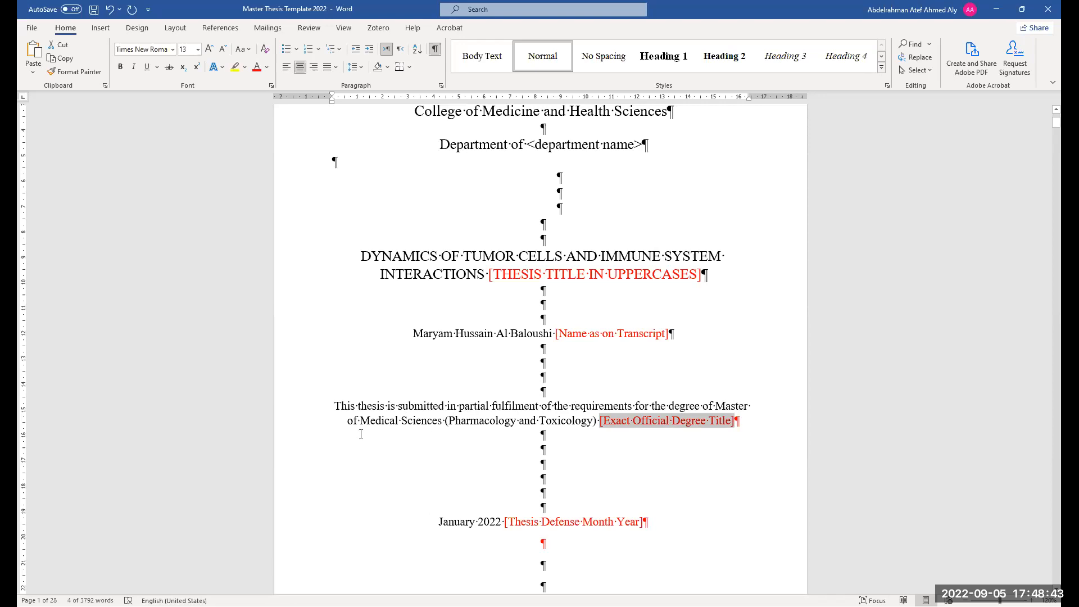
left_click(440, 423)
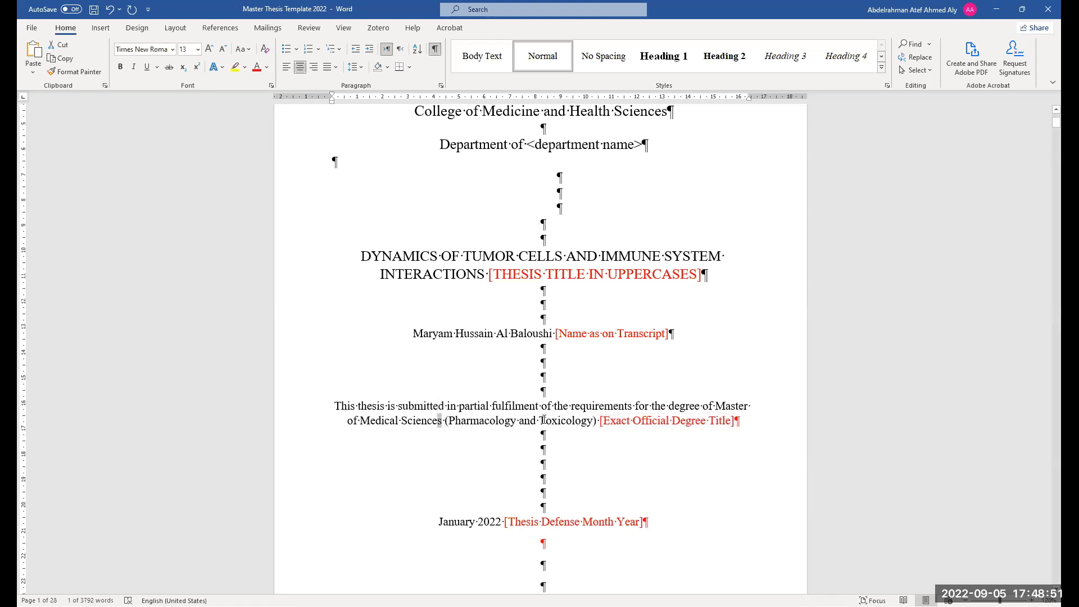
scroll(550, 429, "down", 3)
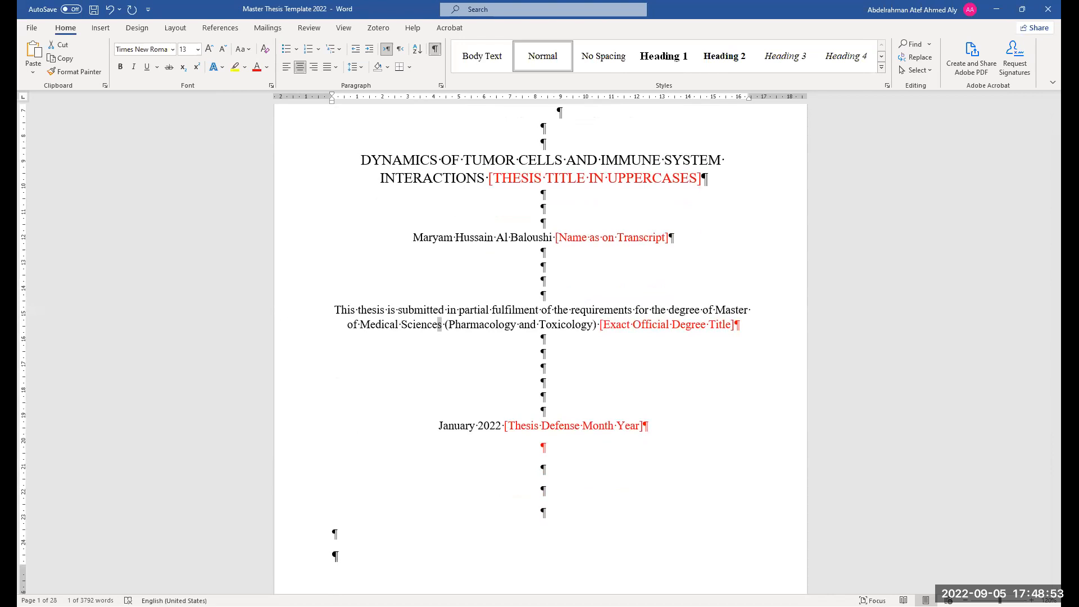
scroll(552, 365, "down", 1)
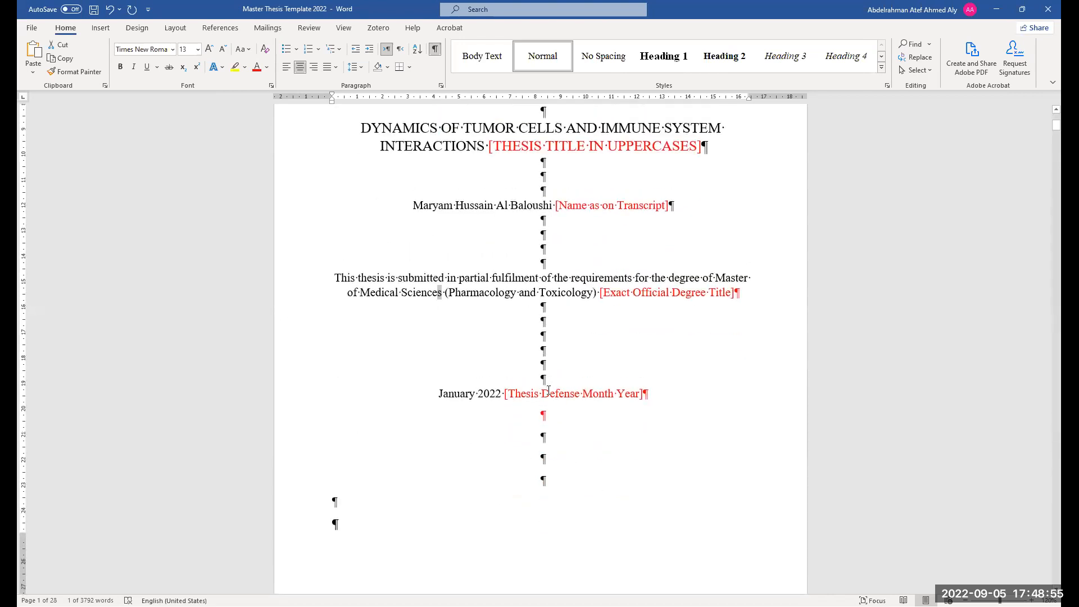
scroll(548, 348, "up", 4)
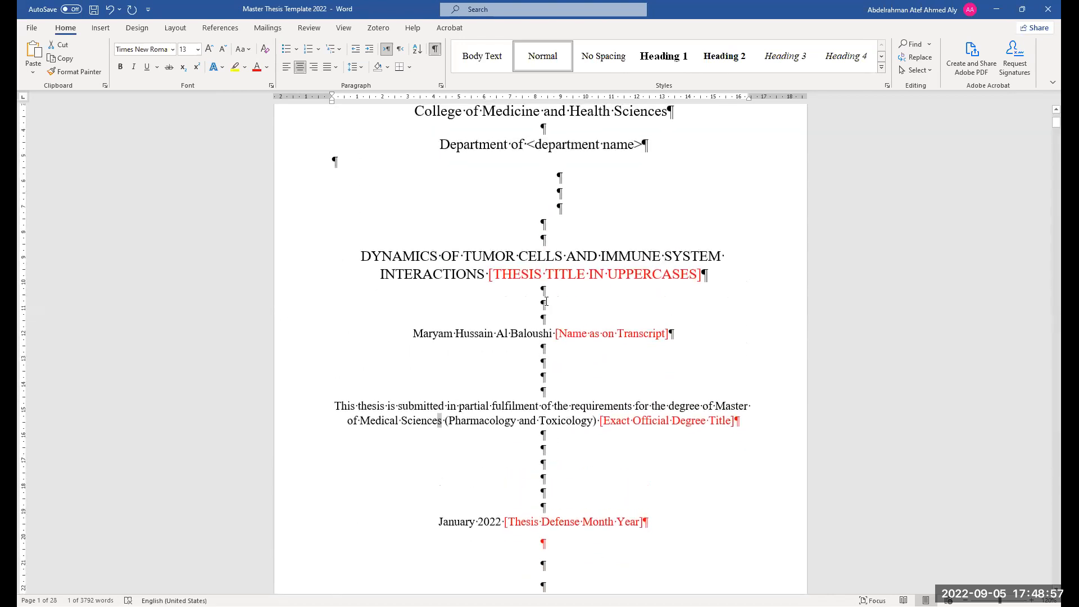
double_click(544, 392)
key("Delete")
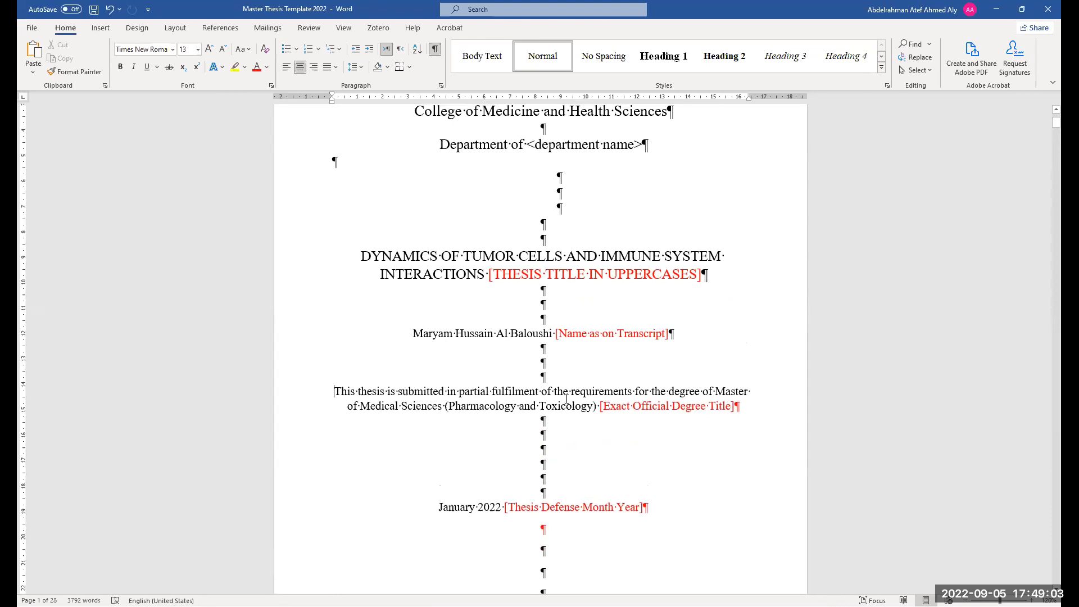
key("ctrl+z")
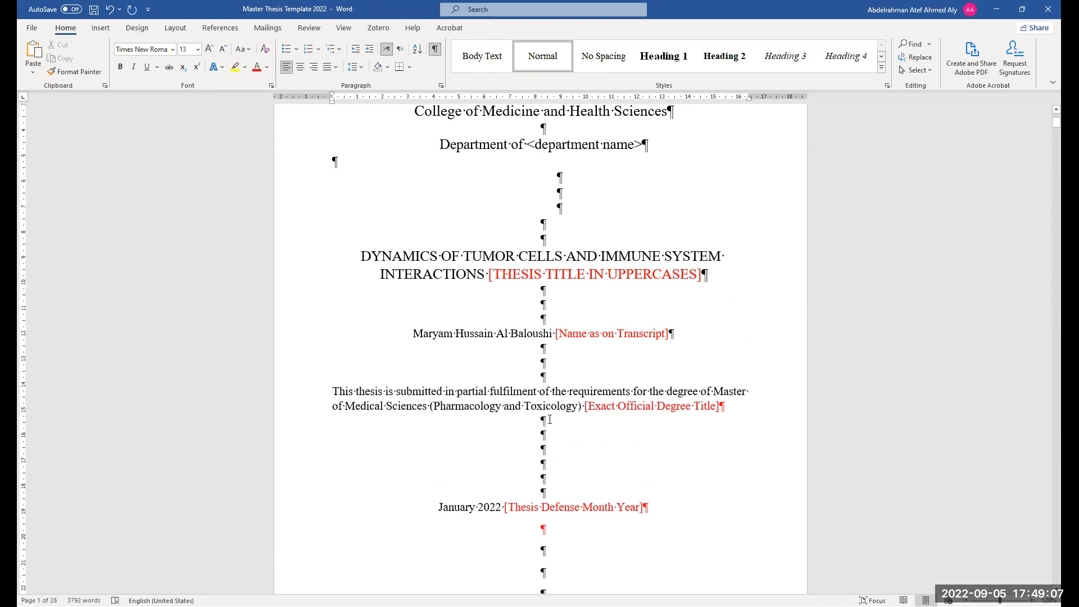
key("ctrl+z")
key("ctrl+z")
Browse the title page and the following cover-photo credits page of the thesis template
scroll(564, 428, "down", 2)
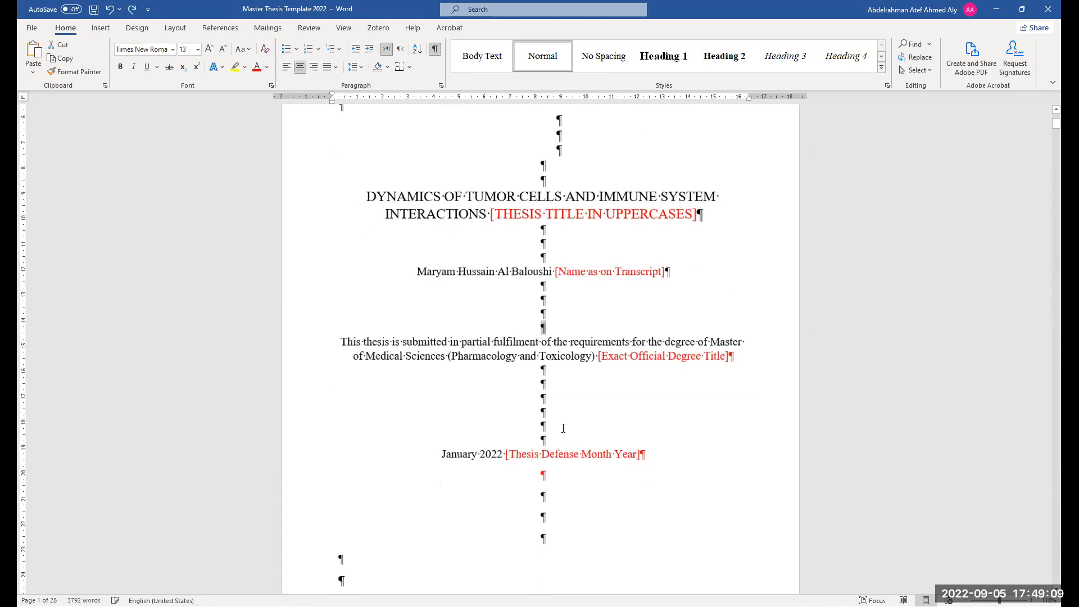
scroll(563, 429, "down", 3)
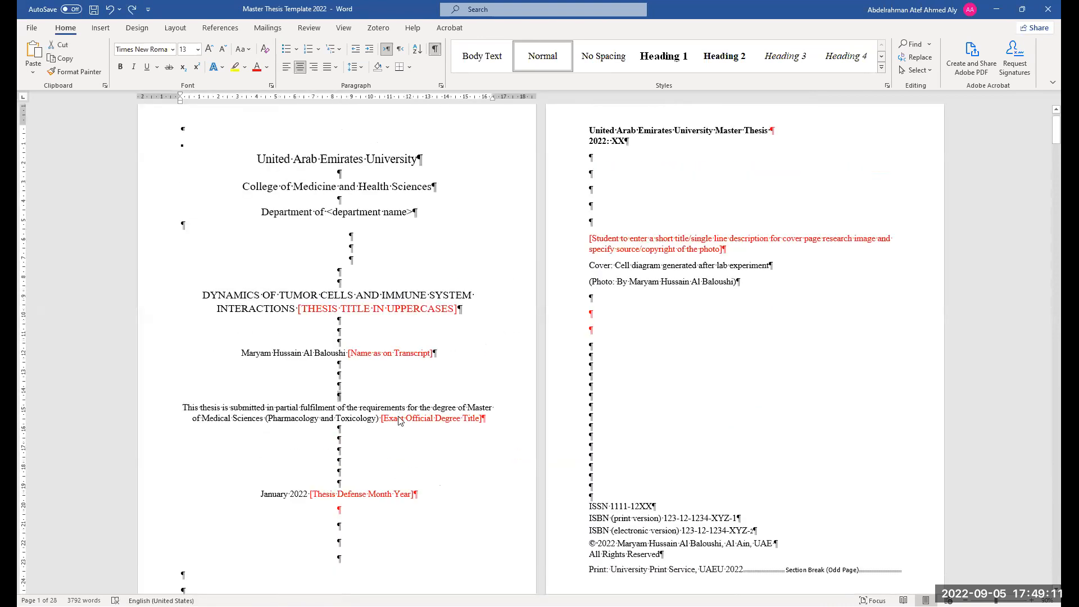
scroll(381, 327, "up", 2)
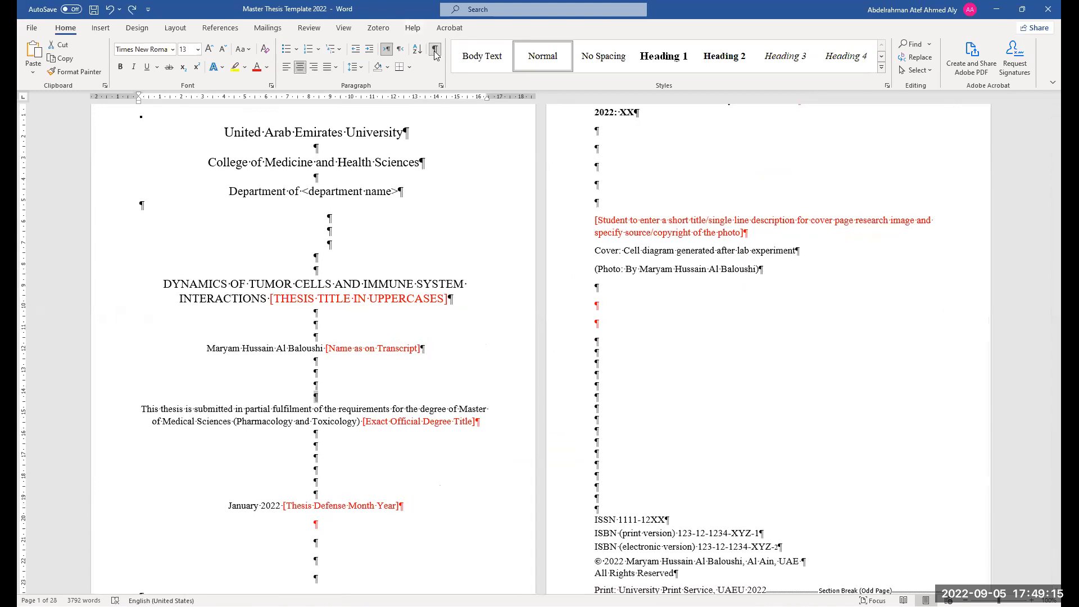
scroll(745, 335, "up", 3)
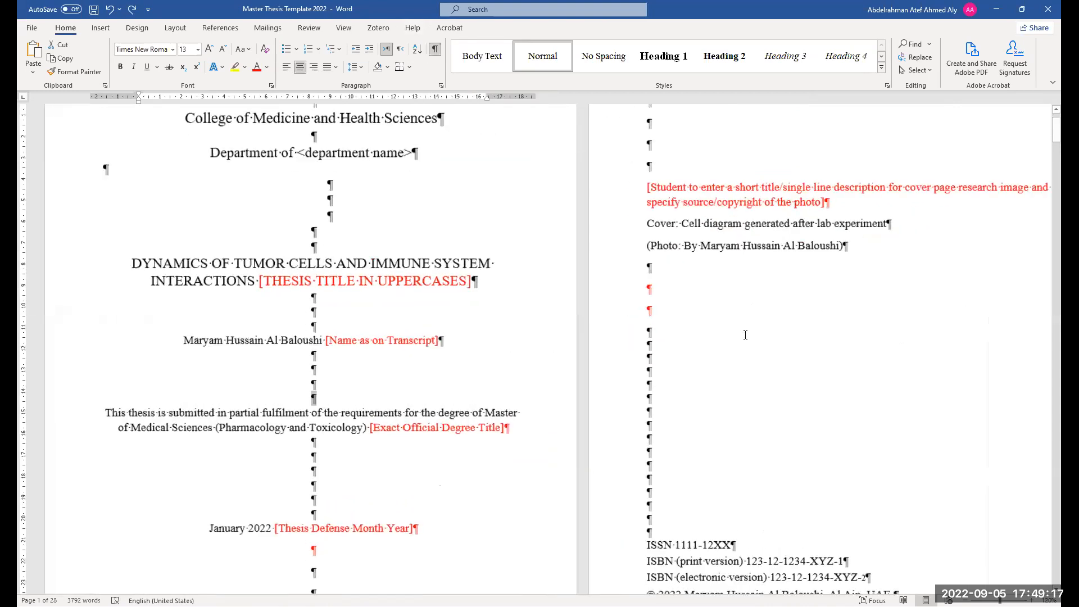
scroll(622, 361, "down", 8)
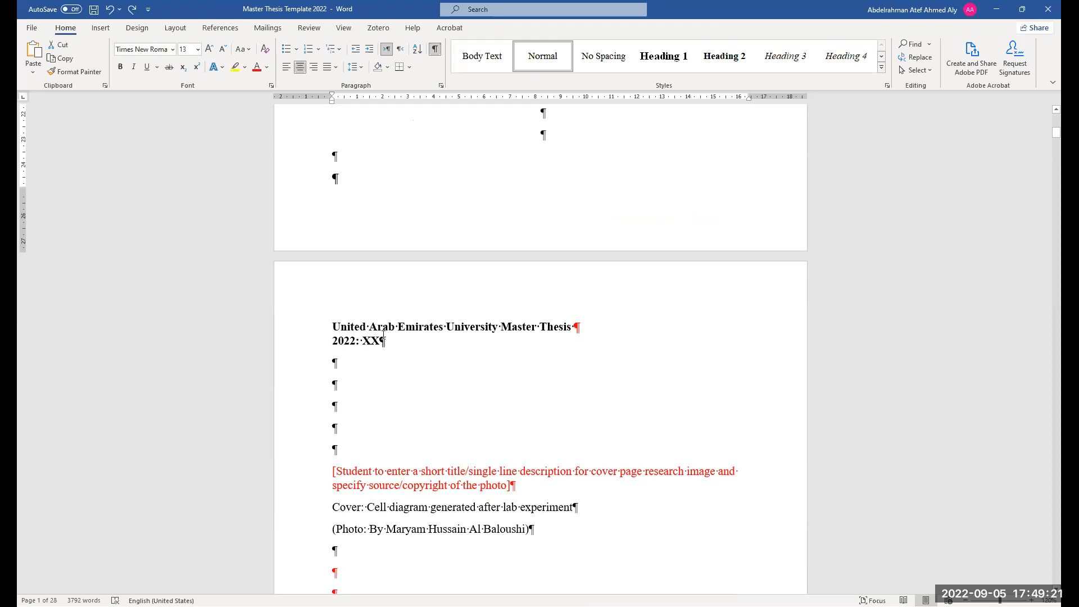
scroll(441, 384, "down", 1)
scroll(441, 384, "down", 3)
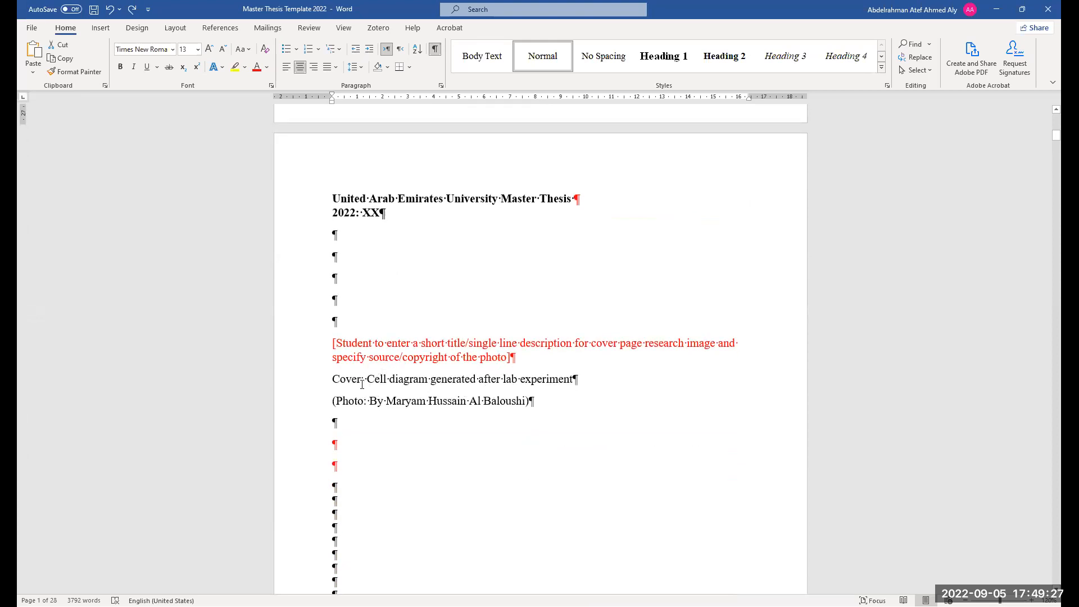
Select the cover description text 'Cell diagram generated after lab experiment' and scroll down to the ISBN block
left_click_drag(367, 381, 572, 391)
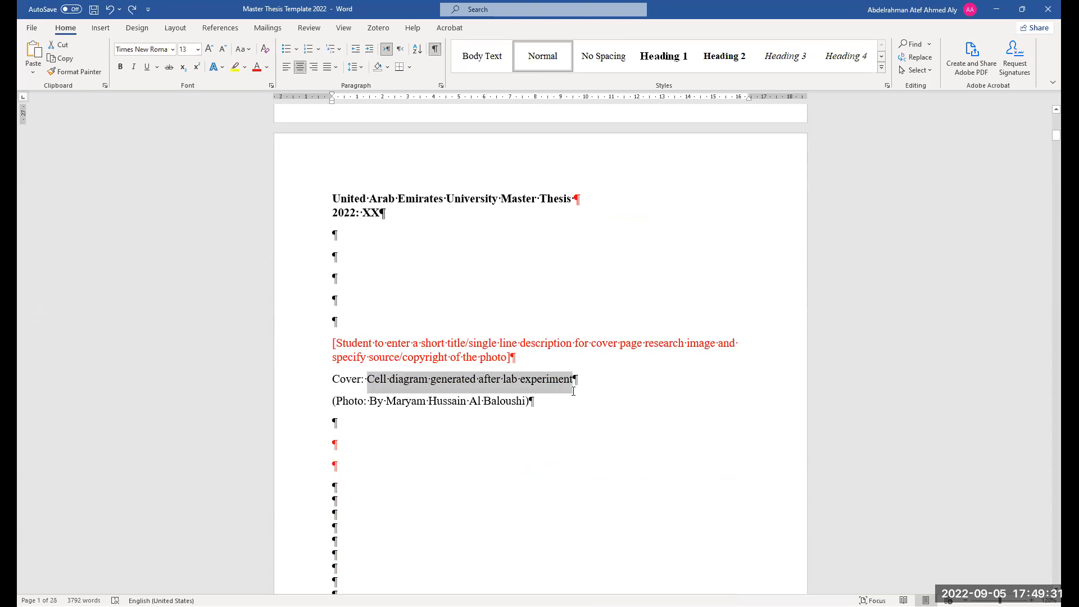
scroll(541, 379, "up", 1)
scroll(465, 421, "down", 1)
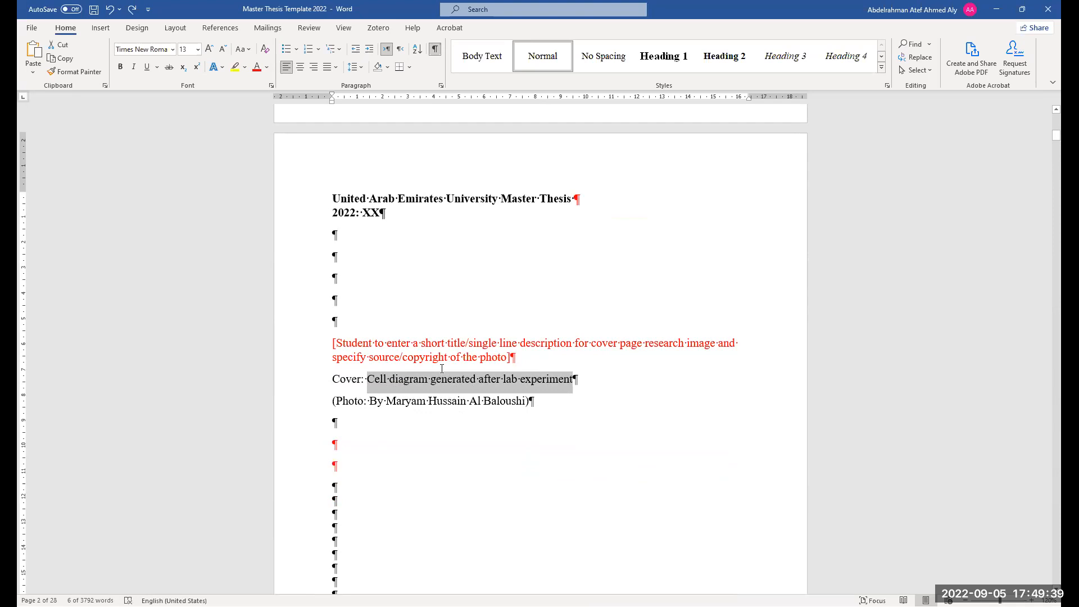
scroll(500, 358, "down", 1)
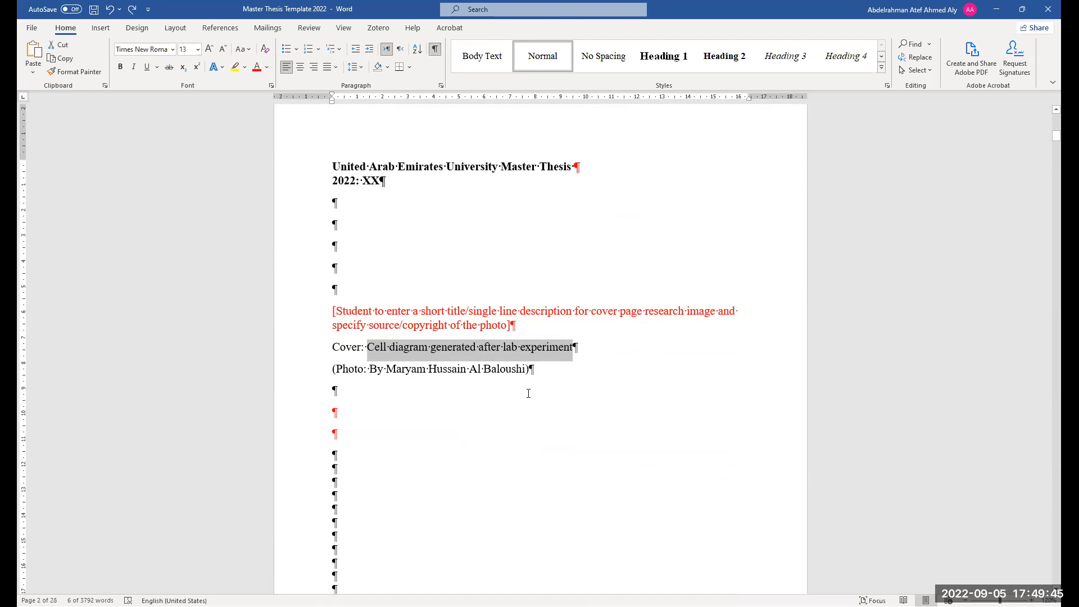
scroll(528, 393, "down", 8)
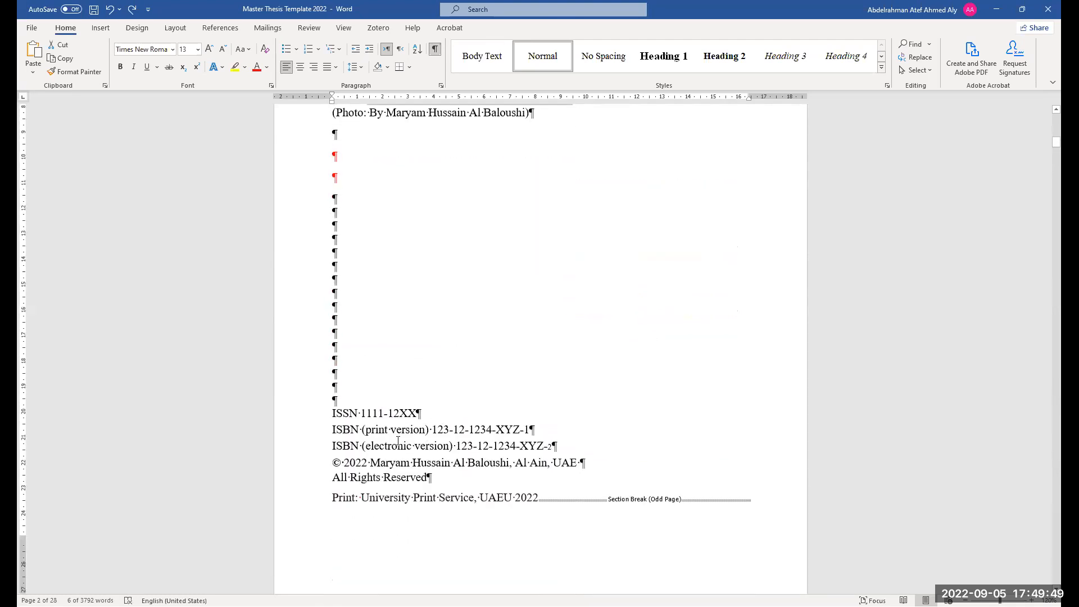
scroll(405, 427, "down", 1)
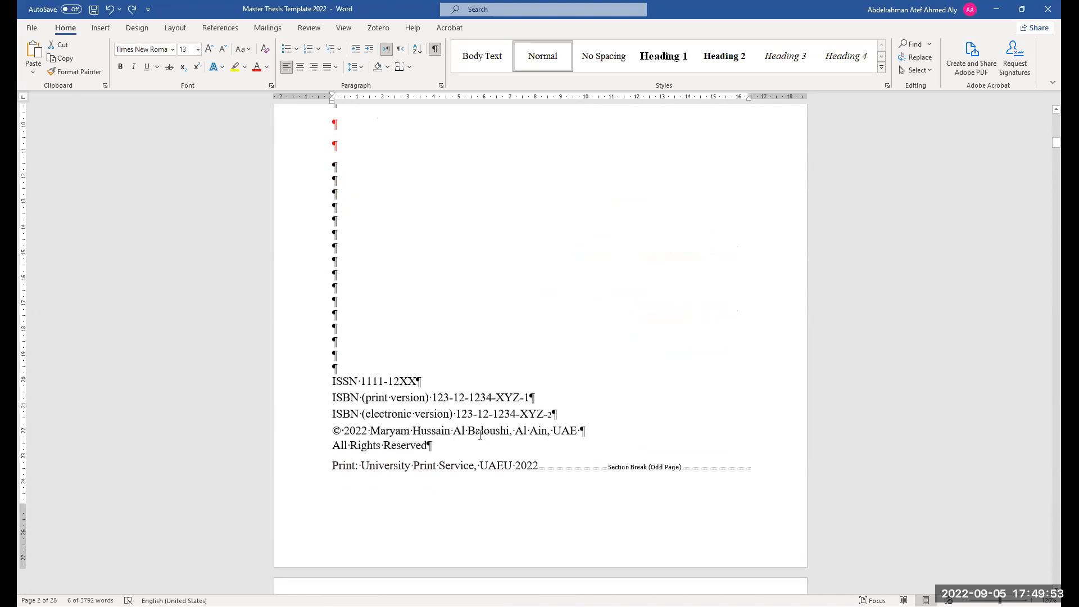
Select the middle name in the copyright line of the ISBN block
left_click_drag(453, 433, 414, 434)
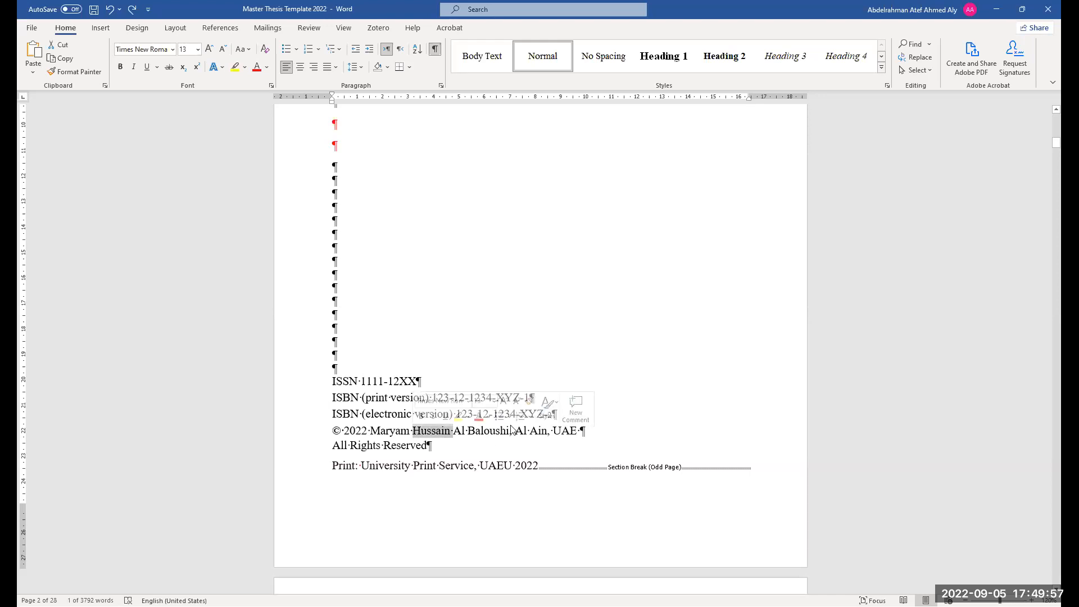
scroll(378, 468, "down", 1)
scroll(378, 468, "down", 1)
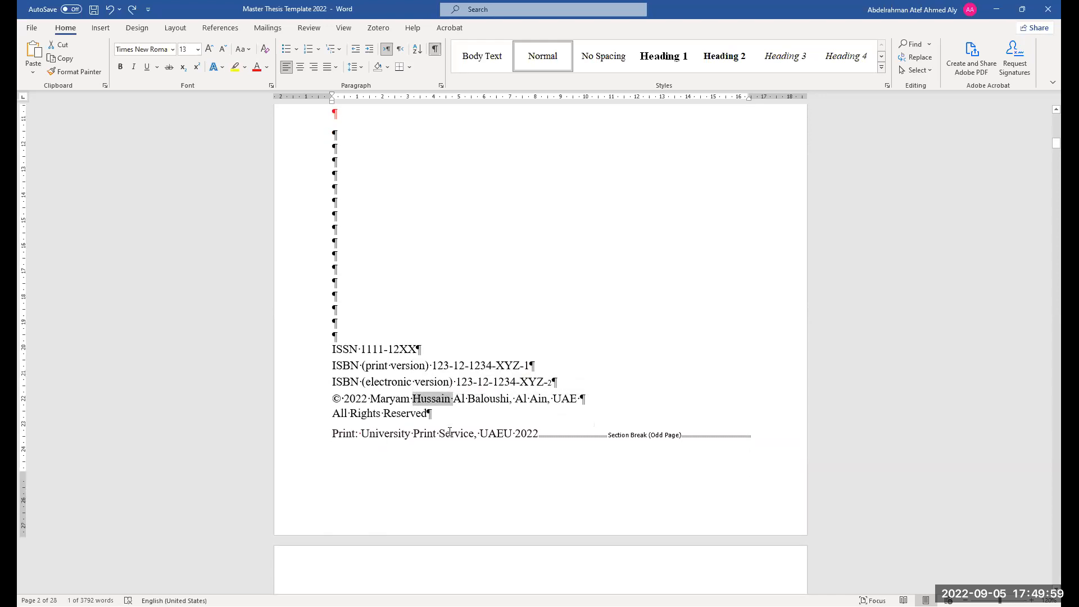
scroll(561, 441, "down", 1)
scroll(561, 441, "up", 2)
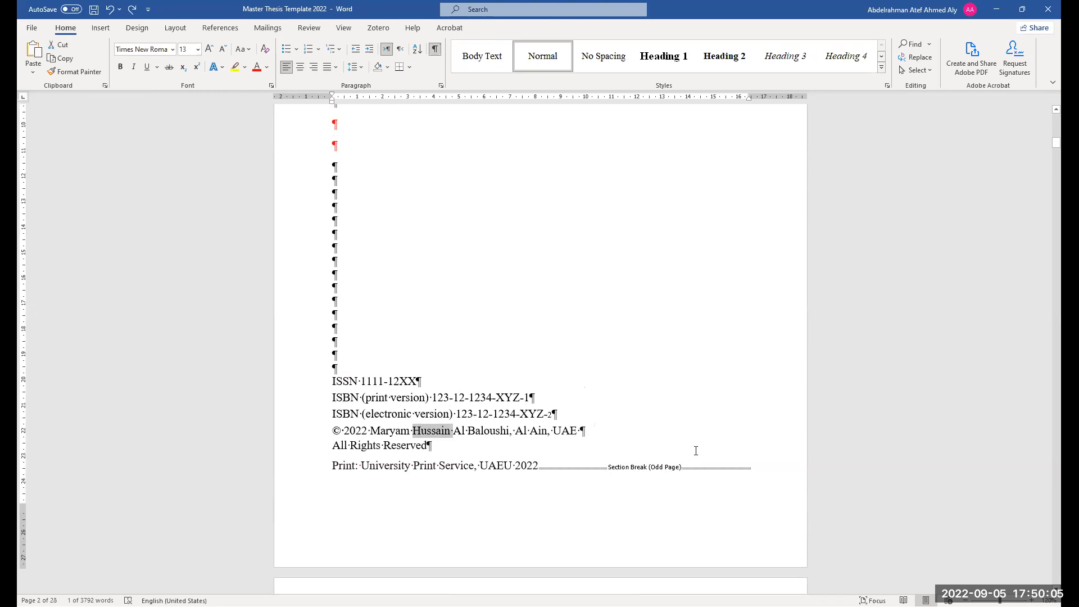
Scroll through the declaration, advisory committee and approval pages and return to the copyright page
scroll(636, 460, "down", 2)
scroll(630, 463, "up", 5)
scroll(630, 464, "up", 3)
scroll(585, 385, "down", 3)
scroll(540, 361, "up", 6)
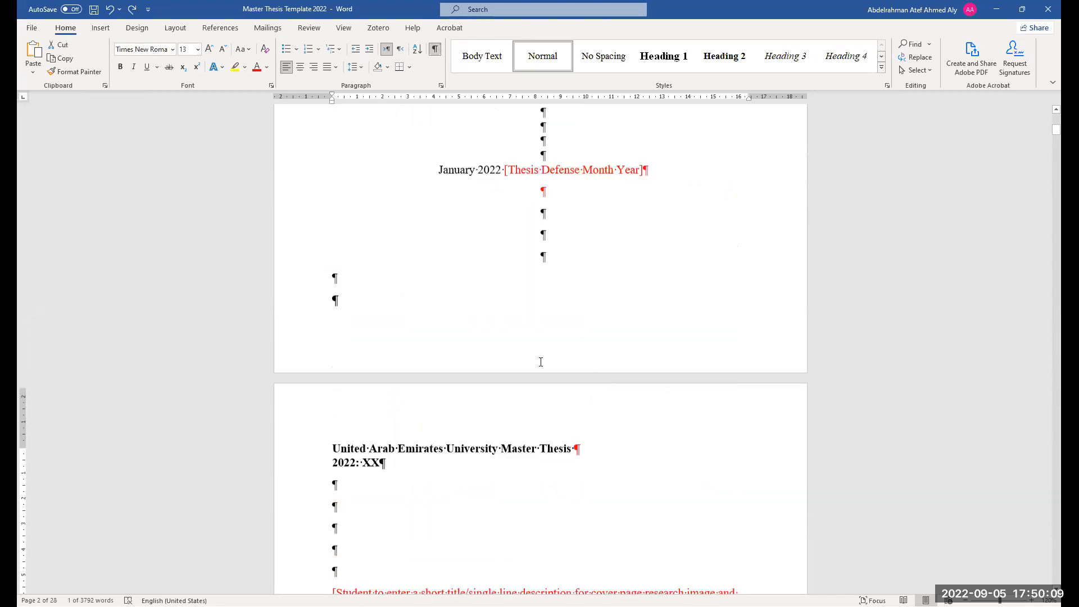
scroll(528, 398, "down", 18)
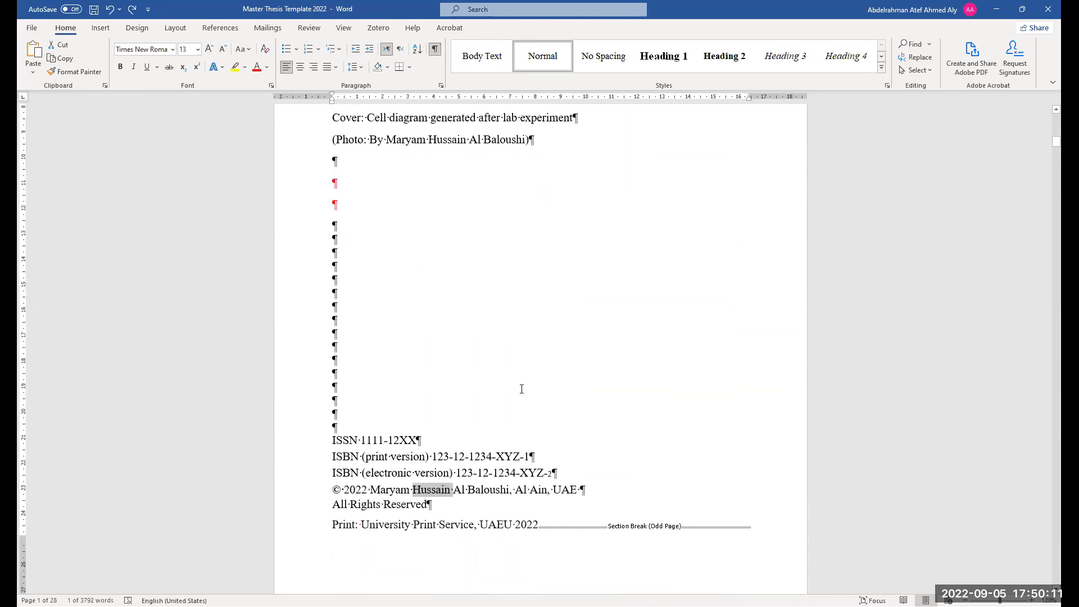
scroll(509, 416, "down", 7)
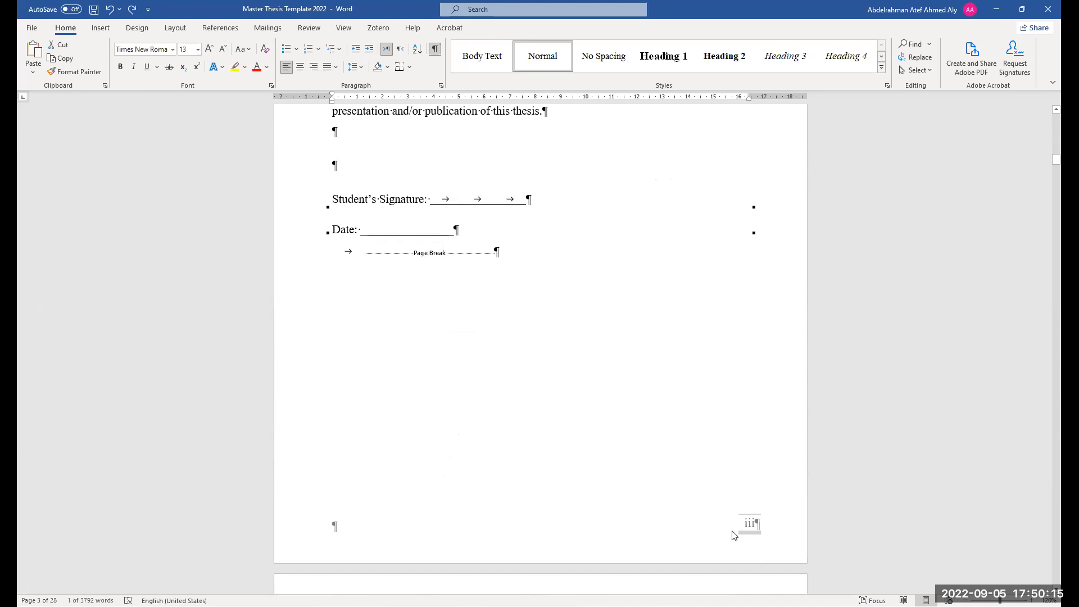
scroll(585, 501, "down", 15)
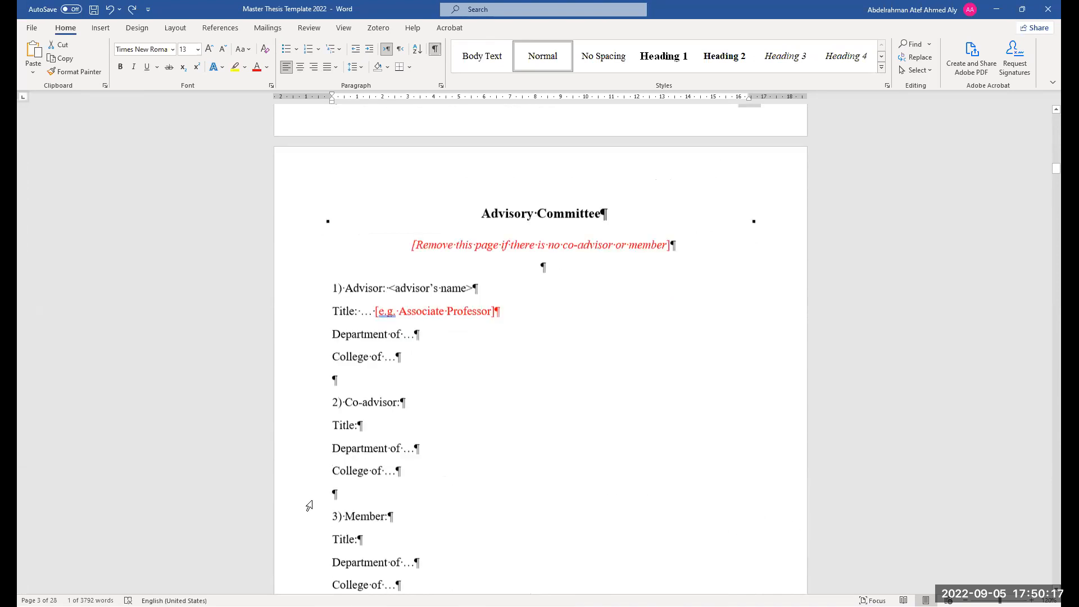
scroll(590, 464, "down", 10)
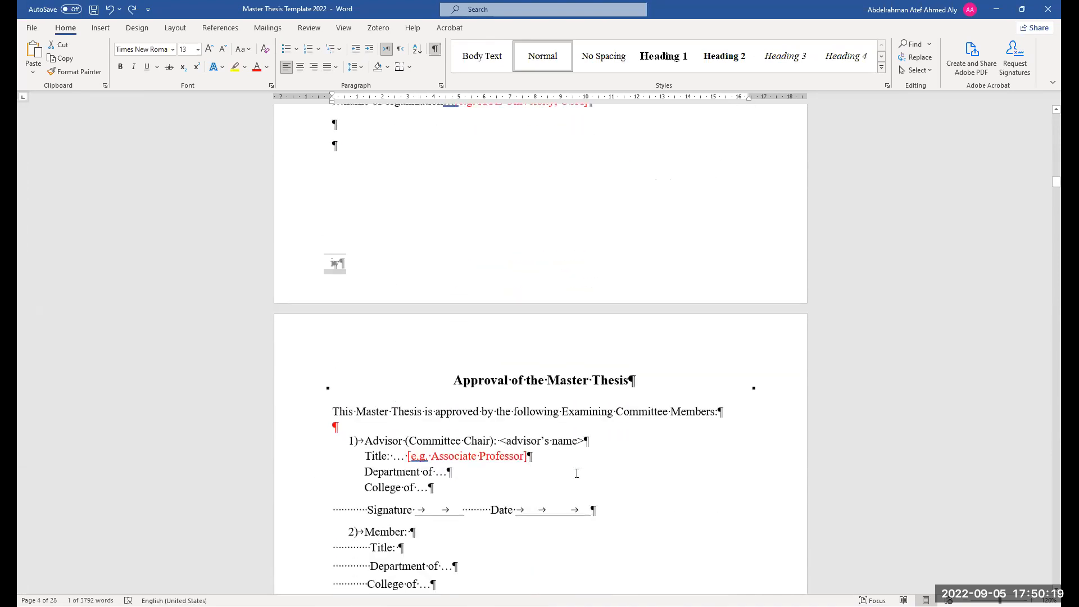
scroll(579, 472, "up", 20)
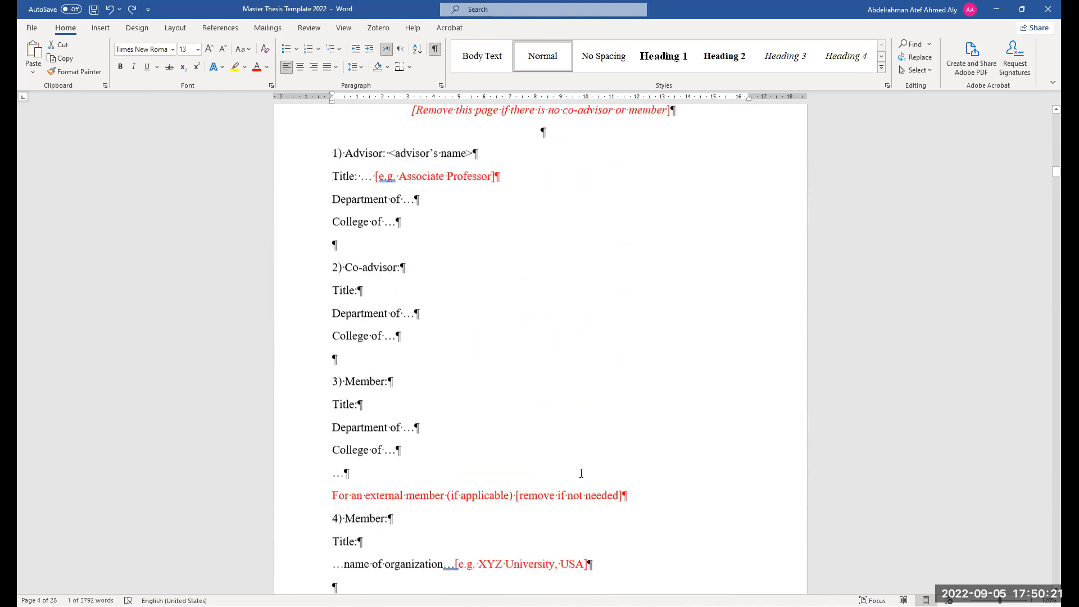
scroll(619, 456, "up", 18)
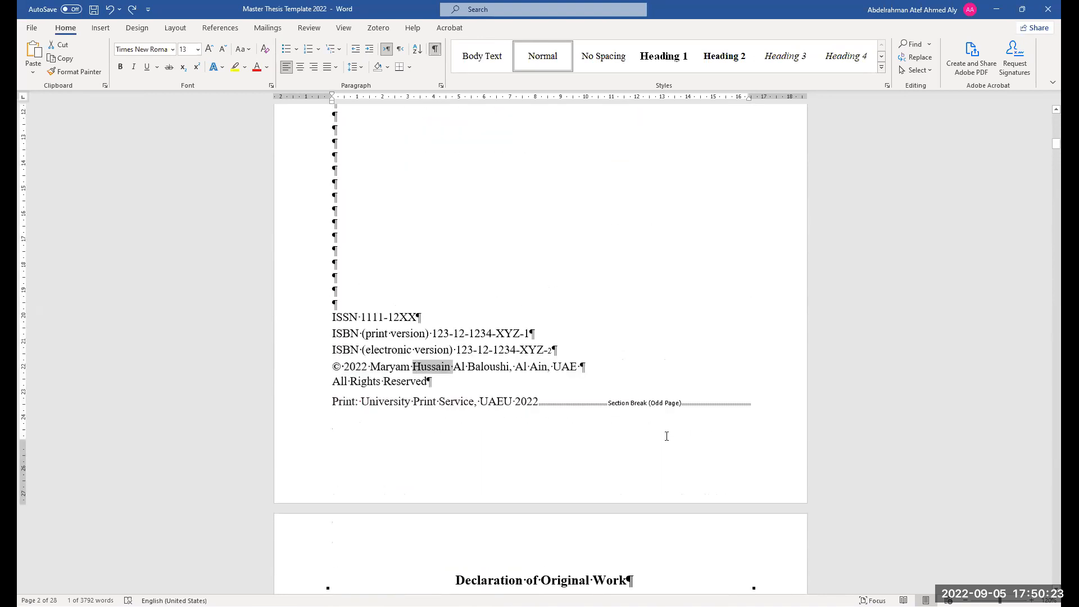
scroll(623, 448, "down", 12)
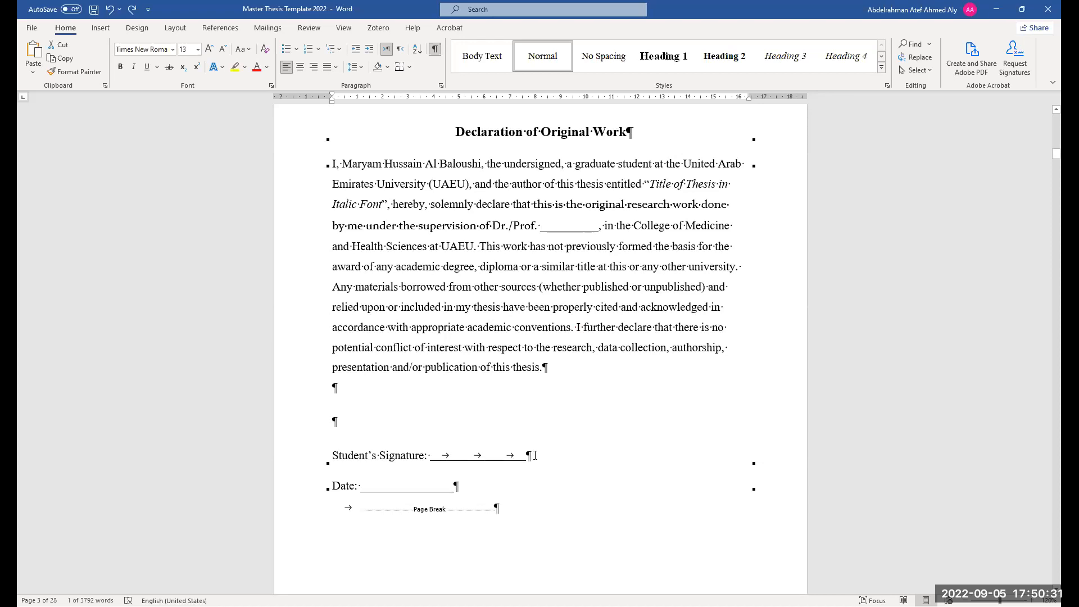
scroll(602, 288, "up", 5)
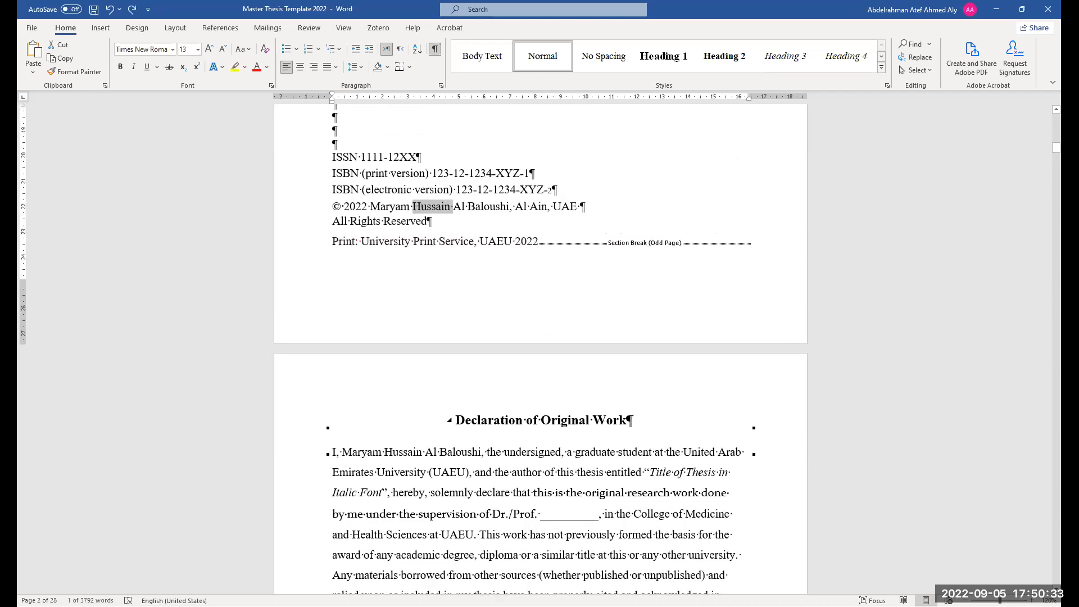
scroll(613, 490, "up", 4)
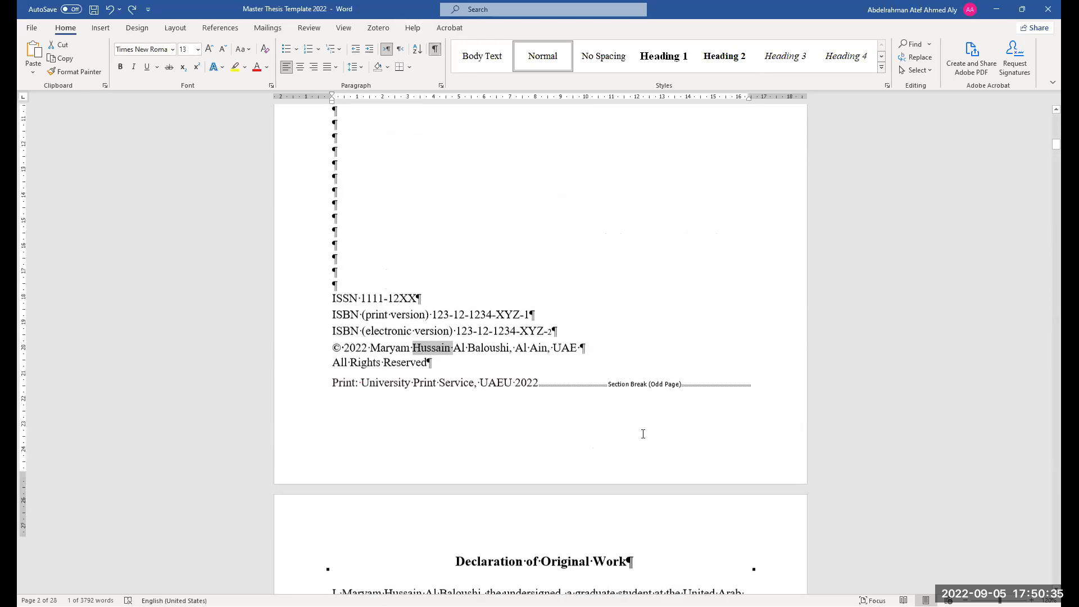
Hide the formatting marks and then show them again
left_click(434, 51)
left_click(434, 50)
left_click(434, 50)
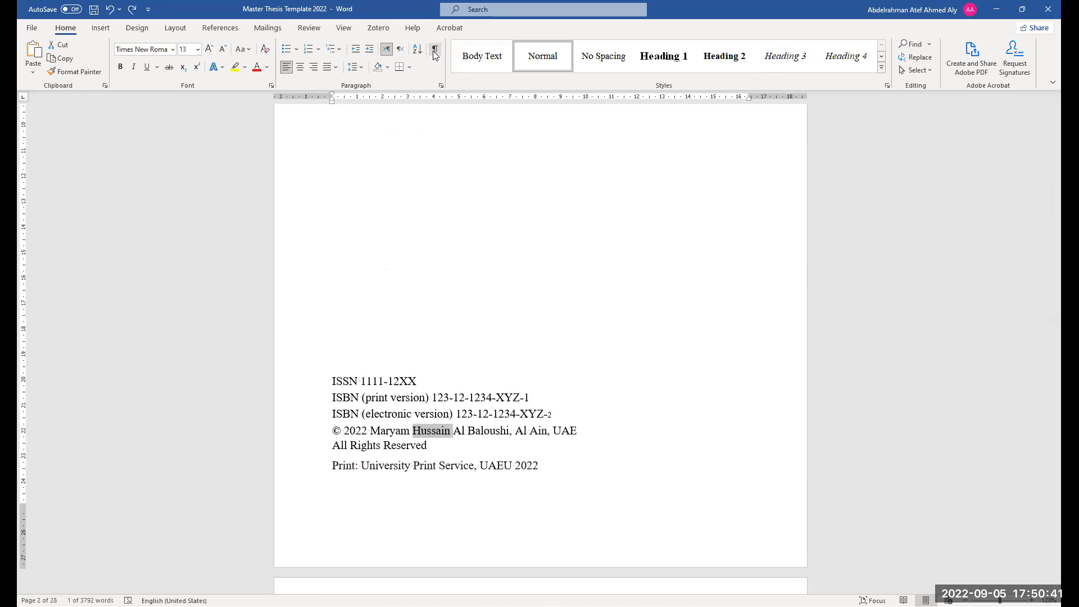
left_click(435, 52)
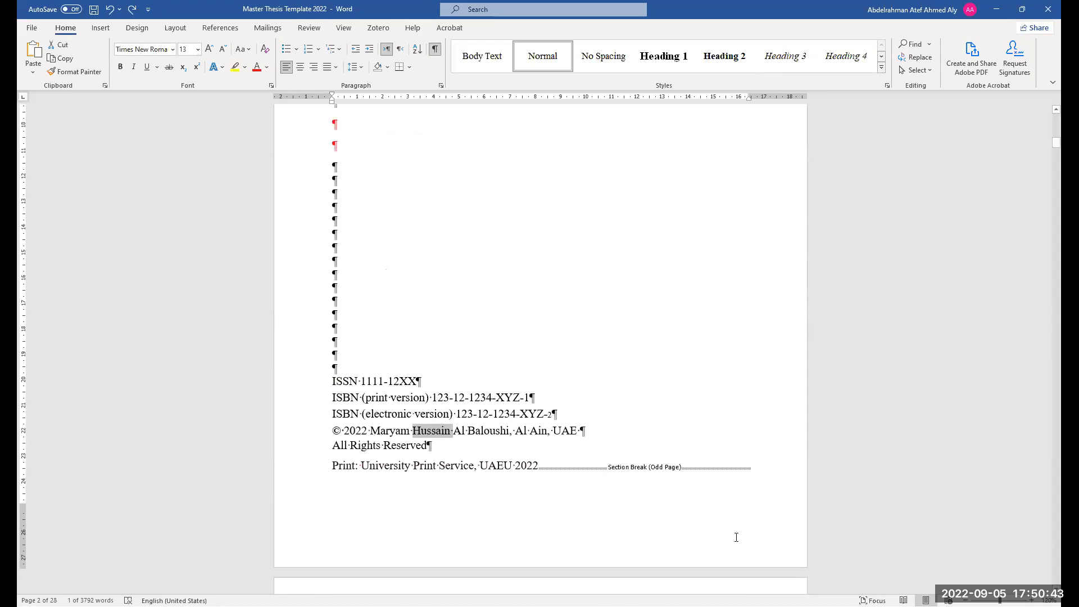
Scroll down to the Declaration of Original Work page
scroll(597, 381, "down", 3)
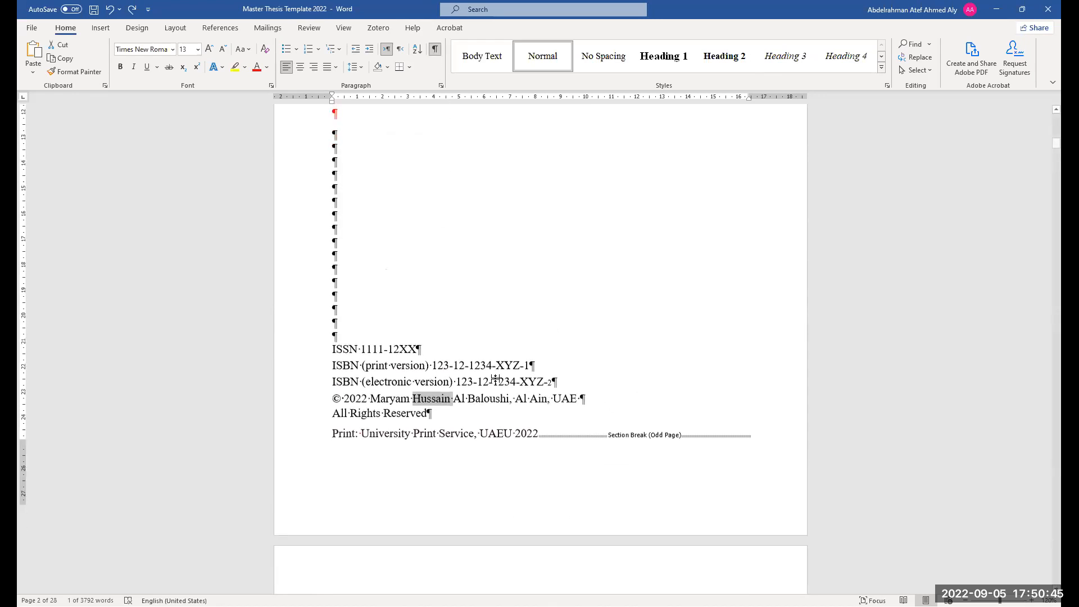
scroll(494, 391, "down", 2)
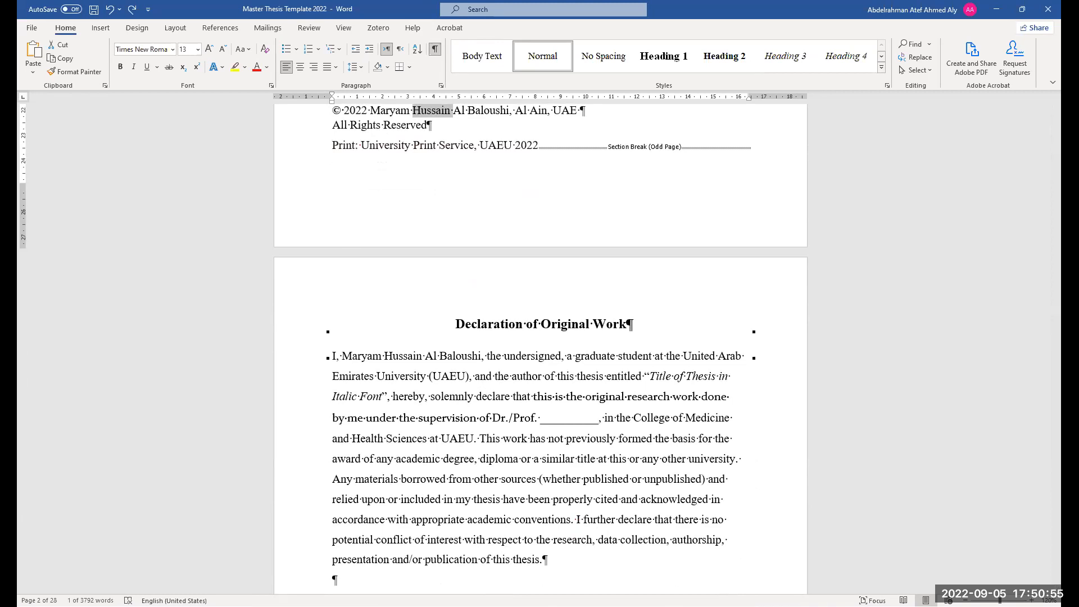
scroll(590, 276, "down", 1)
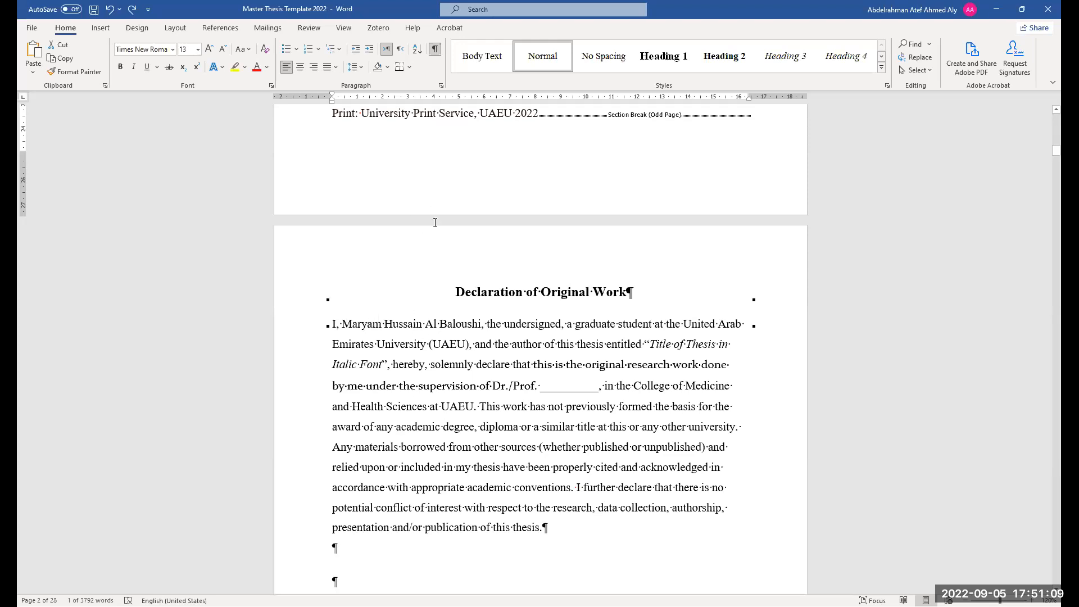
Highlight the thesis title placeholder and the supervisor title in the declaration paragraph
left_click_drag(646, 347, 385, 370)
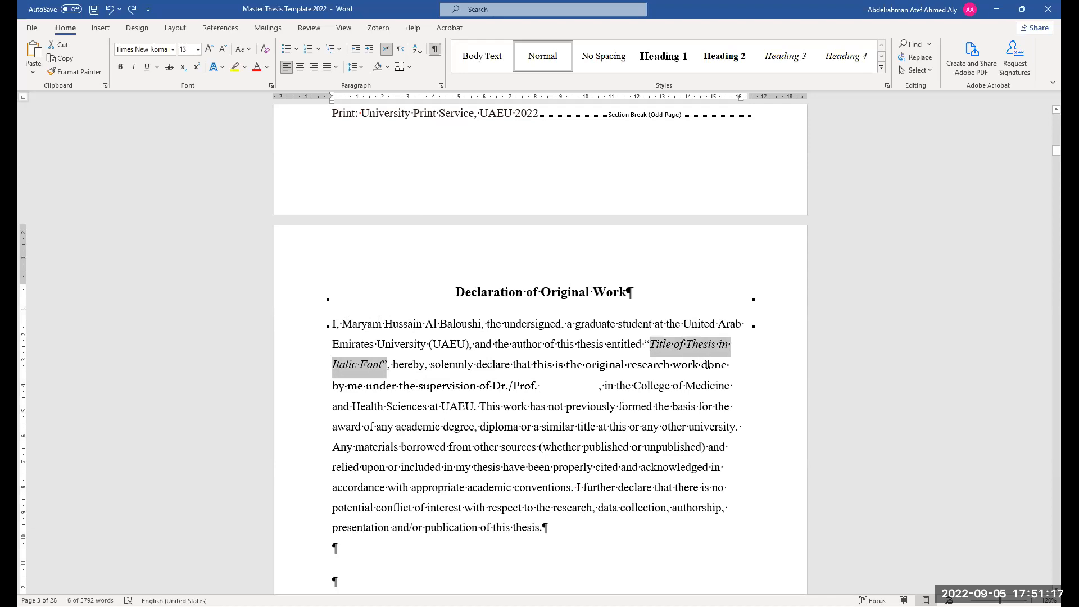
scroll(760, 366, "up", 4, "ctrl")
scroll(760, 365, "up", 1, "ctrl")
left_click(700, 339)
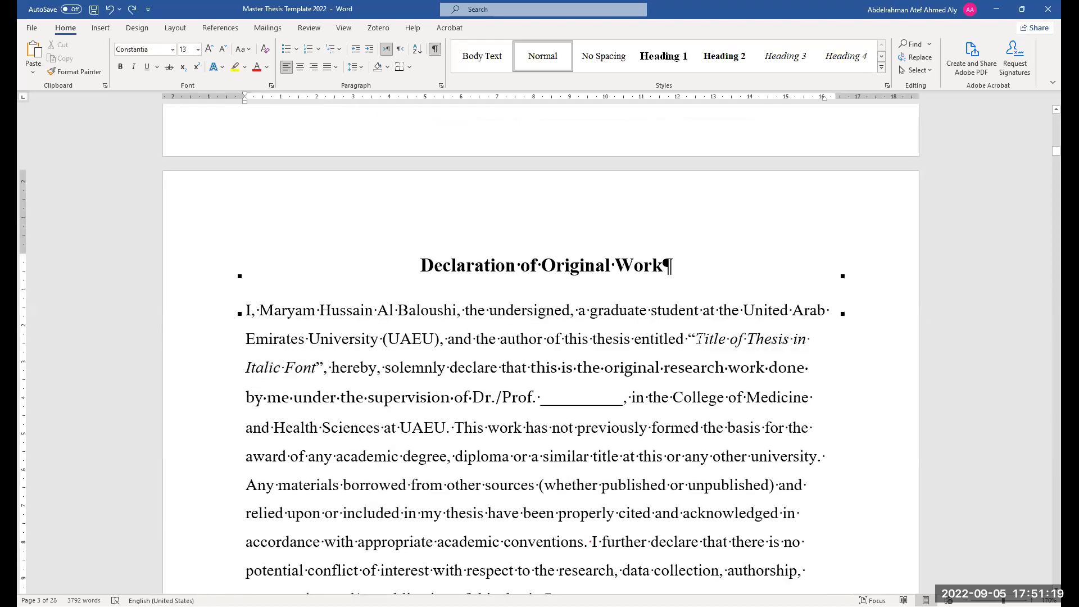
left_click(755, 339)
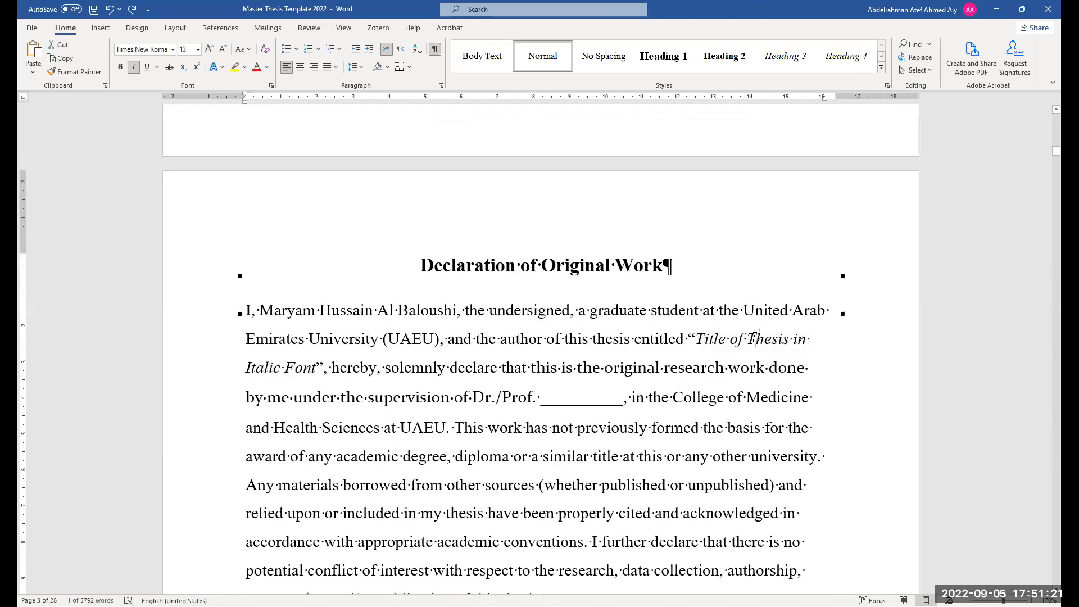
double_click(733, 341)
left_click_drag(310, 369, 250, 370)
left_click(360, 368)
scroll(486, 356, "down", 1)
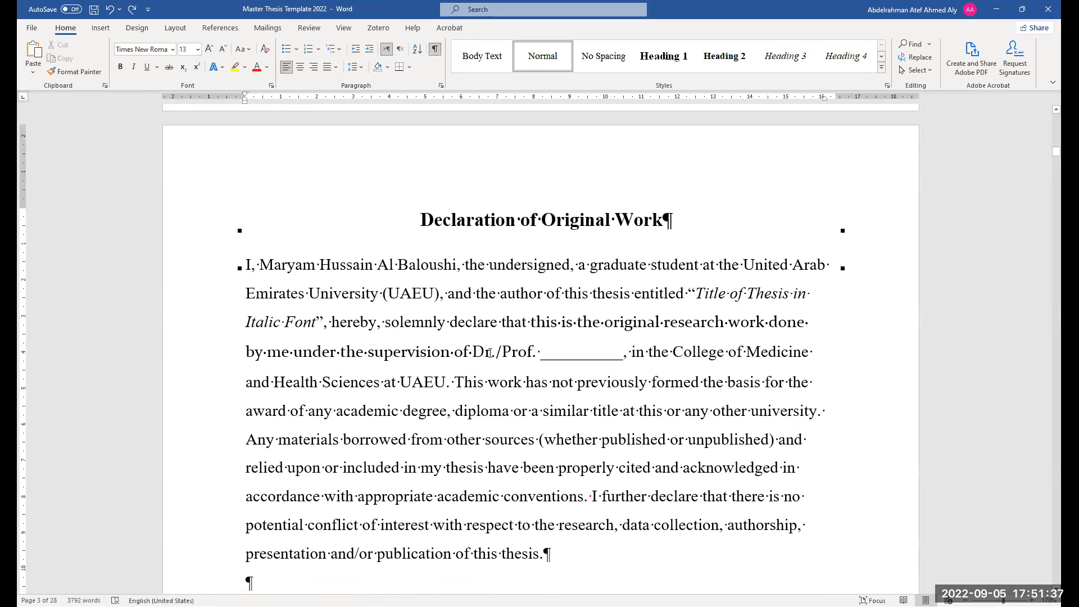
Select in turn the supervisor name blank, the college name and the remaining declaration text
left_click_drag(485, 354, 626, 371)
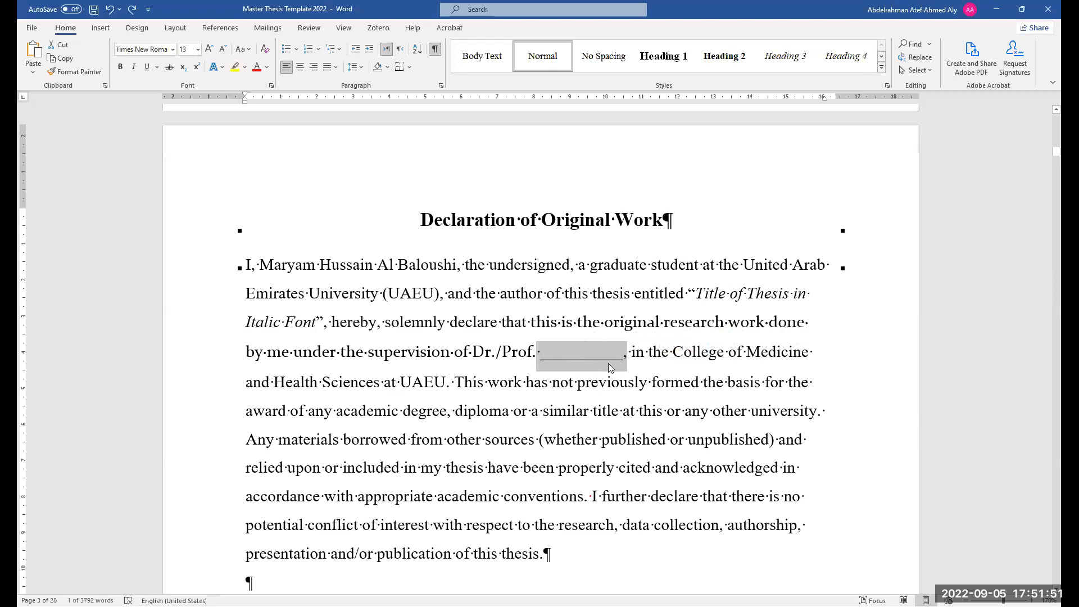
scroll(608, 363, "down", 3)
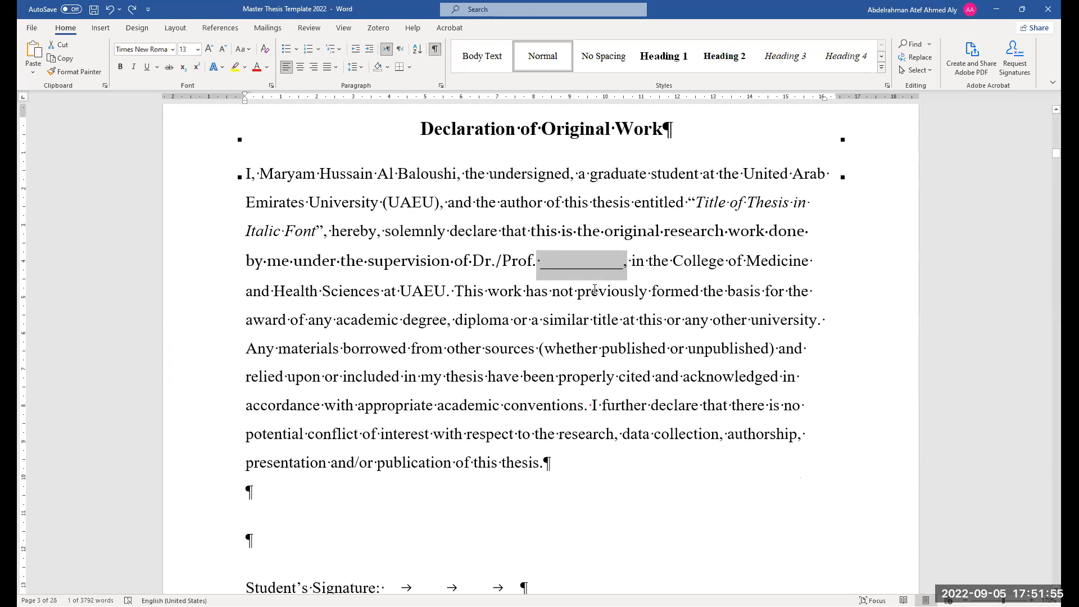
mouse_move(674, 265)
left_mouse_down()
mouse_move(769, 264)
mouse_move(511, 265)
mouse_move(338, 295)
mouse_move(380, 298)
left_mouse_up()
left_click(798, 264)
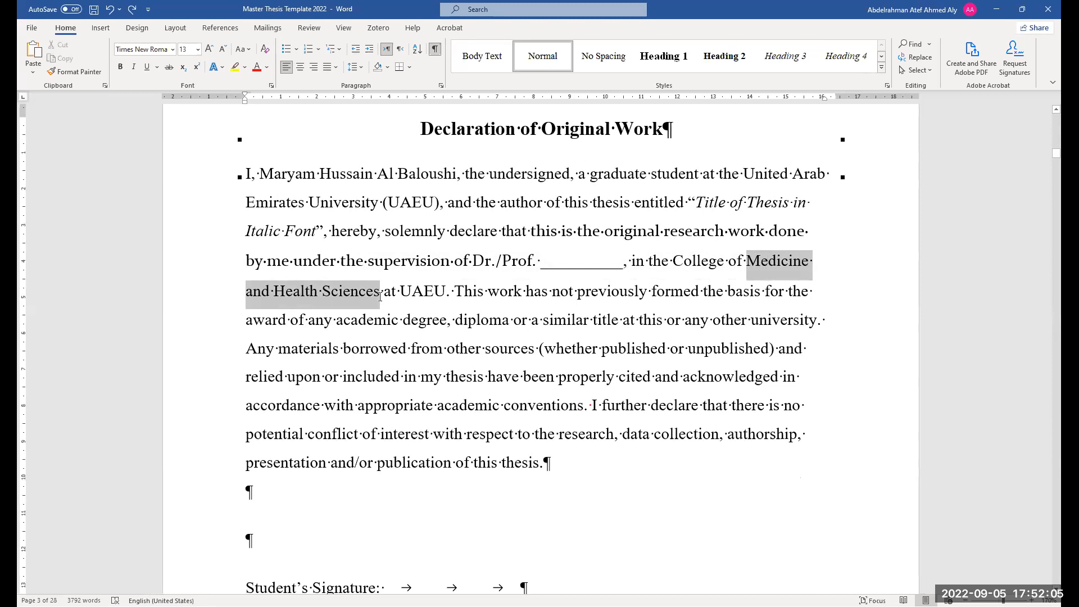
left_click(488, 291)
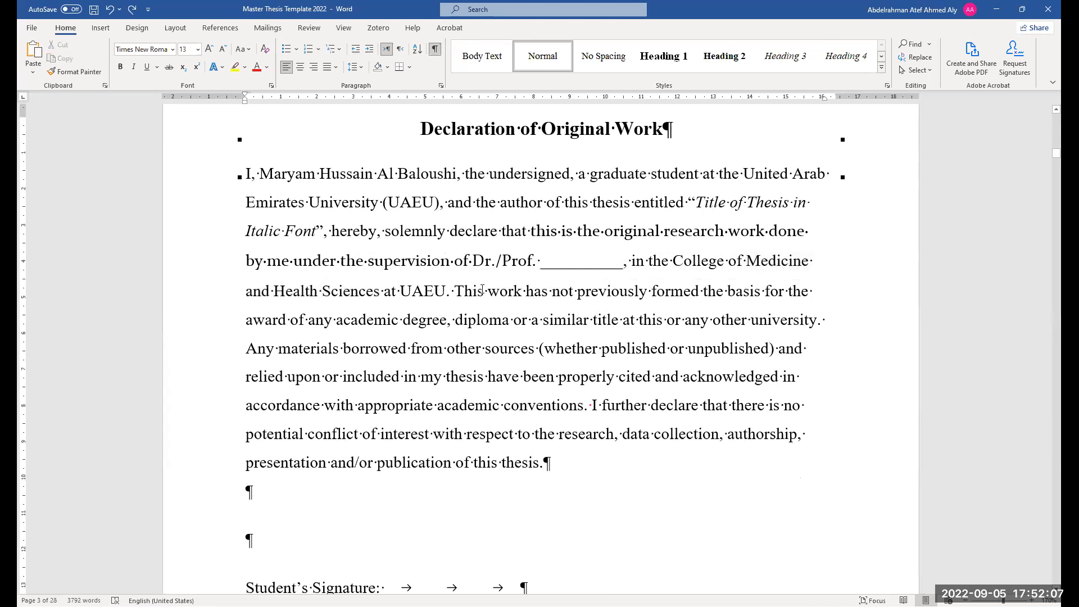
left_click_drag(465, 291, 556, 465)
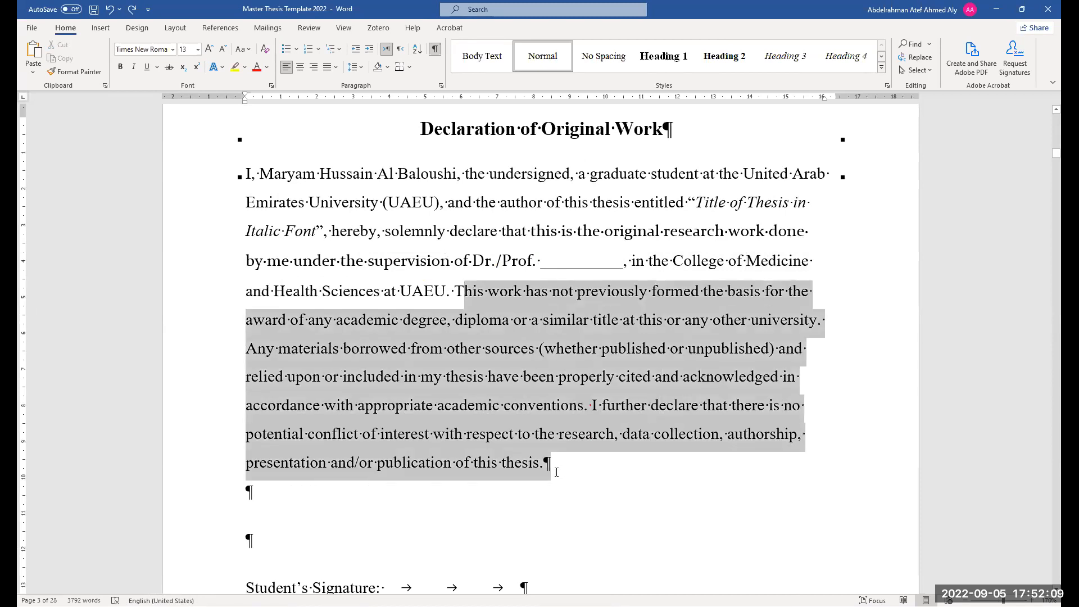
left_click_drag(454, 293, 553, 463)
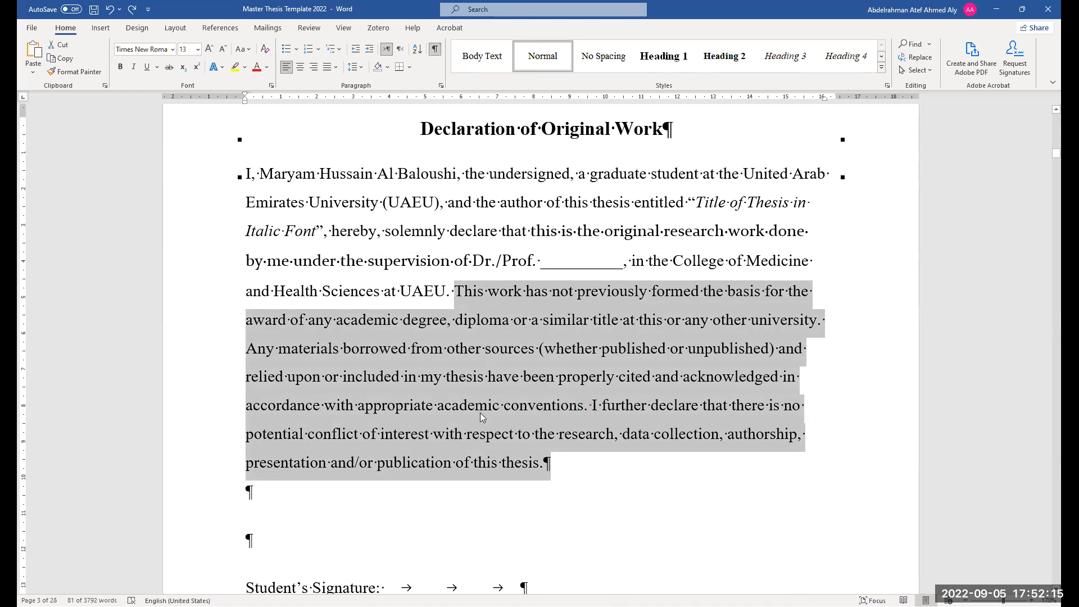
scroll(480, 412, "down", 3)
scroll(500, 438, "down", 3)
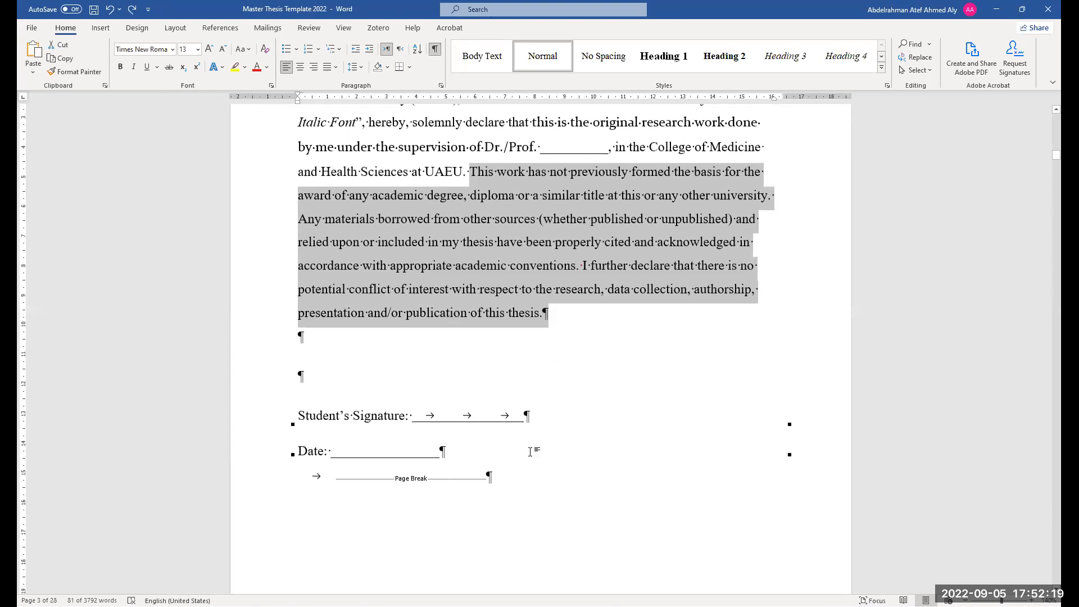
Hide formatting marks and enter FDGFDG on the Student's Signature line
left_click(435, 49)
left_click(455, 411)
type("FDGFDG")
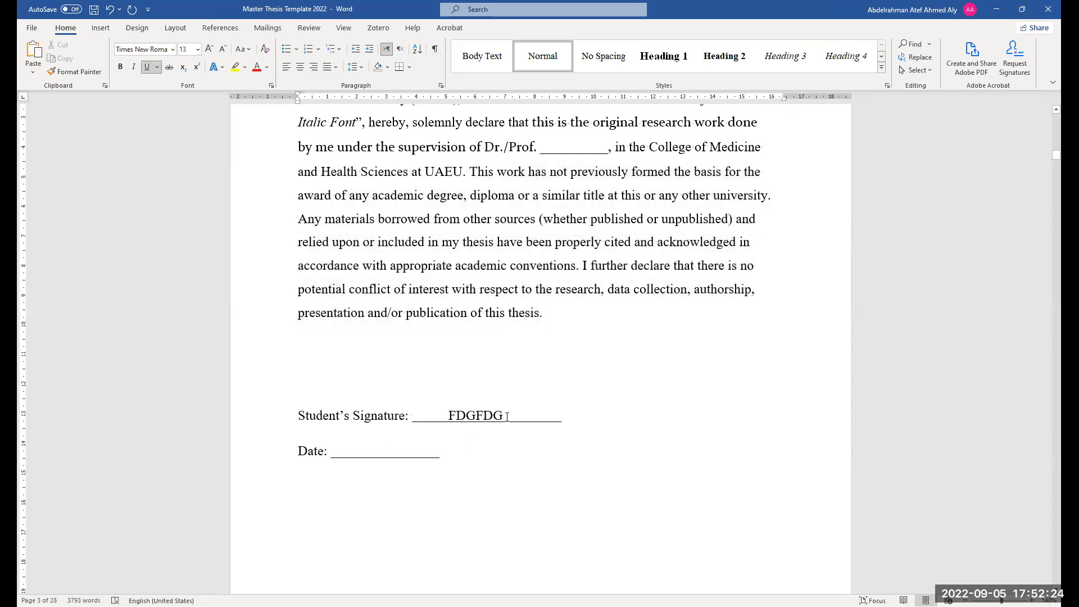
Set the signature text FDGFDG to the Freestyle Script font
left_click_drag(507, 417, 452, 423)
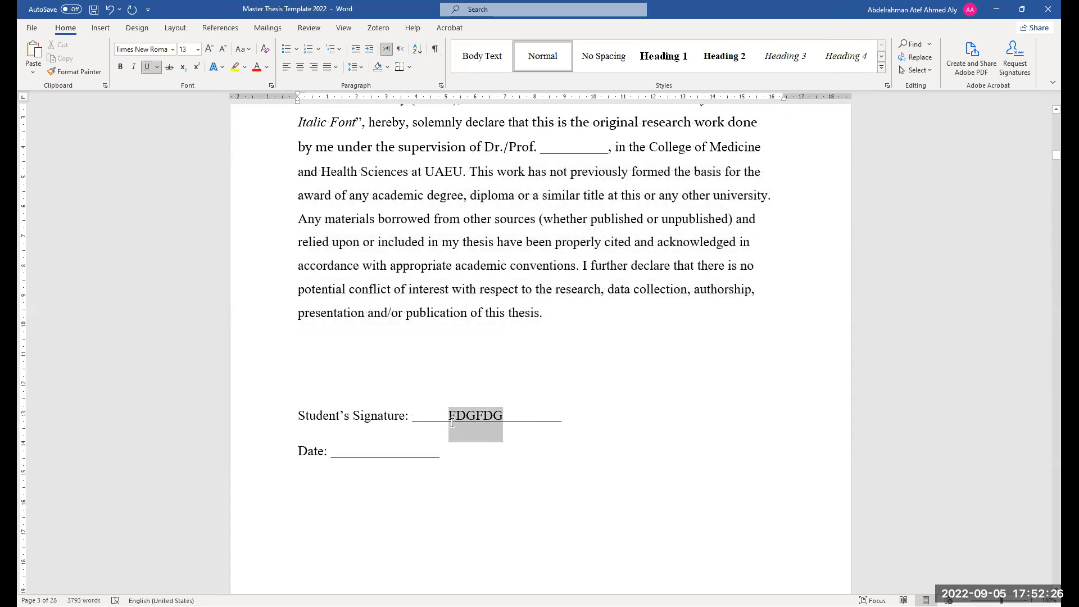
left_click(173, 49)
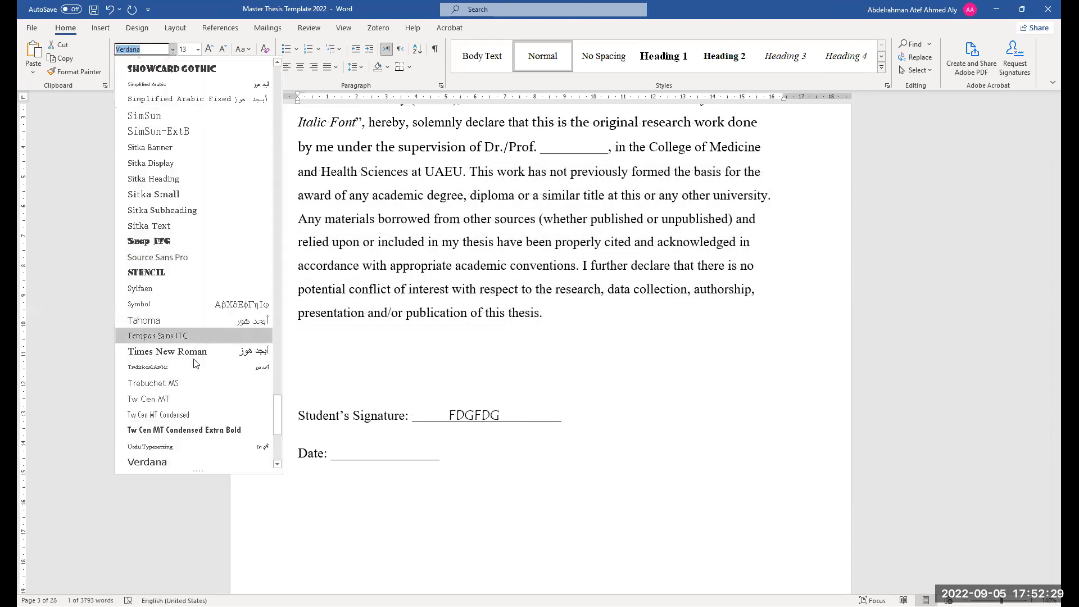
scroll(192, 413, "down", 1)
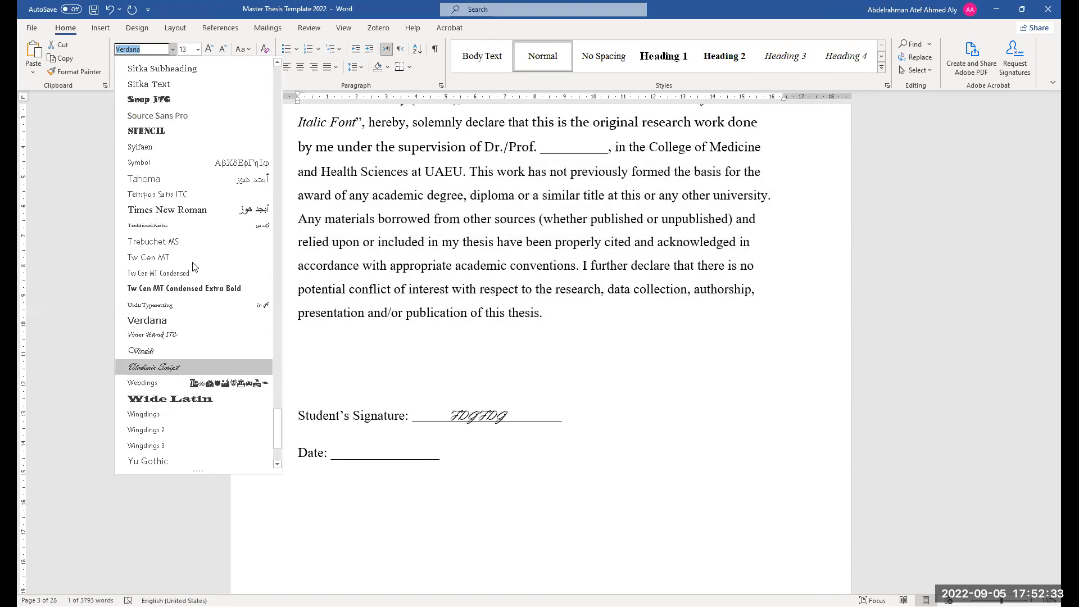
scroll(221, 412, "up", 2)
scroll(221, 412, "down", 5)
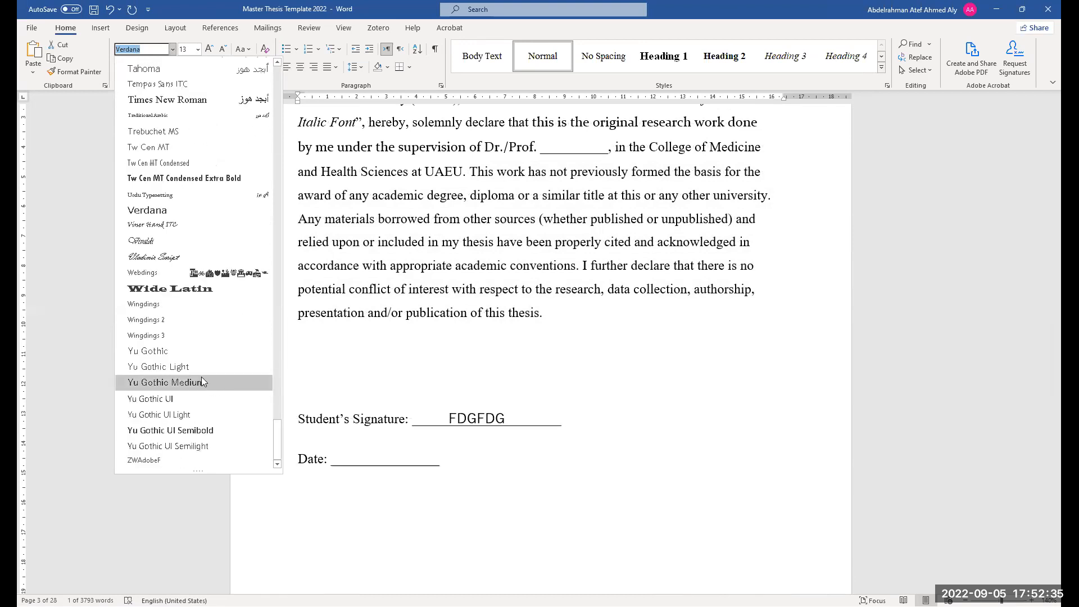
scroll(201, 377, "up", 12)
scroll(195, 361, "up", 15)
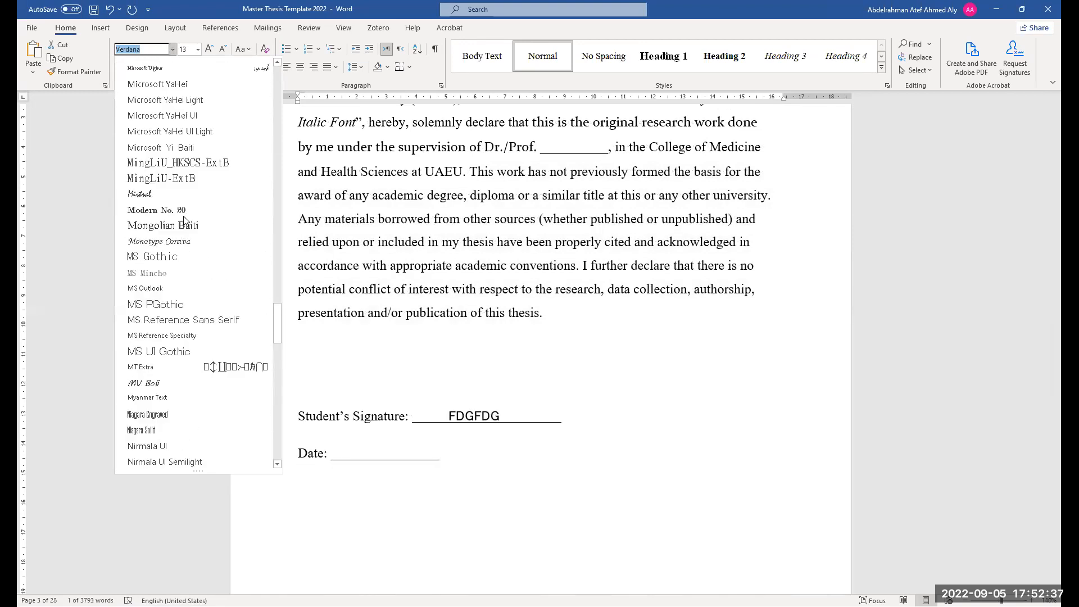
scroll(184, 220, "up", 2)
scroll(189, 234, "up", 10)
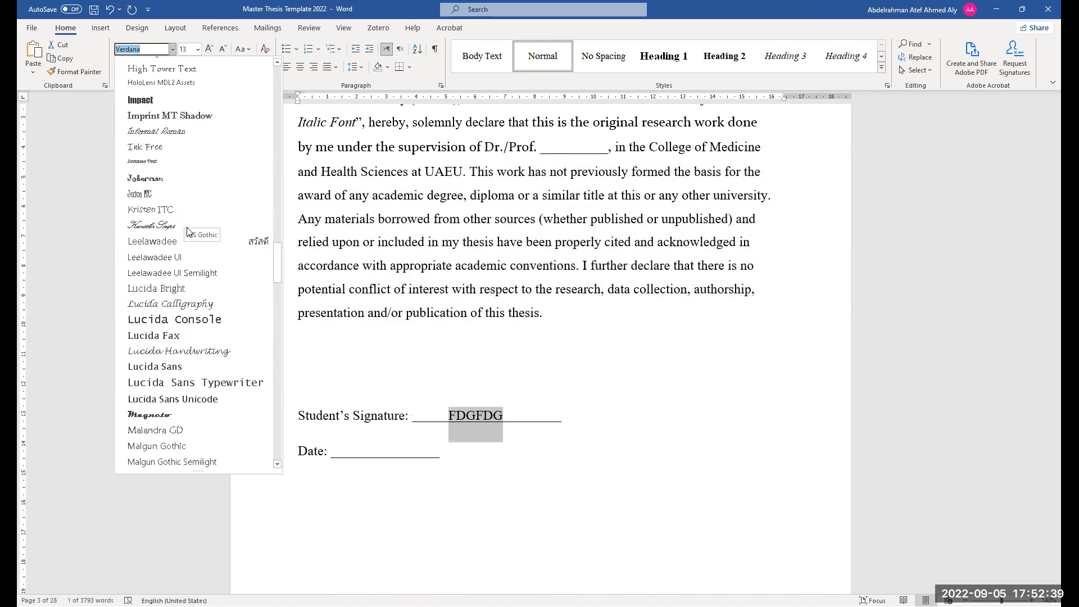
type("Freestyle Script")
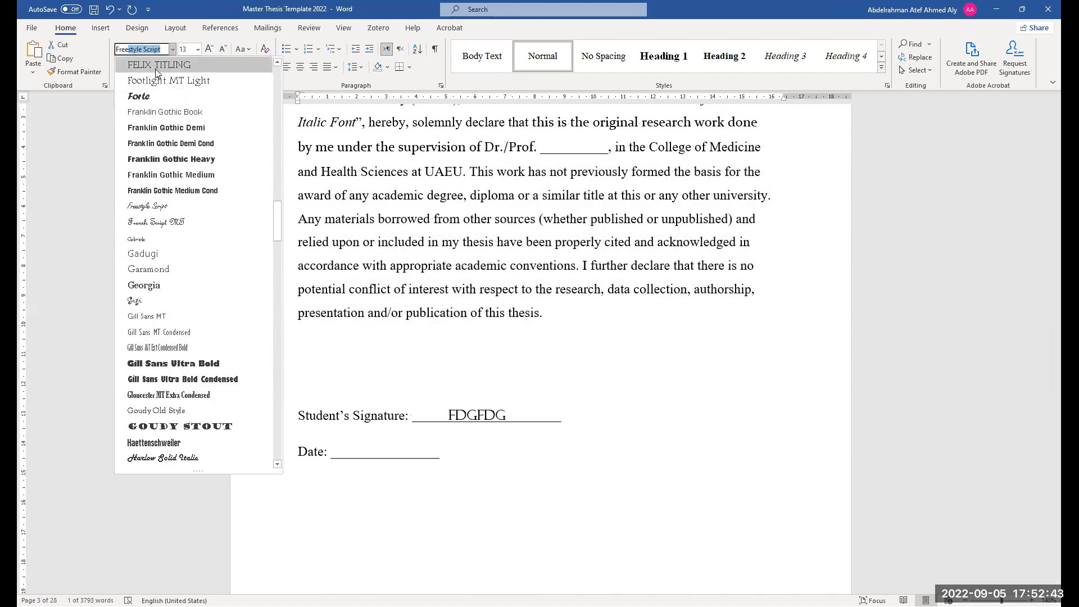
left_click(181, 215)
Scroll down past the signature block to the Advisory Committee page
scroll(420, 436, "up", 8)
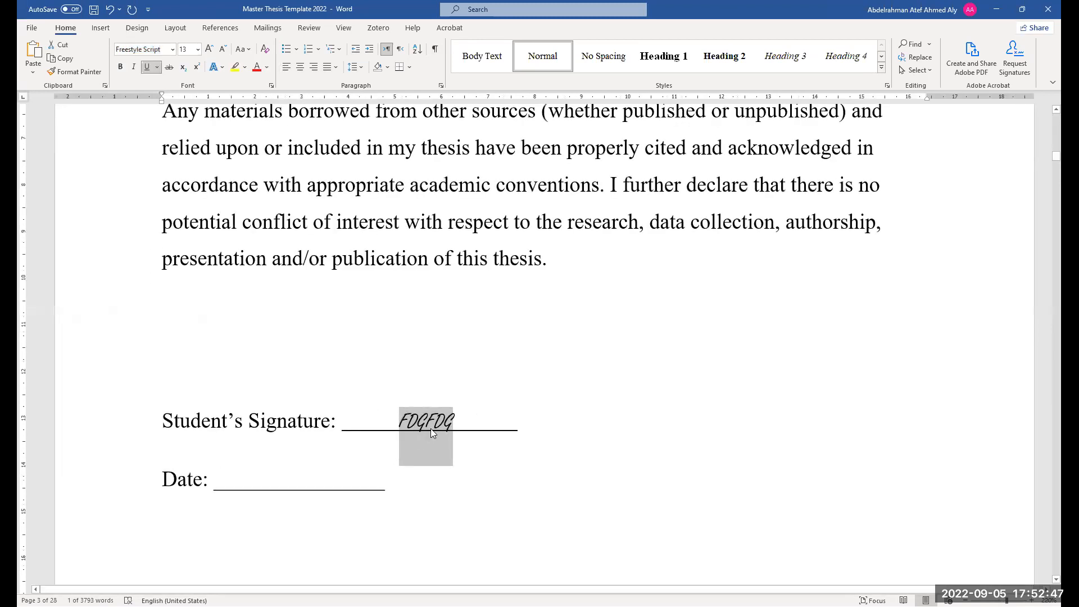
scroll(432, 429, "down", 7)
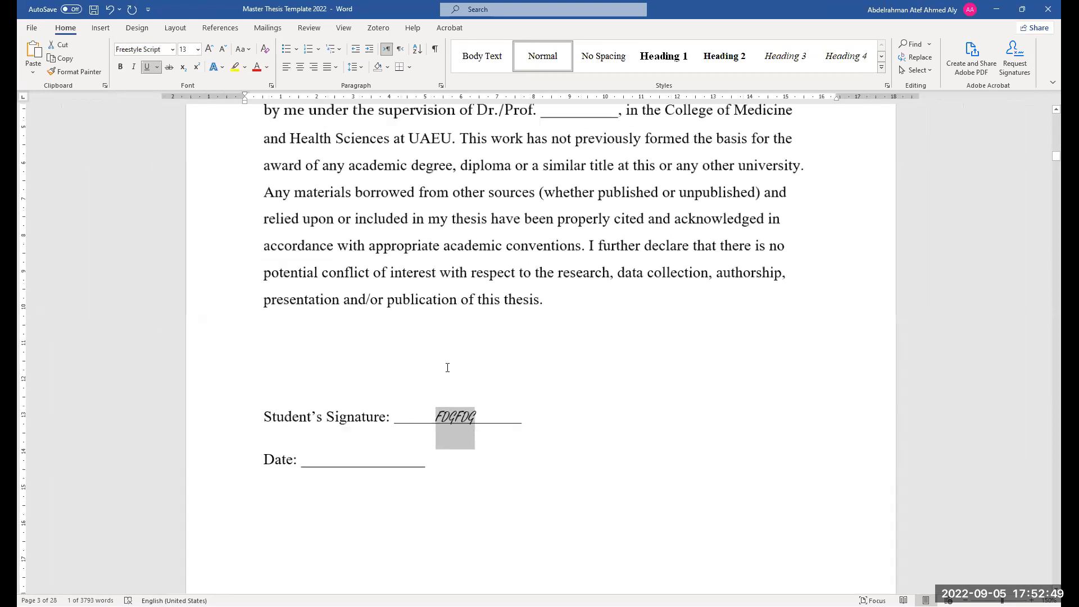
scroll(447, 367, "down", 1)
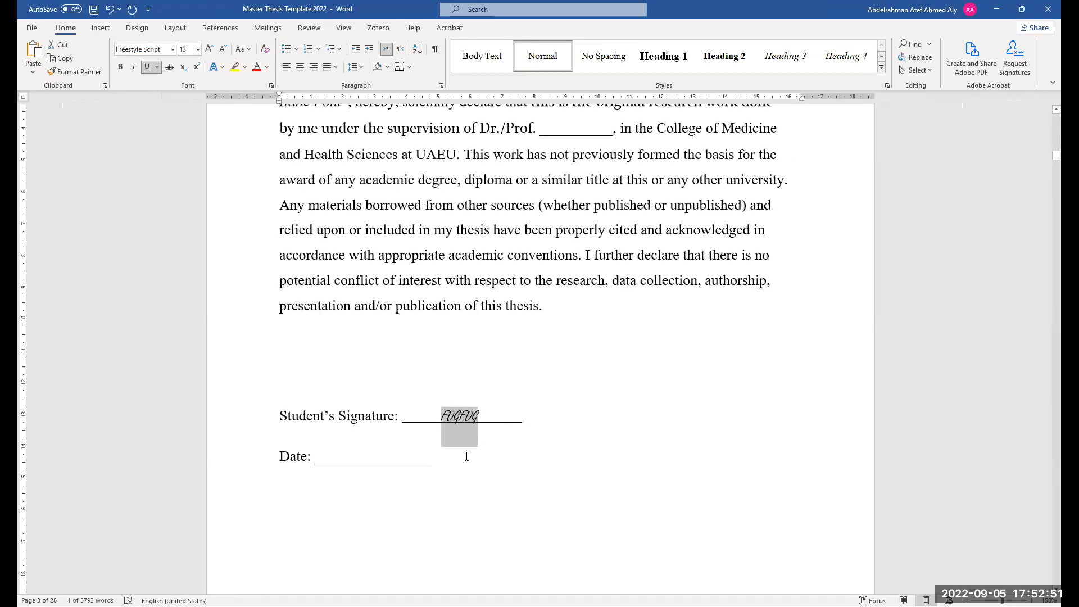
scroll(467, 456, "down", 1)
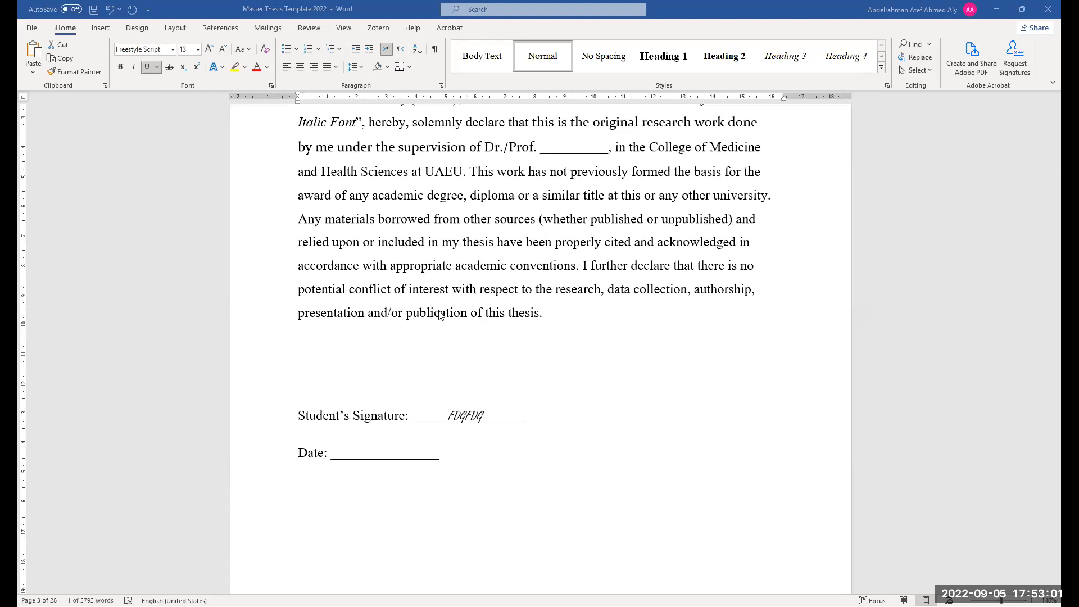
scroll(453, 369, "down", 5)
scroll(440, 373, "down", 1)
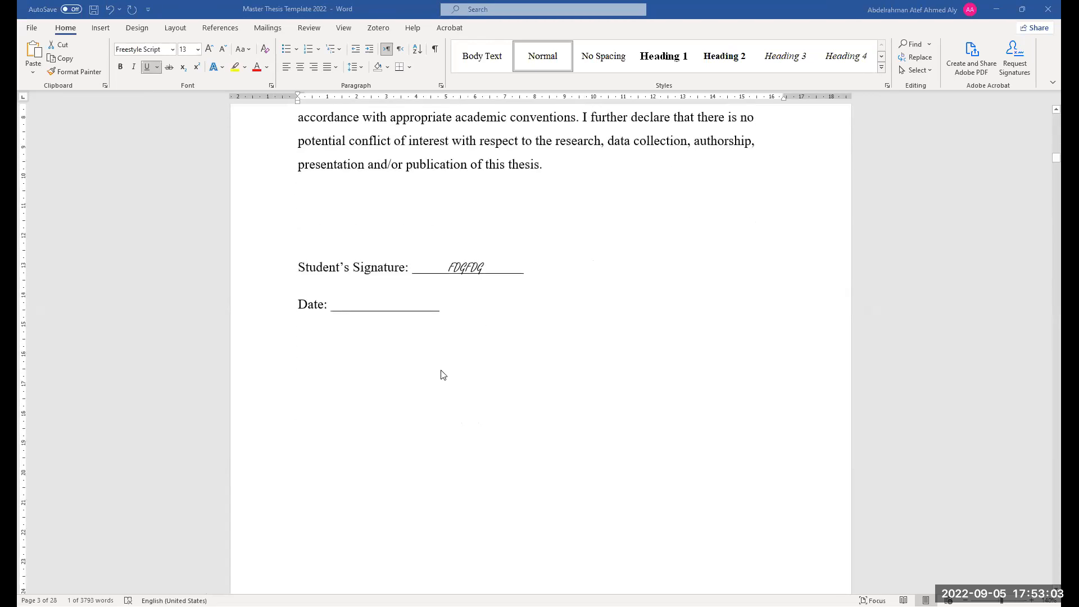
scroll(441, 373, "up", 2)
scroll(444, 368, "down", 1)
scroll(450, 360, "down", 1, "ctrl")
scroll(372, 384, "down", 1, "ctrl")
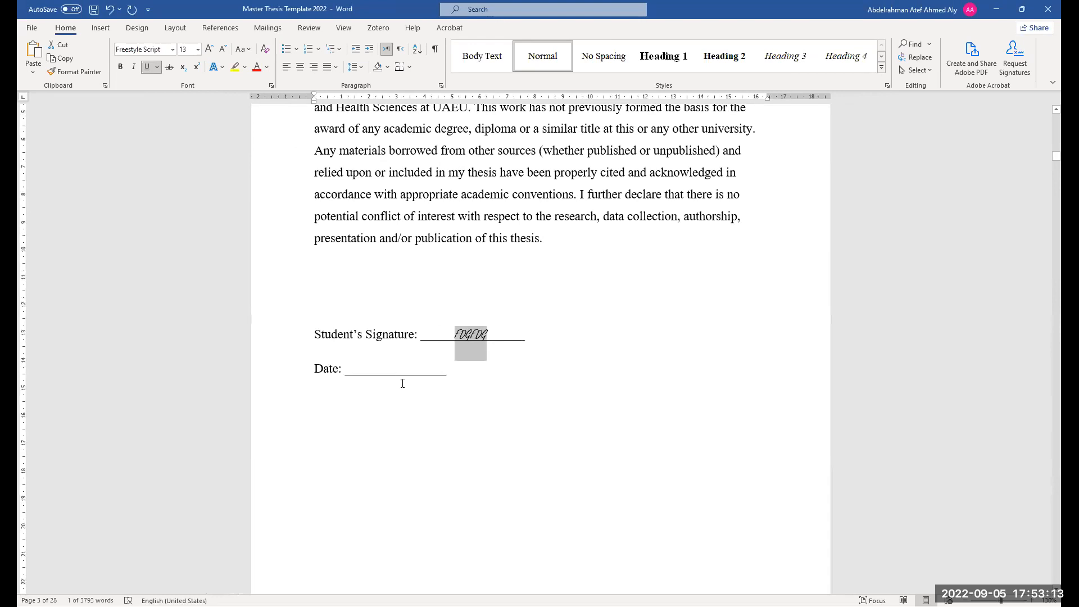
scroll(424, 360, "down", 7)
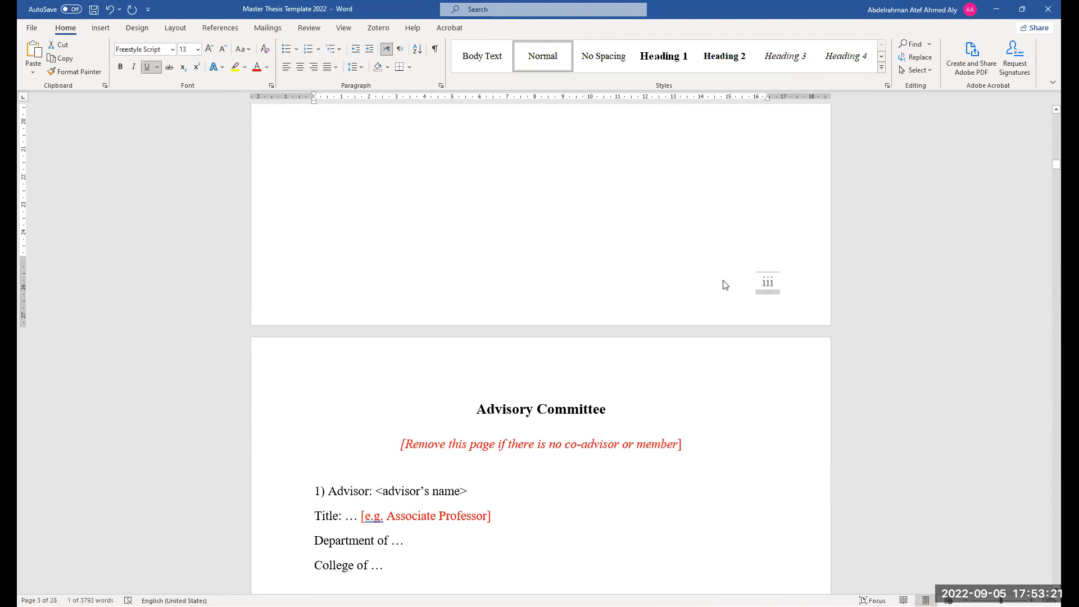
scroll(440, 309, "down", 1)
scroll(623, 340, "up", 8)
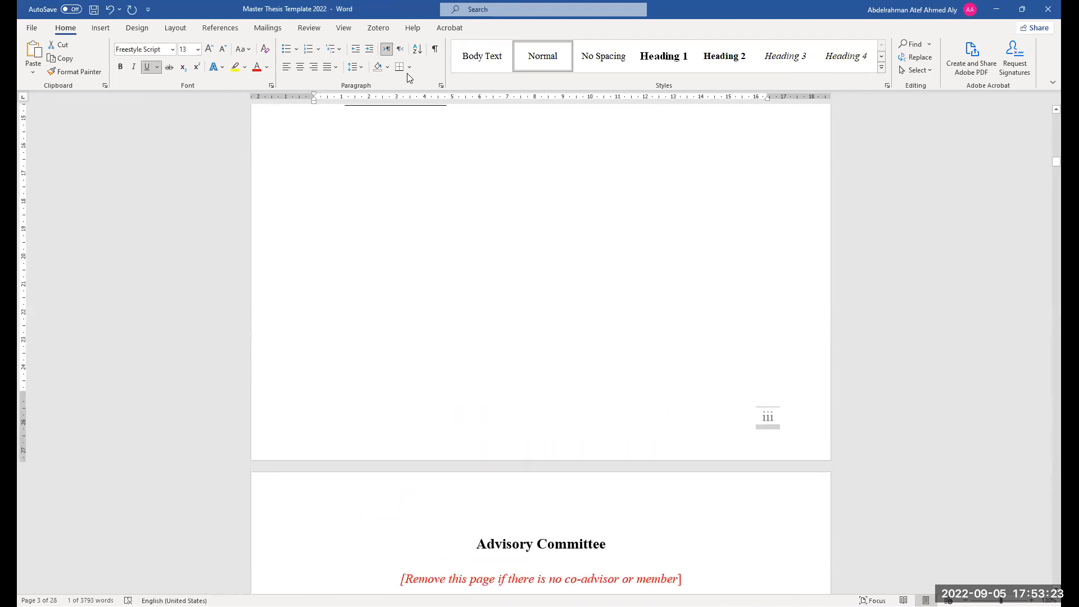
Show the formatting marks and then hide them again
key("ctrl+shift+8")
scroll(623, 341, "up", 7)
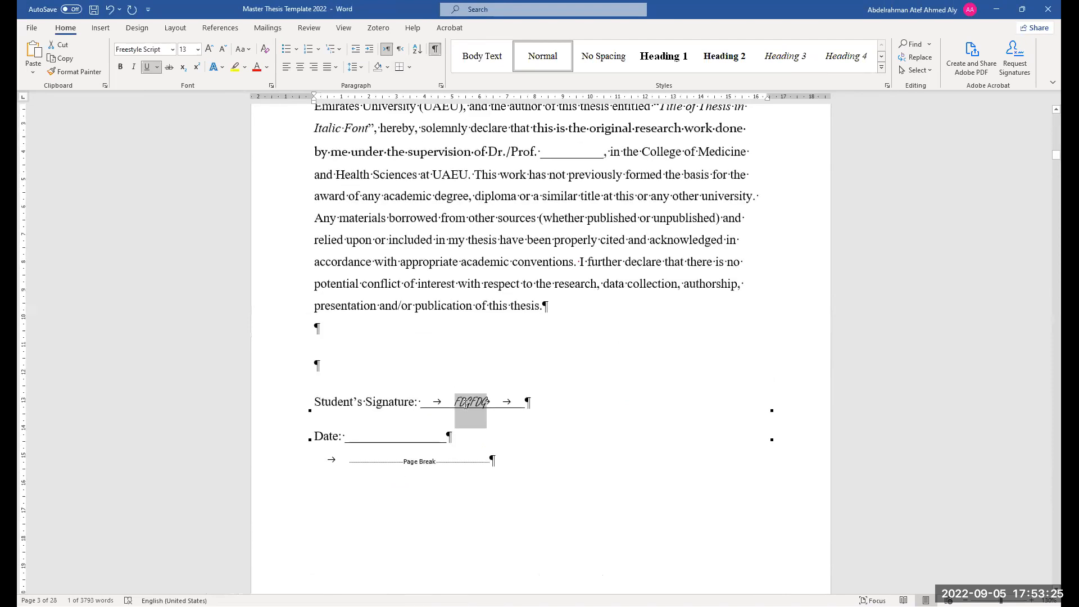
scroll(434, 362, "down", 16)
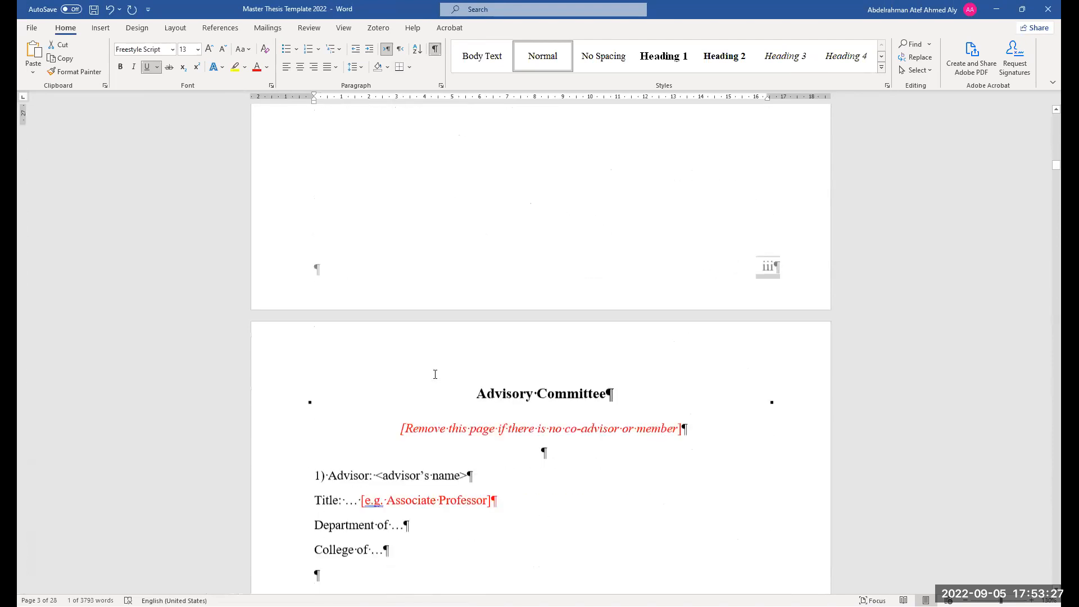
left_click(437, 52)
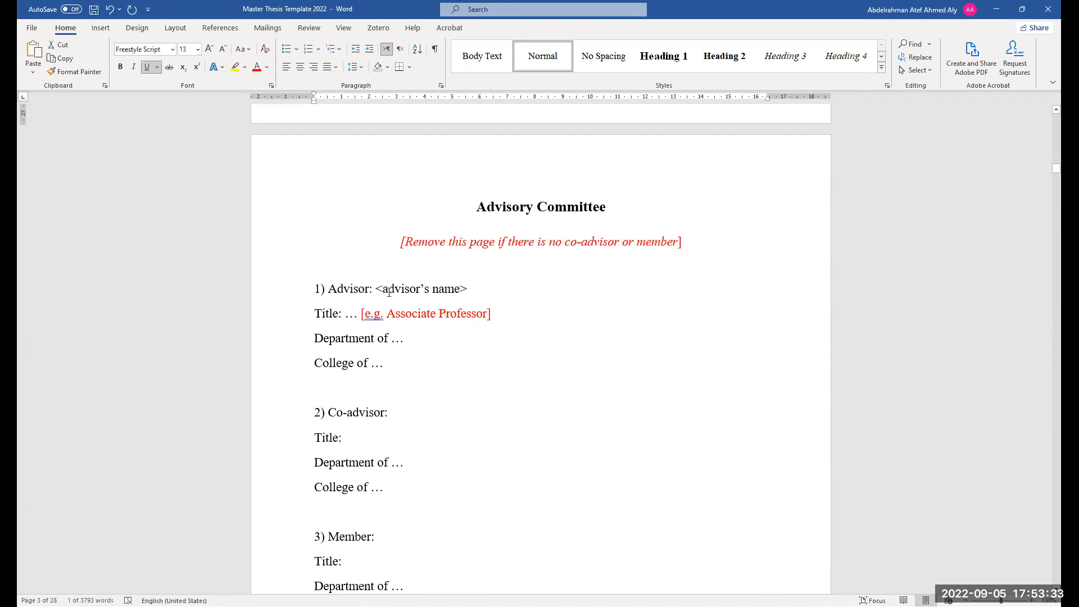
Select the advisor's title, department, college and whole advisor entry on the Advisory Committee page
scroll(366, 260, "down", 1)
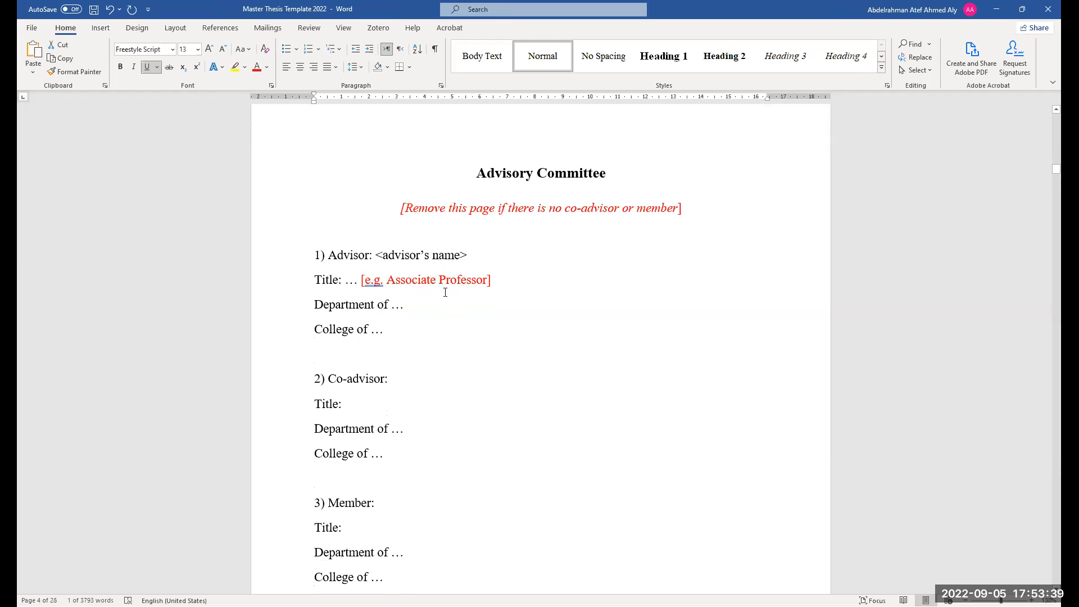
left_click_drag(439, 282, 391, 283)
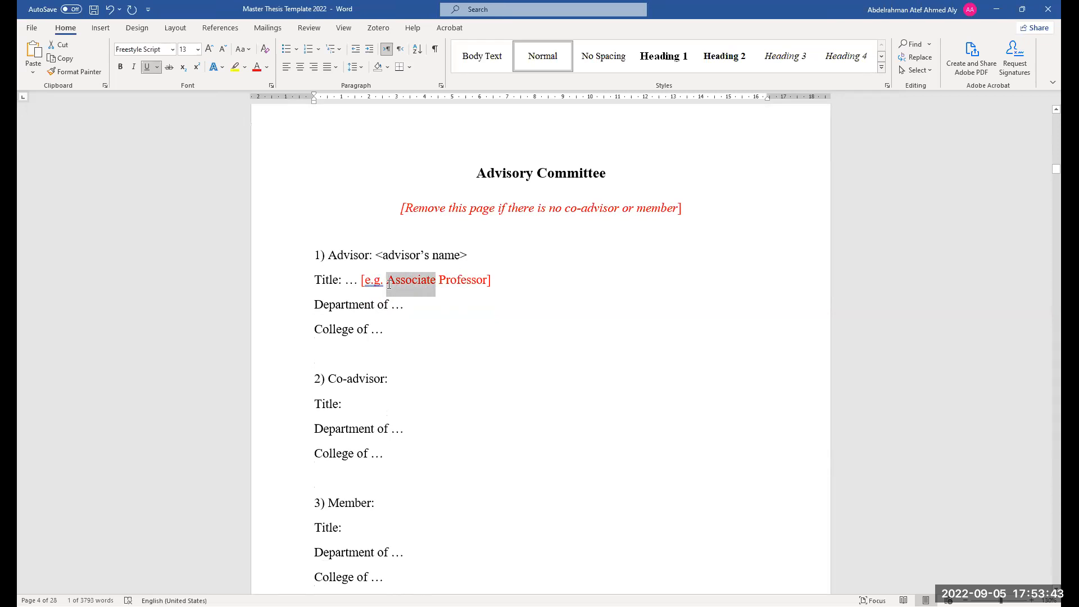
left_click_drag(407, 307, 309, 308)
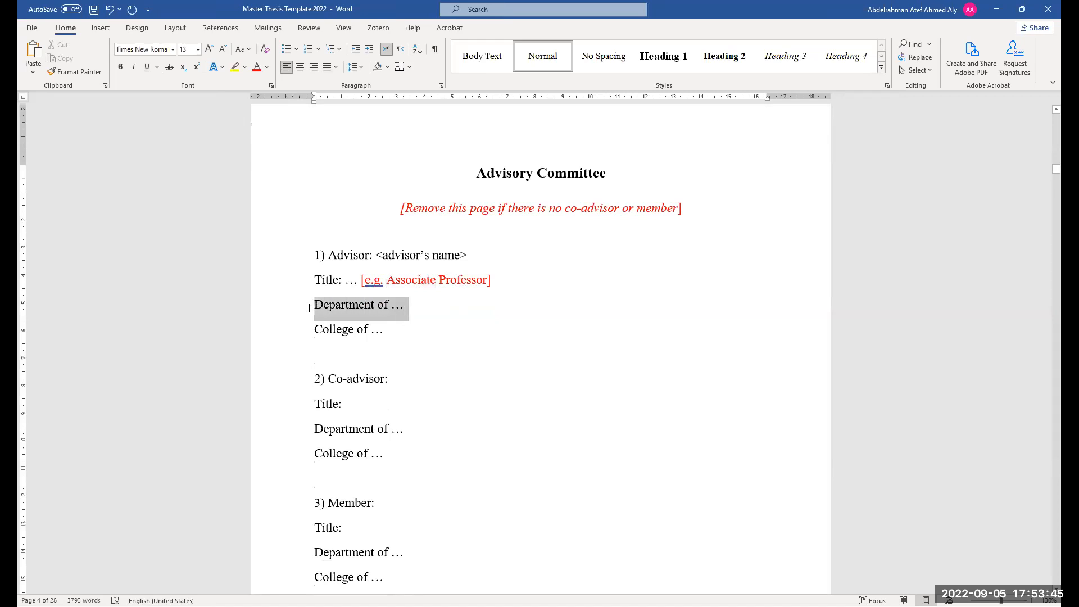
left_click_drag(386, 332, 313, 333)
left_click(391, 335)
left_click_drag(391, 335, 328, 259)
scroll(349, 275, "down", 1)
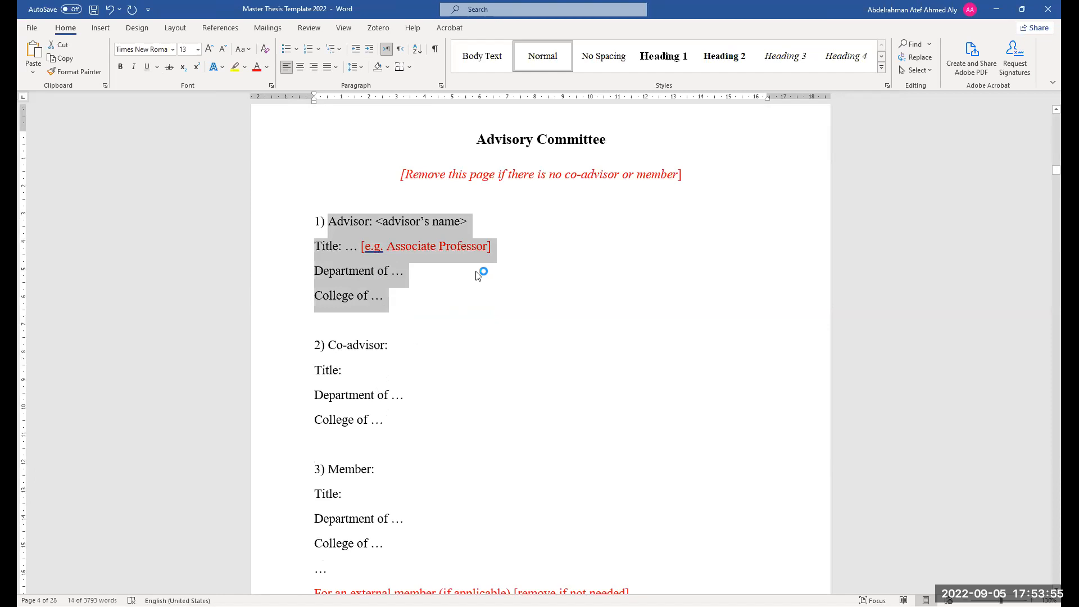
scroll(403, 408, "down", 2)
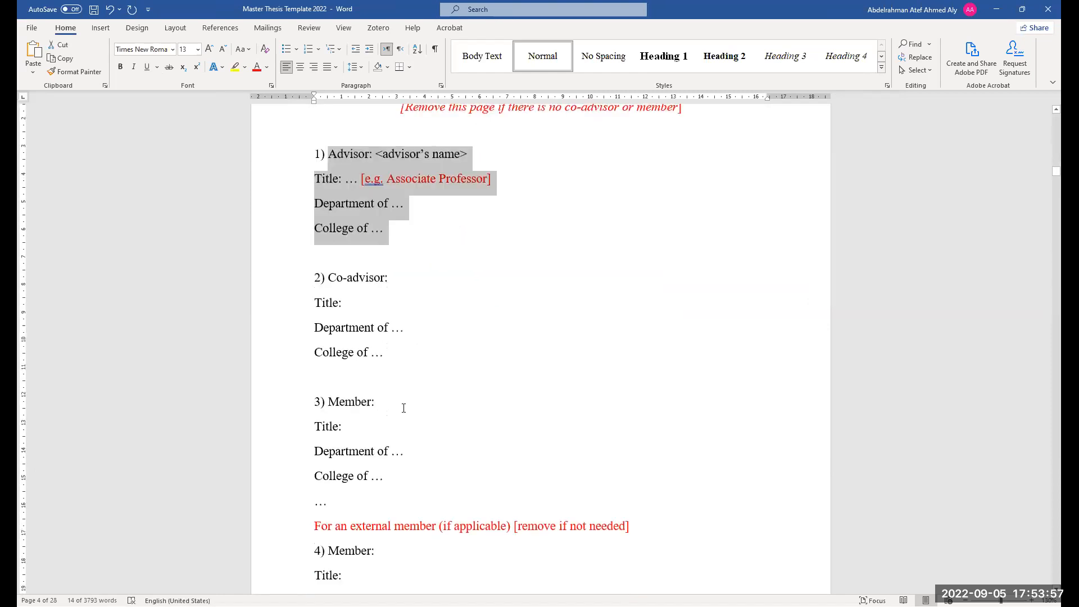
Select the USA placeholder in the external member's organization line on the Advisory Committee page
scroll(447, 480, "down", 2)
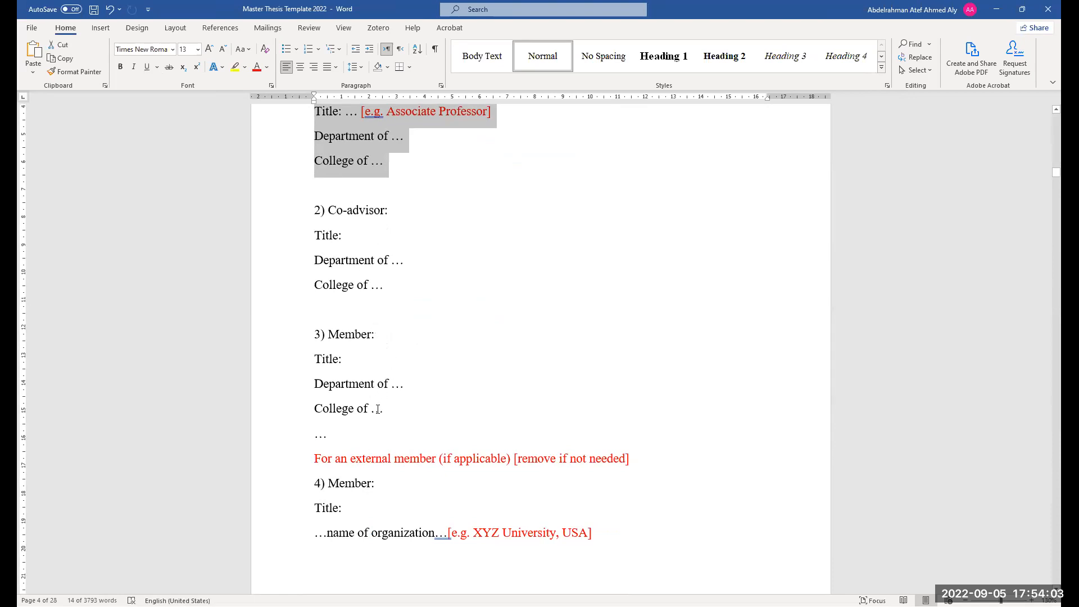
scroll(394, 478, "down", 1)
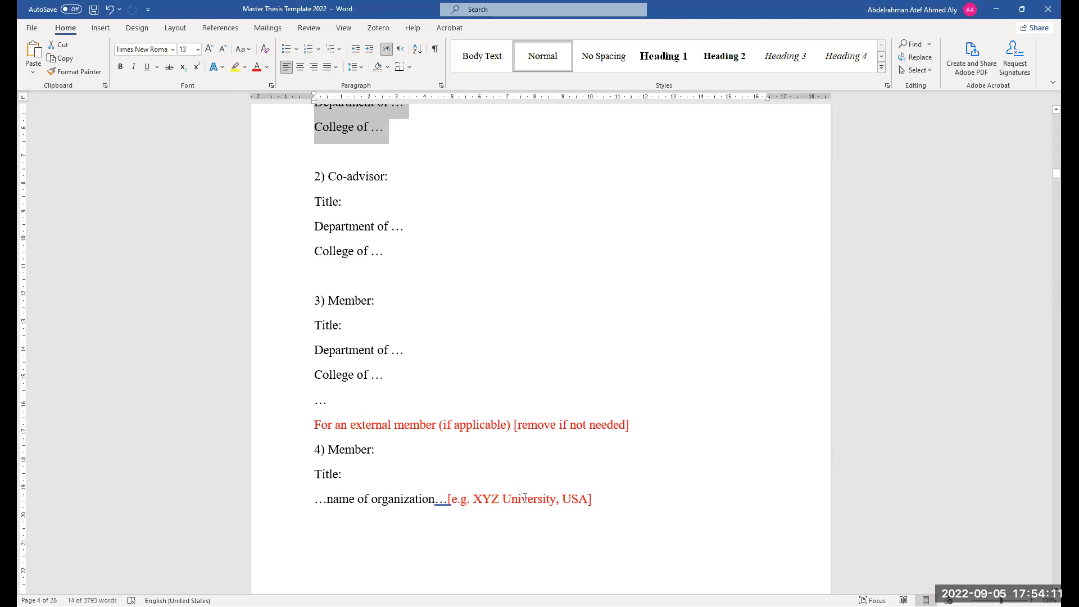
left_click_drag(592, 498, 563, 503)
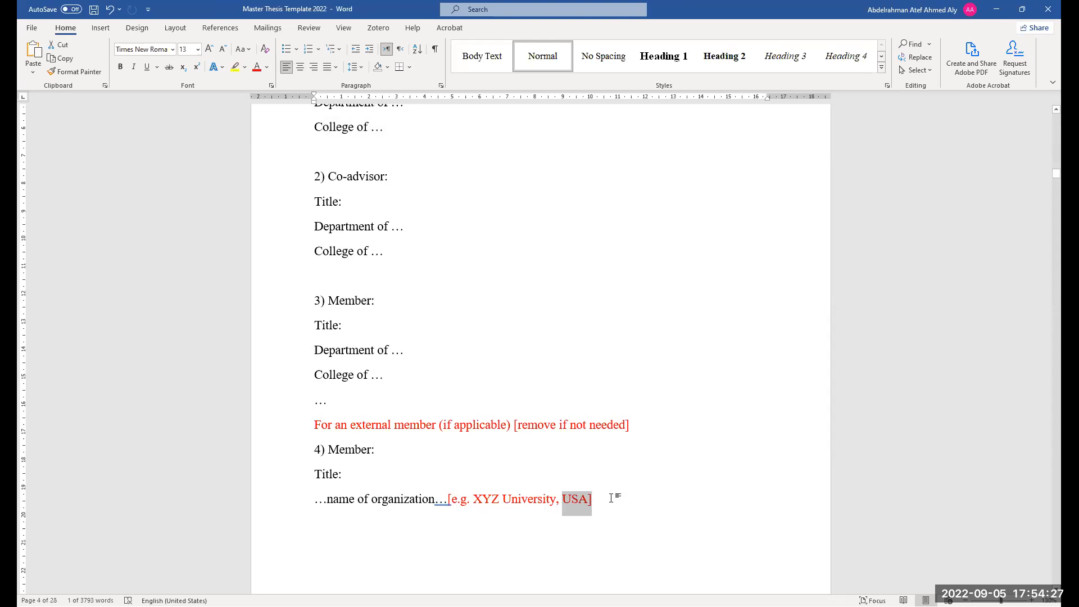
Review the remaining Advisory Committee entries and the start of the Approval of the Master Thesis page
scroll(563, 493, "down", 1)
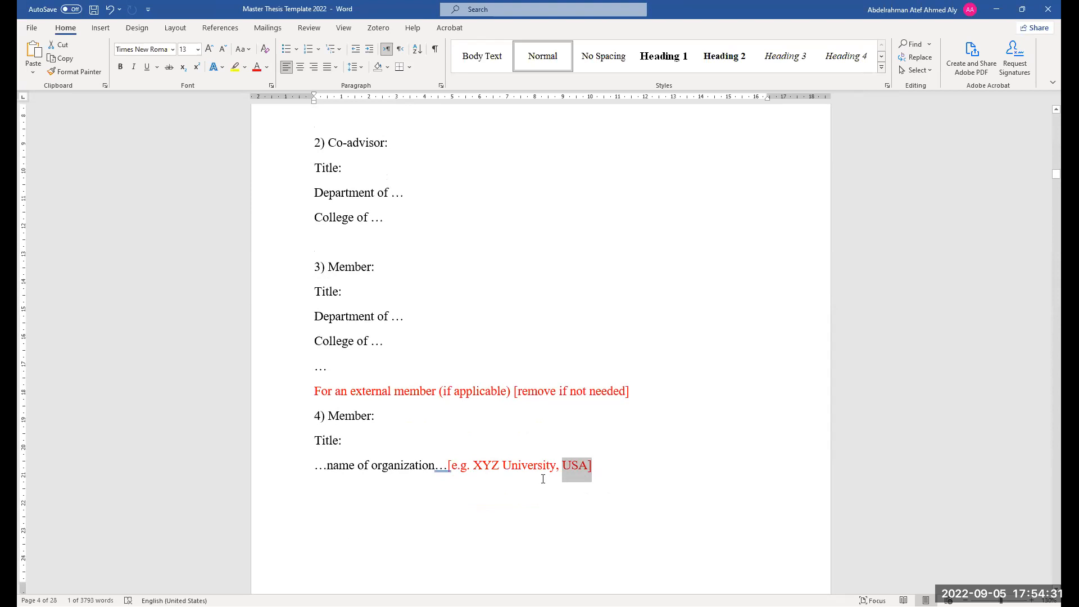
scroll(530, 466, "down", 2)
scroll(530, 466, "down", 3)
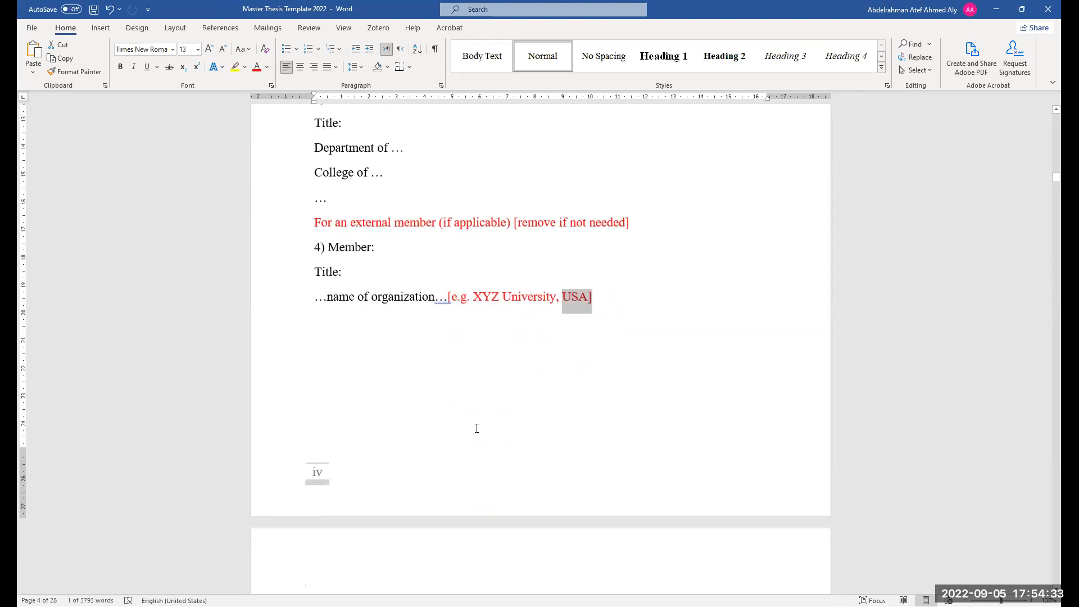
scroll(473, 472, "up", 4)
scroll(473, 472, "down", 6)
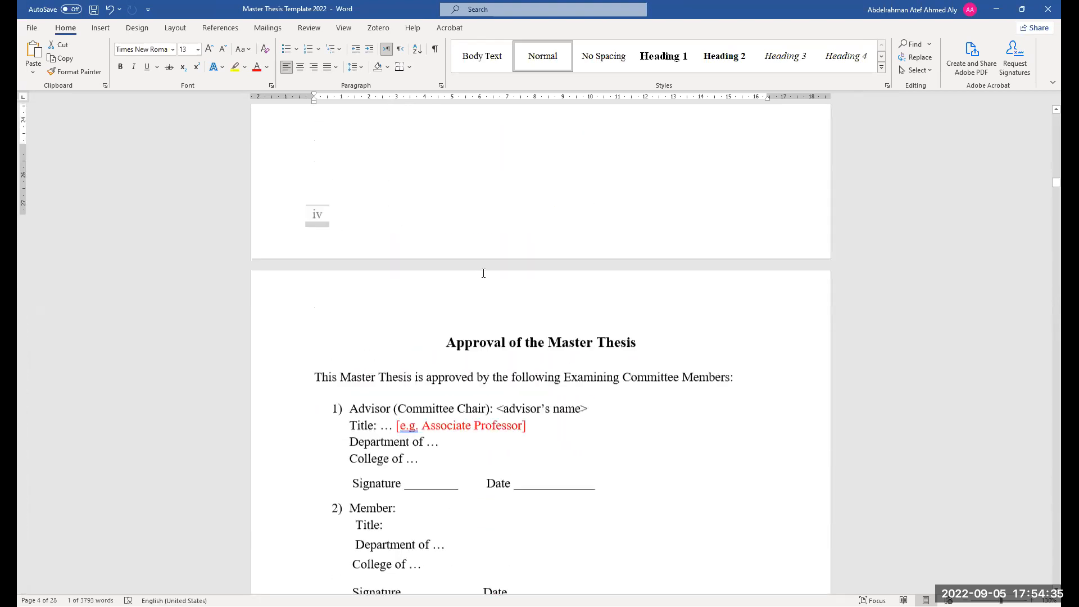
scroll(506, 306, "up", 5)
scroll(506, 307, "up", 6)
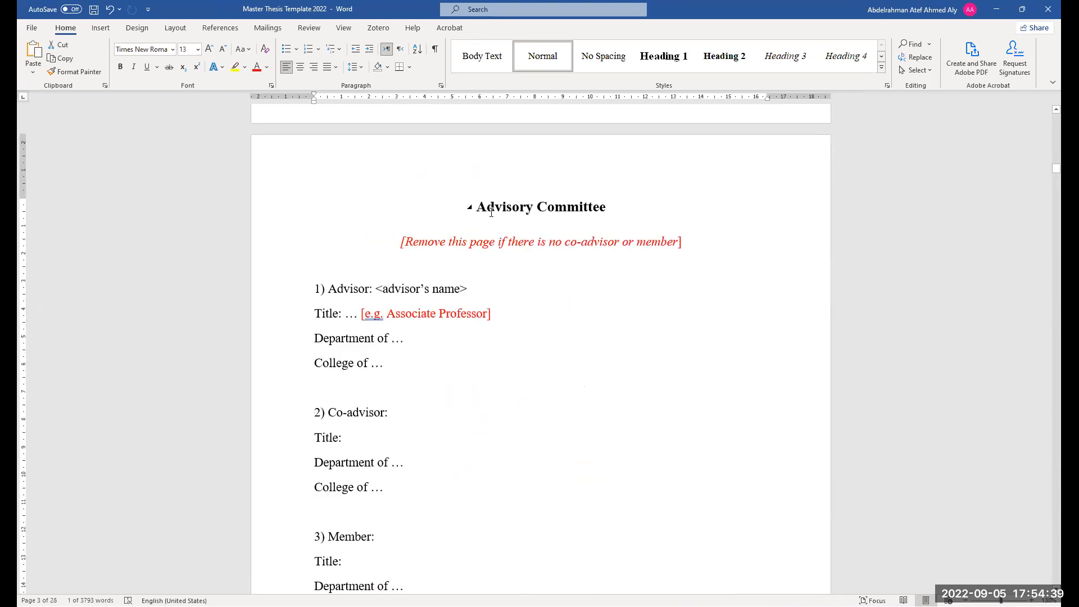
scroll(630, 368, "down", 1)
scroll(576, 251, "down", 7)
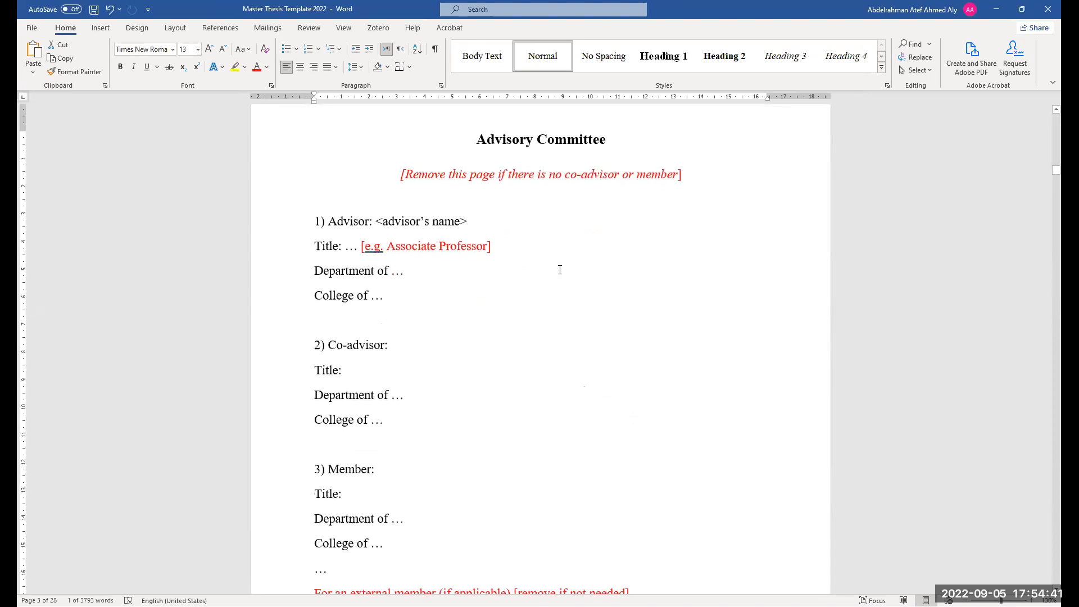
scroll(559, 513, "down", 3)
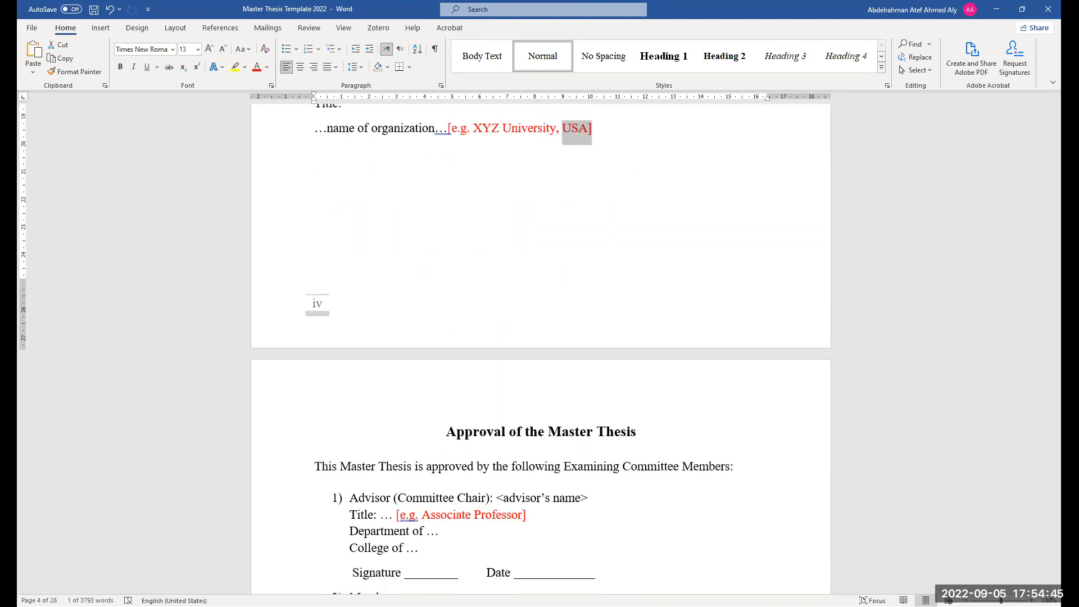
scroll(626, 403, "down", 4)
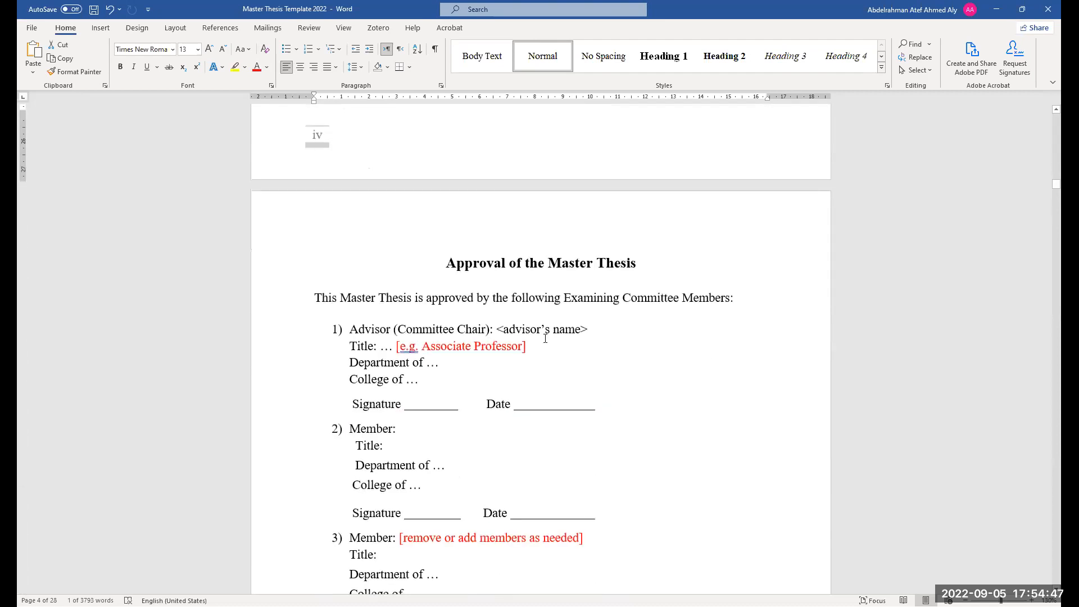
Examine the advisor, member and external examiner entries on the Approval of the Master Thesis page
scroll(486, 393, "down", 3)
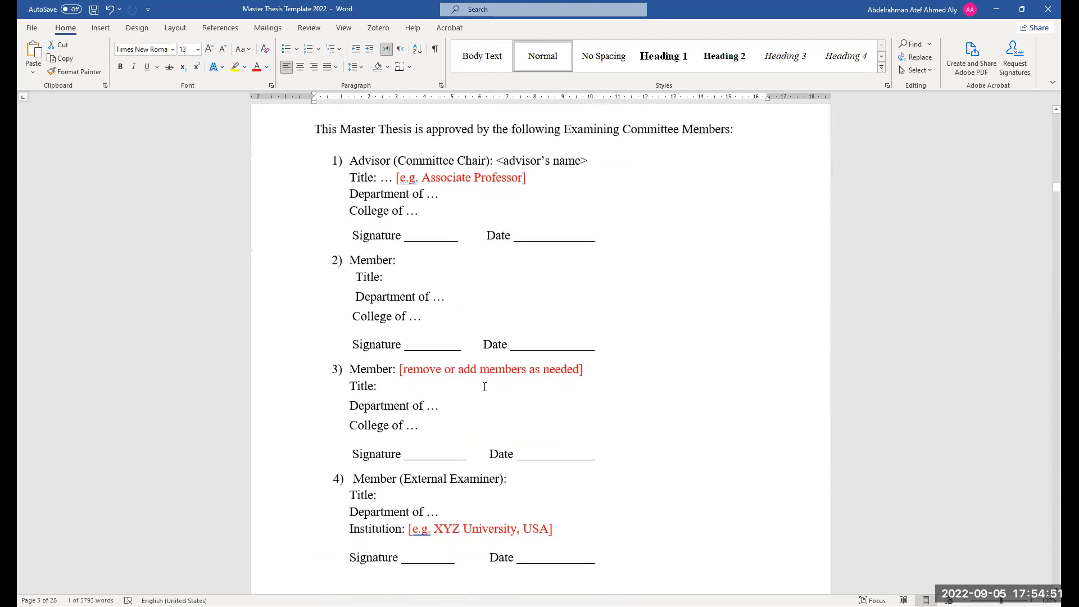
scroll(446, 236, "up", 1)
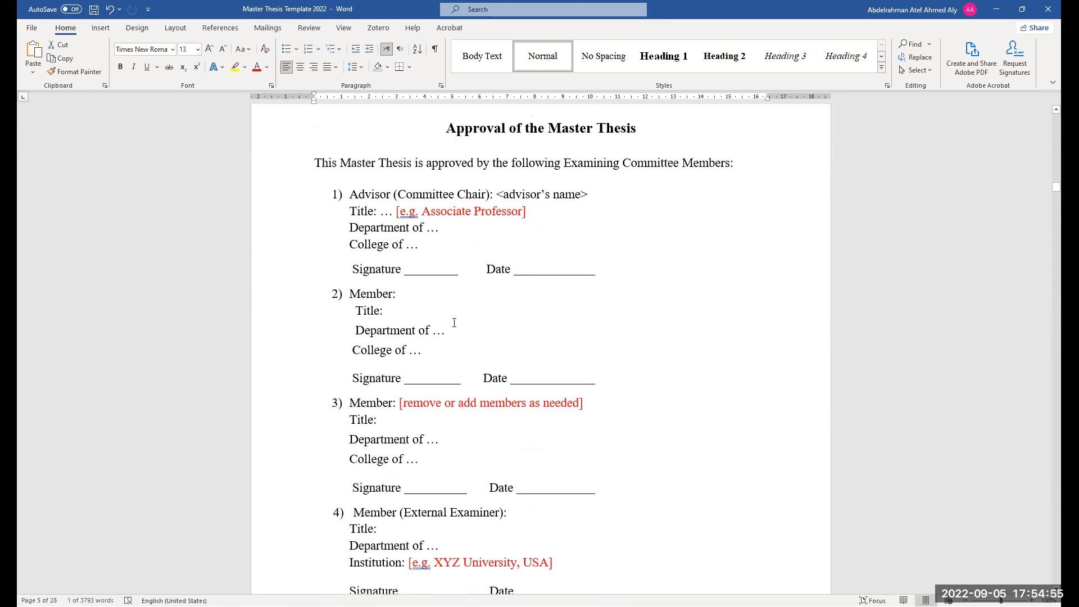
scroll(507, 339, "down", 1)
scroll(507, 339, "down", 1)
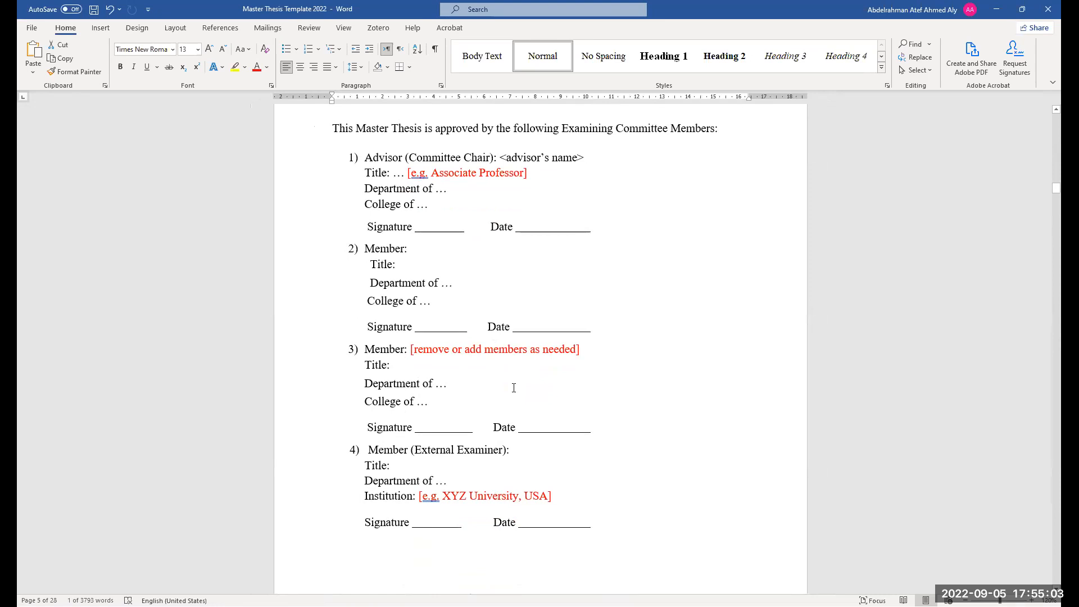
scroll(566, 411, "up", 2)
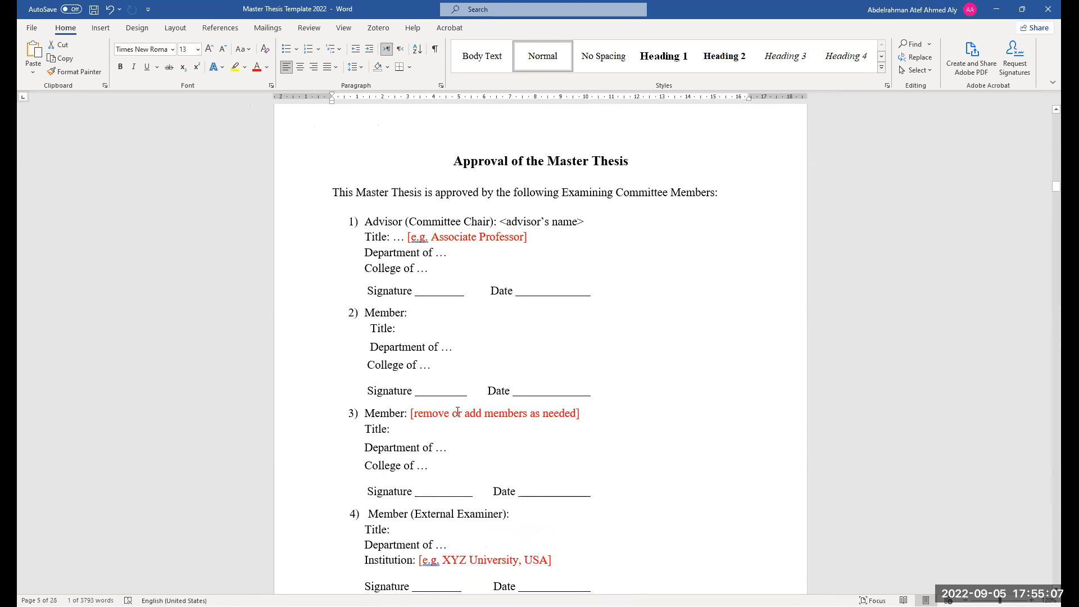
scroll(458, 411, "down", 8)
scroll(451, 455, "up", 3)
scroll(451, 455, "down", 3)
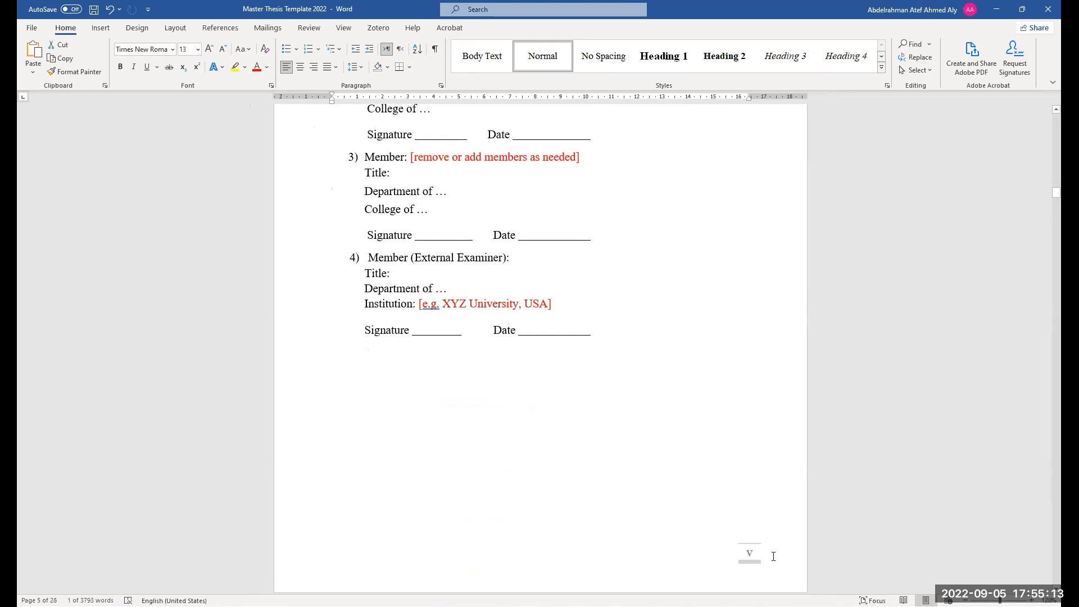
scroll(521, 415, "up", 6)
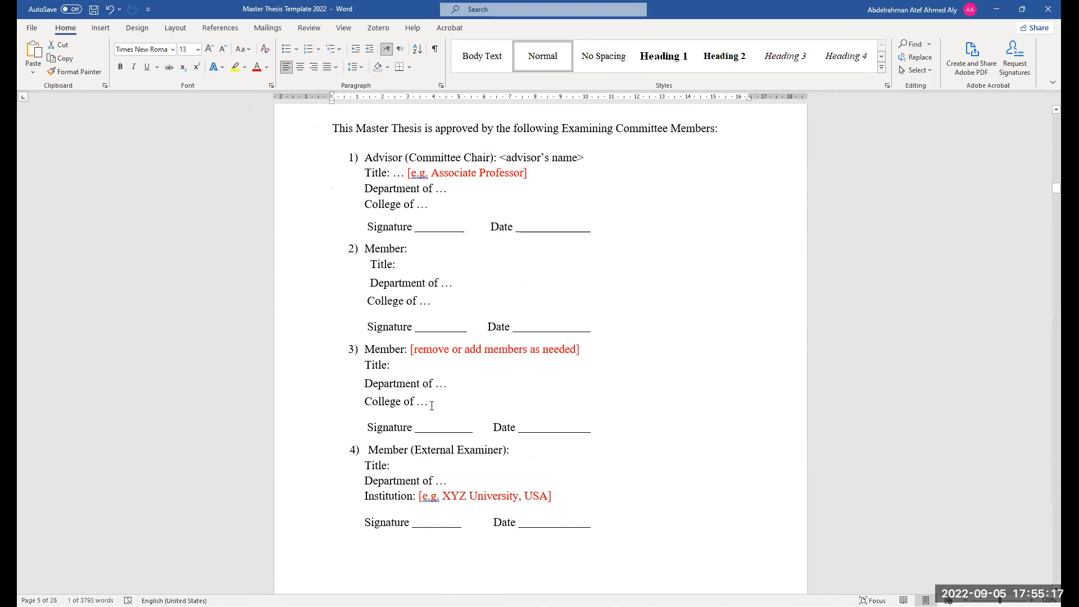
scroll(506, 388, "up", 2)
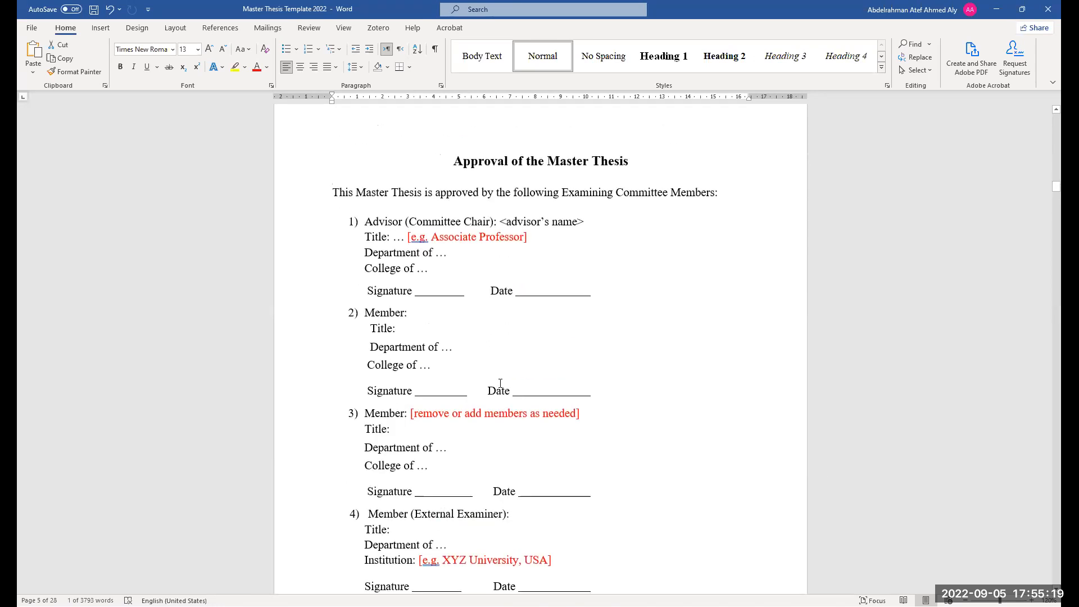
scroll(503, 369, "down", 3)
scroll(504, 363, "down", 12)
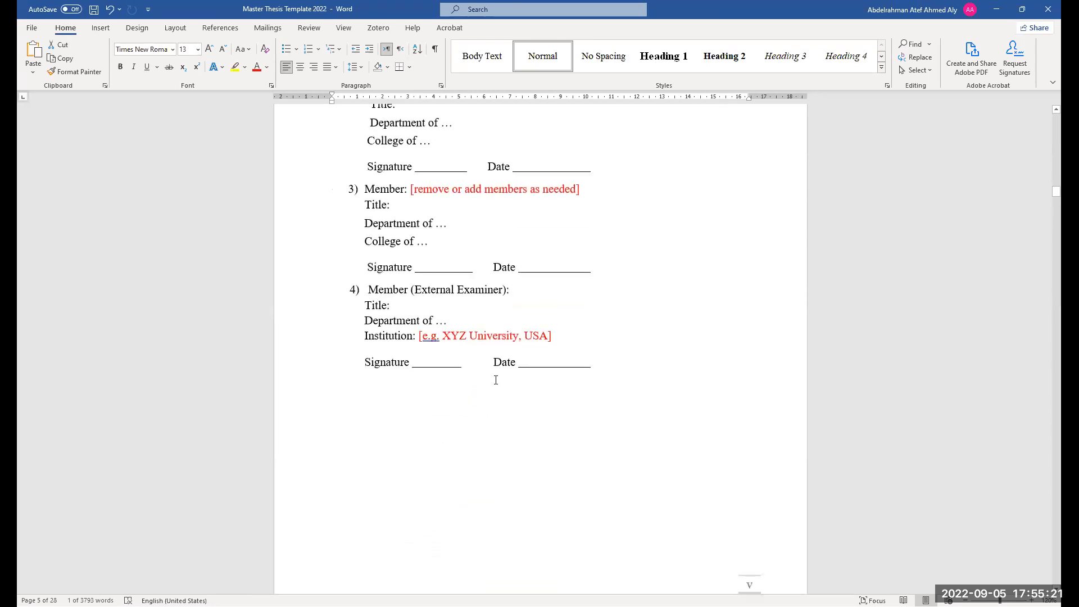
scroll(492, 433, "down", 3)
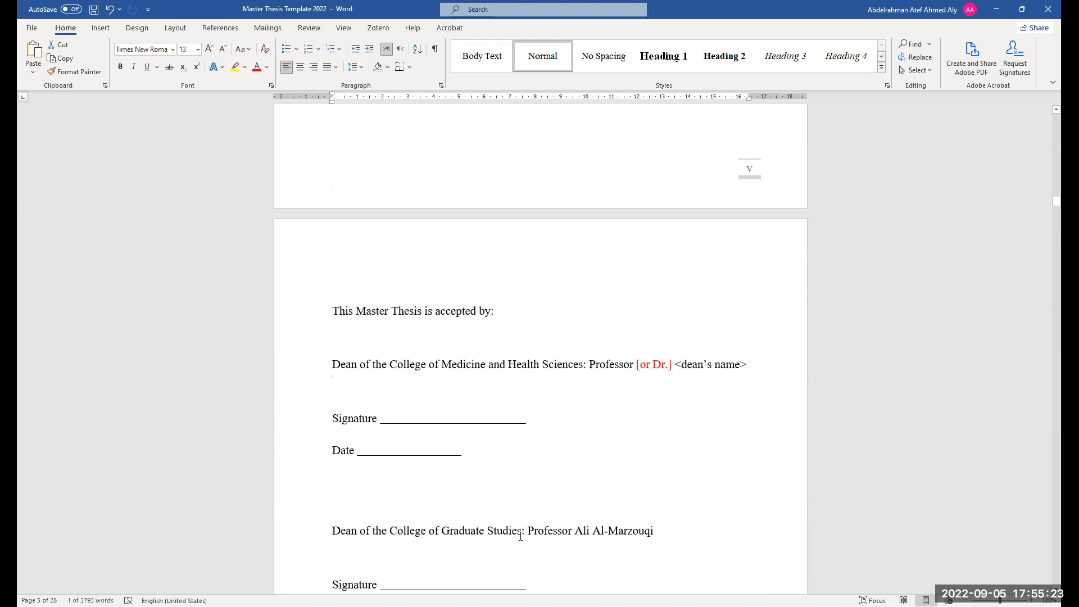
Select the dean's title and name placeholder after the College of Medicine and Health Sciences line
left_click_drag(749, 269, 596, 269)
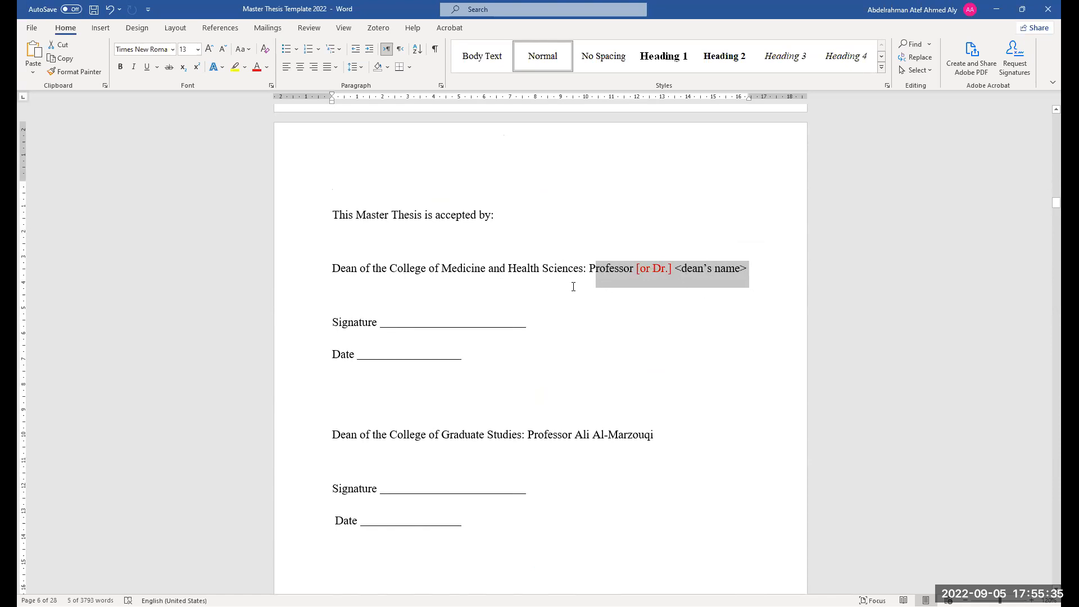
left_click_drag(426, 269, 716, 279)
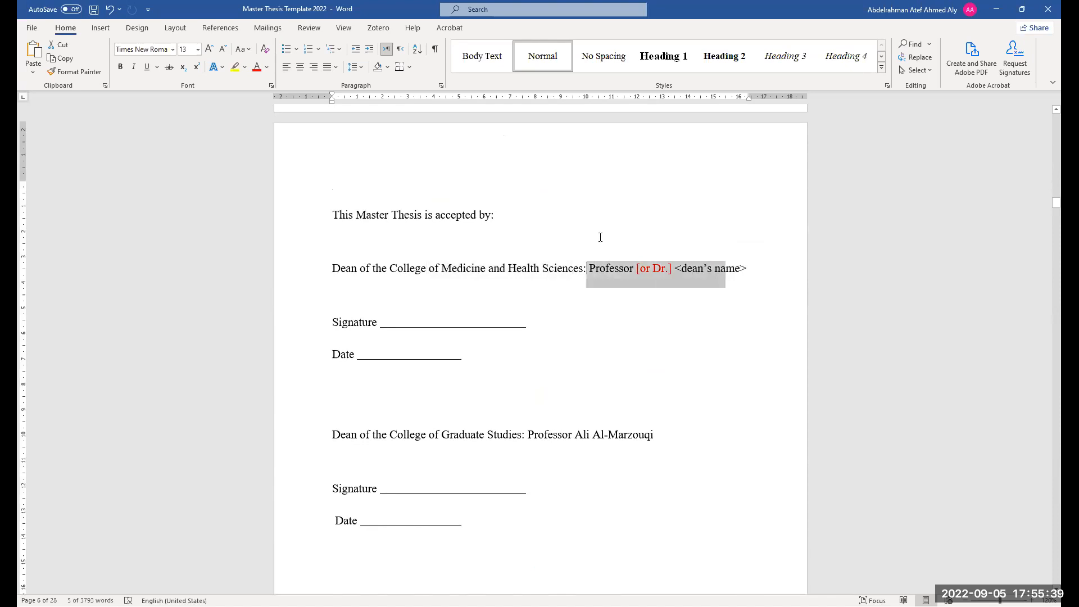
Review the dean signature blocks and the Abstract page with its highlighted components
scroll(422, 369, "down", 1)
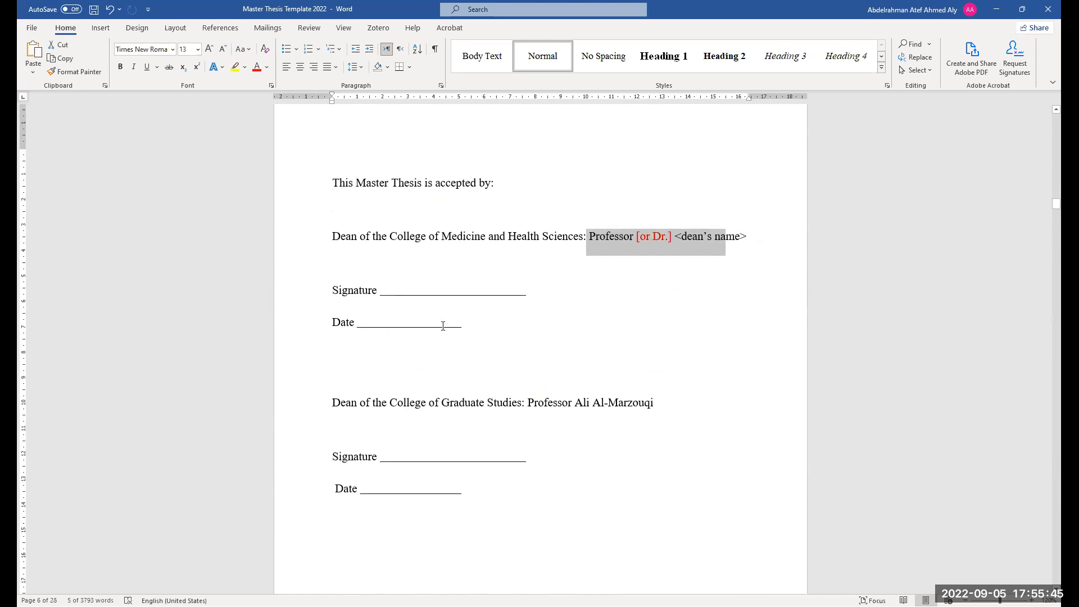
scroll(500, 371, "down", 10)
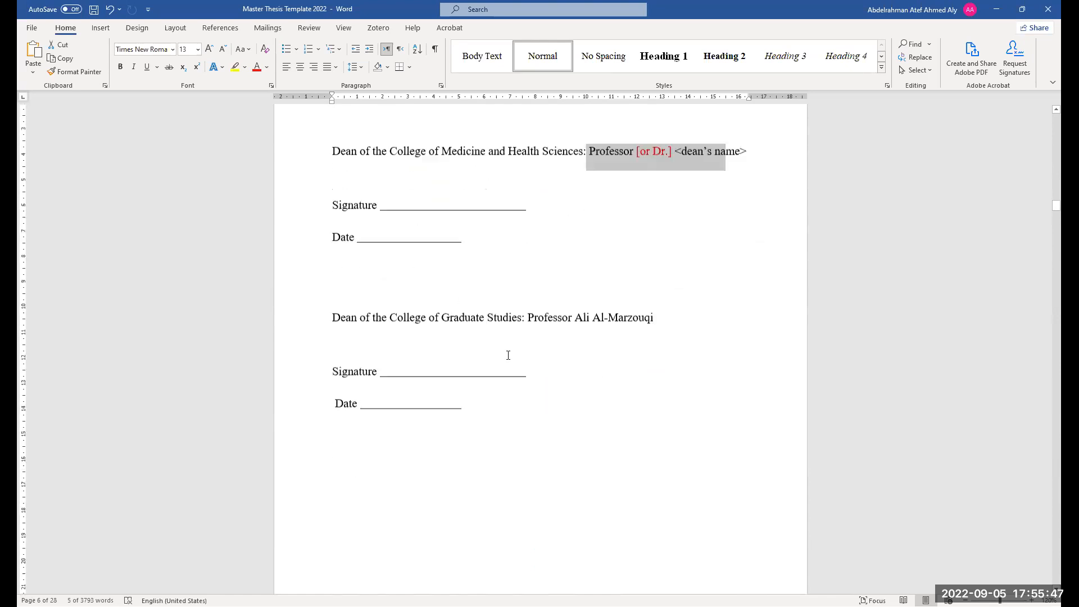
scroll(509, 356, "down", 7)
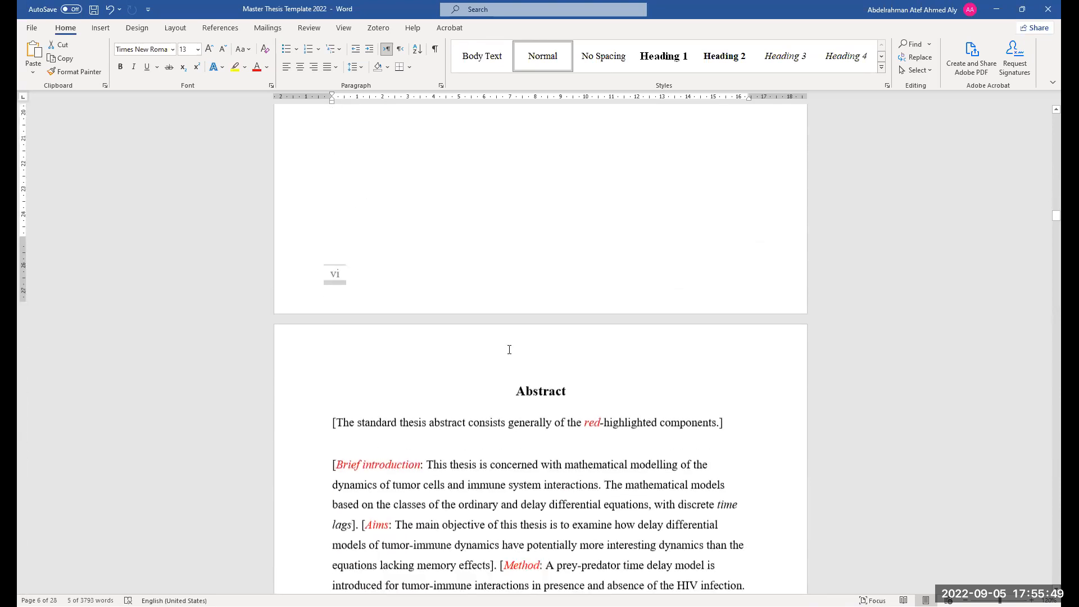
scroll(509, 345, "down", 2, "ctrl")
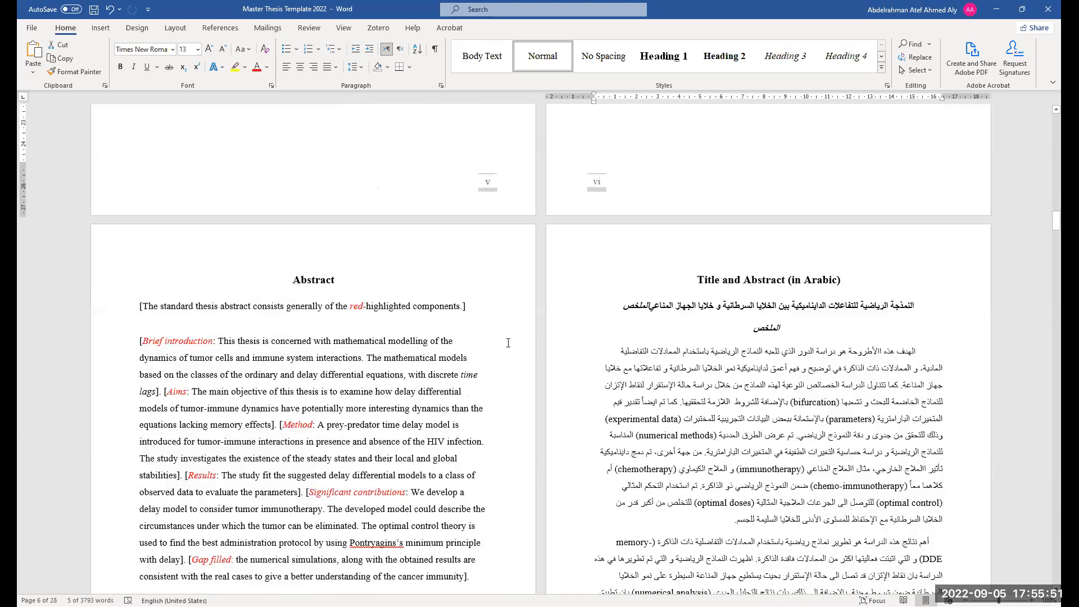
scroll(500, 344, "up", 3, "ctrl")
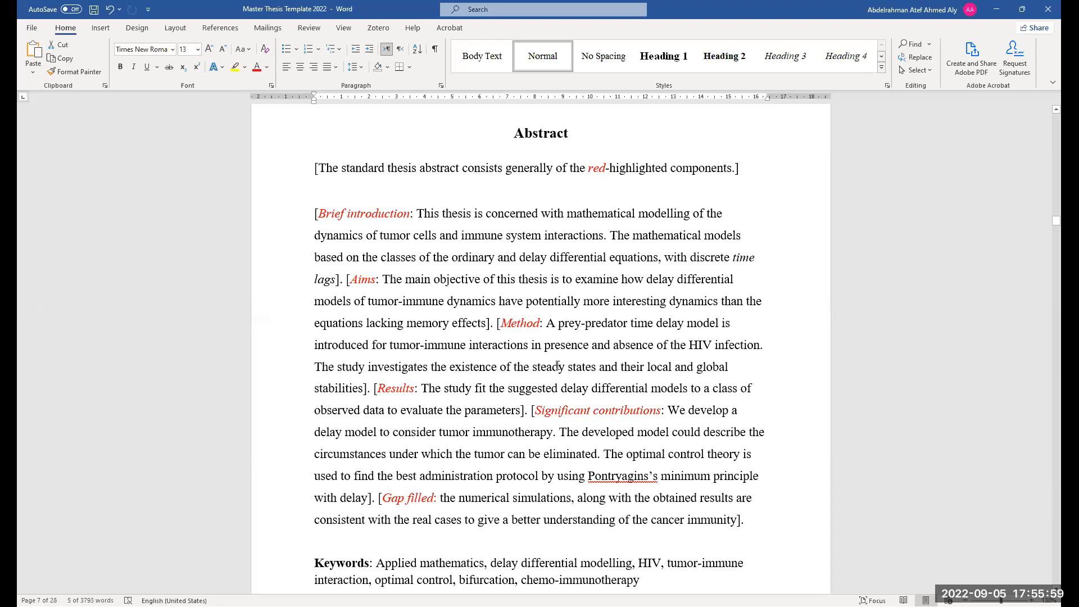
scroll(557, 366, "down", 1)
scroll(548, 385, "up", 2)
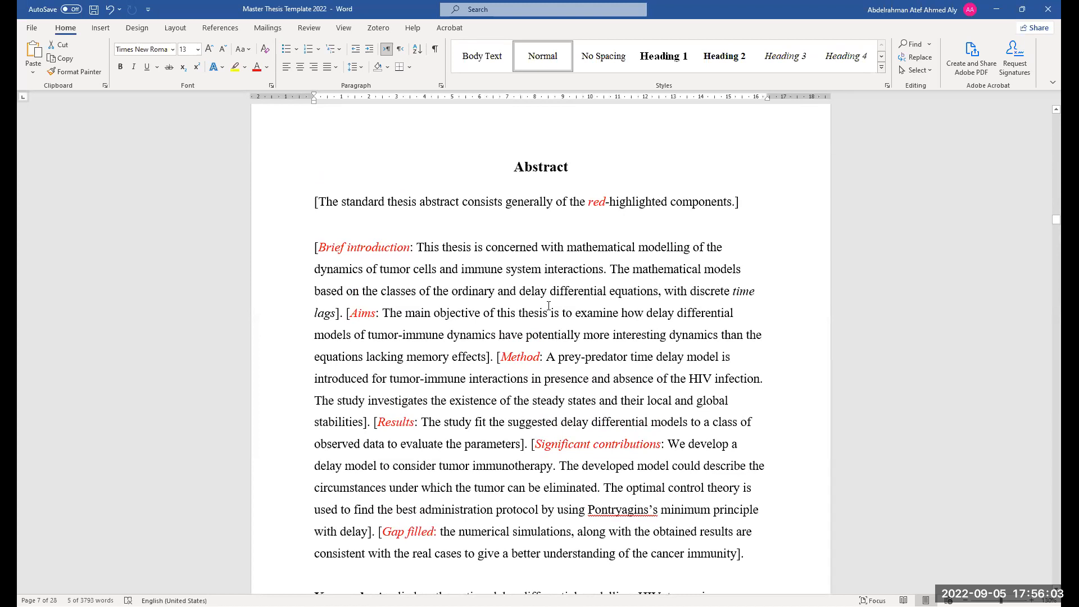
scroll(559, 458, "down", 1)
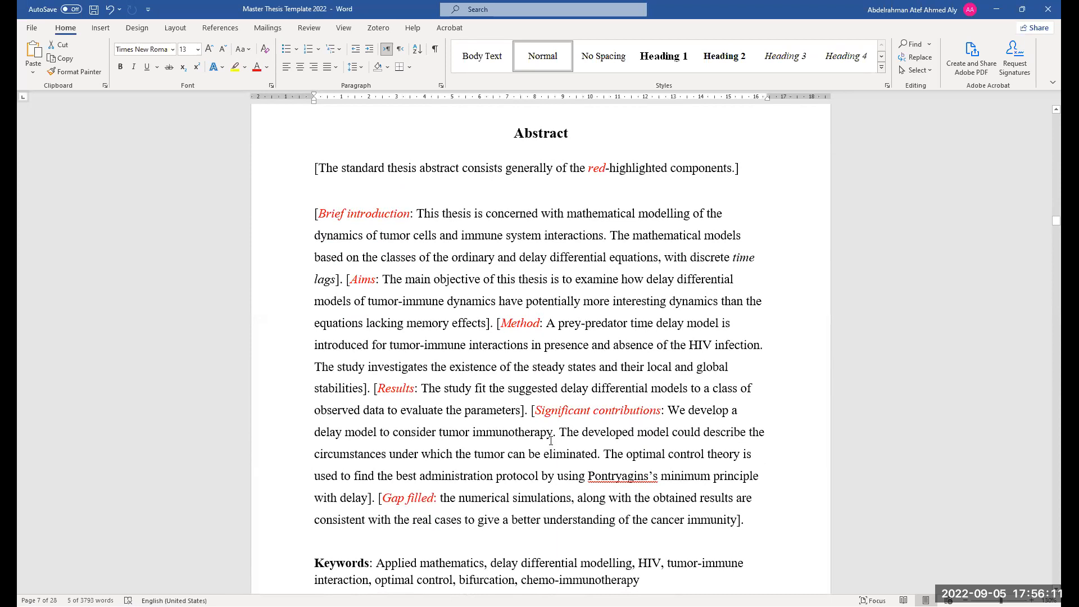
scroll(551, 441, "down", 1)
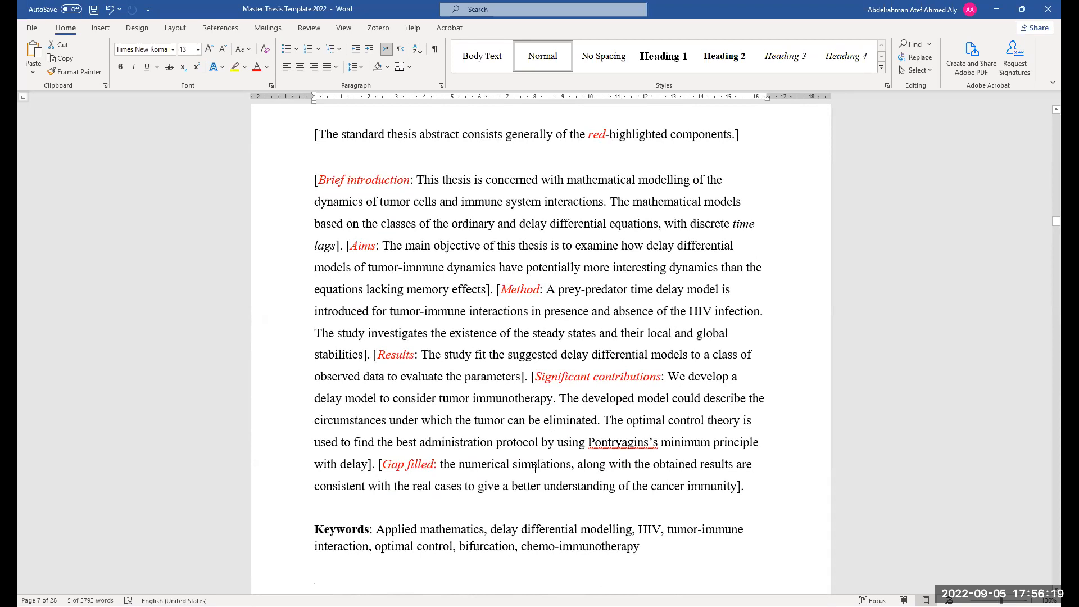
scroll(388, 331, "up", 1)
scroll(388, 330, "up", 1)
Select the abstract's red component labels in turn: Brief introduction, Aims, Method, Results, Significant contributions and Gap filled
left_click_drag(319, 216, 410, 220)
left_click_drag(350, 281, 381, 284)
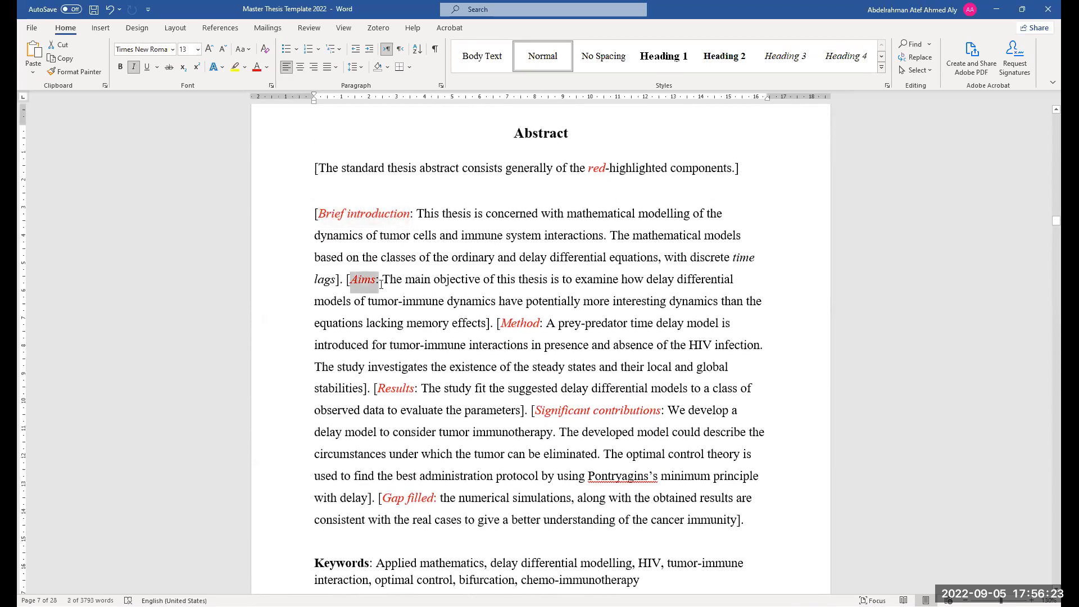
left_click_drag(501, 324, 543, 326)
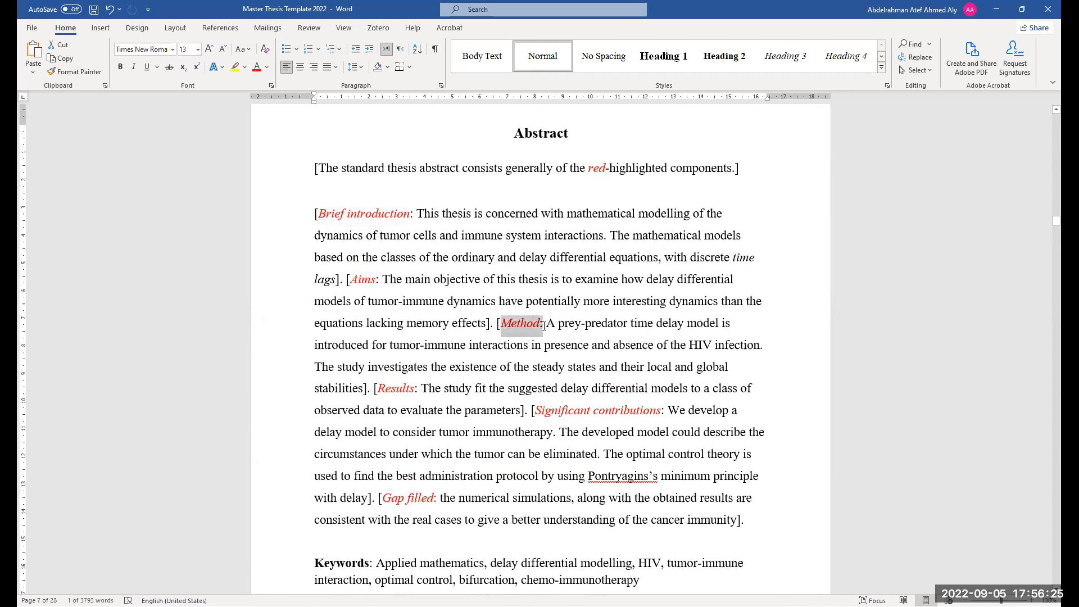
left_click_drag(377, 389, 444, 391)
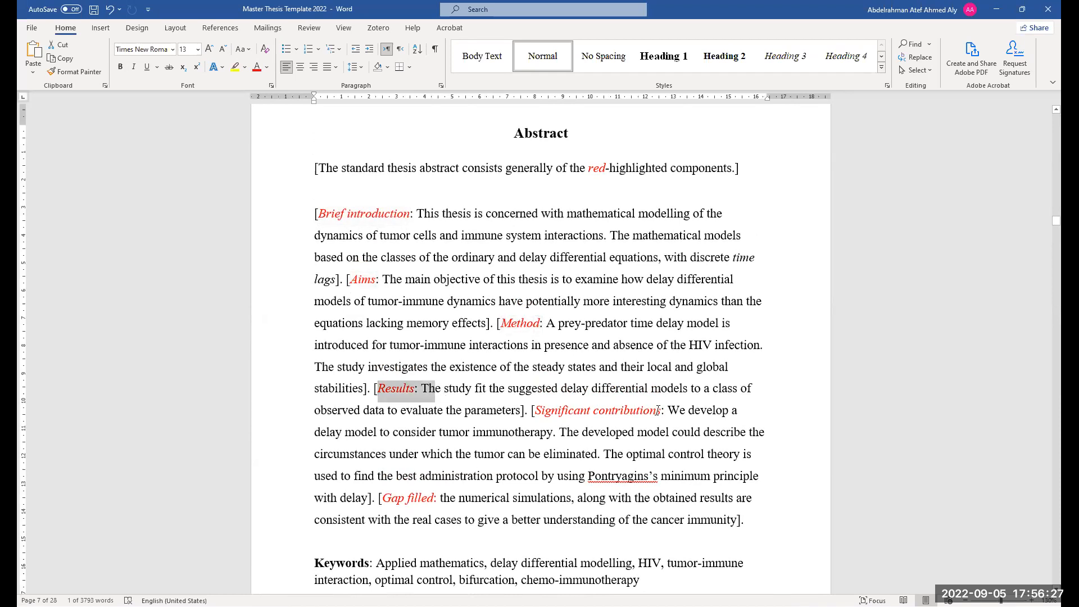
left_click_drag(536, 411, 655, 412)
left_click_drag(383, 498, 432, 499)
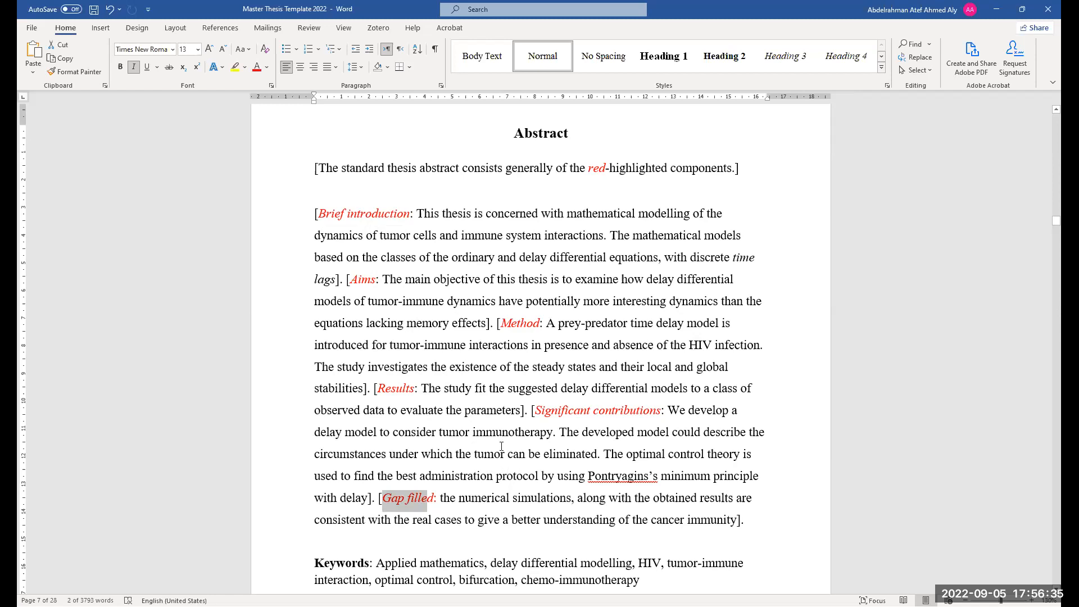
scroll(517, 403, "down", 1)
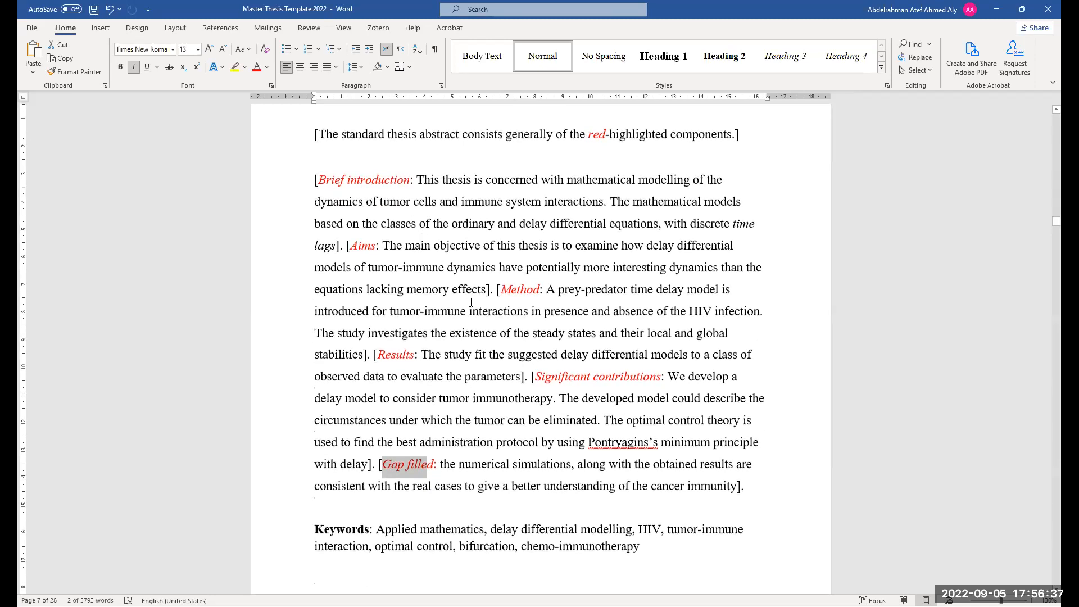
scroll(517, 403, "down", 1)
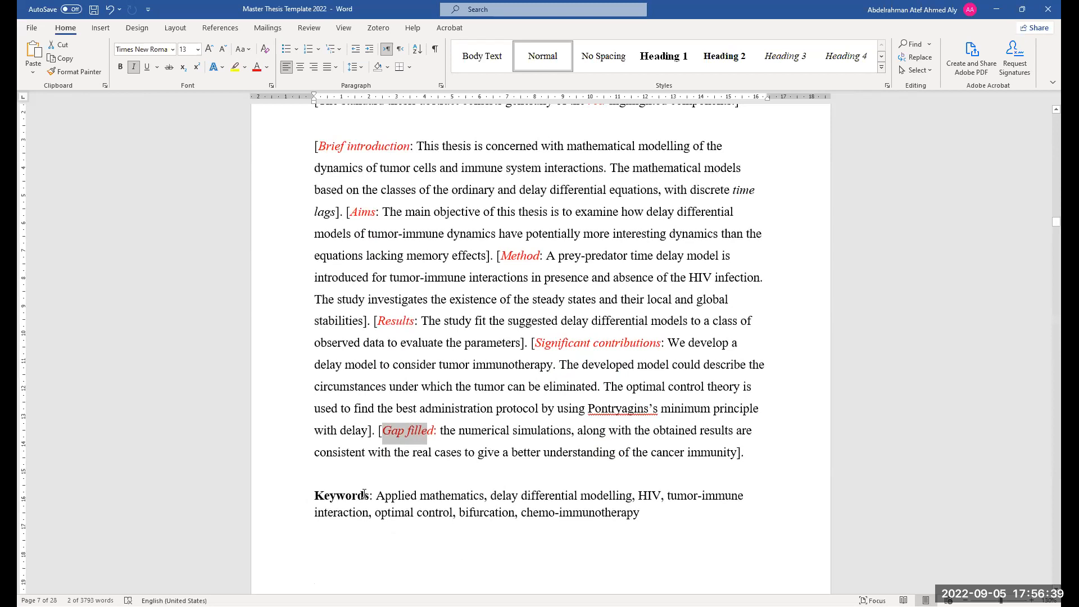
Select the Keywords label and the first keyword in the abstract's keyword line
left_click_drag(373, 495, 314, 499)
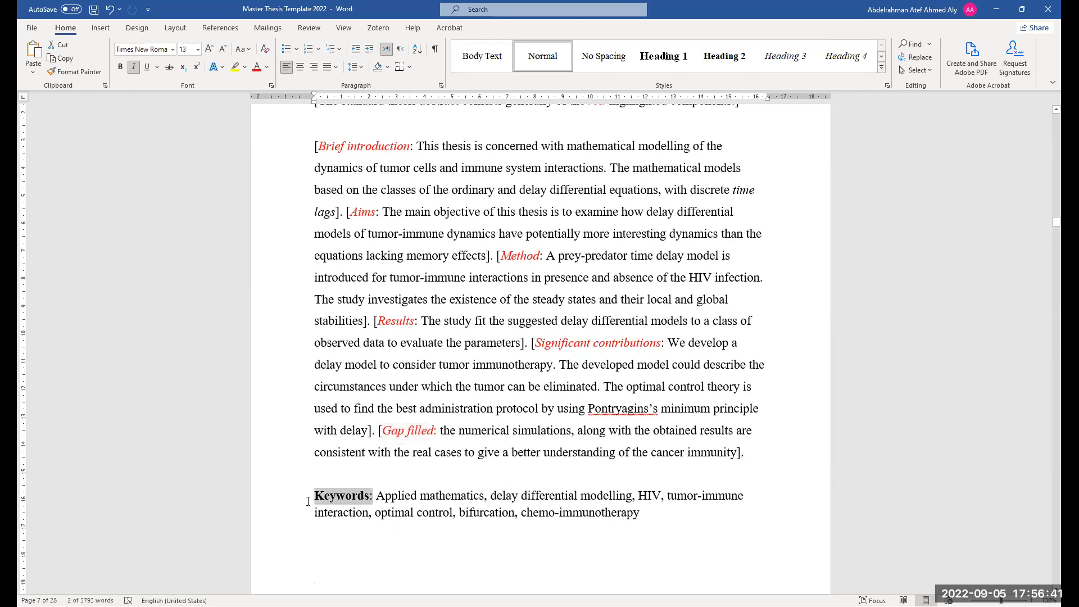
double_click(345, 498)
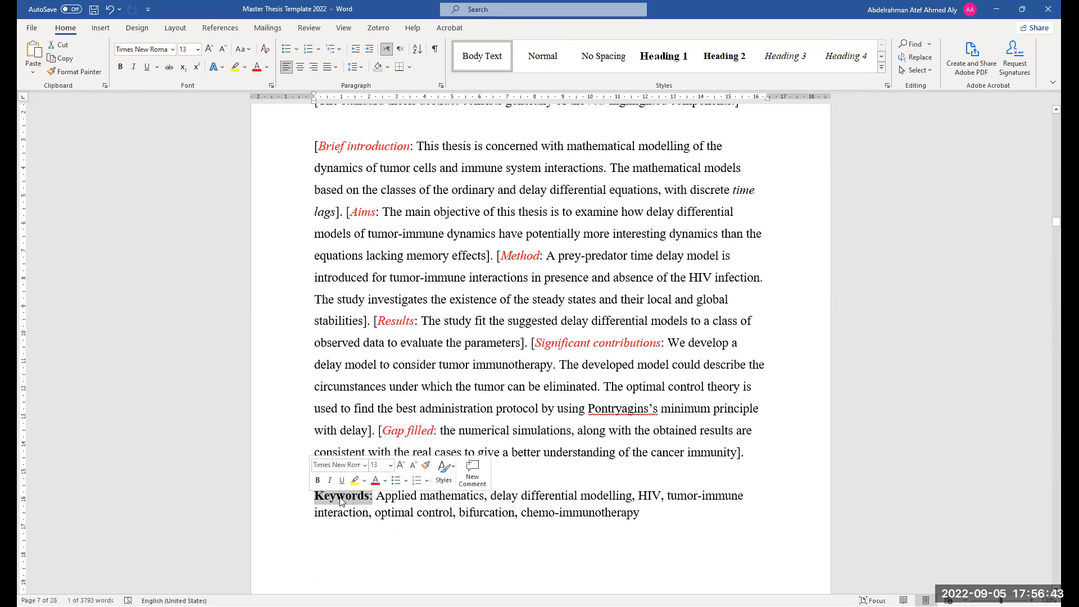
scroll(331, 503, "up", 3, "ctrl")
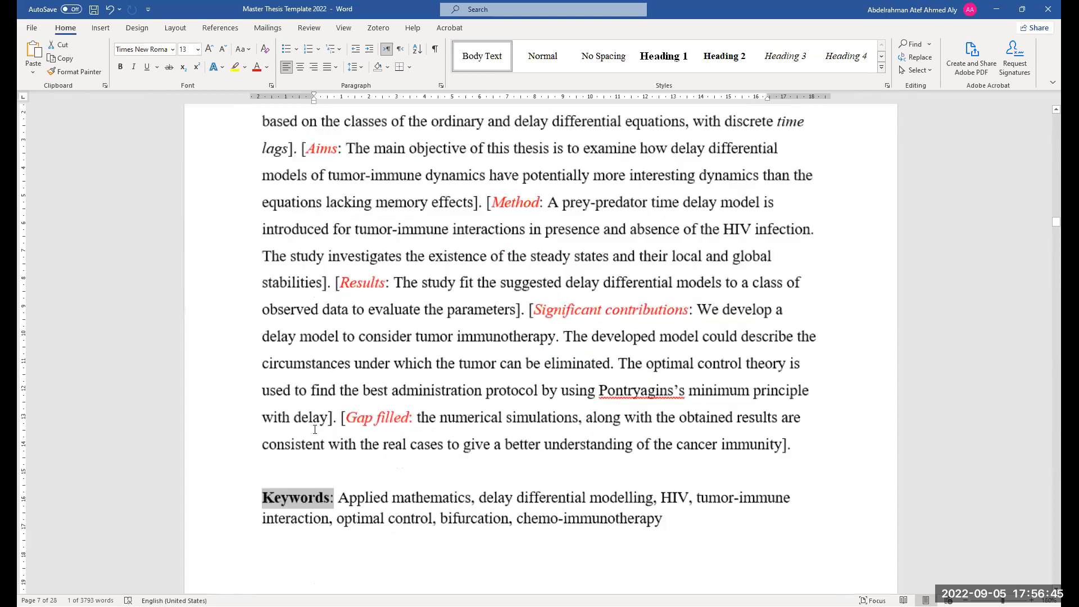
left_click(344, 500)
left_click_drag(339, 499, 345, 500)
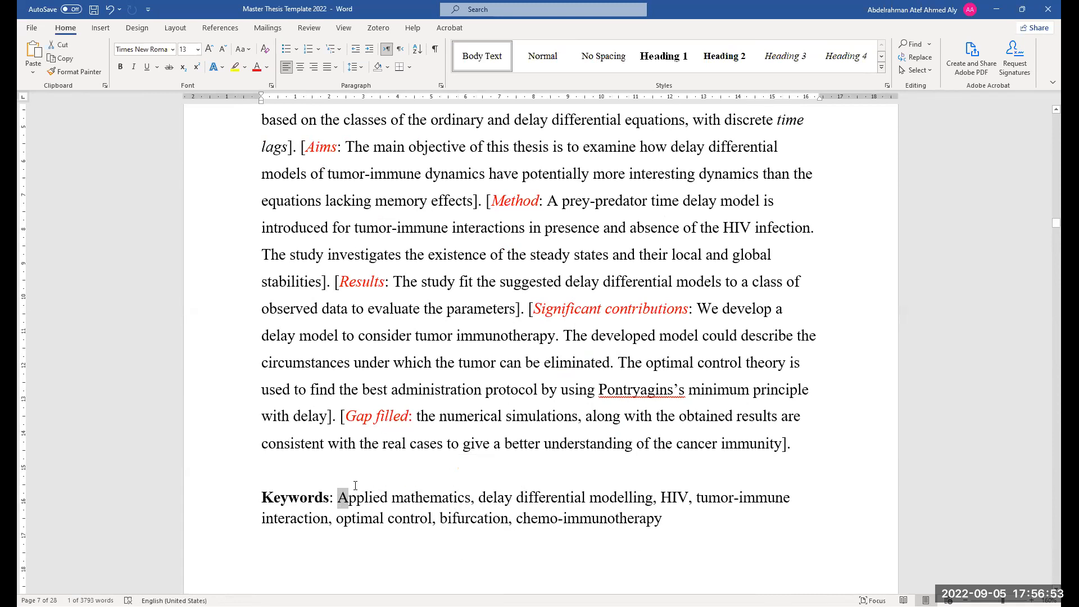
left_click_drag(339, 499, 469, 500)
left_click(343, 503)
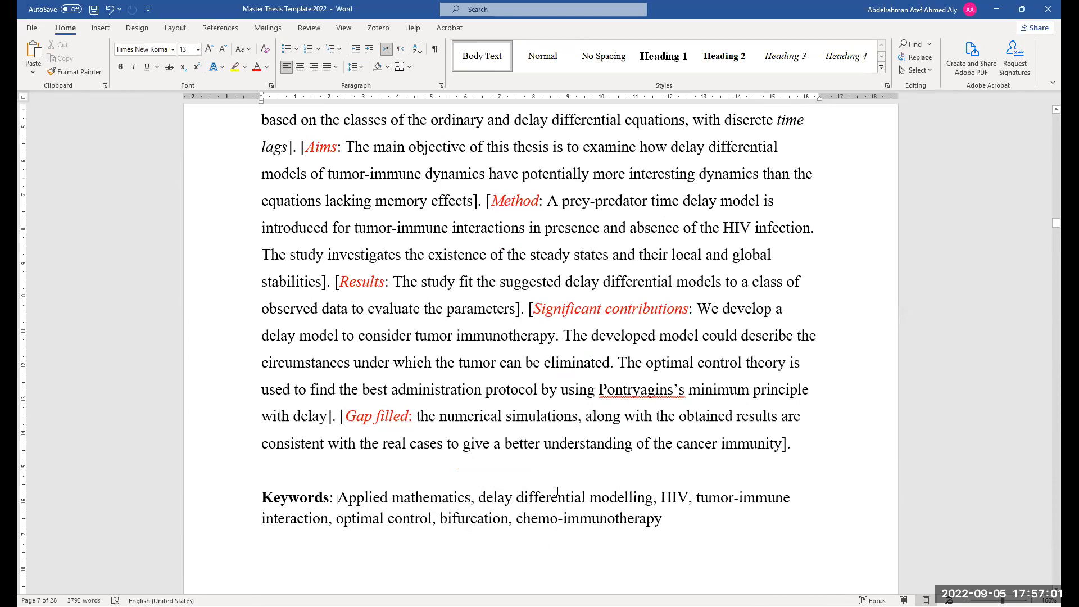
Try capitalizing the keyword delay in the keywords list, then undo the change
left_click(481, 499)
key("Delete")
type("D")
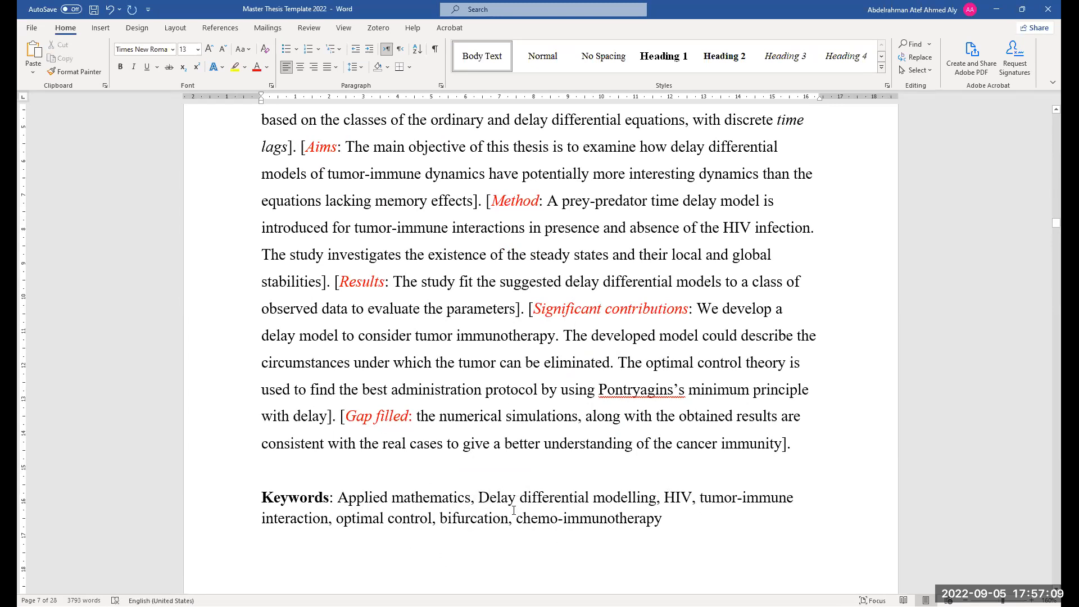
key("ctrl+z")
Select the Title and Abstract (in Arabic) heading, the Arabic abstract label and the Arabic thesis title in turn
scroll(511, 501, "down", 2, "ctrl")
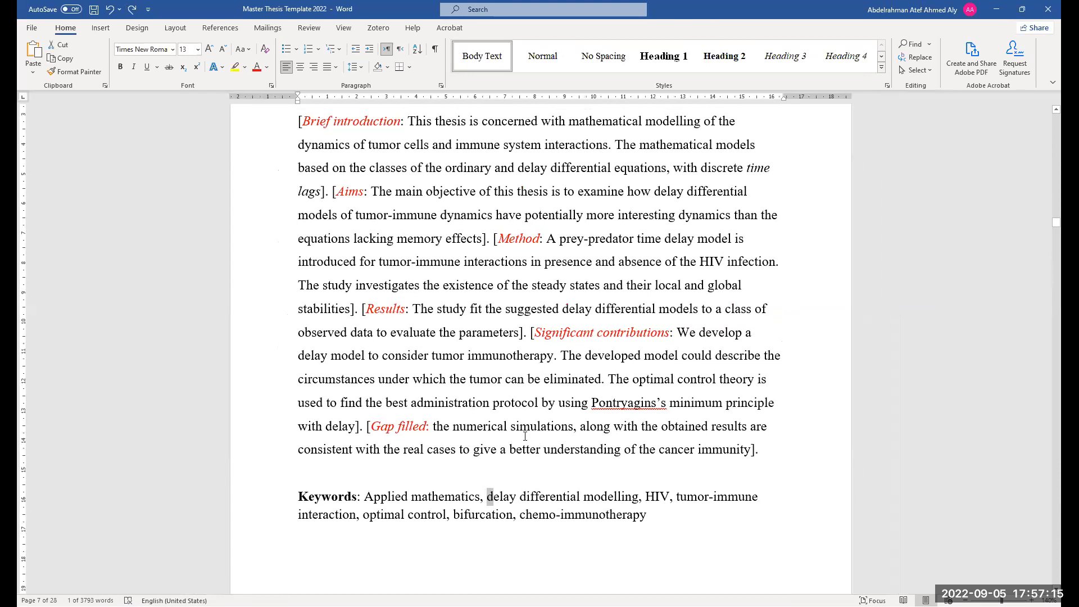
scroll(525, 436, "down", 1)
scroll(562, 450, "down", 2, "ctrl")
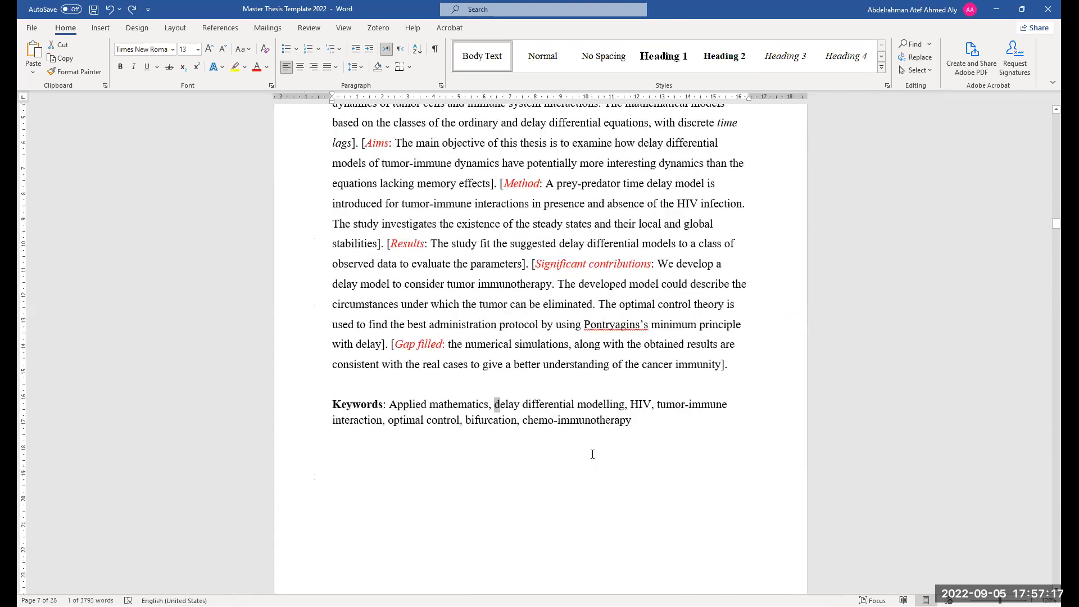
scroll(593, 454, "down", 1)
scroll(634, 341, "down", 5)
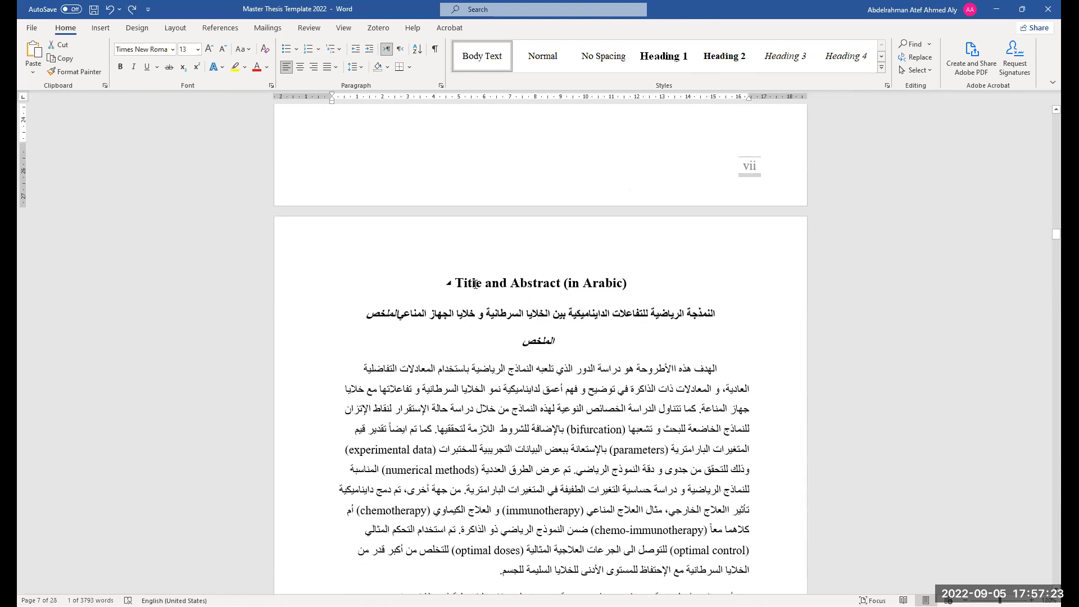
left_click_drag(626, 283, 457, 288)
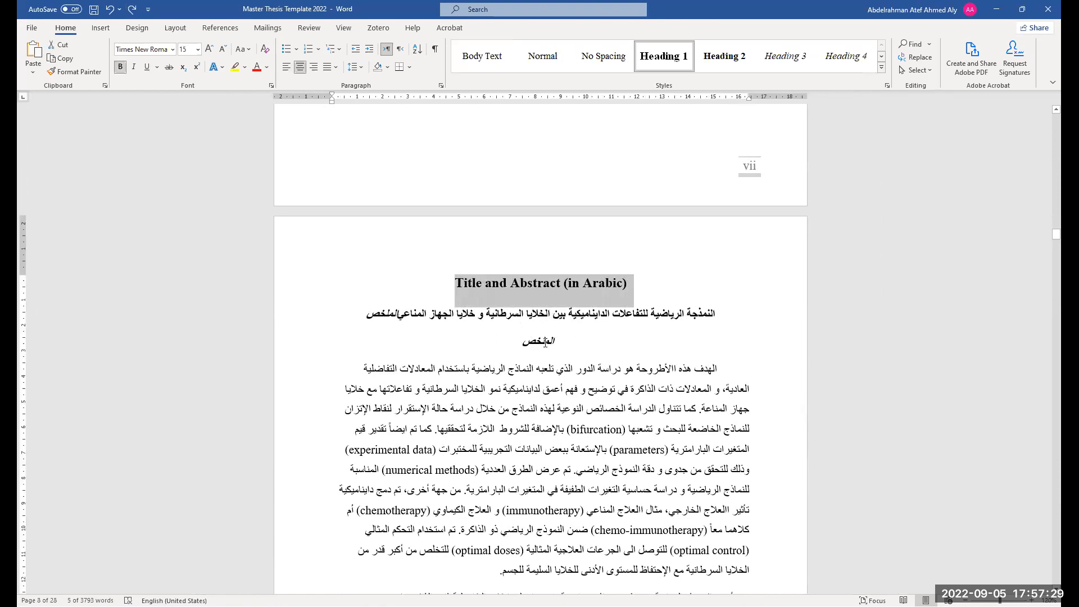
scroll(545, 342, "down", 1)
left_click_drag(562, 314, 553, 314)
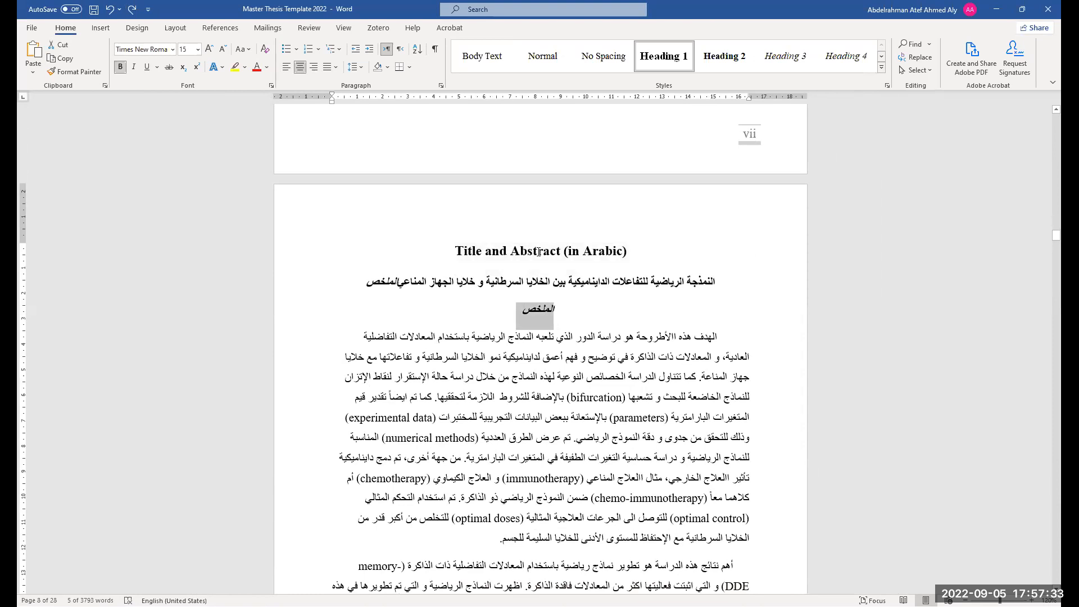
left_click_drag(356, 282, 725, 285)
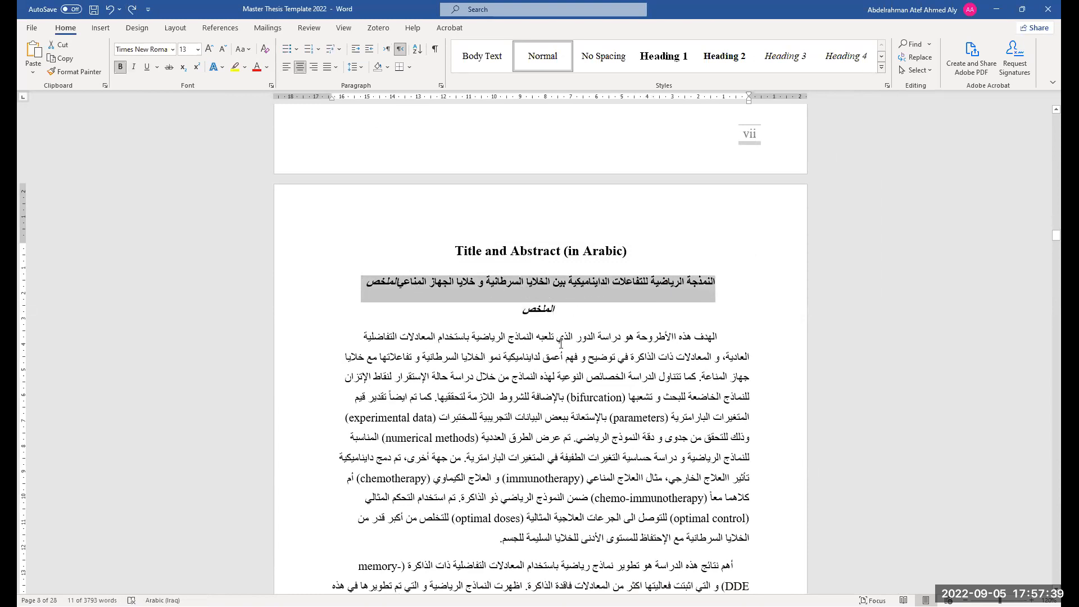
Read through the Arabic abstract paragraphs and its keywords line
scroll(588, 423, "down", 2)
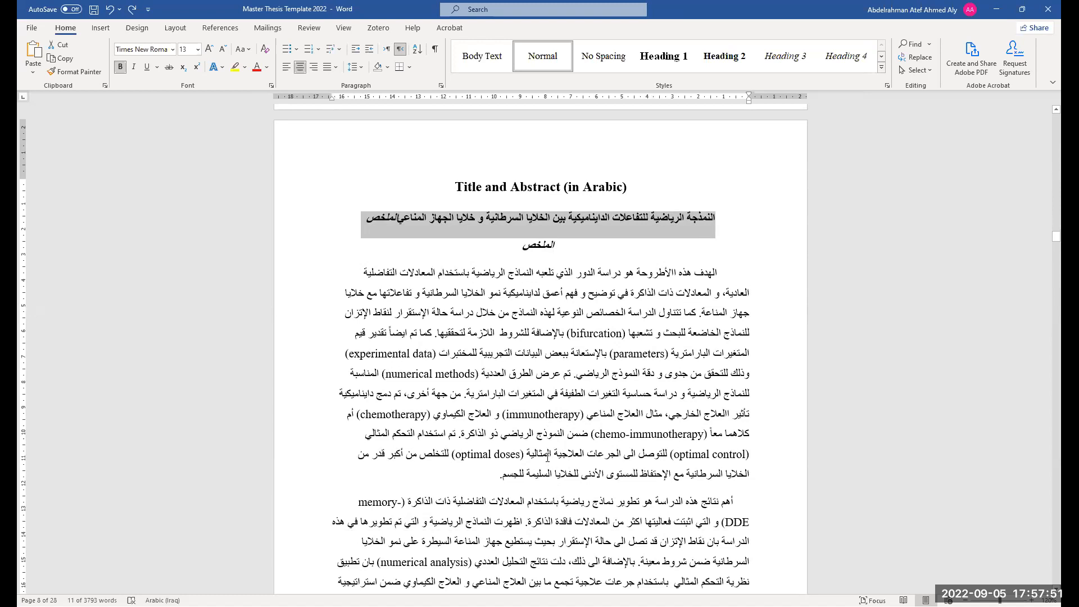
scroll(531, 374, "down", 1)
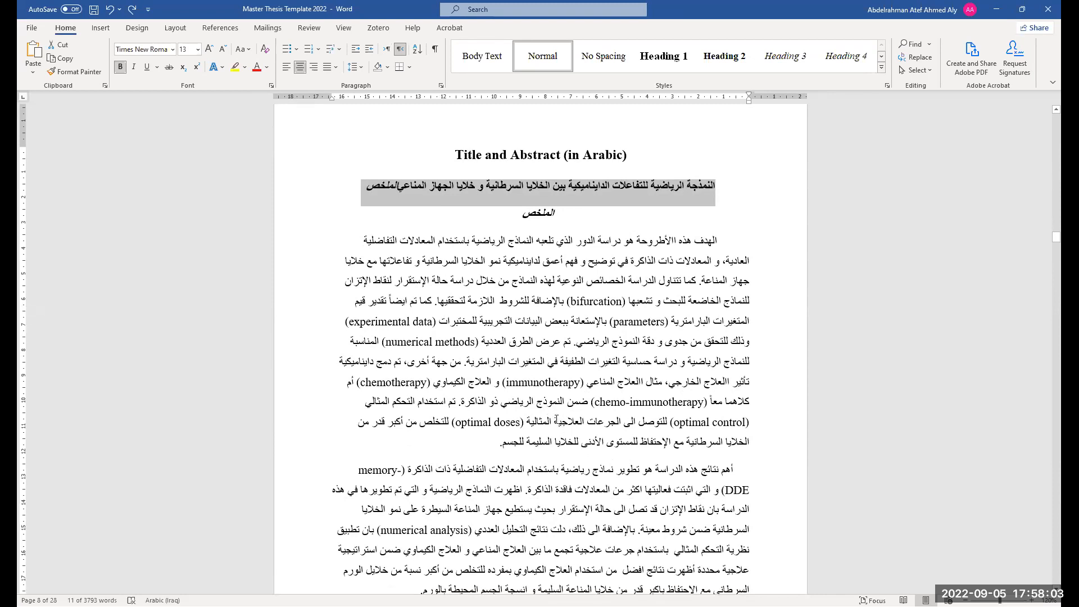
scroll(557, 420, "down", 3)
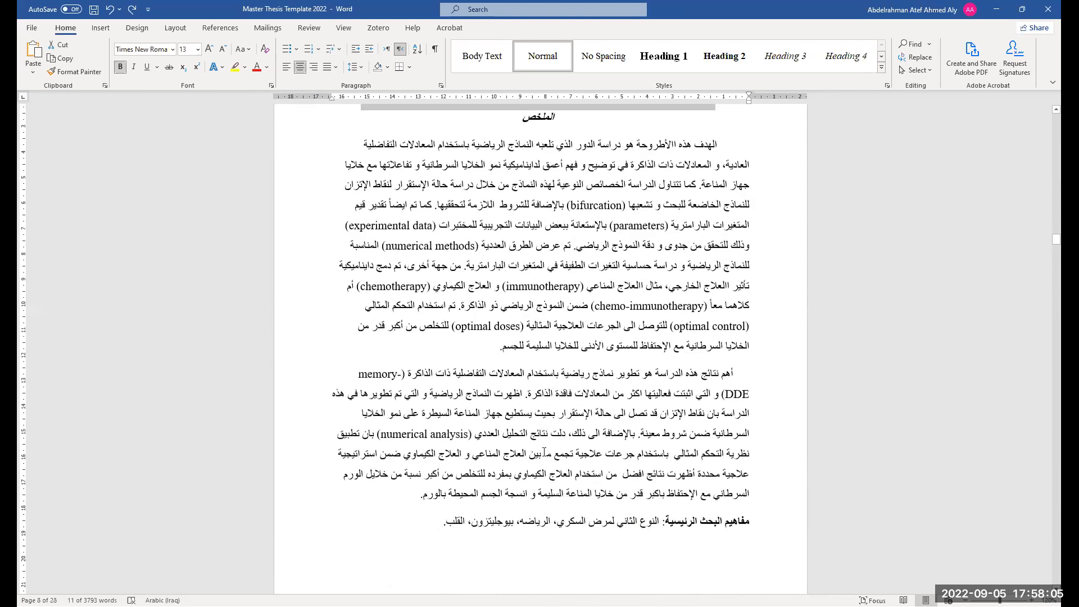
scroll(596, 430, "up", 2, "ctrl")
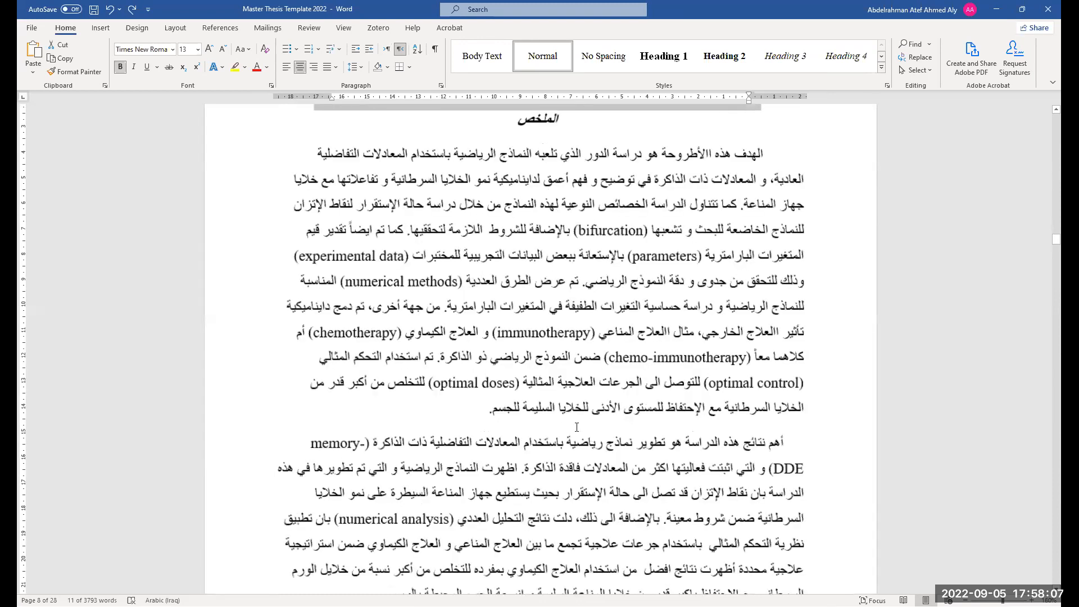
scroll(579, 426, "down", 3)
scroll(539, 451, "up", 3, "ctrl")
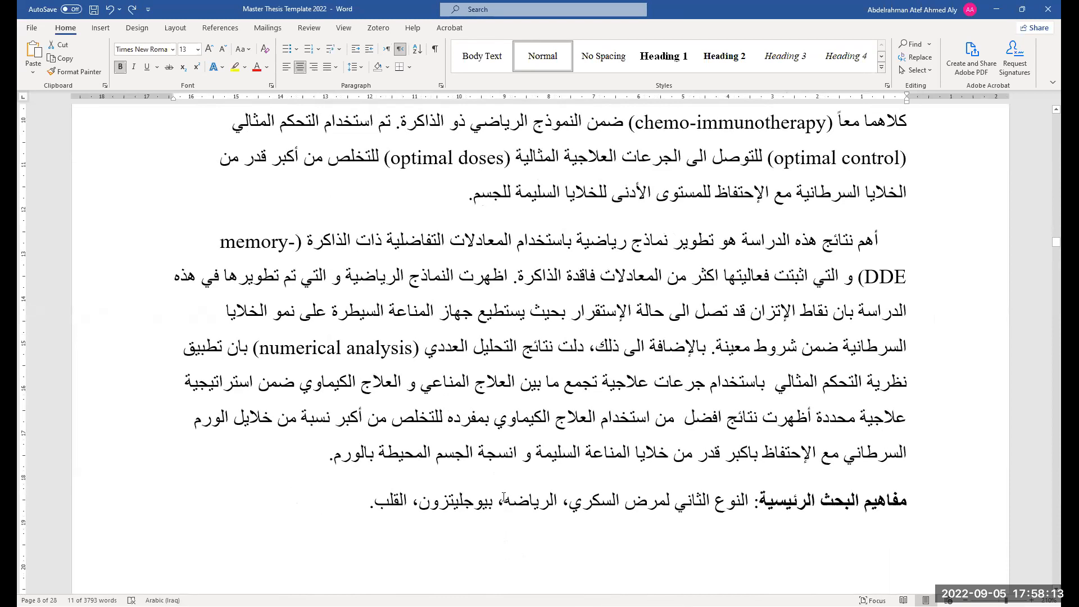
Undo the stray edits in the Arabic keywords line and dismiss the missing proofing tools message
left_click(509, 522)
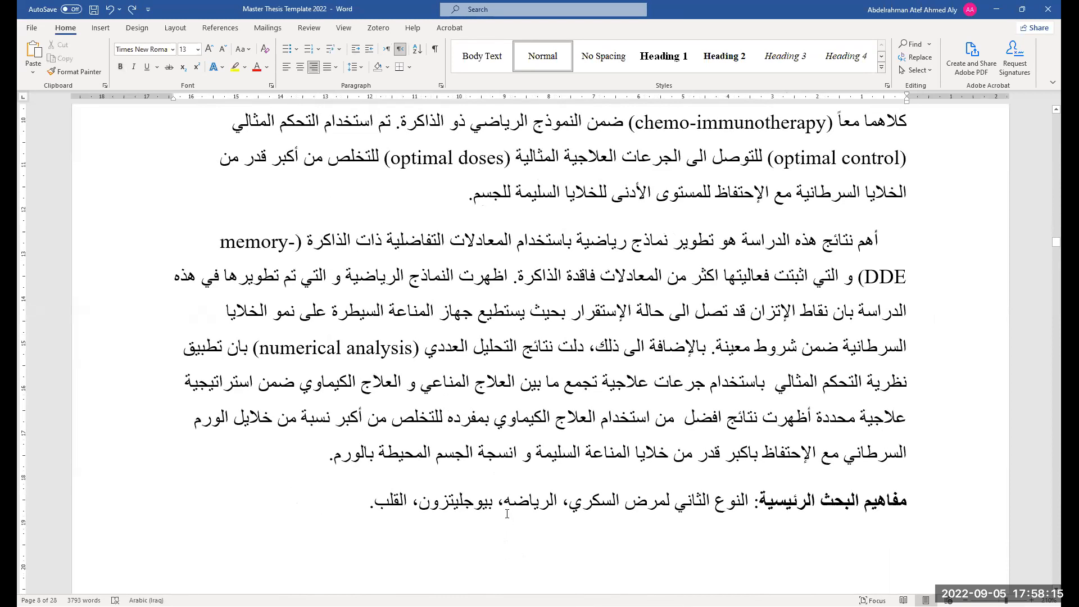
left_click(416, 503)
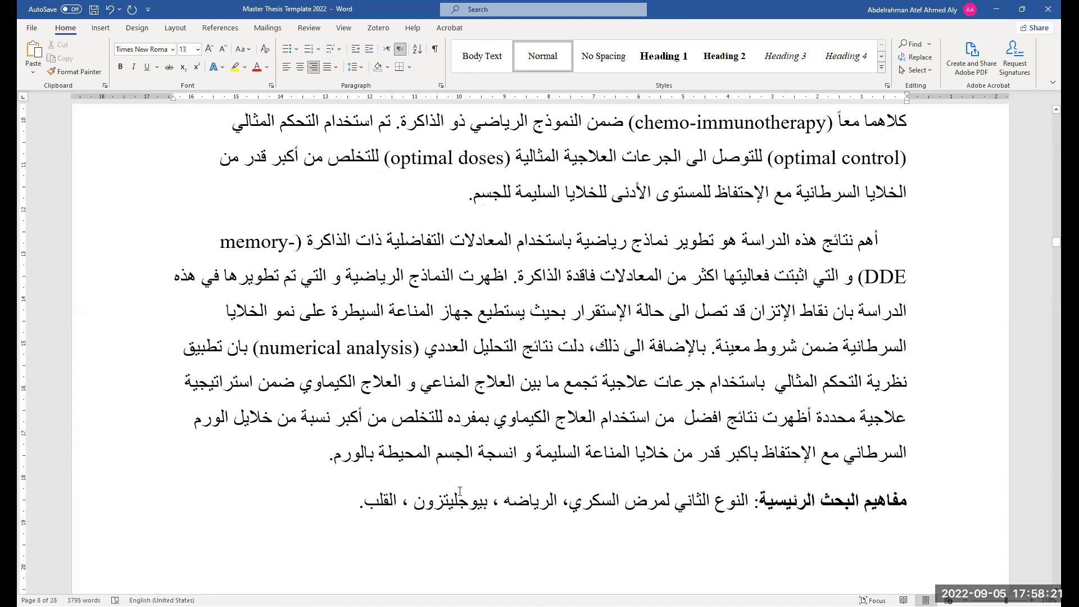
key("ctrl+z")
key("ctrl+z")
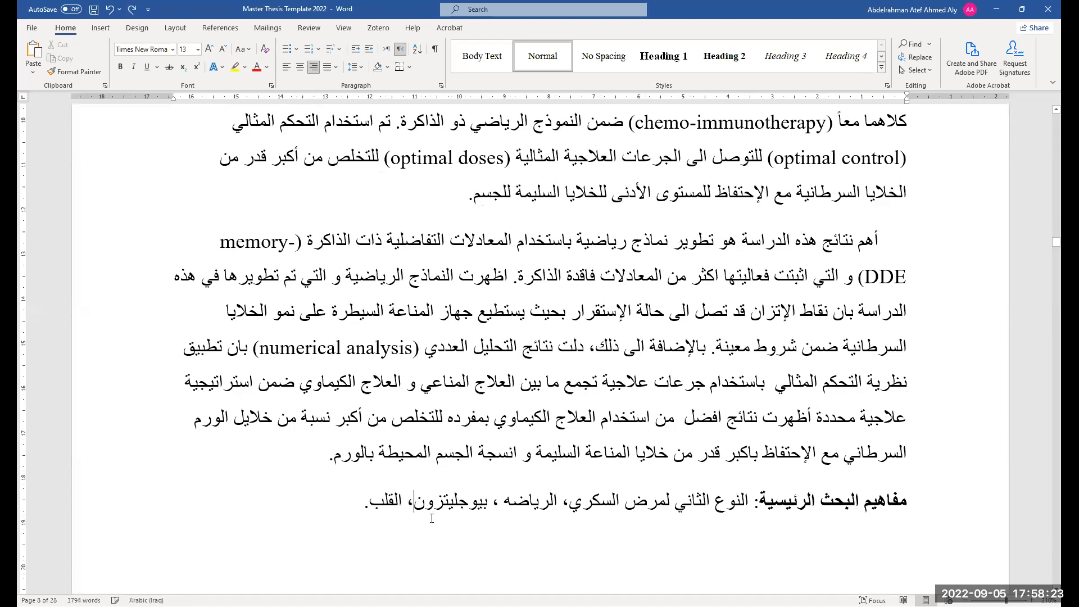
scroll(554, 177, "down", 2)
left_click(1053, 99)
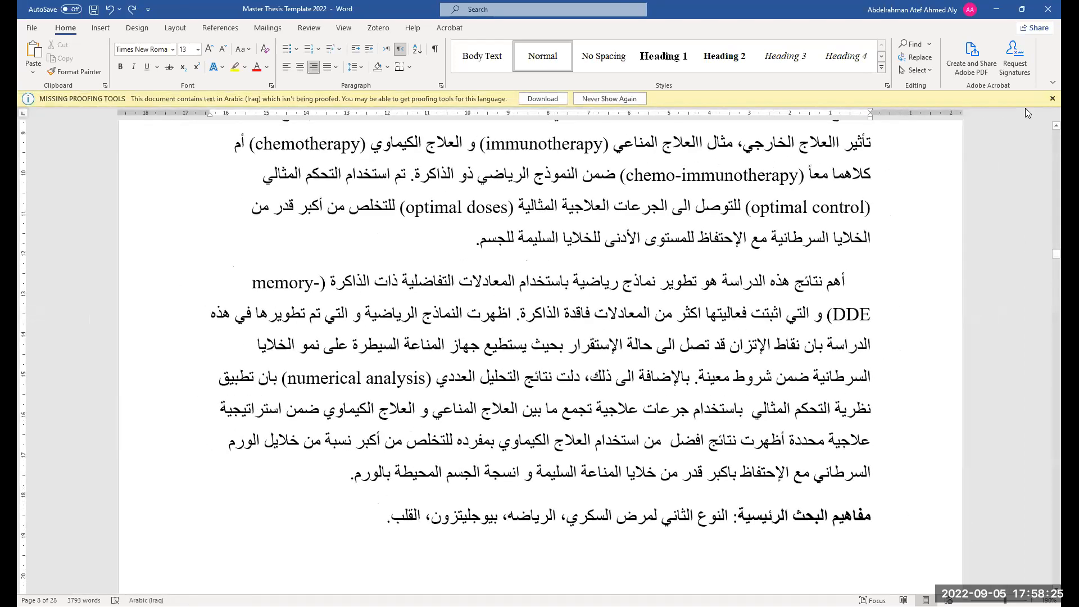
Select the author's name at the start of the Author Profile paragraph
scroll(469, 405, "down", 6)
scroll(469, 404, "down", 3)
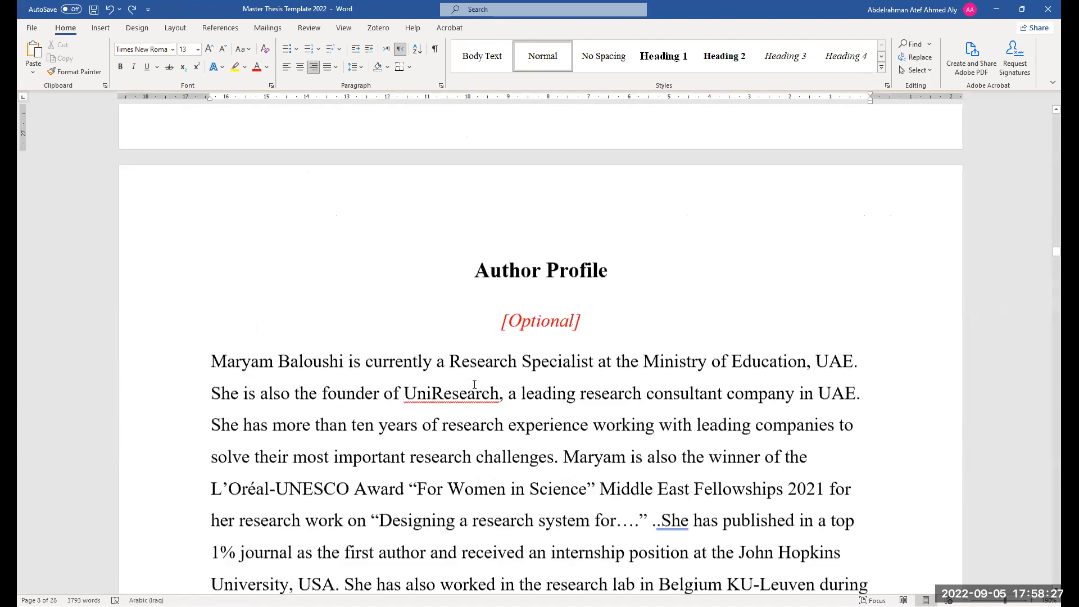
scroll(489, 388, "down", 5, "ctrl")
scroll(489, 387, "down", 2)
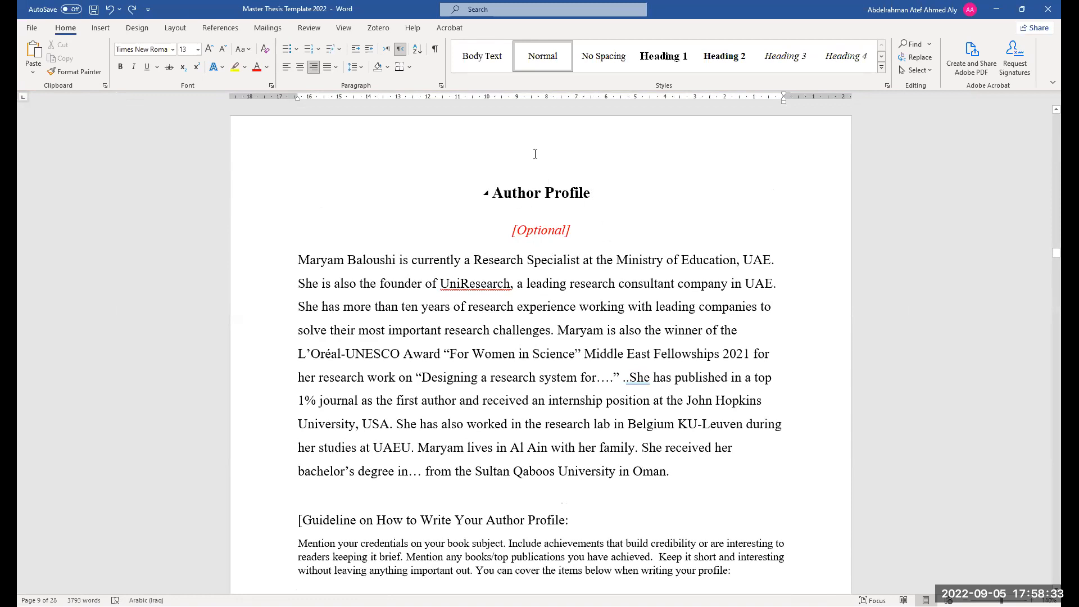
scroll(546, 297, "down", 2)
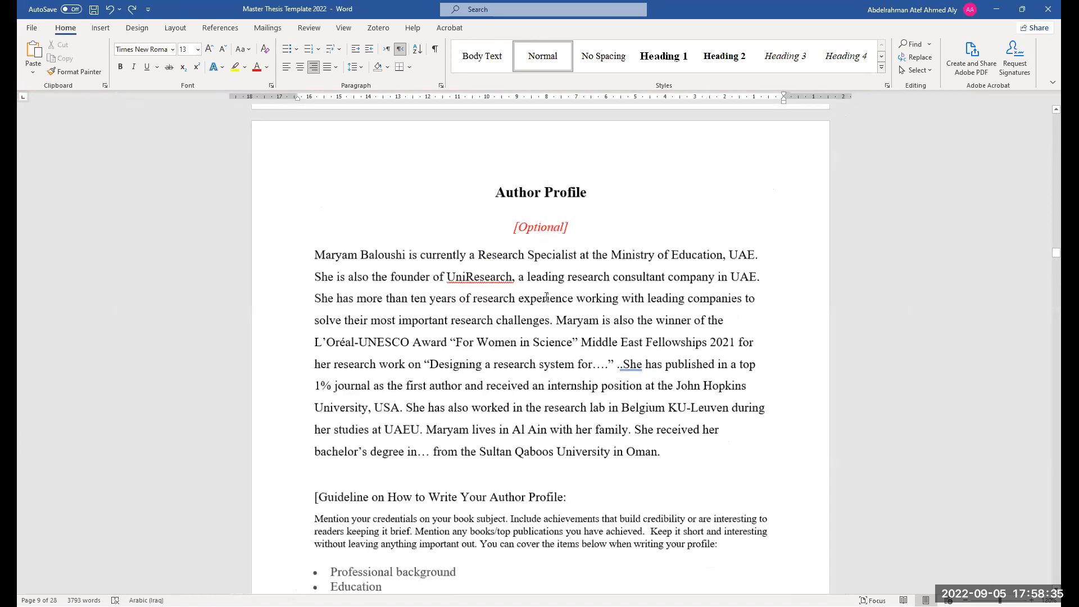
scroll(373, 266, "down", 3)
scroll(454, 373, "up", 4)
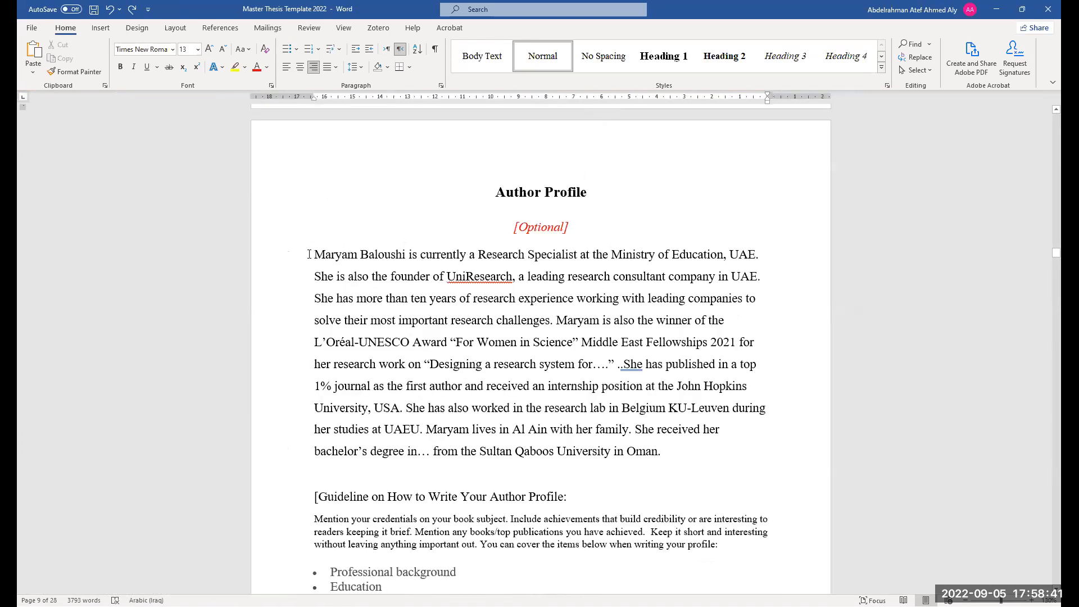
left_click_drag(404, 261, 407, 262)
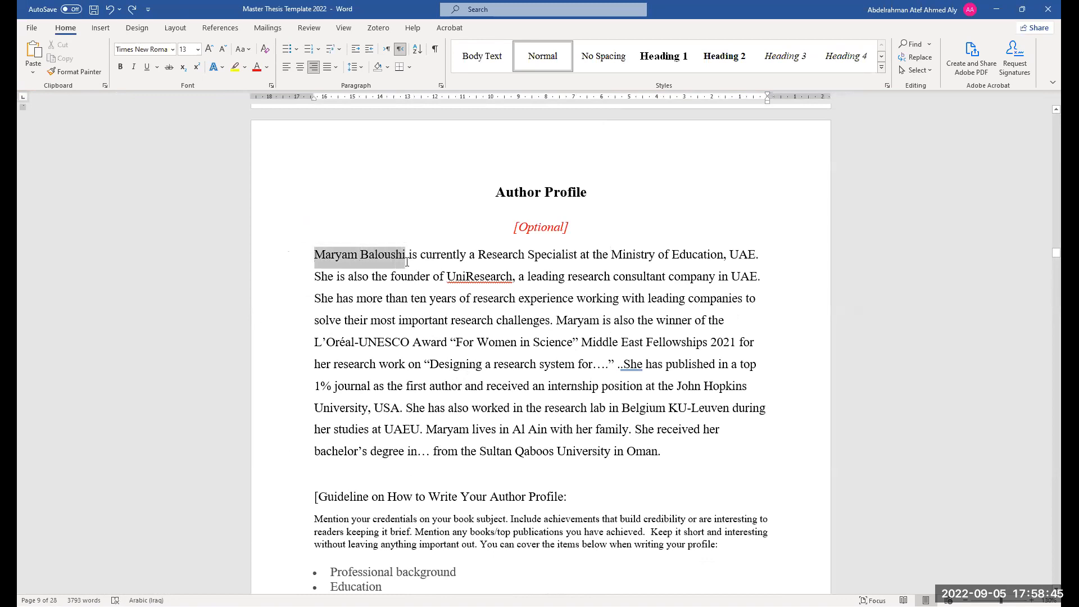
key("ctrl+shift")
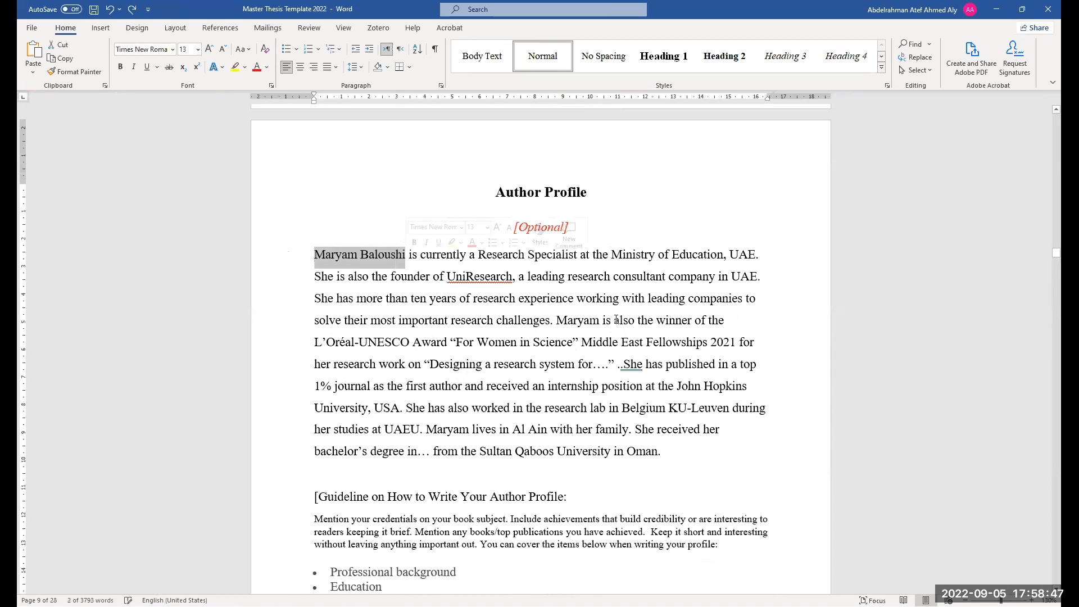
scroll(588, 379, "down", 3)
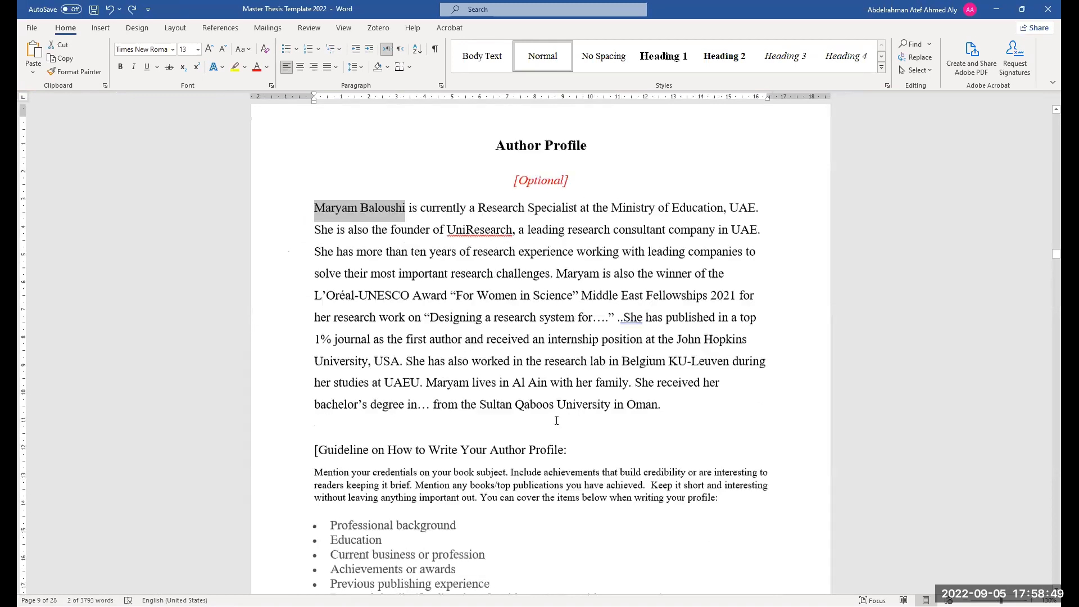
Select and review the bracketed guideline on how to write the author profile
left_click_drag(439, 544, 316, 368)
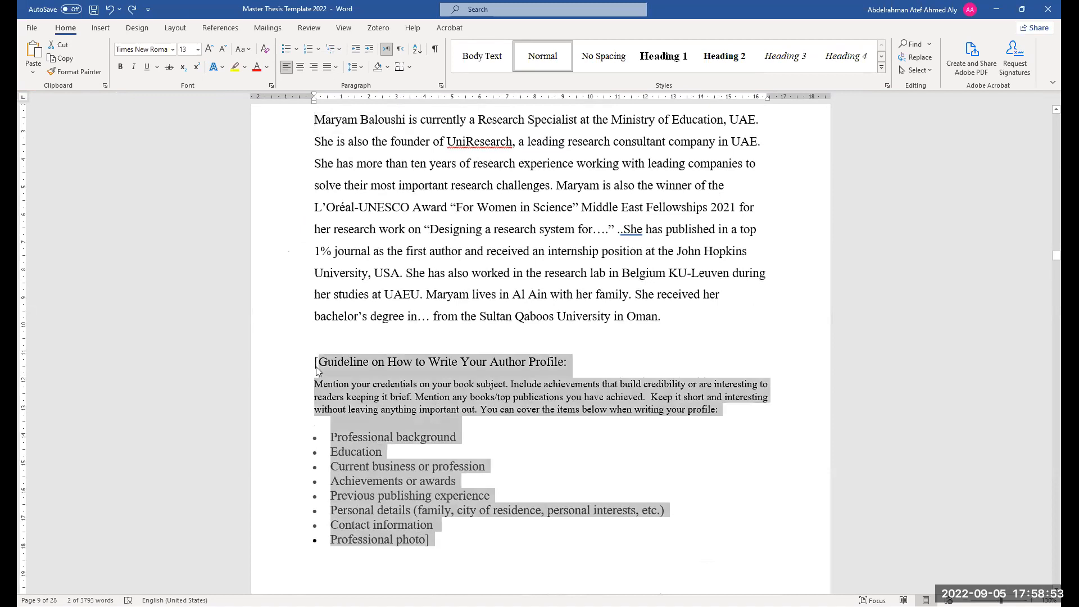
scroll(468, 438, "down", 2)
left_click(476, 478)
scroll(500, 447, "up", 3)
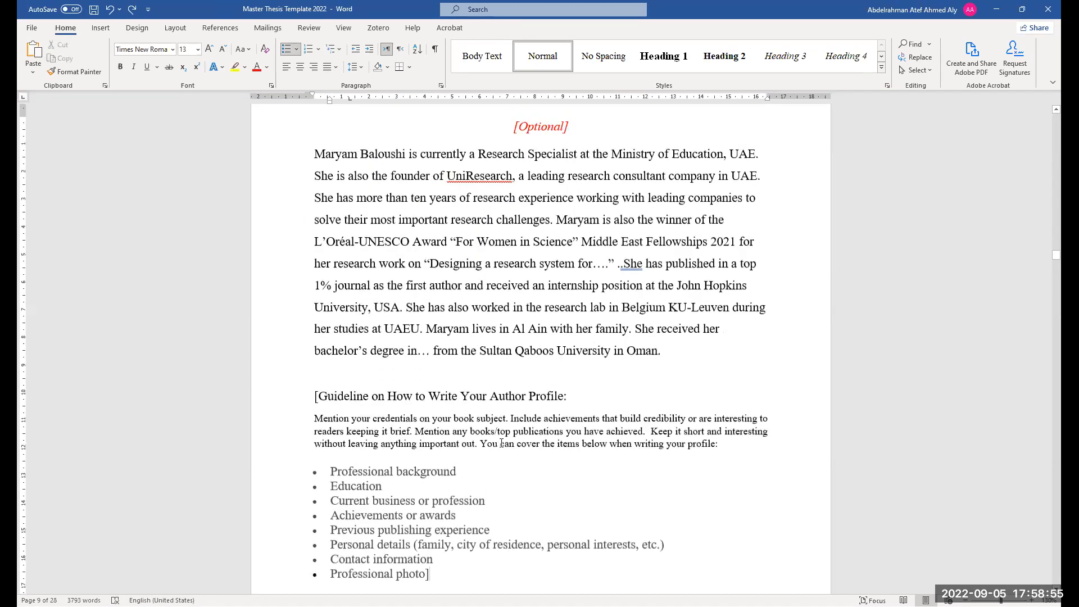
scroll(559, 295, "up", 2)
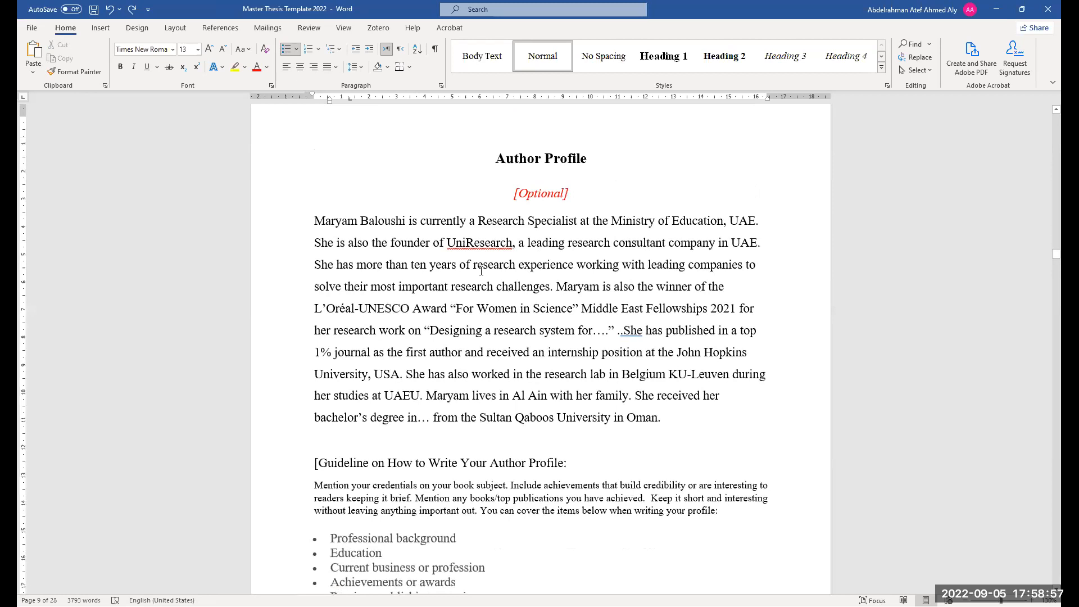
scroll(481, 275, "down", 9)
scroll(481, 276, "down", 12)
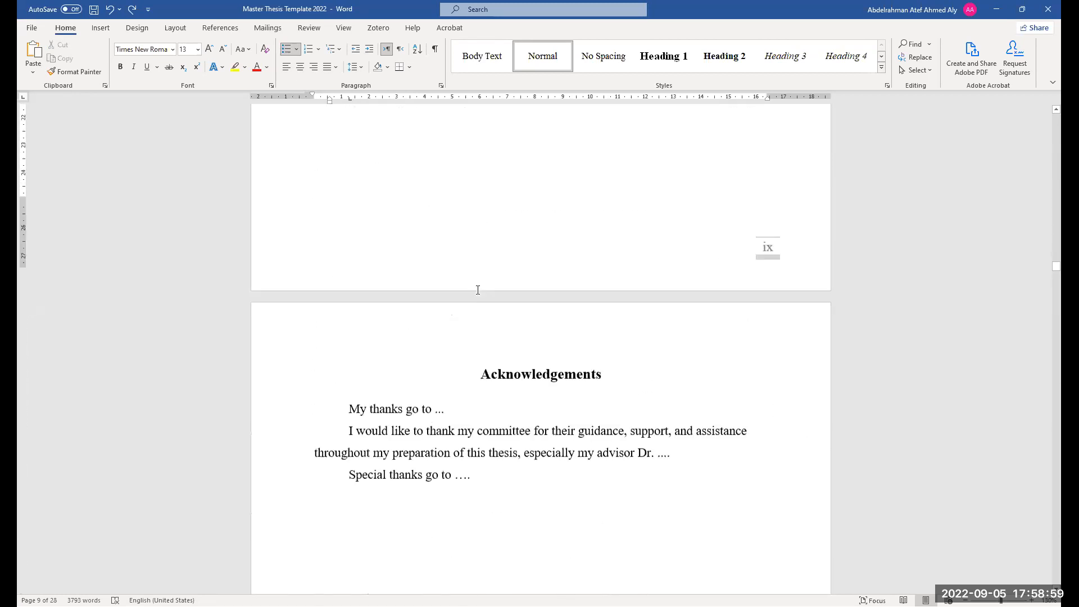
Select the placeholder thanks paragraphs on the Acknowledgements page
scroll(526, 291, "down", 1)
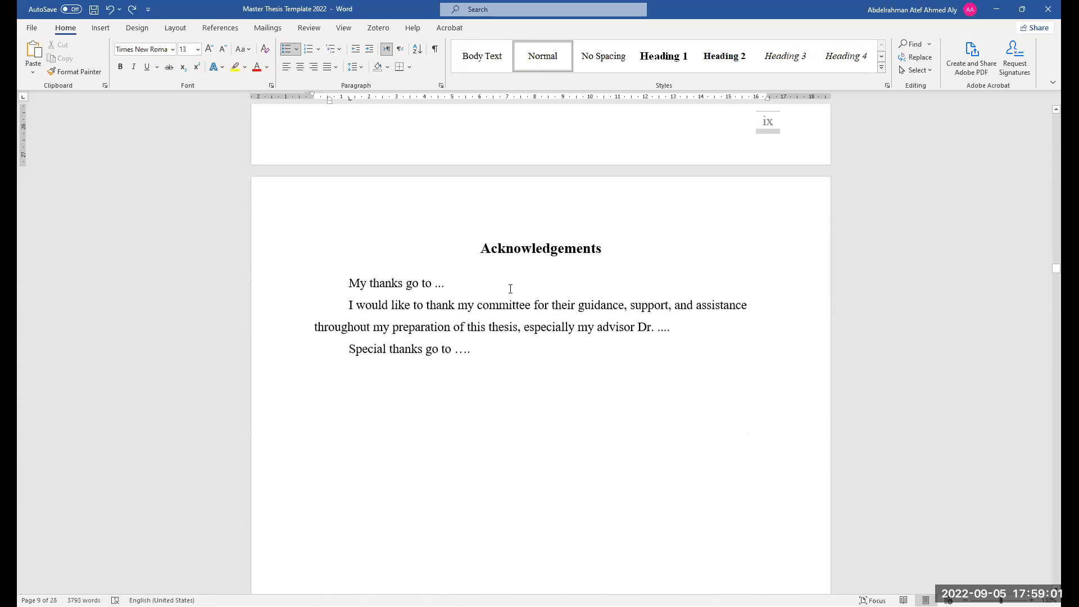
scroll(436, 351, "down", 1)
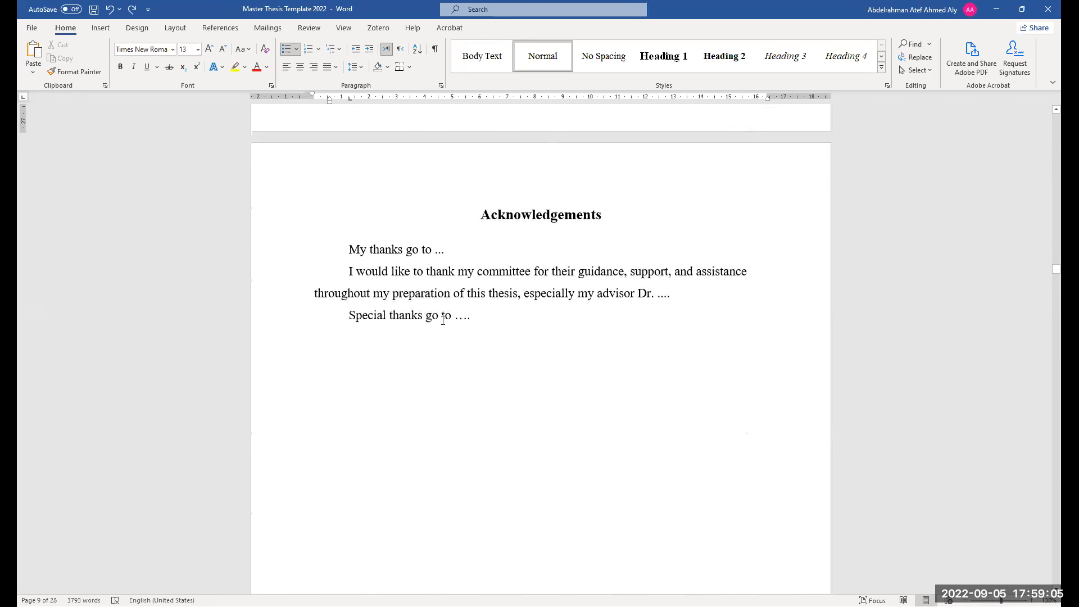
scroll(470, 307, "down", 3)
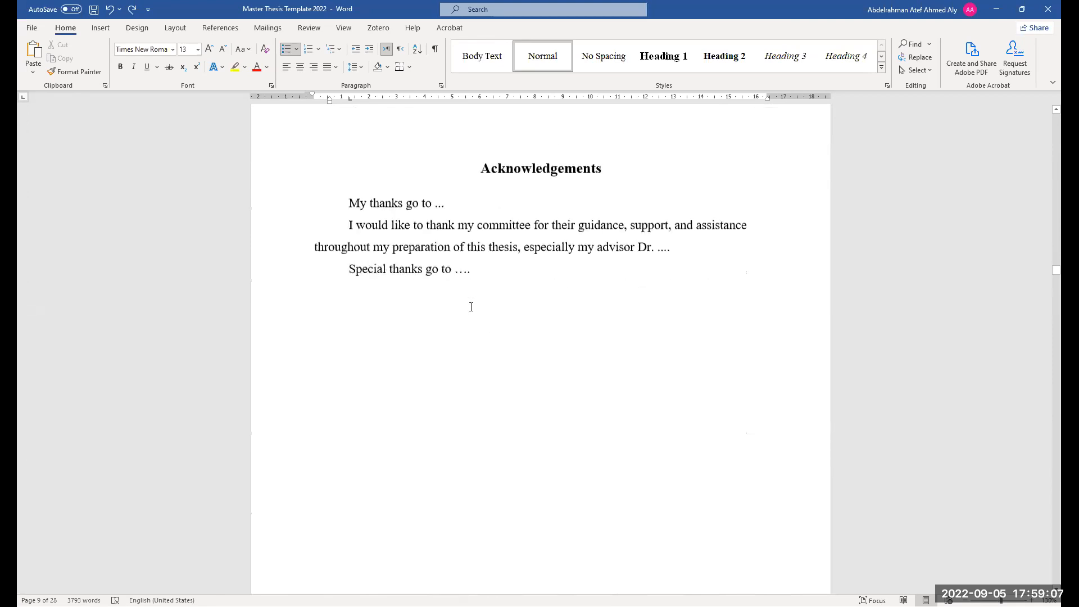
left_click_drag(488, 238, 351, 152)
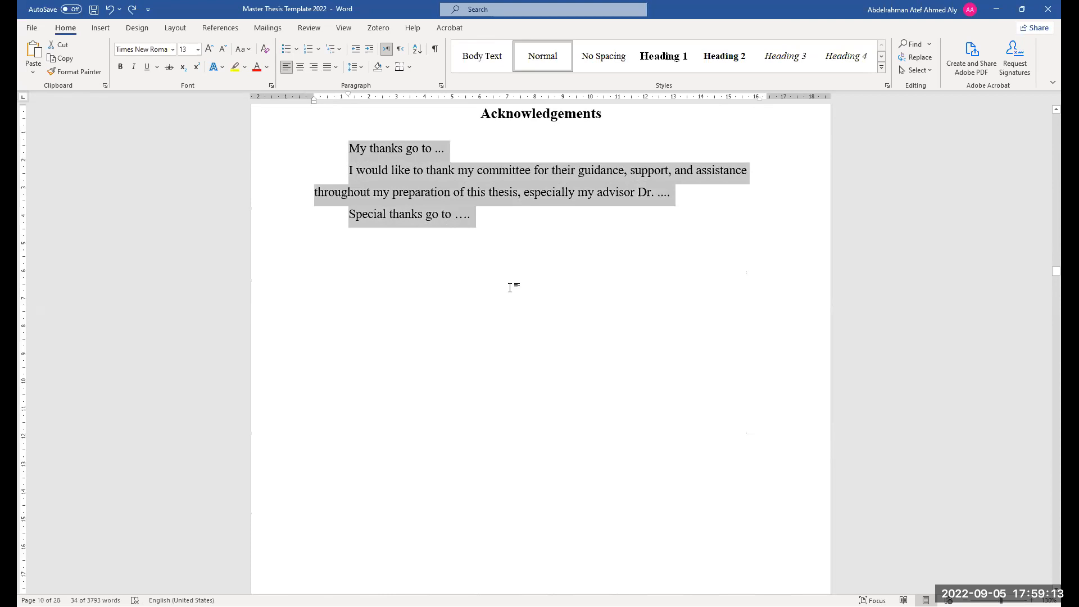
scroll(510, 288, "down", 2, "ctrl")
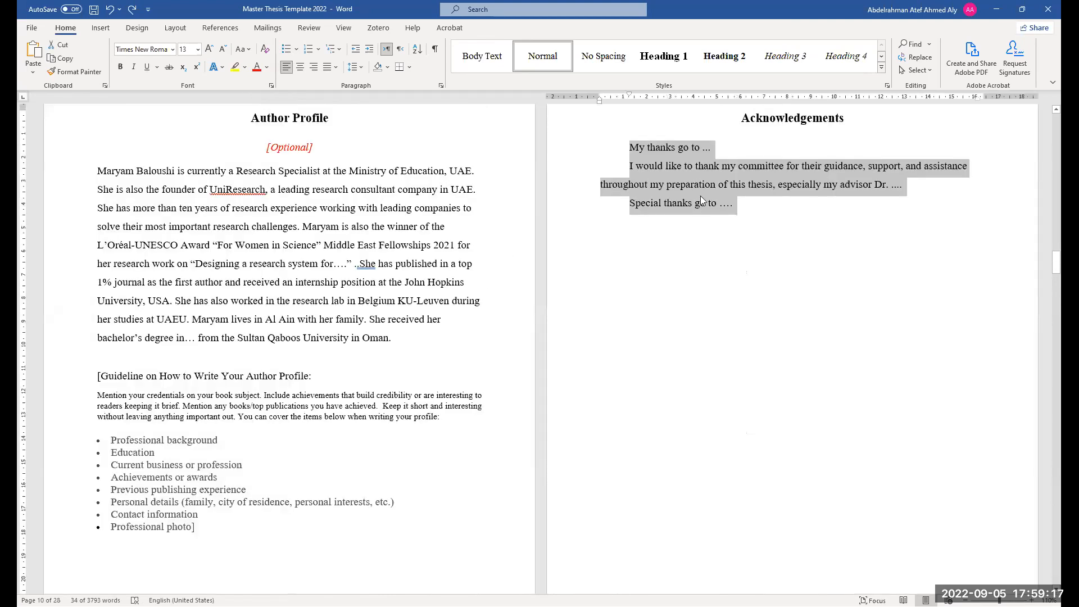
Scroll through the Author Profile, Acknowledgements and Dedication pages to review them up to the Table of Contents
left_click(425, 334)
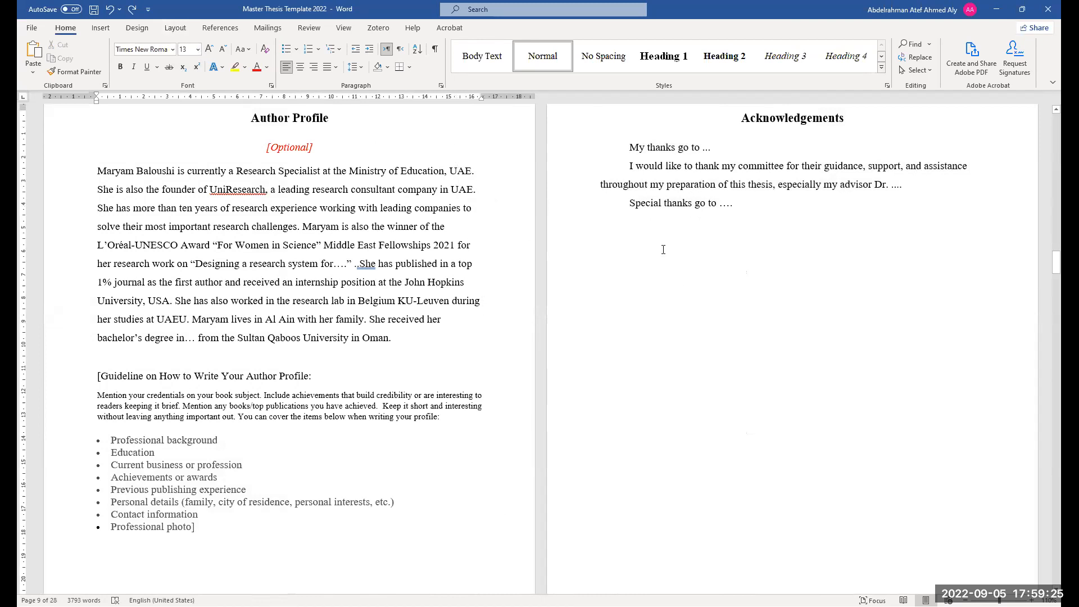
scroll(520, 389, "up", 1)
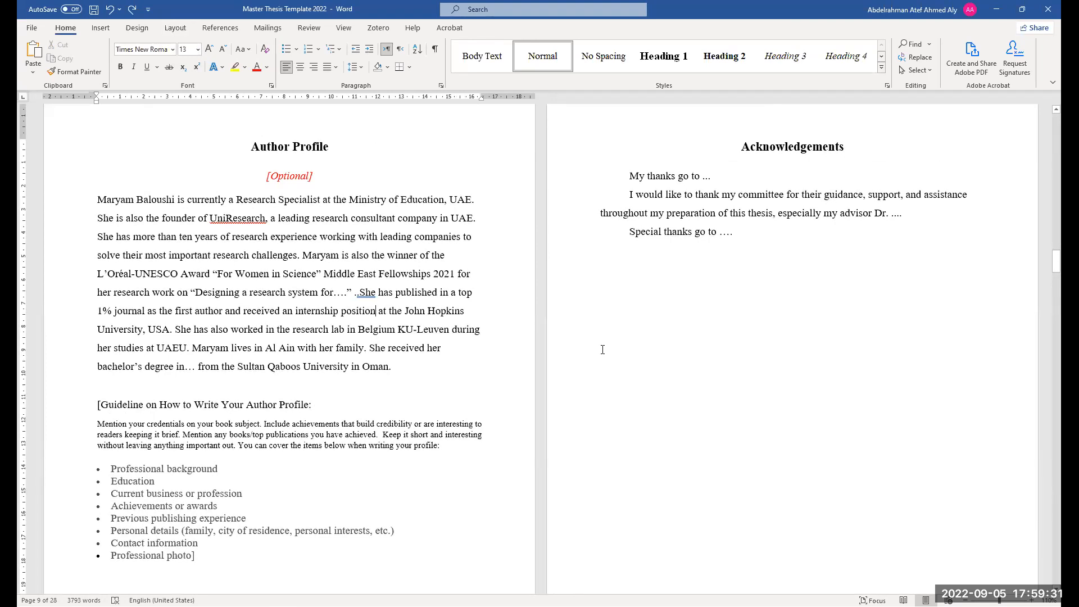
scroll(539, 363, "up", 1, "ctrl")
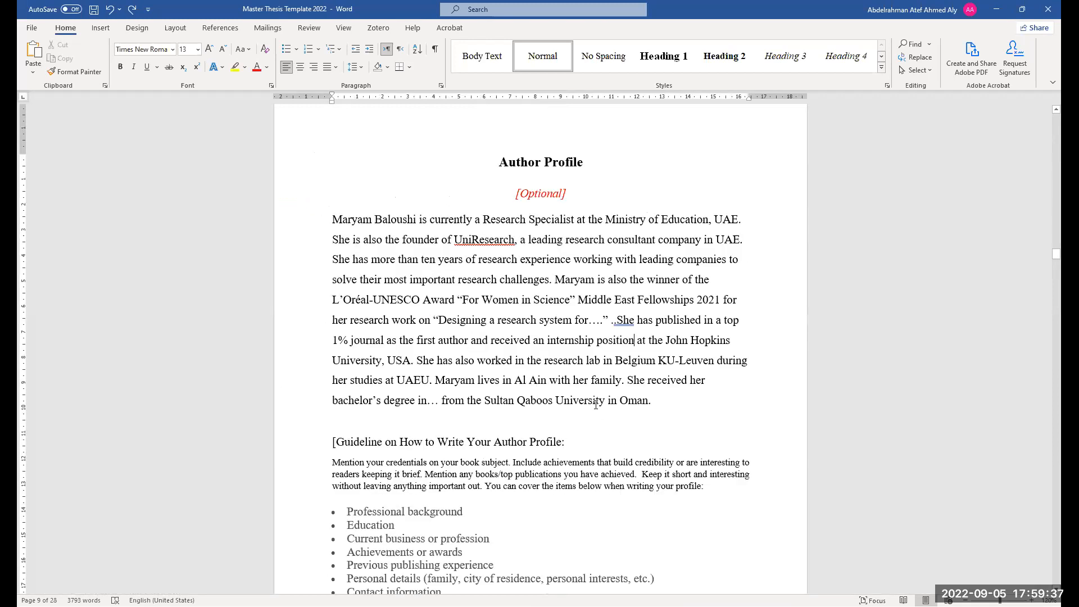
scroll(596, 404, "down", 10)
scroll(455, 412, "down", 10)
scroll(337, 422, "up", 2)
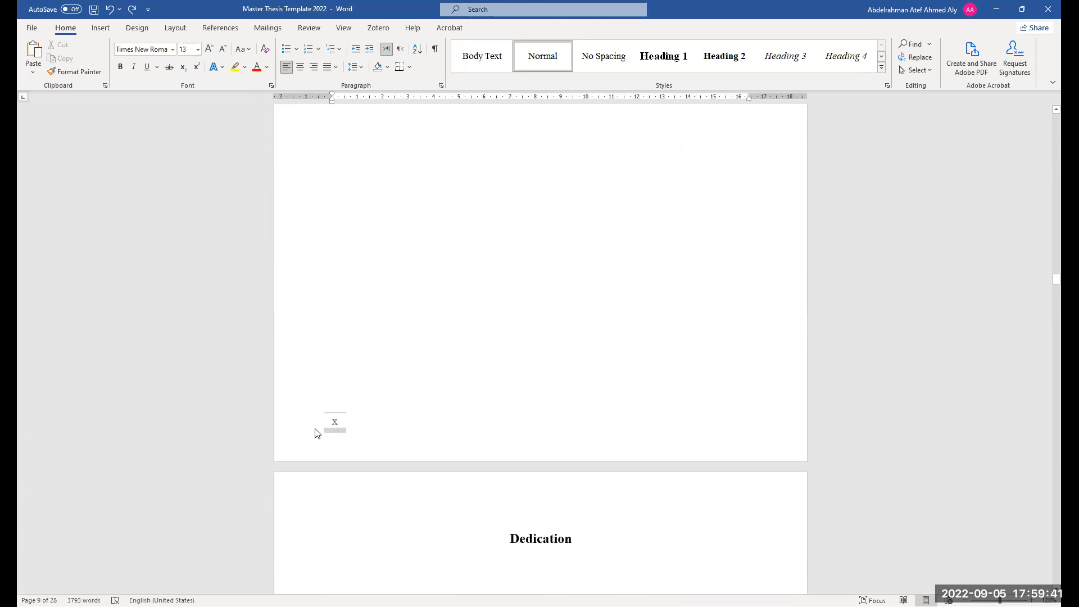
scroll(701, 220, "up", 8)
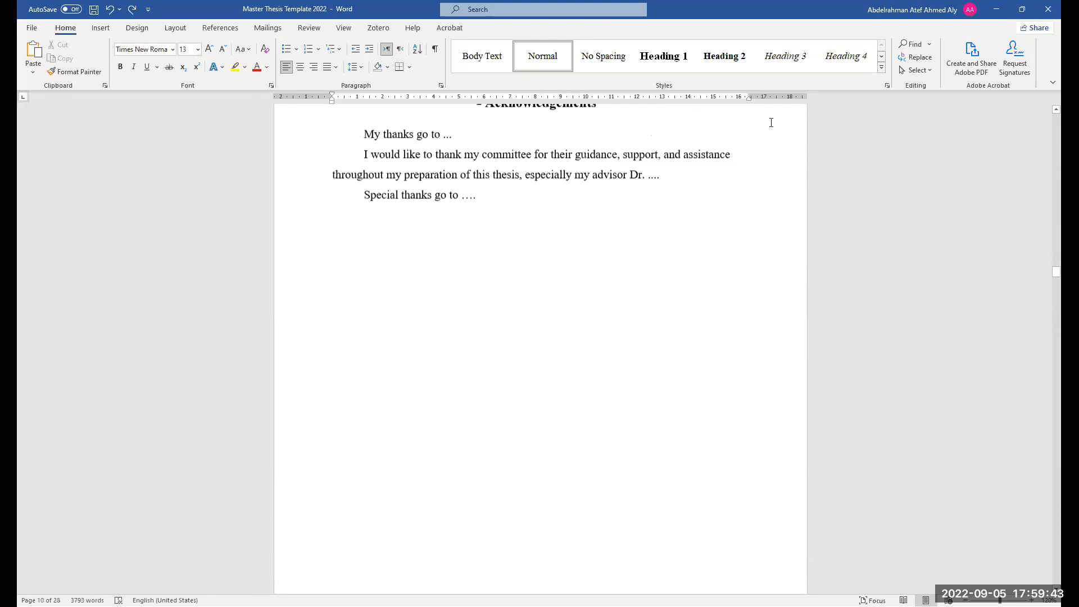
scroll(482, 466, "down", 8)
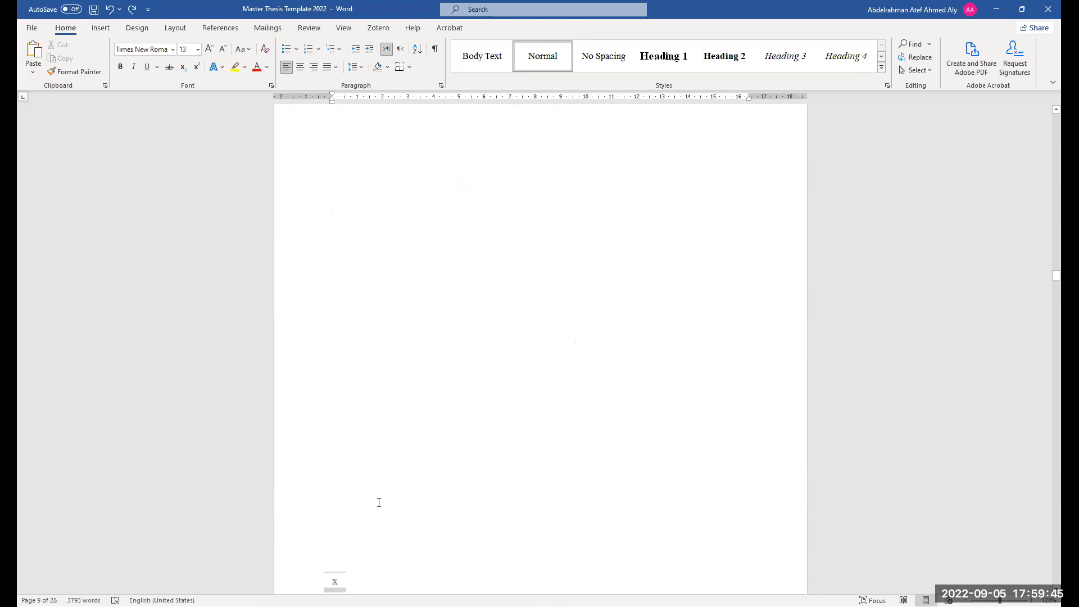
scroll(335, 457, "down", 4)
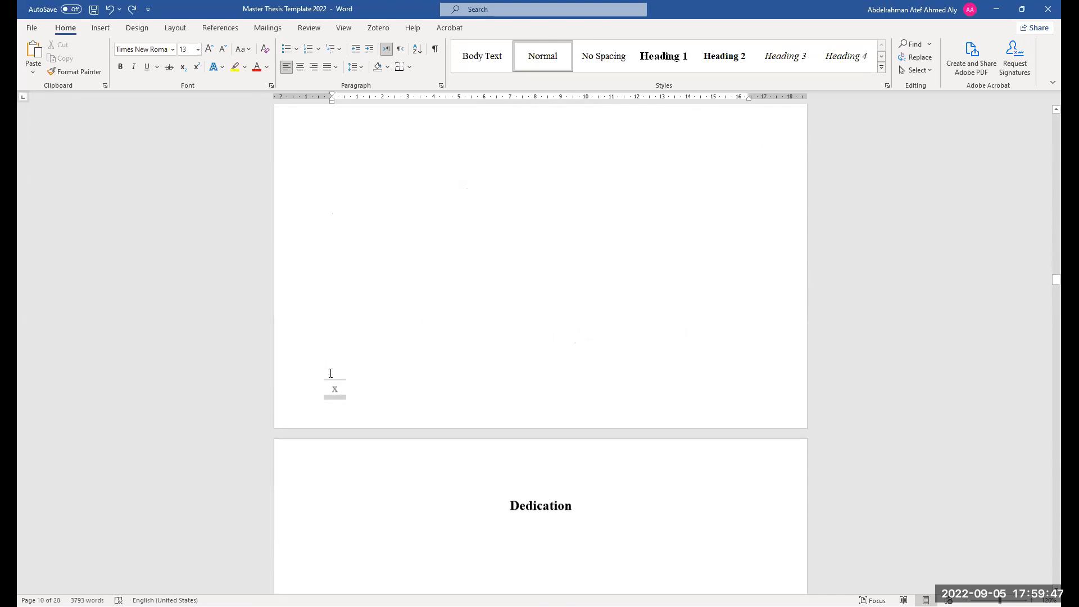
scroll(362, 379, "down", 2)
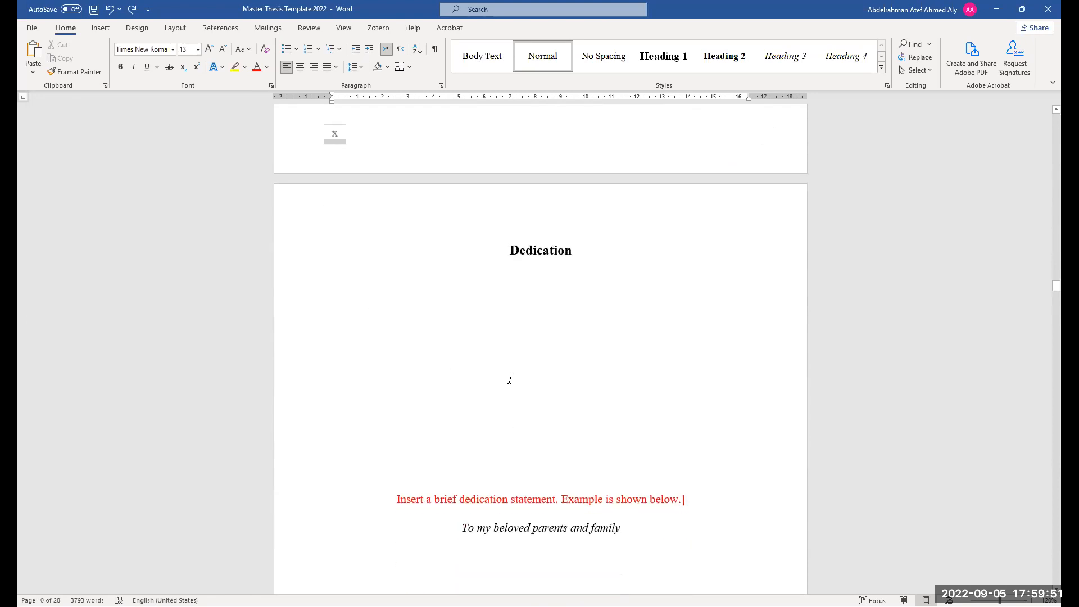
scroll(499, 380, "up", 1)
scroll(528, 410, "down", 3)
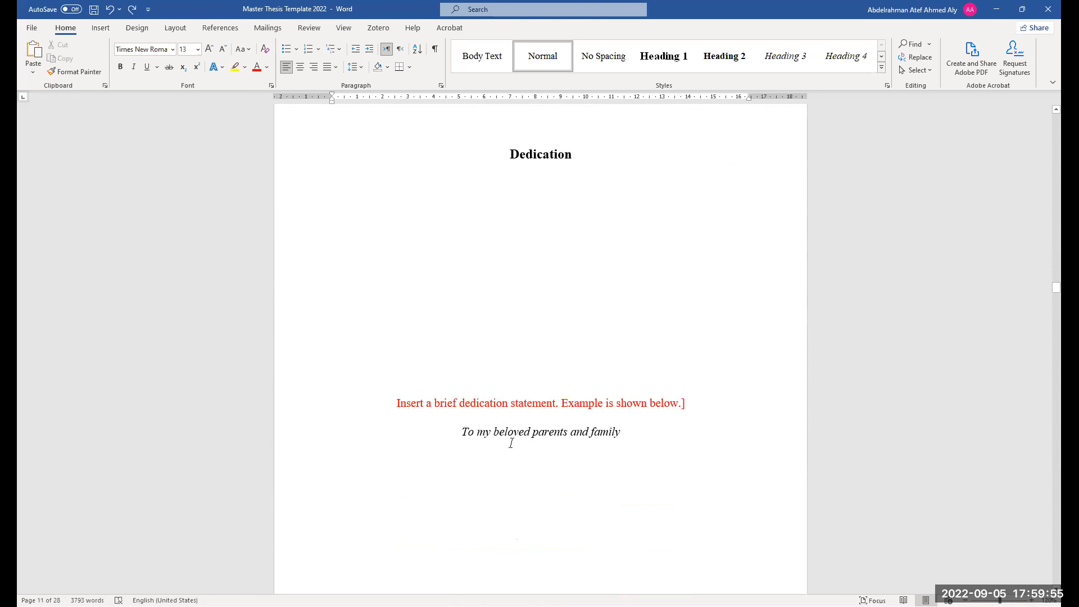
scroll(526, 427, "up", 1)
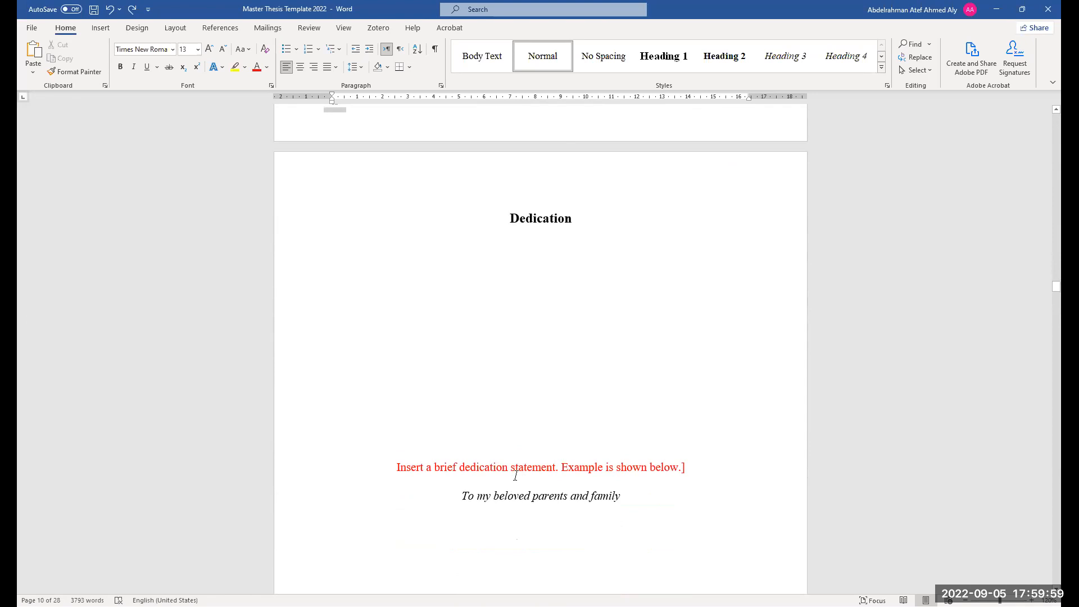
scroll(515, 476, "down", 5)
scroll(504, 398, "down", 6)
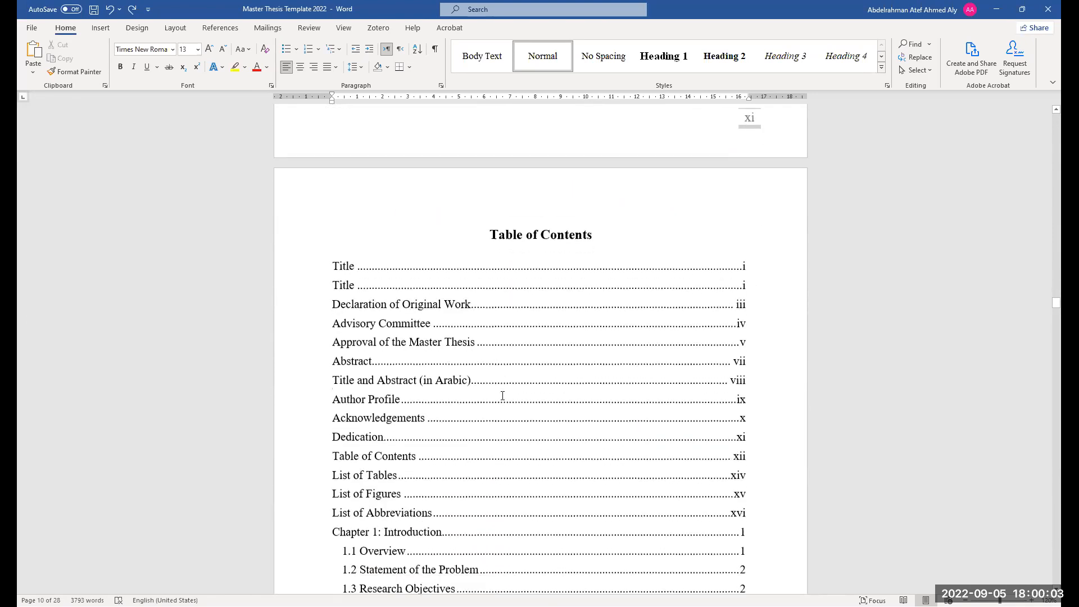
scroll(503, 396, "down", 2)
scroll(561, 181, "up", 1)
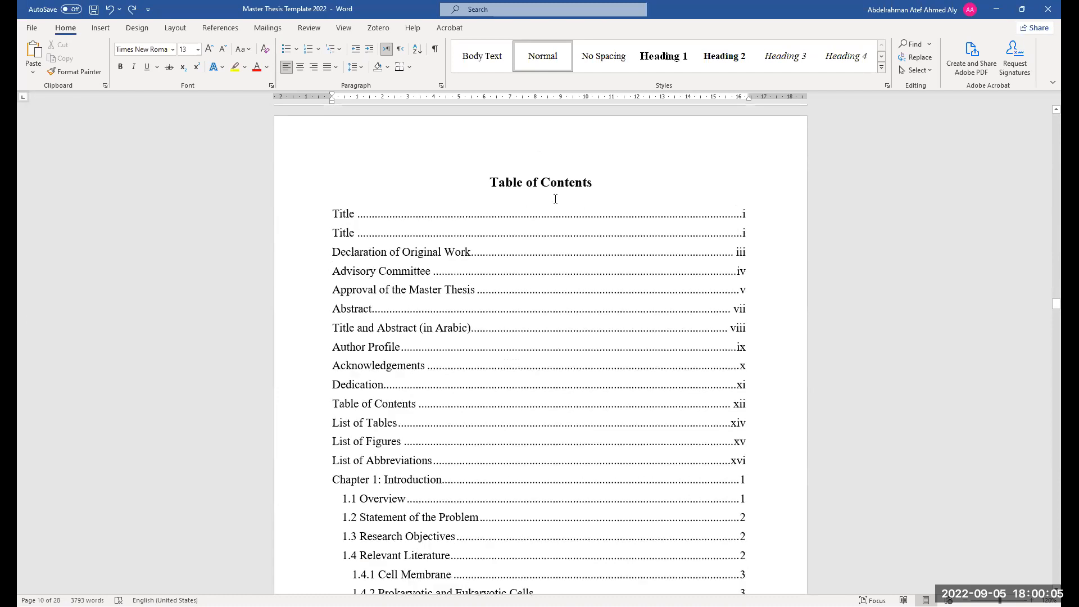
Select and delete the duplicate Title entry at the top of the Table of Contents
left_click(492, 221)
left_click_drag(492, 220, 332, 216)
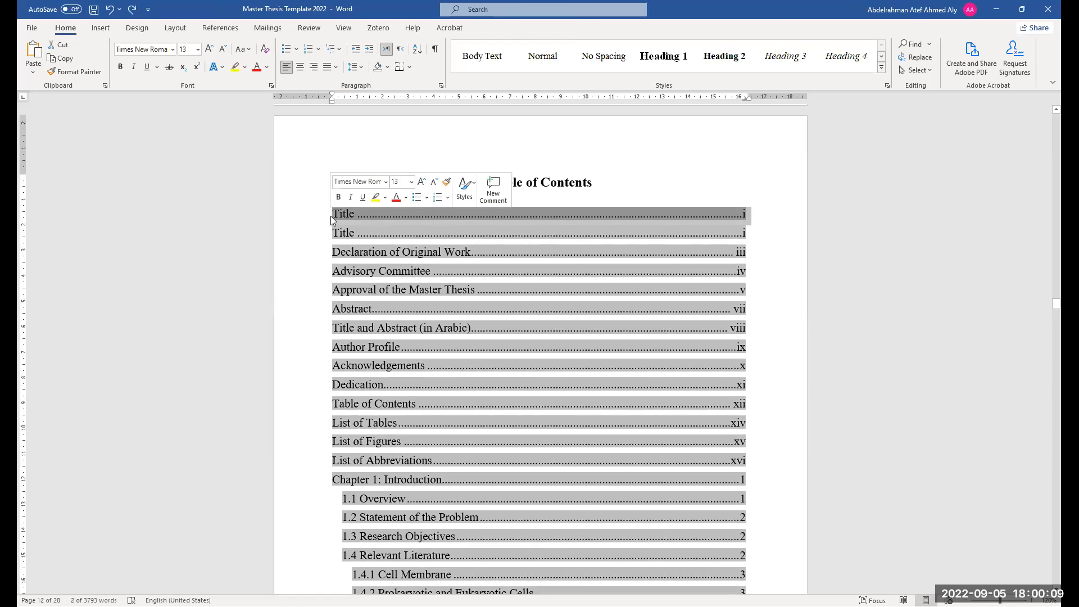
key("Delete")
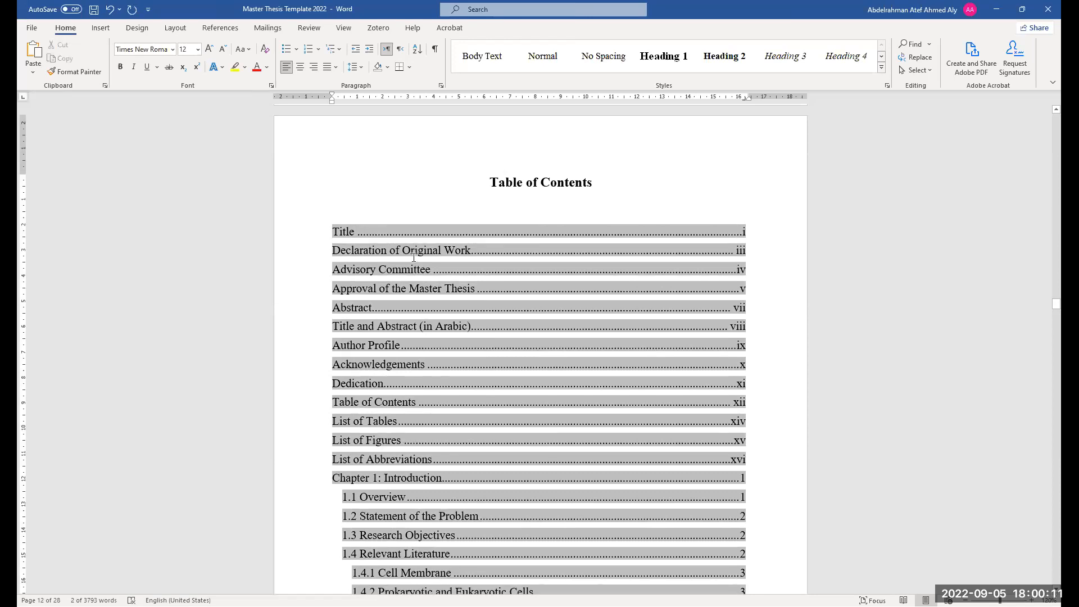
key("Delete")
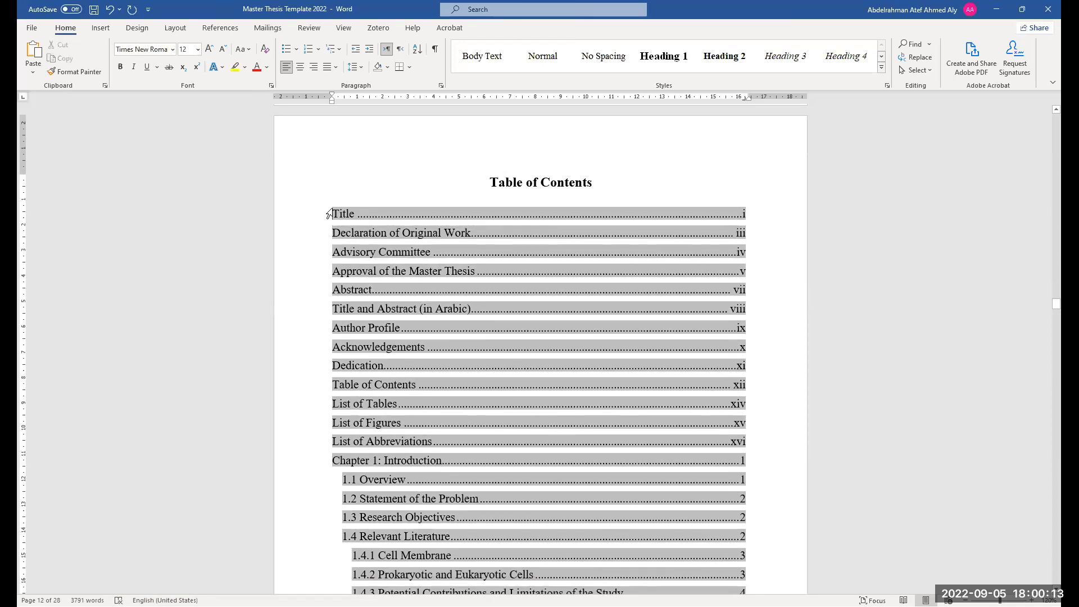
Review the Table of Contents entries and the List of Tables and List of Figures pages
scroll(330, 214, "up", 2)
scroll(364, 324, "down", 1)
scroll(365, 324, "up", 2)
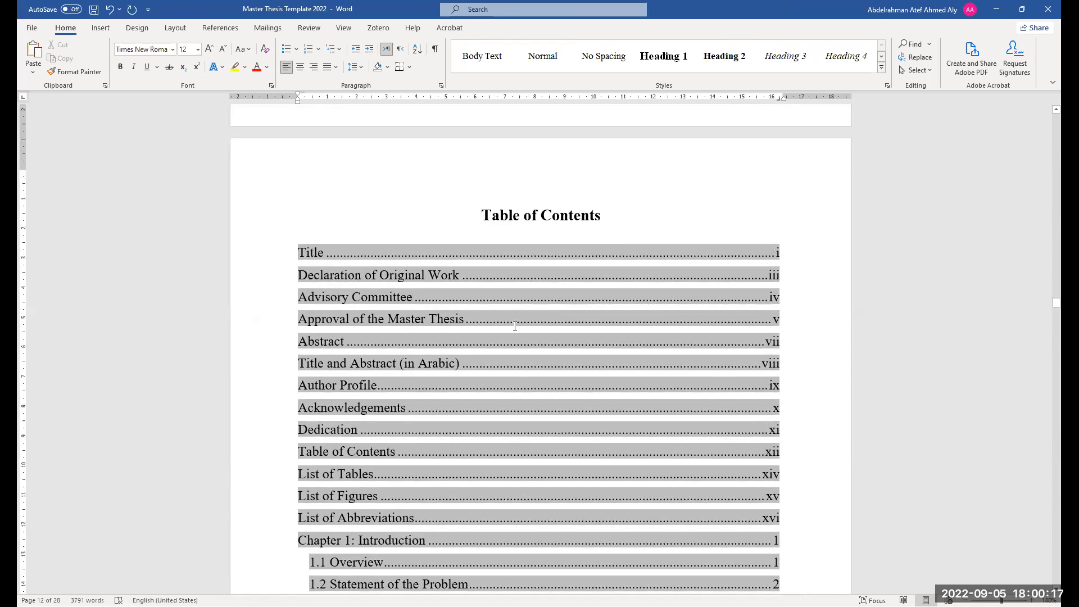
scroll(515, 326, "down", 1)
scroll(490, 208, "down", 2)
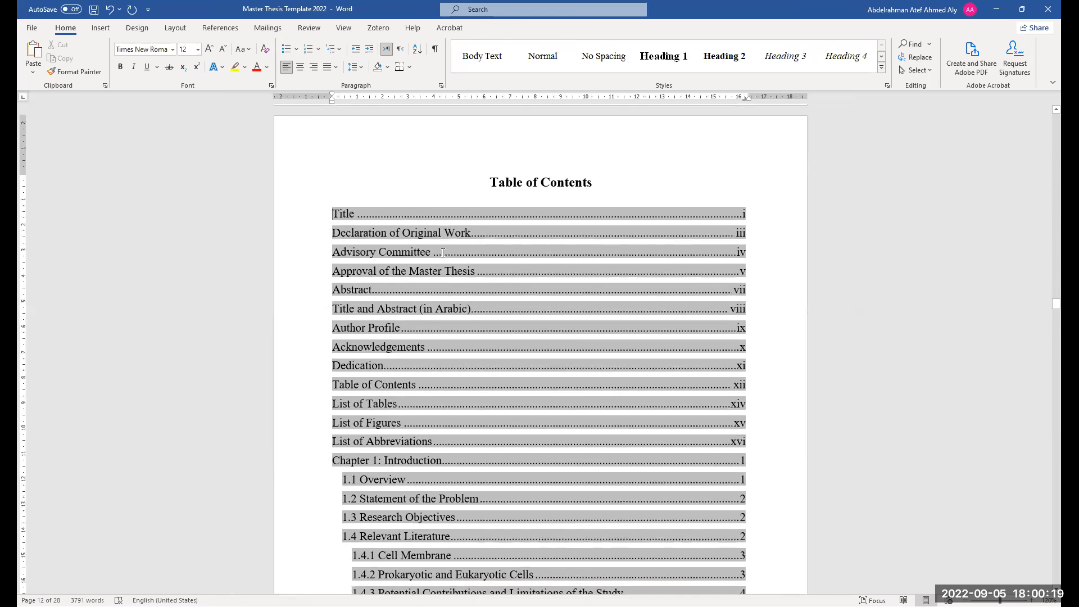
scroll(455, 404, "down", 3)
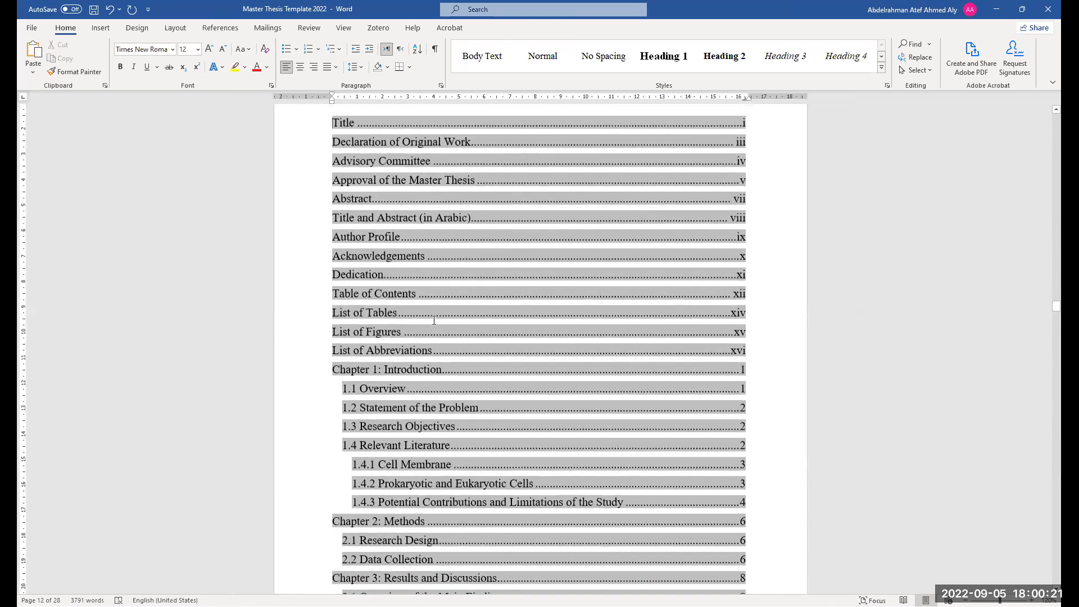
scroll(401, 371, "up", 1)
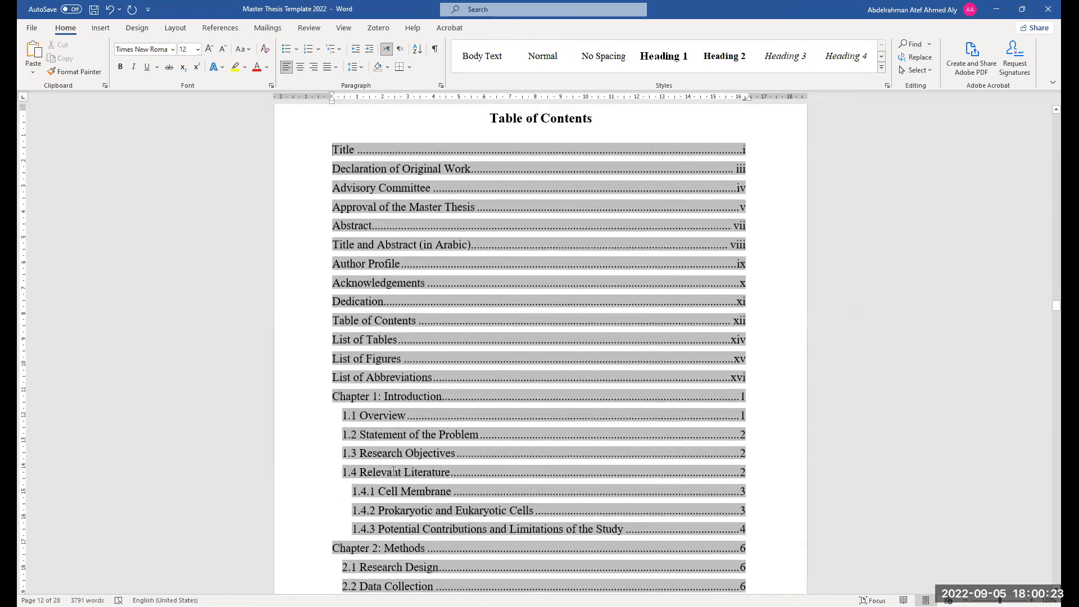
scroll(394, 472, "down", 1)
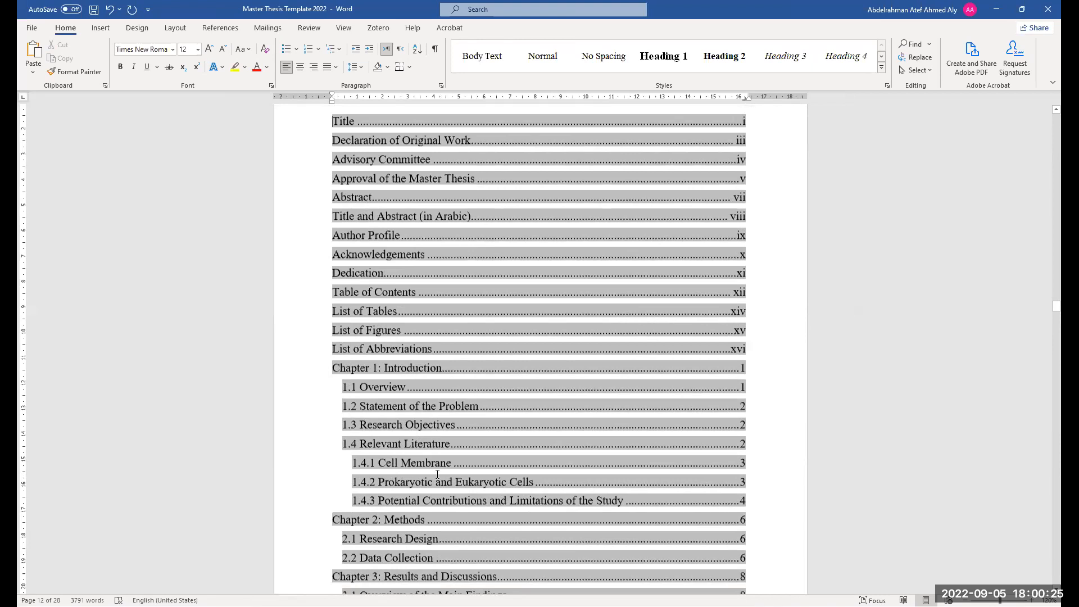
scroll(515, 486, "down", 2)
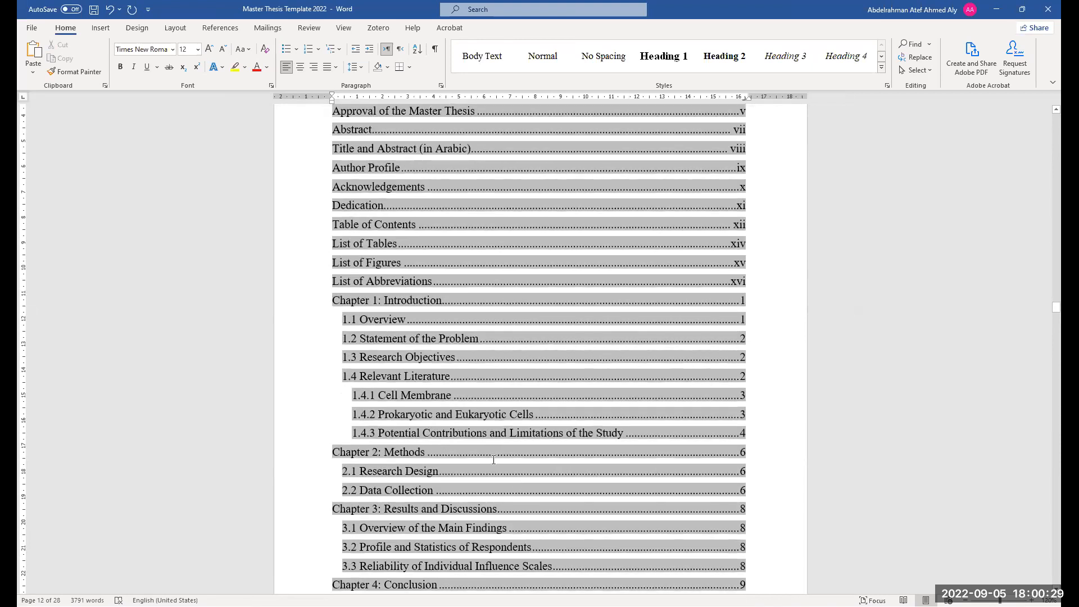
scroll(493, 459, "down", 2)
scroll(472, 365, "up", 5)
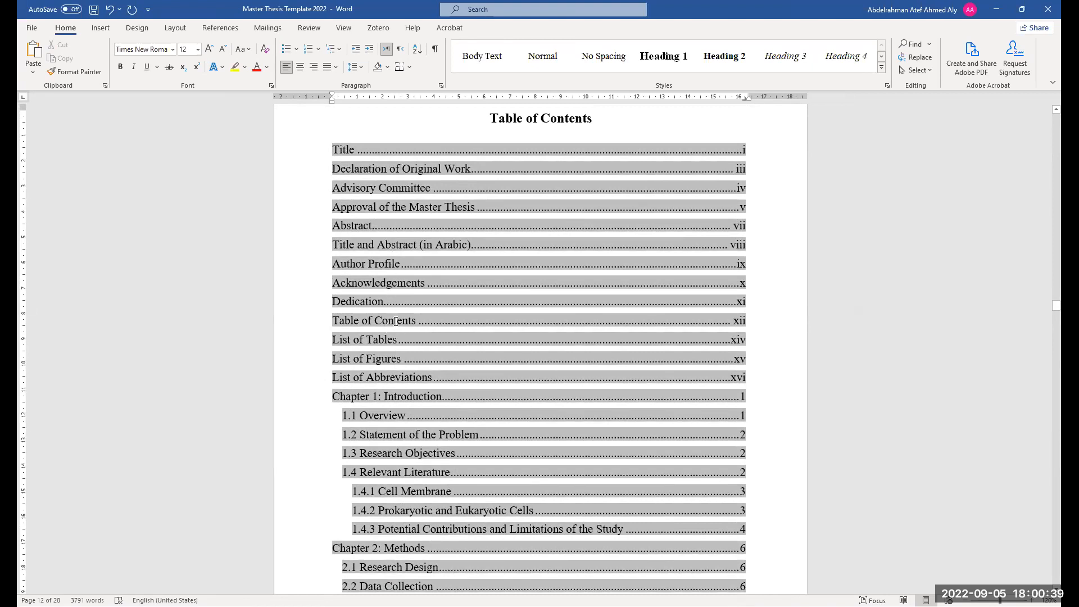
scroll(458, 326, "down", 10)
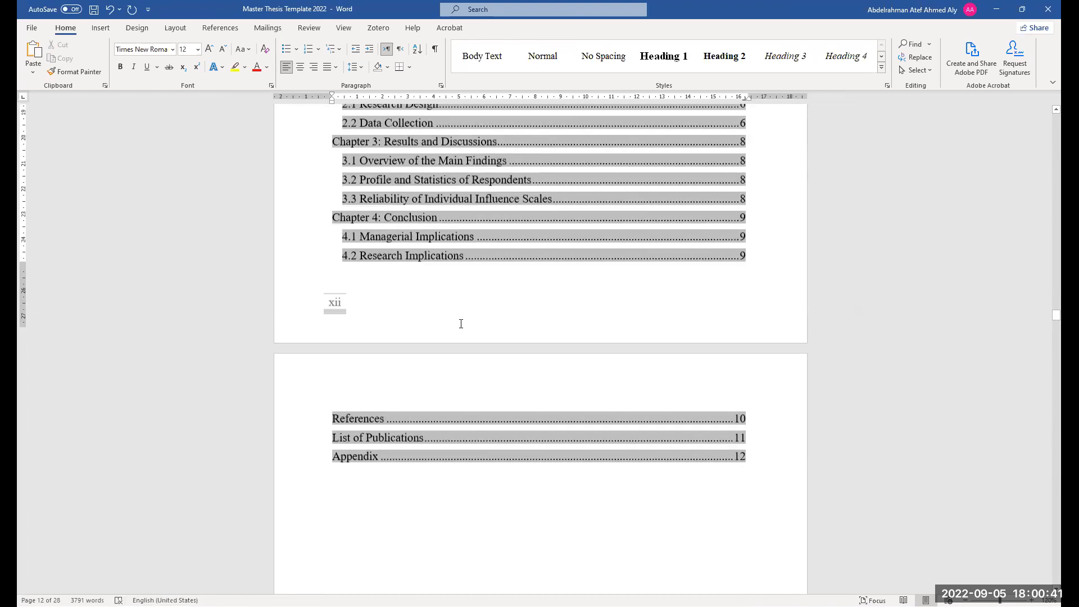
scroll(462, 323, "down", 12)
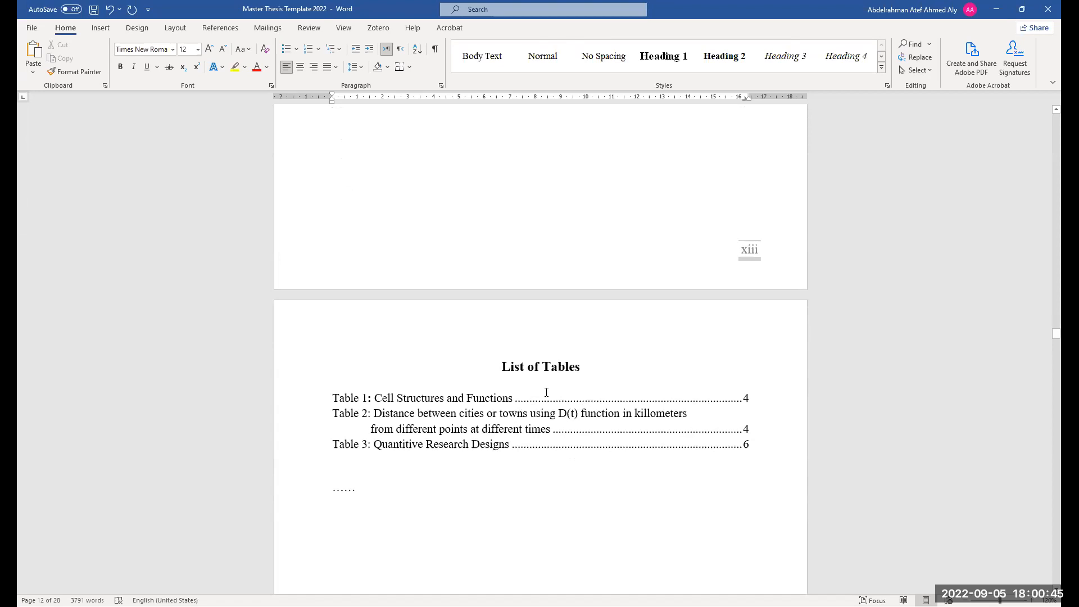
scroll(547, 392, "down", 12)
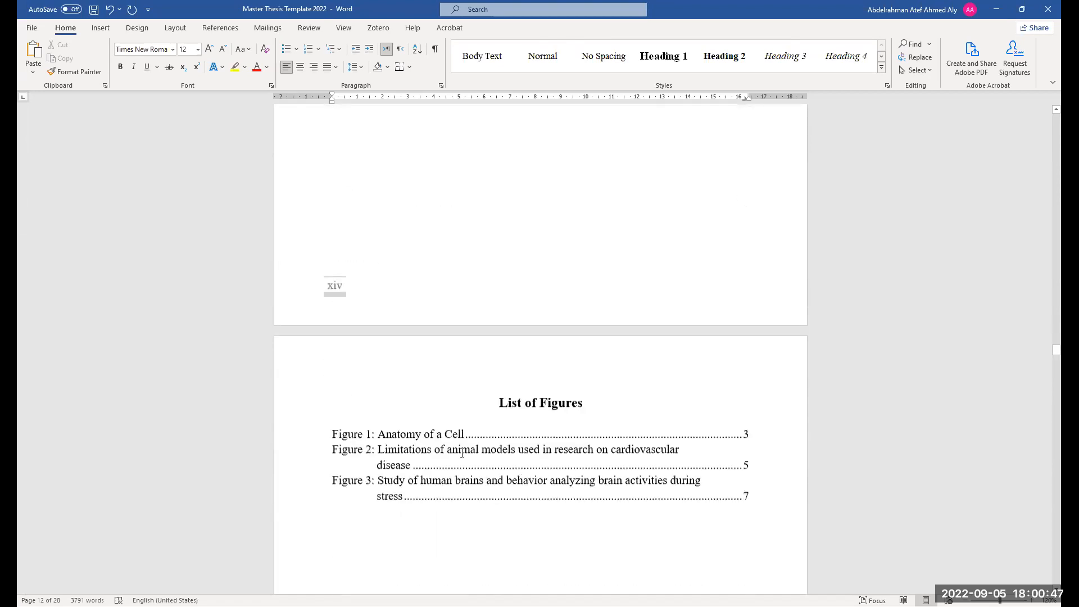
left_click(457, 429)
scroll(465, 409, "up", 4)
scroll(467, 406, "up", 7)
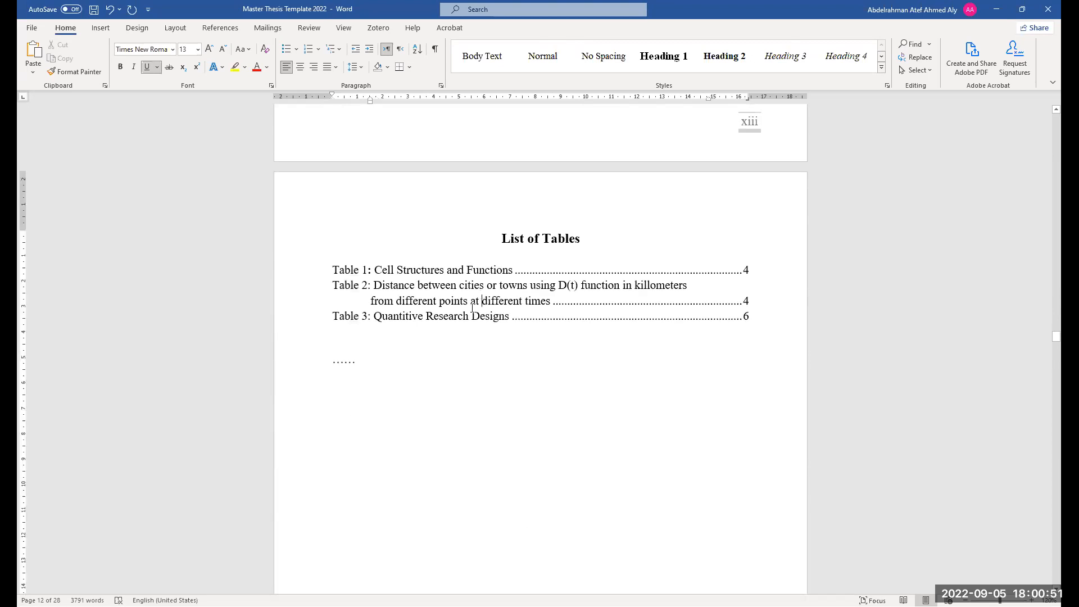
left_click(468, 273)
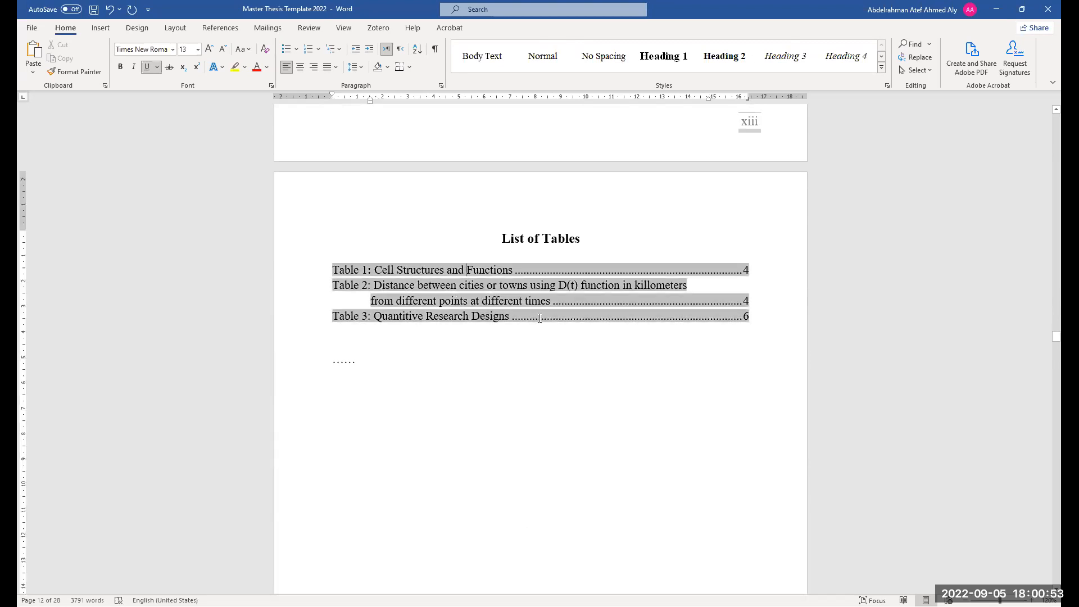
scroll(468, 352, "up", 5)
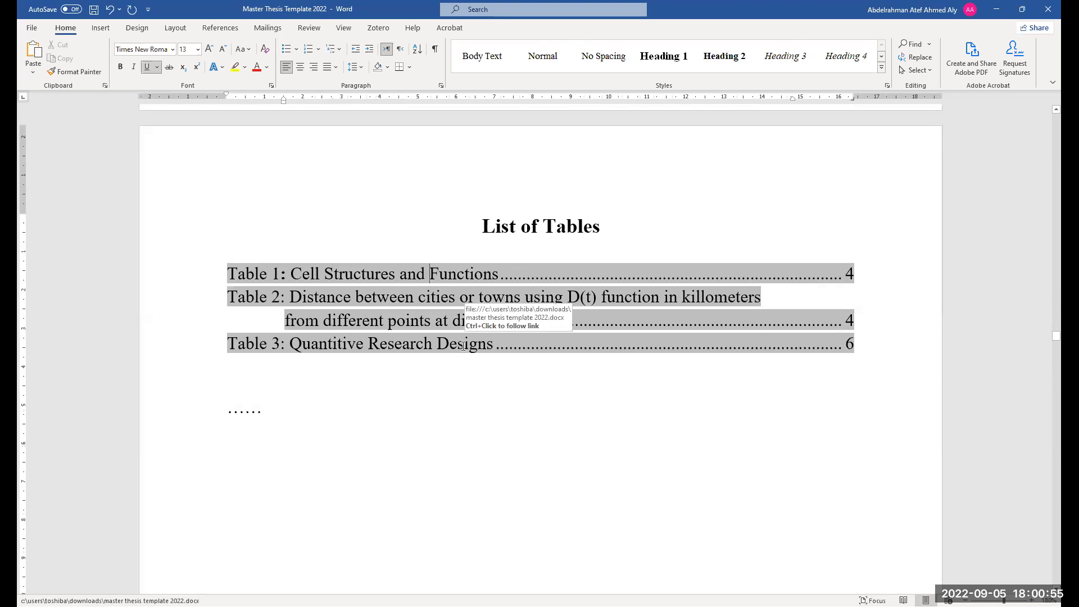
scroll(472, 387, "up", 2)
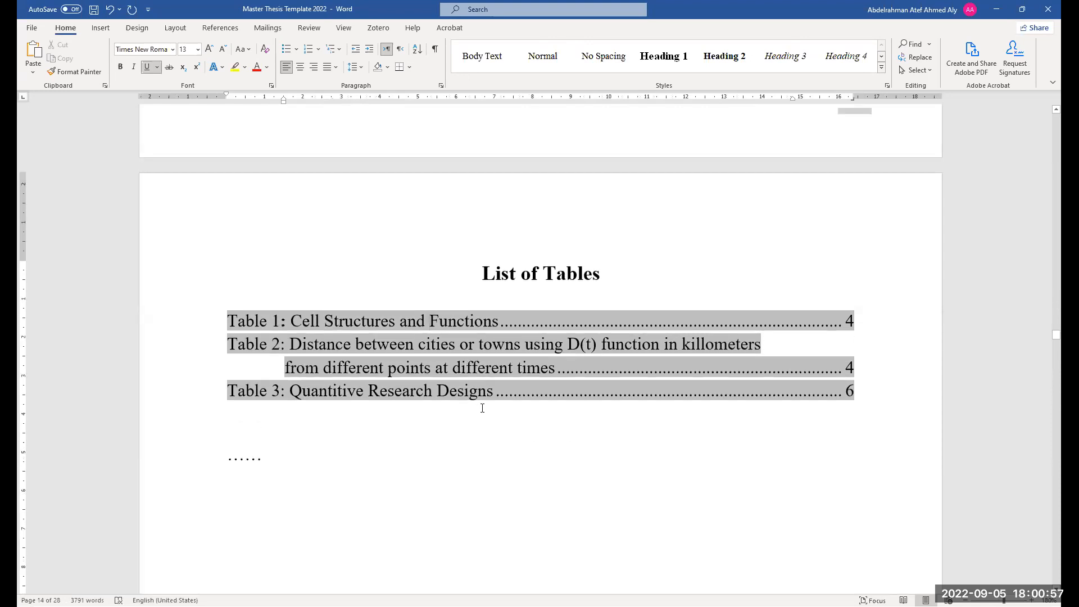
scroll(482, 417, "up", 15)
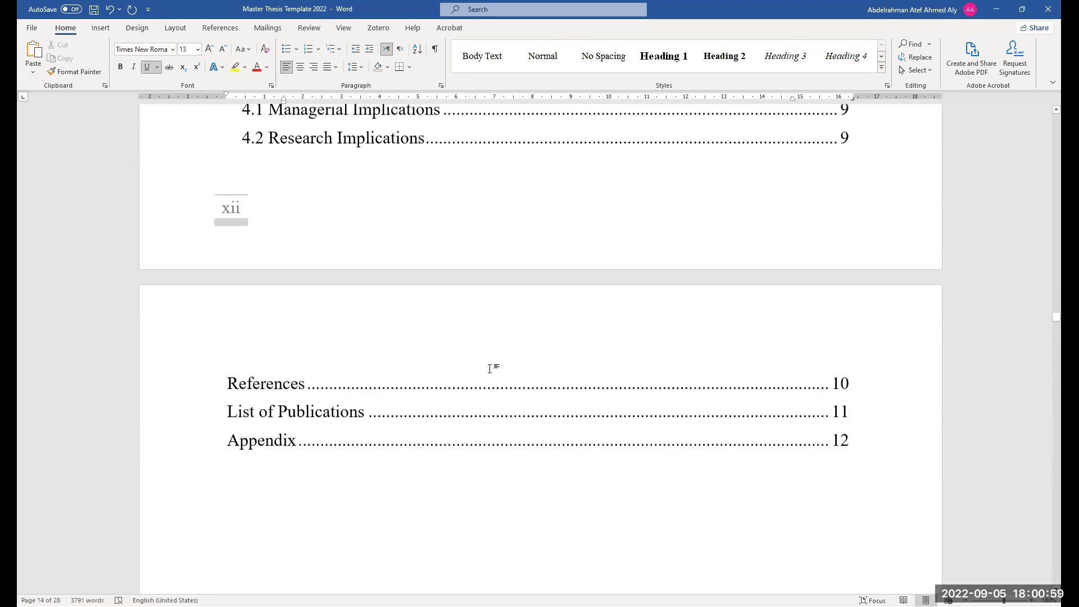
scroll(491, 369, "up", 8)
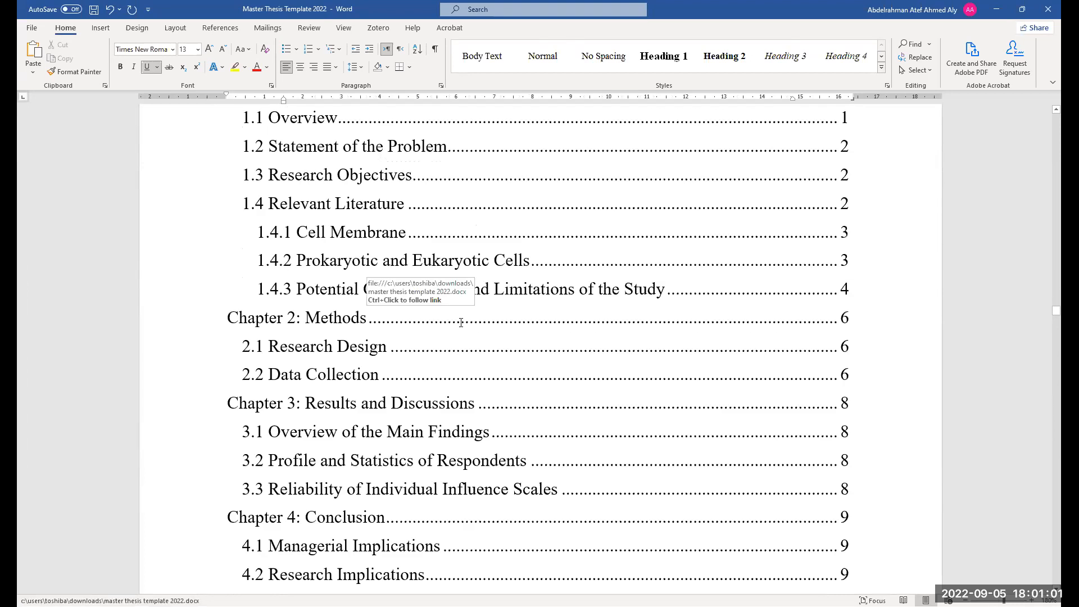
left_click(433, 353)
right_click(438, 357)
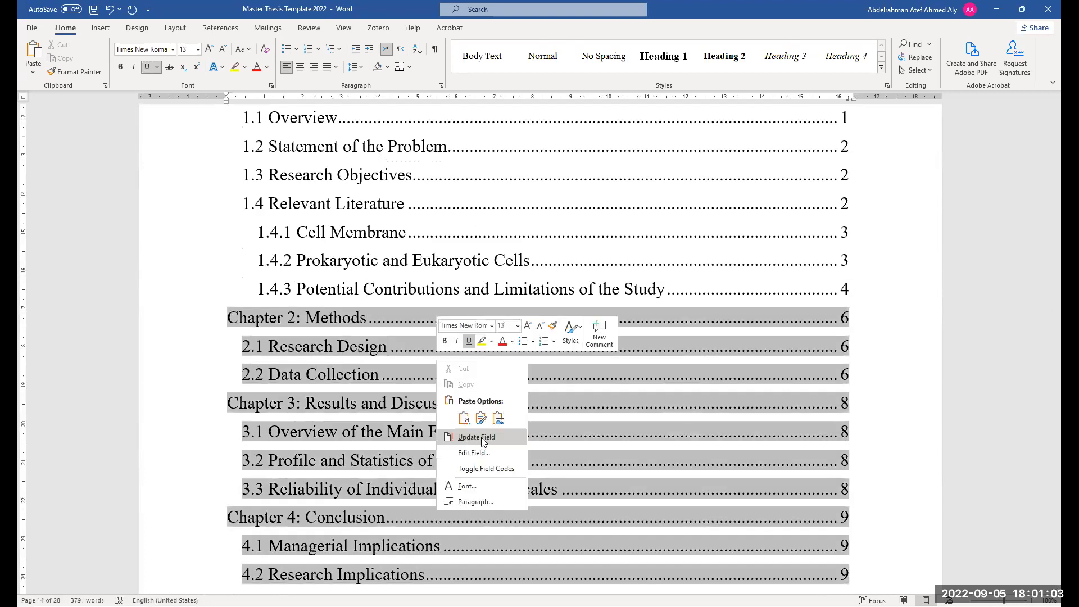
left_click(481, 438)
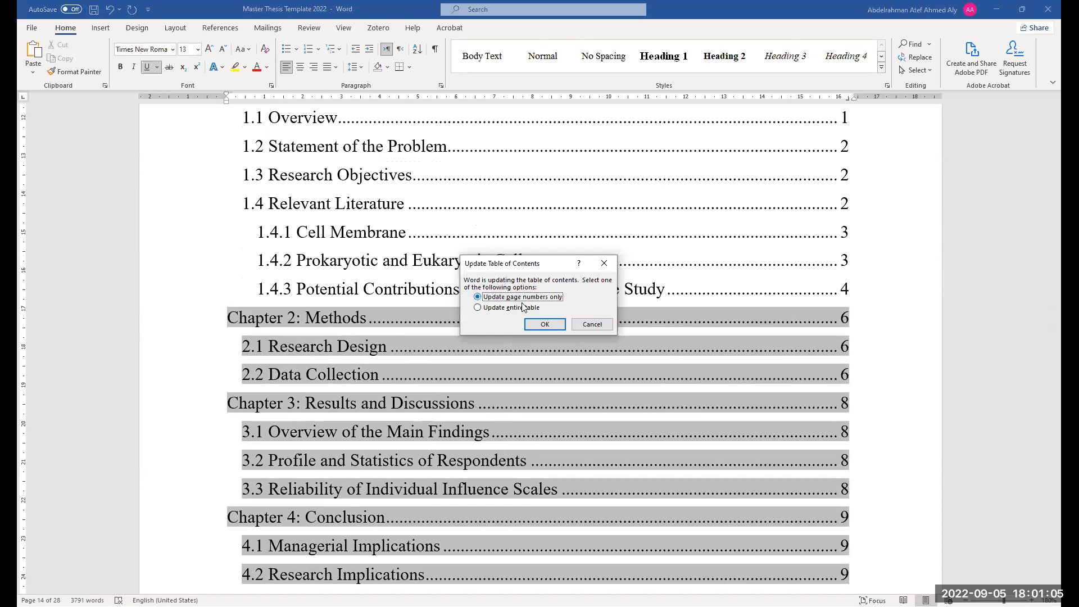
left_click(583, 322)
scroll(494, 404, "down", 4, "ctrl")
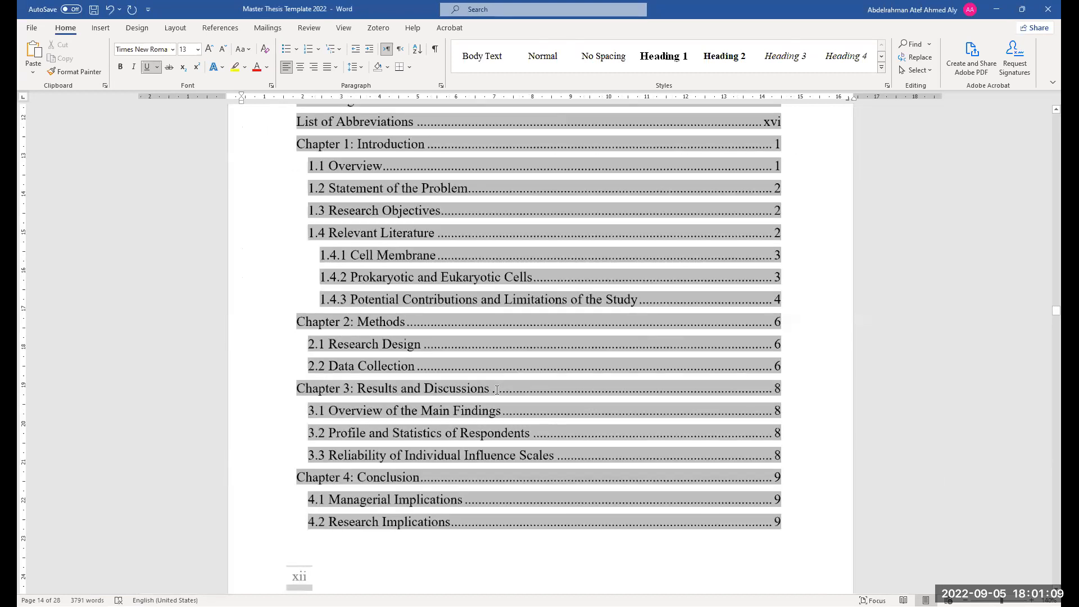
scroll(497, 400, "up", 4)
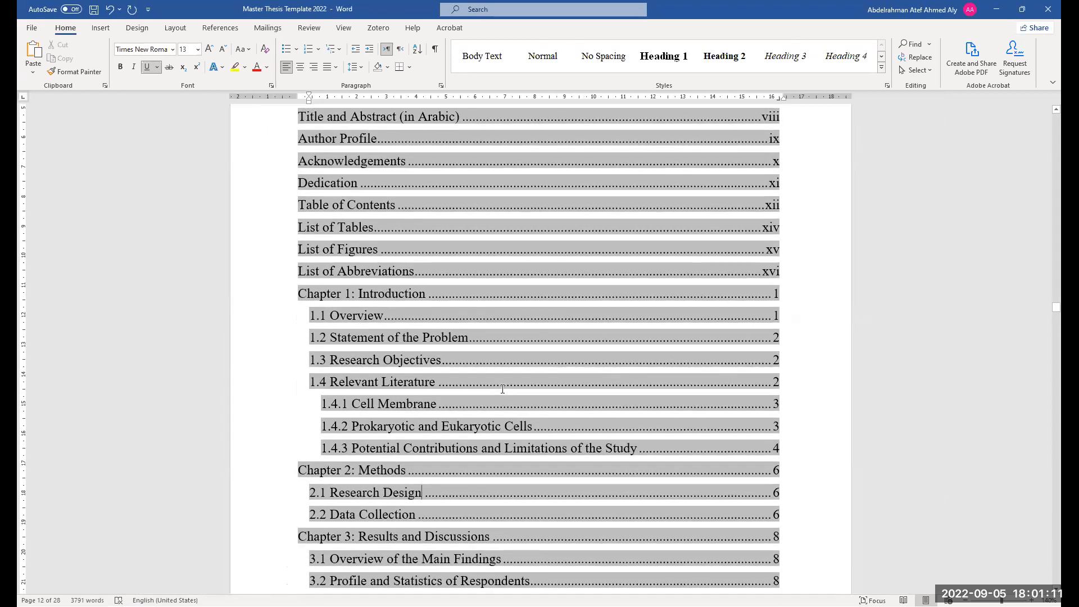
Scroll through the Table of Contents and List of Figures to review the List of Abbreviations page
scroll(449, 335, "up", 2)
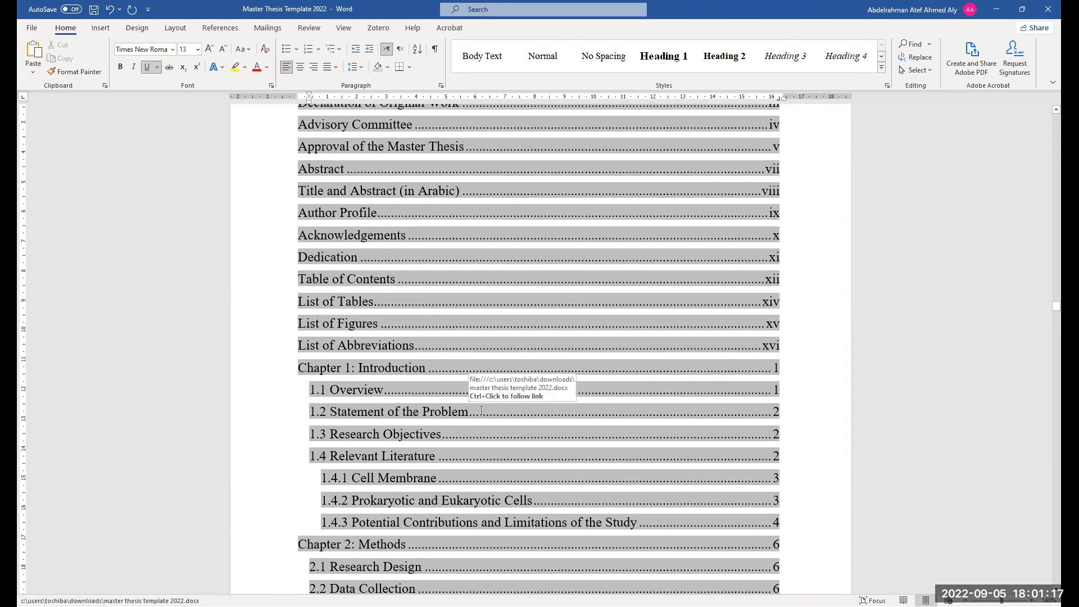
scroll(481, 410, "up", 2)
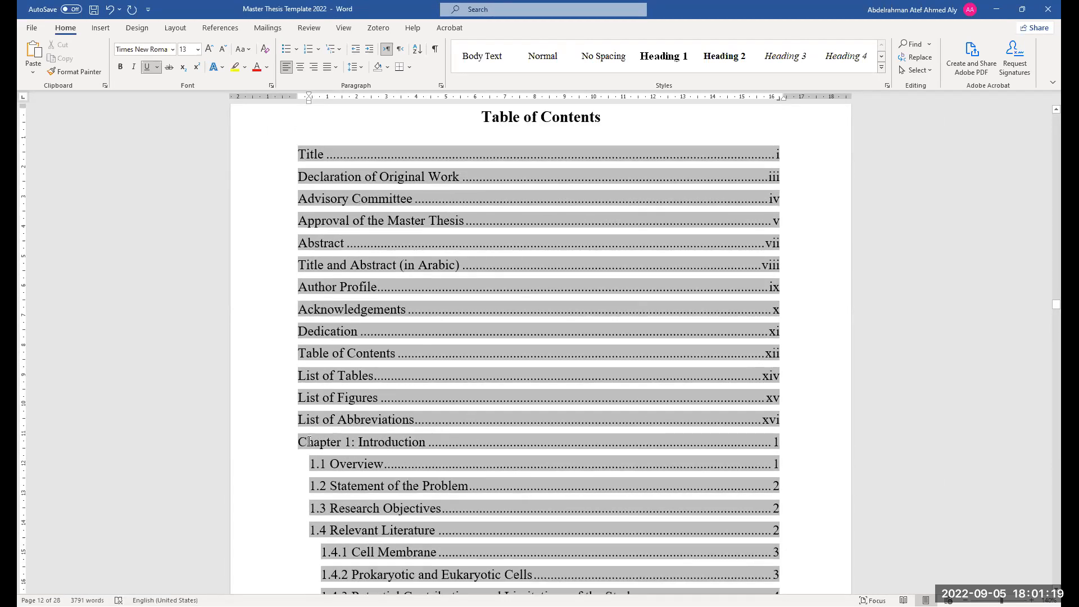
scroll(407, 469, "down", 6)
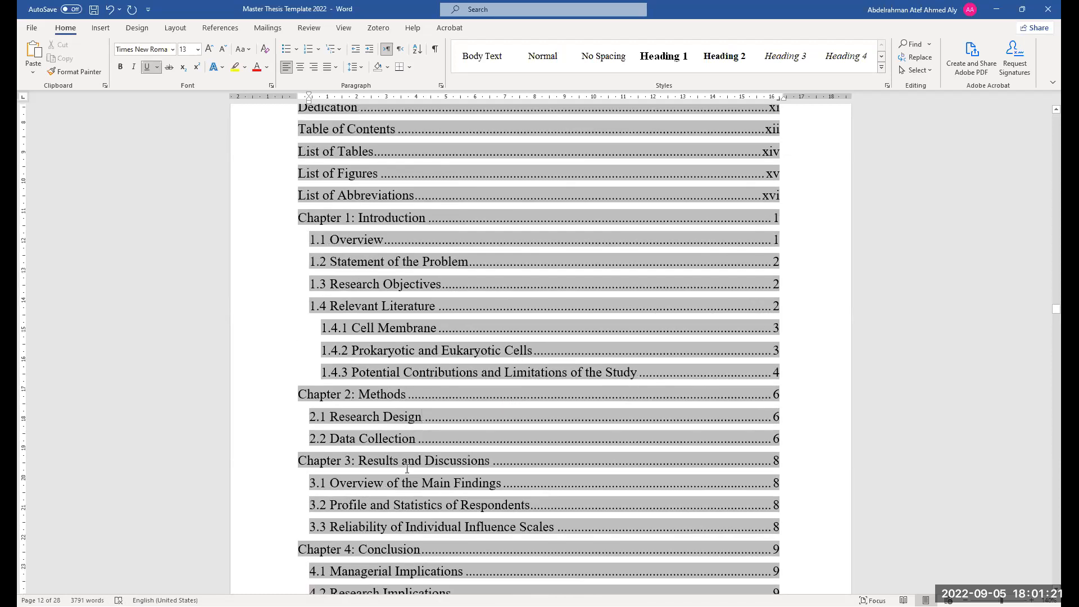
scroll(397, 433, "down", 1)
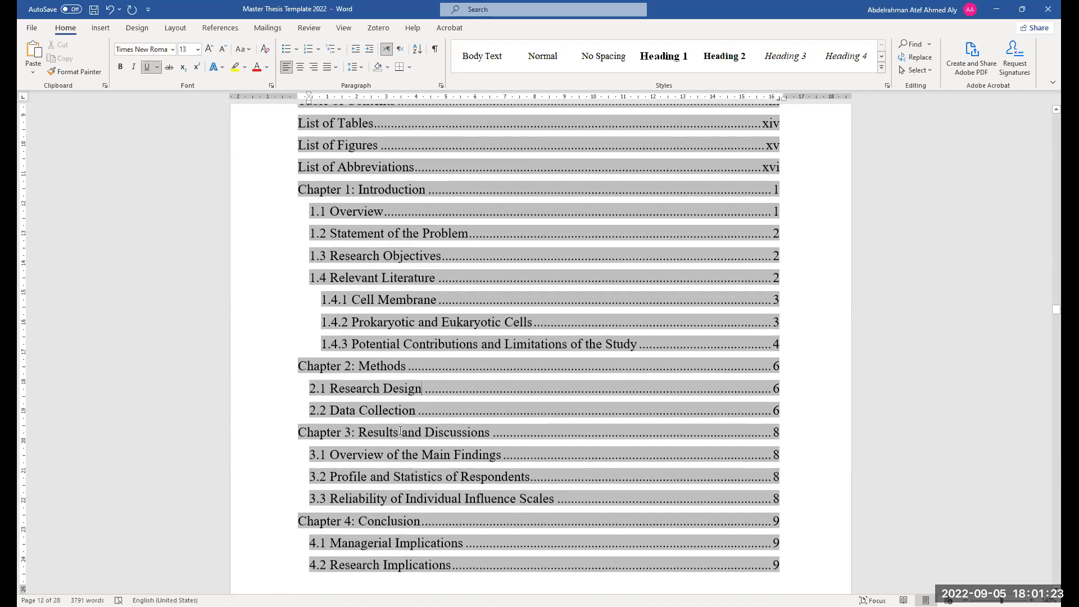
scroll(397, 436, "down", 3)
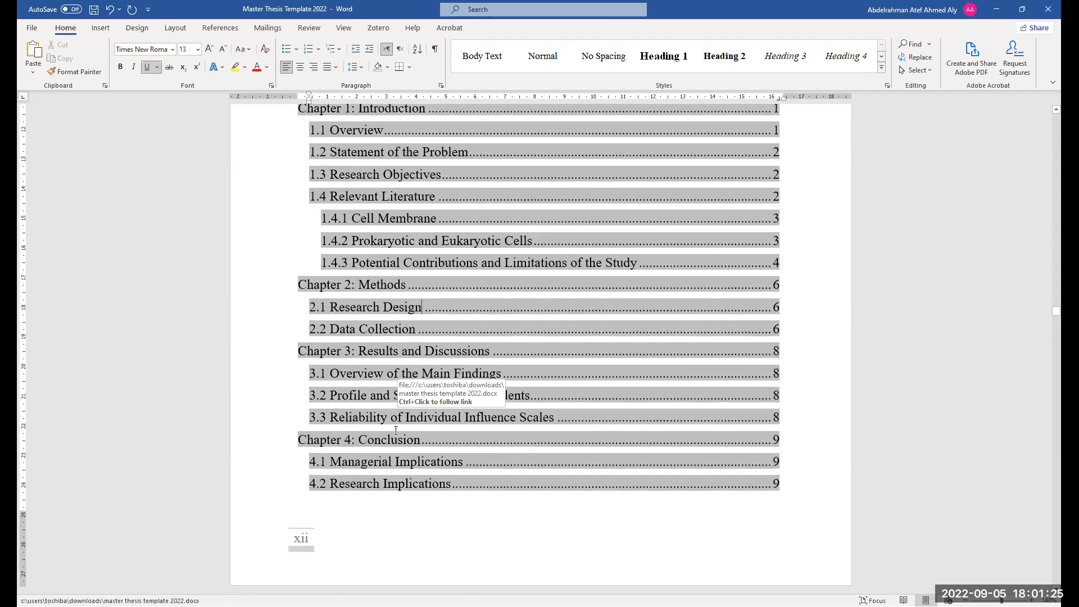
scroll(413, 416, "down", 10)
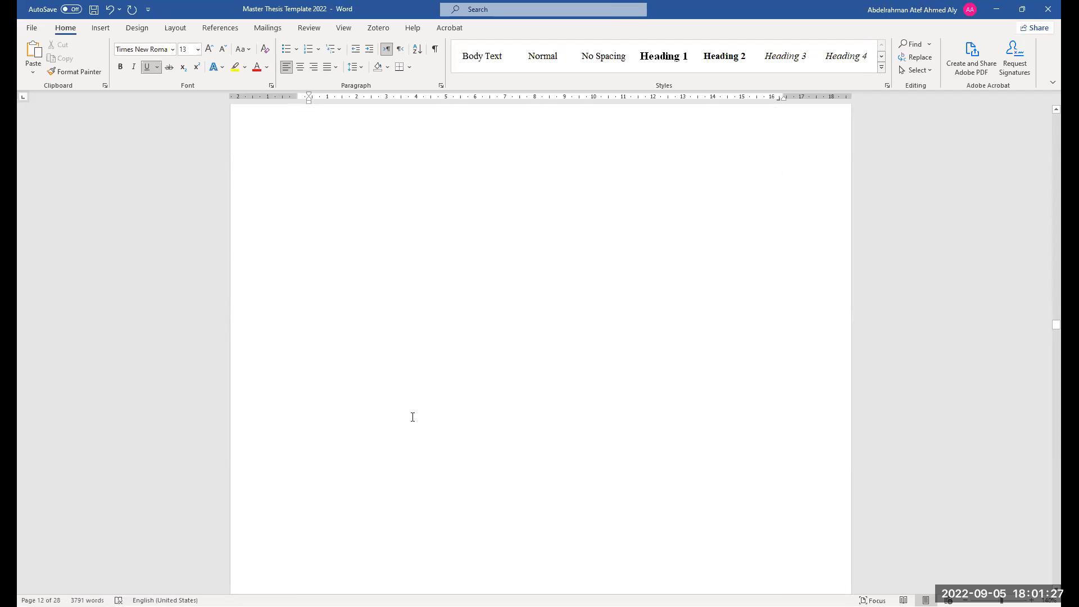
scroll(443, 434, "down", 12)
scroll(446, 439, "down", 10)
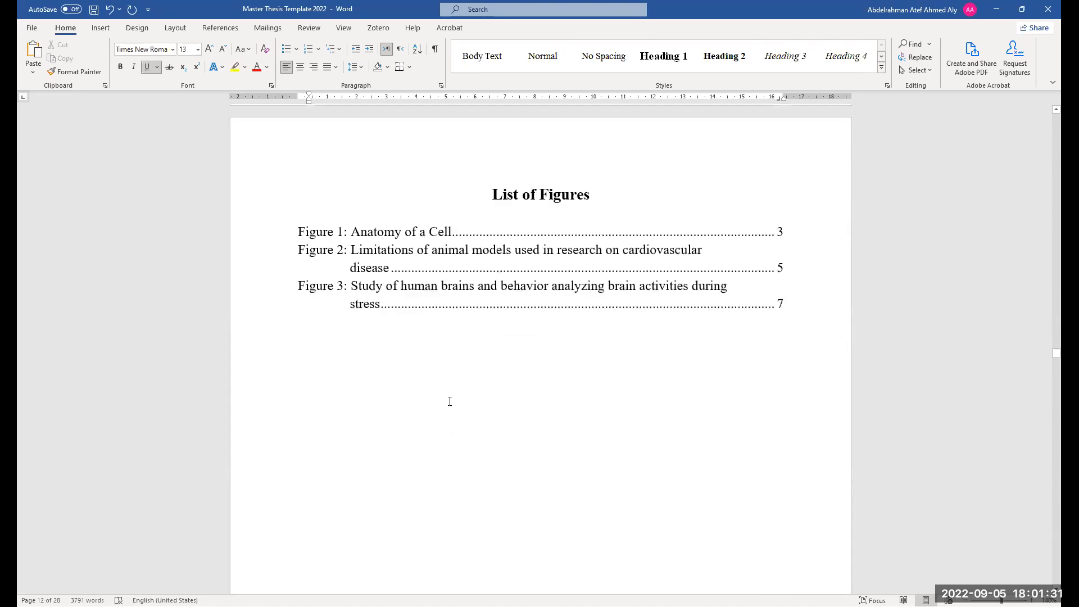
scroll(450, 400, "down", 6)
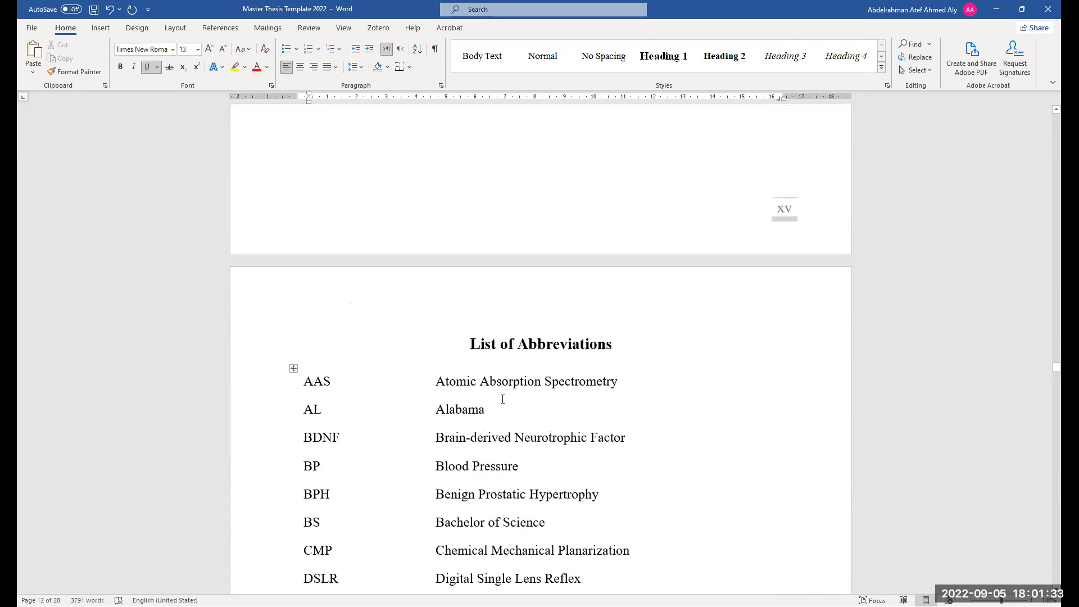
scroll(505, 387, "down", 1)
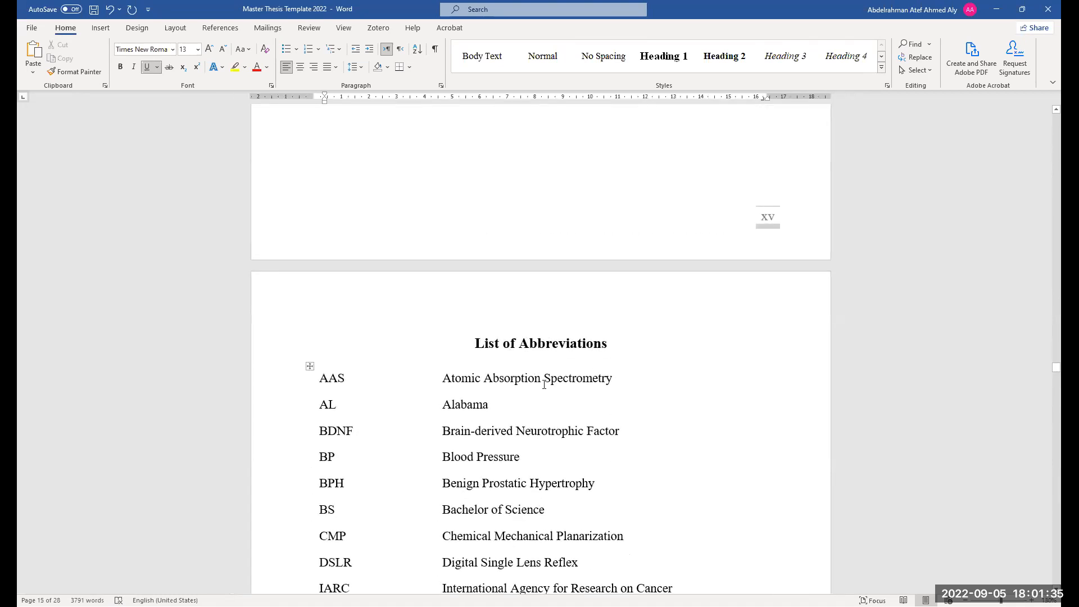
scroll(544, 385, "down", 1)
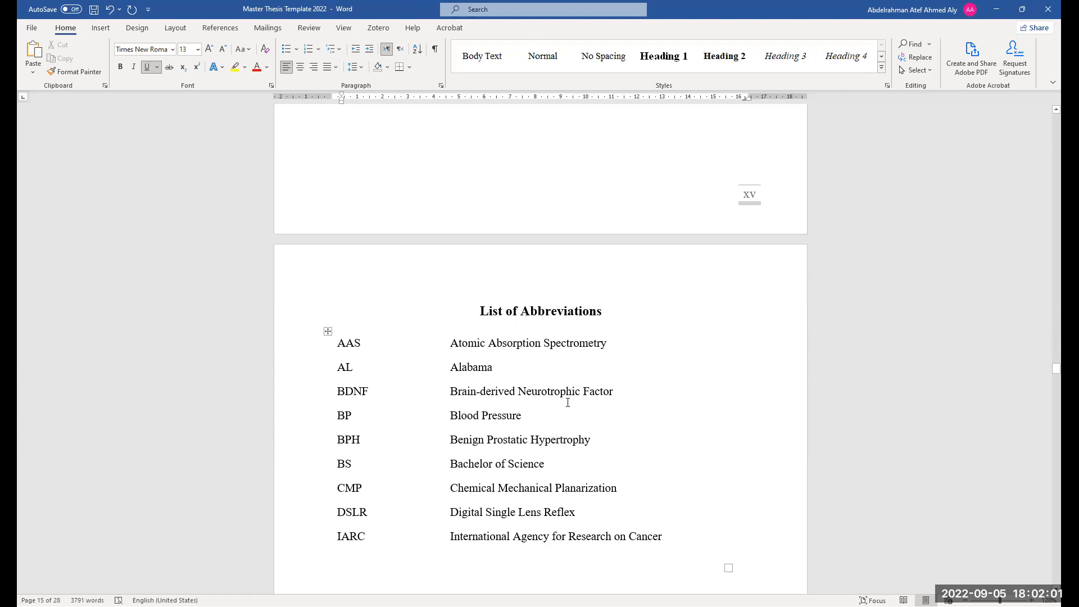
scroll(488, 393, "down", 1)
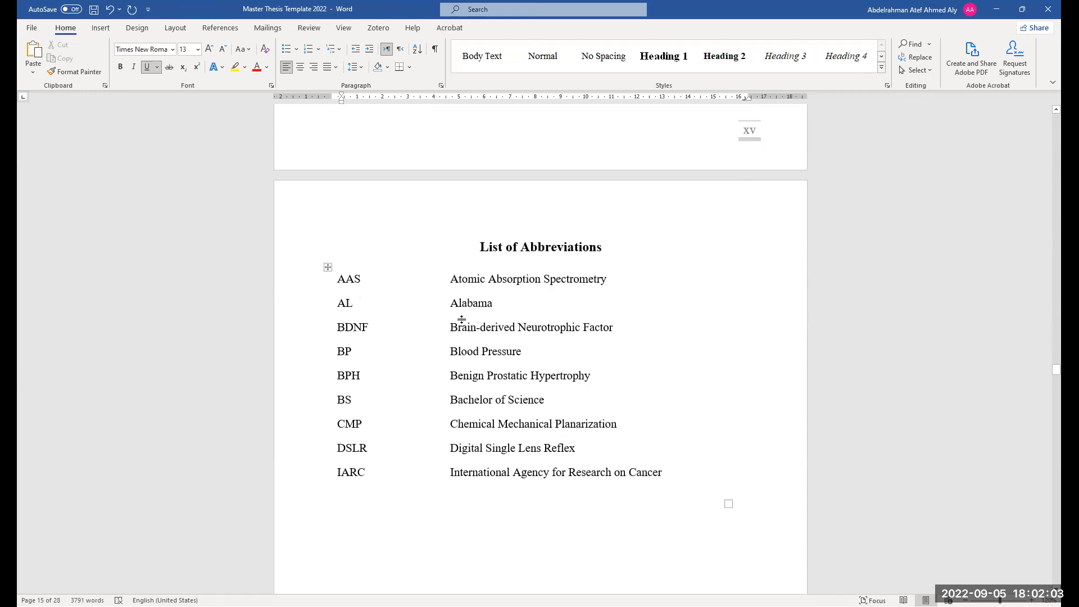
Apply all borders to the abbreviations table
left_click_drag(458, 279, 453, 303)
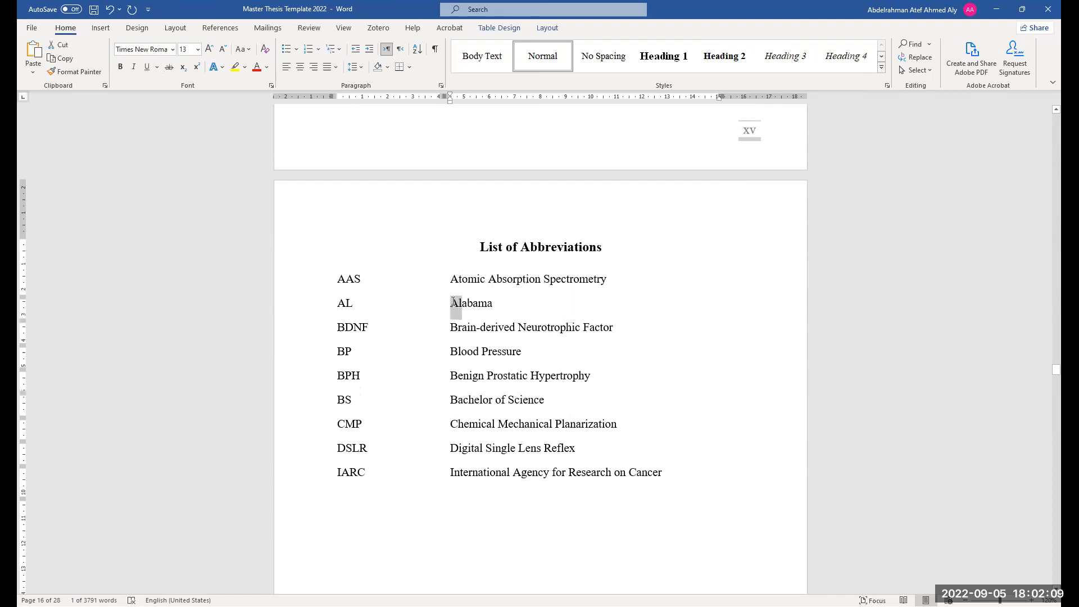
scroll(497, 356, "down", 1)
scroll(497, 357, "up", 1)
left_click(328, 268)
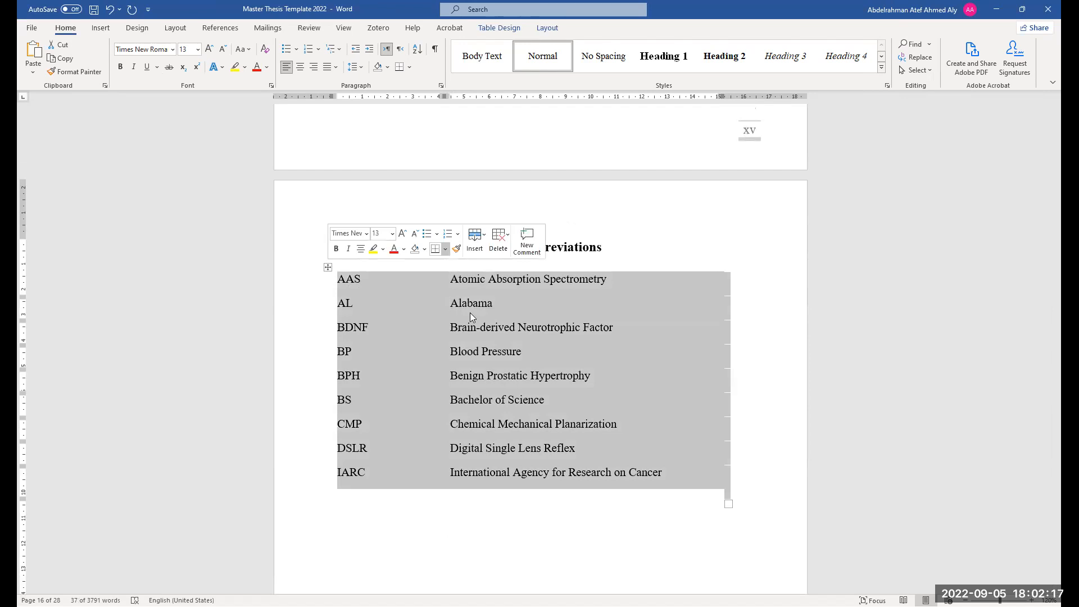
left_click(445, 249)
left_click(474, 347)
left_click(470, 491)
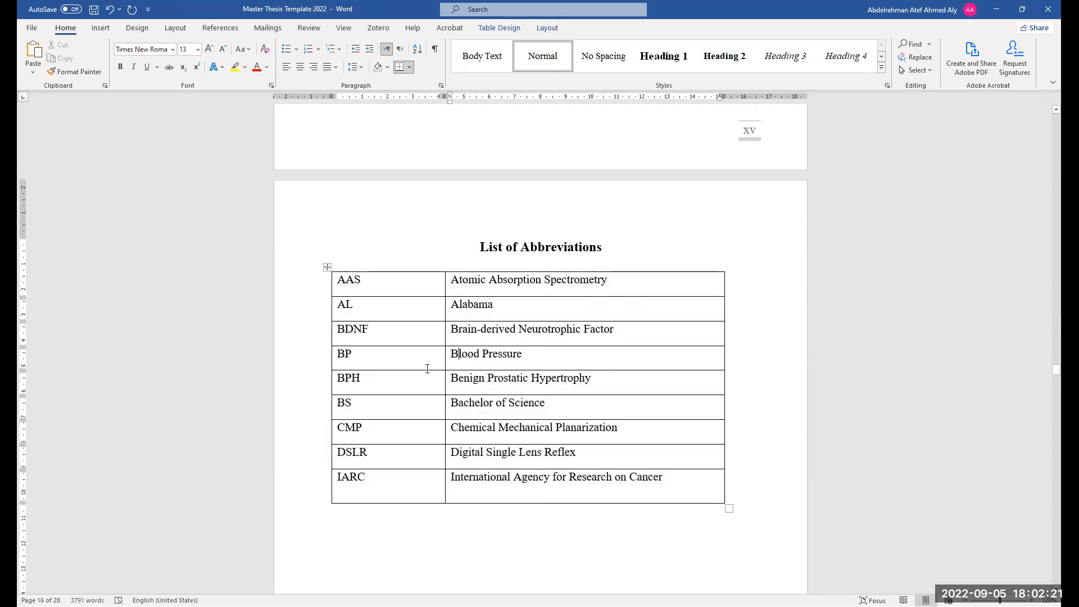
Remove all borders from the abbreviations table
left_click(328, 268)
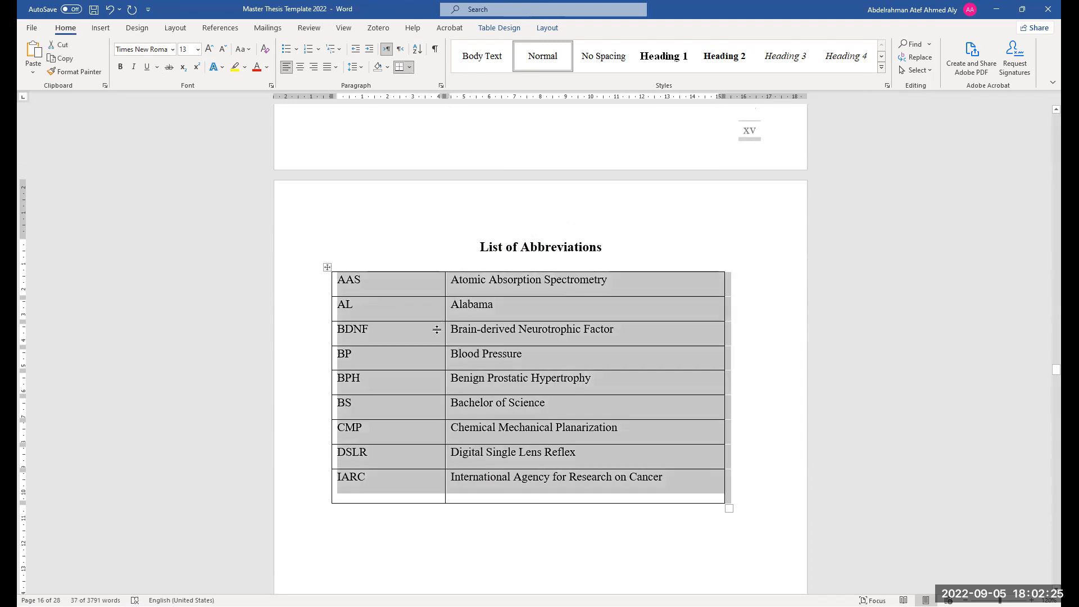
right_click(464, 301)
left_click(443, 251)
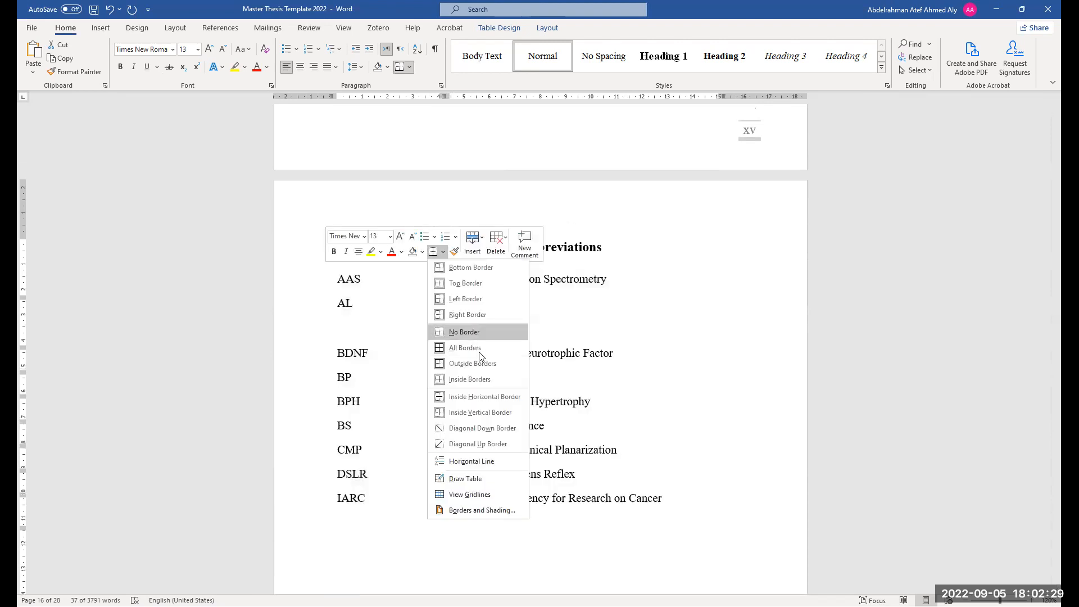
left_click(479, 333)
left_click(502, 377)
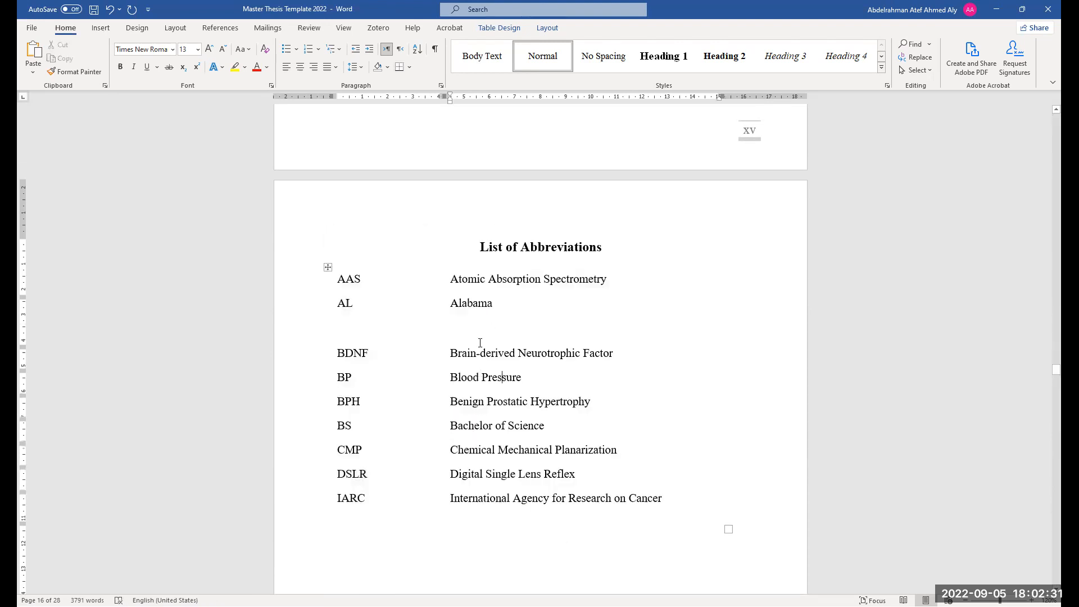
Show formatting marks and reapply all borders to the abbreviations table
left_click(436, 51)
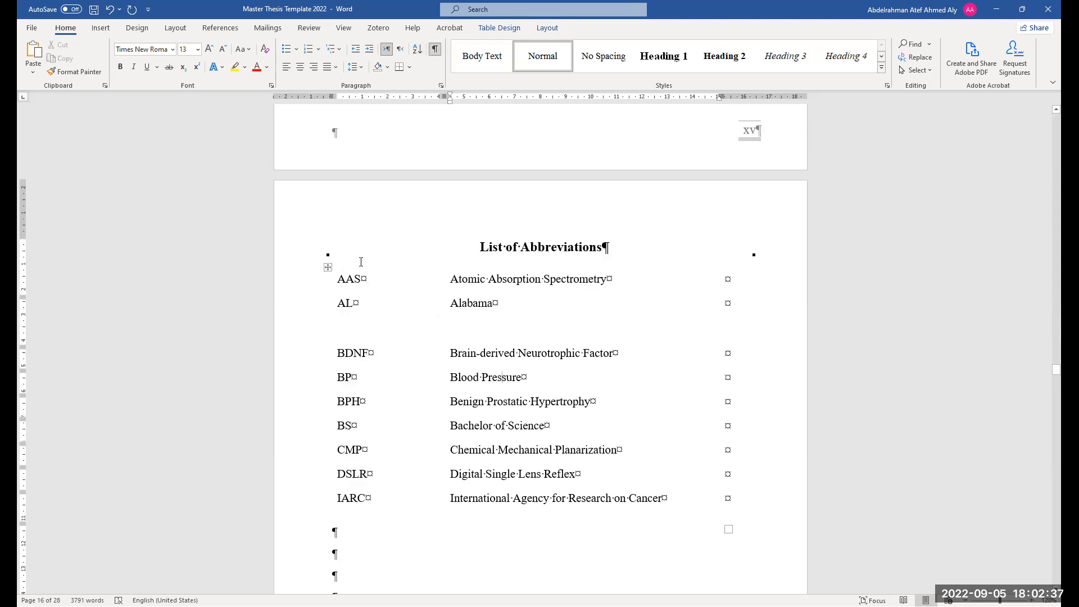
left_click(328, 267)
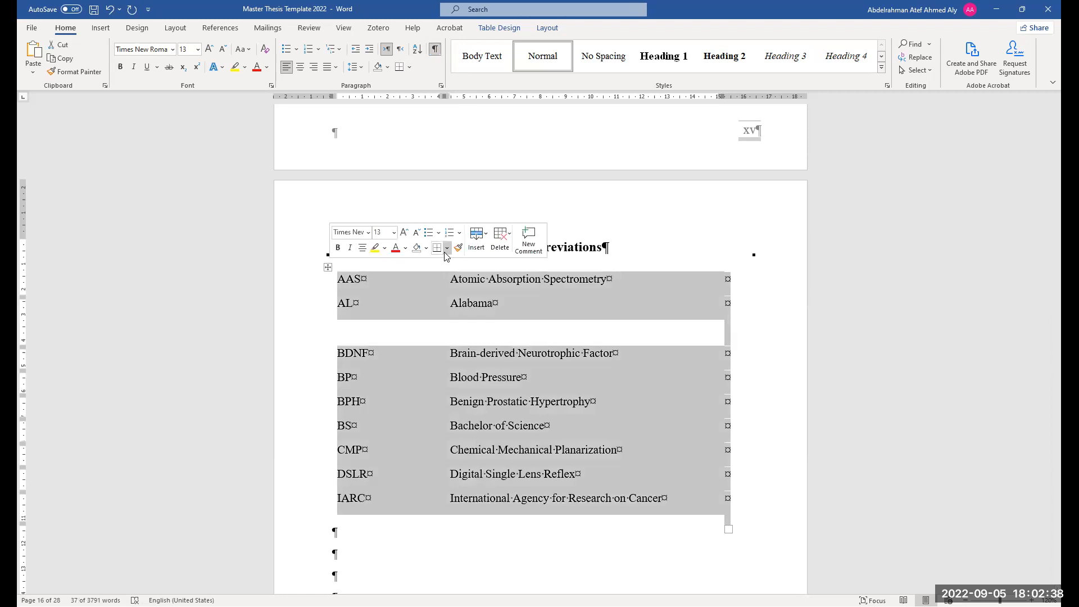
left_click(483, 340)
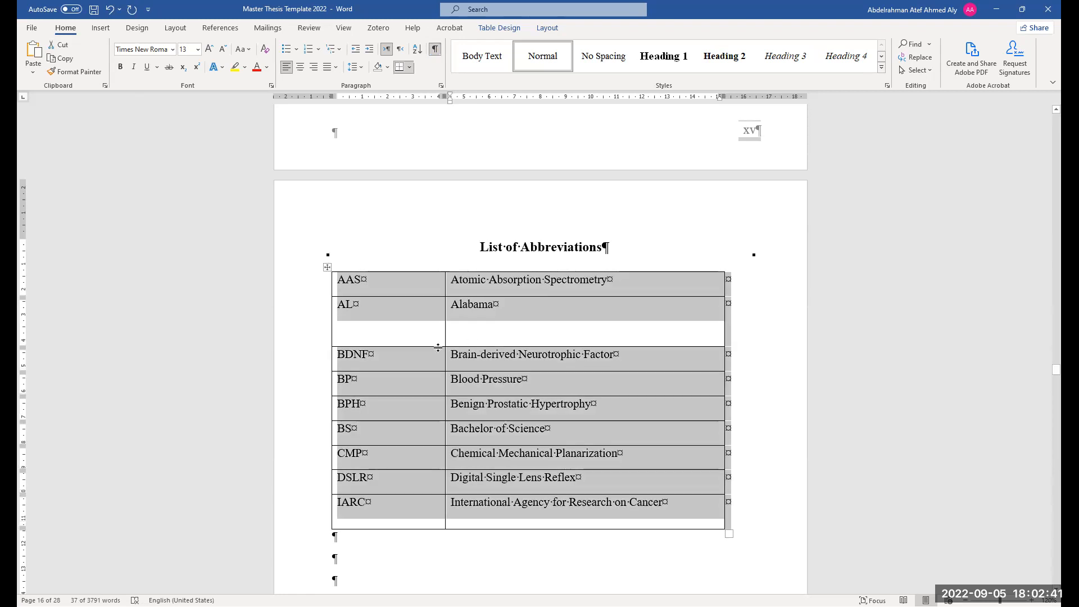
Remove the blank row between the AL and BDNF entries of the abbreviations table
left_click_drag(433, 328, 434, 322)
scroll(450, 467, "down", 1)
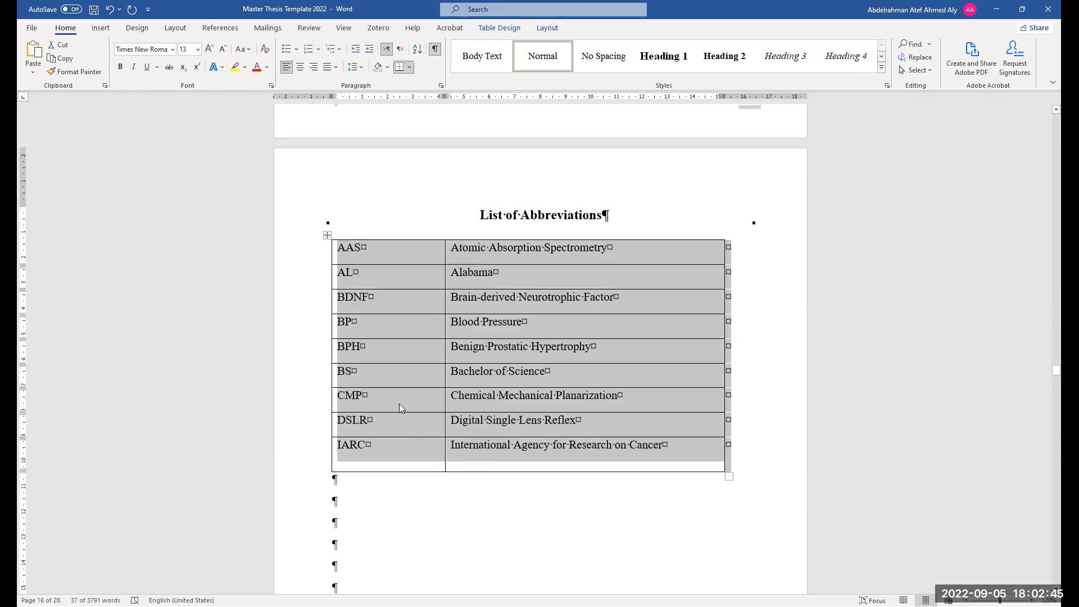
Insert a row below IARC with the abbreviation WHO and the description Worldfdnfjdkfjkd
left_click(419, 462)
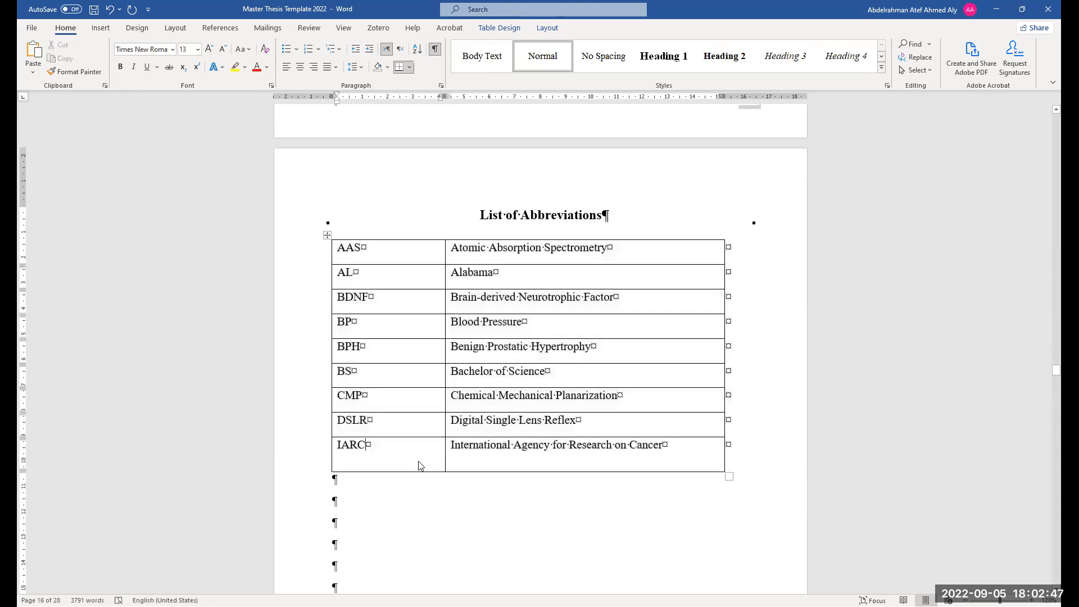
right_click(421, 464)
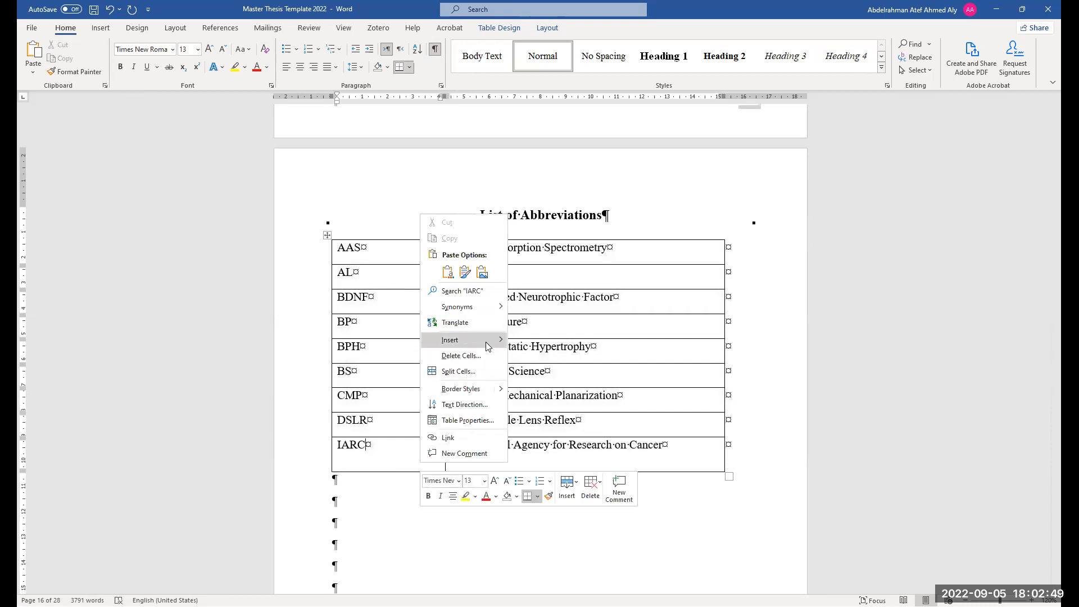
mouse_move(487, 344)
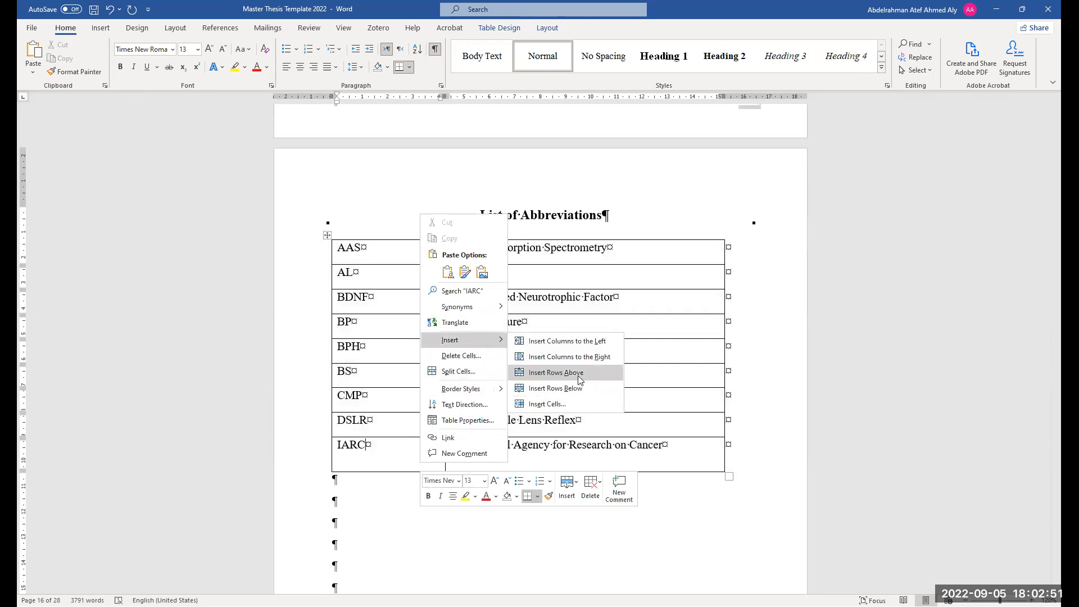
key("Return")
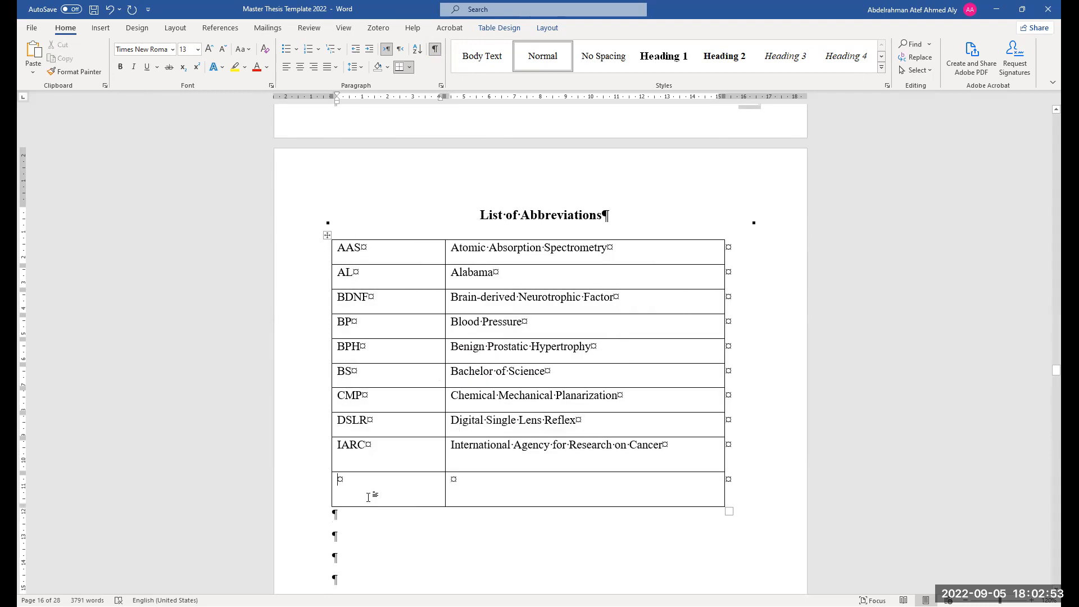
type("WHO")
left_click(486, 494)
type("World")
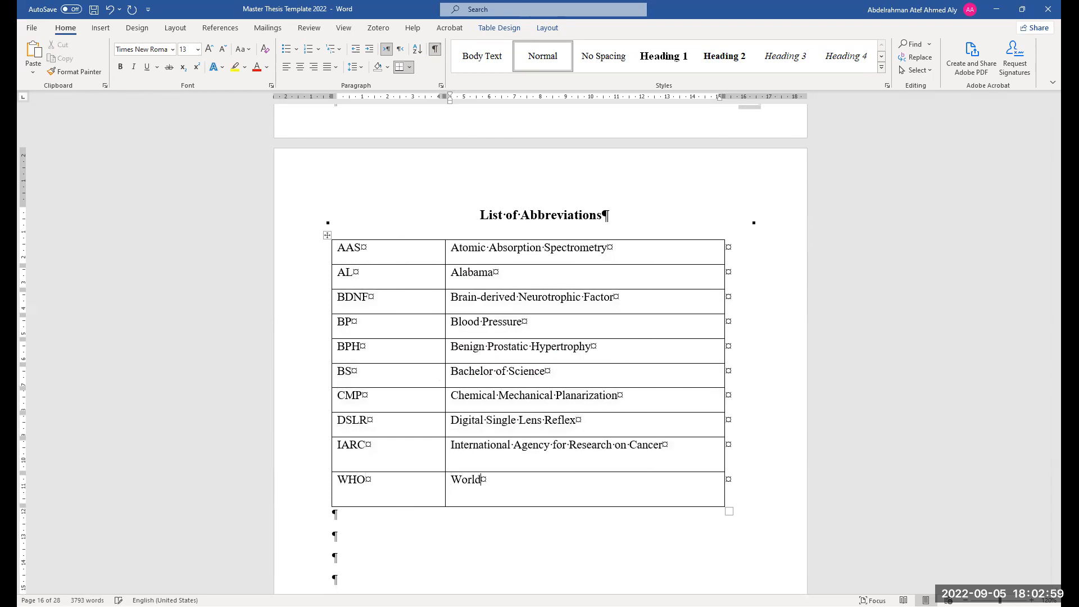
type("fdnfjdkfjkd")
Scroll through the Table of Contents, List of Tables, List of Figures and List of Abbreviations pages to review them
scroll(541, 310, "down", 1)
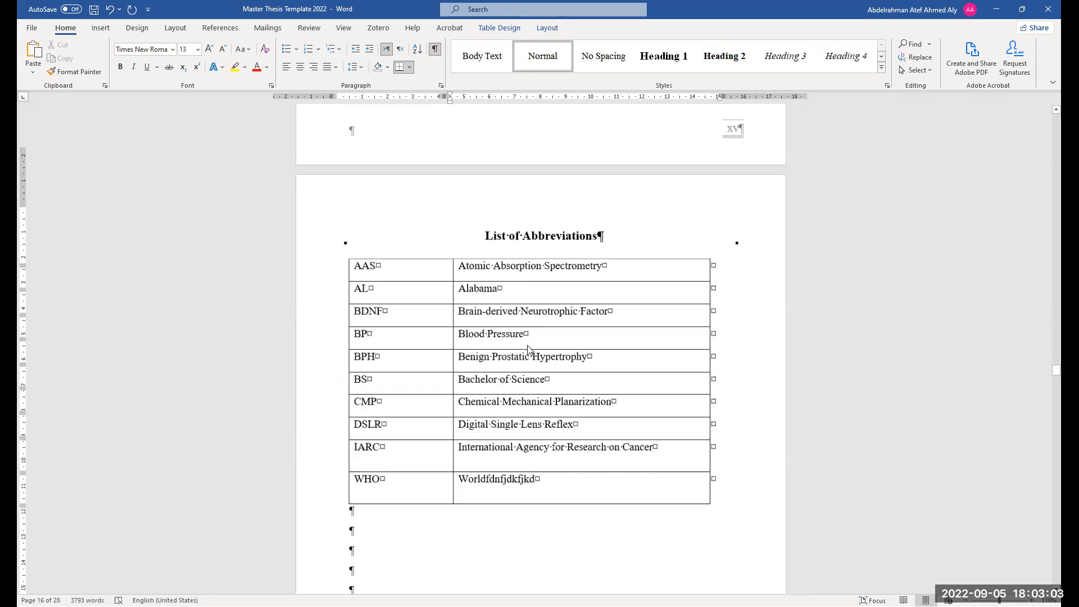
scroll(534, 369, "down", 5)
scroll(463, 364, "down", 3)
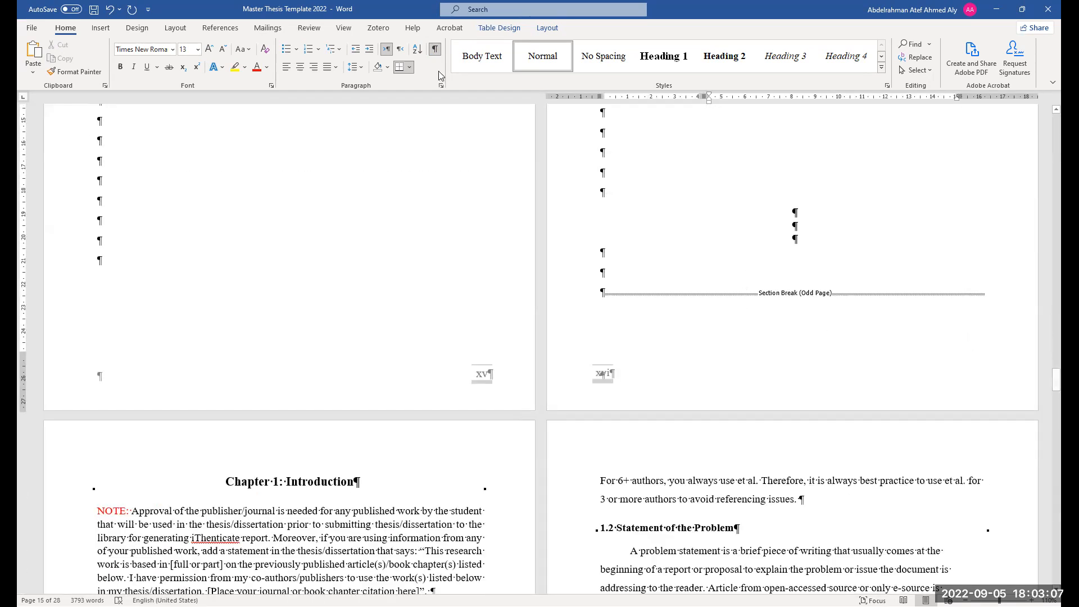
left_click(435, 48)
left_click(435, 49)
scroll(327, 391, "down", 4)
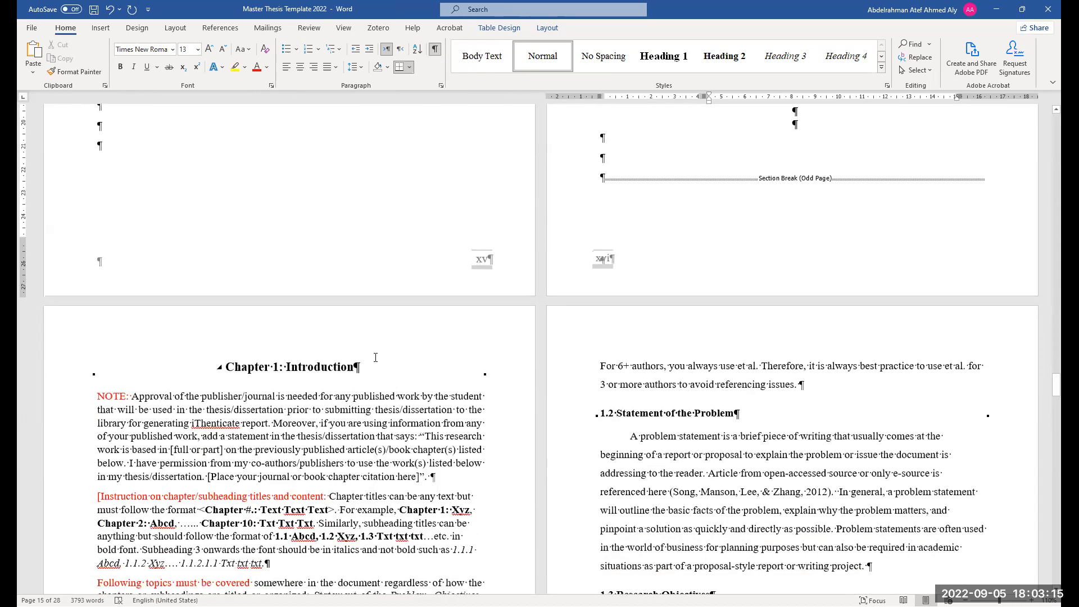
scroll(375, 358, "up", 9)
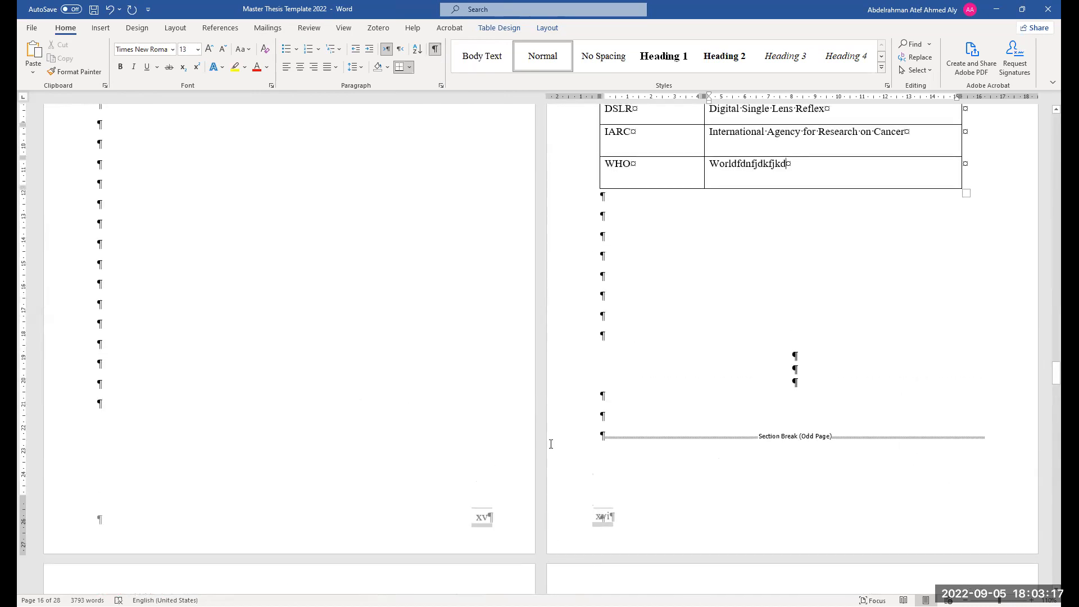
scroll(551, 444, "up", 9)
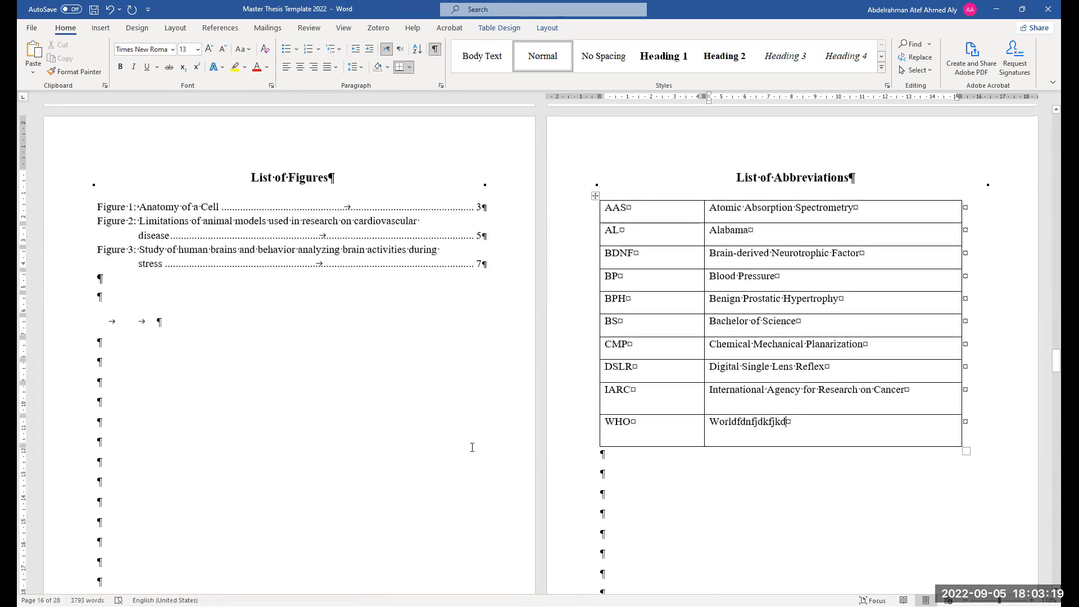
scroll(451, 465, "up", 20)
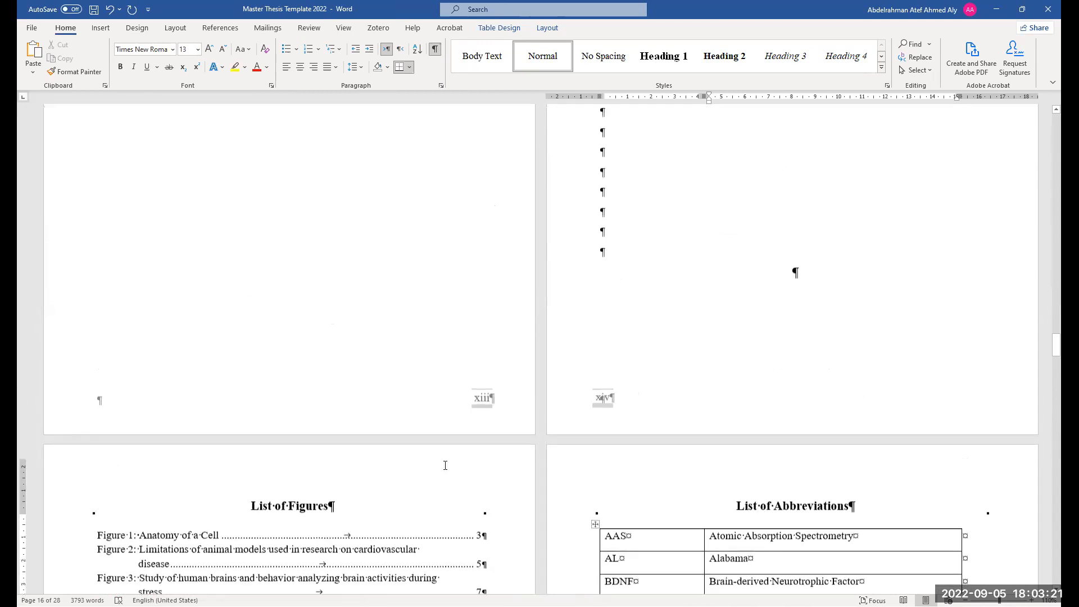
scroll(448, 461, "up", 17)
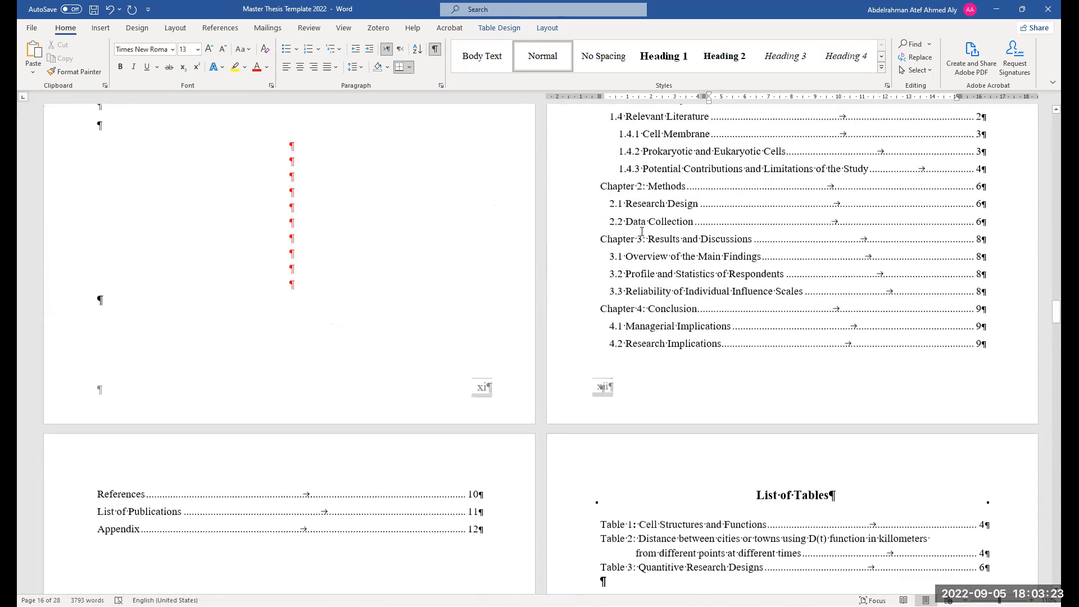
scroll(670, 214, "up", 4)
scroll(731, 392, "down", 11)
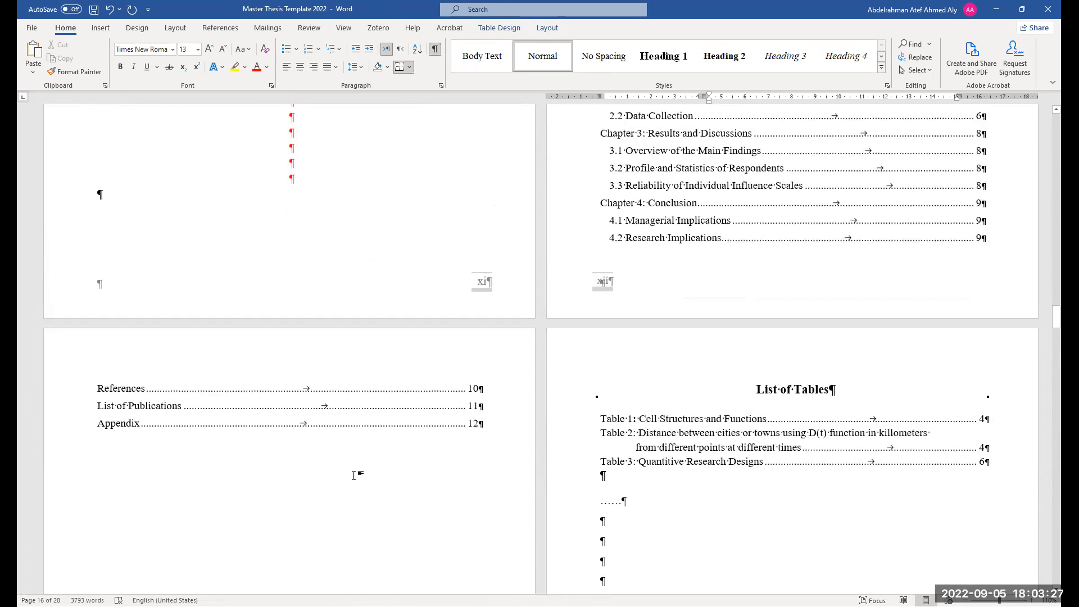
scroll(354, 476, "down", 20)
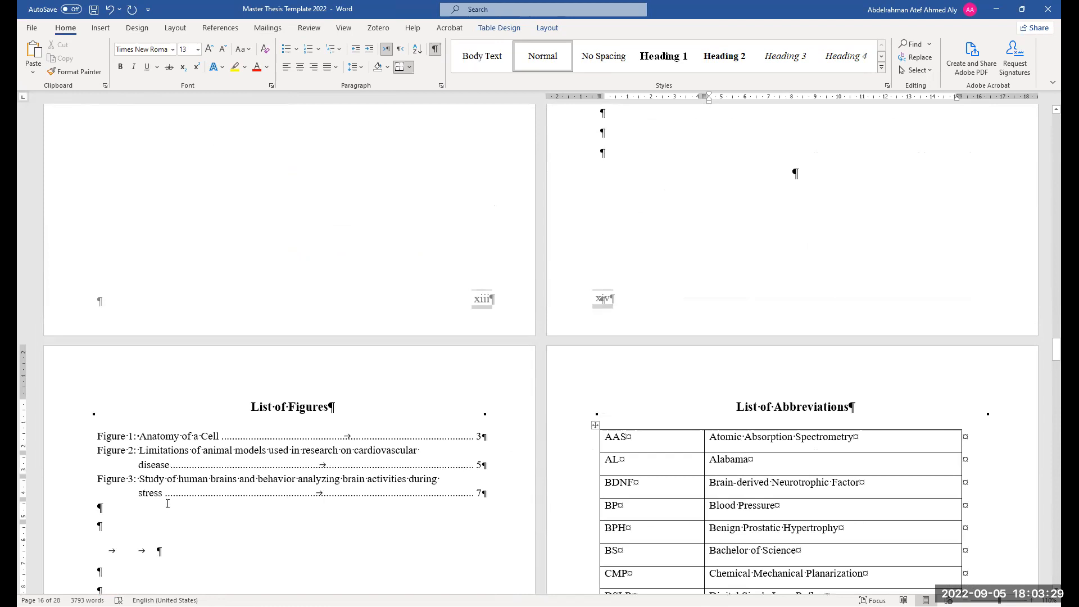
Review the List of Abbreviations and Table of Contents pages, then follow the 1.1 Overview entry to its heading
scroll(252, 491, "down", 6)
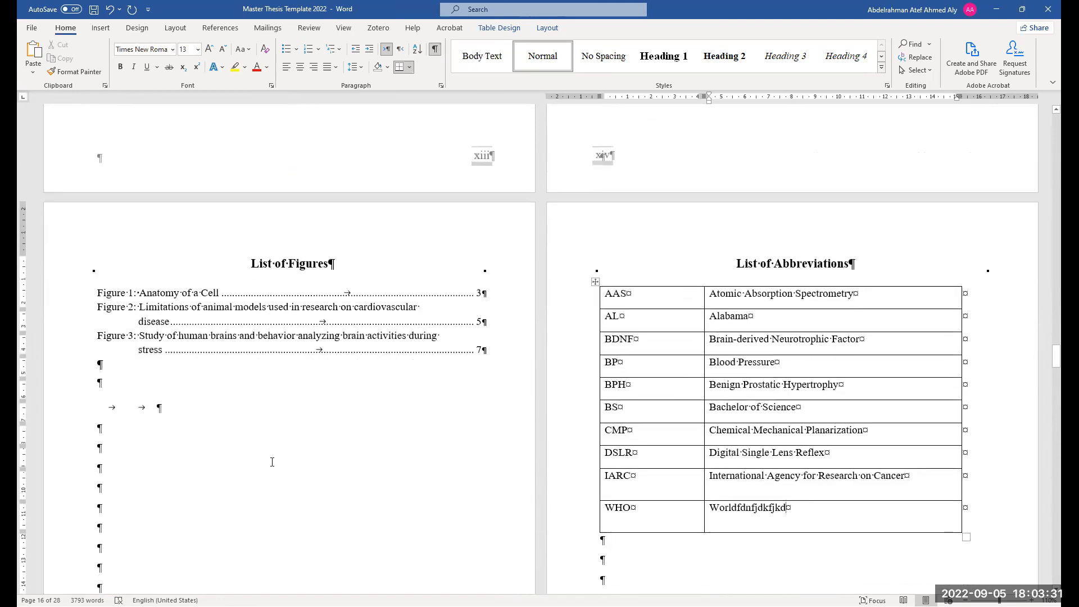
scroll(343, 476, "down", 20)
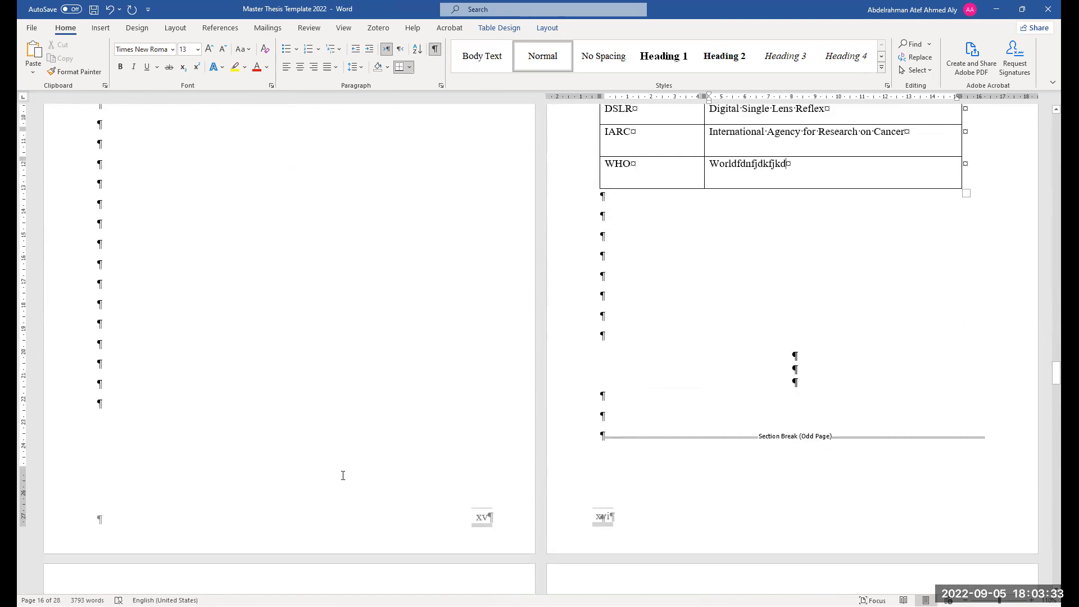
scroll(634, 405, "up", 20)
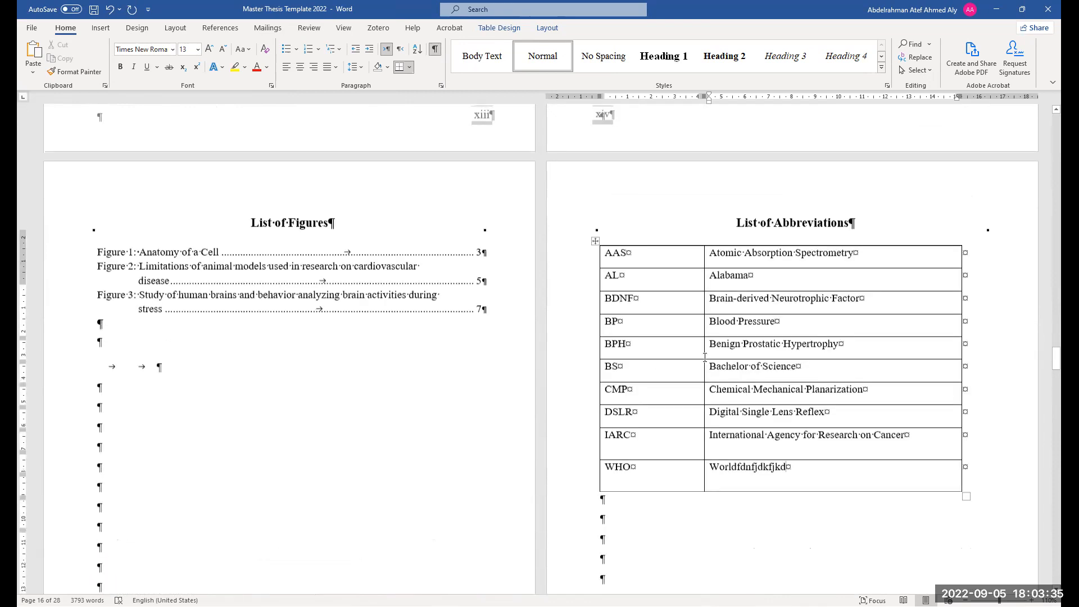
scroll(683, 330, "up", 15)
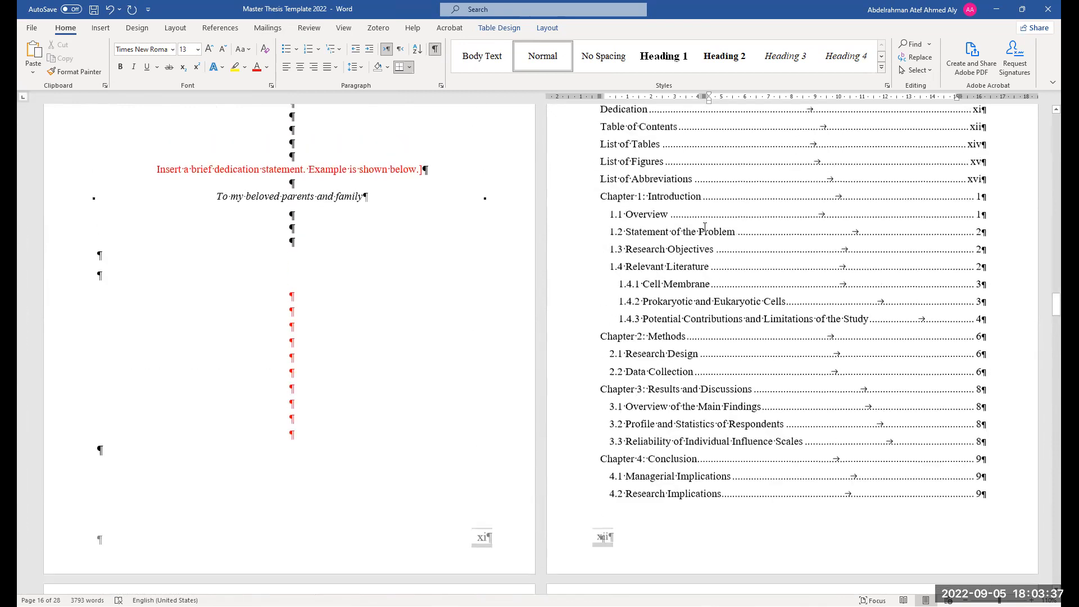
scroll(777, 142, "up", 3)
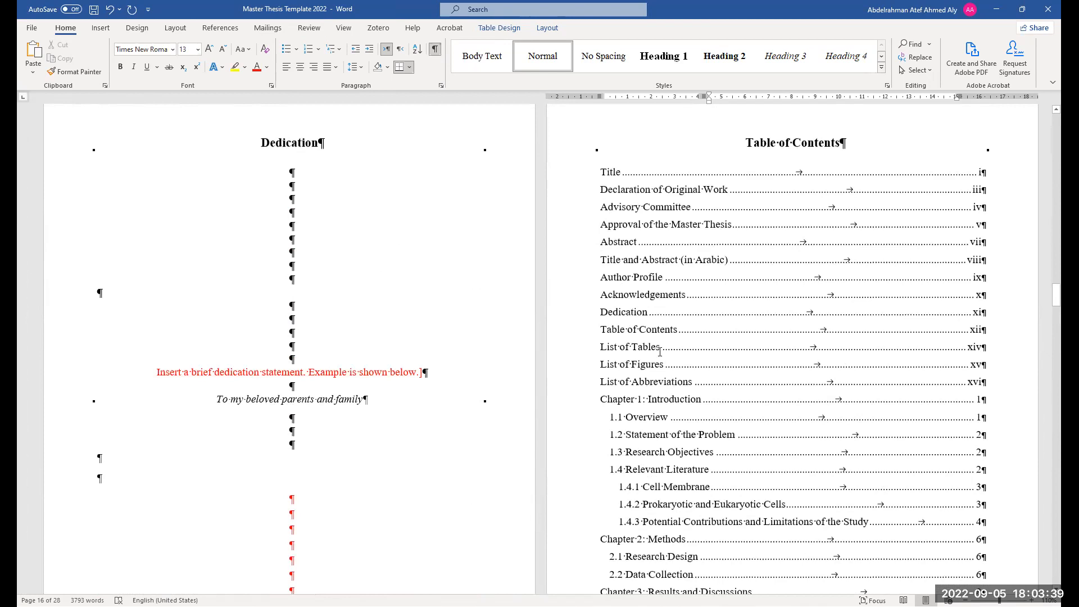
scroll(660, 351, "down", 2)
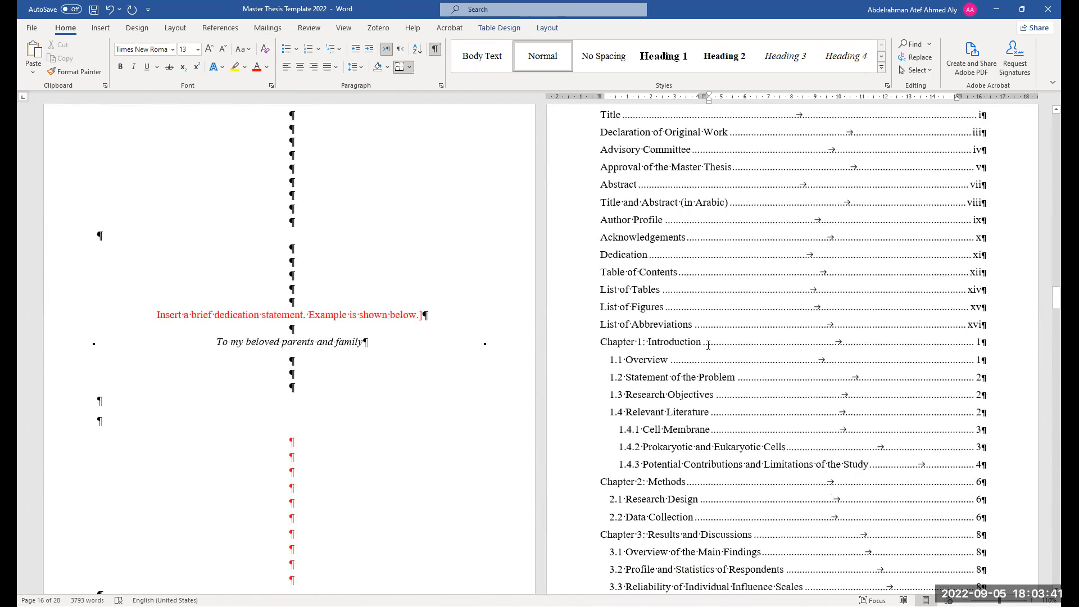
left_click(602, 341)
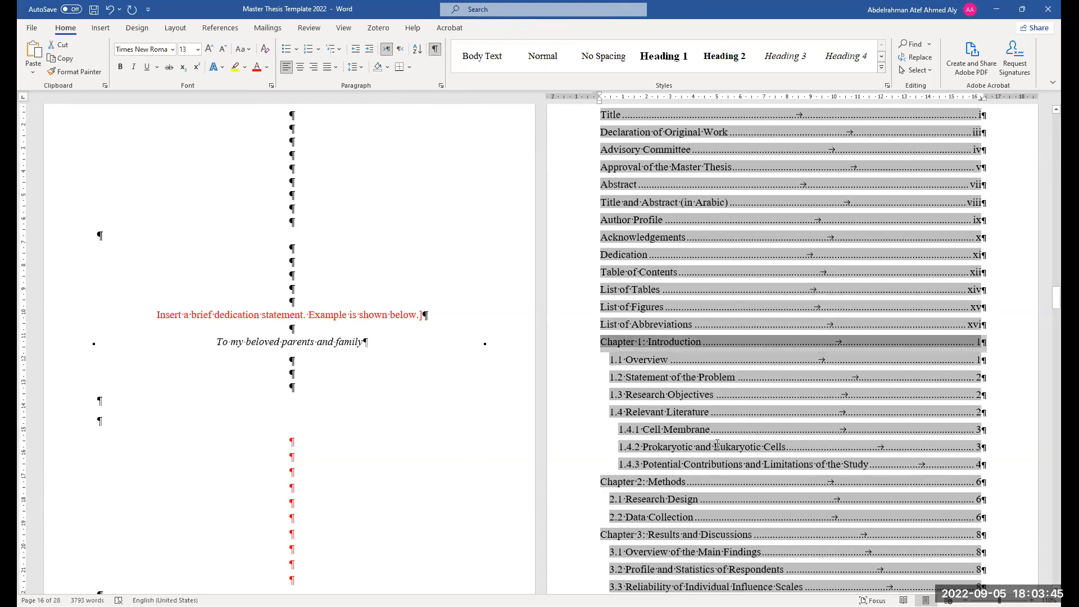
left_click(713, 411)
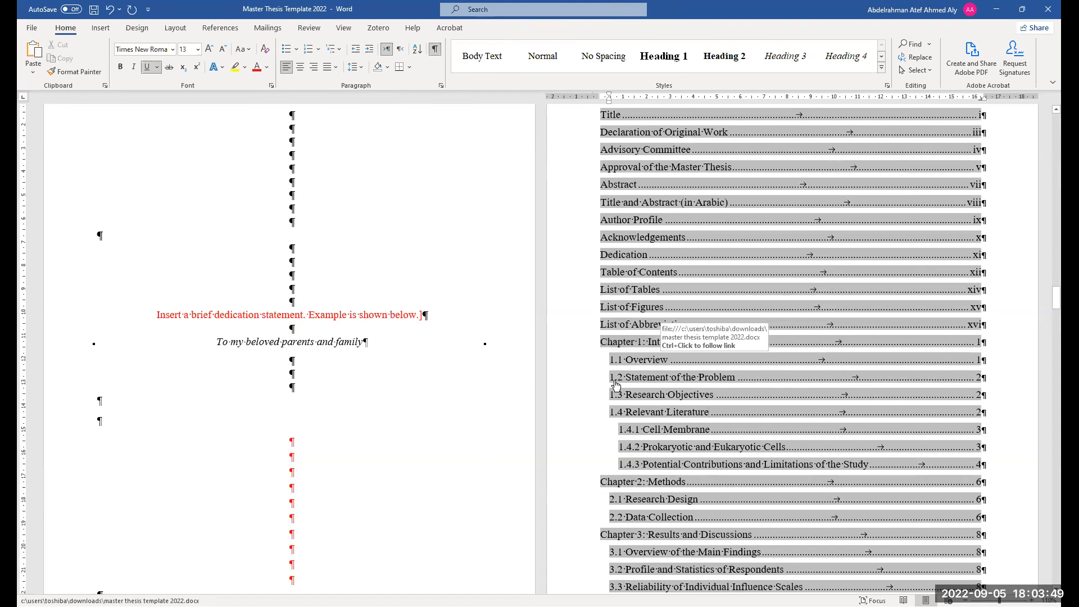
scroll(457, 351, "up", 7)
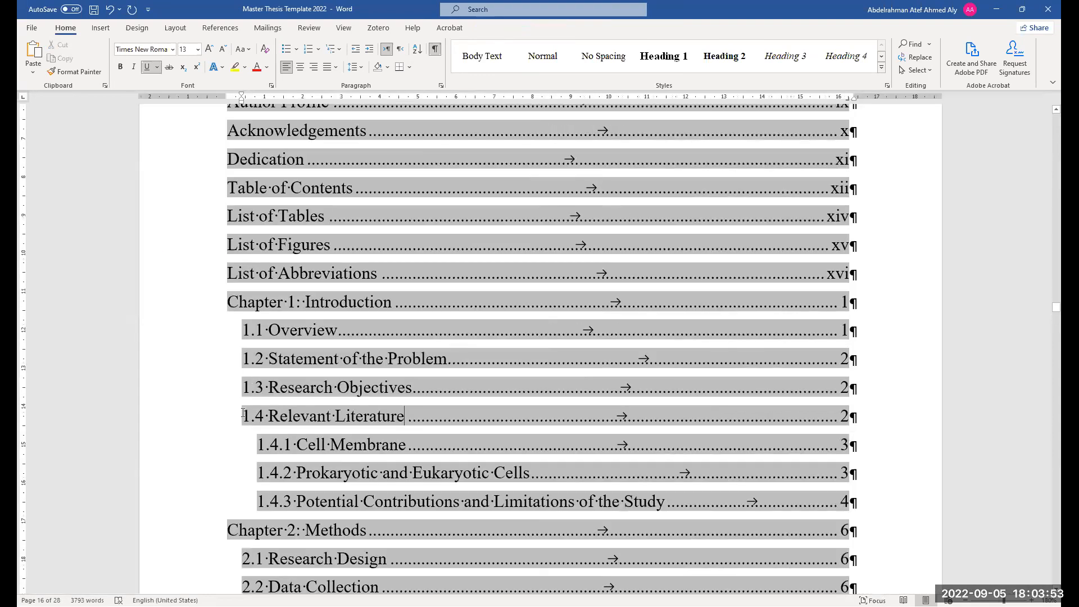
left_click(247, 337, "shift")
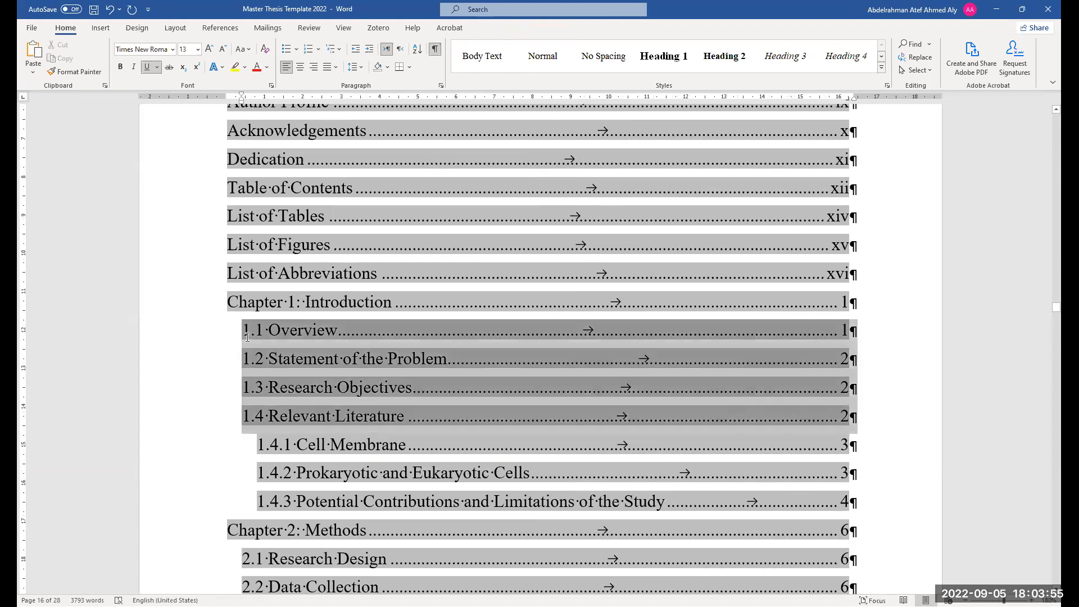
scroll(673, 416, "down", 3)
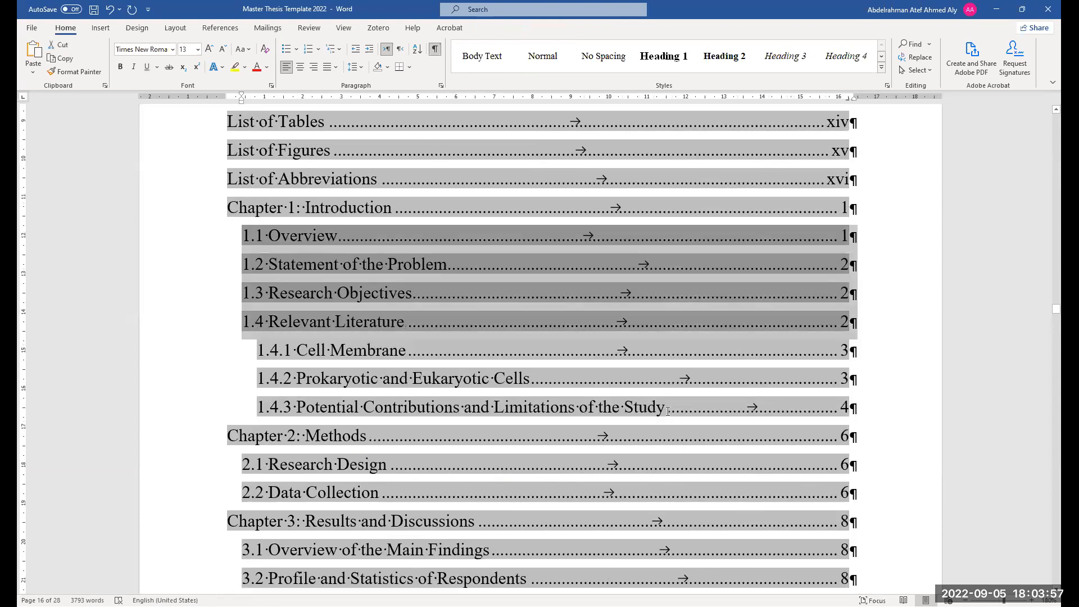
triple_click(268, 357)
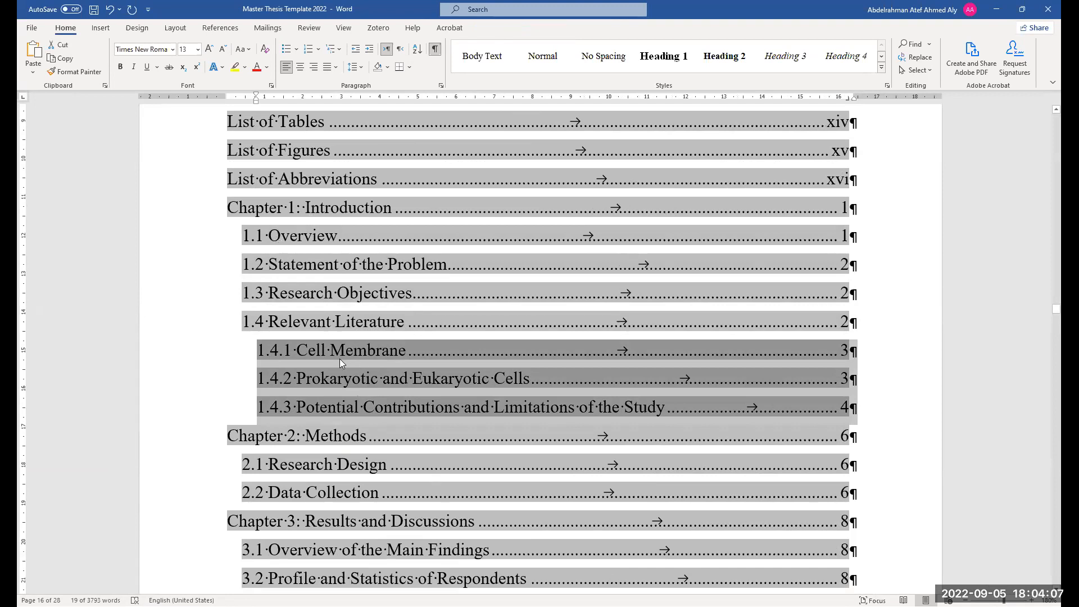
right_click(387, 456)
scroll(347, 459, "down", 2)
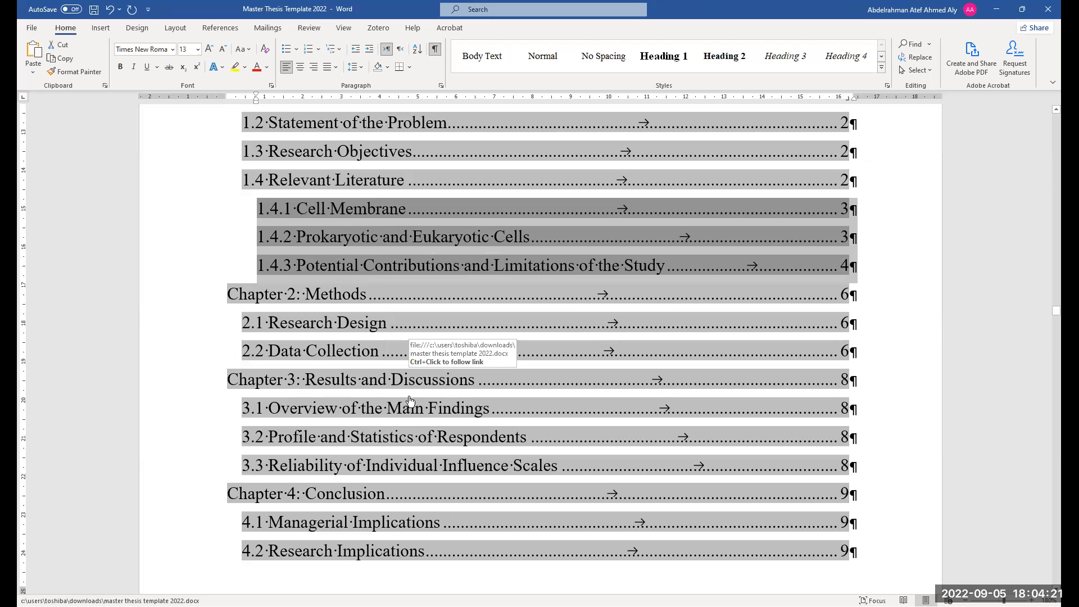
scroll(411, 401, "down", 5)
left_click(478, 409)
scroll(478, 408, "down", 1)
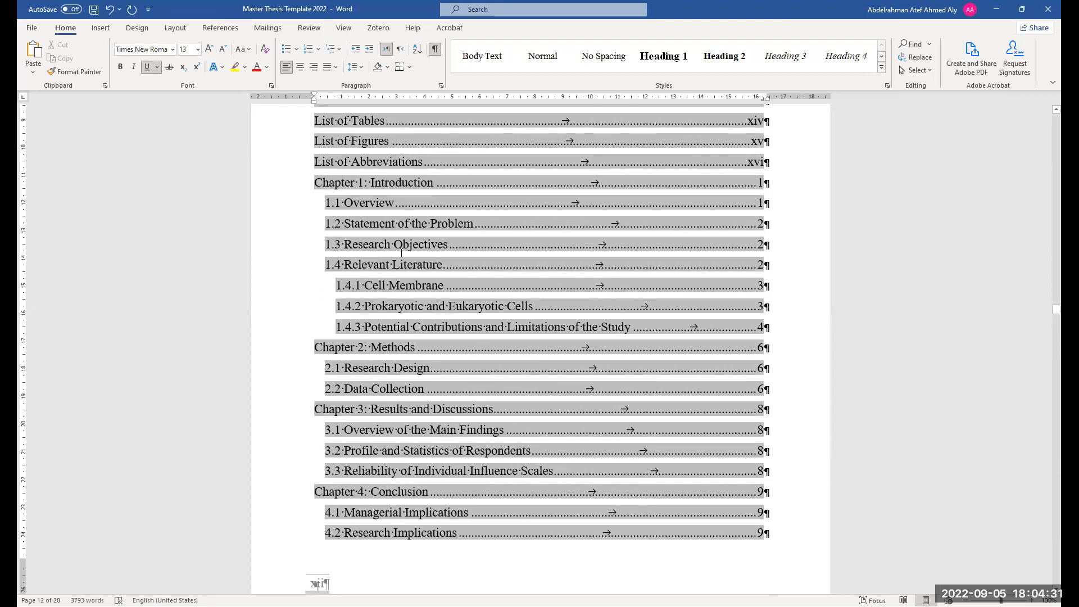
scroll(402, 253, "down", 1)
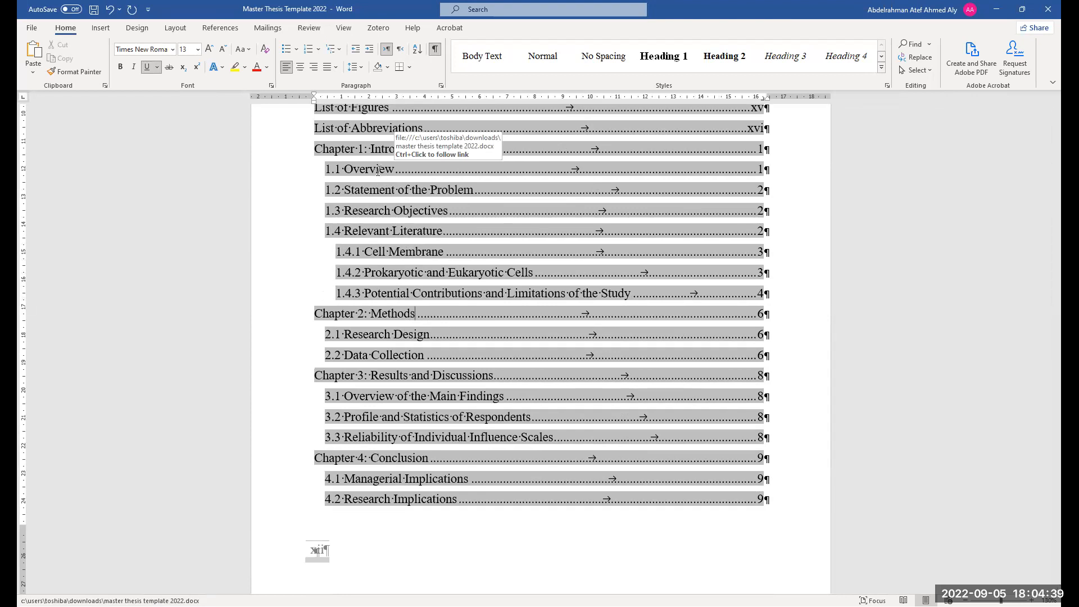
left_click(380, 175, "ctrl")
Rename the 1.1 heading to Overview of My Work
scroll(414, 405, "up", 5)
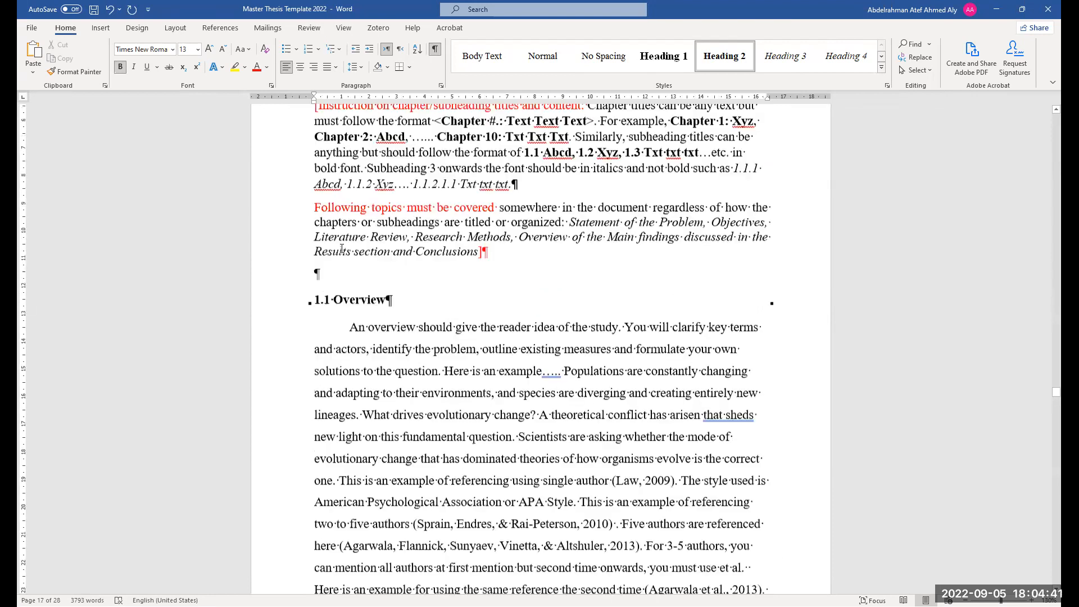
scroll(331, 445, "down", 2)
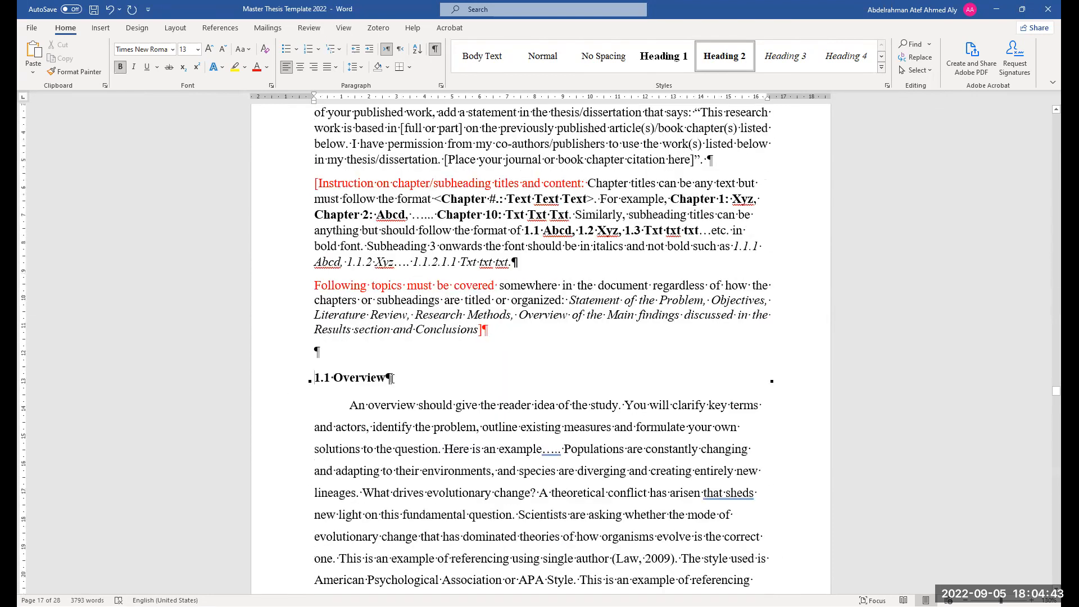
double_click(341, 384)
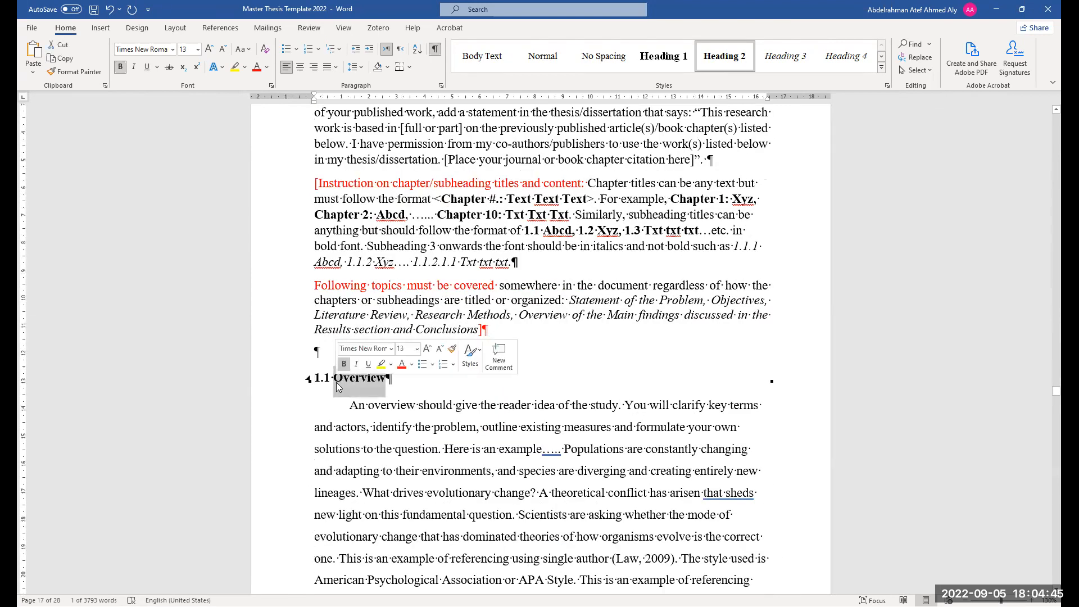
left_click(406, 377)
type("of ")
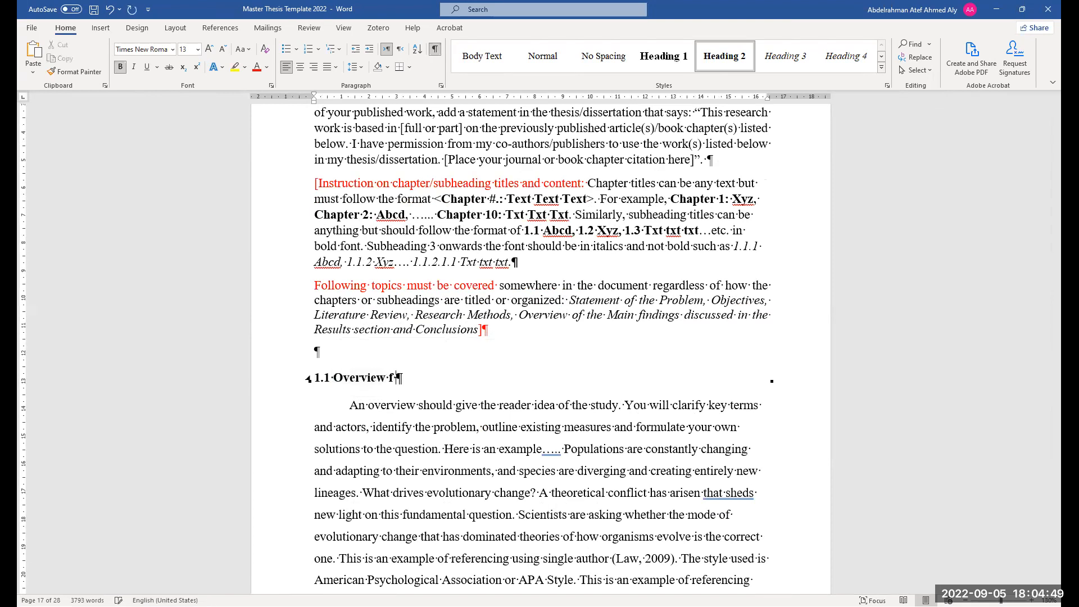
type("my work")
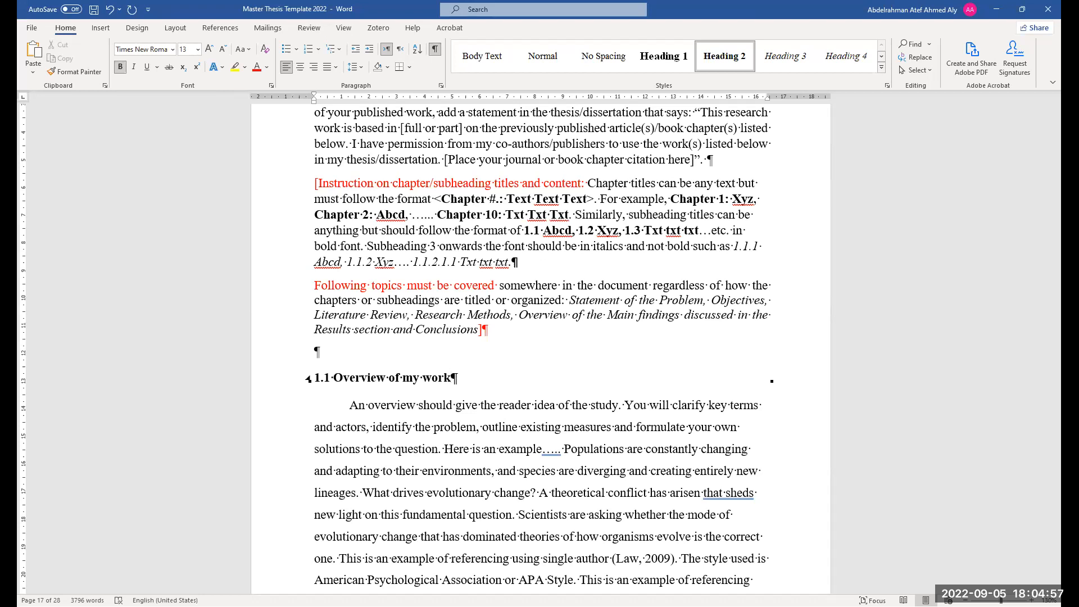
key("BackSpace")
key("BackSpace")
key("BackSpace")
key("BackSpace")
key("BackSpace")
key("BackSpace")
key("BackSpace")
type("My W")
key("Tab")
type("o")
key("BackSpace")
key("BackSpace")
key("BackSpace")
type("Work")
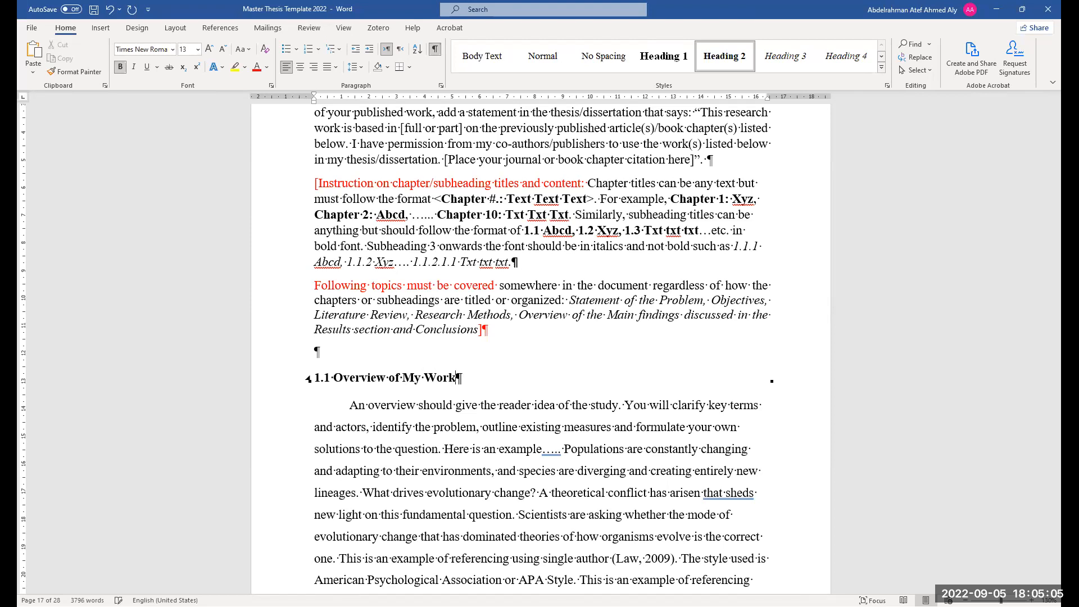
scroll(408, 340, "up", 8, "ctrl")
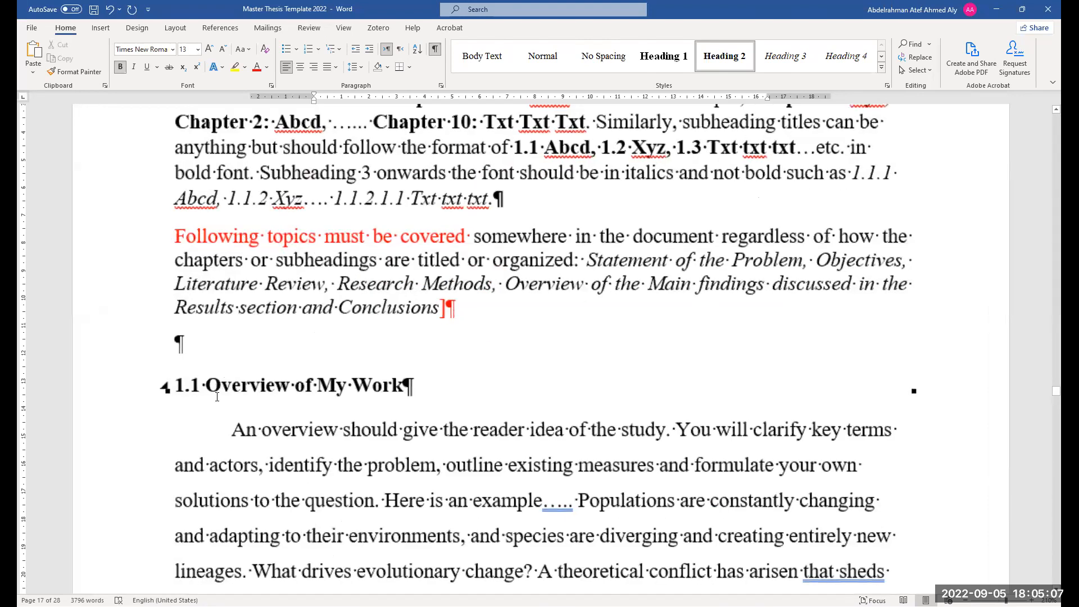
left_click_drag(208, 386, 222, 386)
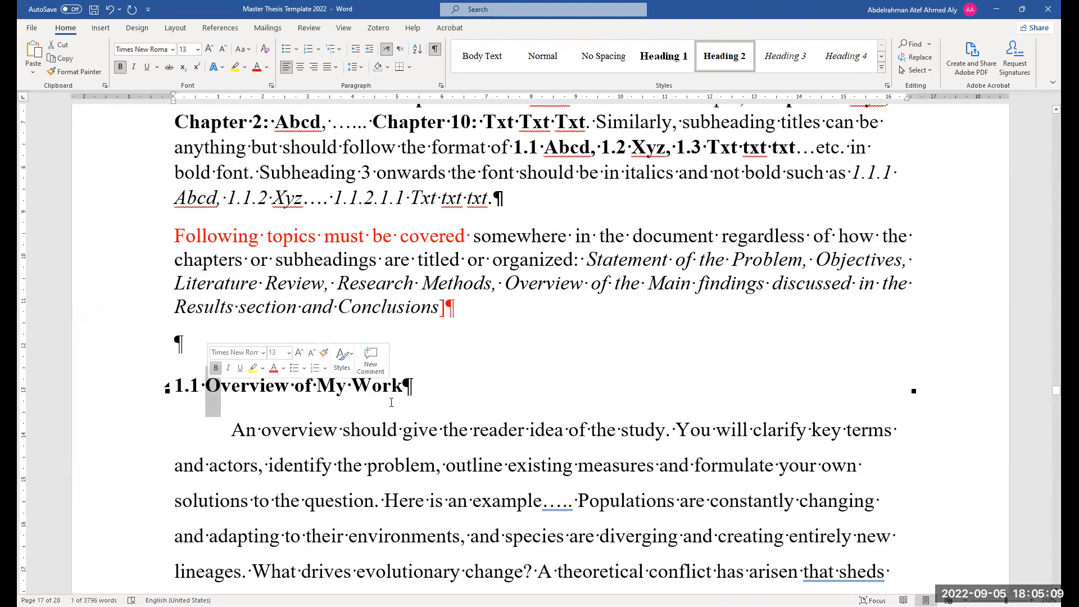
left_click_drag(380, 398, 274, 404)
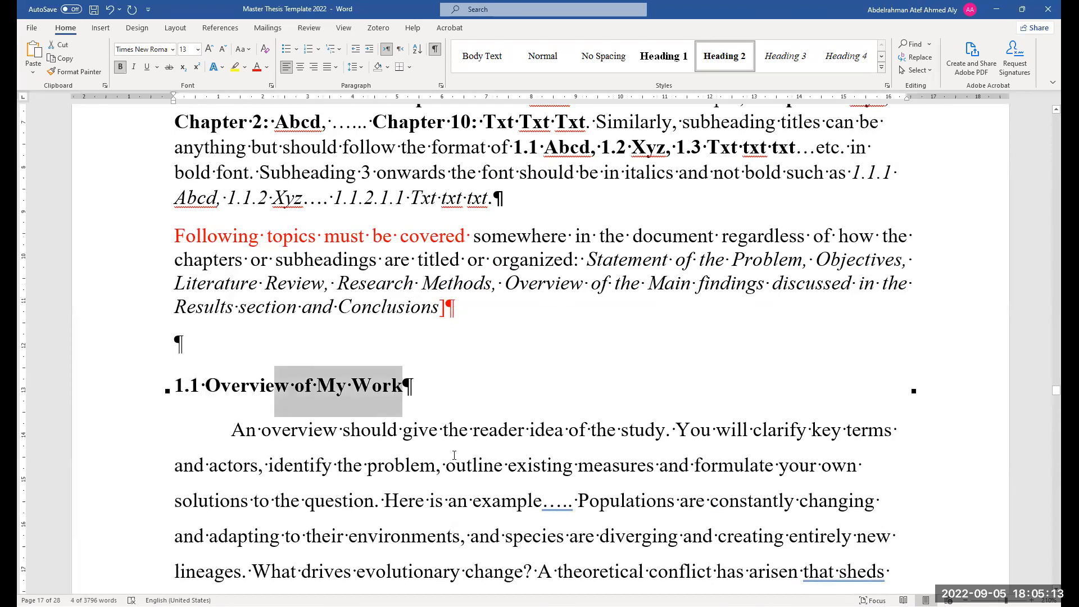
left_click(405, 393)
Update the entire Table of Contents
scroll(326, 444, "up", 2)
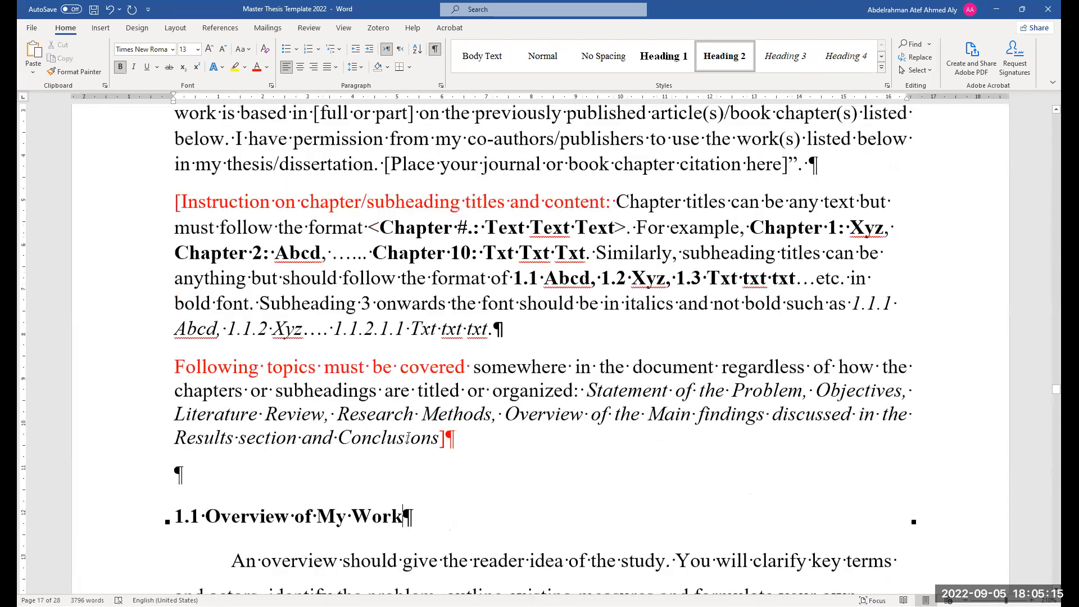
scroll(388, 477, "down", 5, "ctrl")
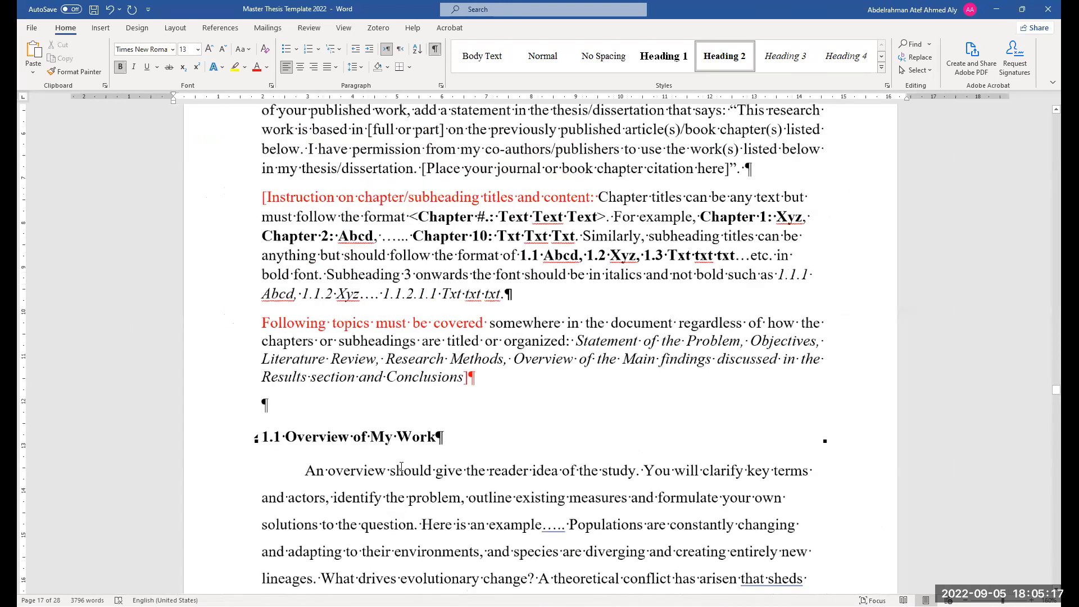
scroll(418, 461, "up", 10)
scroll(417, 461, "up", 15)
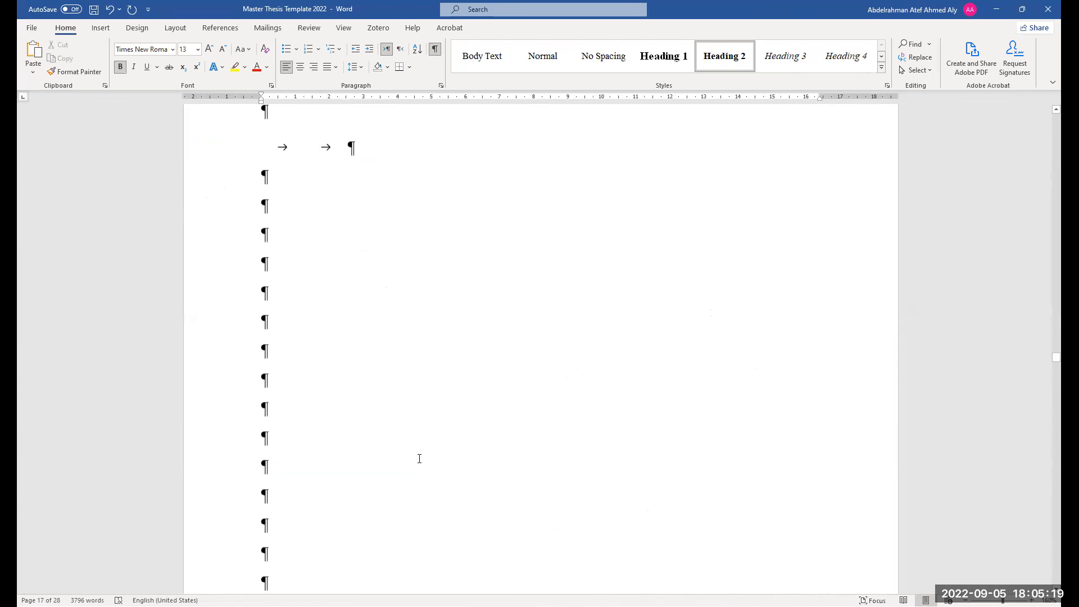
scroll(416, 466, "up", 6)
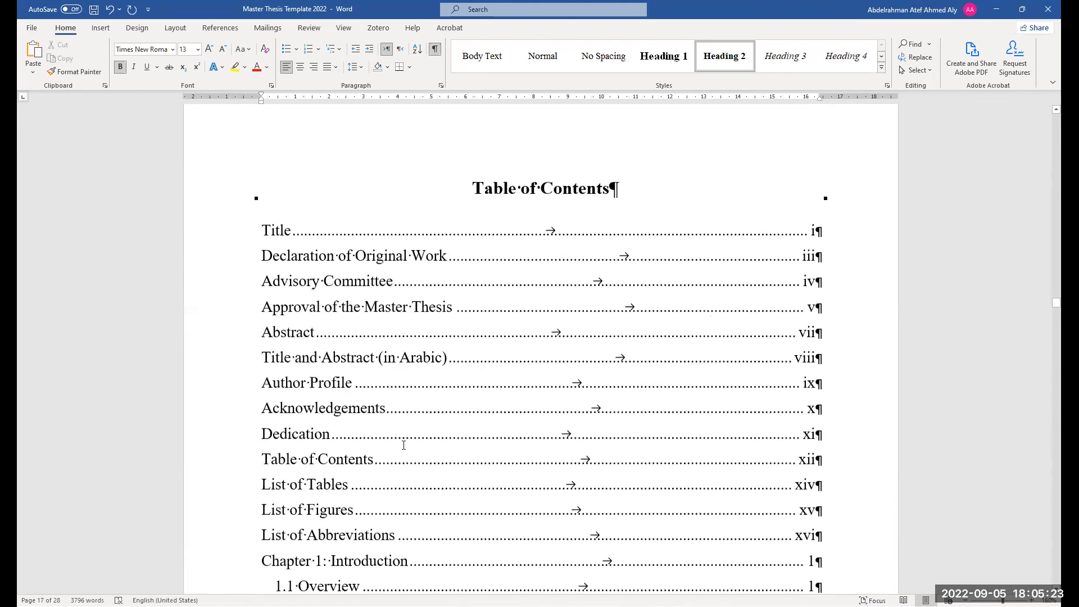
scroll(406, 402, "down", 3)
left_click(420, 360)
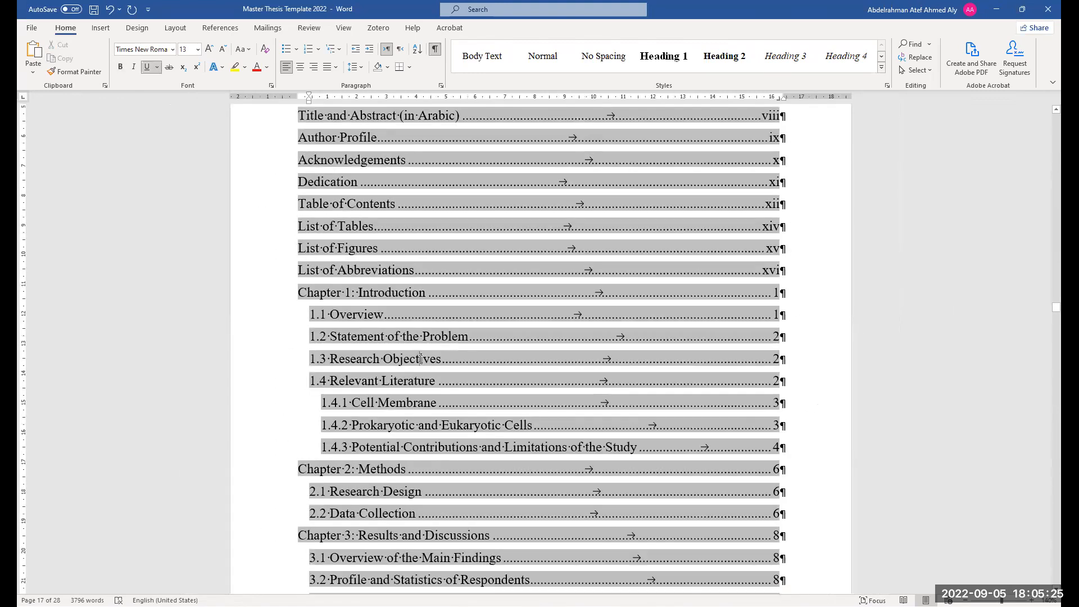
right_click(462, 447)
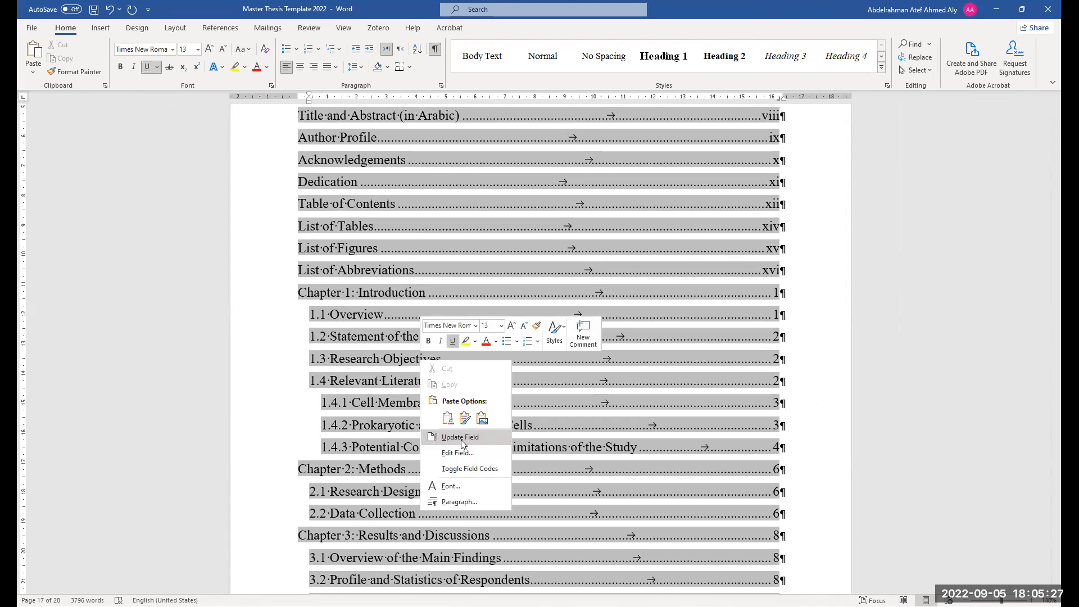
left_click(461, 438)
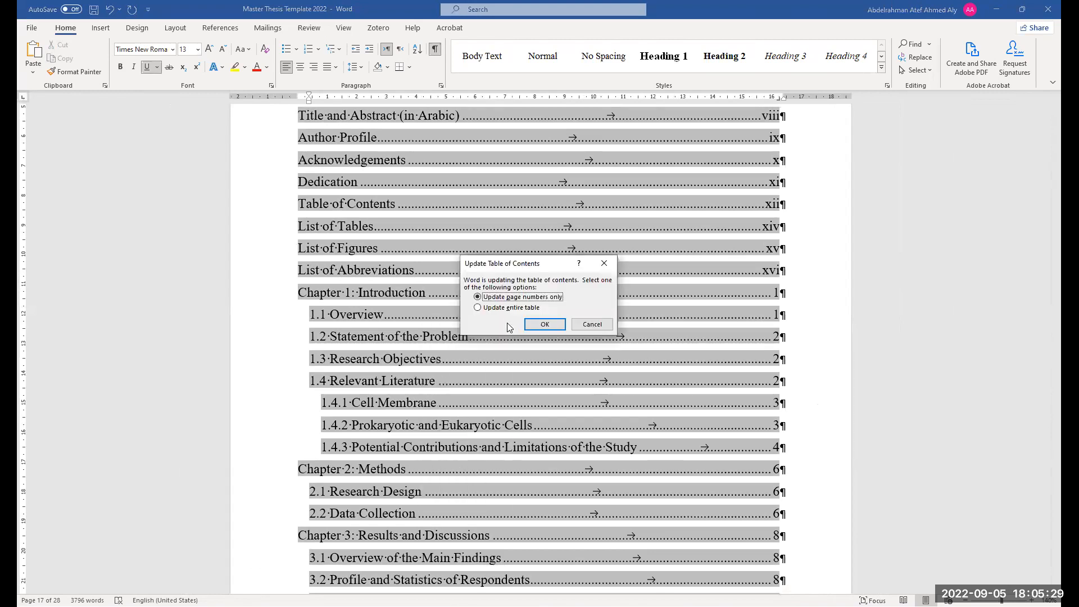
left_click(509, 308)
left_click(541, 326)
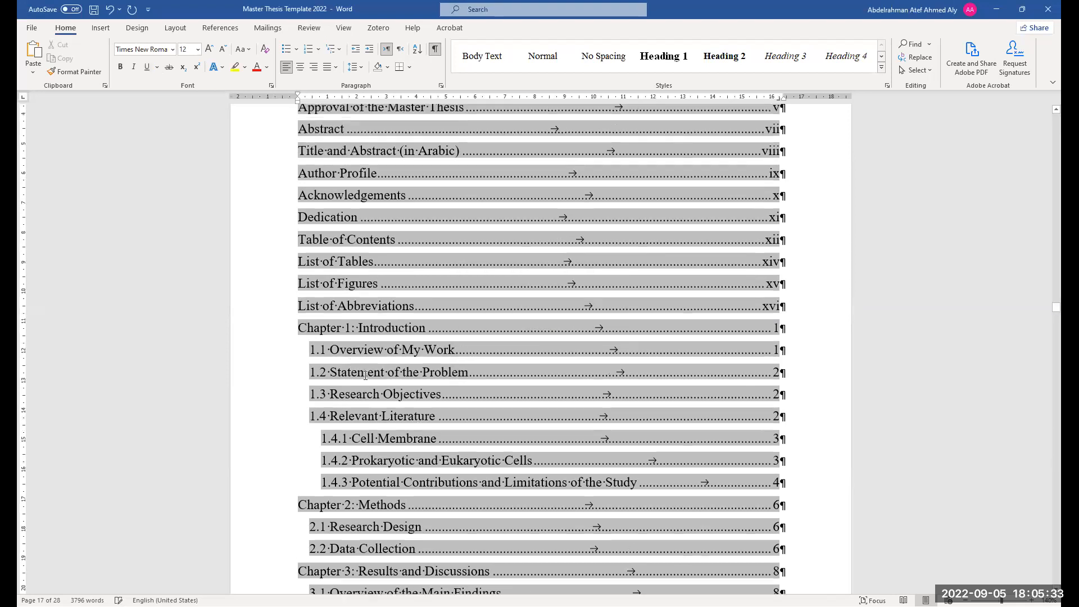
Follow the renamed 1.1 entry from the Table of Contents and scroll through the Chapter 1 text
scroll(393, 445, "up", 4, "ctrl")
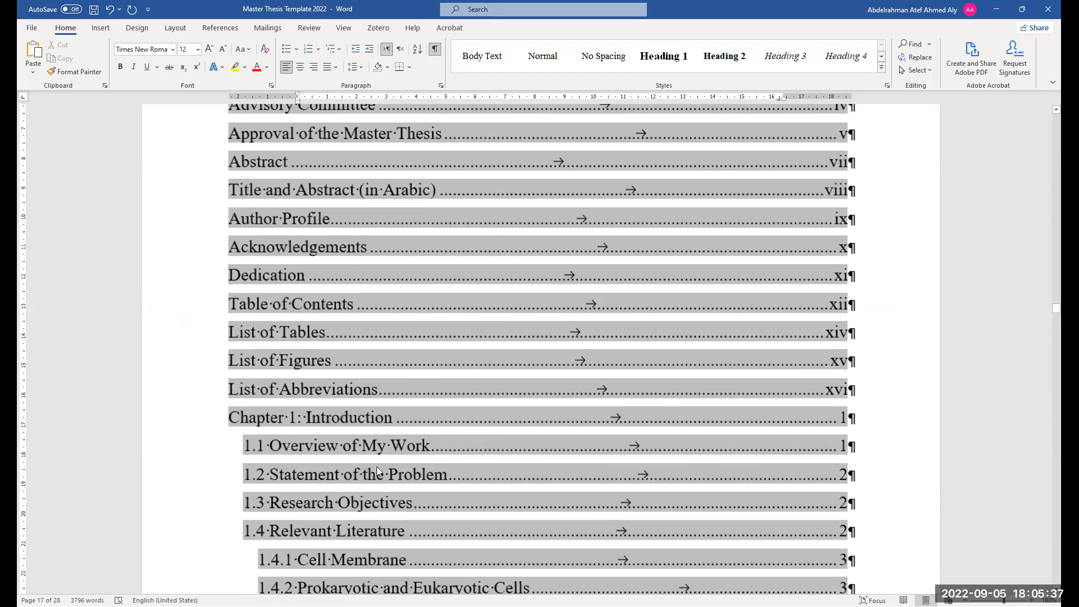
scroll(365, 428, "down", 3)
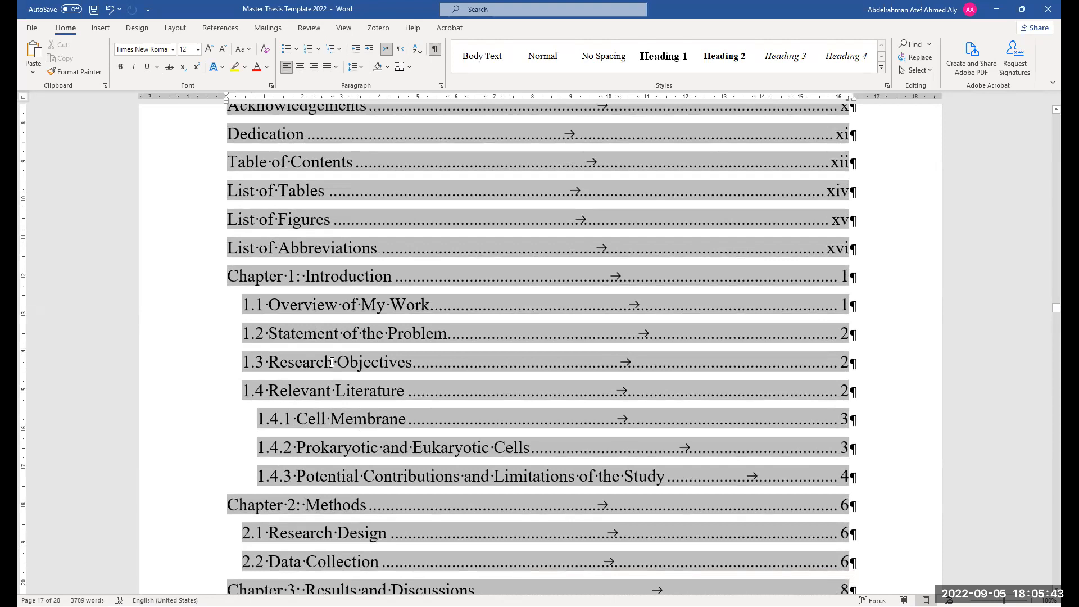
left_click(337, 304, "ctrl")
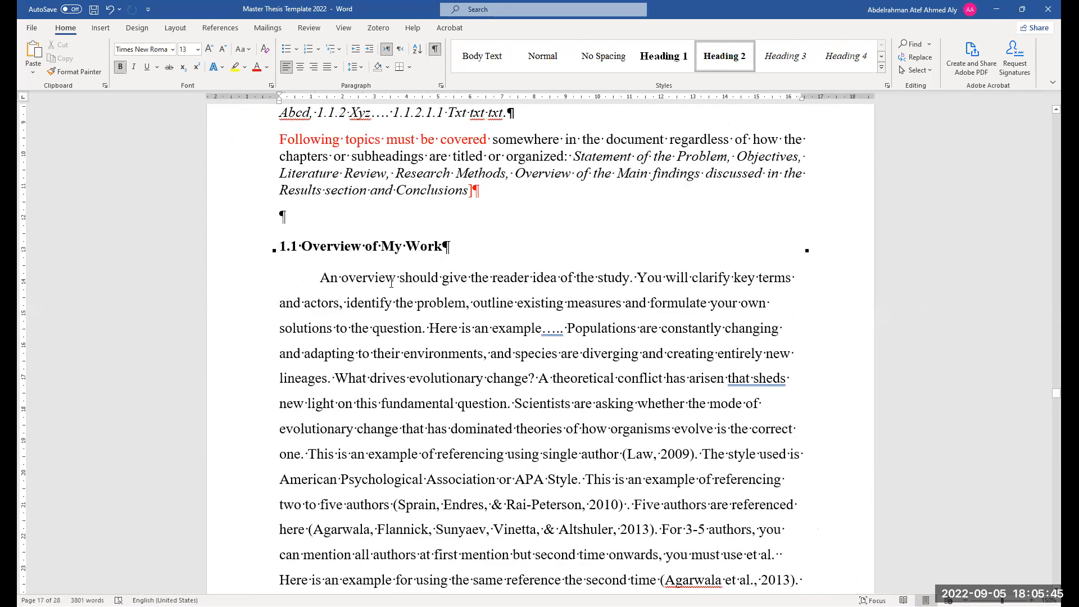
scroll(403, 342, "down", 10)
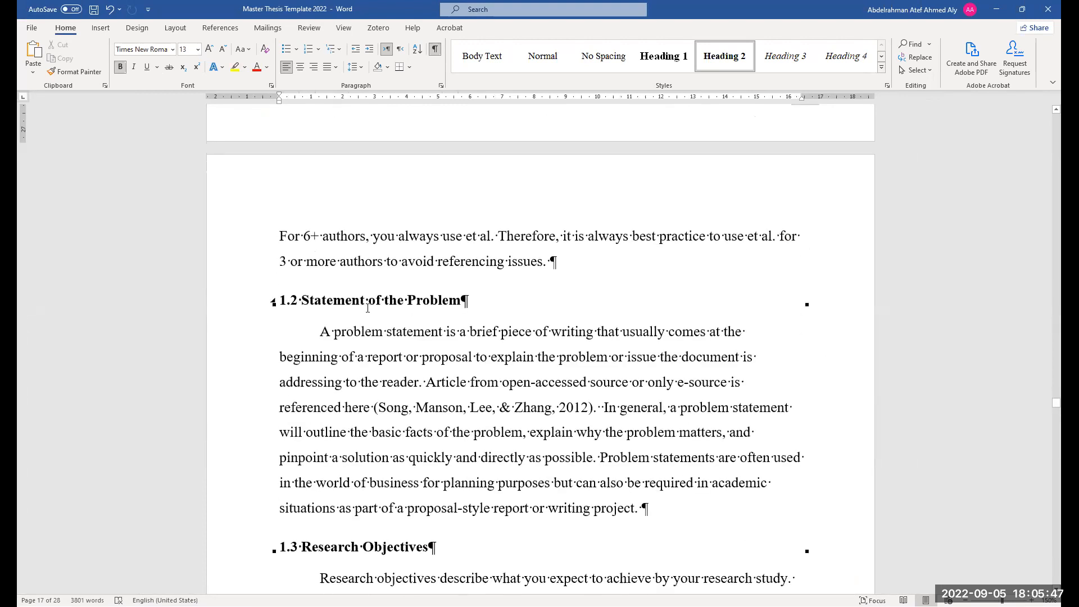
scroll(382, 325, "up", 8)
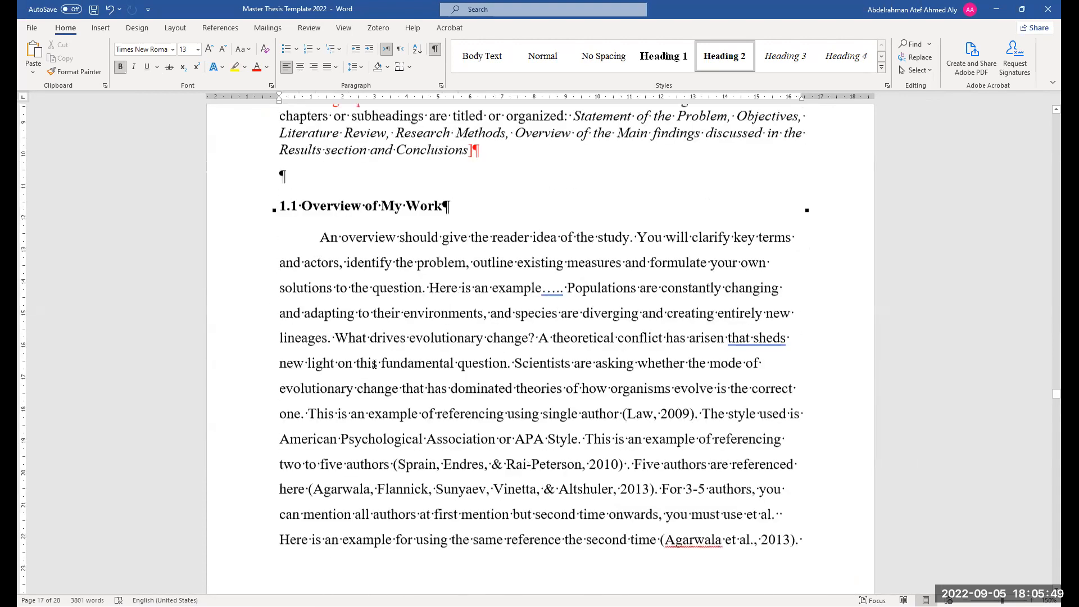
scroll(374, 365, "down", 12)
scroll(375, 368, "down", 15)
scroll(374, 371, "up", 1)
scroll(371, 365, "down", 3)
scroll(365, 371, "up", 4)
scroll(362, 391, "down", 5)
scroll(362, 392, "down", 12)
scroll(540, 320, "down", 13)
Start a left-aligned paragraph below the Figure 2 caption and enter 1.5 as a new heading number
left_click(566, 322)
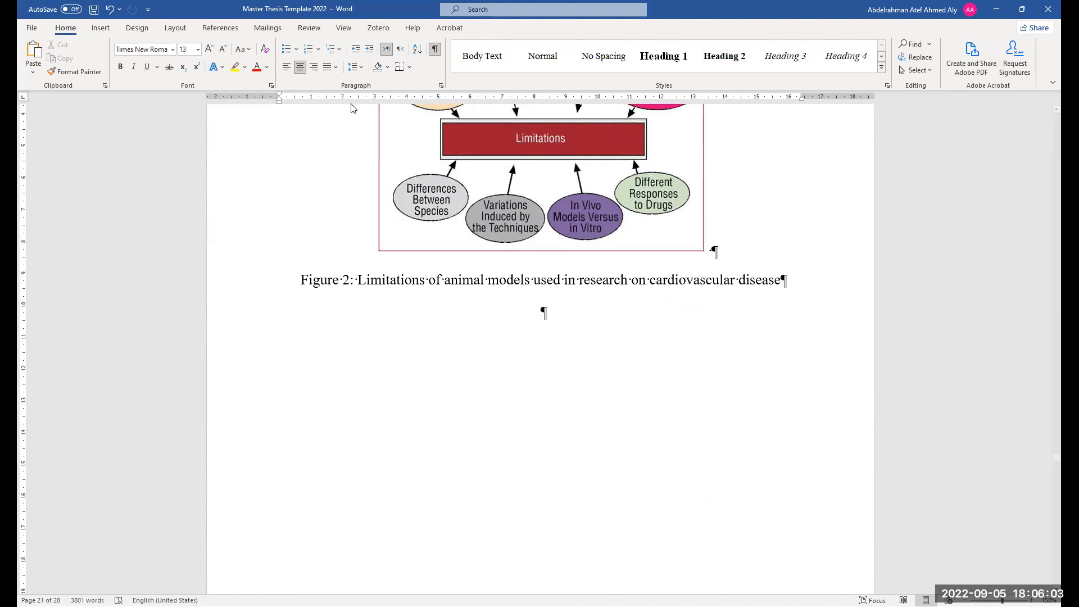
left_click(286, 67)
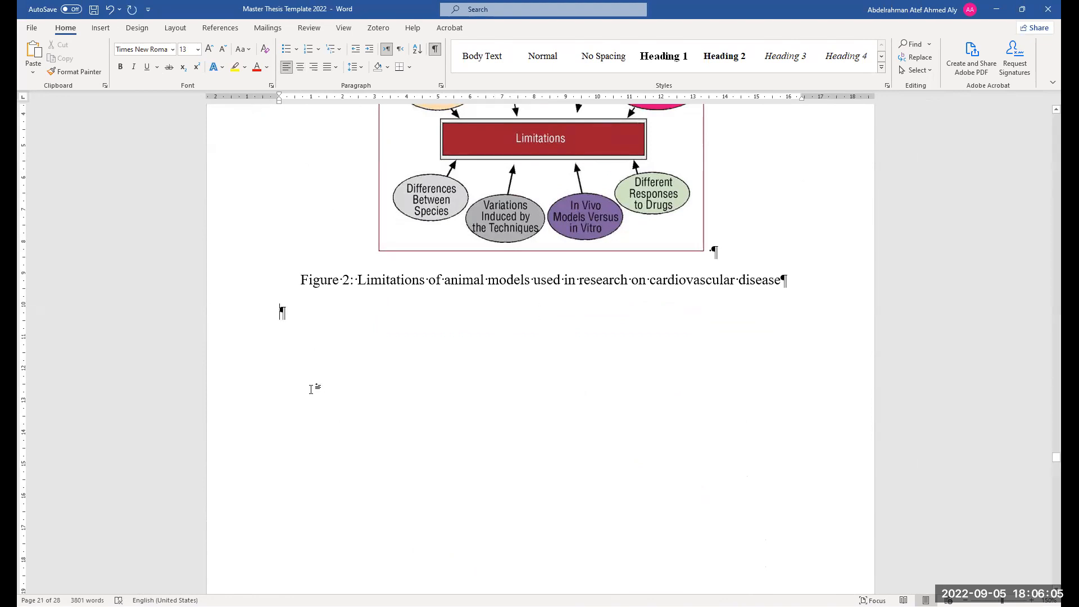
type("1.5")
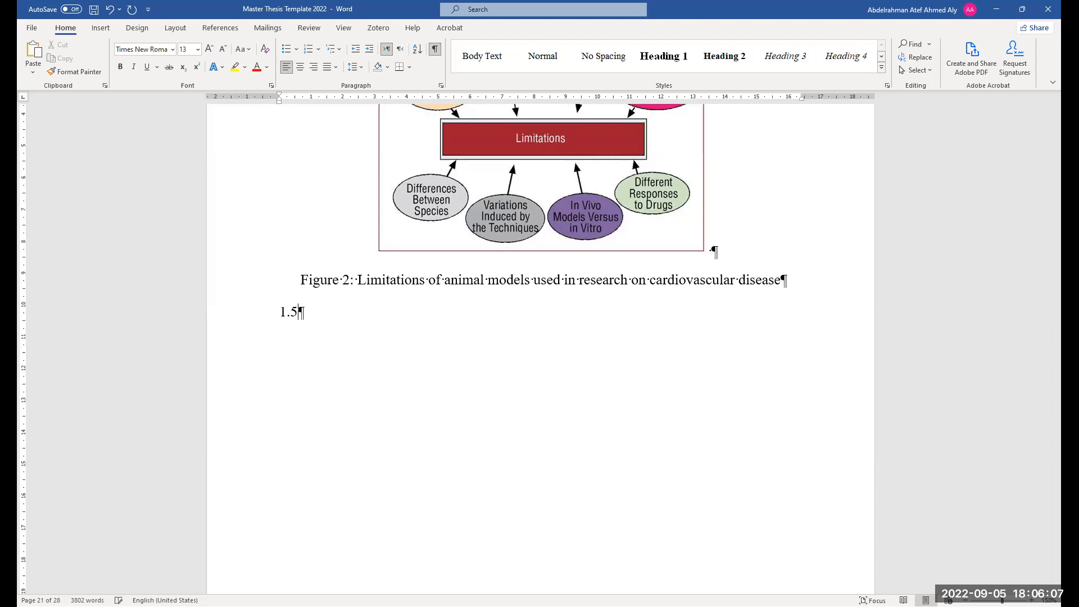
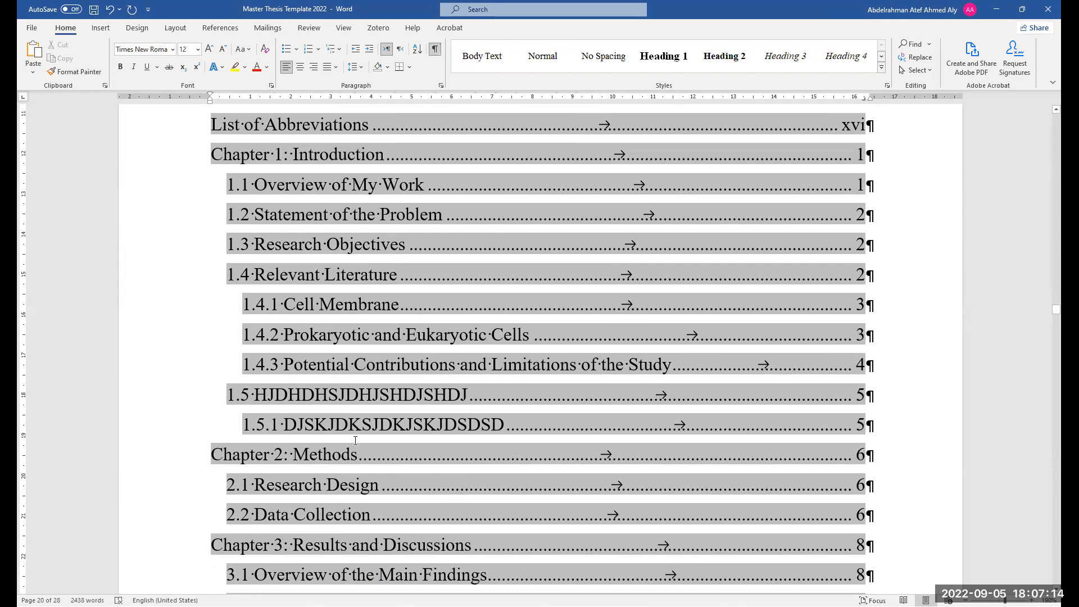
Follow the 1.5.1 entry from the Table of Contents and extend the 1.5.1 heading with a long run of S characters
scroll(422, 453, "down", 1)
left_click(468, 407)
left_click(468, 407, "ctrl")
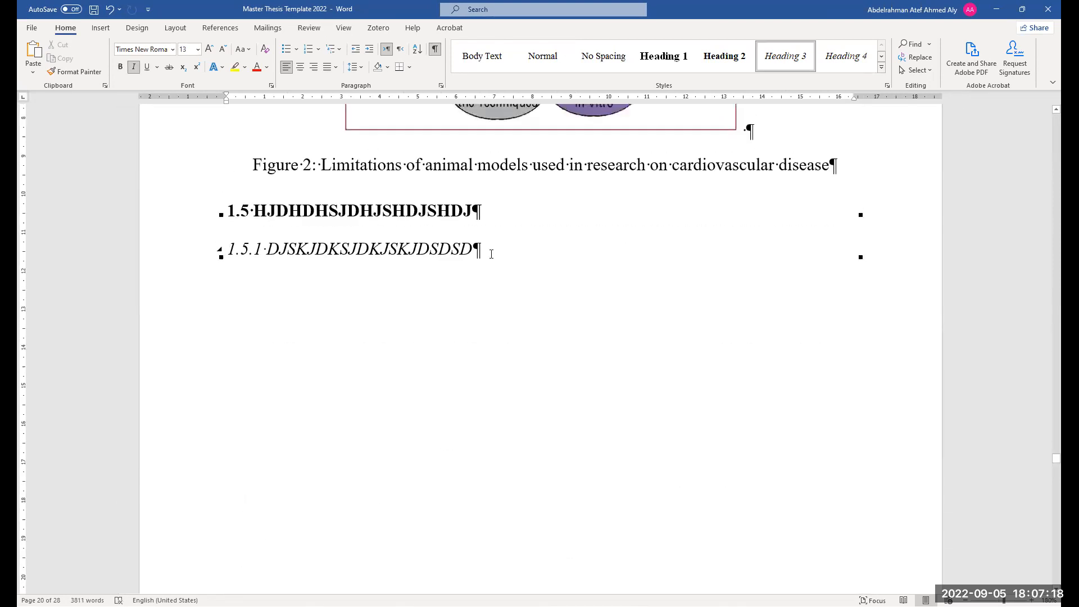
type("S")
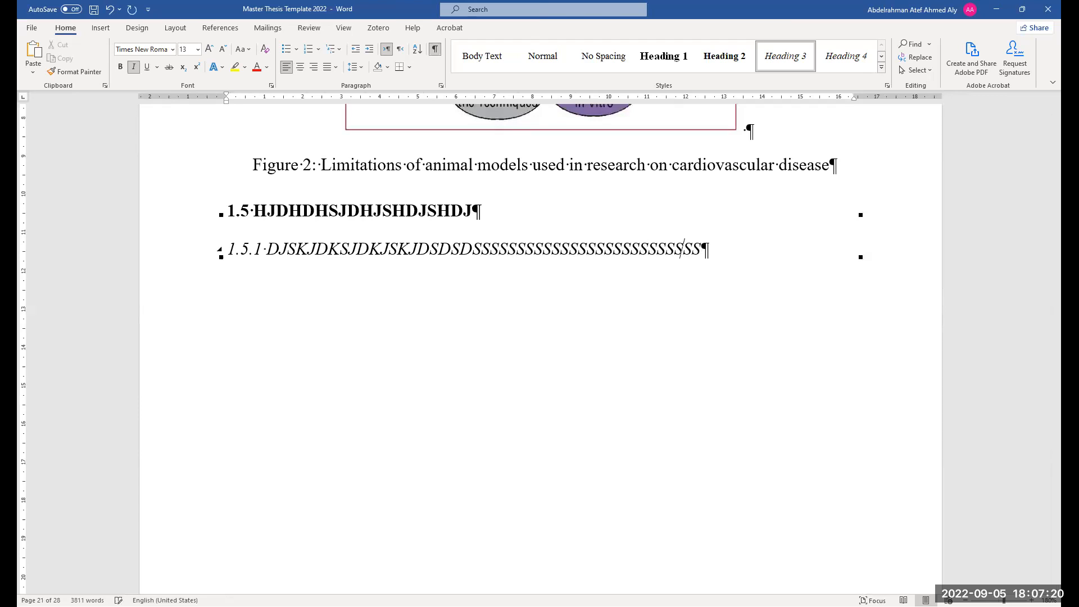
type("JDKJSKJDSDSSSSSSSSSSSSSSSSSSSSSSSSSSSSSSSSSSSSSSSSSSSSSSSSSSSSSSSSSSSSSSSSSSSSSSSSSSSSSSSSSSSSSSSSSSSSSSSSSSSSSSSSSSSSSS")
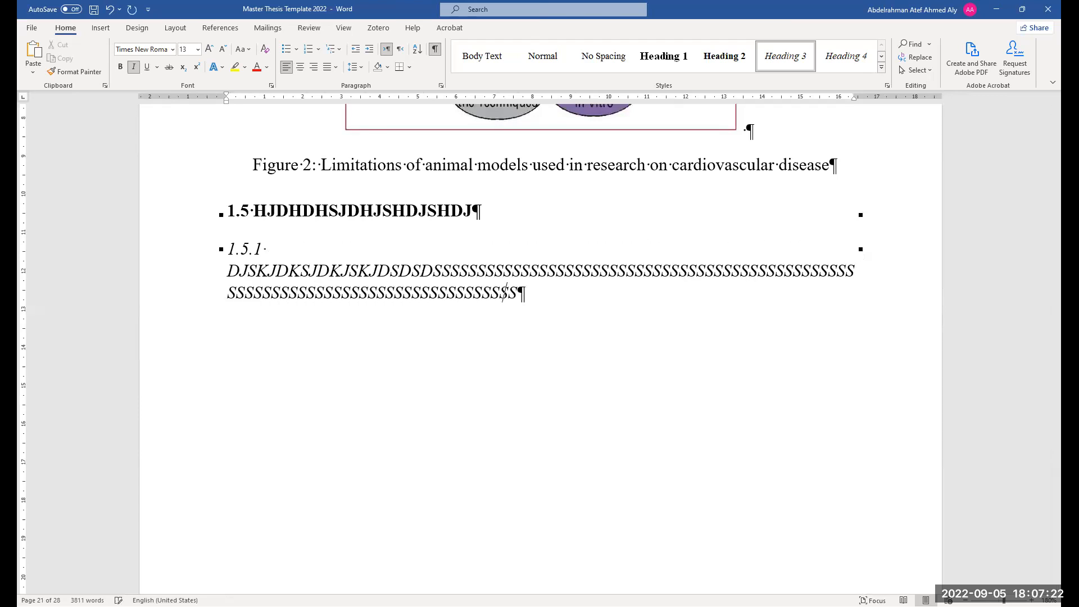
type("SSSSSSSSSSSSSSSSSSSSSSSSSSSSSSSSSSSSSSSSS")
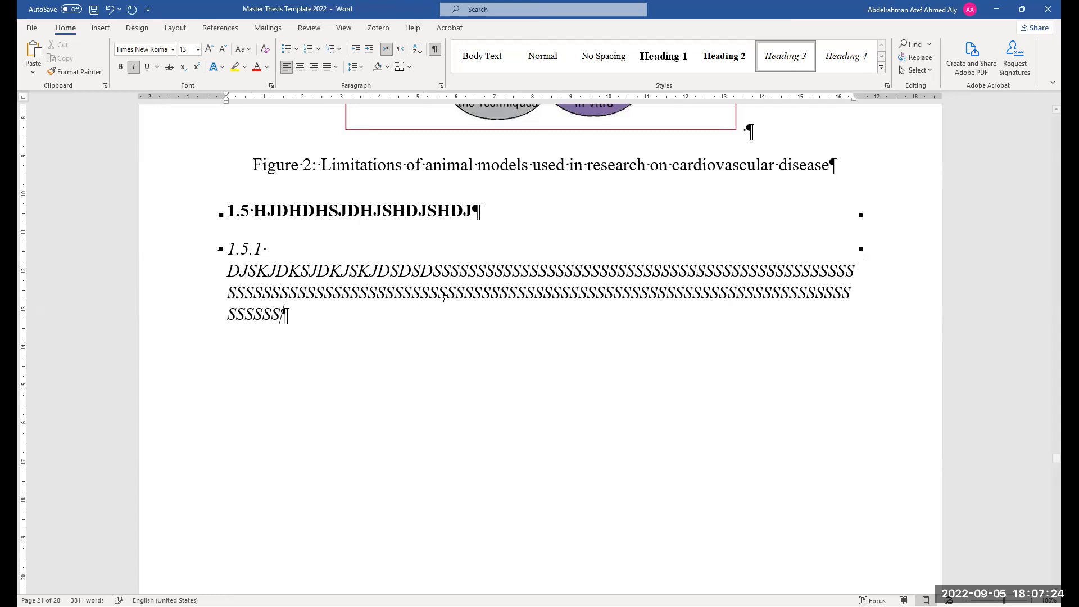
type("SSSSSSSSSSSS")
Select the 1.5.1 heading text and apply Capitalize Each Word case
left_click_drag(360, 331, 227, 281)
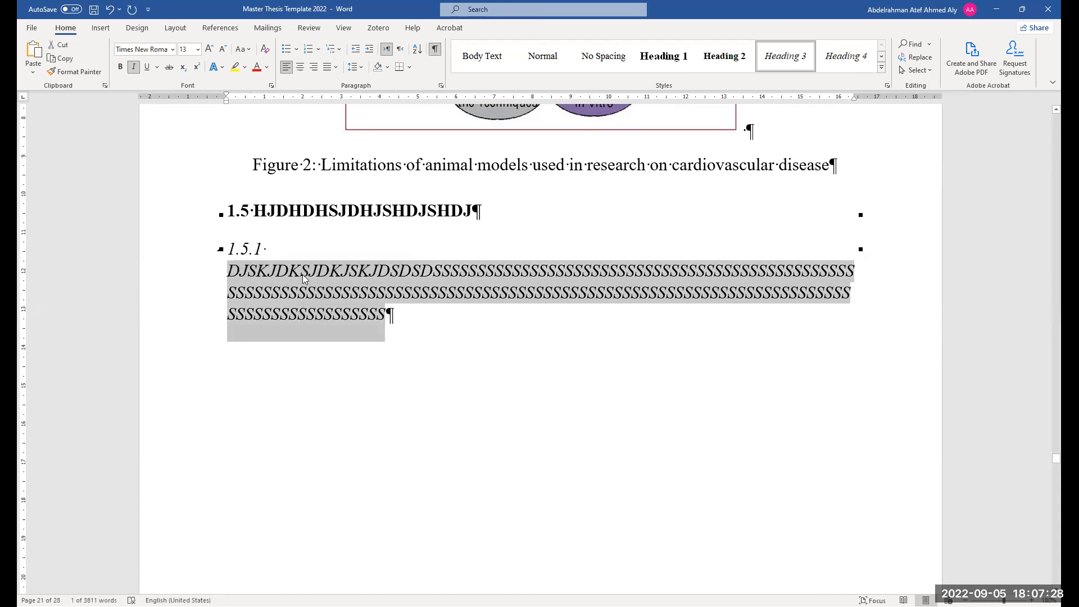
left_click(242, 49)
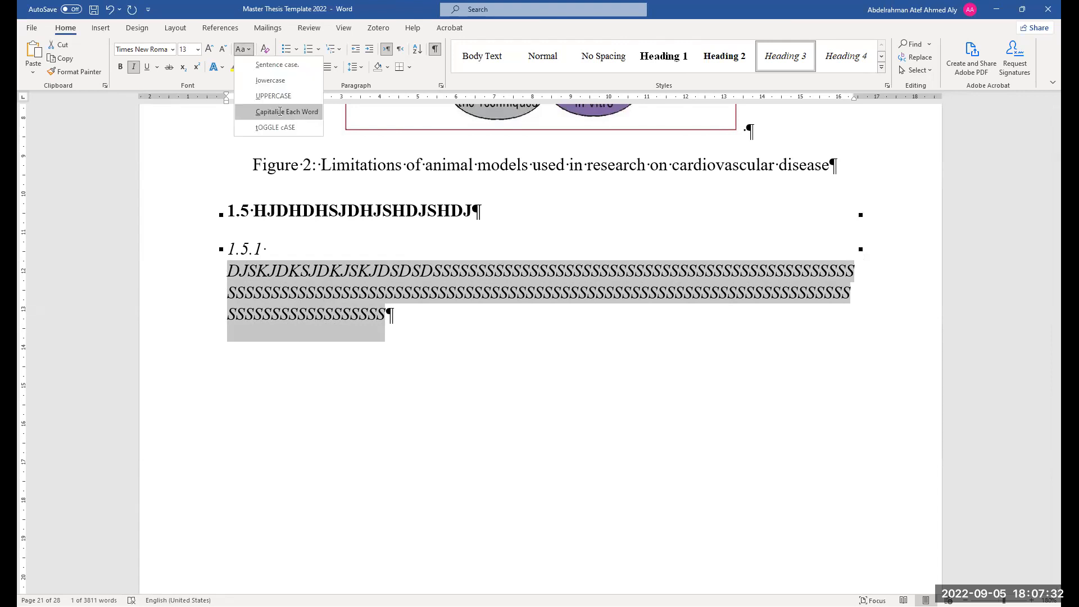
left_click(277, 111)
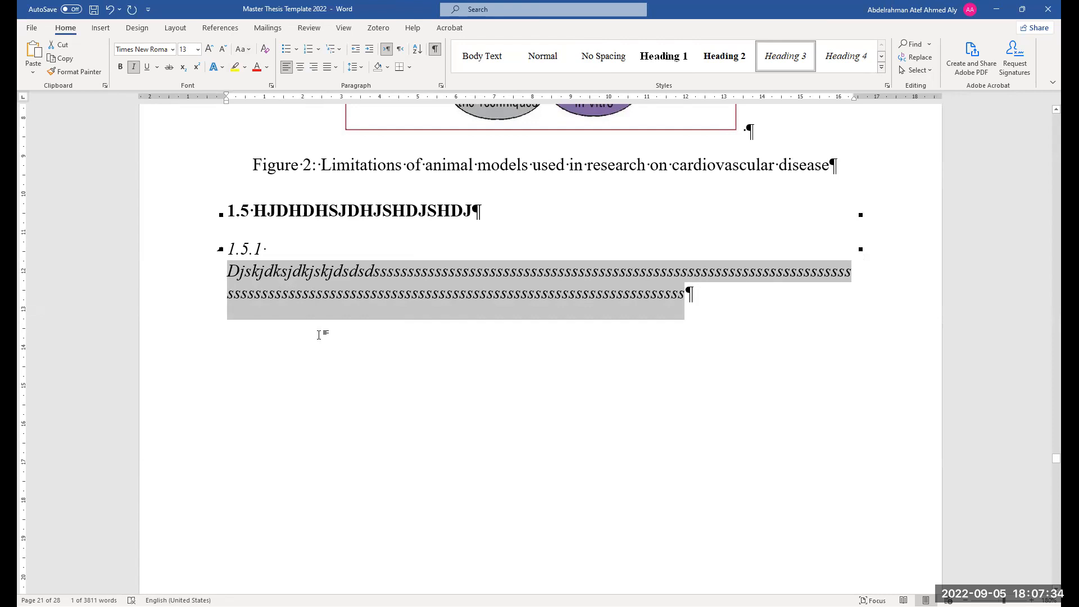
left_click(472, 297)
left_click_drag(677, 309, 198, 281)
left_click(441, 86)
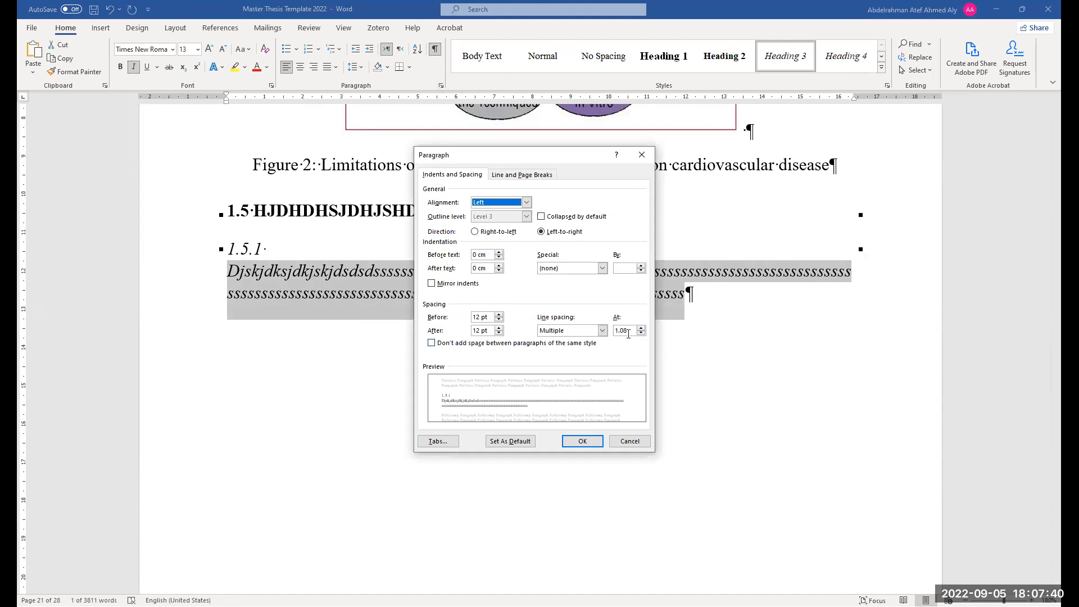
left_click(630, 443)
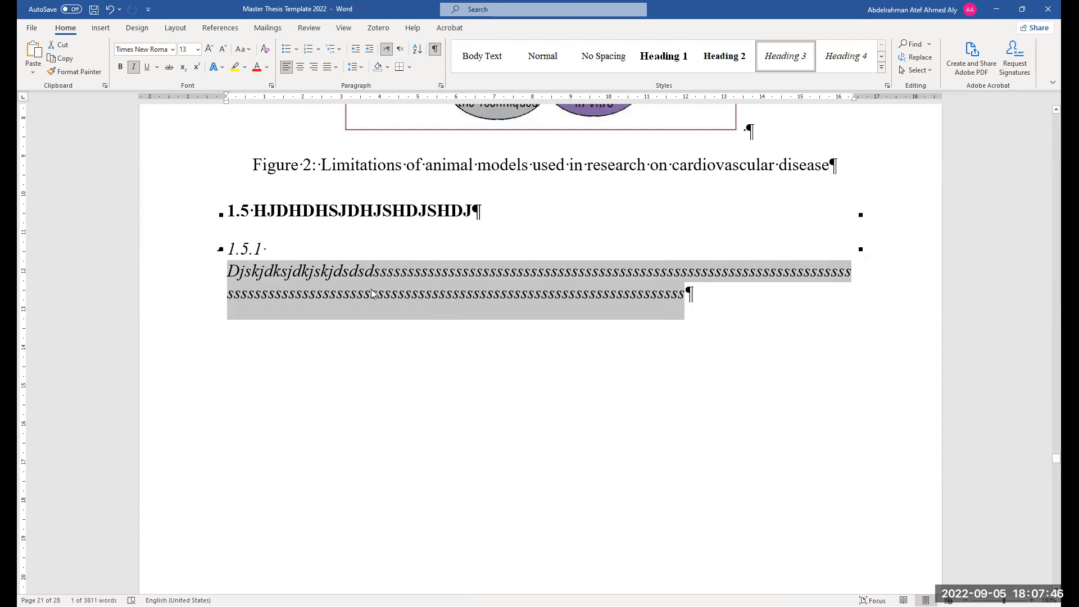
Update the entire Table of Contents
scroll(608, 397, "up", 2)
scroll(576, 487, "down", 1)
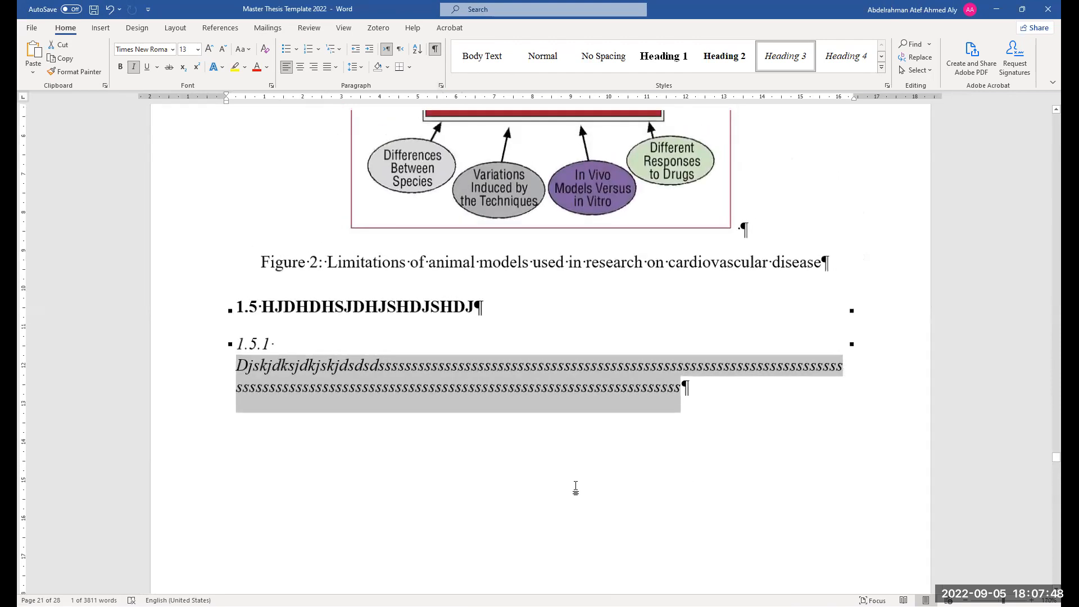
left_click_drag(1056, 458, 1053, 321)
scroll(484, 416, "up", 10)
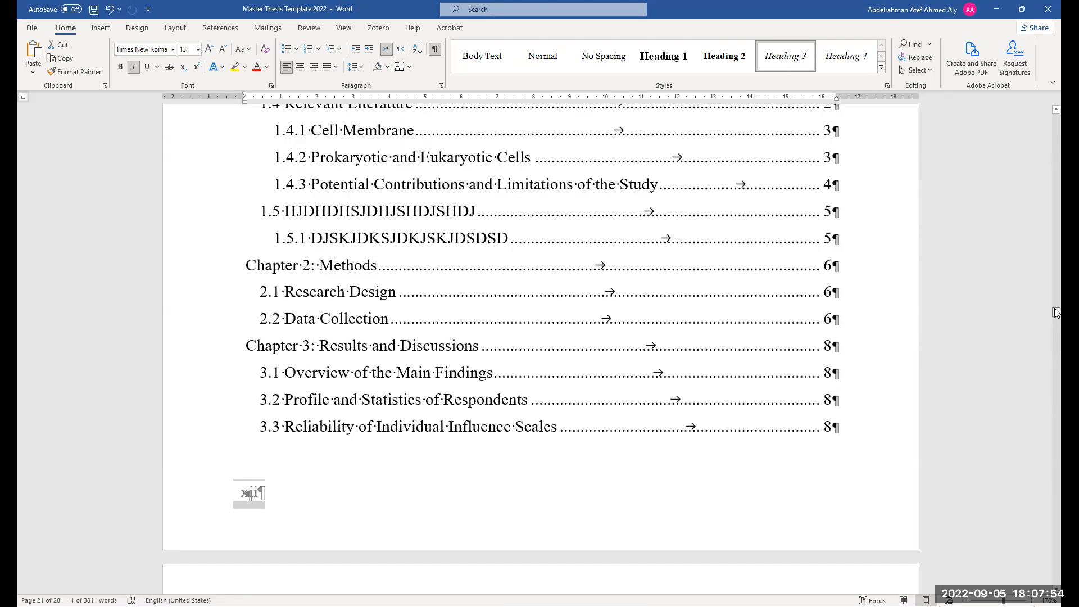
right_click(484, 415)
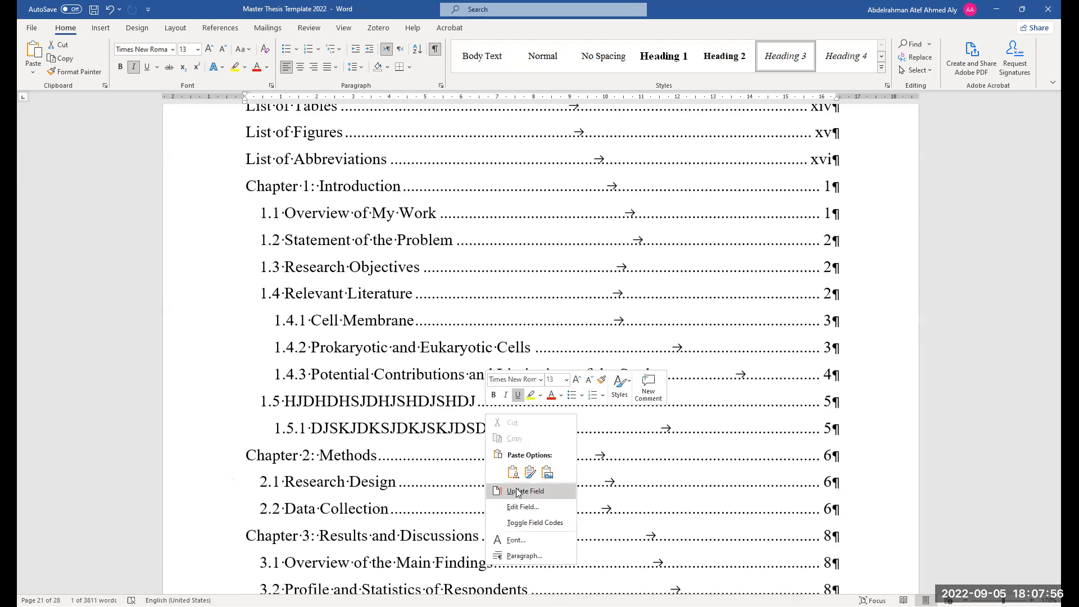
left_click(518, 493)
left_click(531, 308)
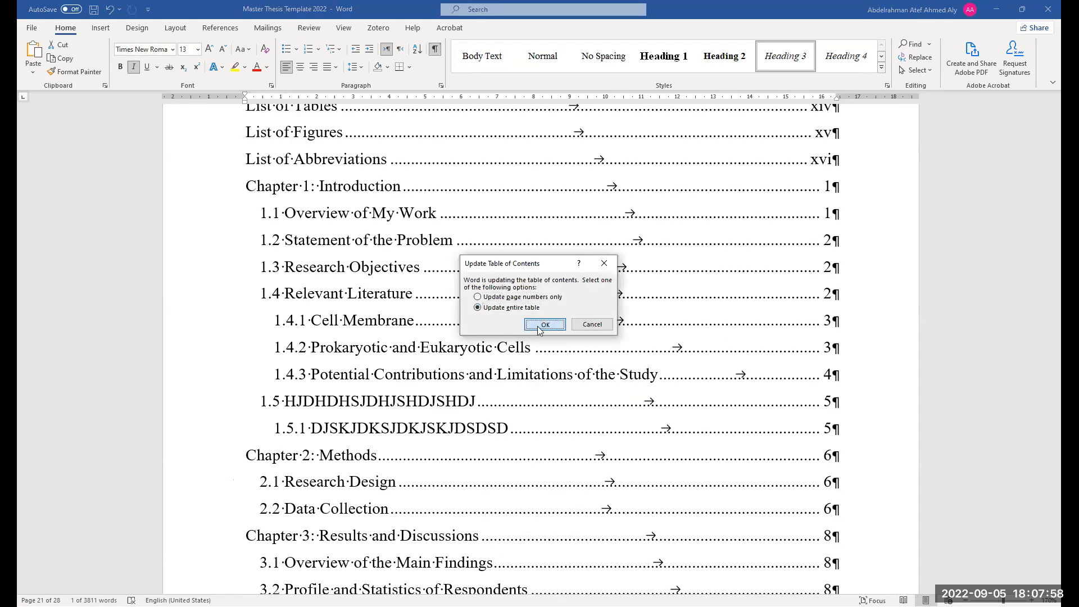
left_click(544, 325)
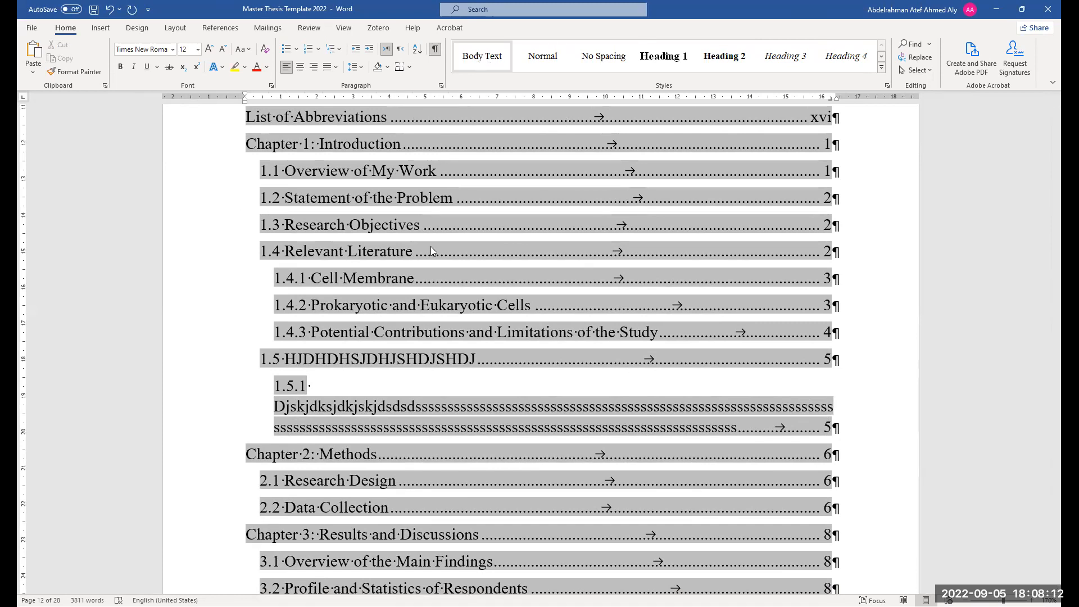
Hide formatting marks and try inserting a line break into the long 1.5.1 Table of Contents entry
left_click(434, 49)
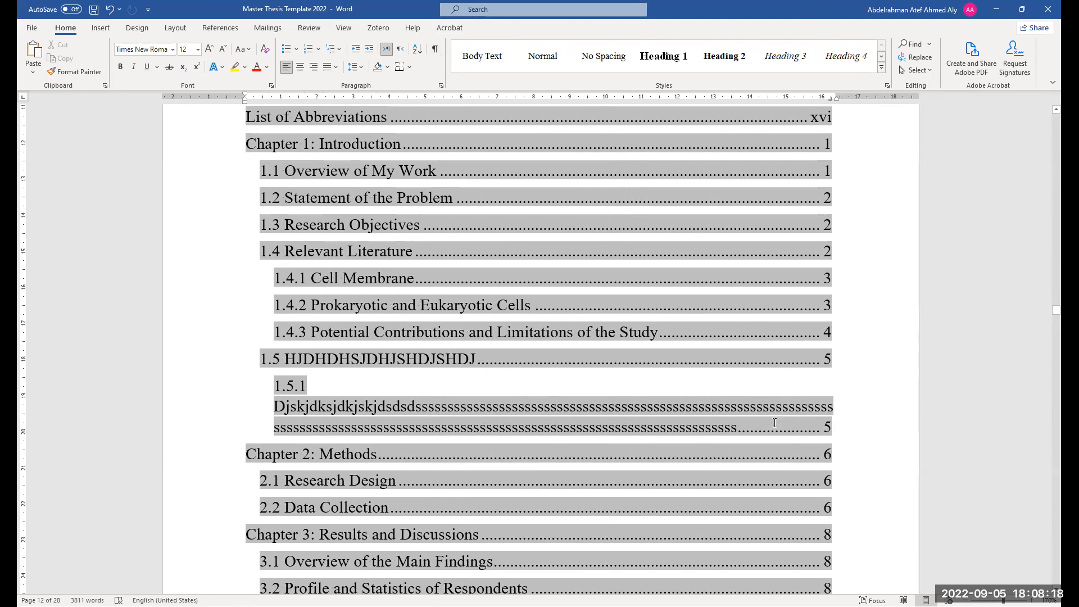
left_click(785, 394)
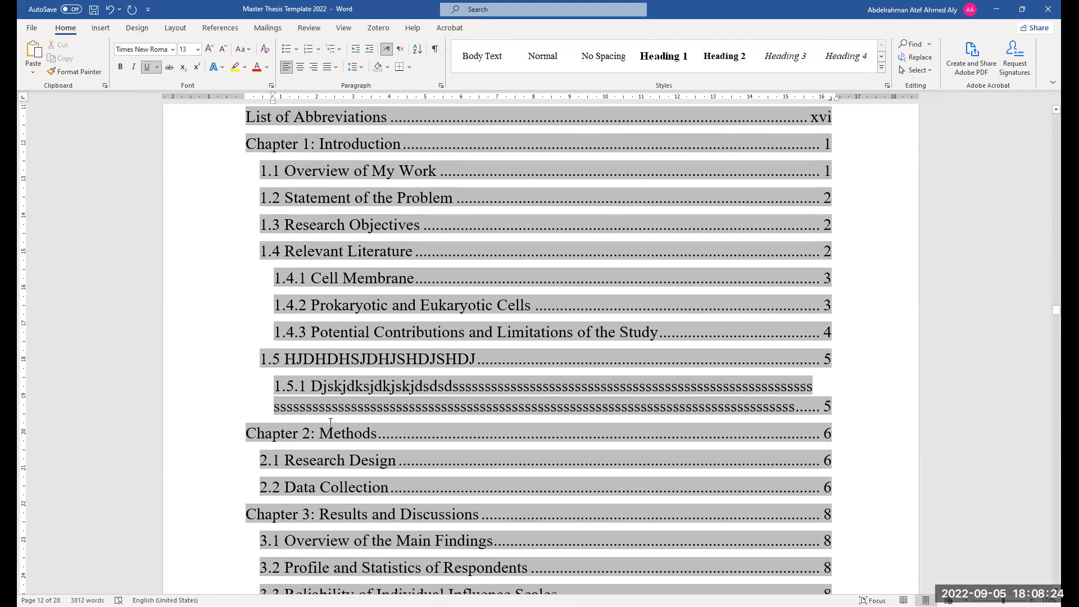
key("shift+Return")
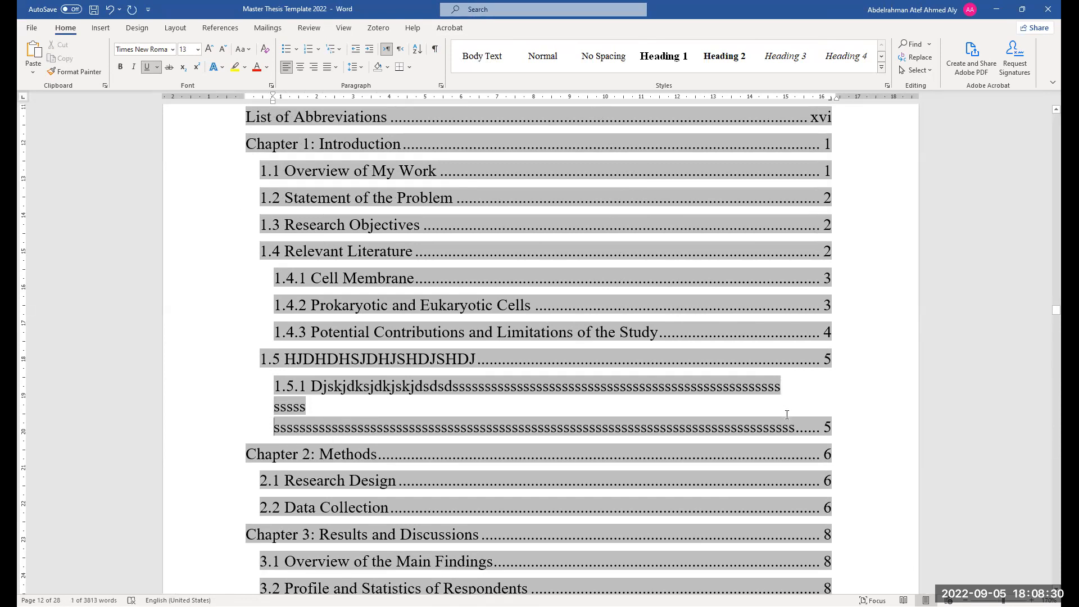
key("BackSpace")
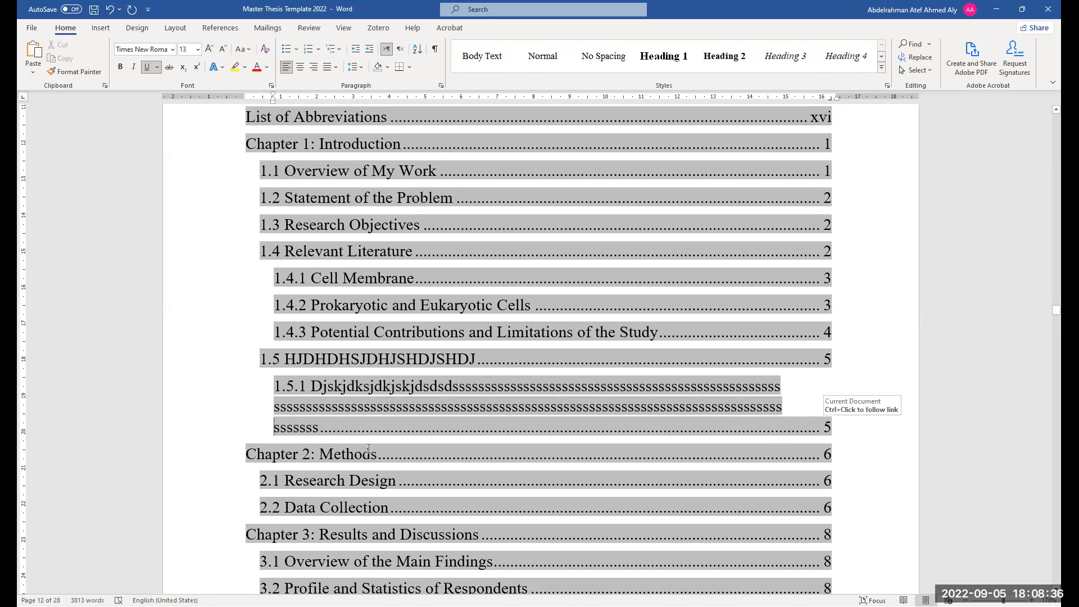
Select the 1.5.1 Table of Contents entry and indent its wrapped lines to align under the title text
double_click(276, 408)
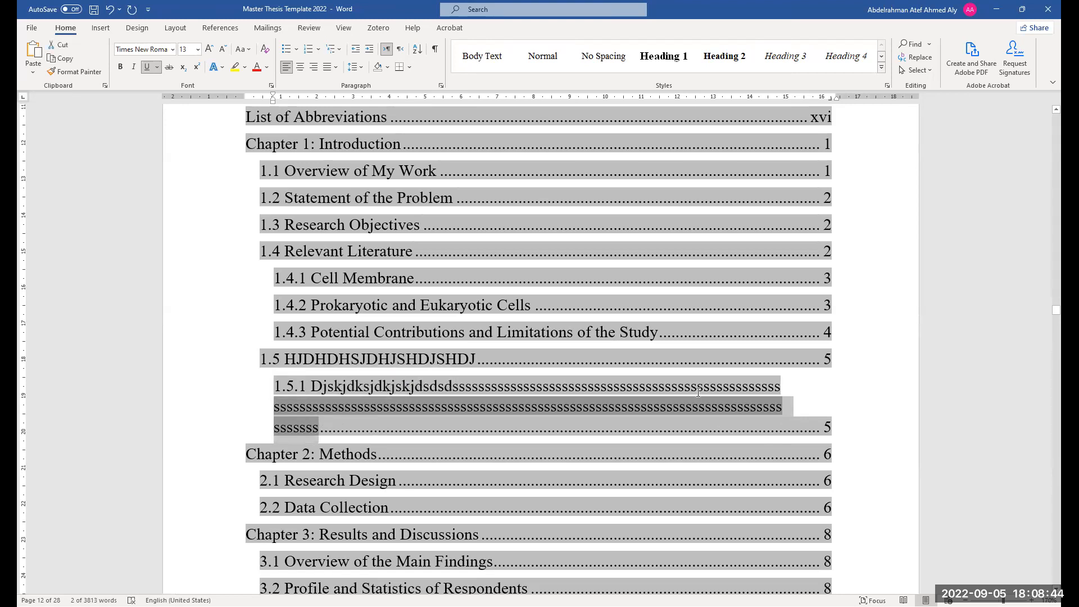
key("Right")
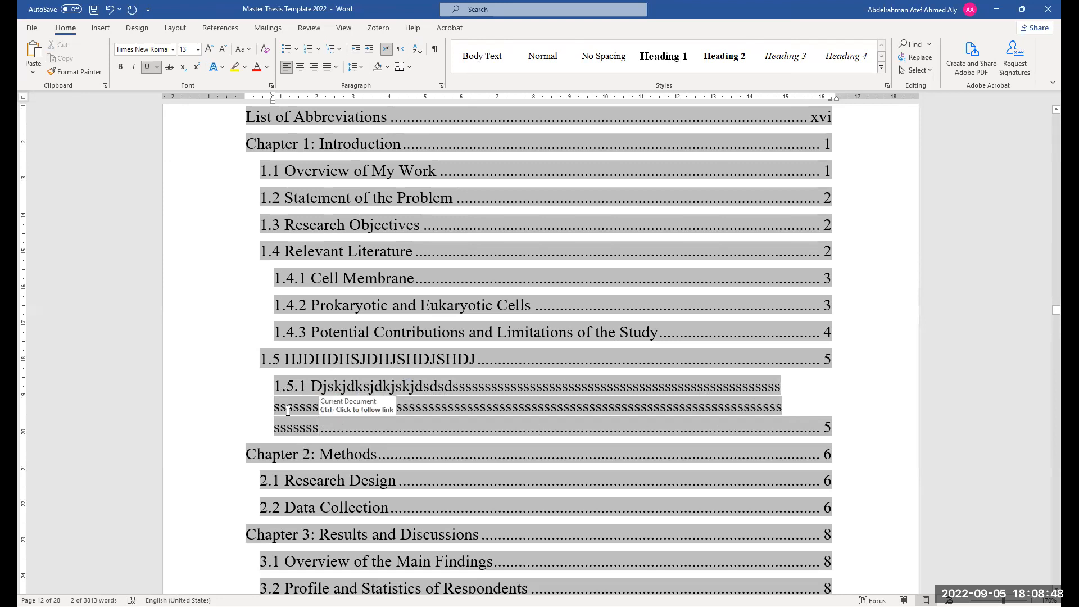
left_click_drag(318, 430, 270, 399)
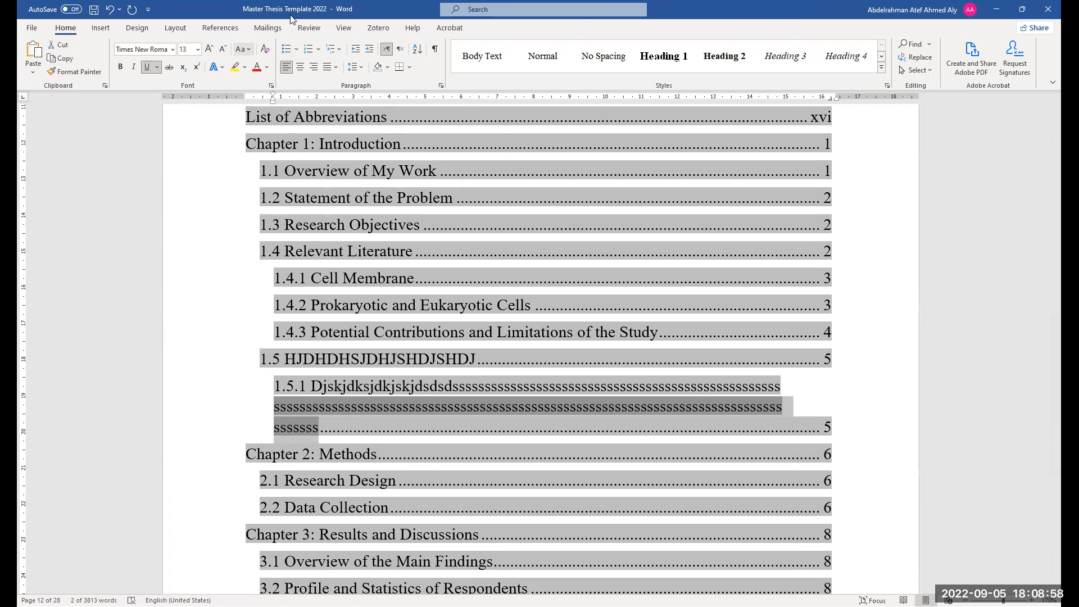
left_click(344, 28)
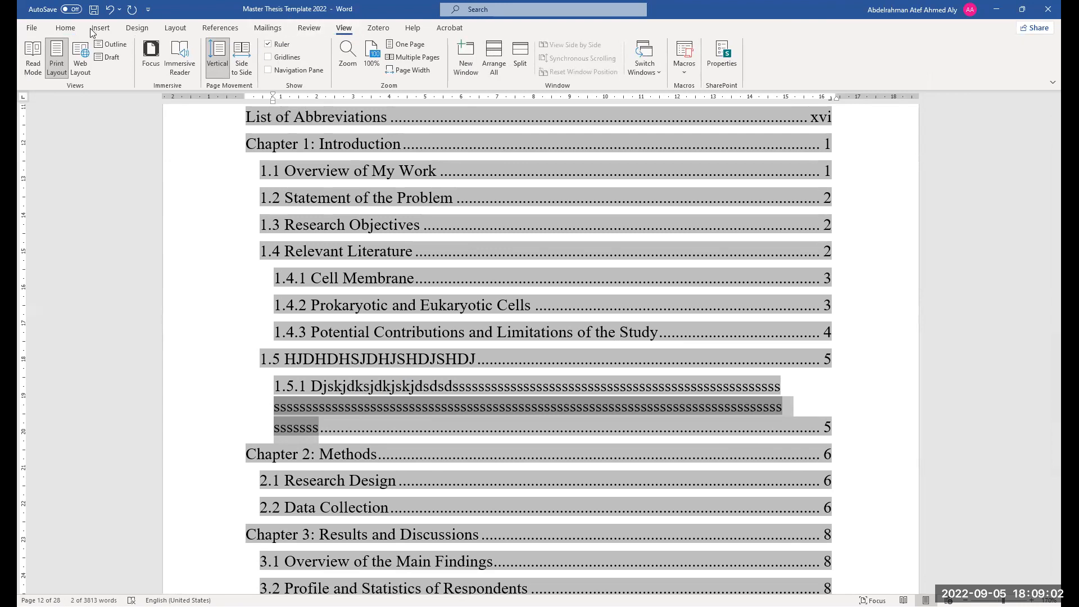
left_click(66, 27)
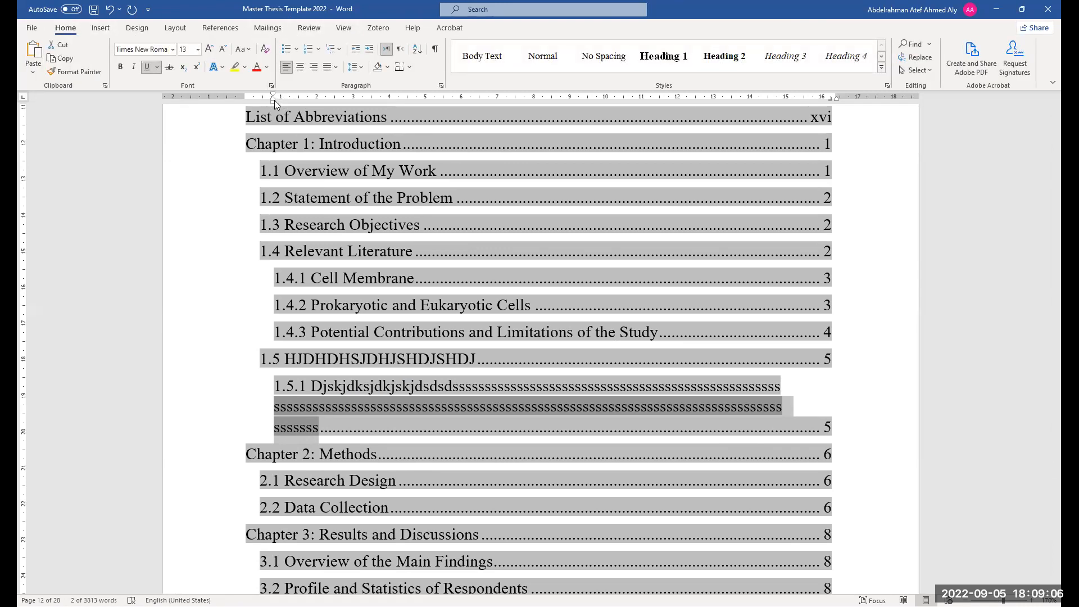
left_click_drag(273, 99, 312, 104)
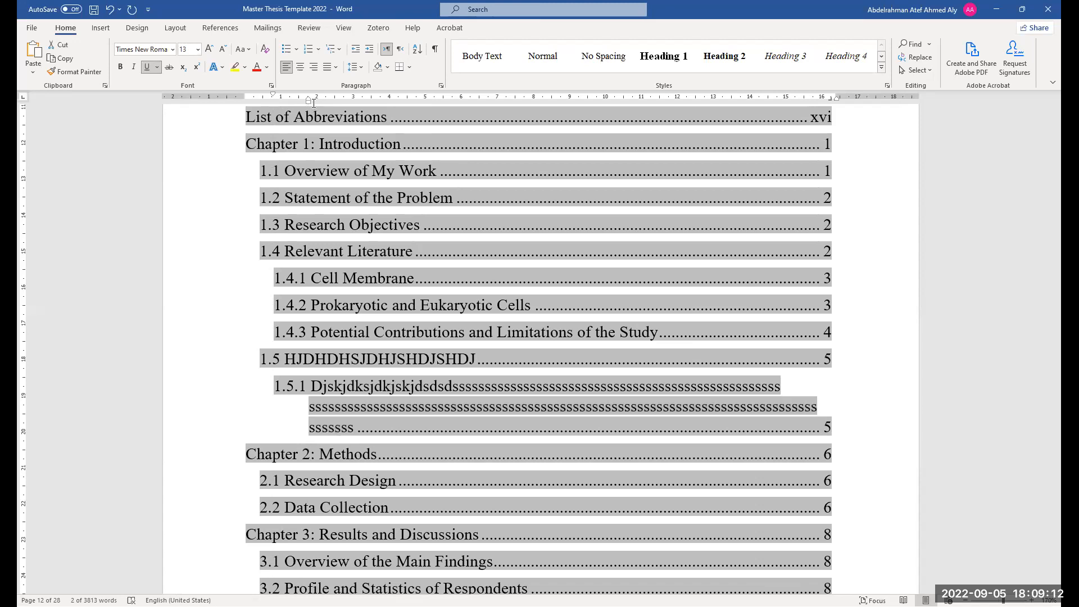
left_click(824, 427)
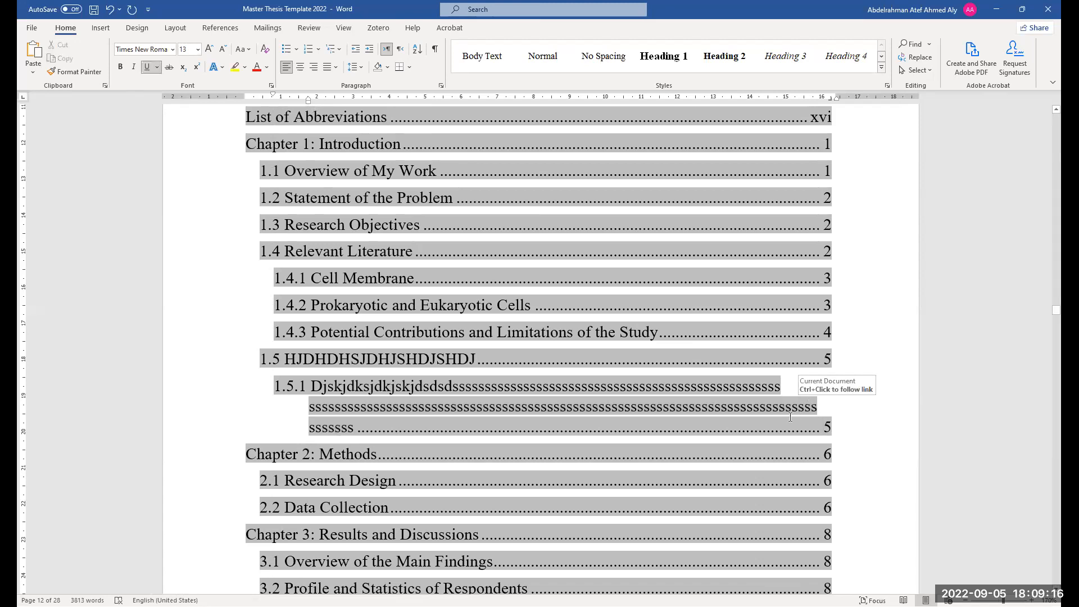
key("shift+Return")
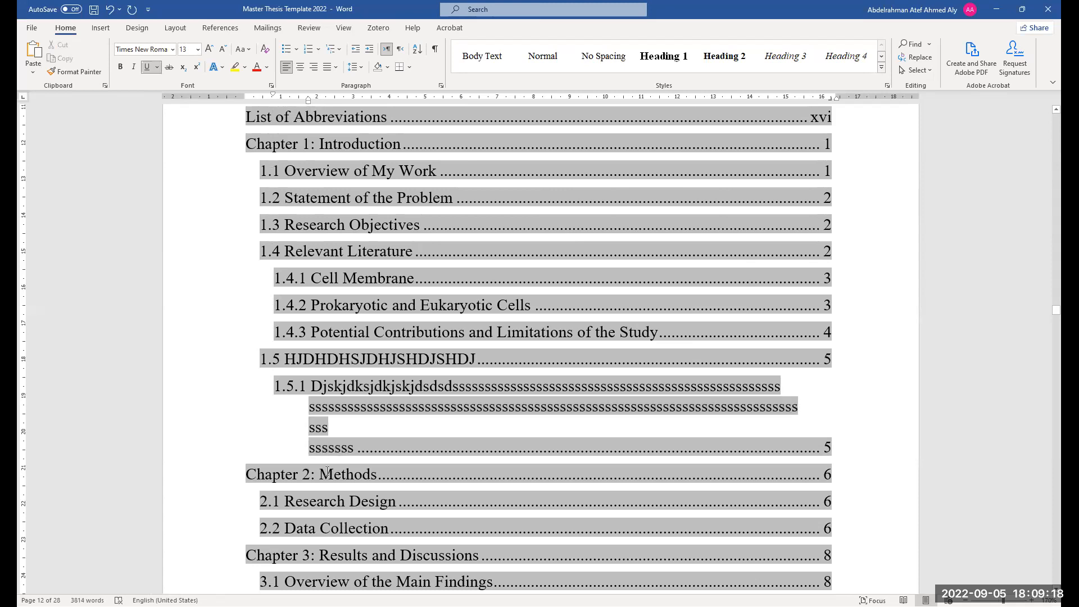
key("BackSpace")
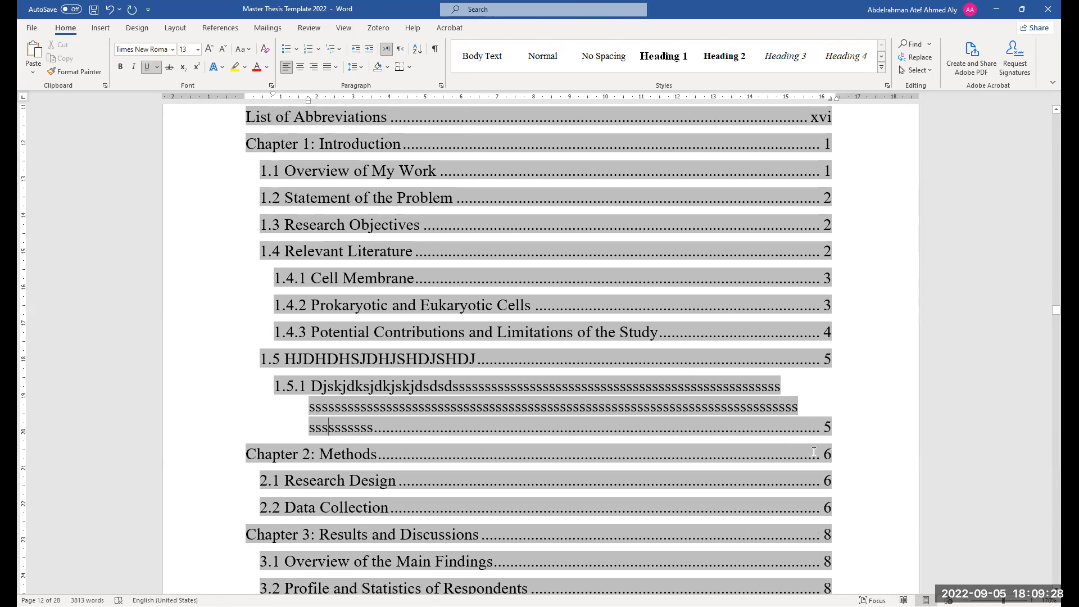
Scroll through the Table of Contents and the following List of Tables pages
scroll(814, 452, "up", 1)
scroll(419, 409, "down", 1)
scroll(372, 365, "down", 1)
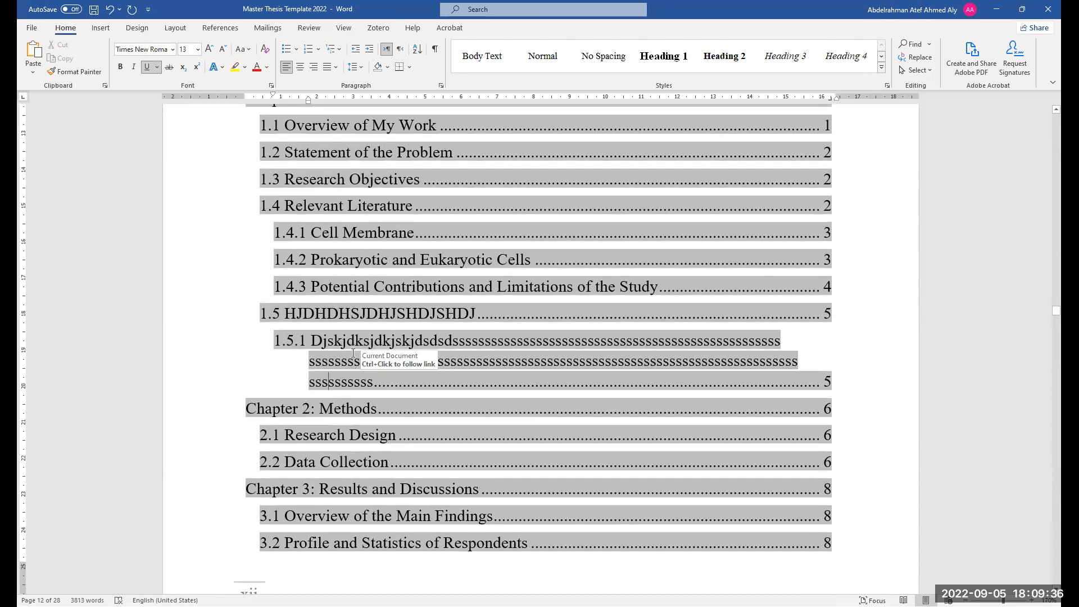
scroll(693, 360, "up", 1)
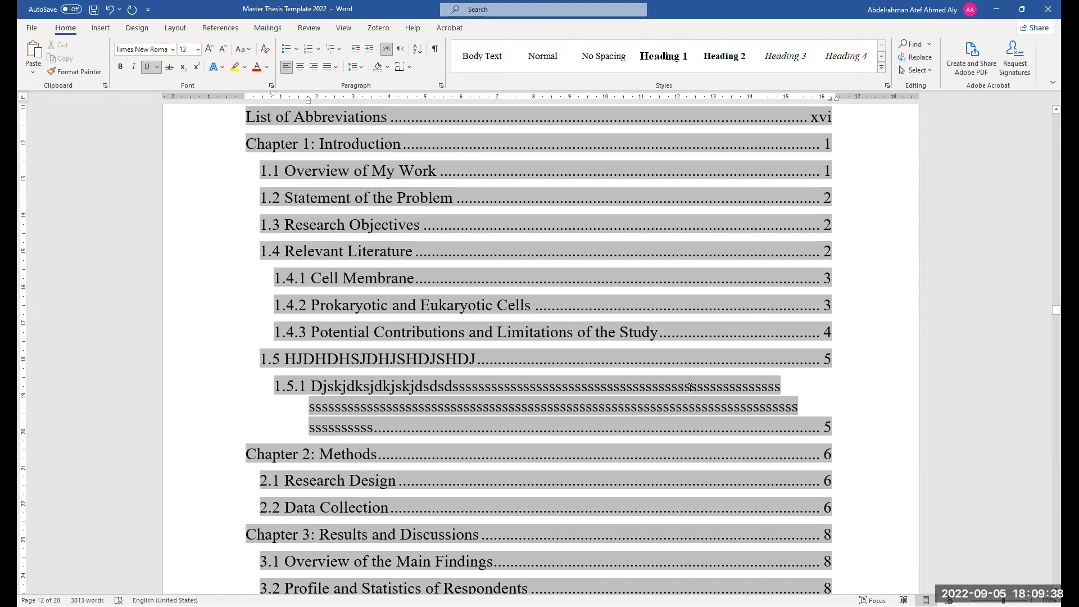
scroll(351, 377, "down", 3)
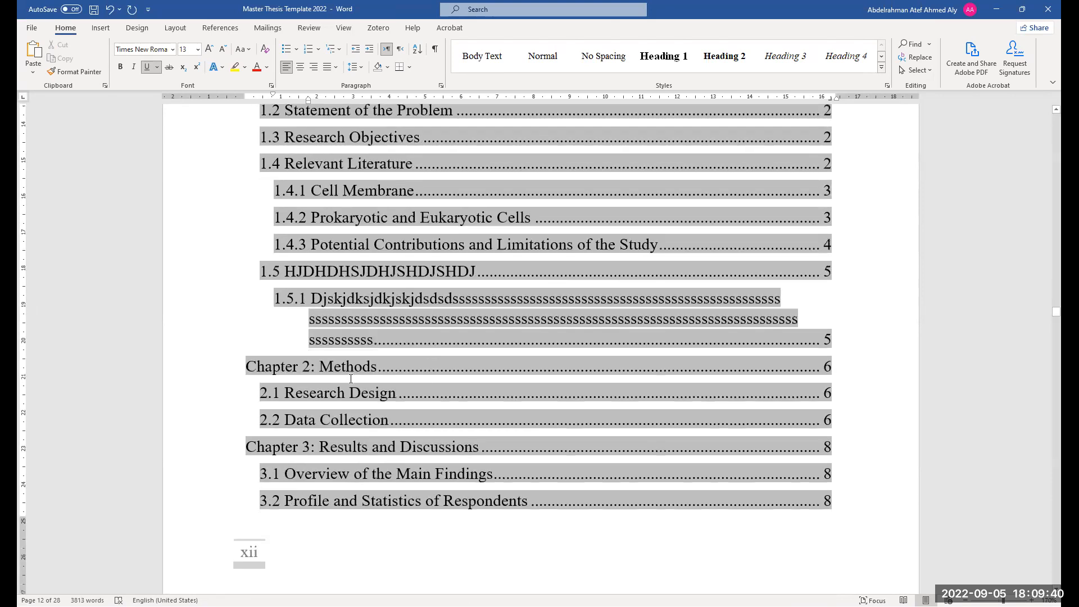
scroll(358, 377, "down", 20)
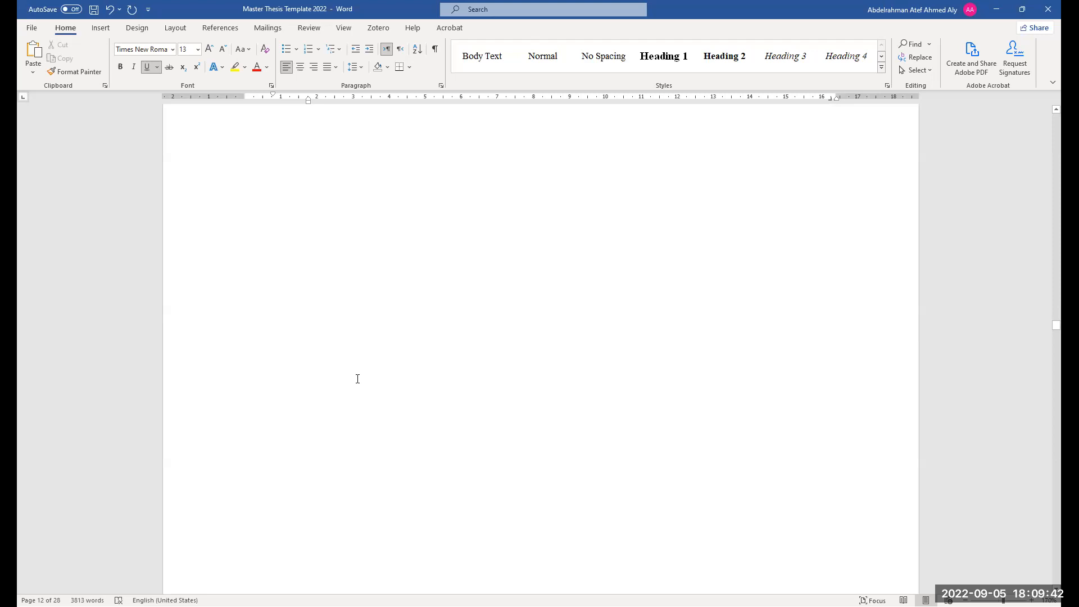
scroll(357, 380, "down", 7)
scroll(481, 254, "down", 2)
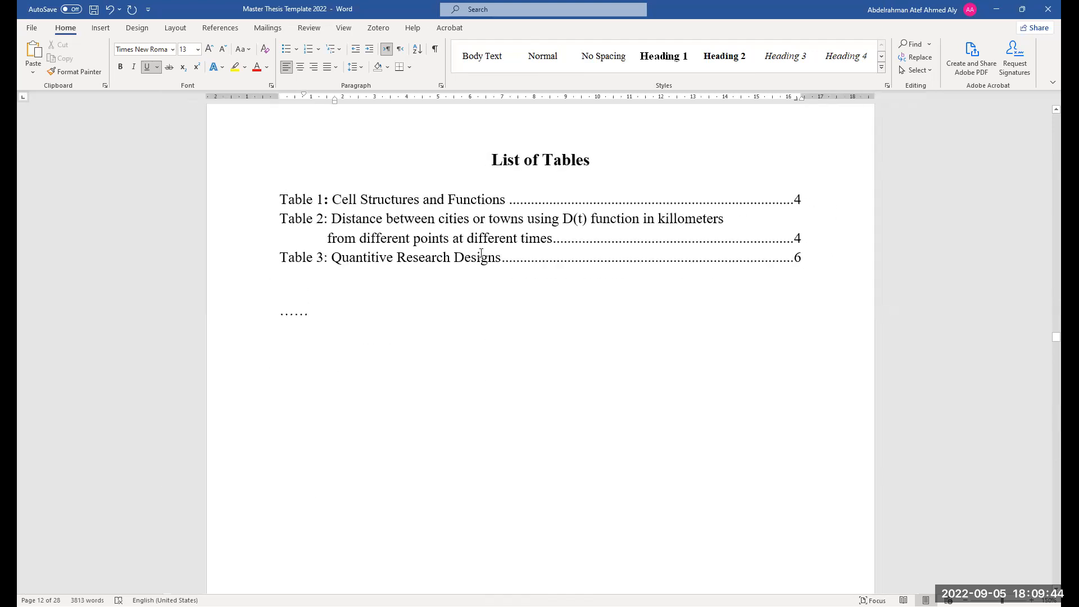
scroll(433, 394, "down", 15)
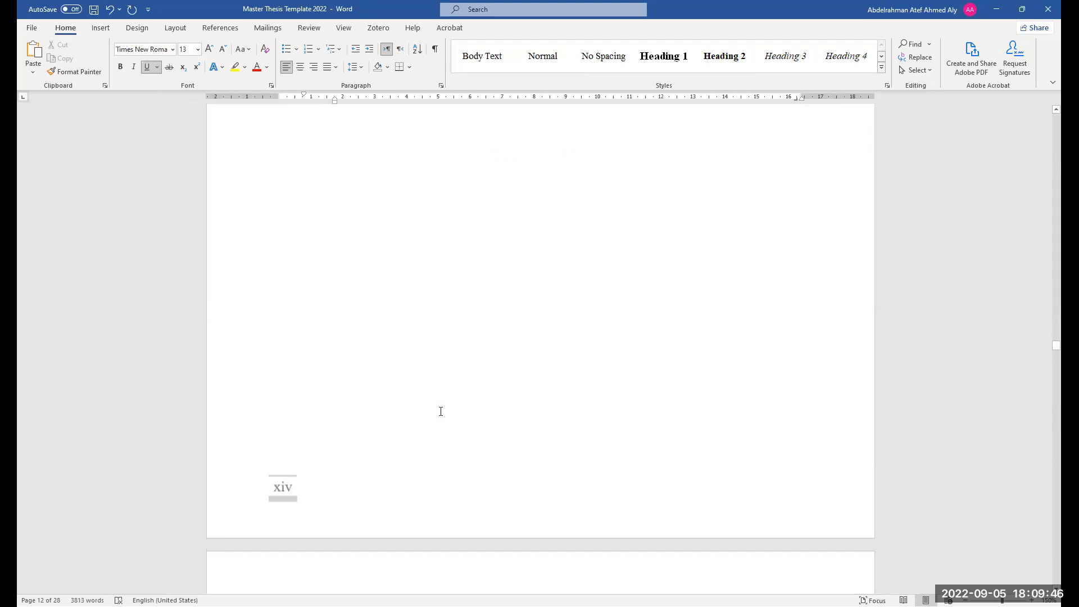
scroll(399, 444, "down", 10)
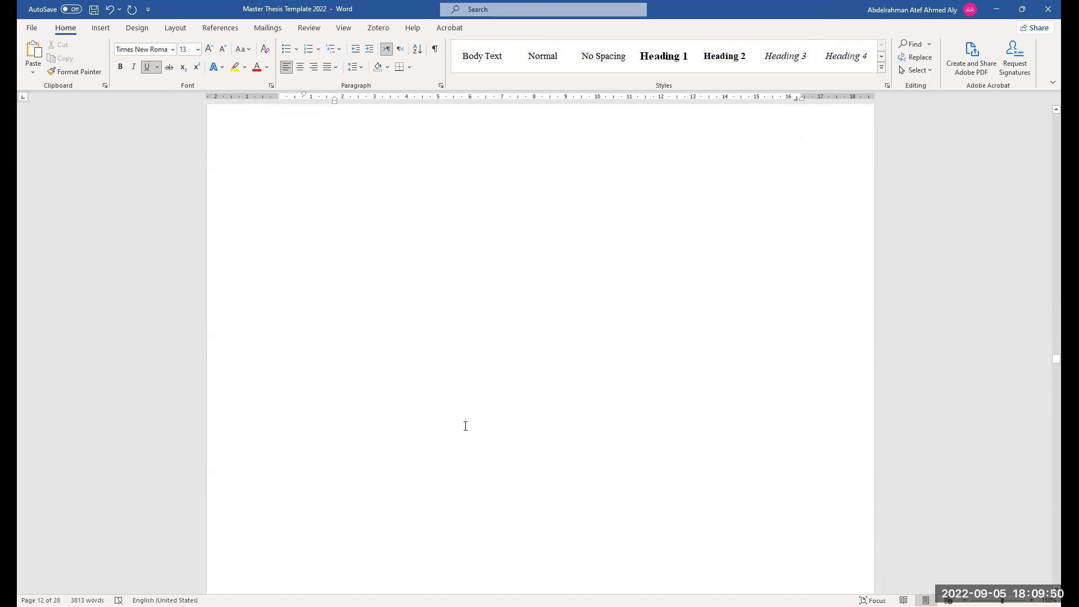
scroll(465, 426, "up", 10)
scroll(540, 376, "down", 10)
scroll(438, 366, "up", 3)
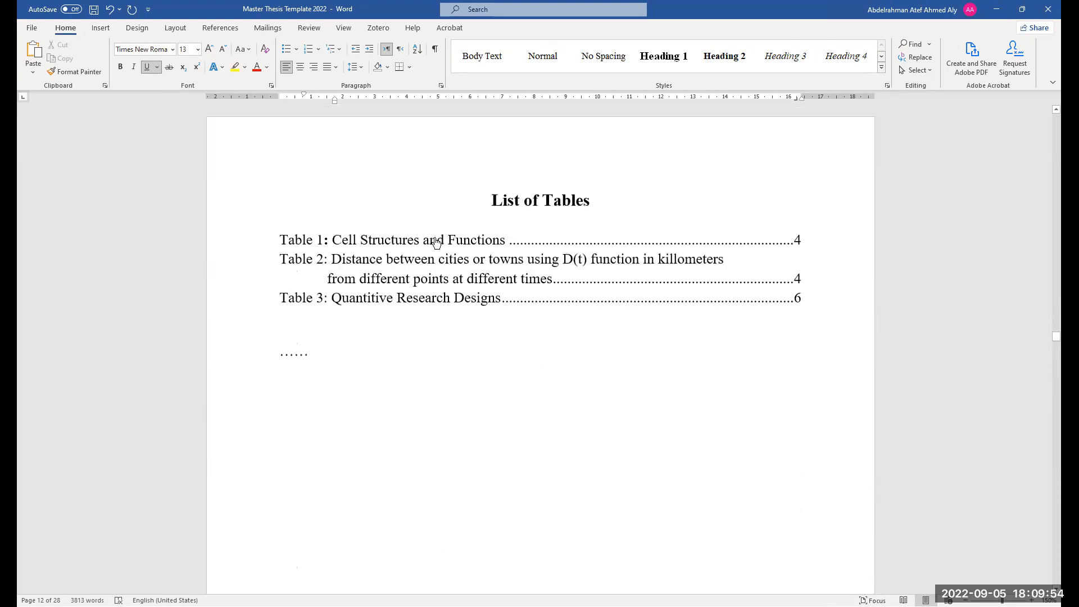
Jump from the List of Tables to the Table 1 caption and append GFFGFGFGFGF to its title
left_click(437, 244, "ctrl")
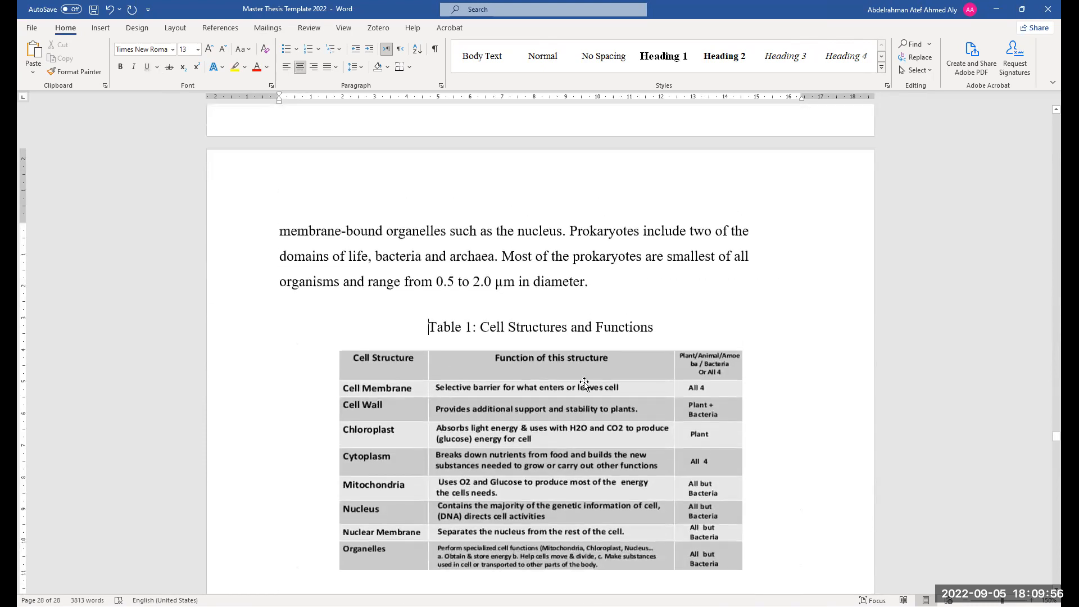
scroll(486, 389, "up", 1)
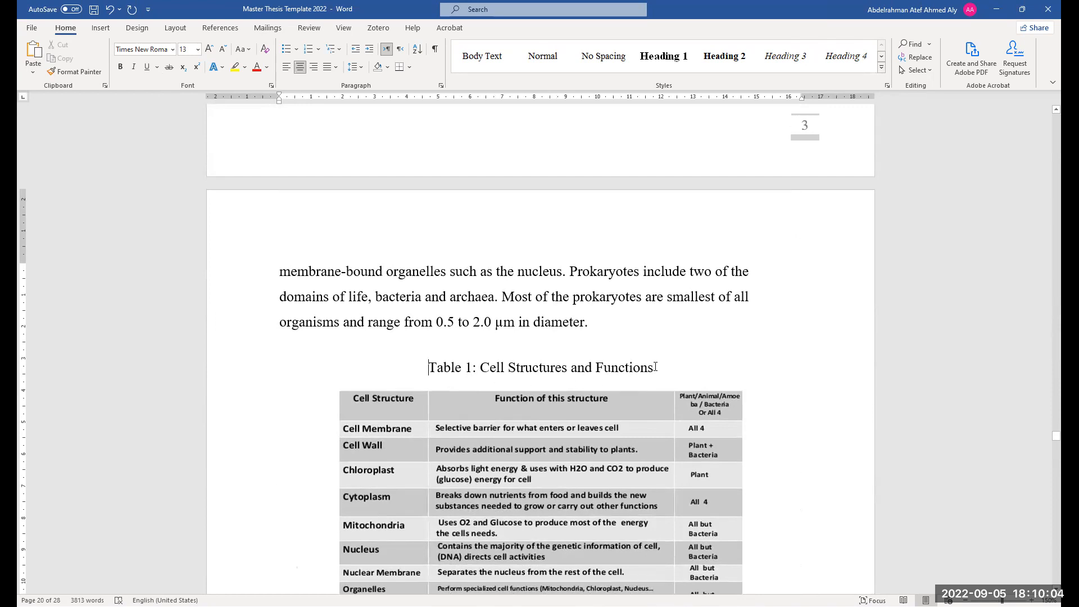
type("GFFGFGFGFGF")
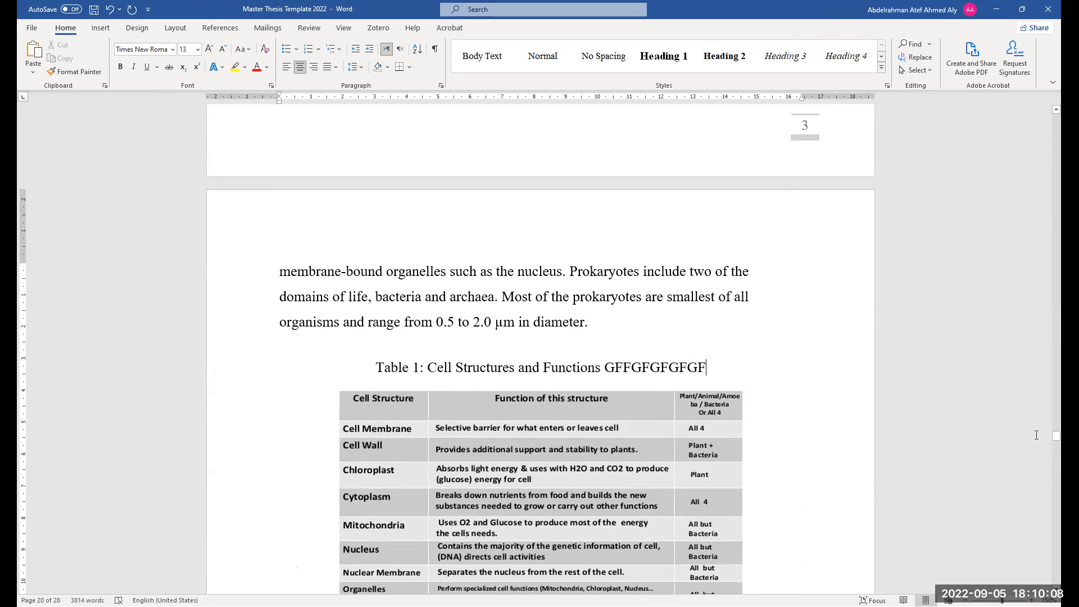
Update the entire List of Tables
left_click_drag(1056, 436, 1059, 349)
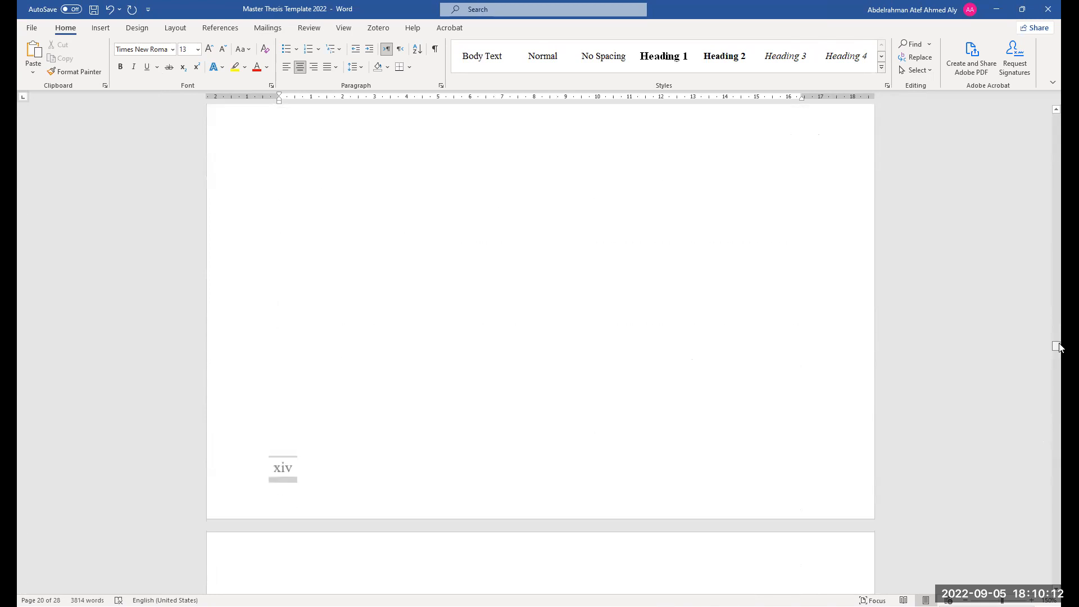
scroll(1029, 350, "up", 1)
scroll(484, 375, "up", 10)
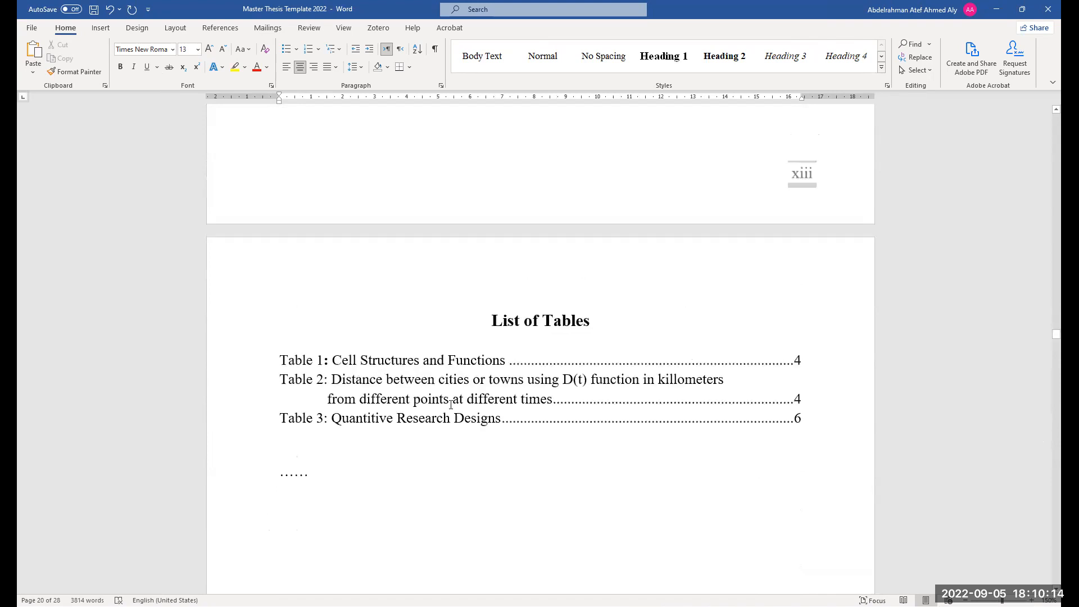
right_click(451, 404)
left_click(502, 482)
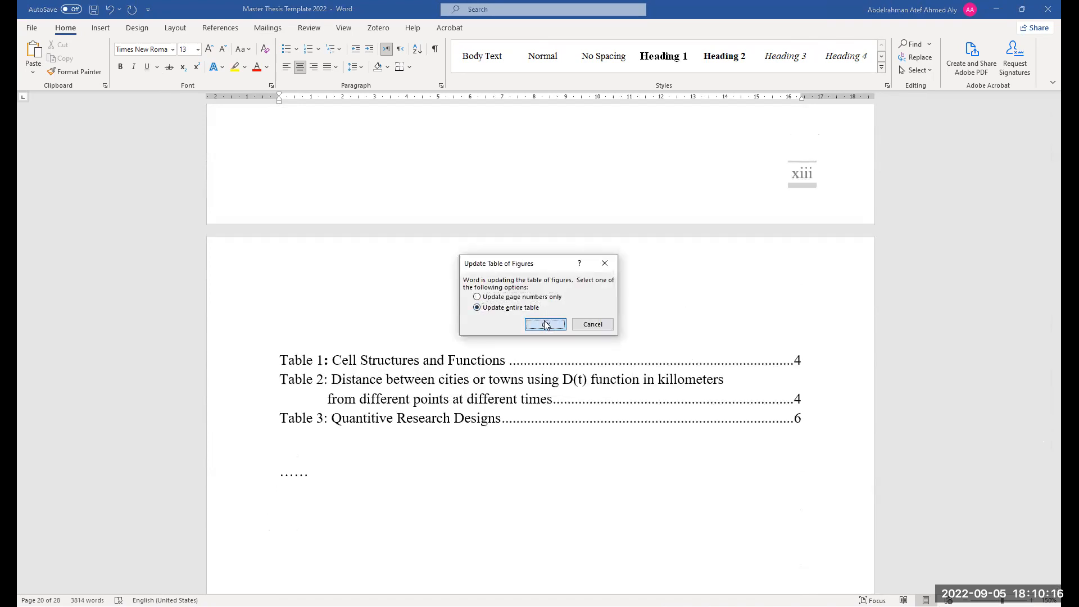
left_click(546, 325)
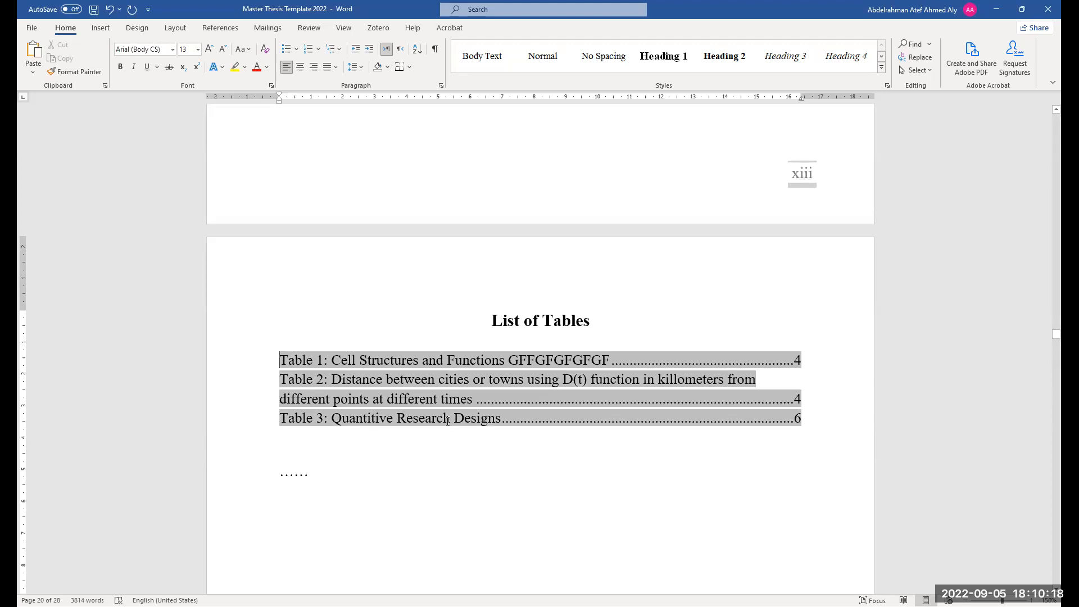
Add several empty paragraphs after the long Figure 3 description text
left_click(474, 416, "ctrl")
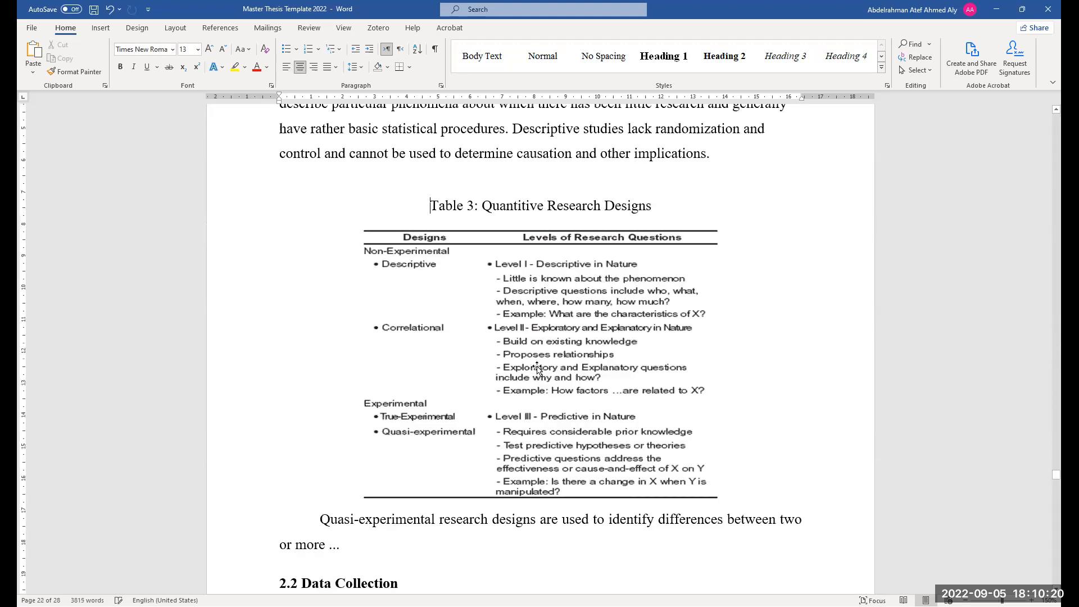
scroll(539, 369, "down", 2)
scroll(472, 429, "down", 13)
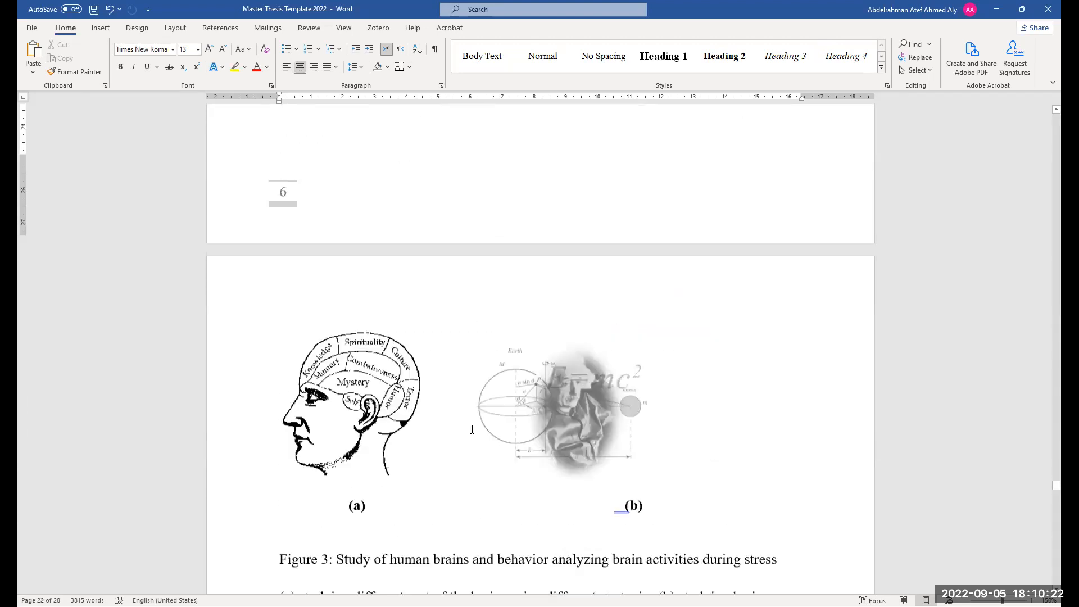
scroll(472, 429, "down", 10)
left_click(695, 287)
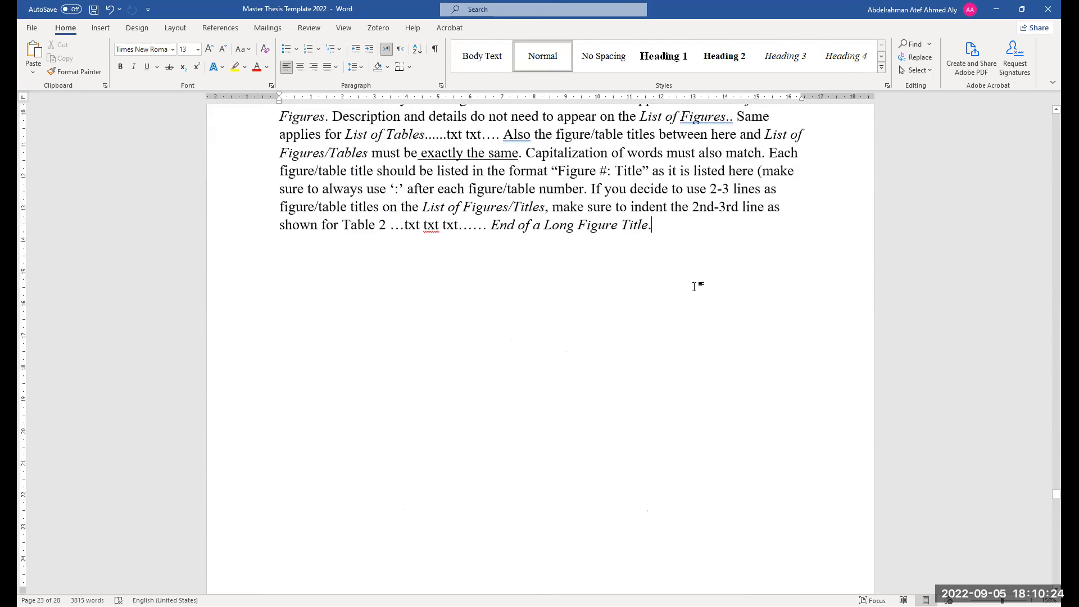
key("Return")
key("Return")
key("Return")
key("Return")
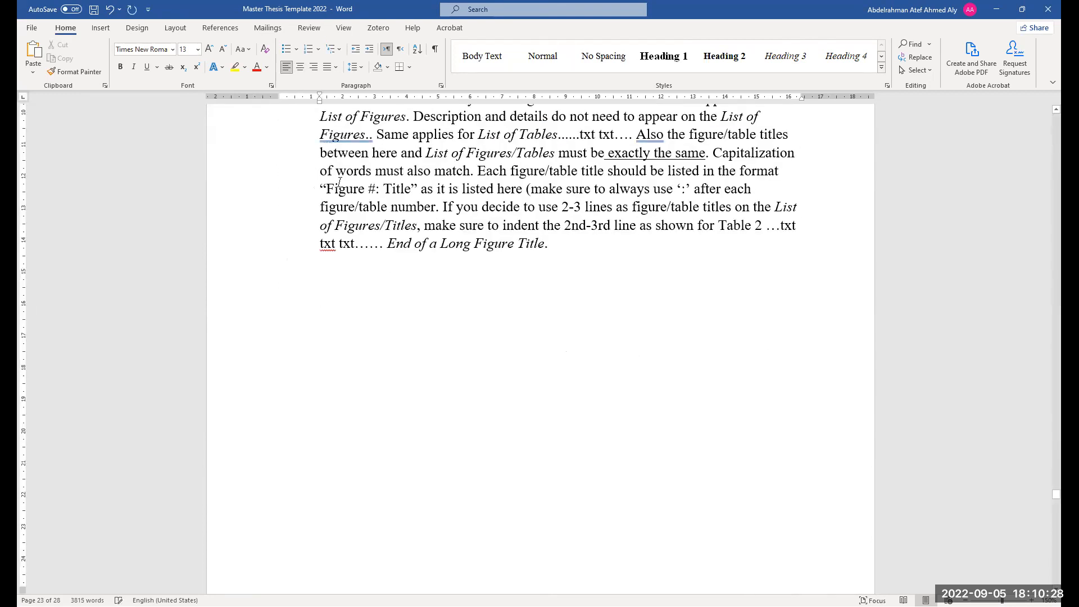
scroll(338, 279, "up", 3)
Undo three of the new paragraphs and add two empty lines after the Figure 3 description
key("ctrl+z")
key("ctrl+z")
key("ctrl+z")
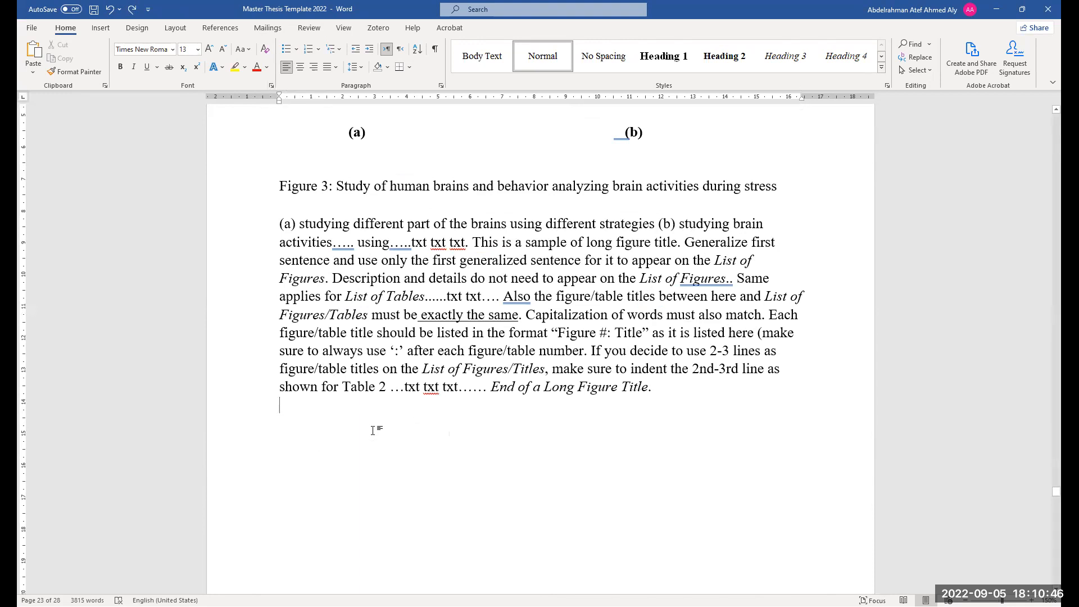
key("Return")
key("Return")
Insert a Table caption reading GFGFGFGFGFGFGFGFG on the empty line below the Figure 3 description
scroll(378, 437, "up", 3)
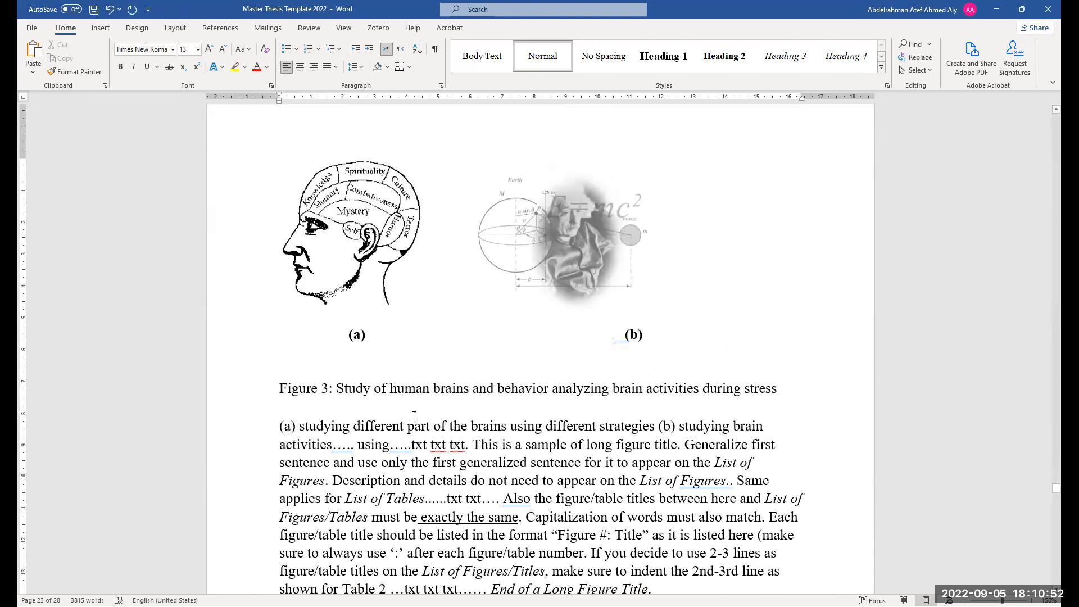
scroll(422, 428, "up", 15)
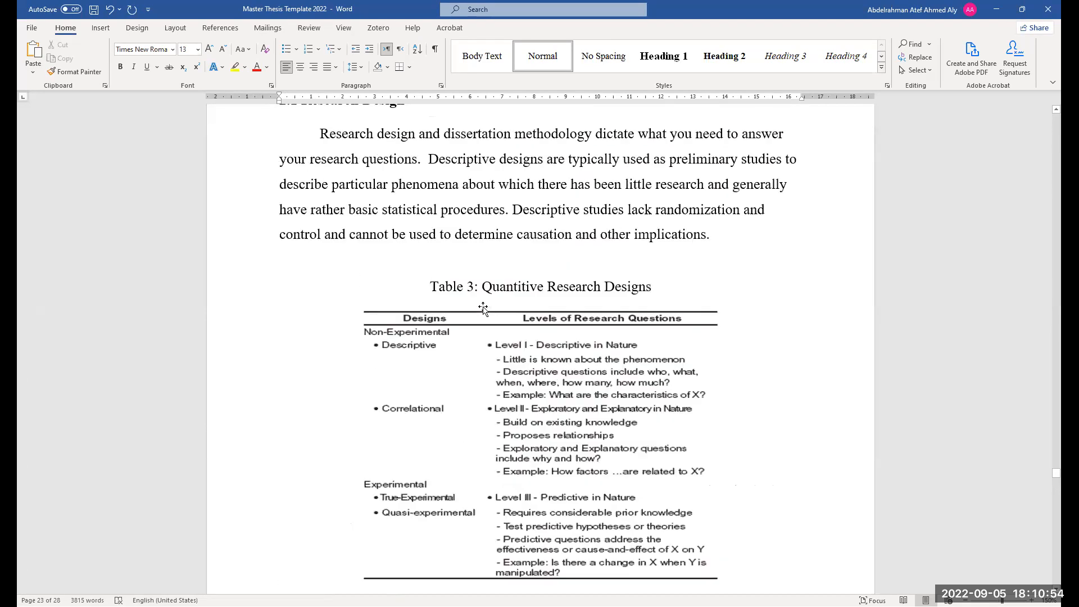
scroll(461, 494, "down", 15)
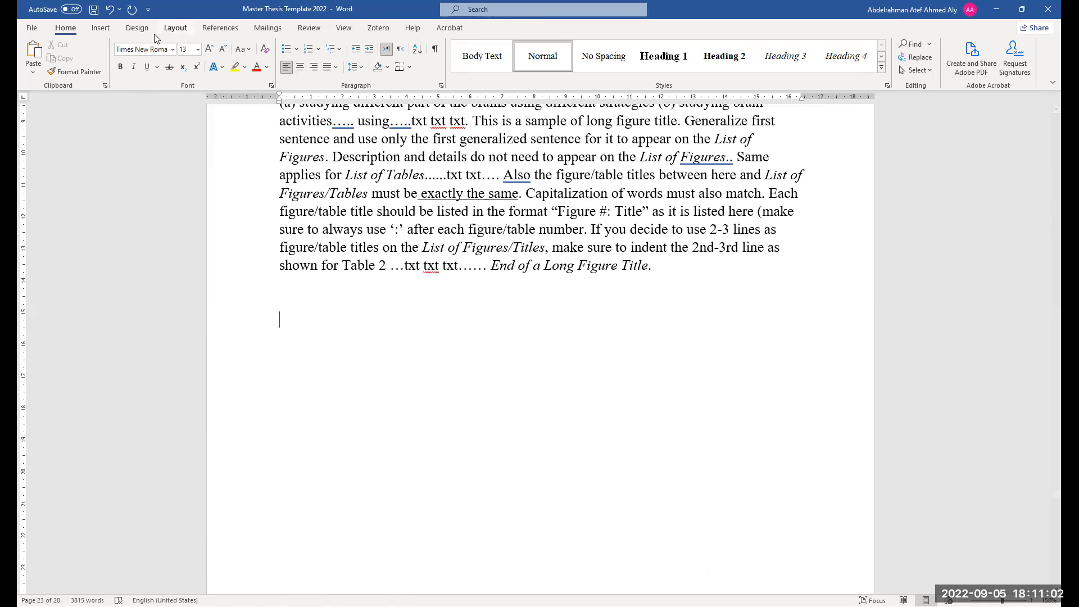
left_click(231, 32)
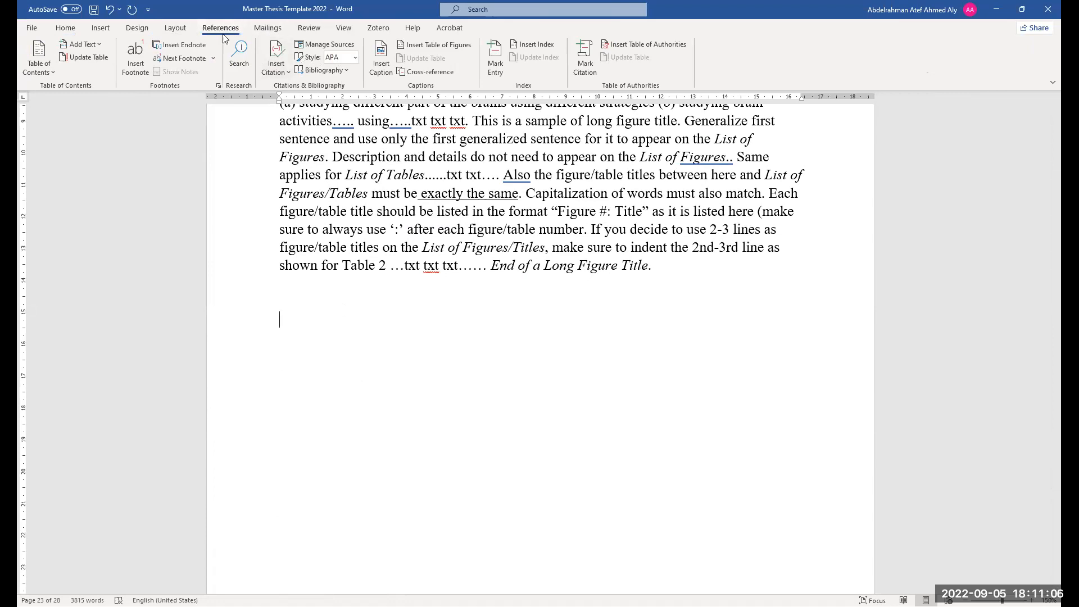
left_click(381, 66)
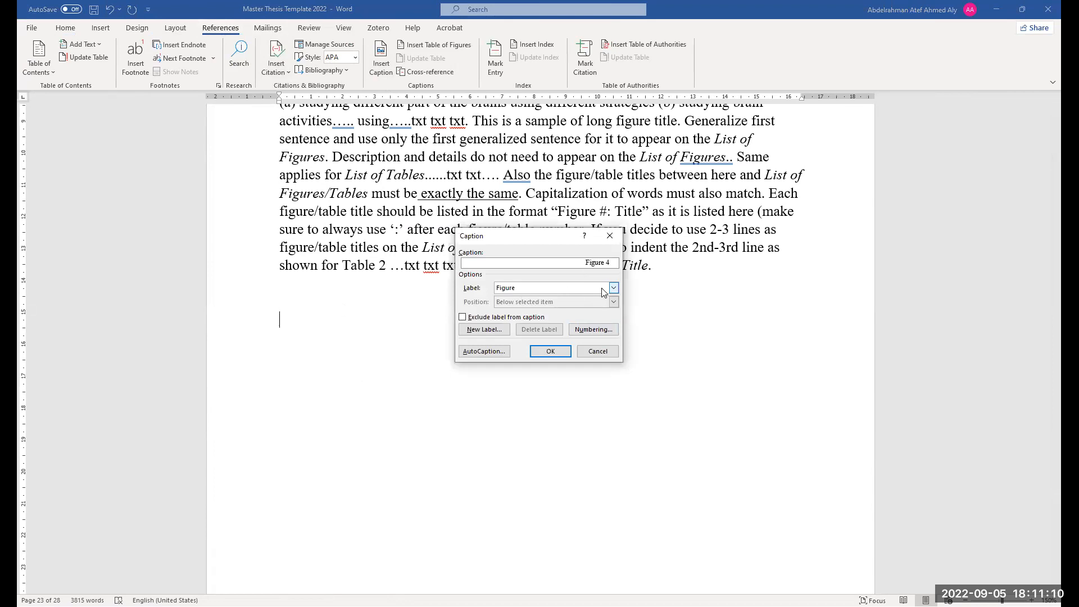
left_click(612, 288)
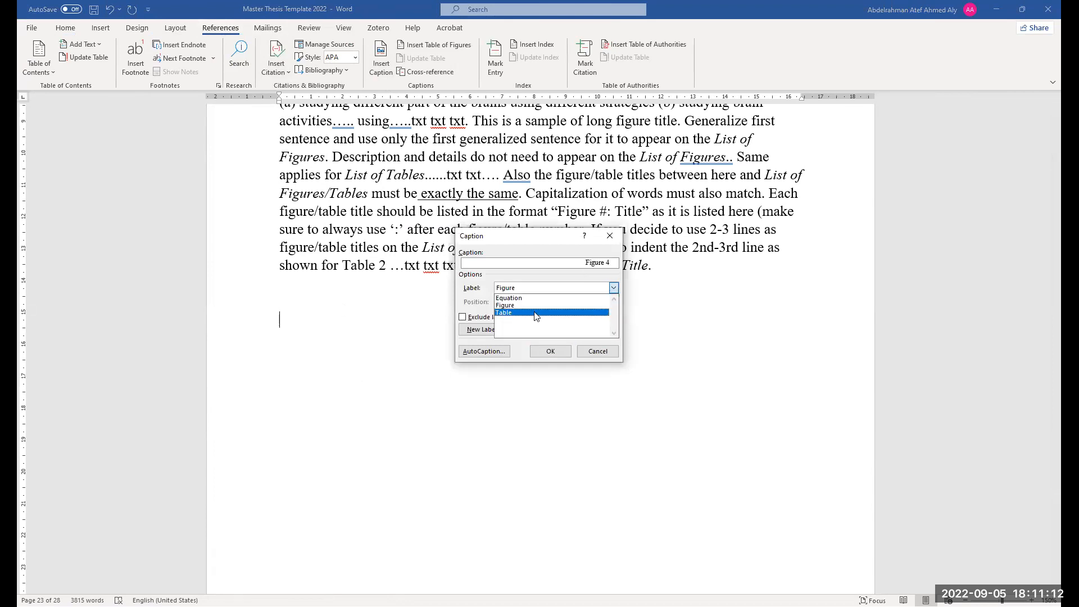
left_click(611, 288)
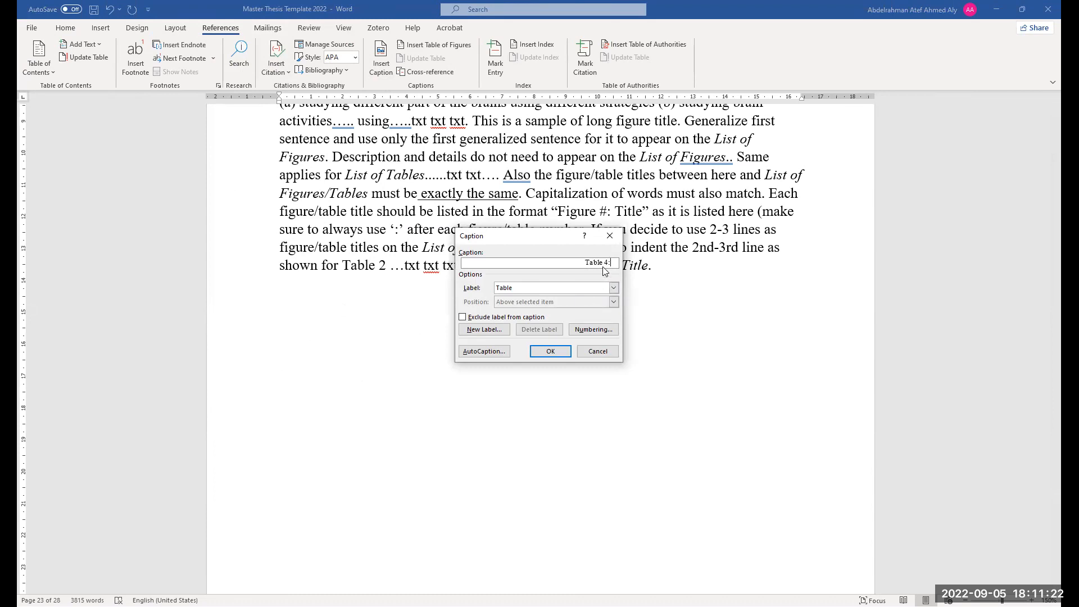
left_click_drag(551, 239, 571, 300)
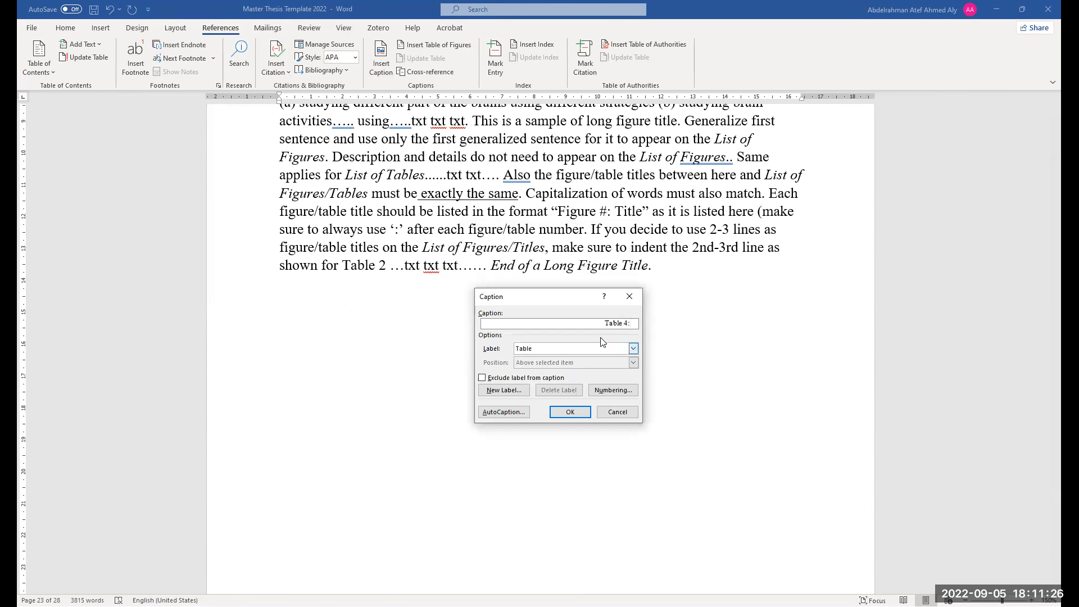
type("GFGFGFGFGFGFGFGFG")
left_click(580, 412)
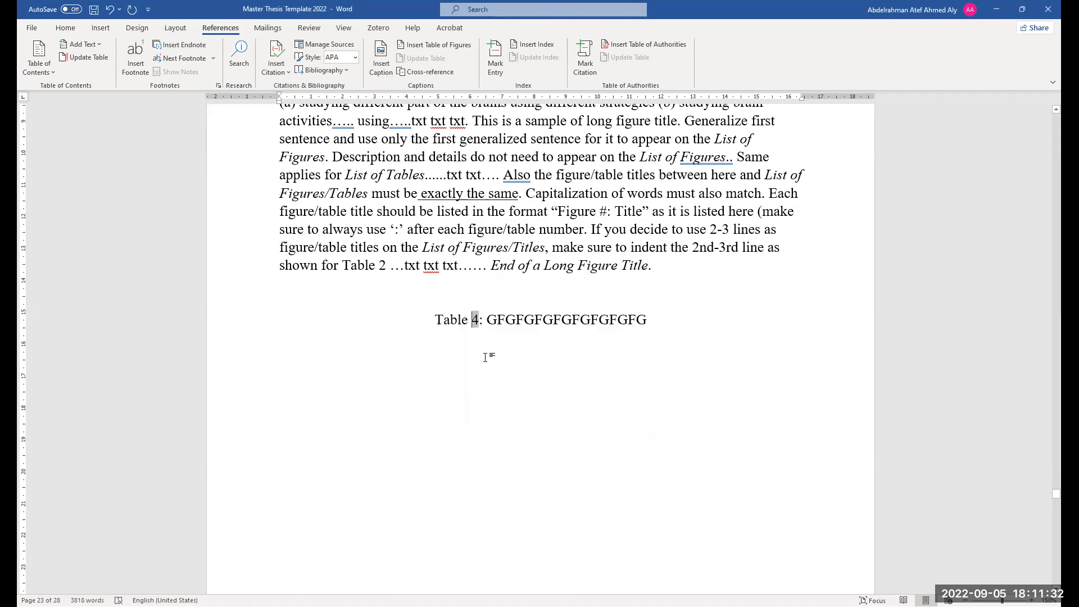
Insert a table of 5 columns and 7 rows below the Table 4 caption
scroll(437, 345, "up", 6, "ctrl")
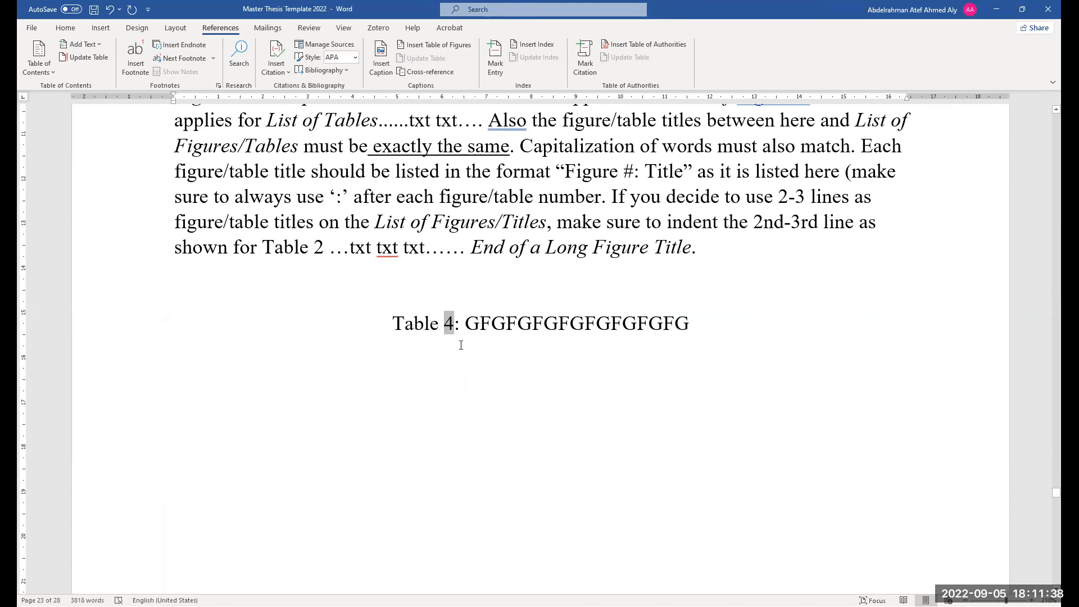
scroll(462, 348, "down", 4, "ctrl")
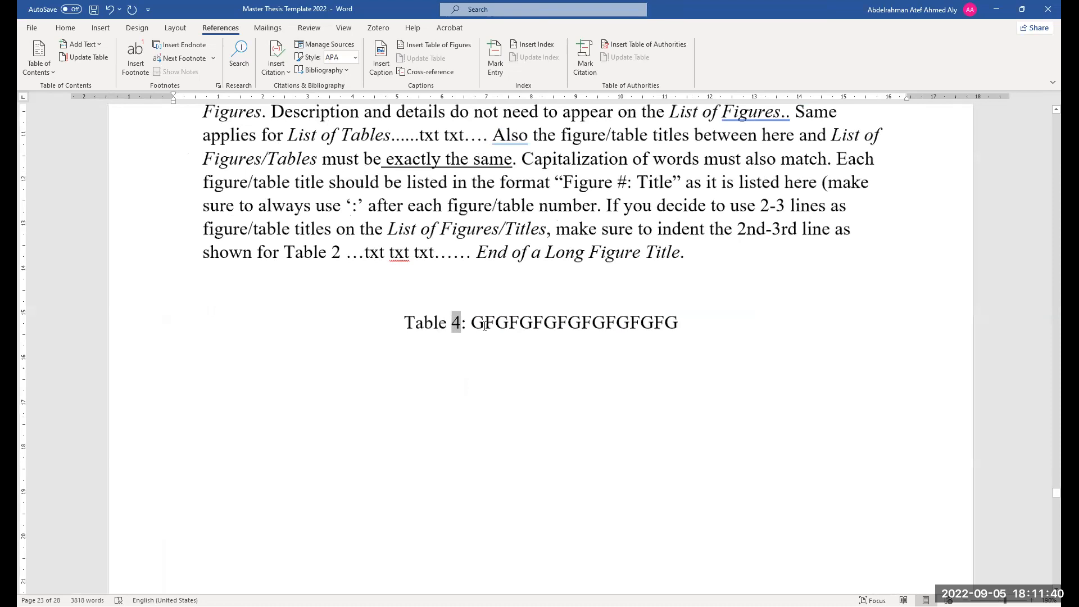
left_click(506, 359)
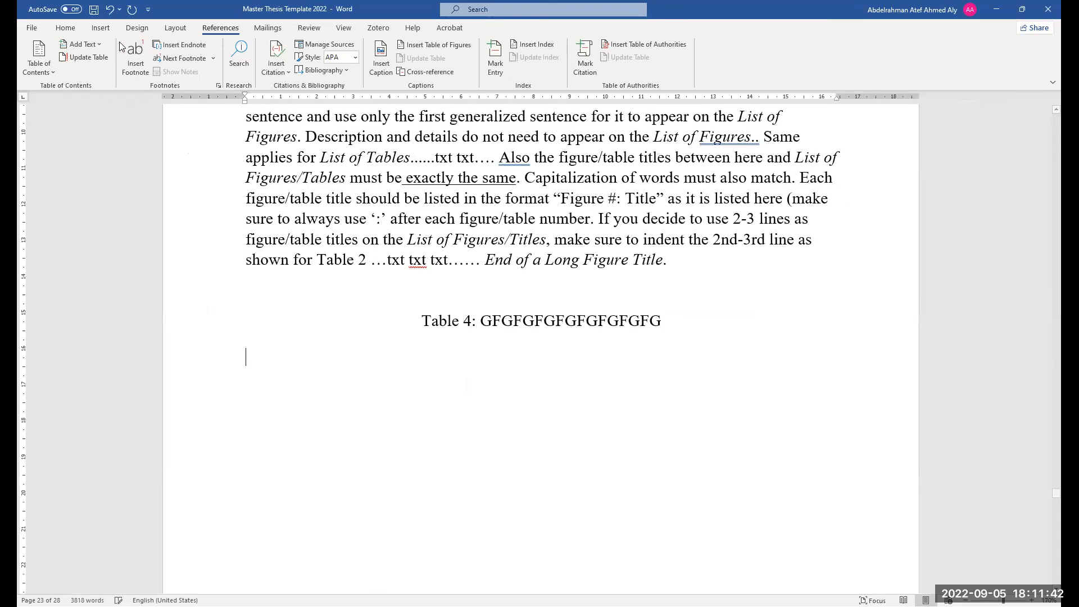
left_click(102, 29)
left_click(113, 72)
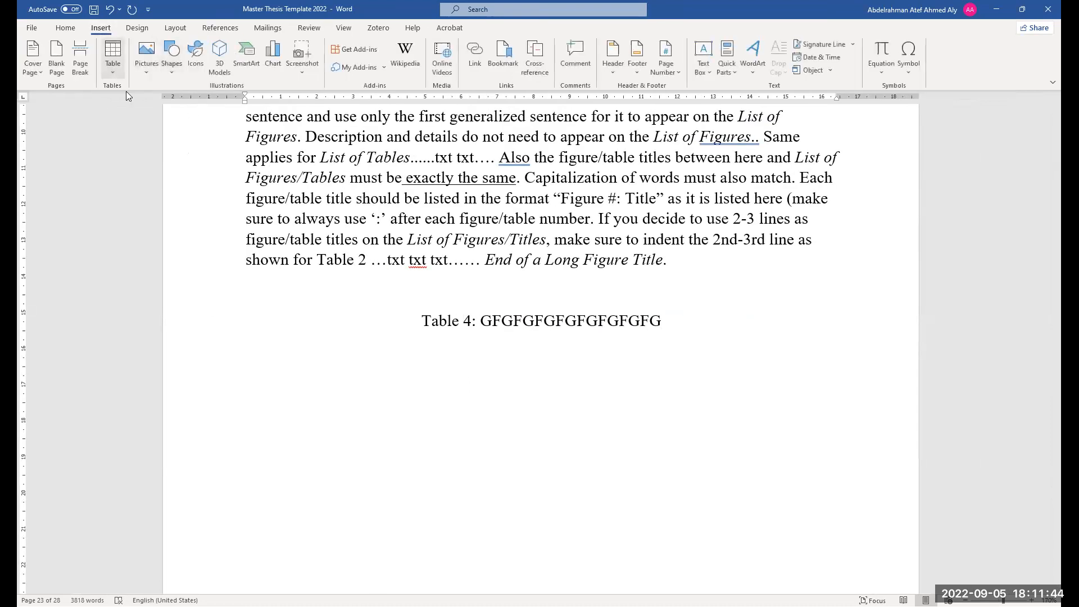
left_click(145, 172)
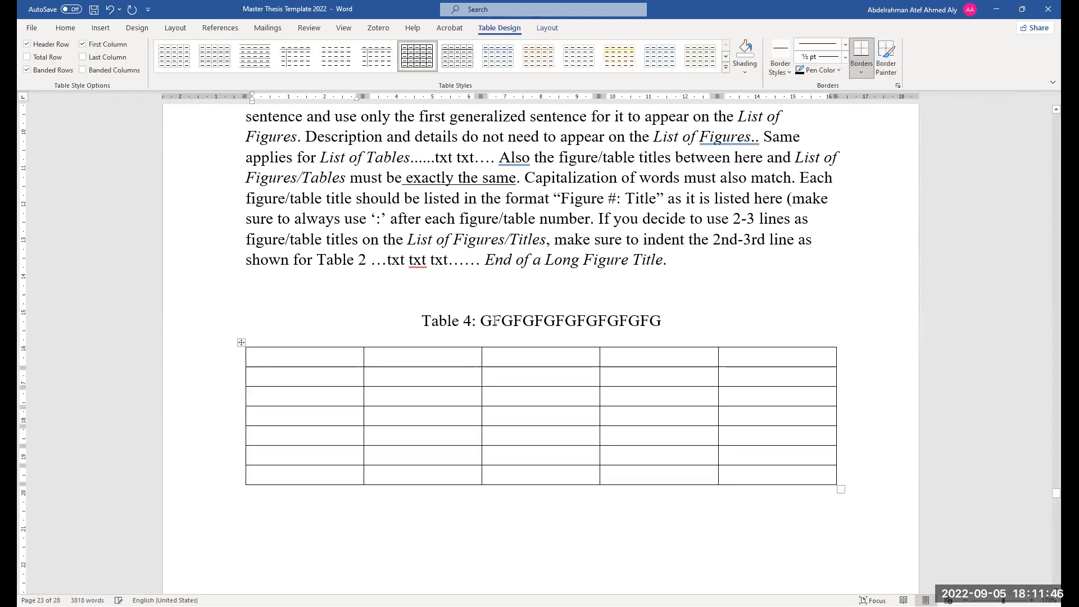
Review the Table 4 caption and the empty table below the Figure 3 description
scroll(508, 336, "up", 10)
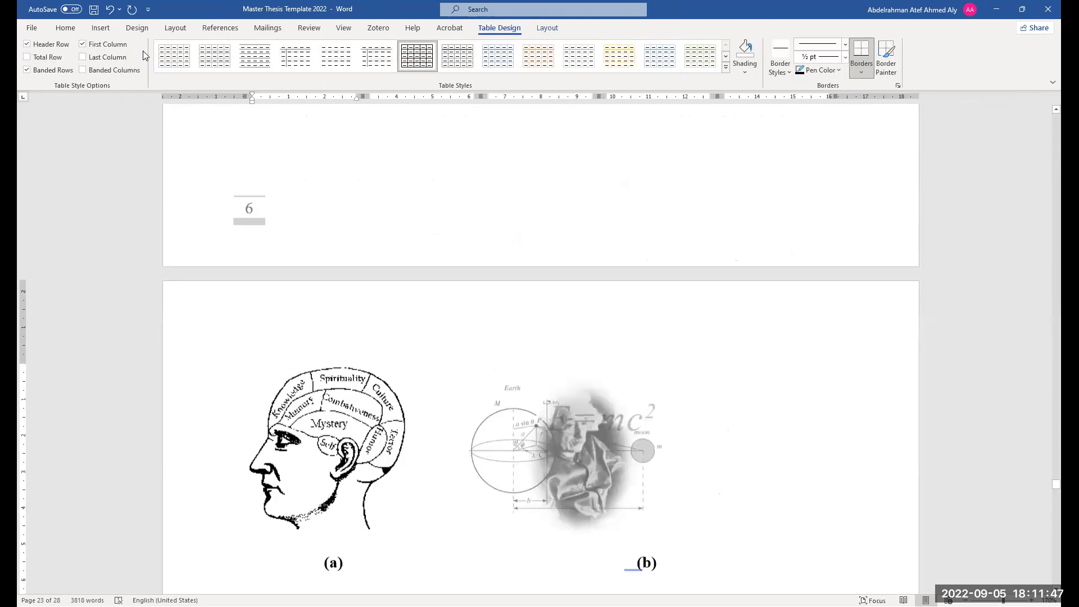
left_click(66, 28)
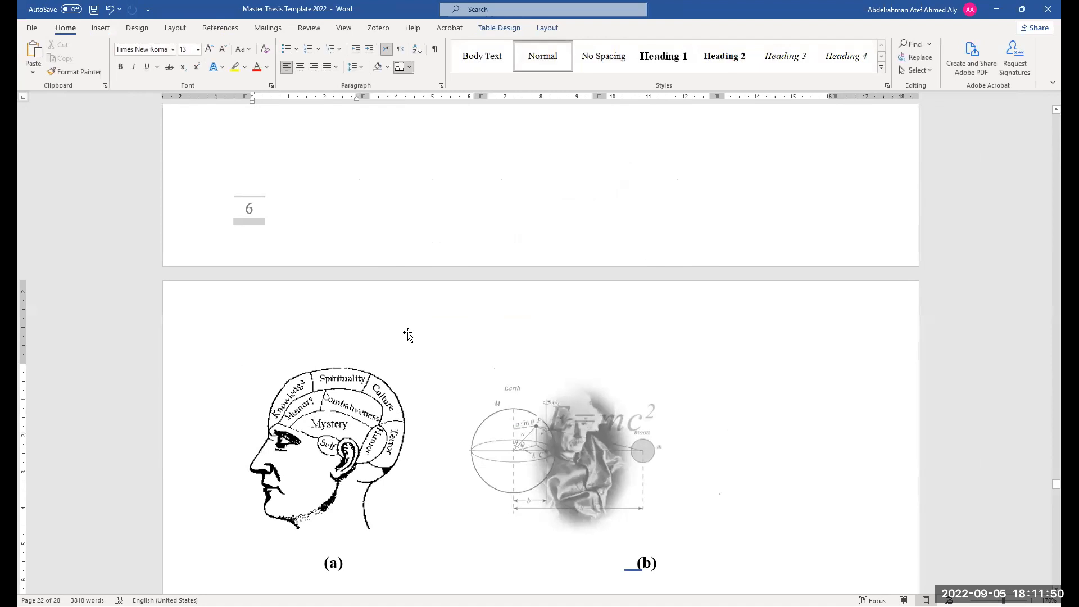
scroll(408, 335, "down", 10)
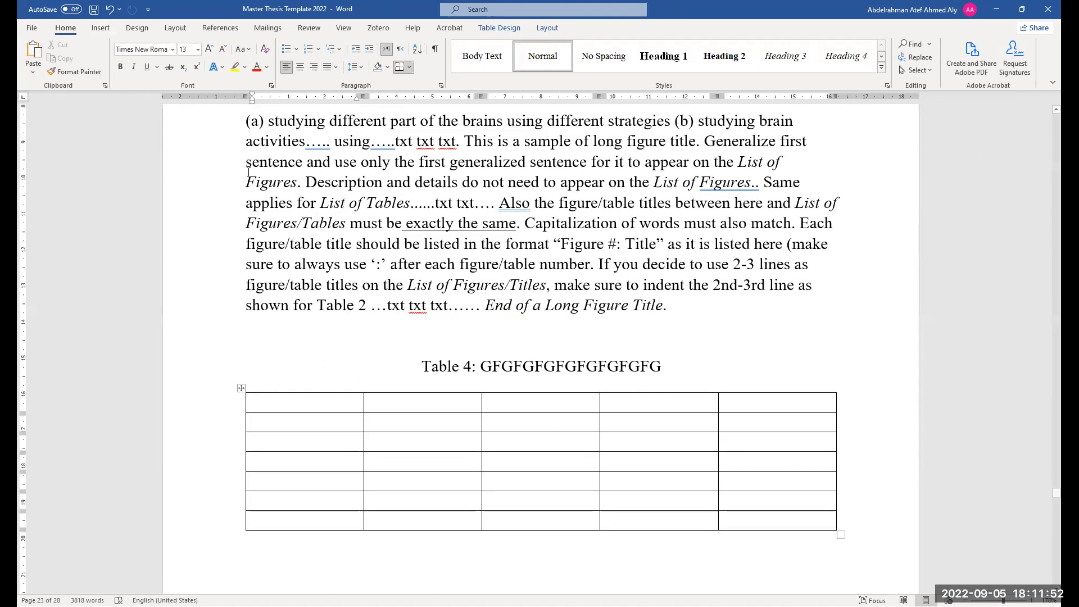
scroll(250, 388, "down", 1)
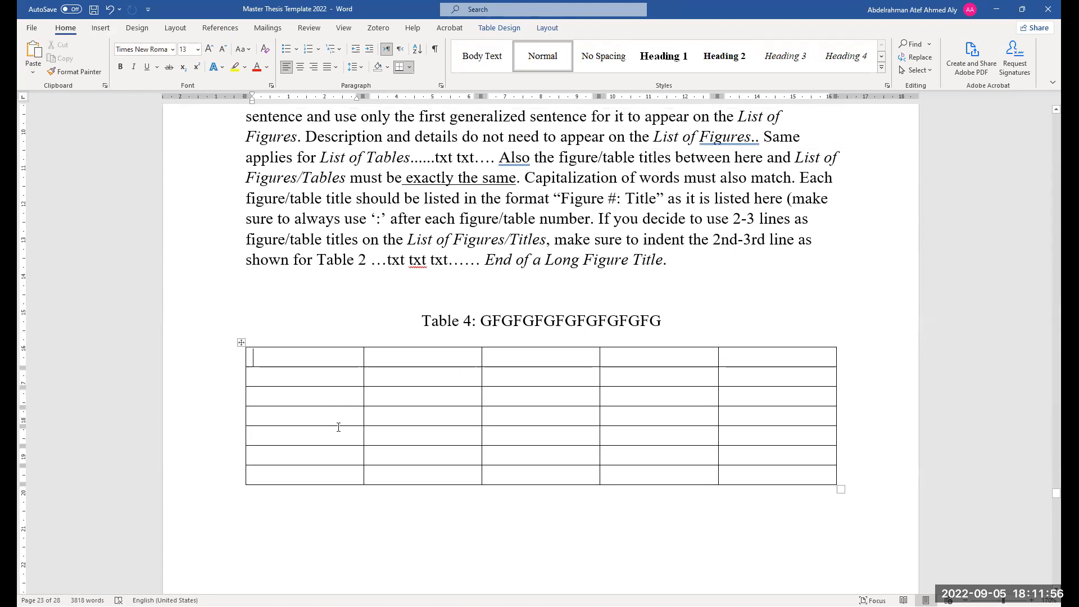
scroll(390, 442, "up", 2)
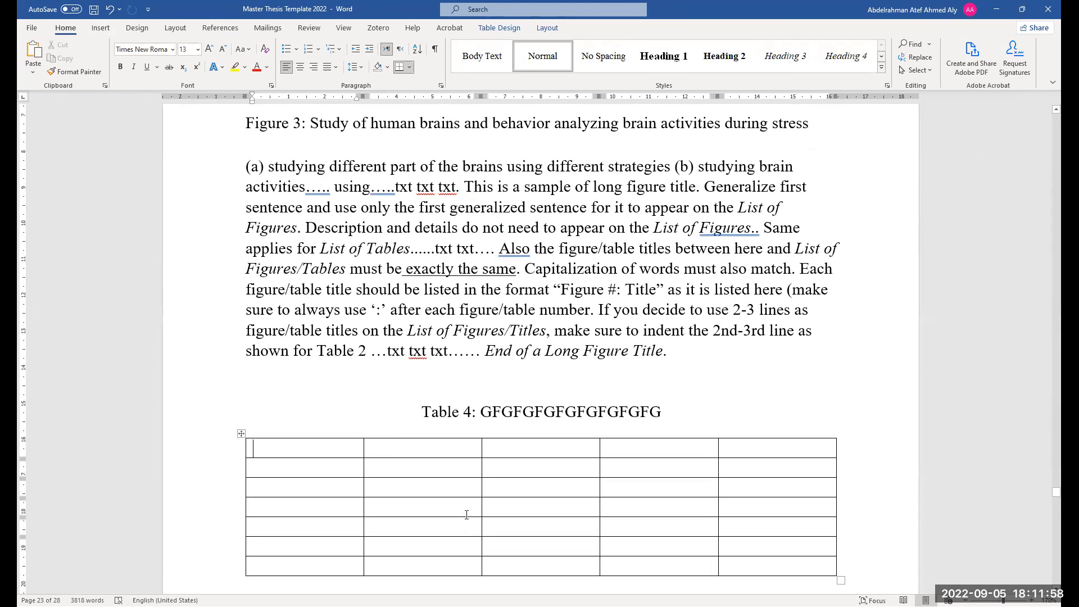
scroll(332, 414, "down", 2)
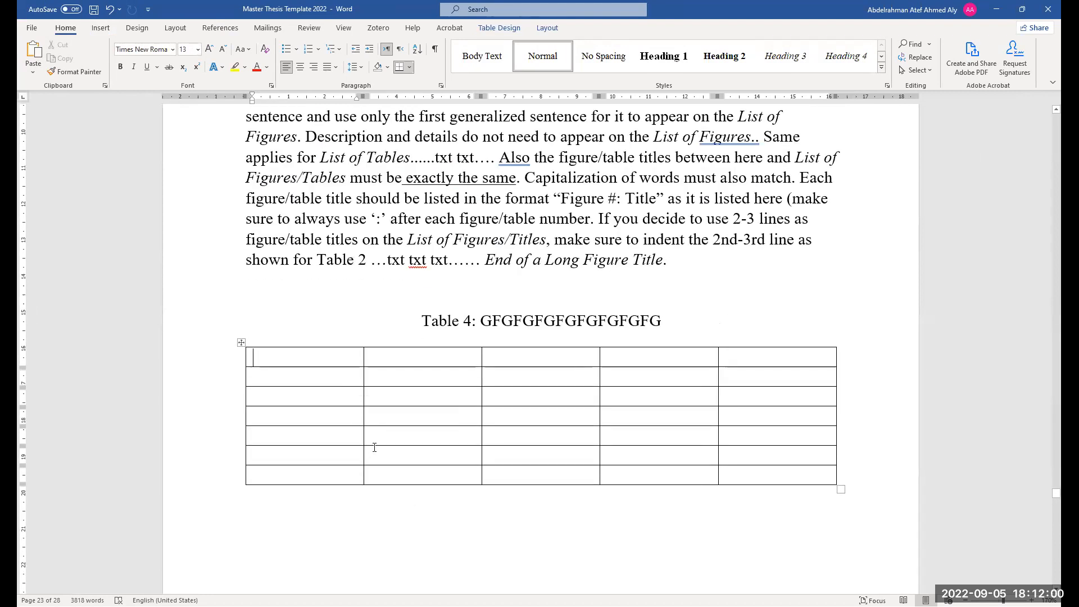
scroll(510, 404, "up", 1)
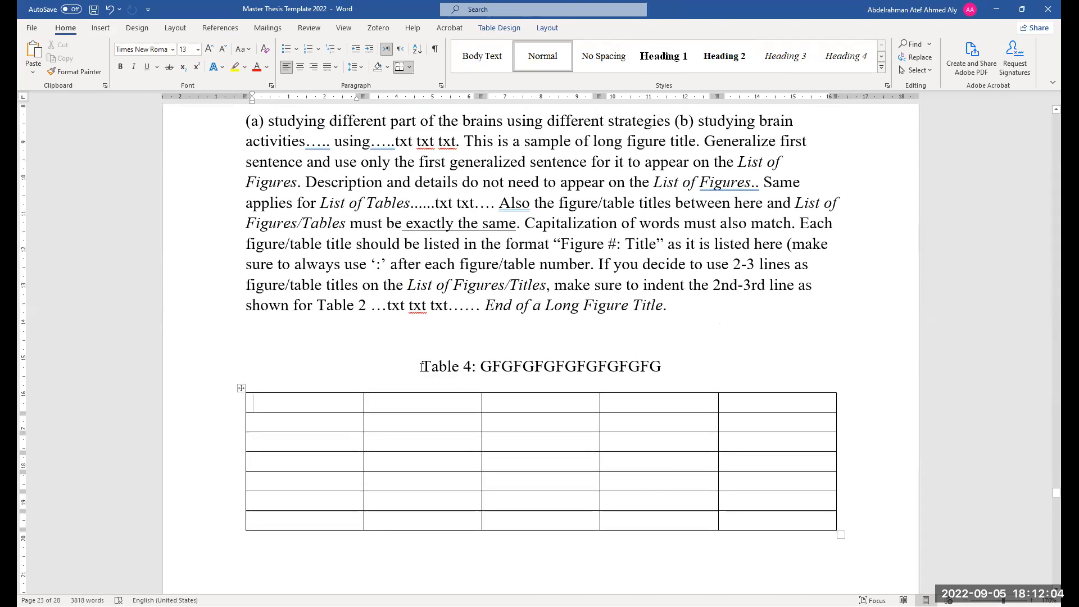
left_click_drag(424, 367, 481, 379)
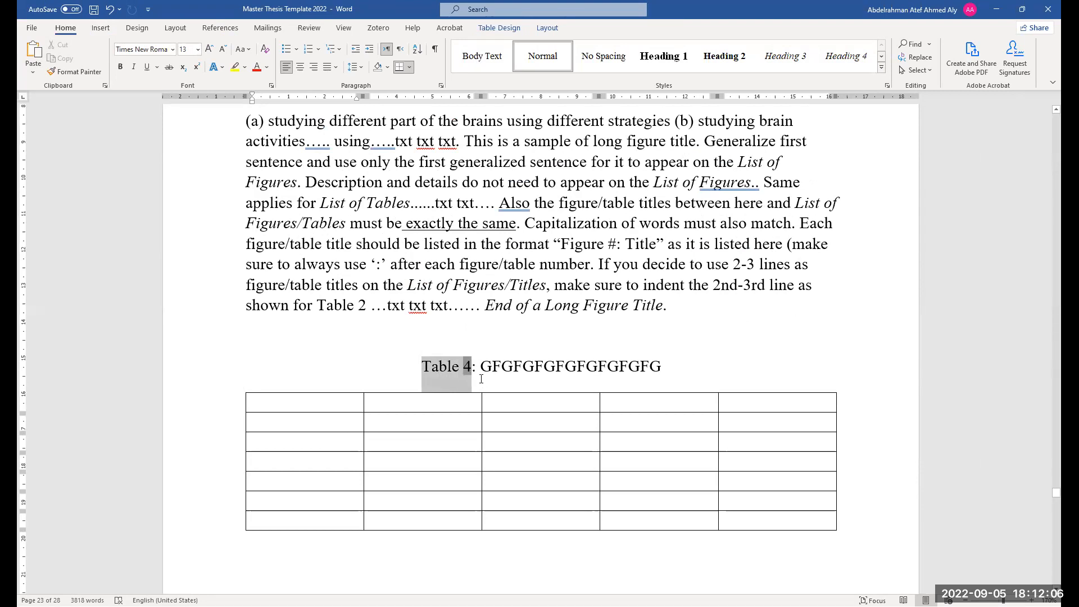
scroll(481, 379, "up", 1)
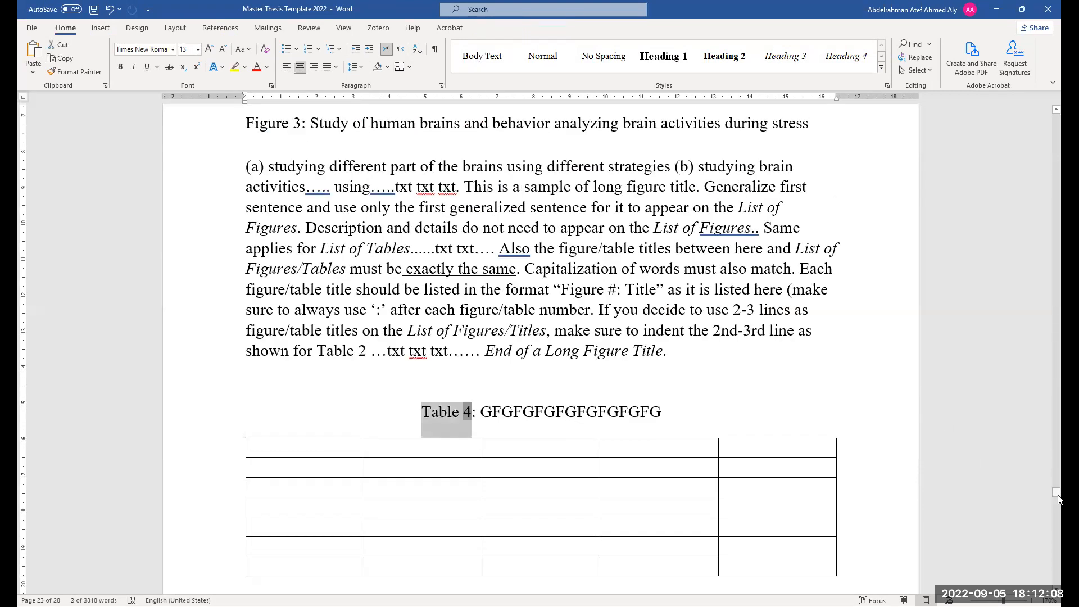
Remove all borders from the List of Abbreviations table
left_click_drag(1057, 492, 1056, 371)
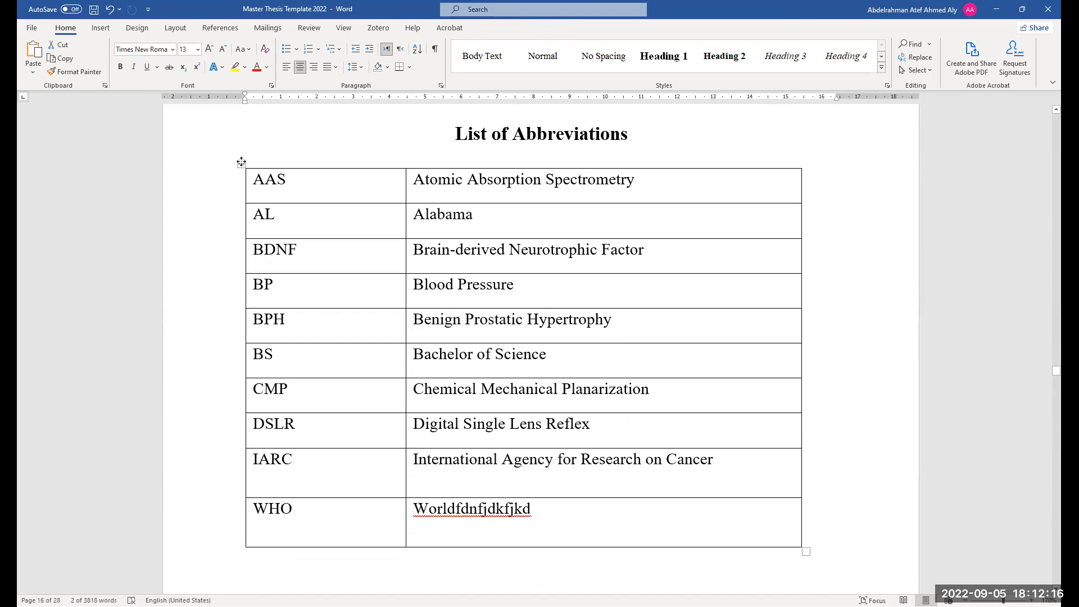
left_click(241, 163)
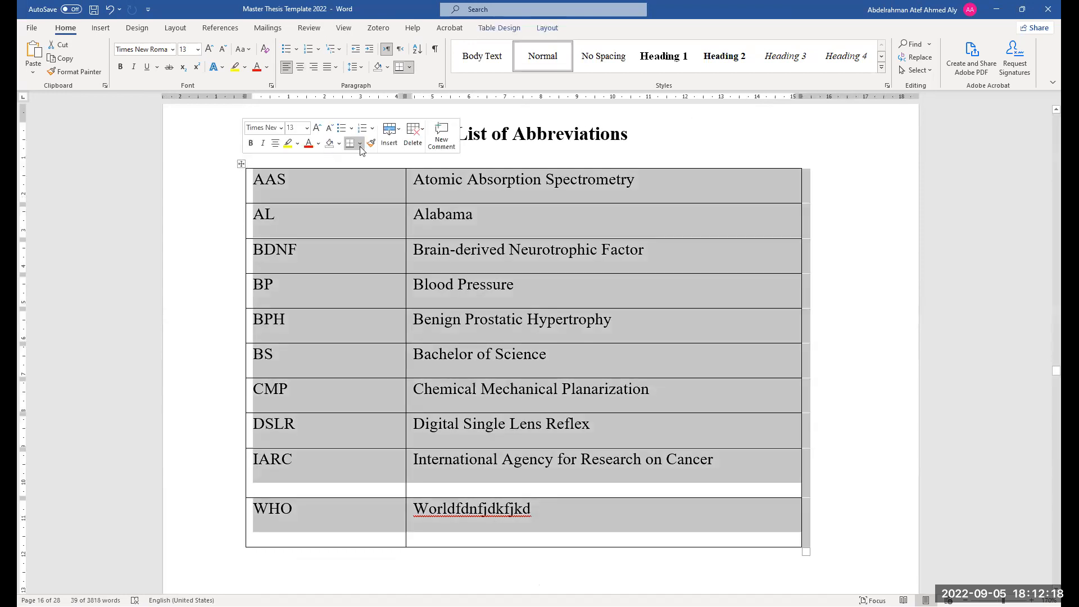
left_click(361, 145)
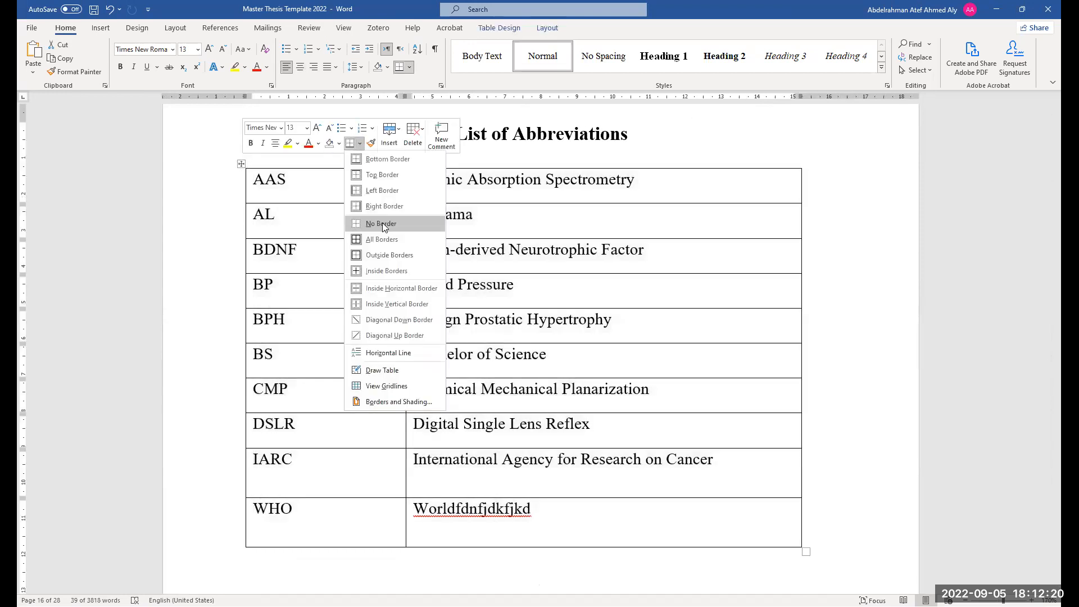
left_click(382, 222)
Update the List of Tables so it includes the new Table 4 entry
scroll(423, 430, "up", 1)
scroll(422, 430, "down", 5)
scroll(422, 430, "up", 20)
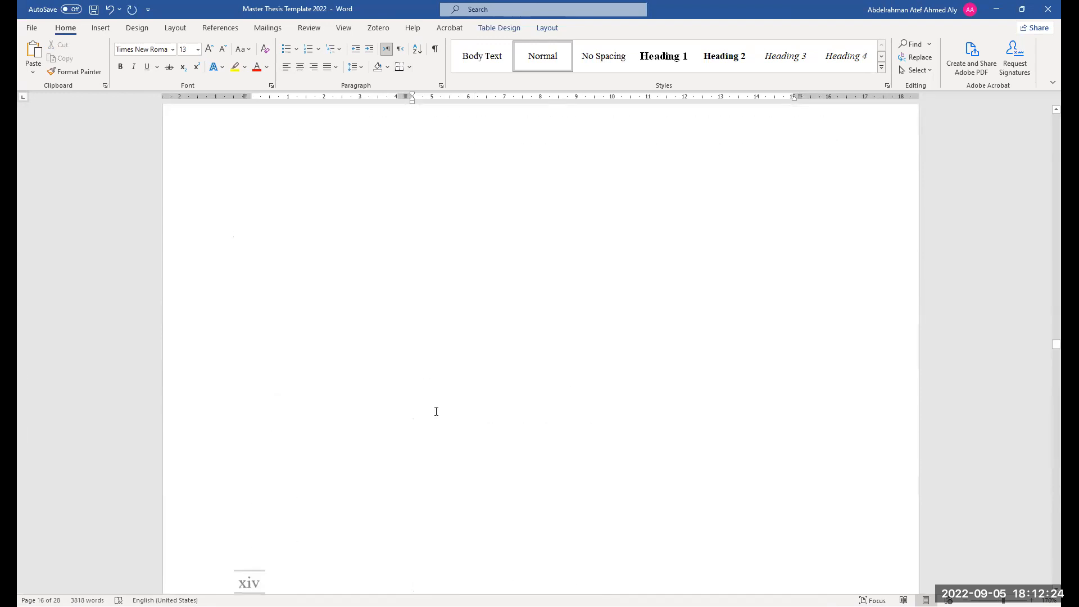
scroll(436, 403, "up", 1)
left_click(467, 438)
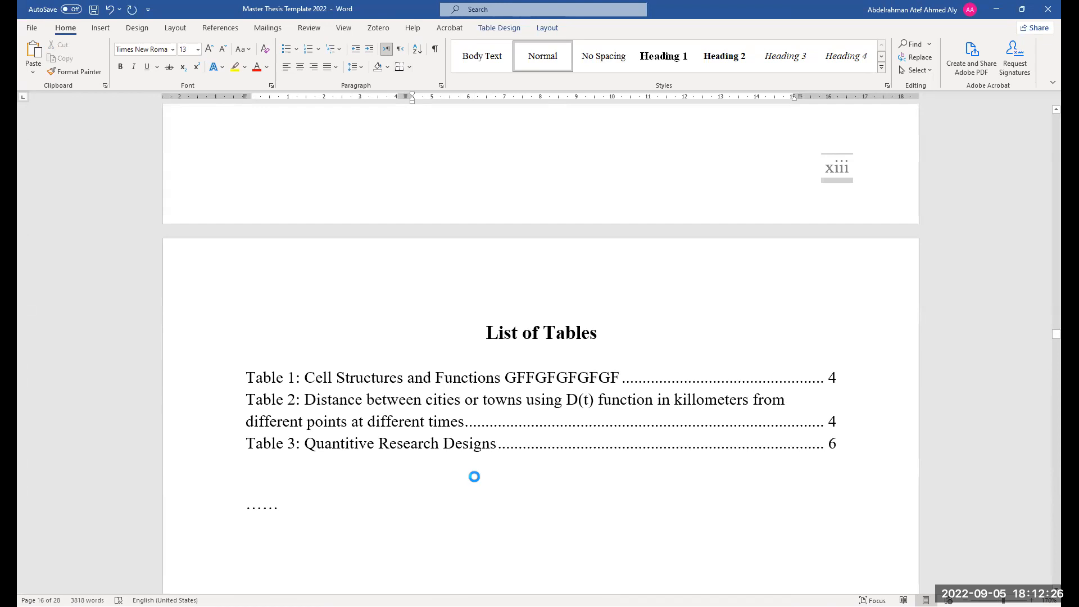
key("F9")
left_click(509, 307)
left_click(540, 331)
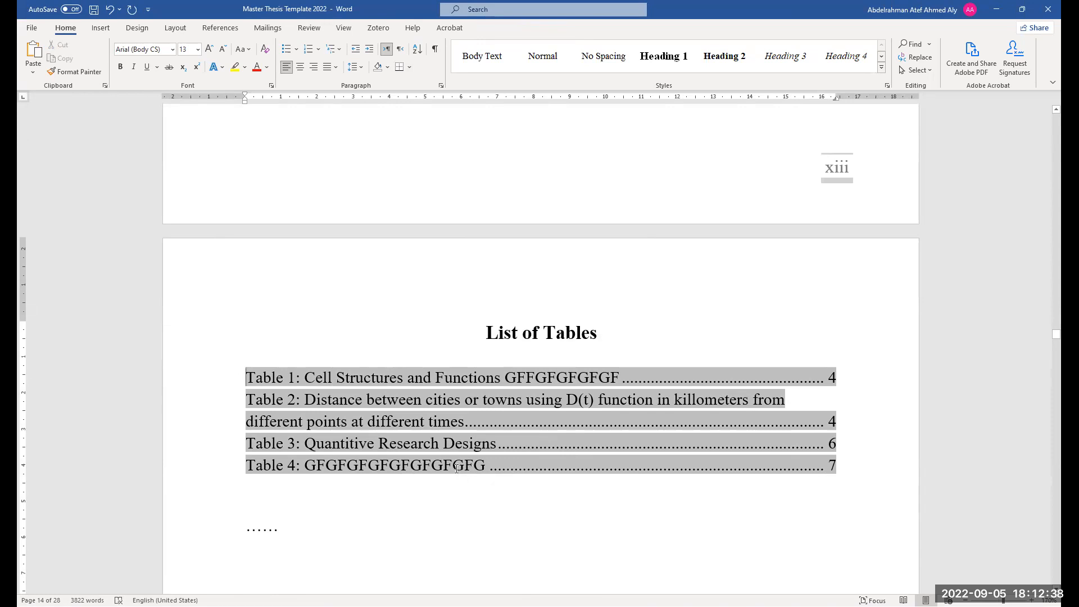
Replace the Table 4 caption title with "Type of Cars. jsdkjsdkjskjdksjdkjsdkjskjdksjdkj"
left_click(546, 465, "ctrl")
left_click_drag(662, 294, 480, 296)
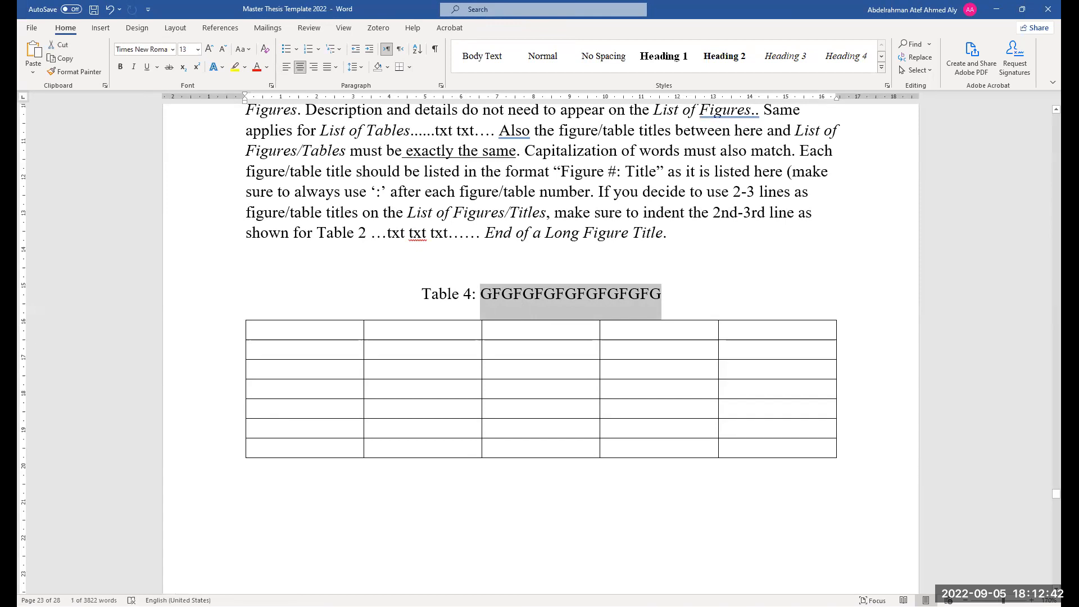
type("Type")
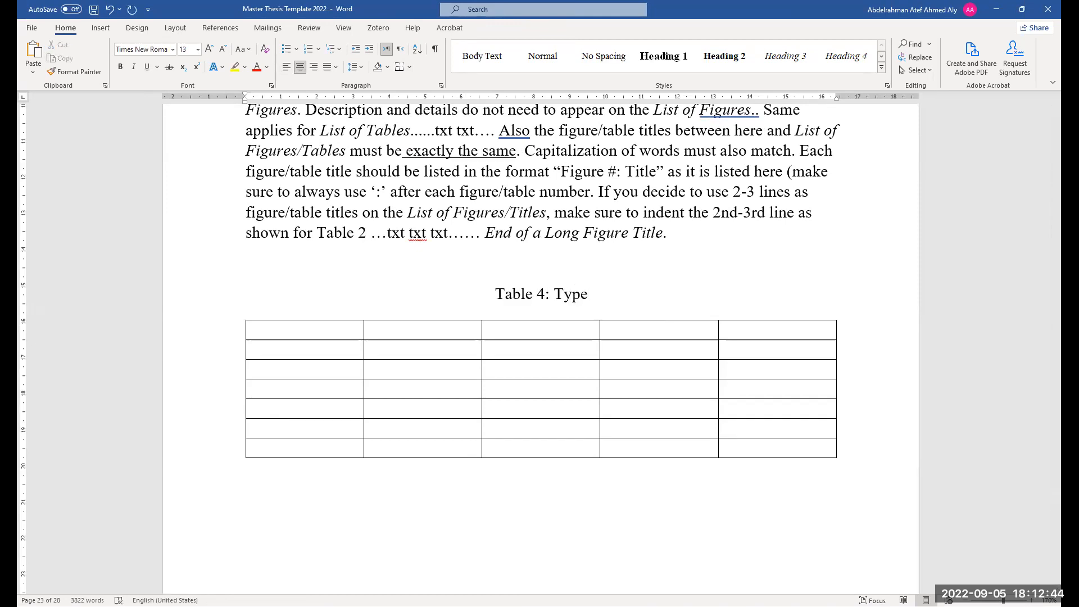
type(" of Cars")
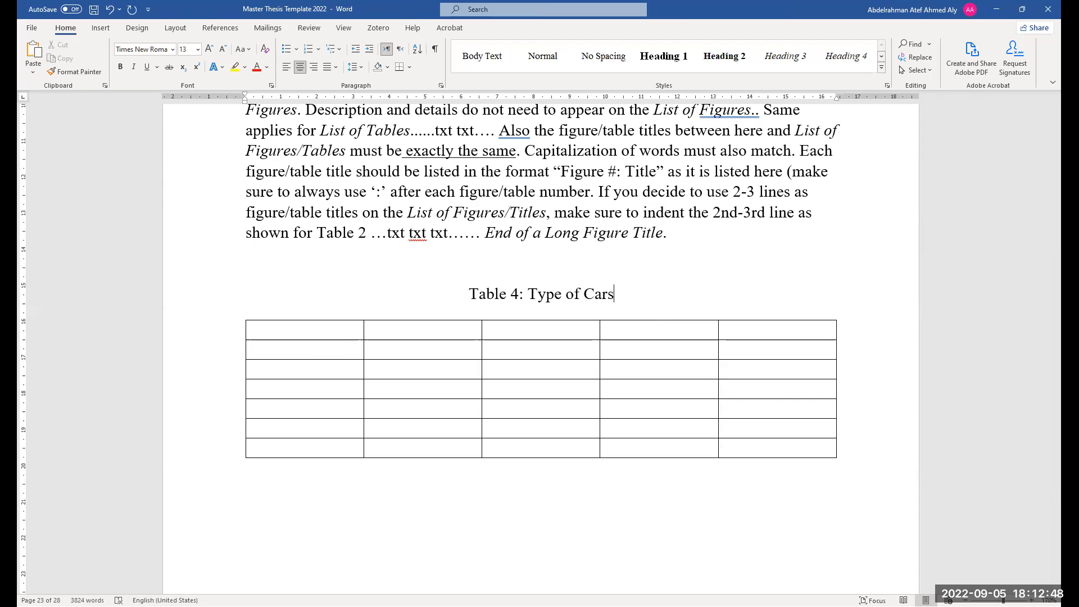
type(".")
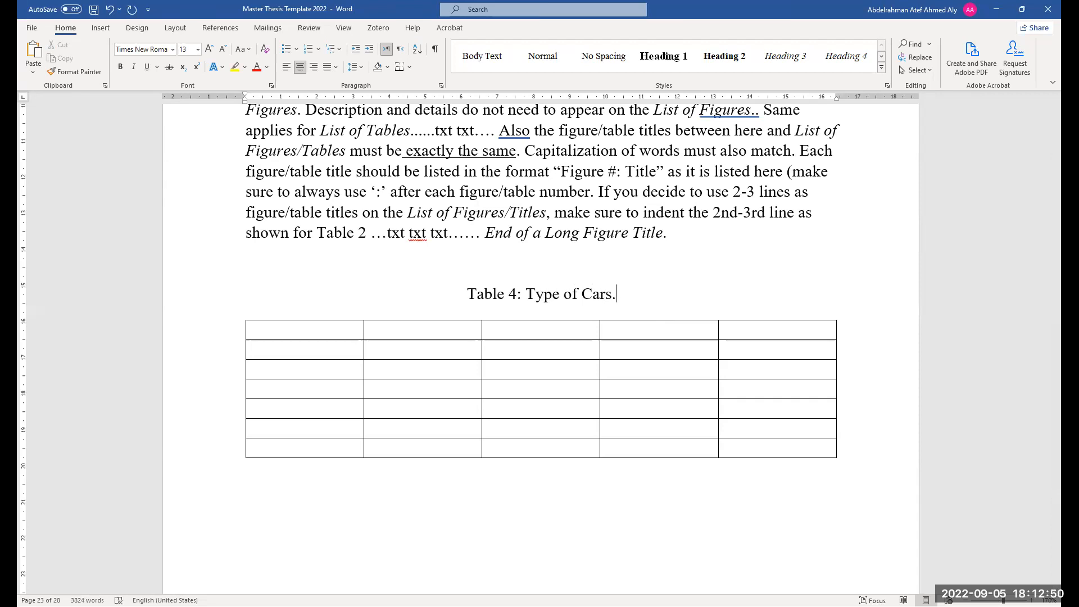
type(" jsdkjsd")
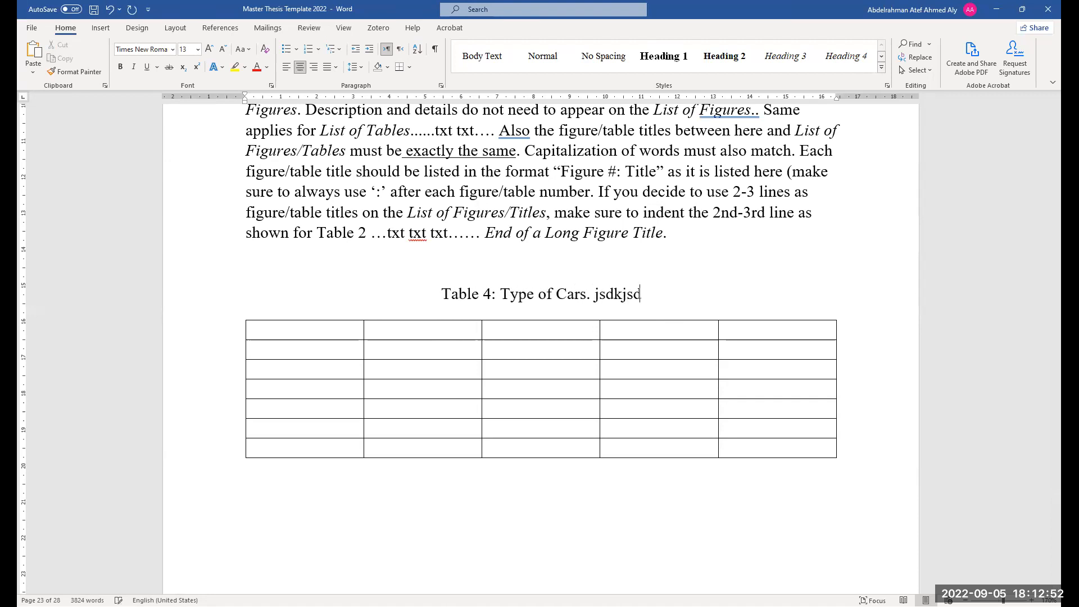
type("kjskjdksjdkjsdkjskjdksjdkj")
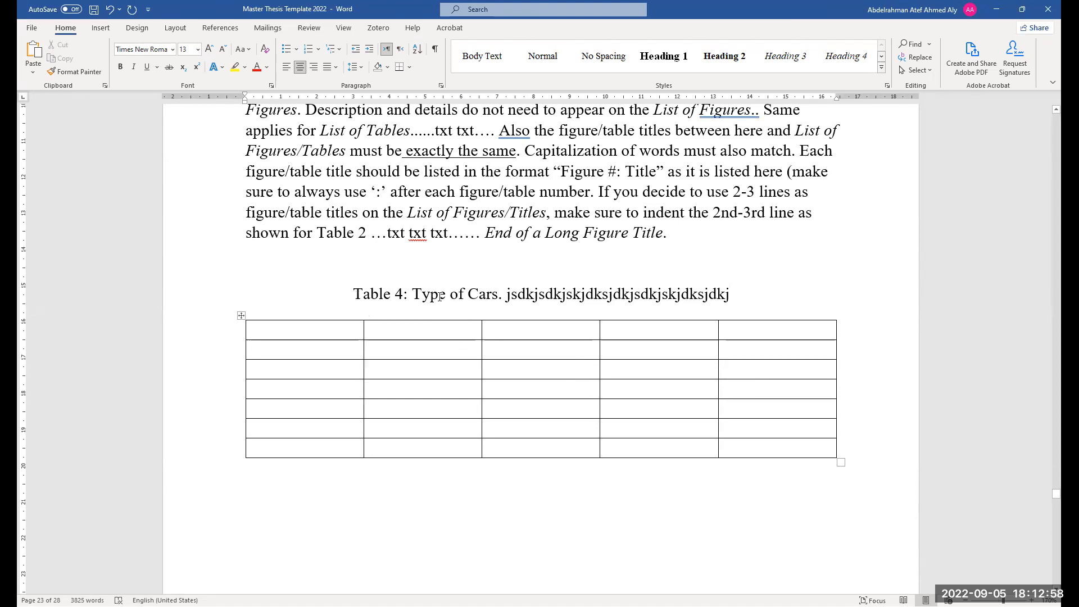
Search the document for "Table 4" and step through the matching results
left_click_drag(413, 296, 500, 298)
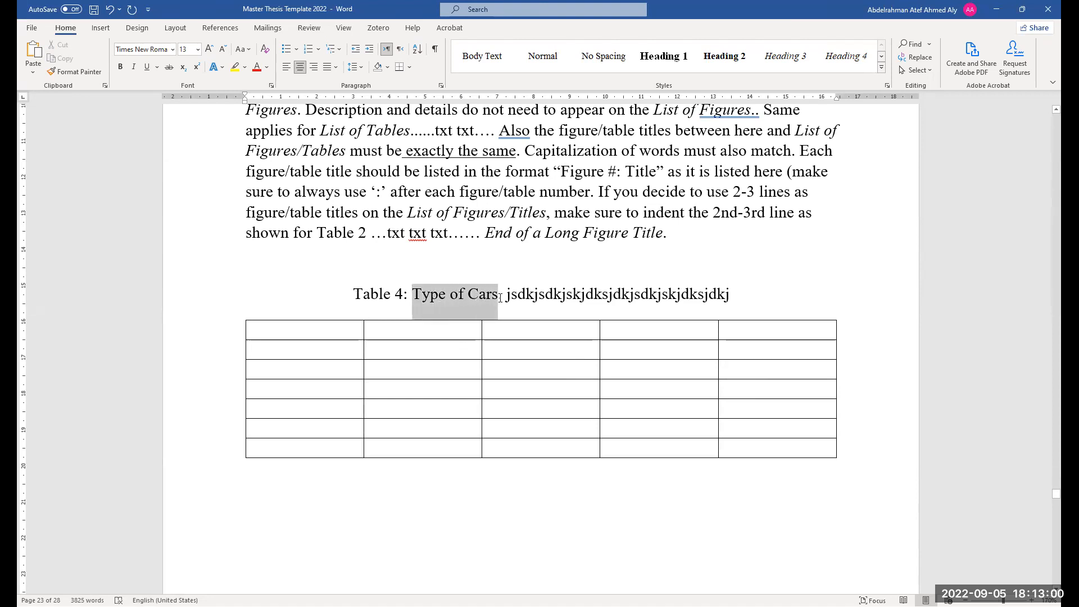
scroll(500, 314, "up", 14, "ctrl")
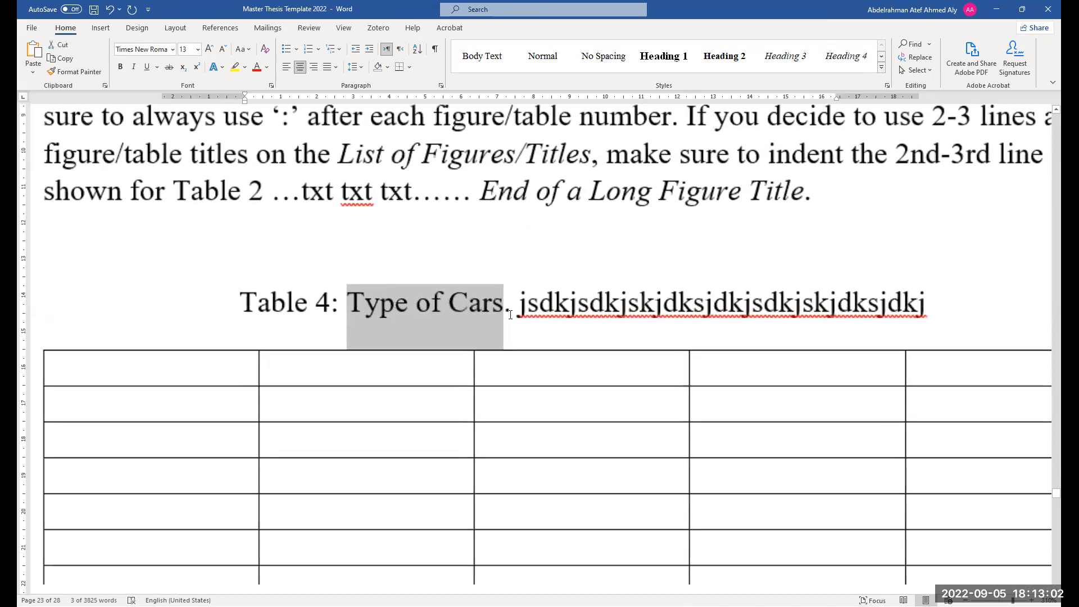
left_click_drag(518, 309, 927, 310)
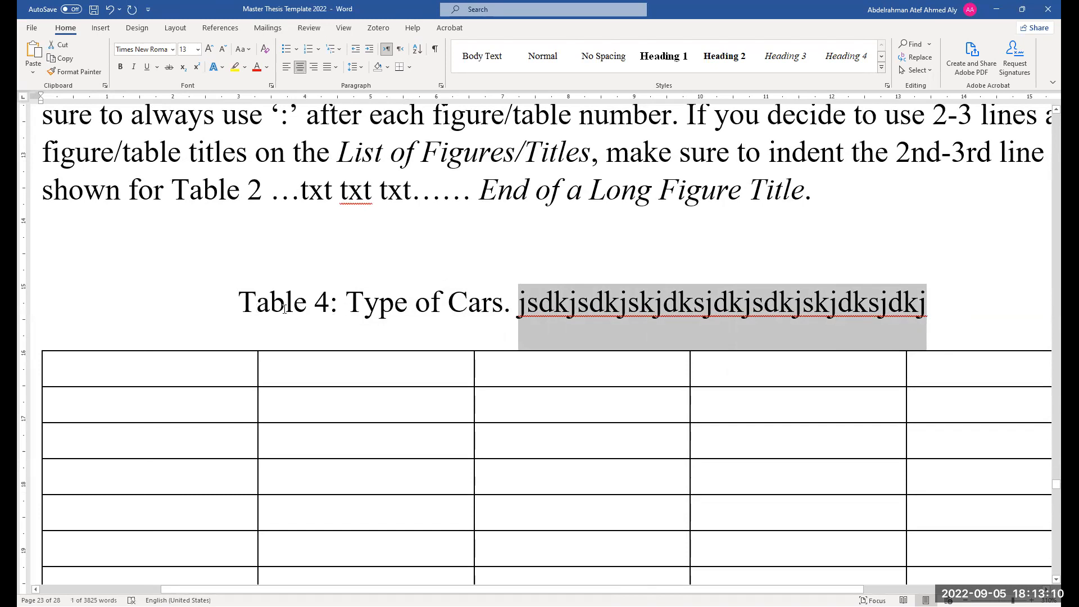
left_click_drag(245, 299, 326, 313)
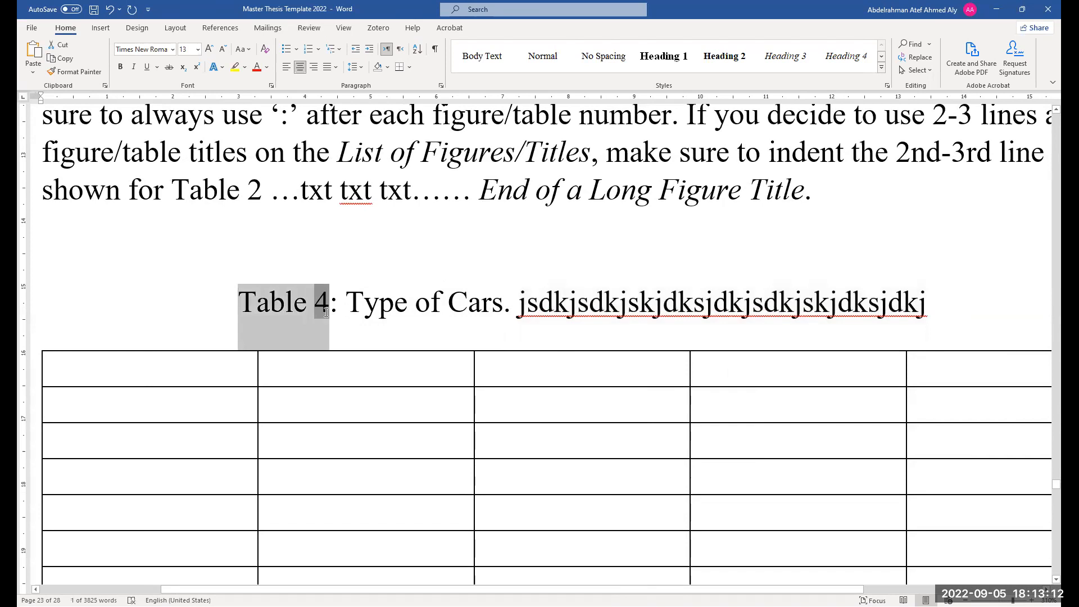
key("ctrl+f")
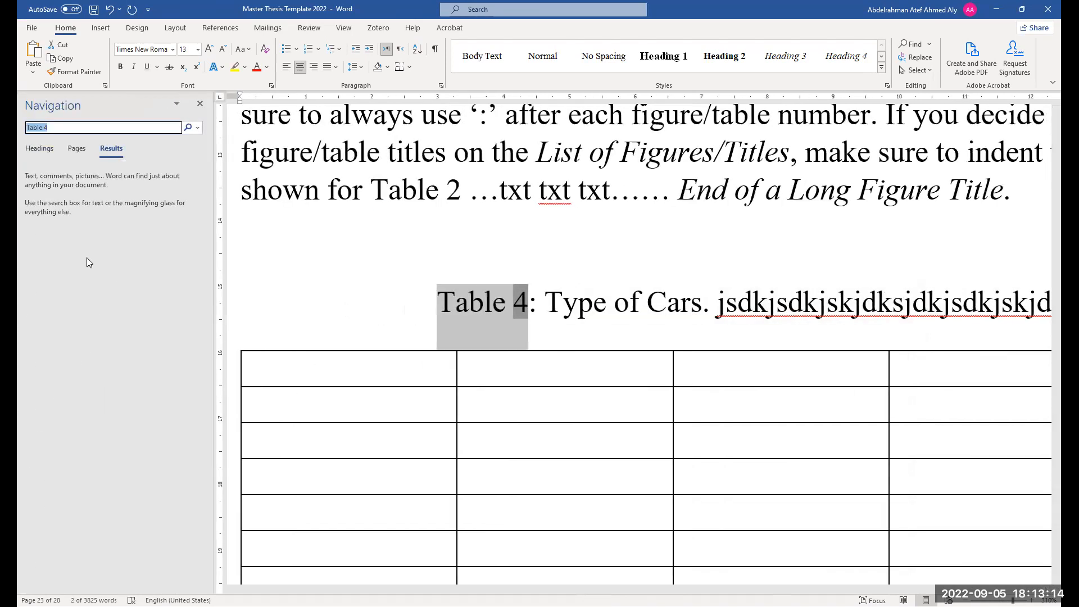
left_click(80, 200)
left_click(85, 188)
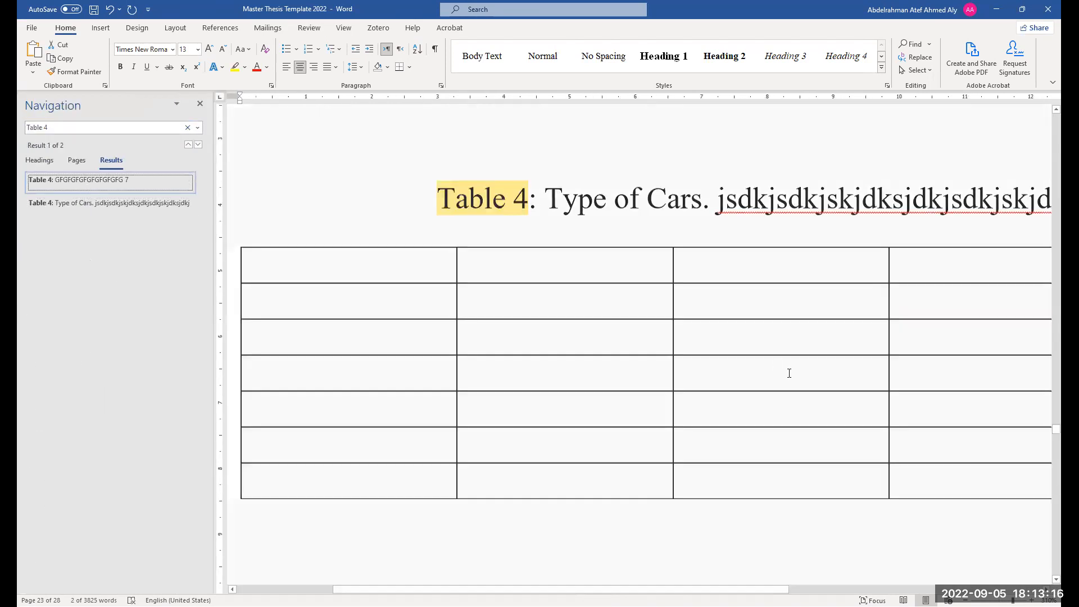
Update the List of Tables field to reflect the new Table 4 caption
scroll(572, 461, "down", 1)
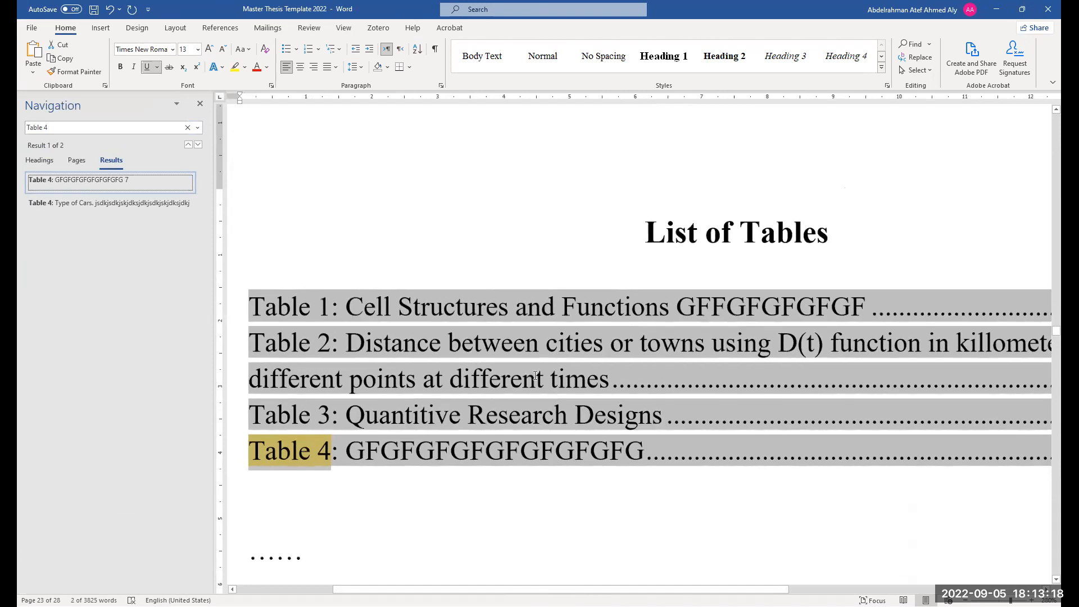
right_click(575, 446)
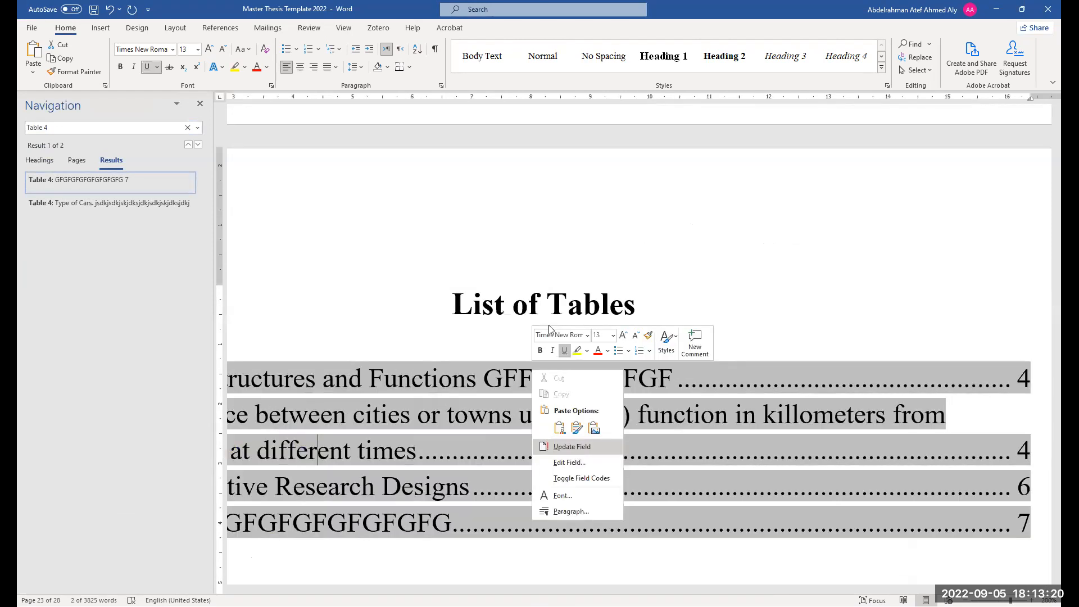
left_click(572, 447)
left_click(550, 322)
scroll(552, 523, "down", 1)
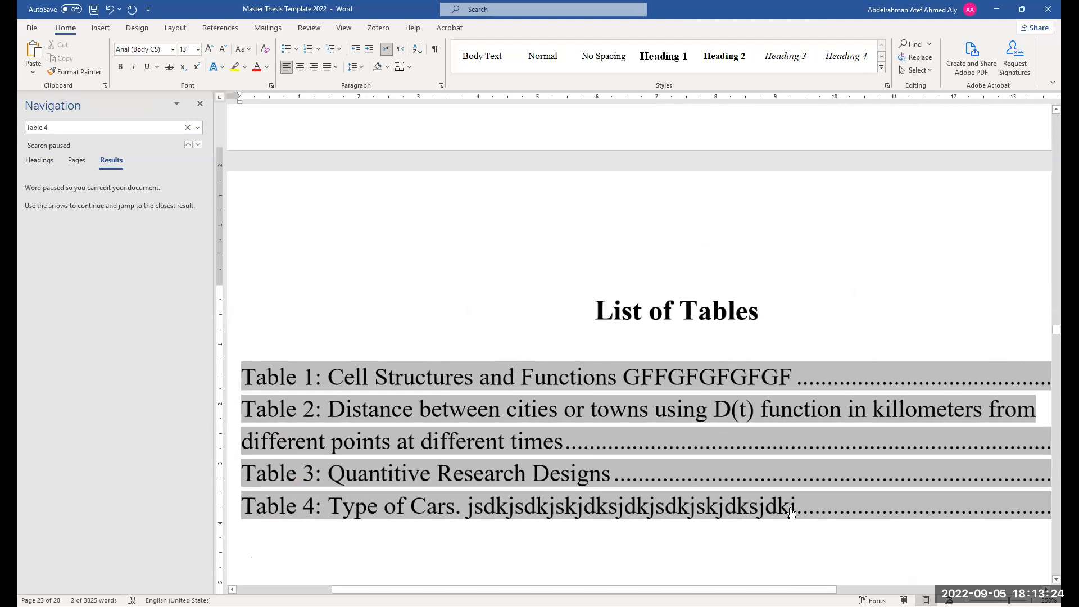
scroll(792, 511, "down", 4)
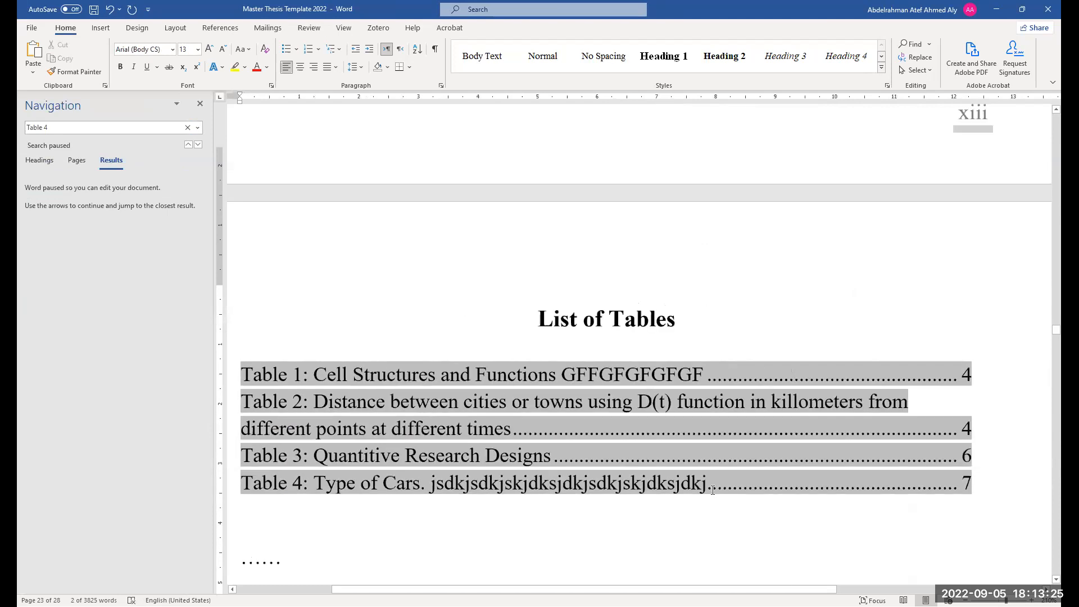
Delete the trailing jsdkj text from the Table 4 entry in the List of Tables, keeping "Type of Cars."
left_click(597, 485)
left_click(469, 404)
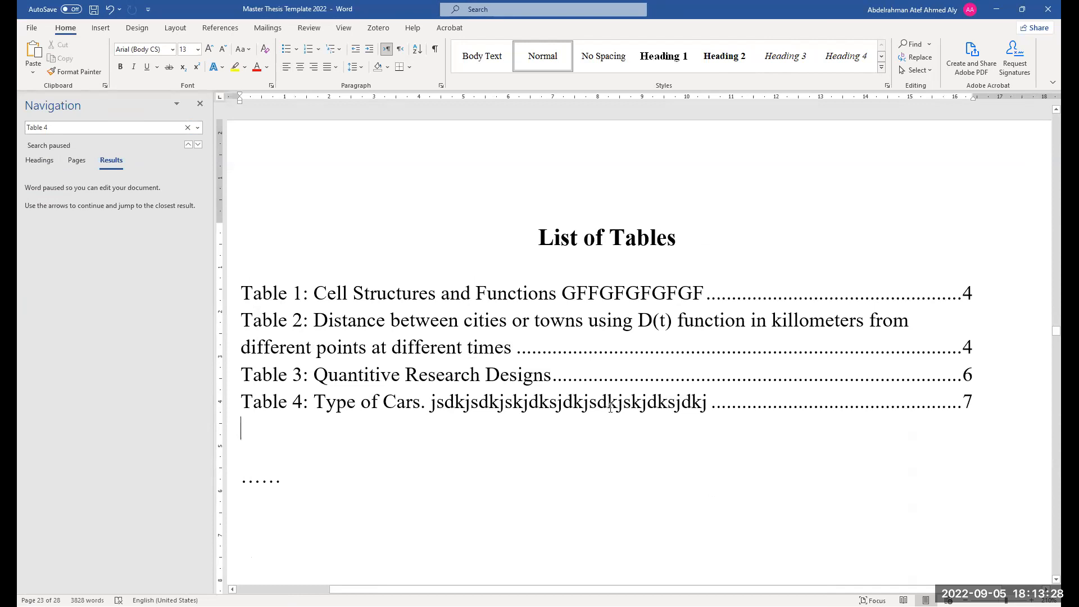
double_click(705, 410)
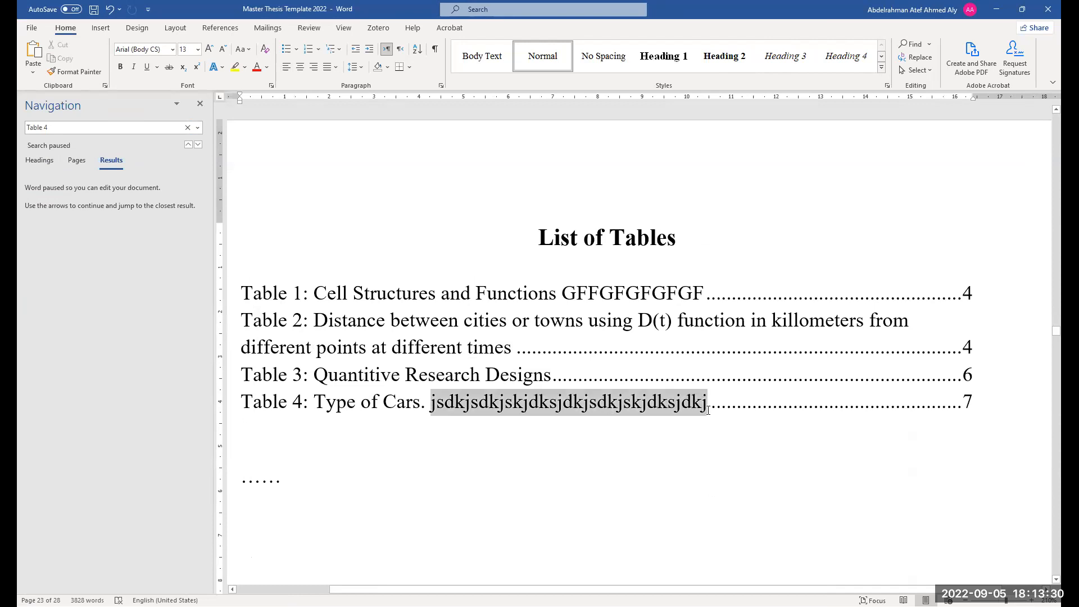
key("BackSpace")
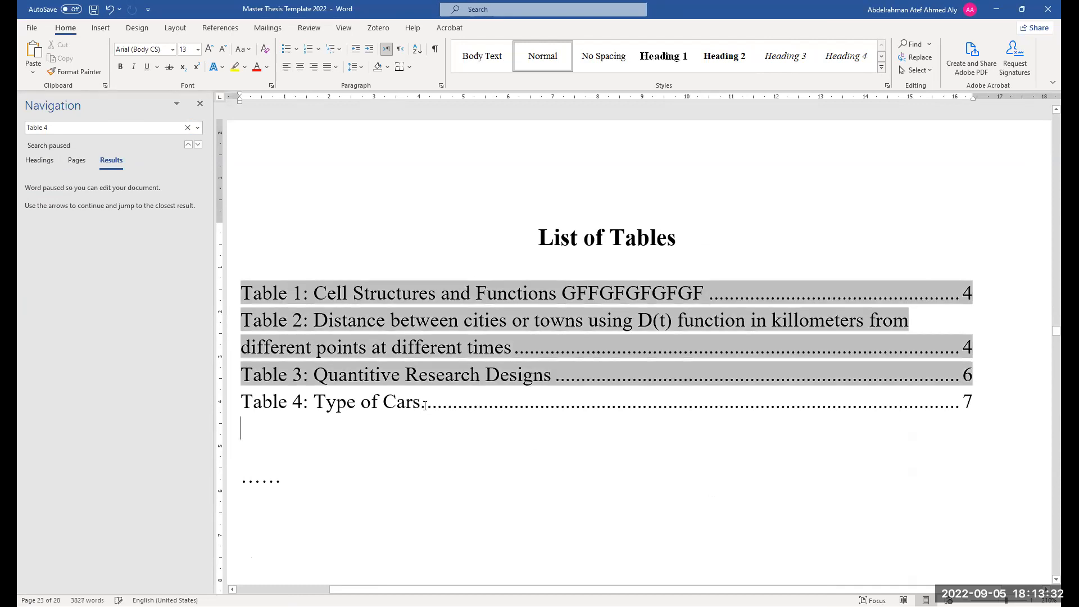
left_click(420, 441)
scroll(416, 421, "down", 8)
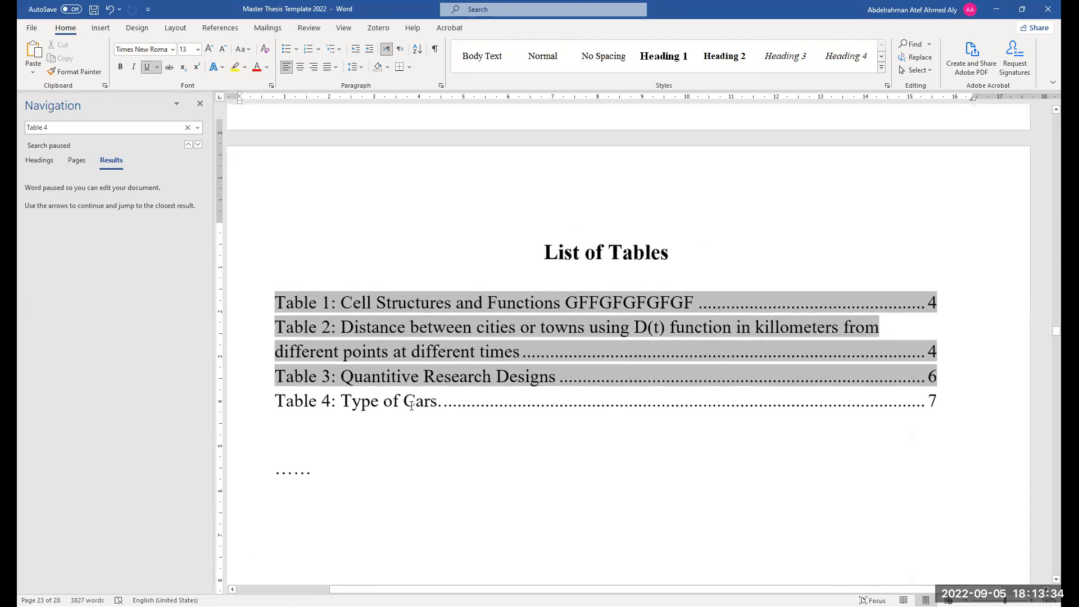
Follow the Table 4 entry in the List of Tables to its caption in the document
left_click(401, 400, "ctrl")
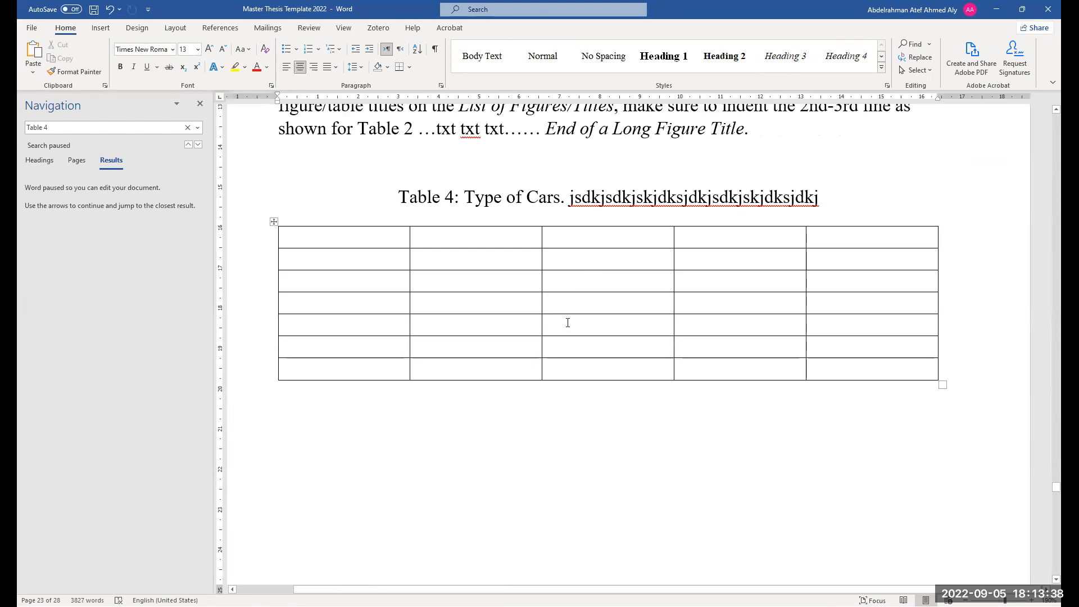
scroll(568, 322, "down", 6)
scroll(637, 377, "down", 7)
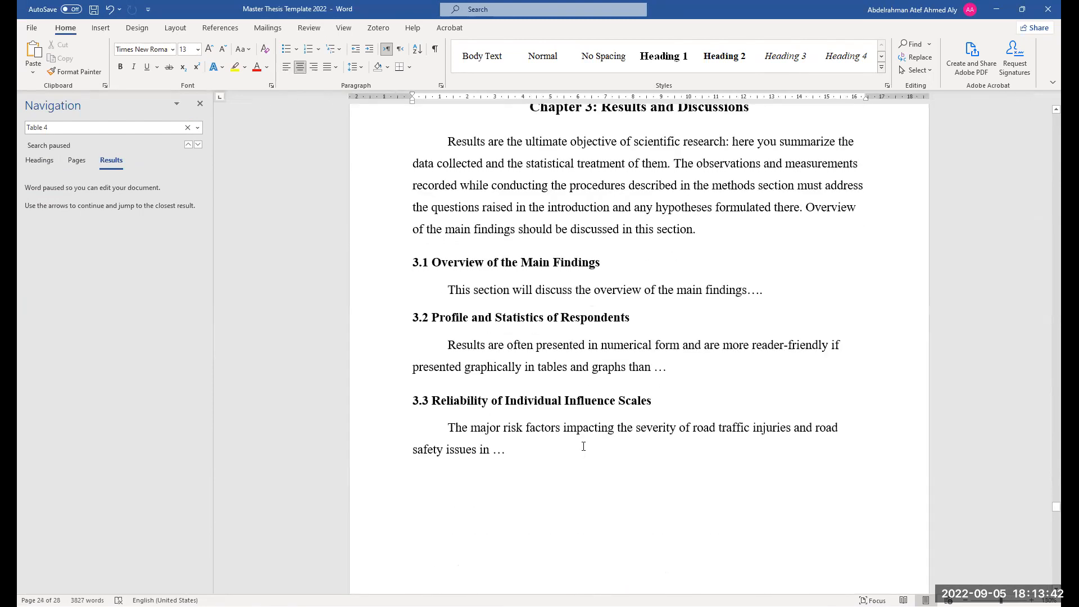
Add a new empty paragraph after the section 3.3 text and remove its first-line indent
scroll(583, 446, "down", 3)
left_click(534, 303)
key("Return")
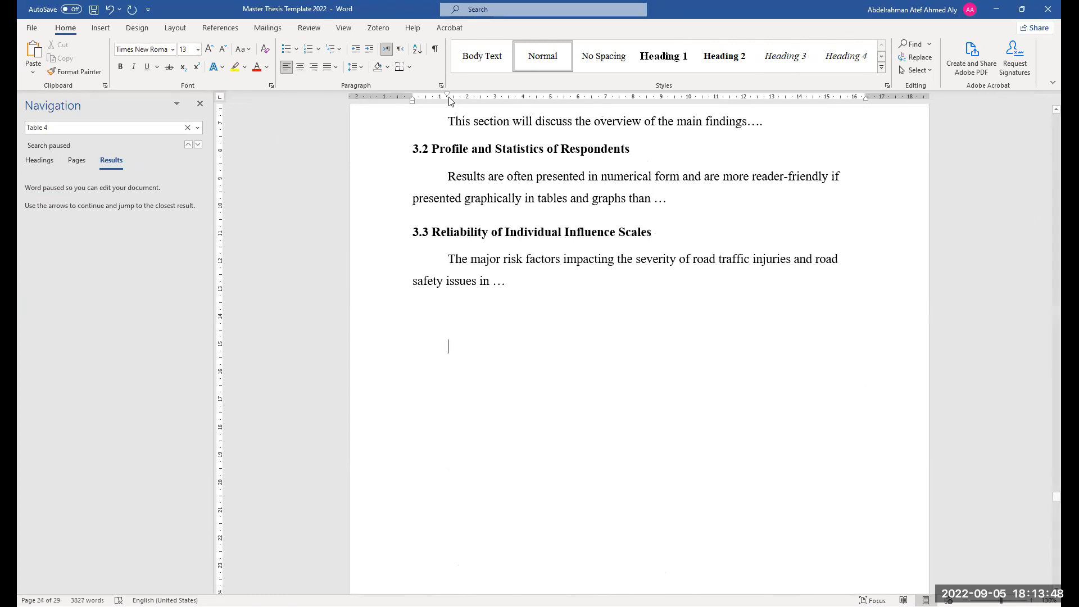
left_click_drag(448, 97, 448, 99)
scroll(300, 122, "up", 1)
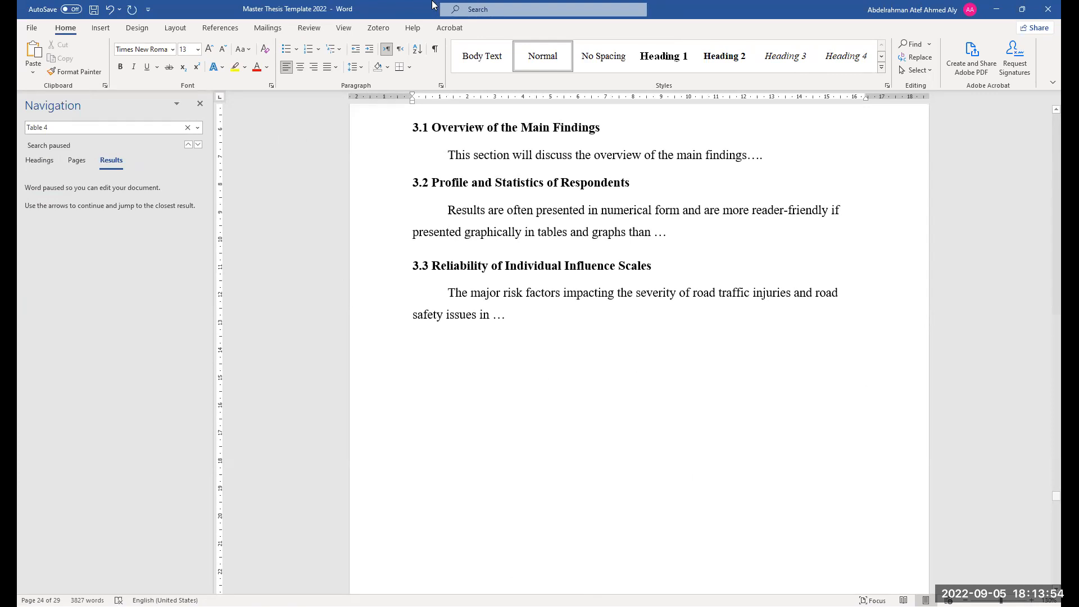
Insert a figure caption reading "Figure 4: gdgdgdgdgdg" on the new paragraph
left_click(221, 28)
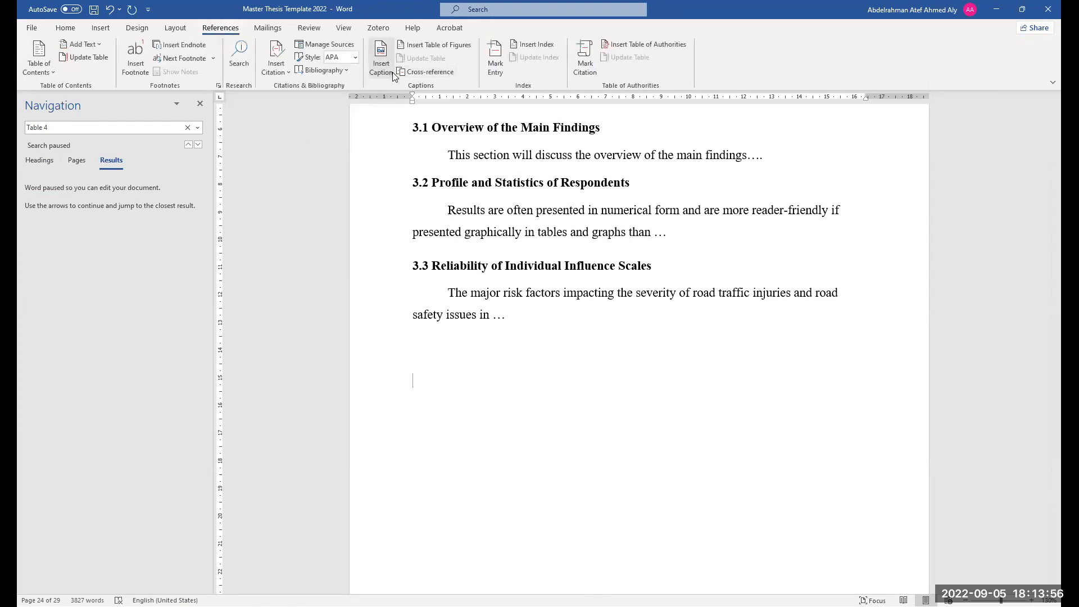
left_click(616, 349)
left_click(612, 369)
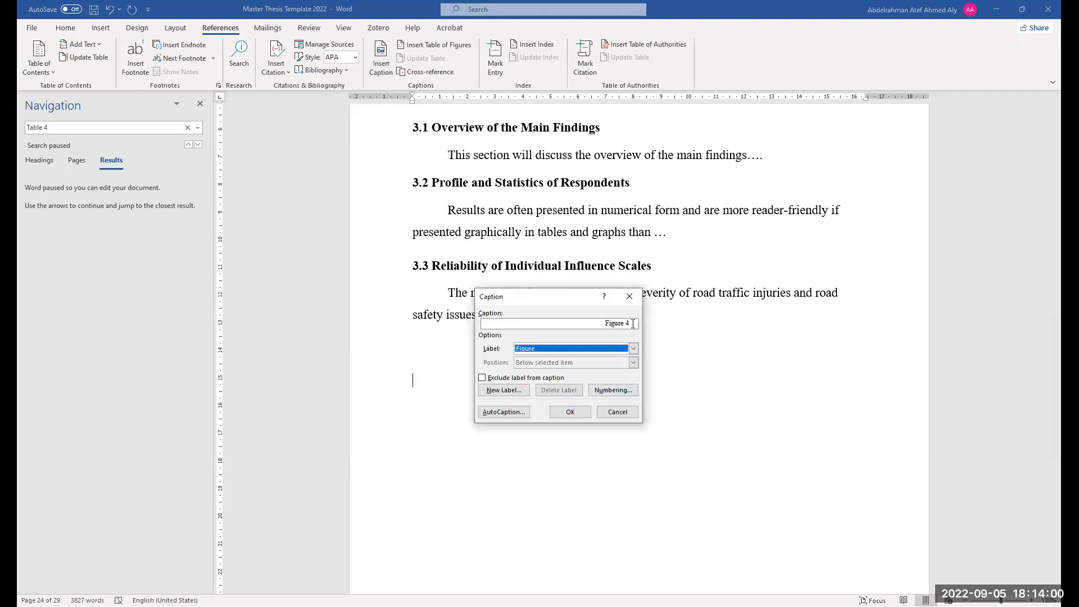
type(": gdgdgdgdgdg")
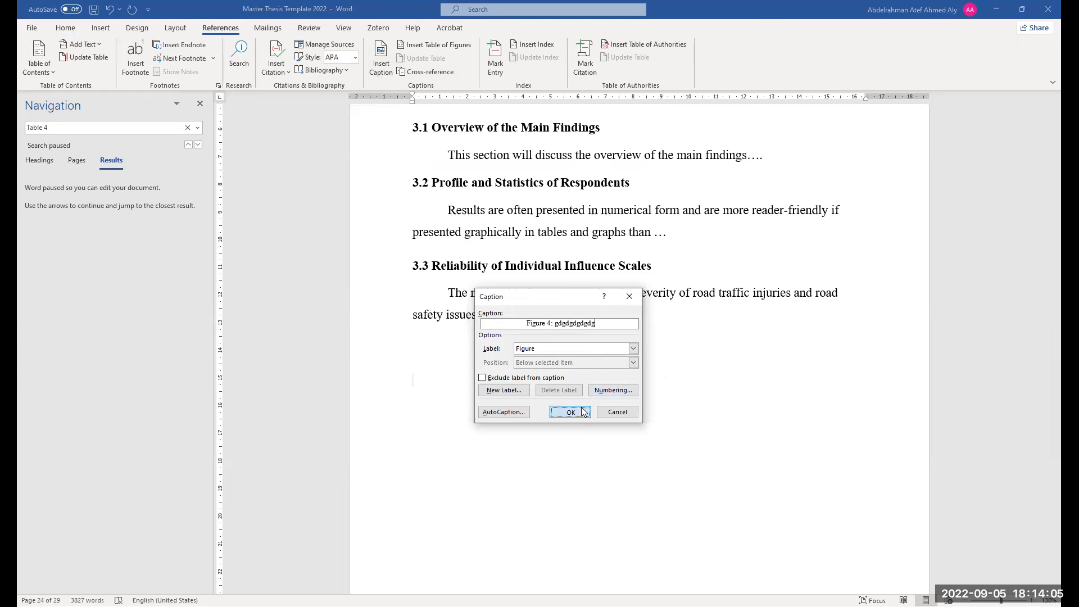
left_click(582, 408)
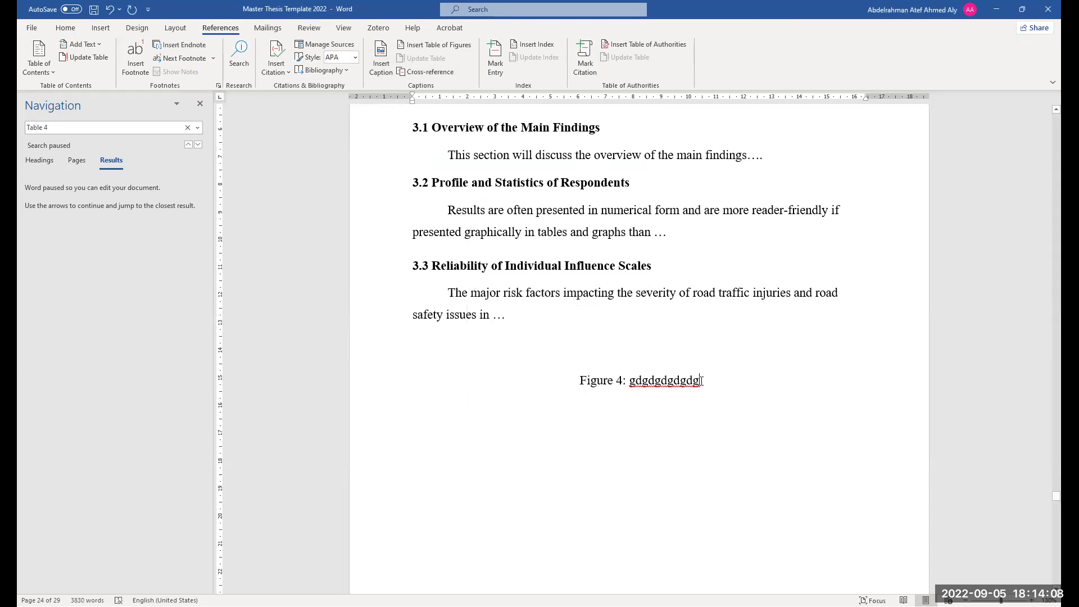
Paste the copied brain image above the Figure 4 caption and center it
scroll(697, 380, "up", 10)
scroll(689, 381, "up", 8)
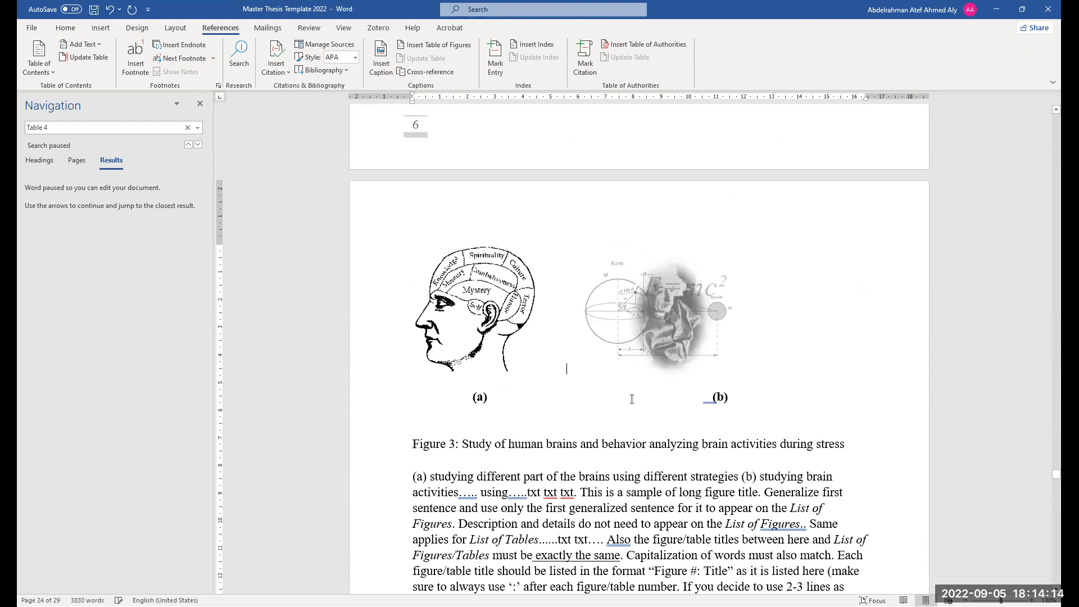
scroll(631, 398, "down", 20)
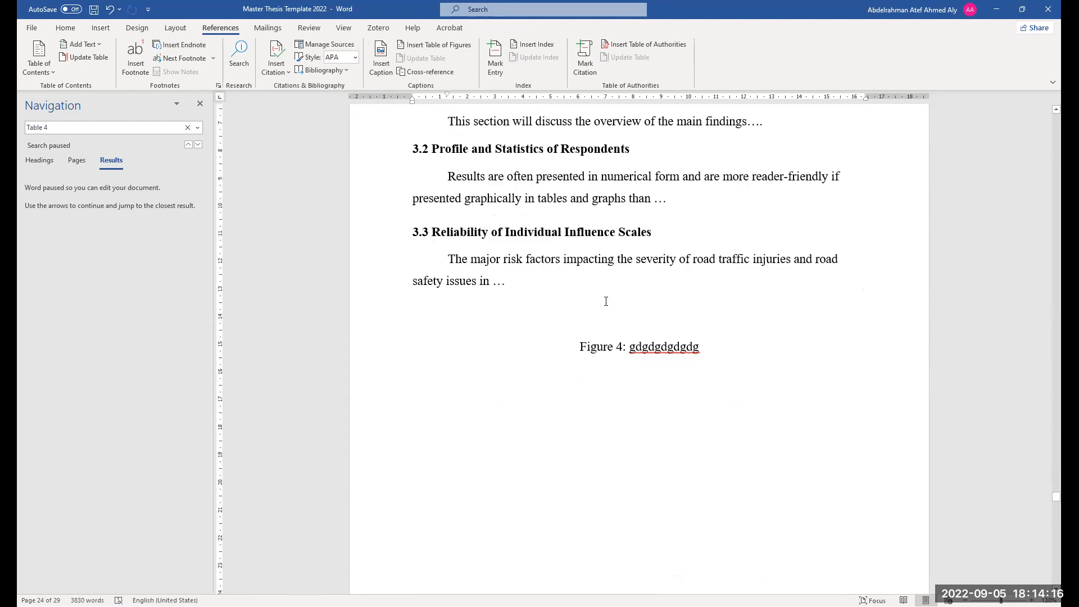
key("ctrl+v")
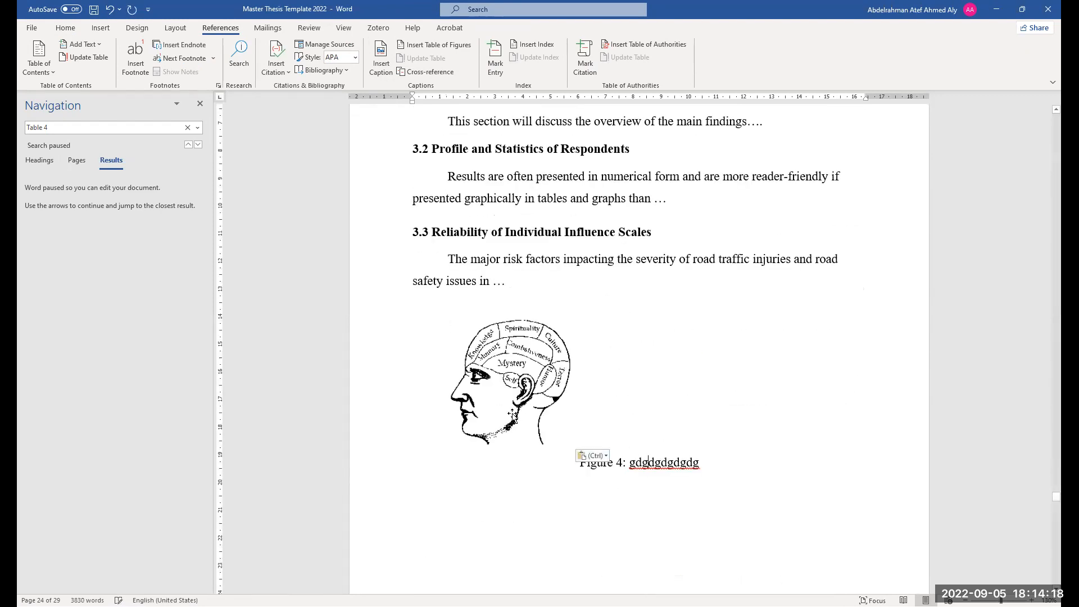
left_click(513, 415)
left_click(65, 29)
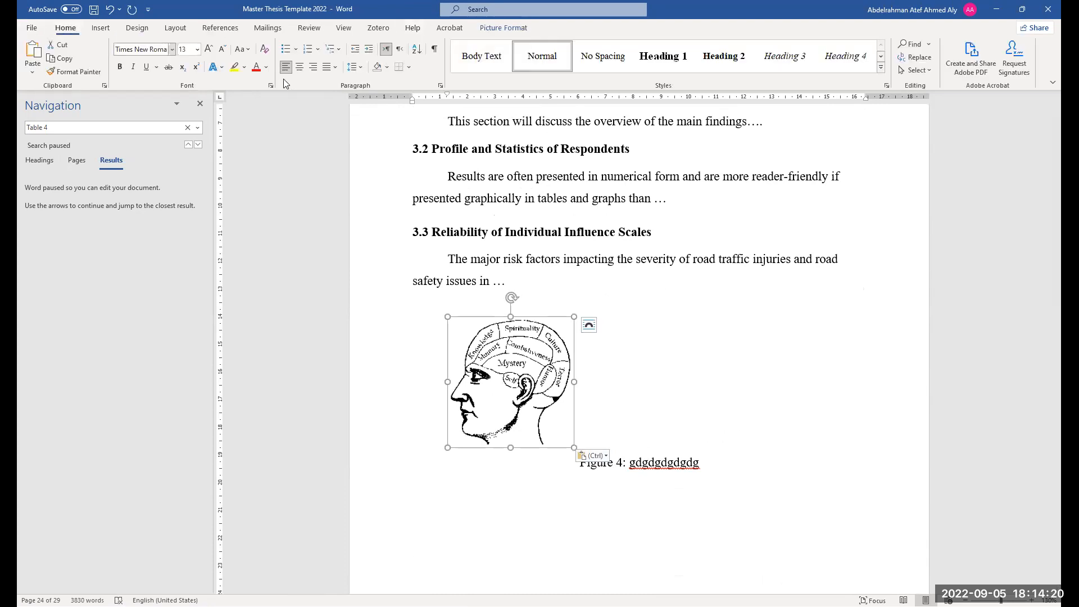
left_click(304, 72)
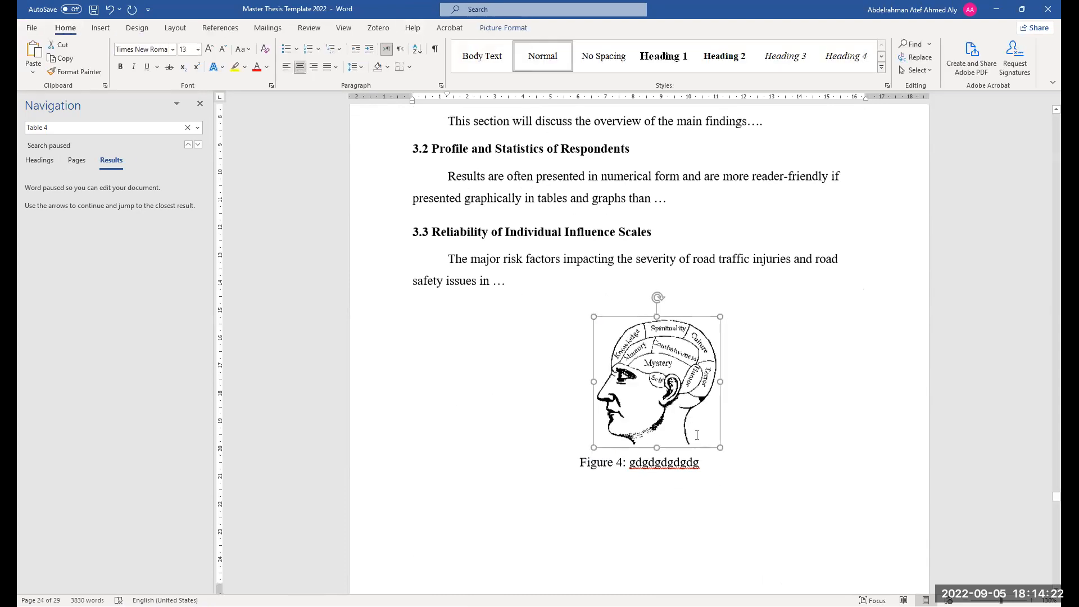
Enlarge the pasted Figure 4 image and clear the indent of the line below its caption
scroll(595, 380, "down", 1)
left_click_drag(595, 380, 555, 417)
left_click(824, 458)
left_click_drag(447, 95, 413, 97)
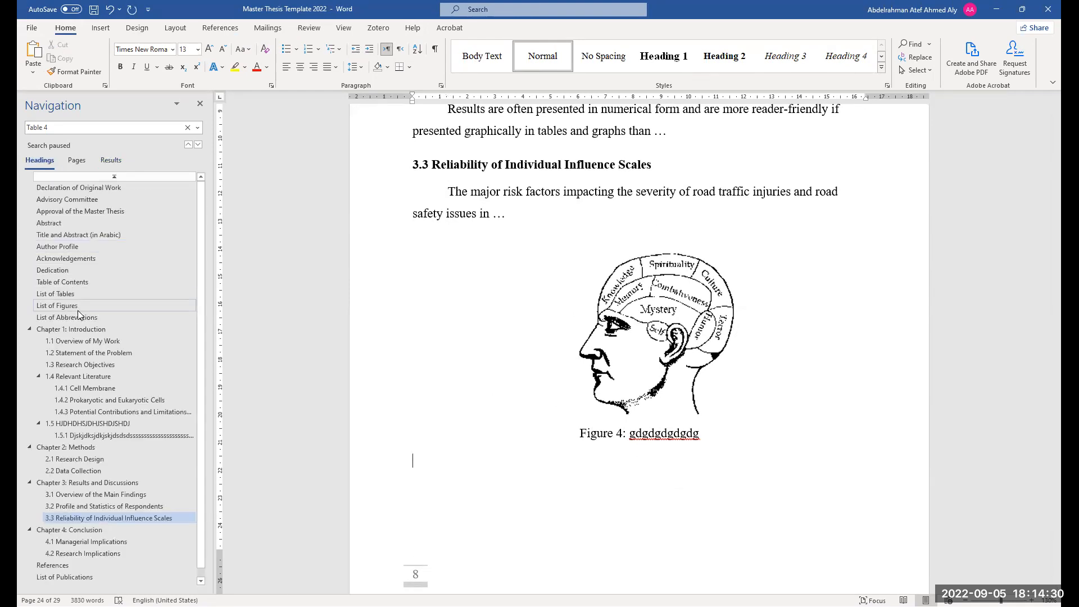
Update the entire List of Figures so it includes the new Figure 4 entry
left_click(78, 307)
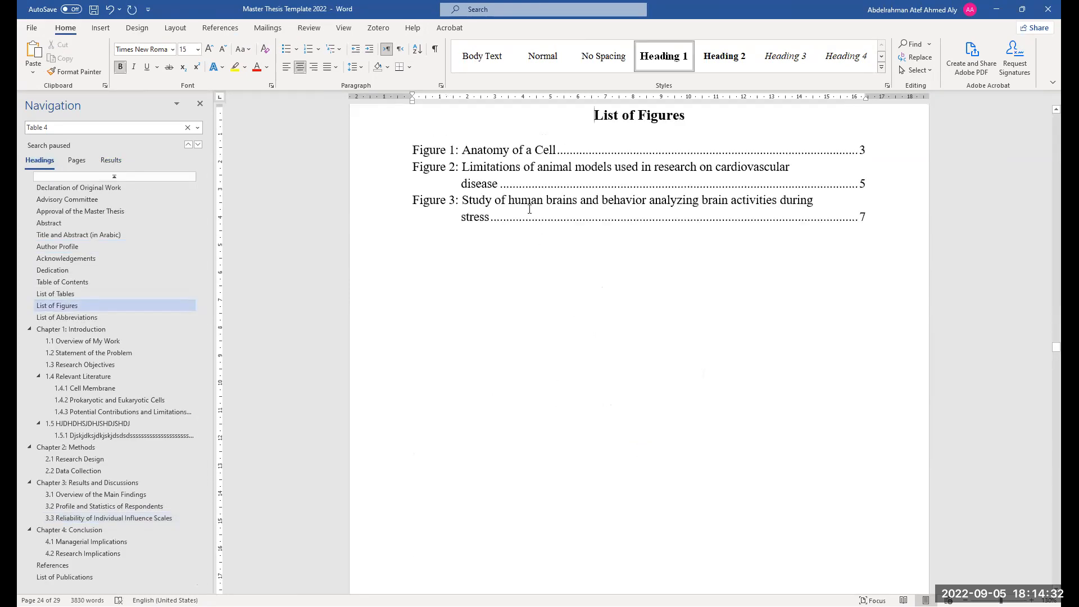
key("F9")
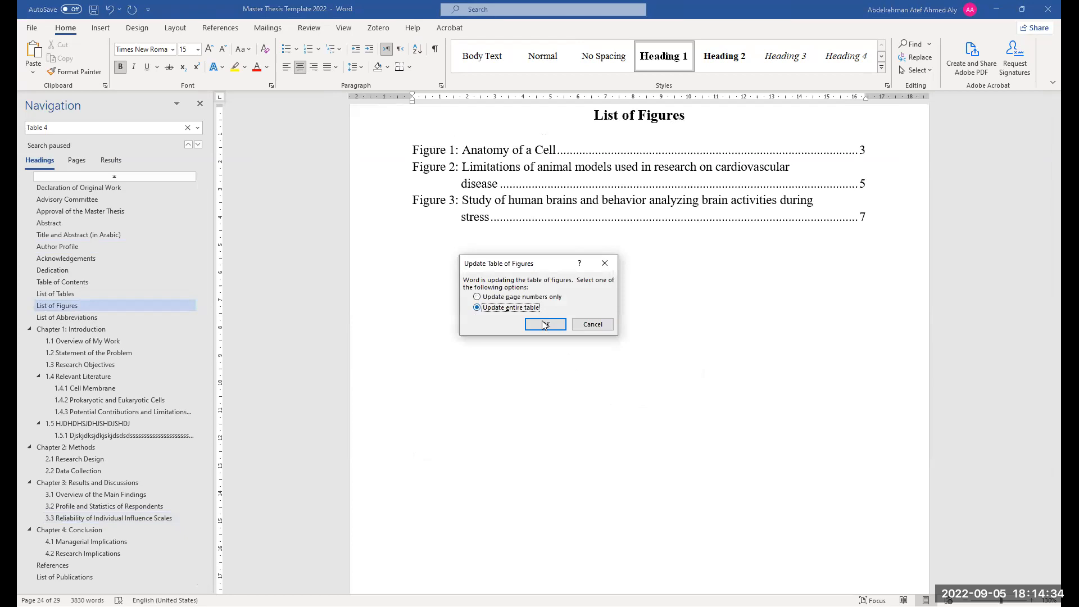
left_click(544, 325)
scroll(581, 274, "up", 3)
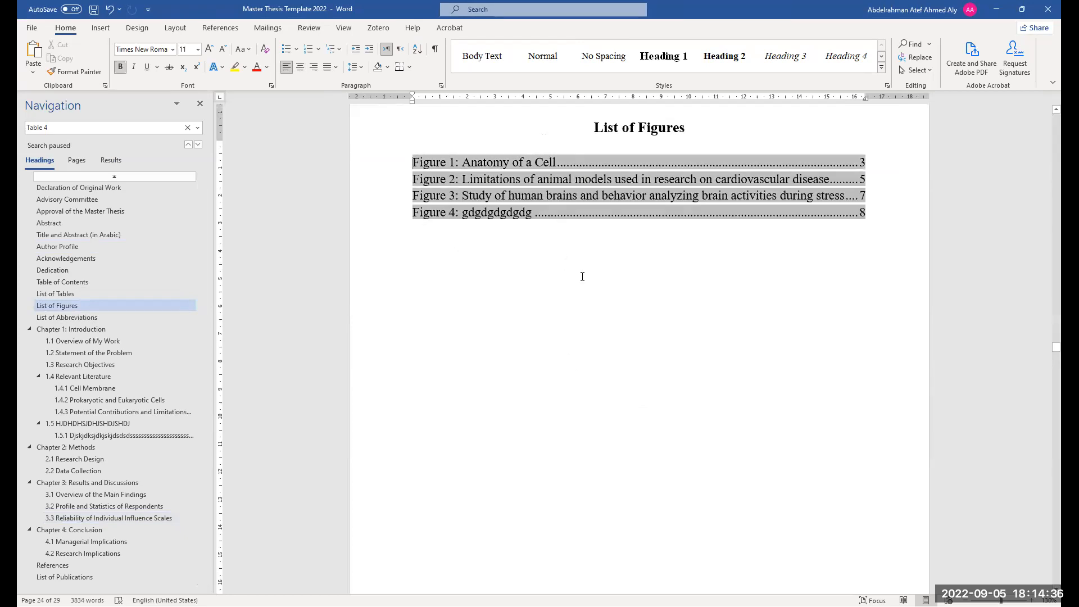
Browse through the List of Figures, List of Abbreviations and Chapter 1 pages
scroll(603, 351, "down", 3)
scroll(602, 351, "up", 5)
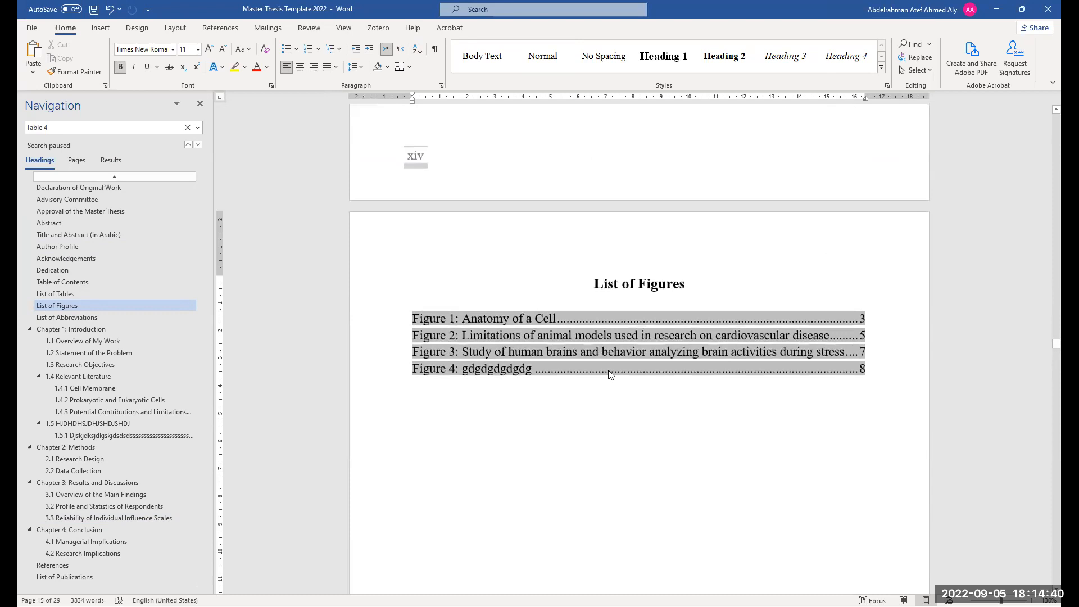
scroll(475, 444, "up", 2)
scroll(495, 439, "down", 20)
scroll(496, 437, "down", 20)
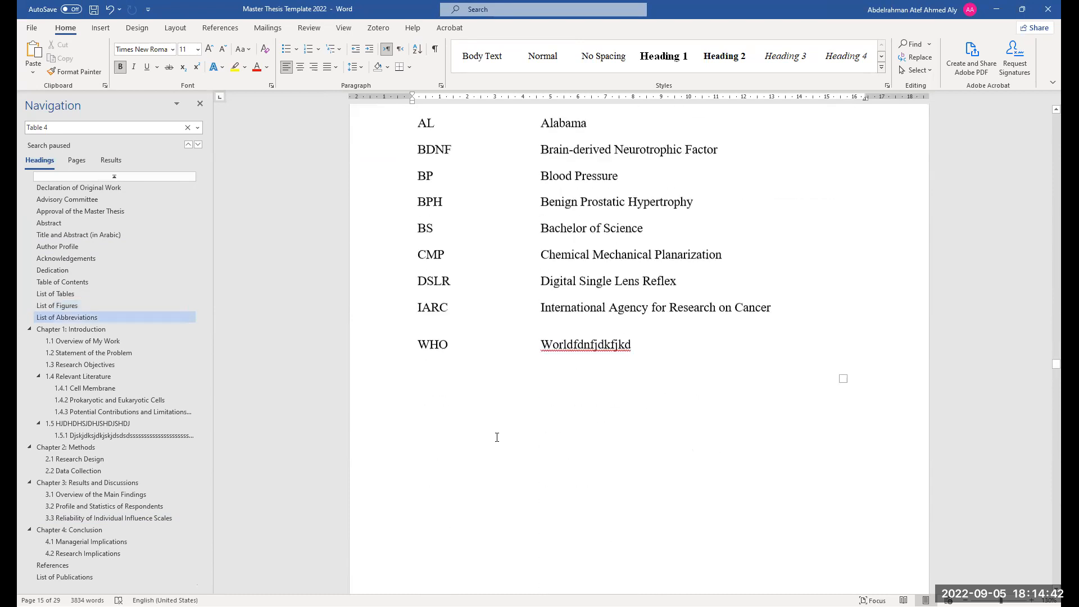
scroll(549, 439, "down", 10)
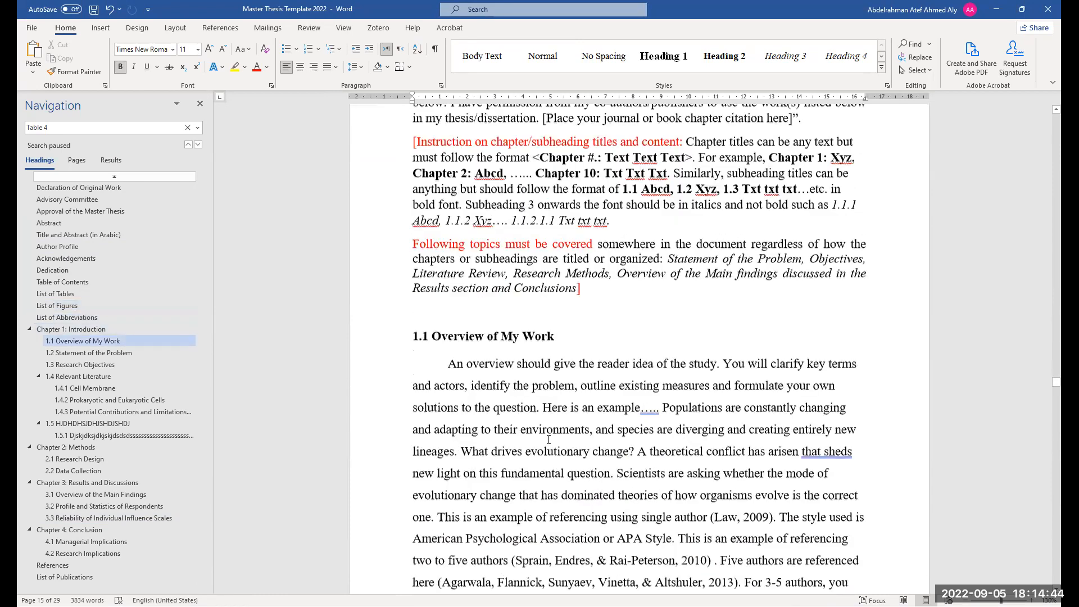
scroll(549, 438, "up", 10)
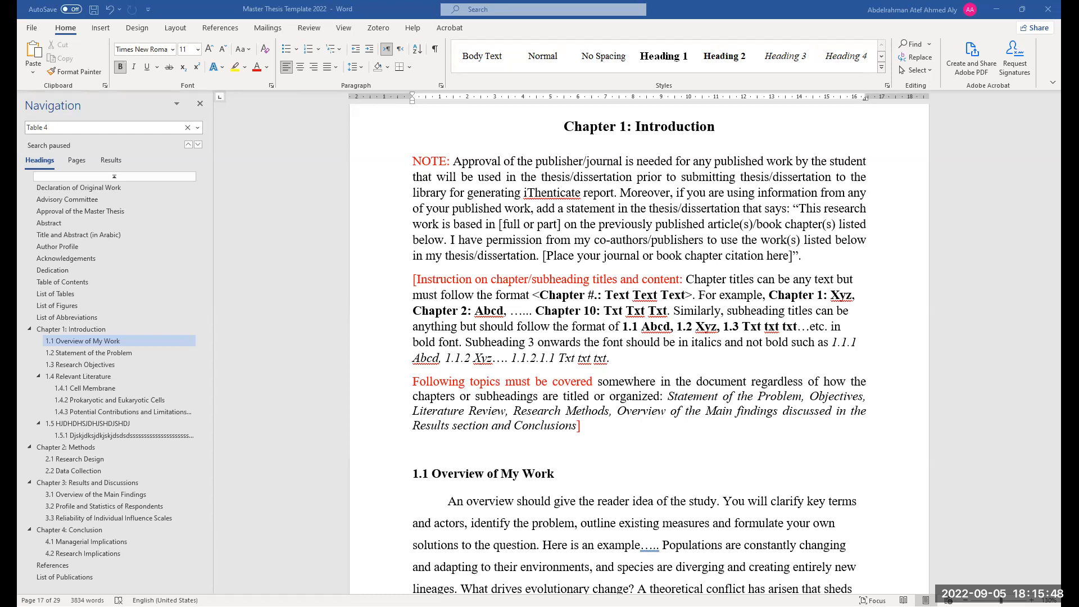
Examine the List of Tables entries, selecting the Table 1 and Table 2 entry text
left_click(71, 292)
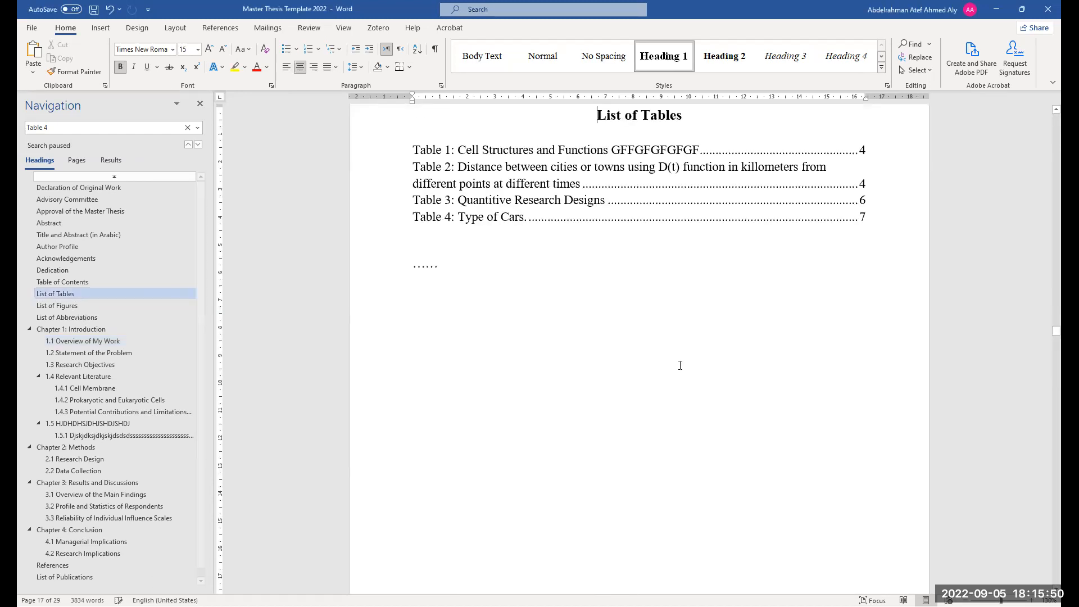
scroll(638, 353, "up", 1)
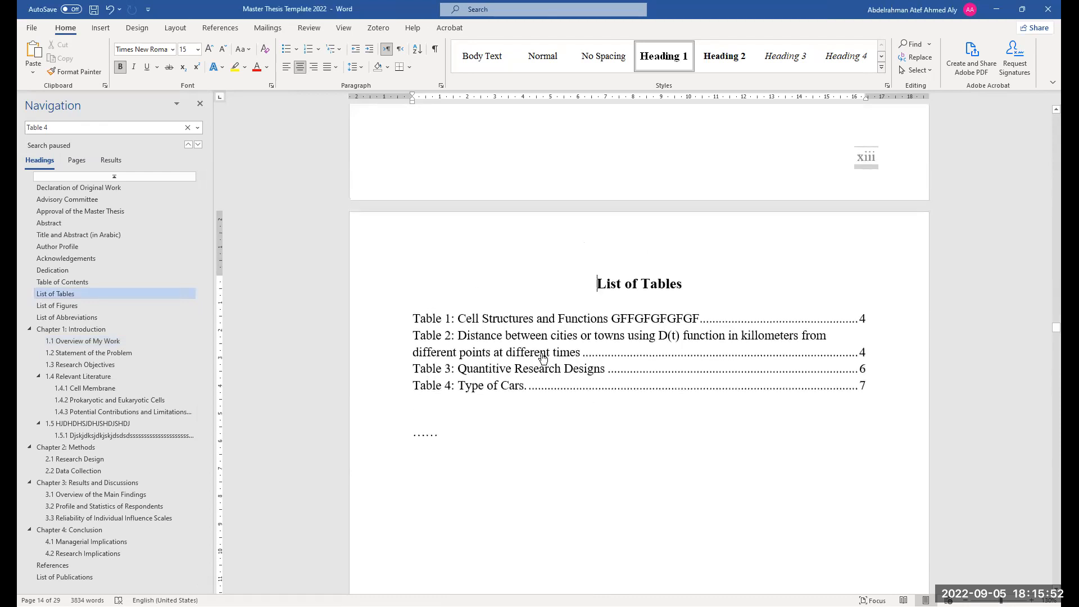
scroll(500, 352, "up", 2, "ctrl")
scroll(502, 351, "down", 2, "ctrl")
scroll(517, 326, "down", 1)
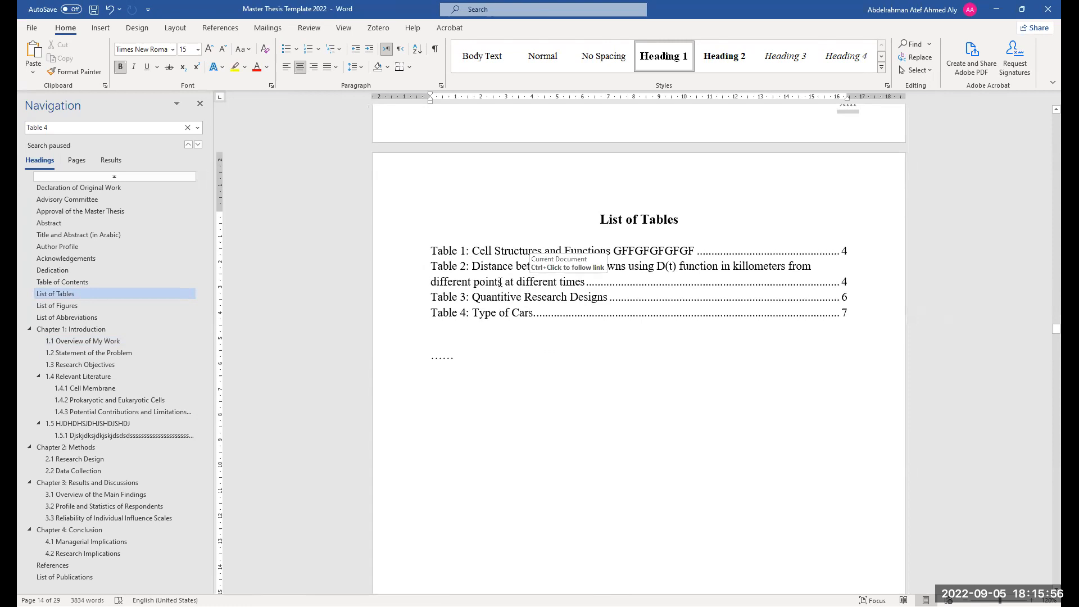
scroll(533, 264, "down", 1)
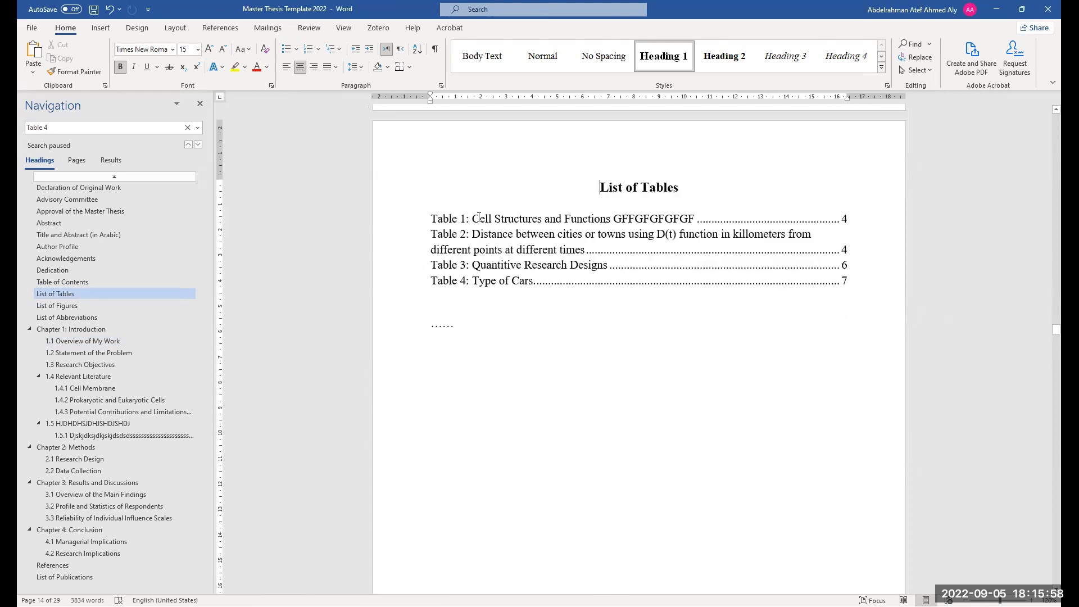
left_click_drag(474, 219, 695, 219)
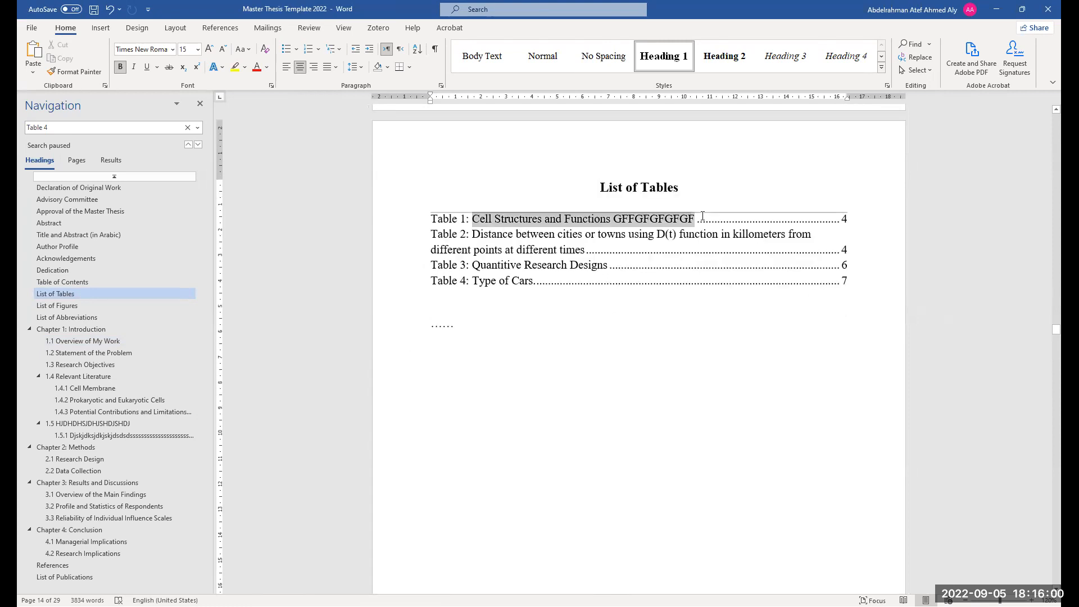
scroll(590, 296, "up", 4)
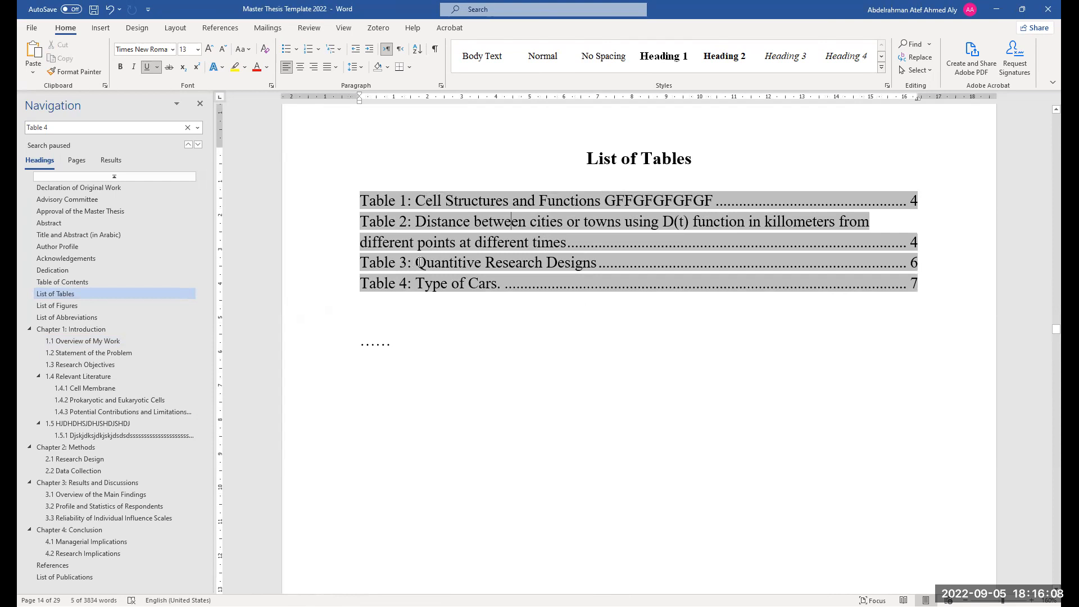
left_click_drag(416, 263, 481, 263)
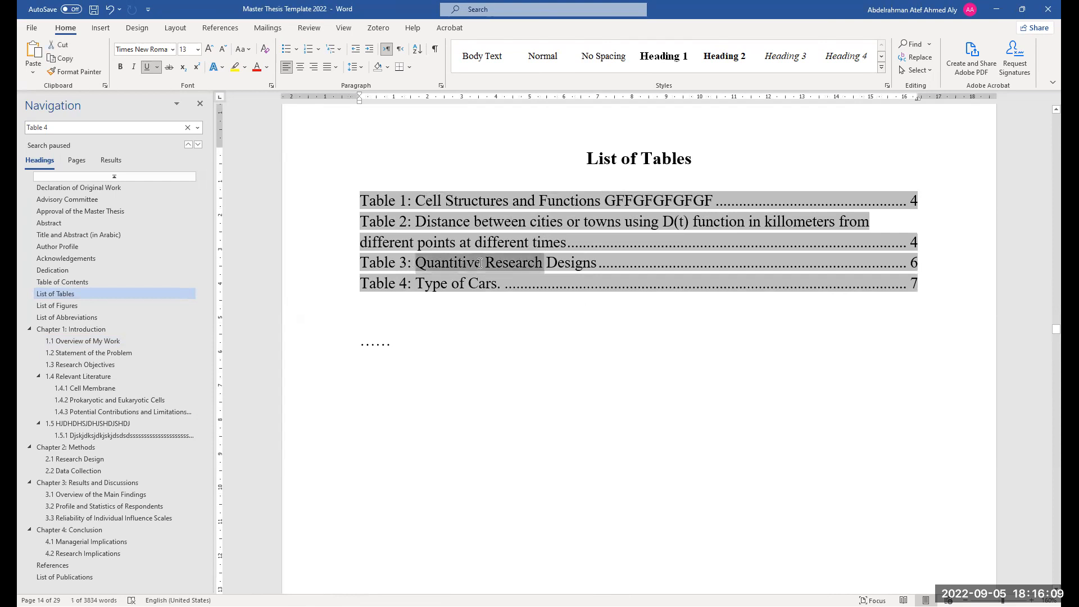
triple_click(404, 262)
left_click(403, 262)
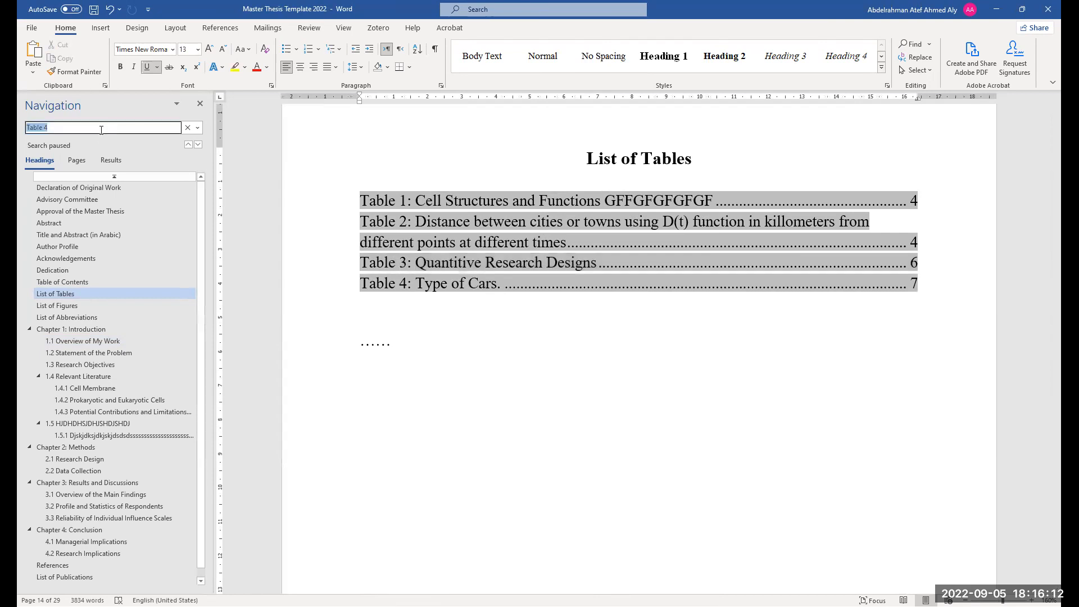
Step through the "Table 4" search results and follow the List of Tables entry to the Table 4 caption
left_click(111, 160)
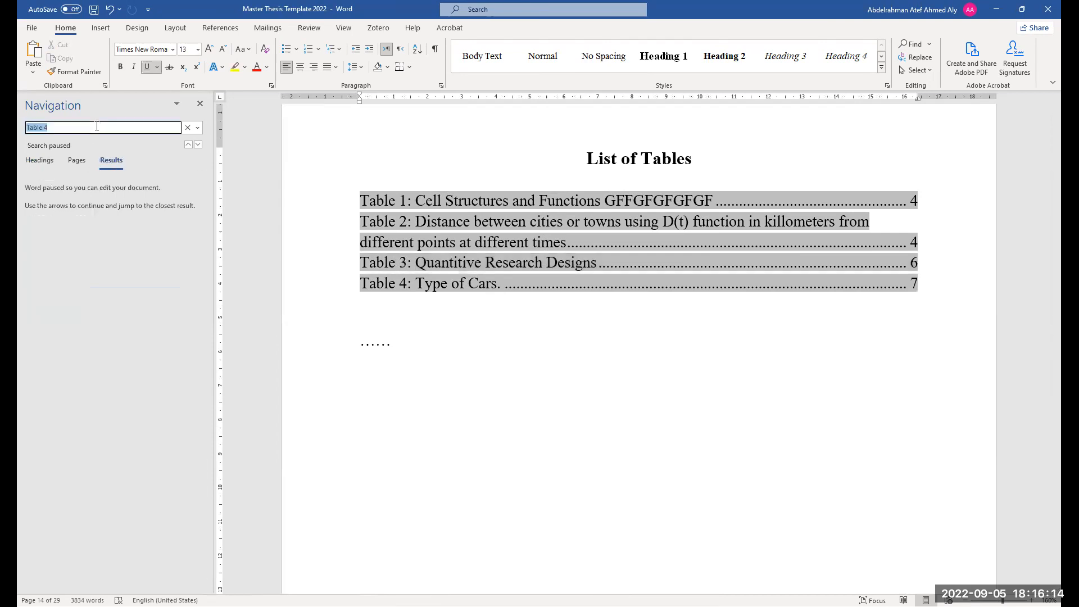
left_click(125, 205)
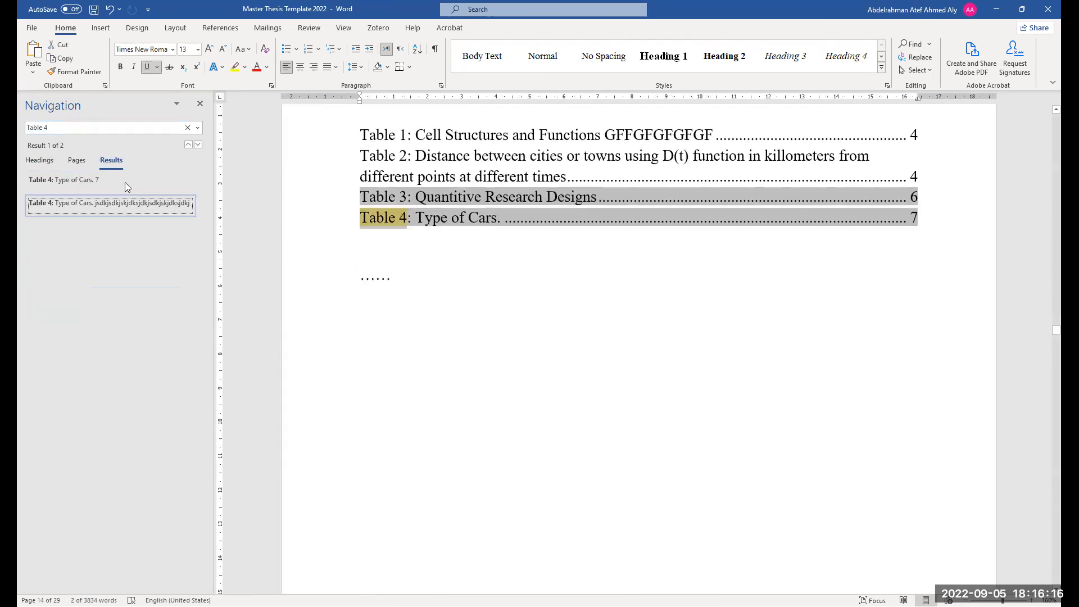
left_click(125, 184)
left_click(130, 204)
left_click(132, 185)
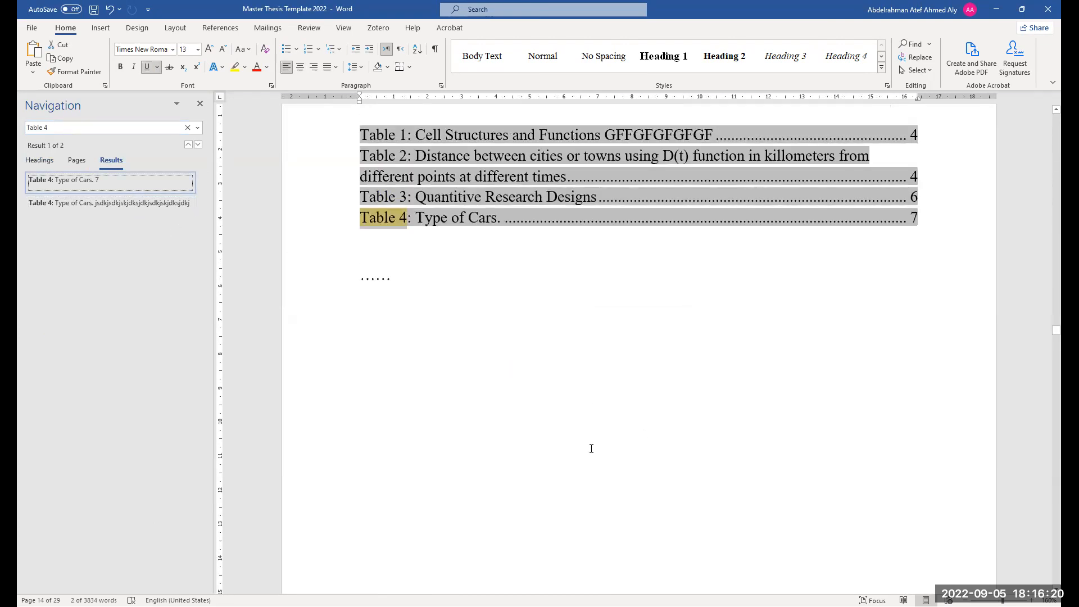
scroll(585, 439, "down", 1)
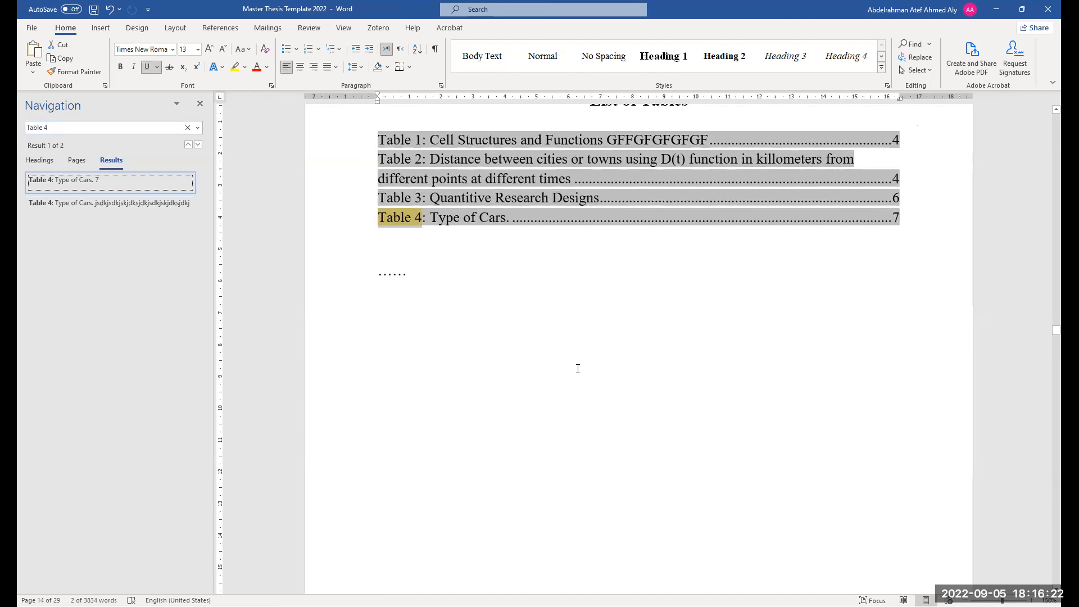
scroll(578, 369, "up", 2)
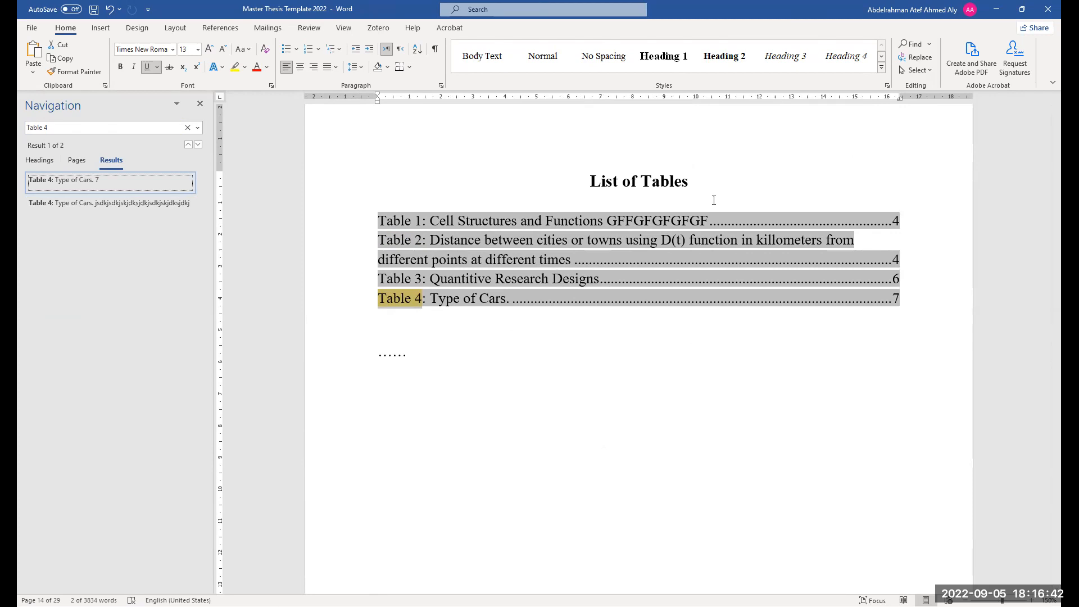
left_click(456, 298, "ctrl")
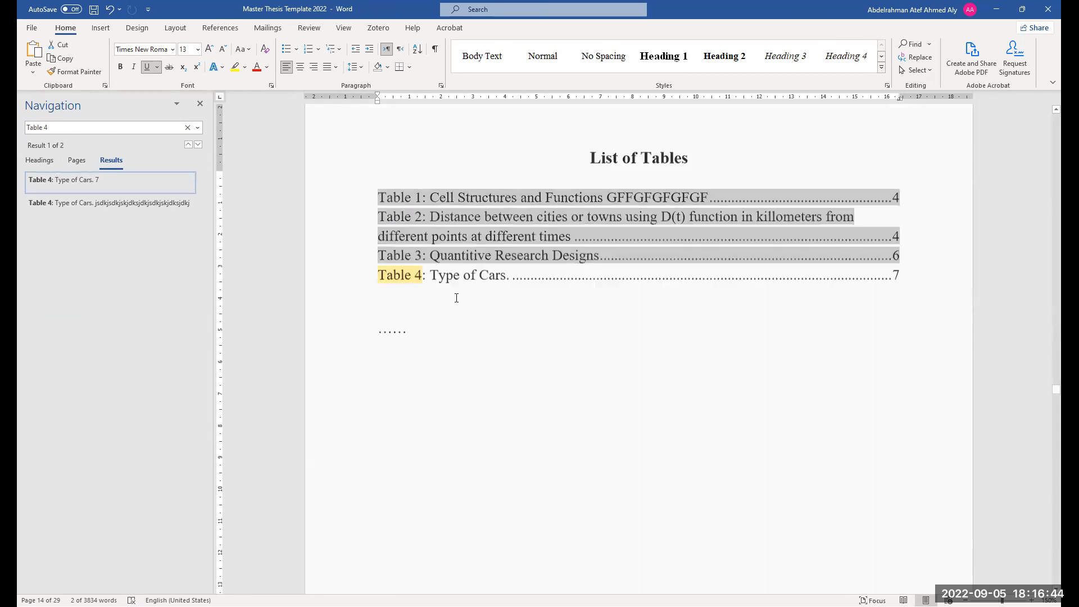
left_click(832, 245)
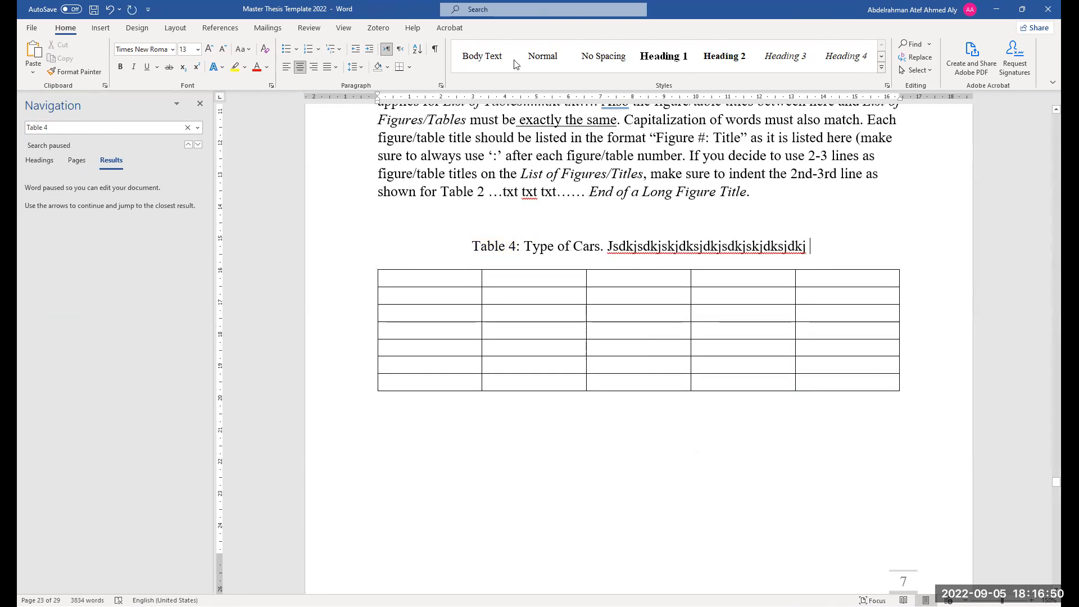
Scroll through the Table 4 caption and the neighbouring Chapter 2 and Chapter 3 pages
left_click(387, 28)
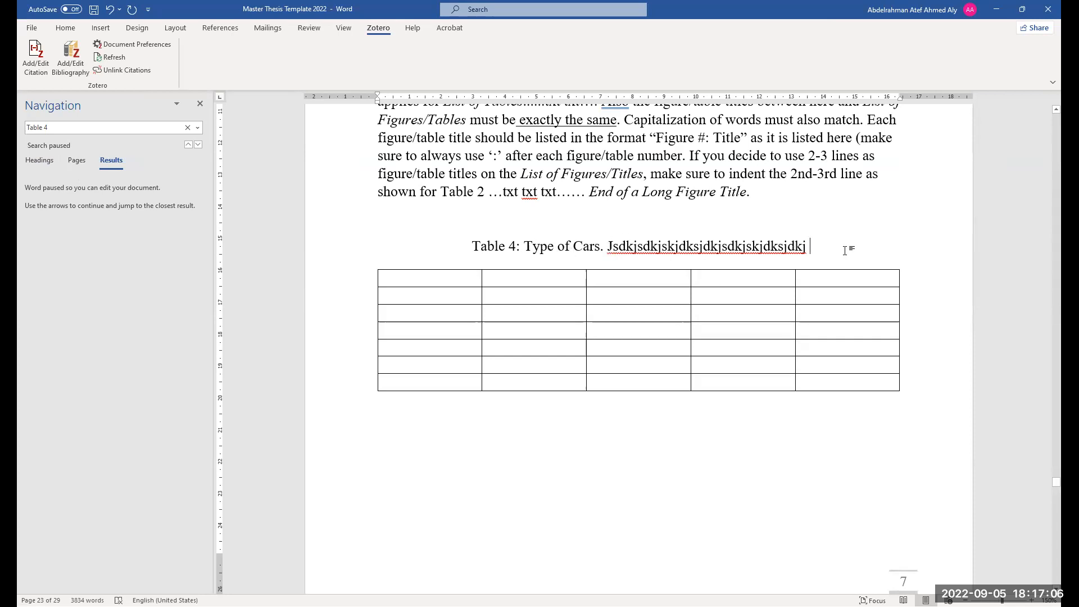
scroll(781, 393, "up", 5)
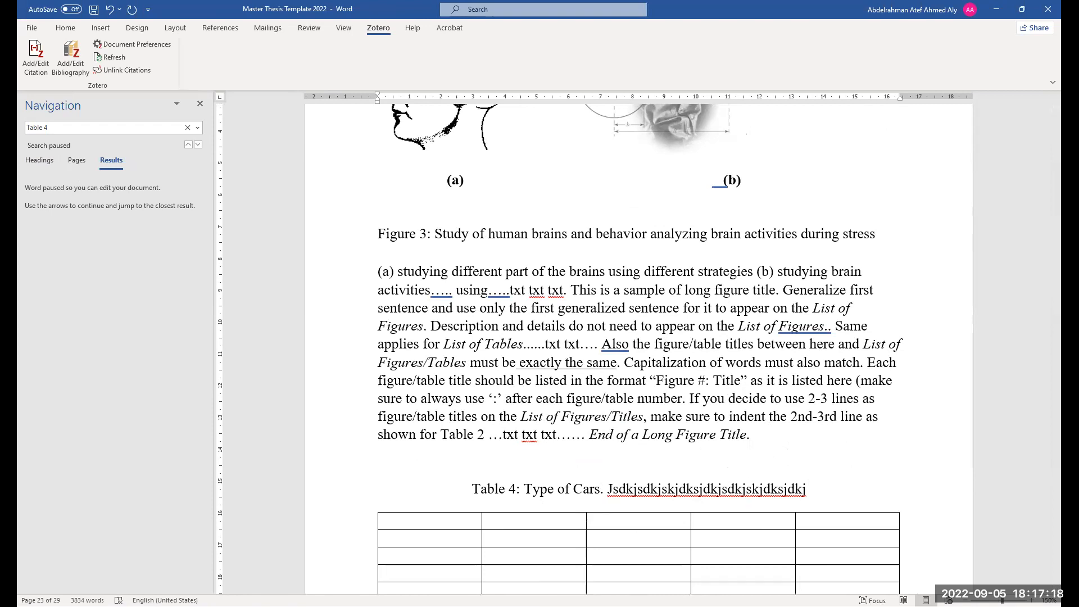
scroll(644, 398, "down", 1)
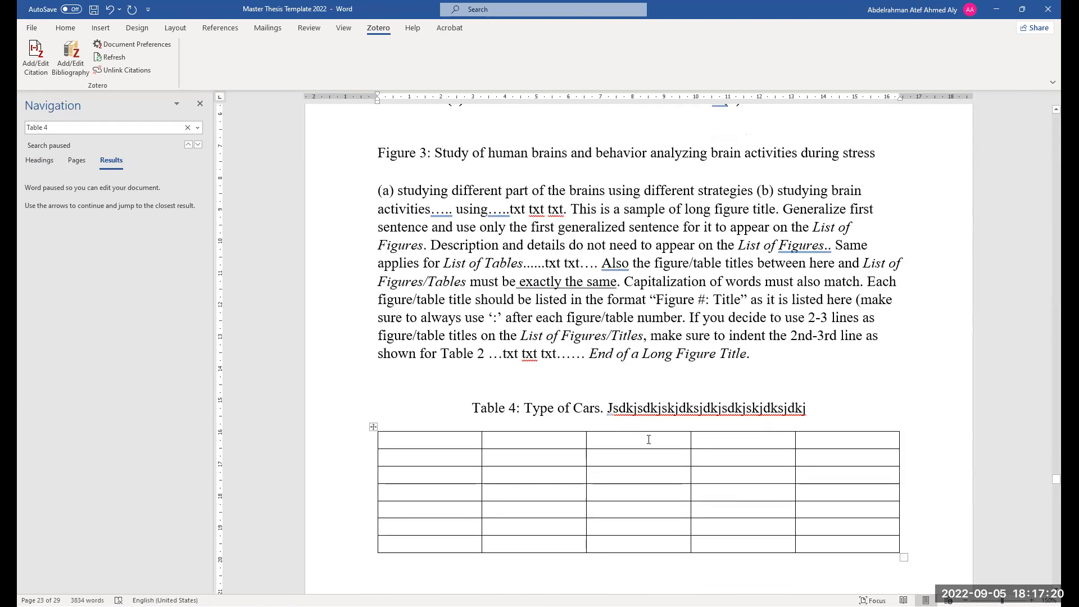
scroll(641, 427, "down", 1)
left_click_drag(471, 368, 805, 375)
scroll(730, 431, "up", 1)
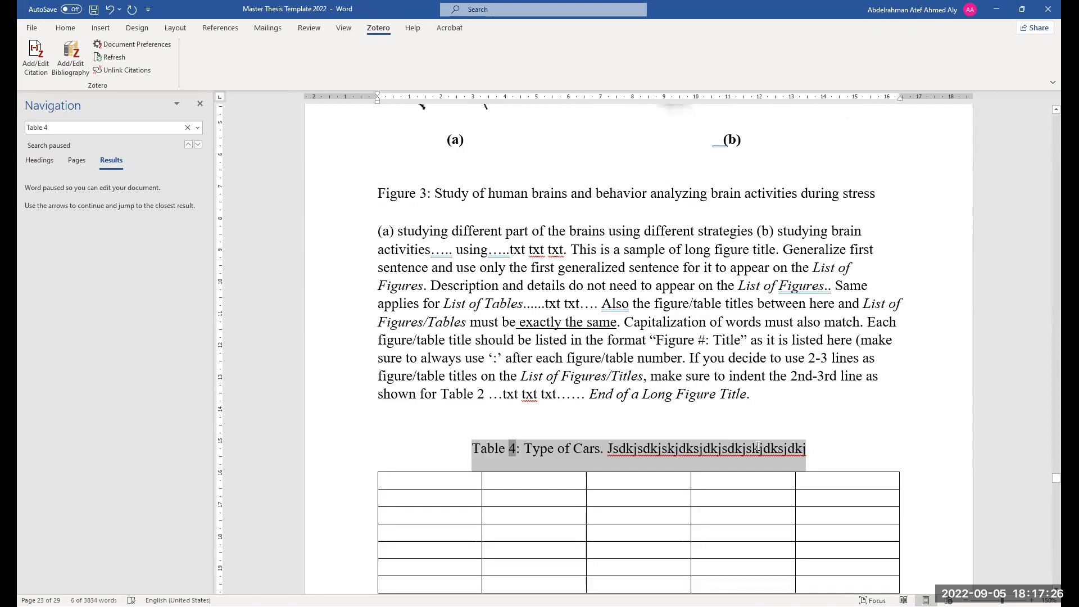
scroll(757, 447, "up", 3)
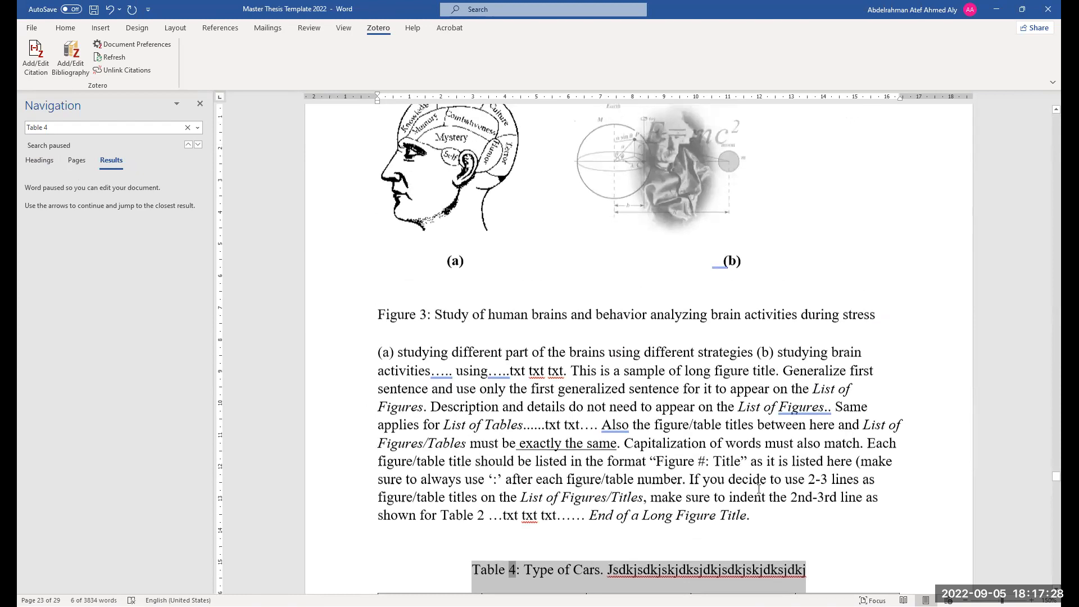
scroll(759, 489, "up", 1)
scroll(612, 452, "down", 6)
scroll(612, 452, "down", 6)
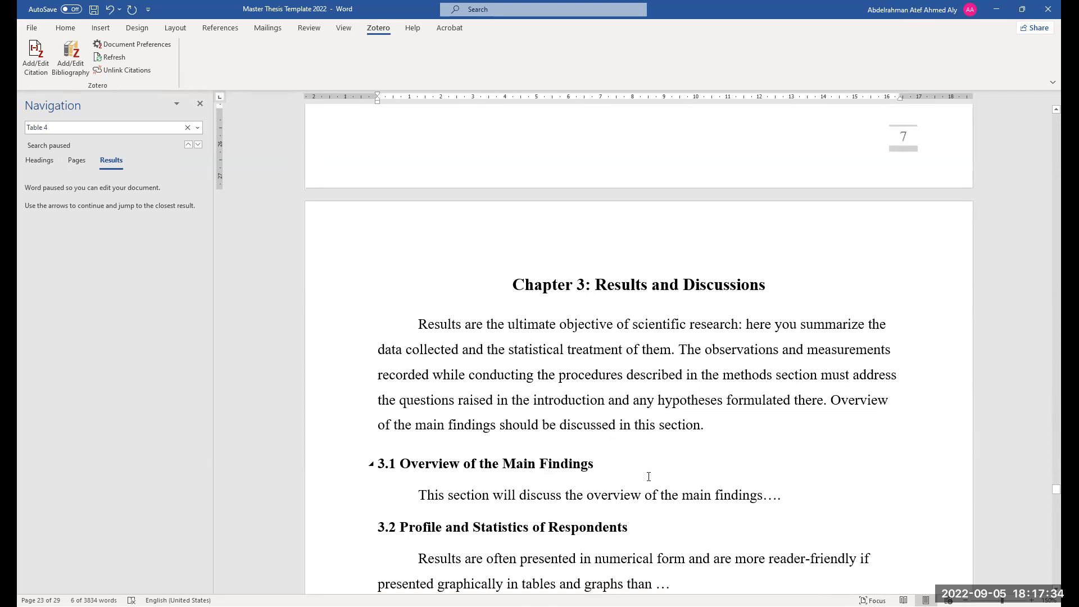
scroll(647, 460, "up", 6)
scroll(634, 322, "up", 1)
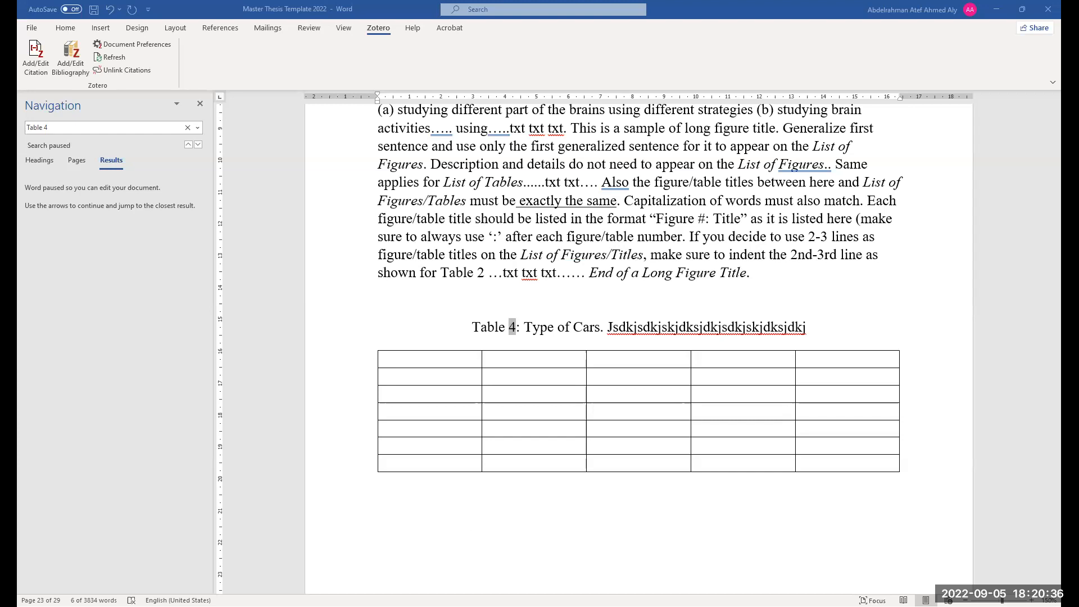
scroll(573, 478, "up", 5)
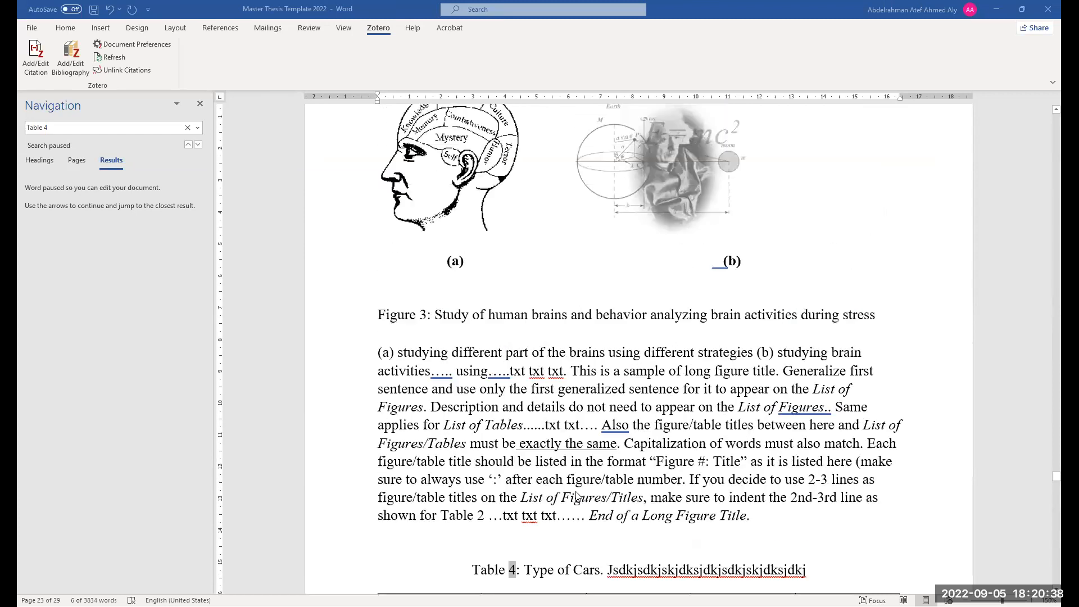
scroll(578, 496, "up", 2)
scroll(577, 495, "up", 15)
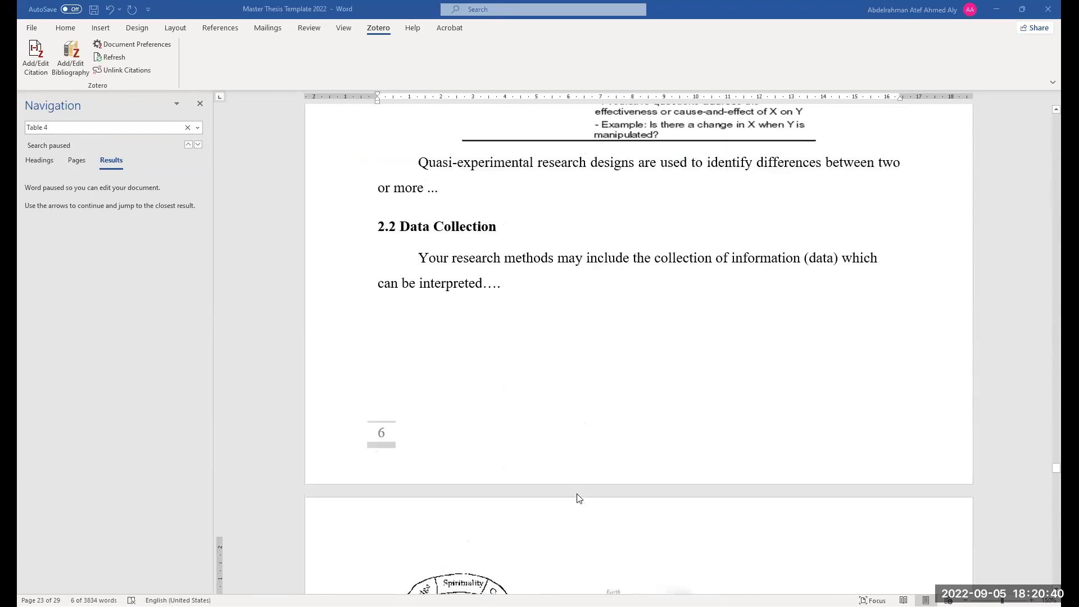
scroll(574, 491, "up", 3)
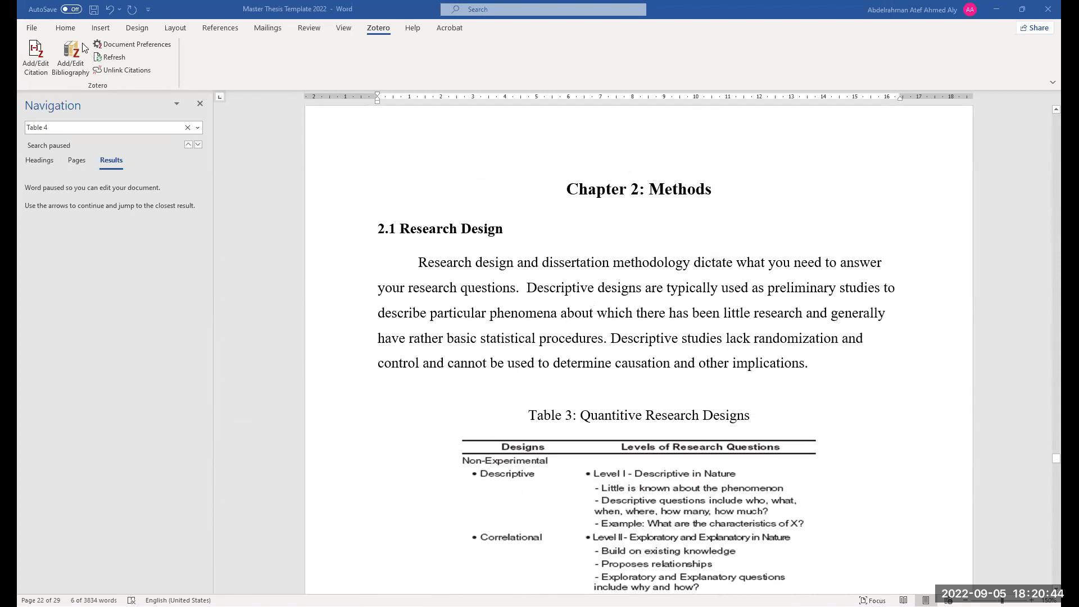
Select the Research Design body paragraph and inspect its paragraph settings without changing them
left_click(527, 317)
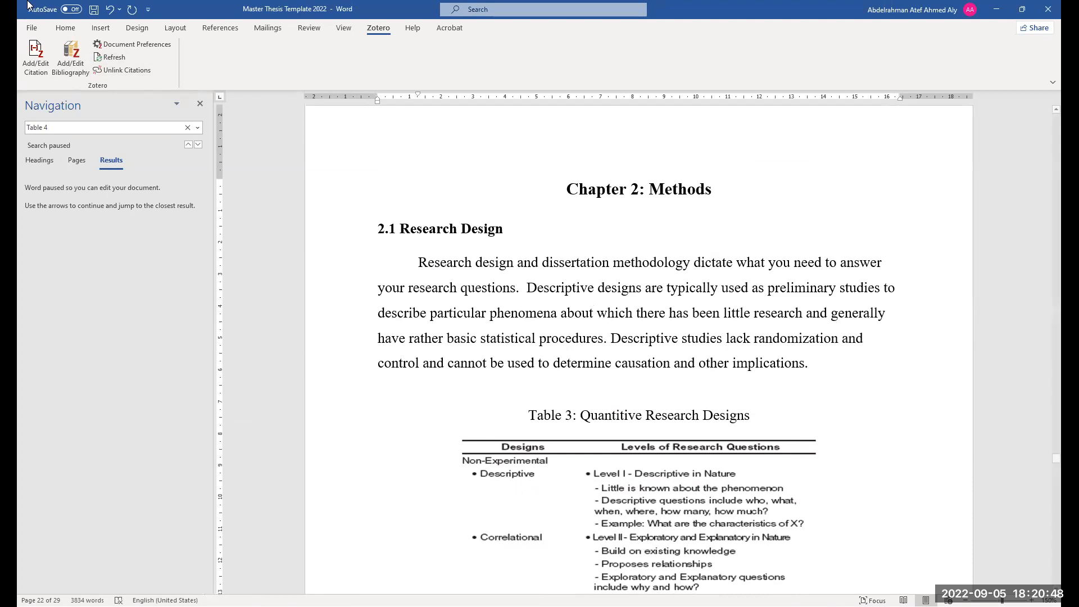
left_click(63, 33)
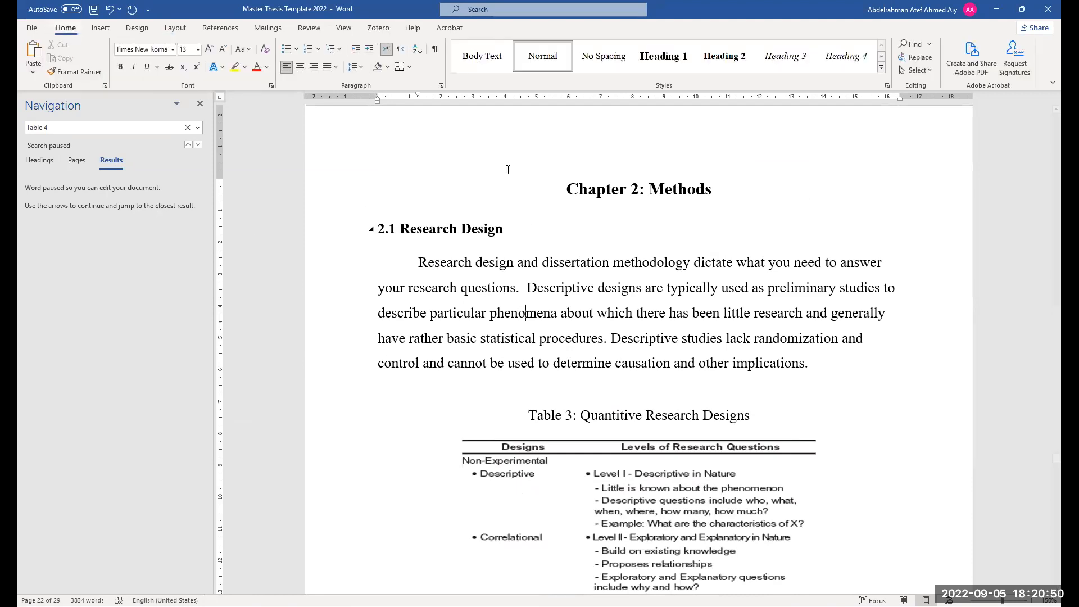
scroll(653, 254, "up", 2)
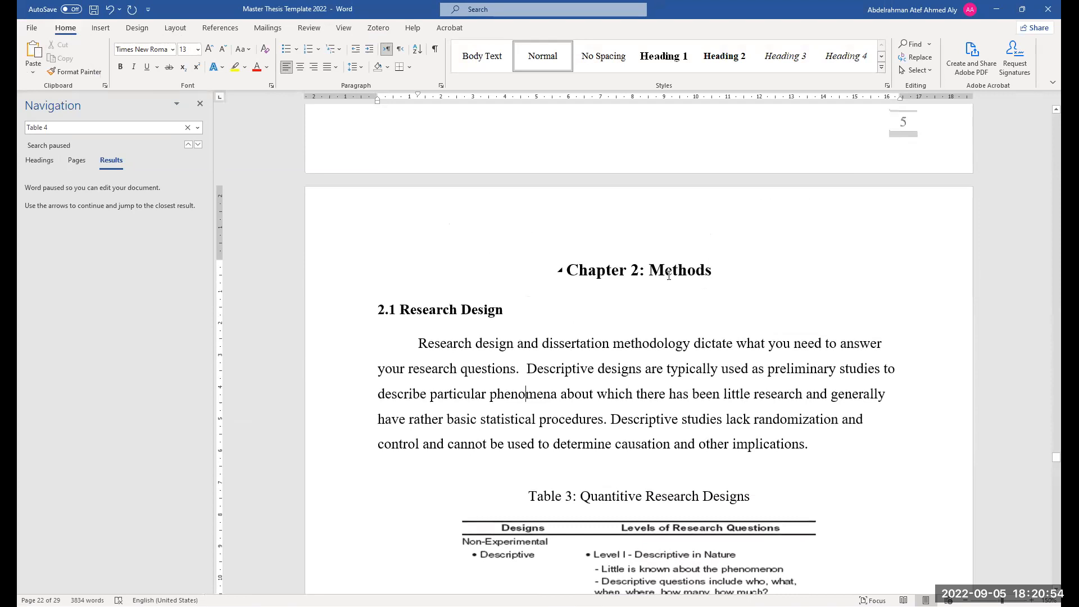
left_click_drag(677, 274, 585, 274)
left_click_drag(496, 312, 830, 416)
scroll(443, 338, "down", 1)
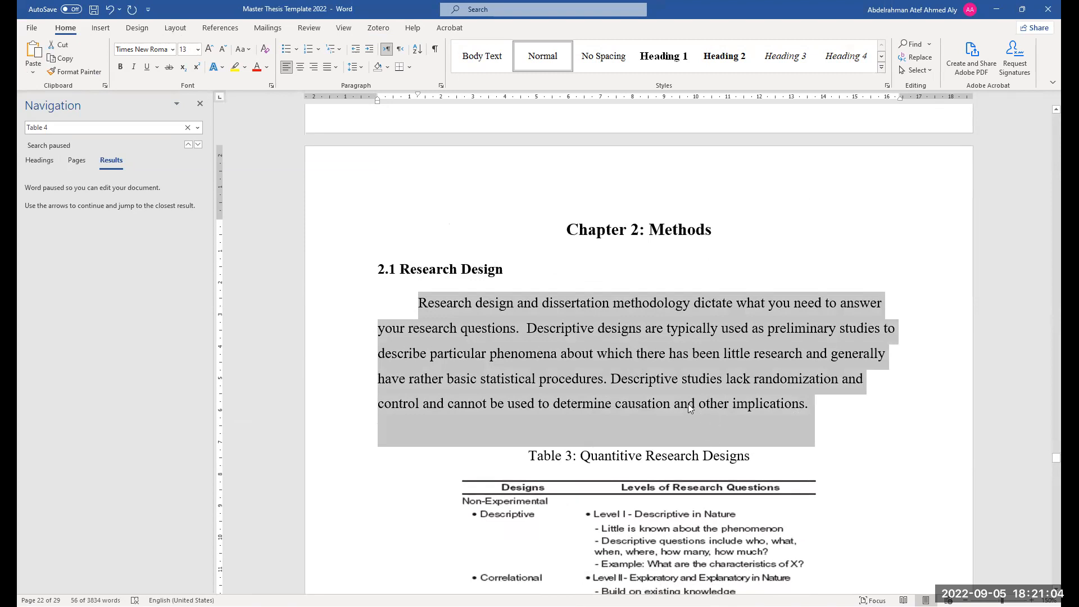
left_click(779, 405)
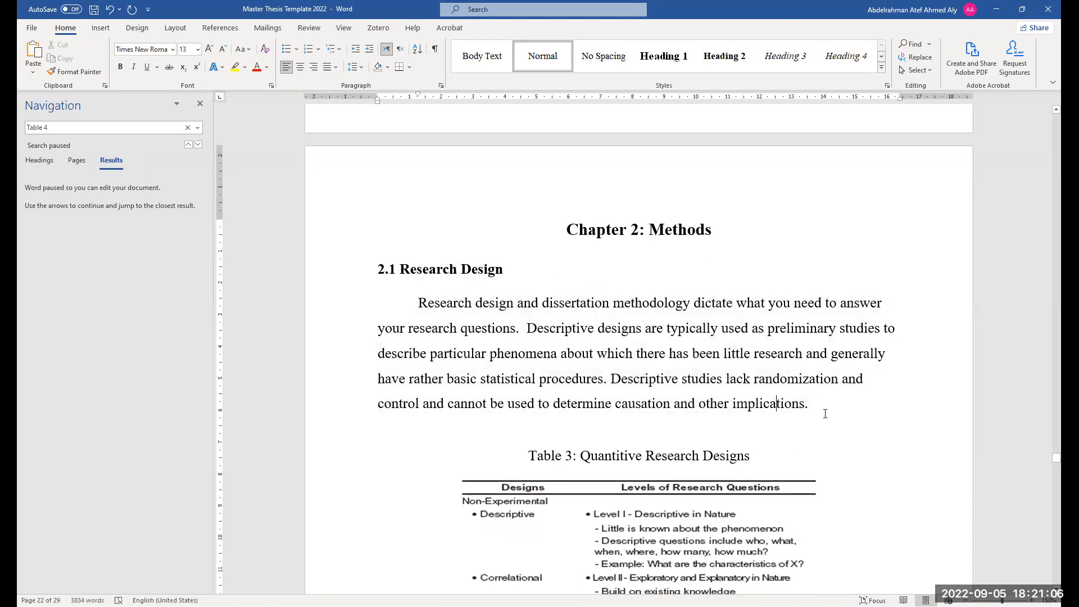
left_click_drag(825, 411, 418, 306)
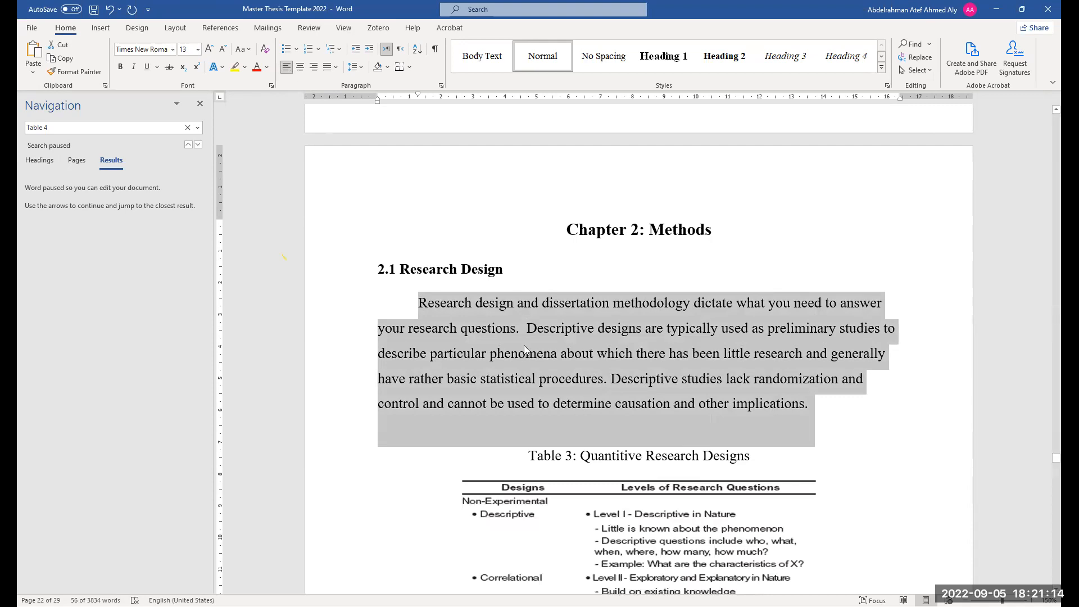
left_click(441, 85)
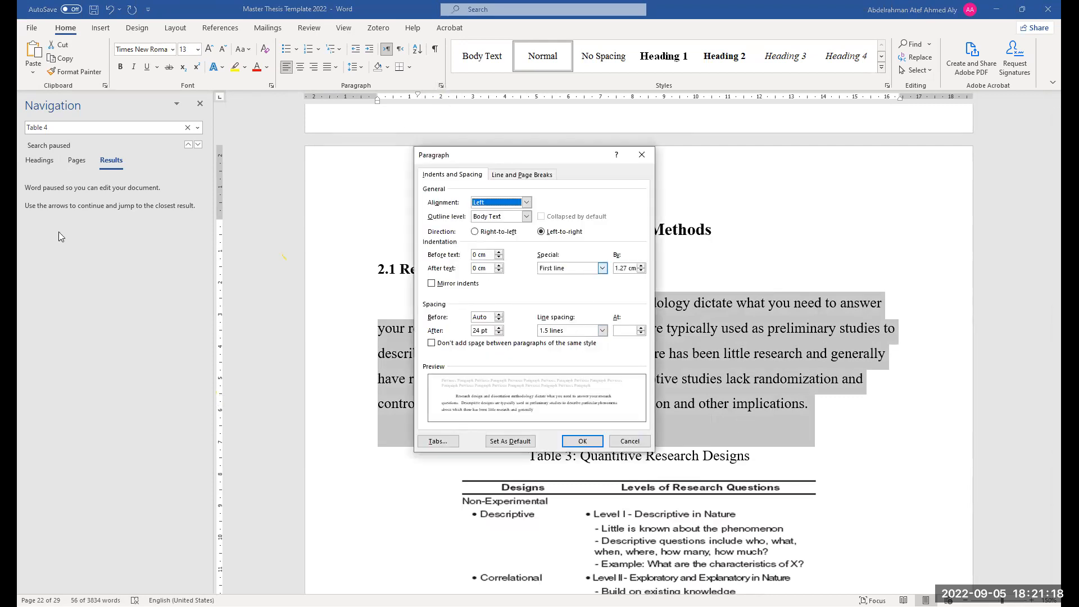
left_click(642, 155)
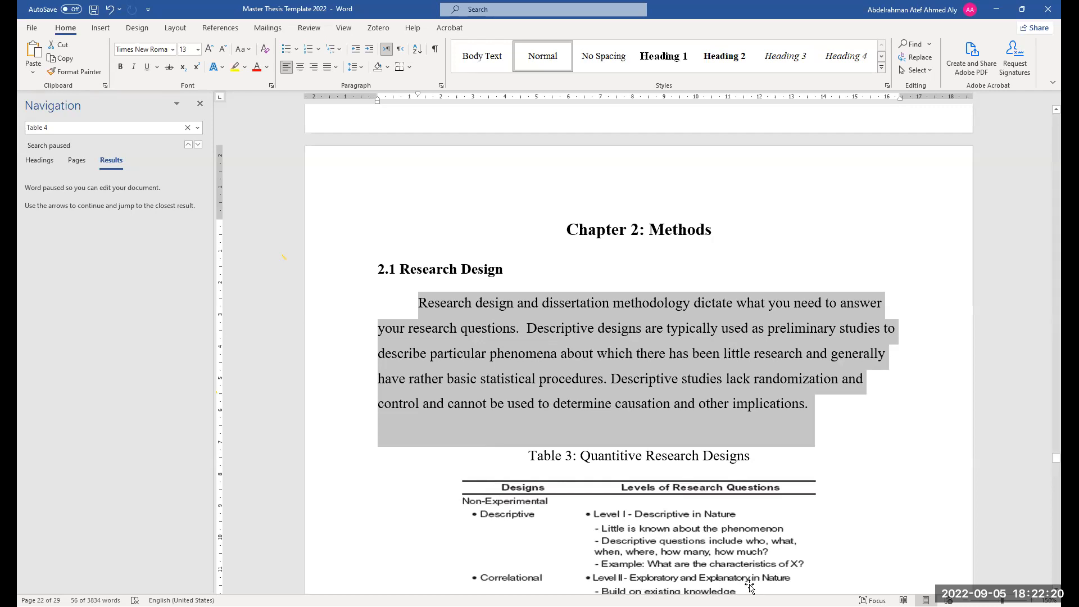
left_click(441, 87)
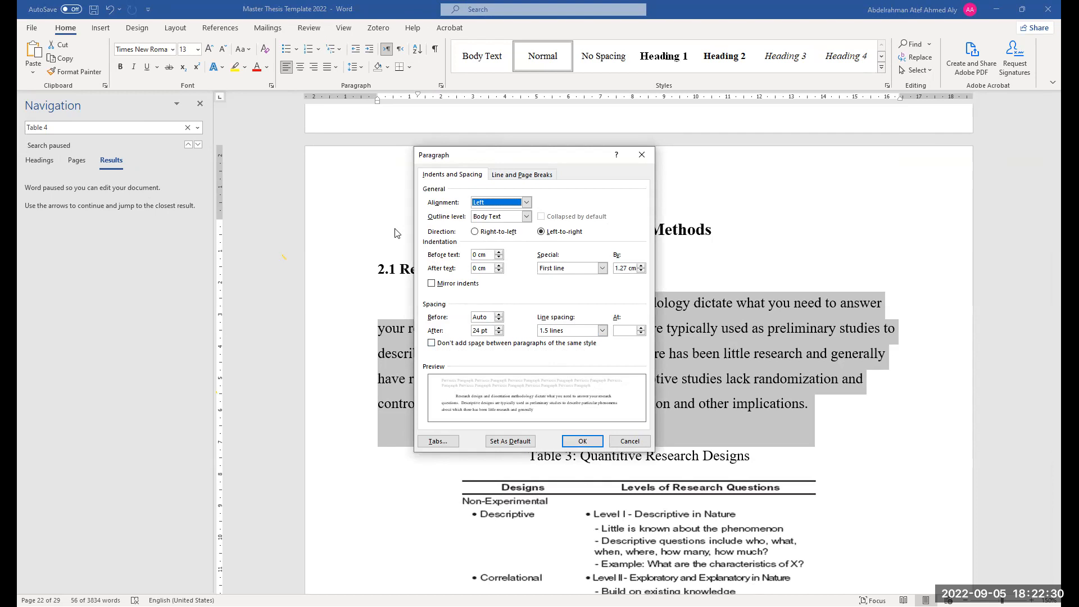
left_click(641, 157)
Add a new line below the Research Design paragraph reading "2.1.1 nfdjfkdjfkdjfkdjfkjd"
scroll(472, 381, "down", 1)
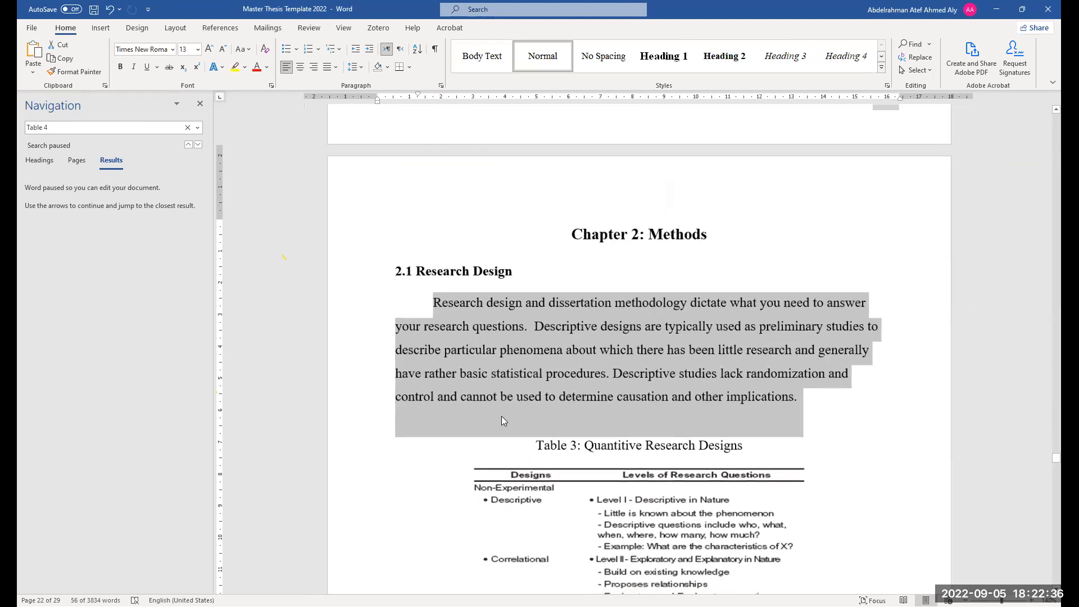
scroll(501, 419, "down", 1)
left_click(495, 413)
scroll(489, 408, "down", 1)
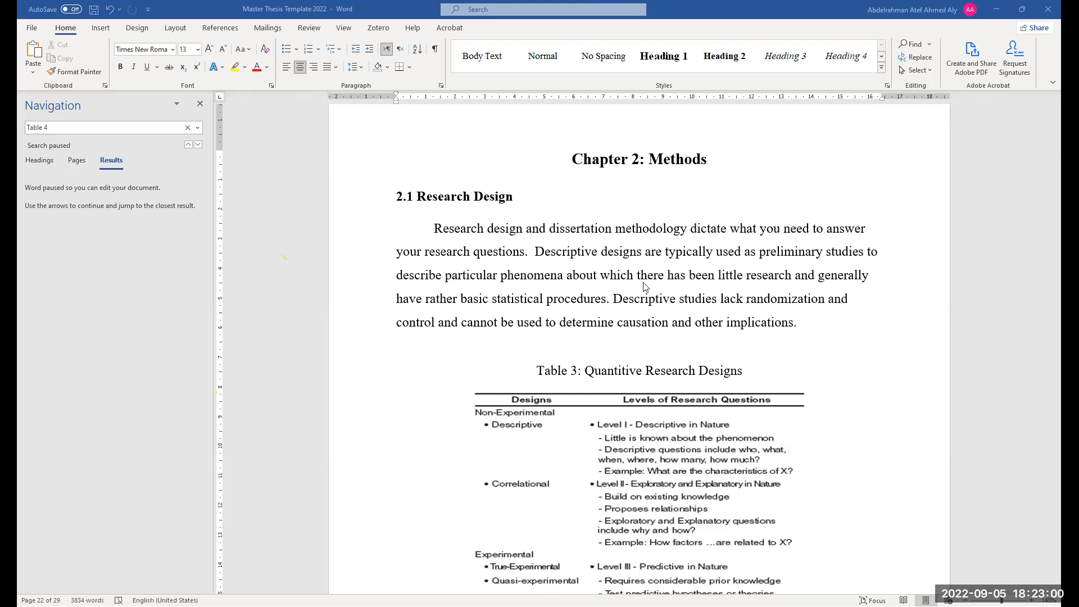
scroll(599, 282, "down", 2)
scroll(599, 282, "up", 1)
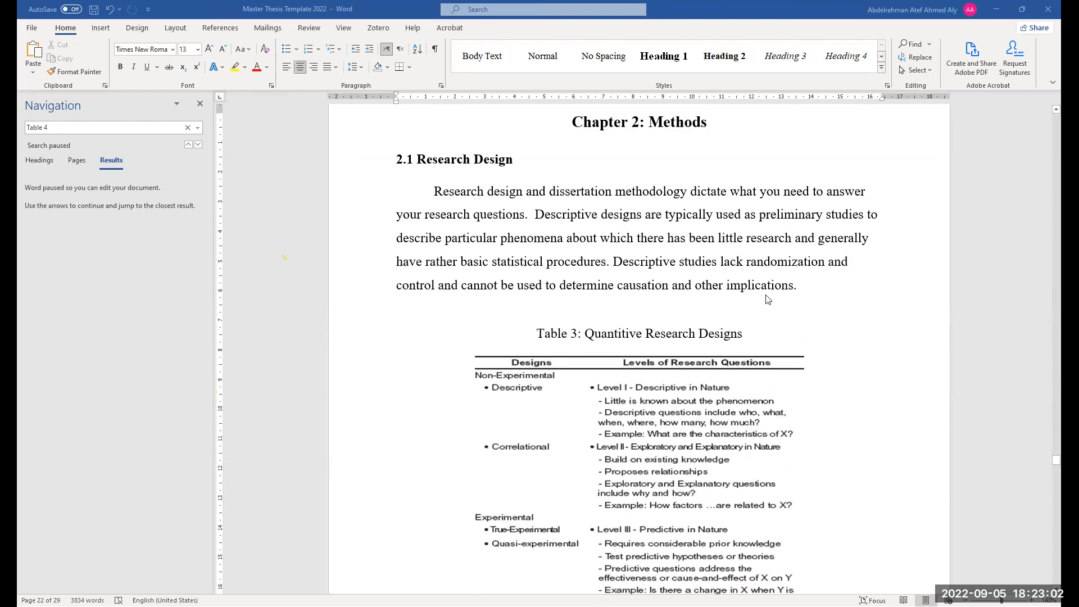
left_click(652, 266)
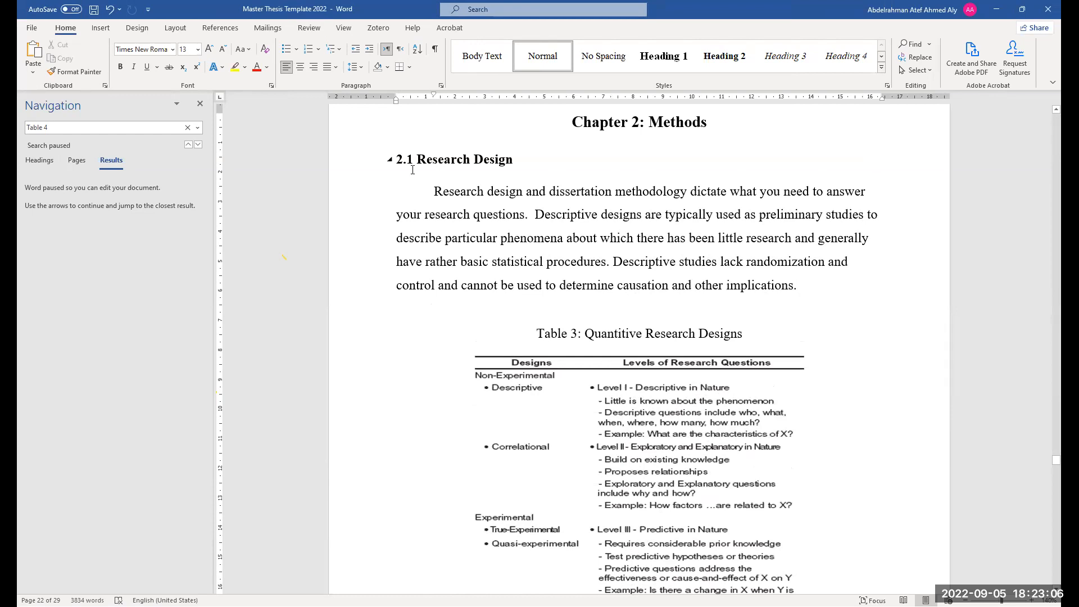
key("Return")
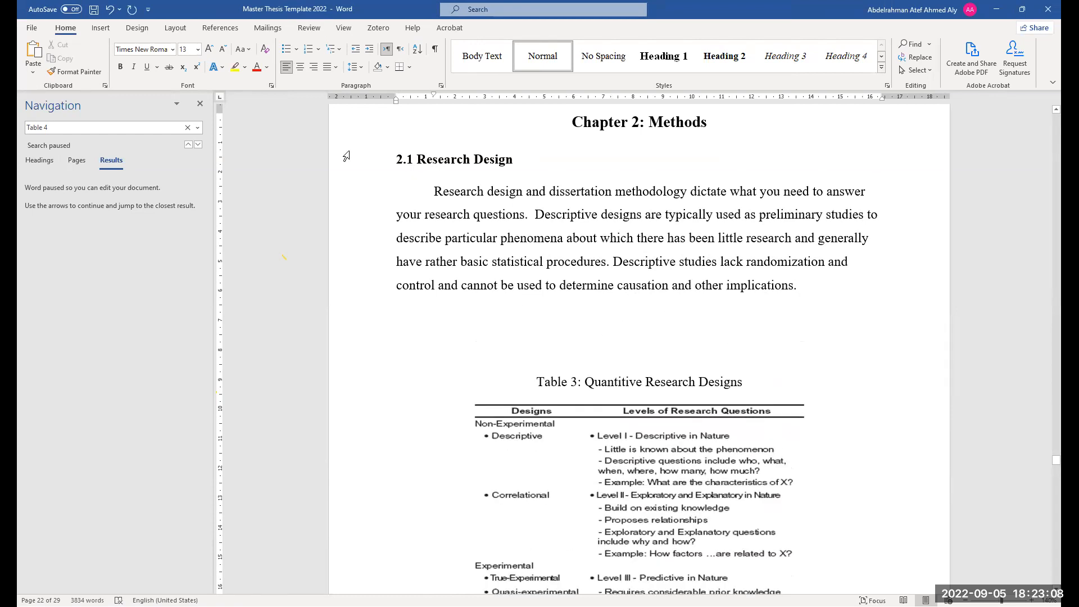
left_click_drag(434, 95, 397, 102)
type("2.2")
key("BackSpace")
type("1")
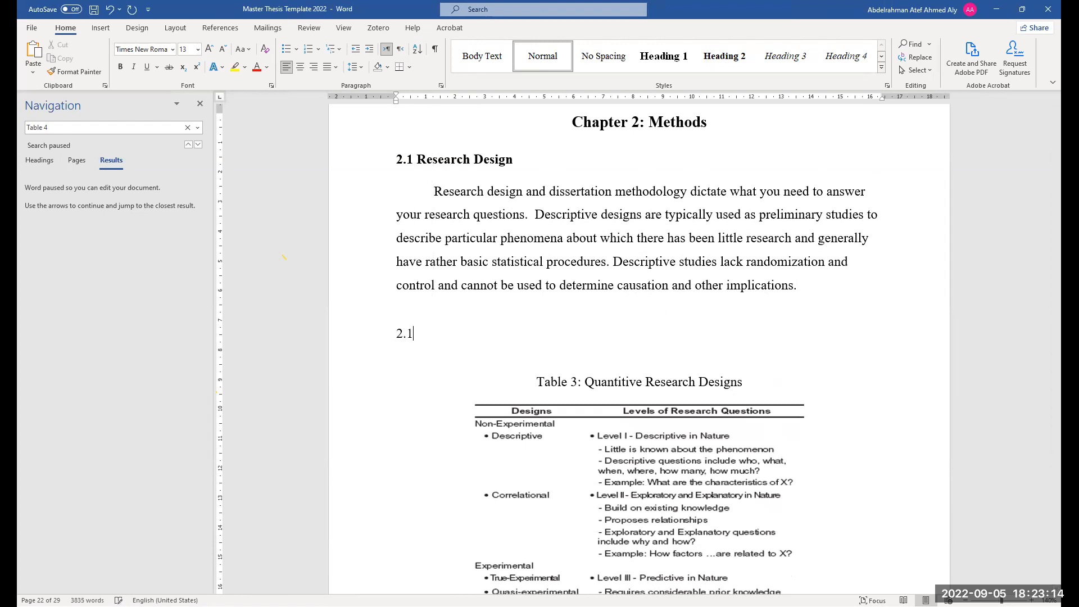
type(".1 nfdjfkdjfkdjfkdjfkjd")
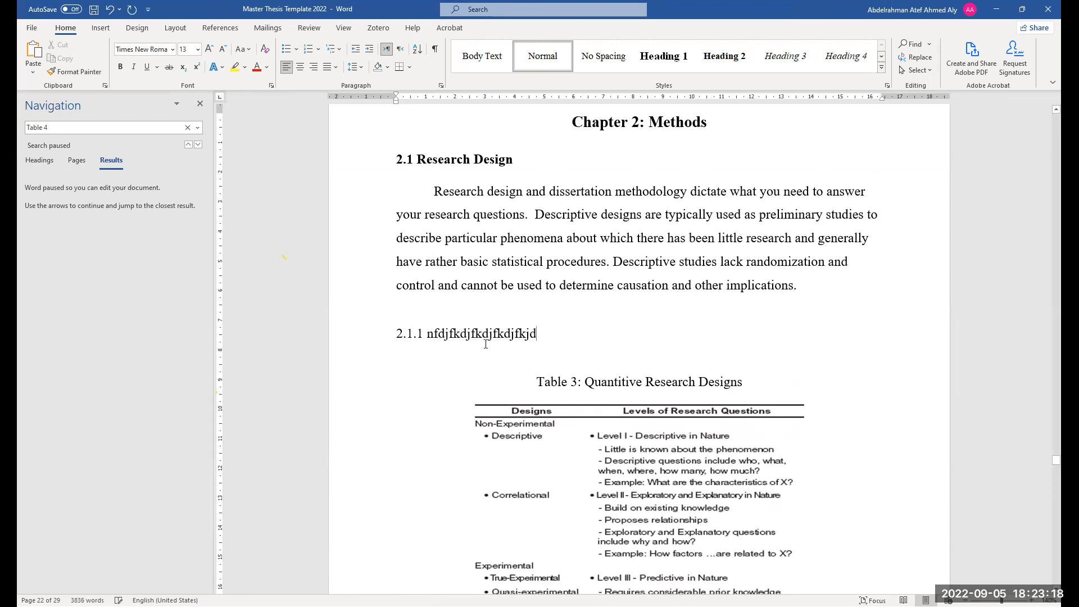
Apply the Heading 3 style to the 2.1.1 line and start a new paragraph after it
triple_click(490, 334)
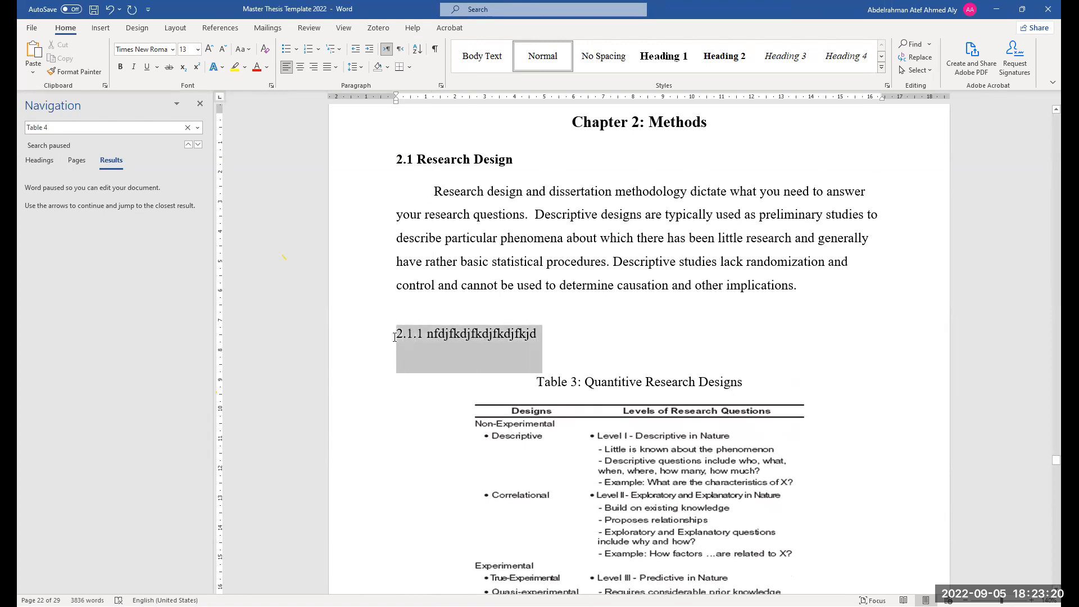
left_click(785, 56)
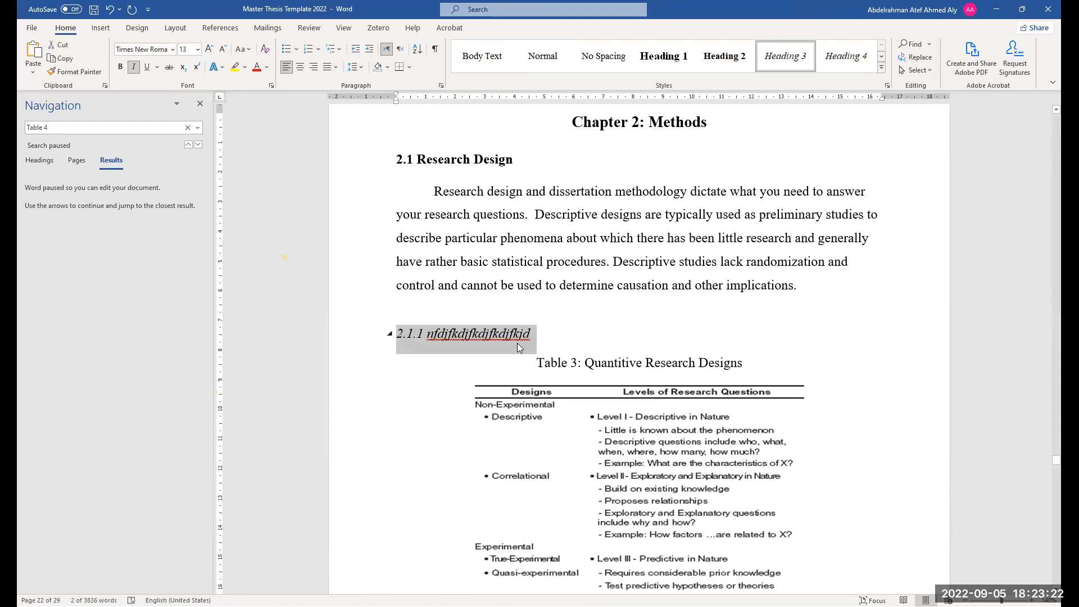
left_click(542, 341)
key("Return")
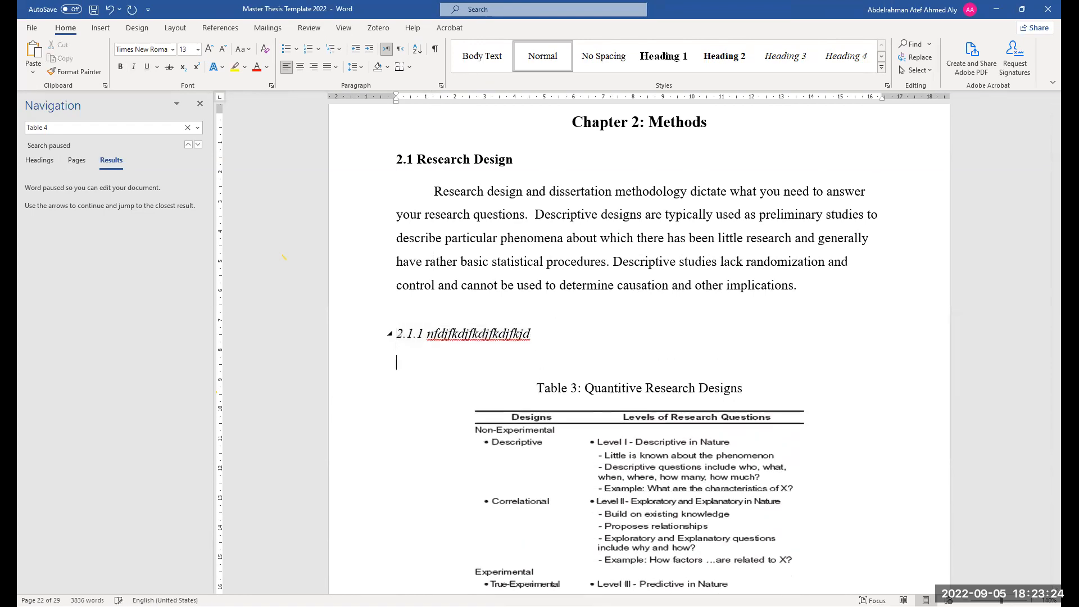
Go to the Table of Contents through the headings outline and update its page numbers only
left_click(45, 160)
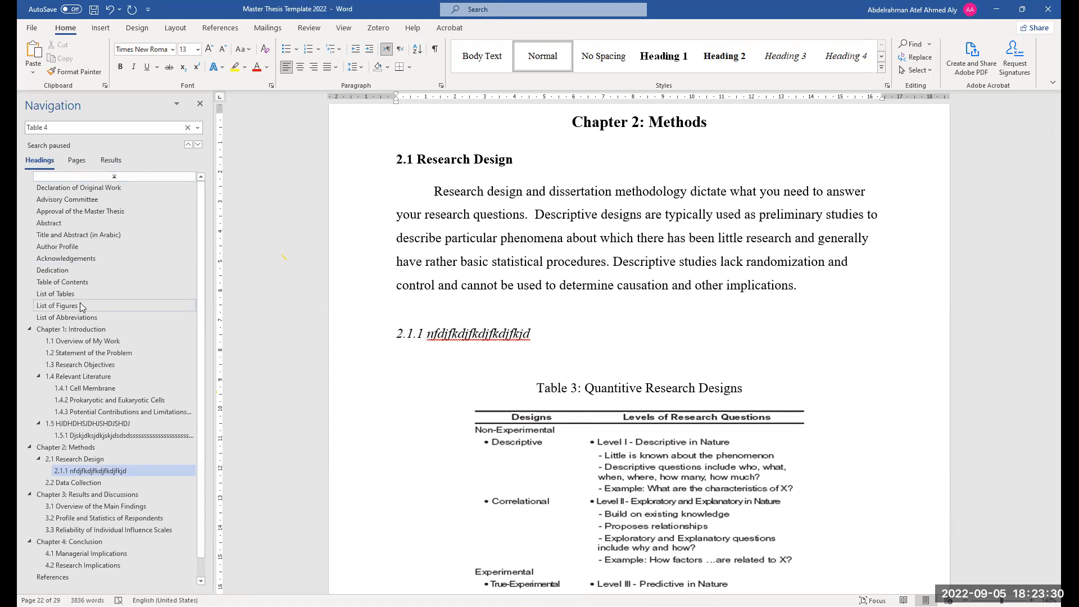
left_click(78, 283)
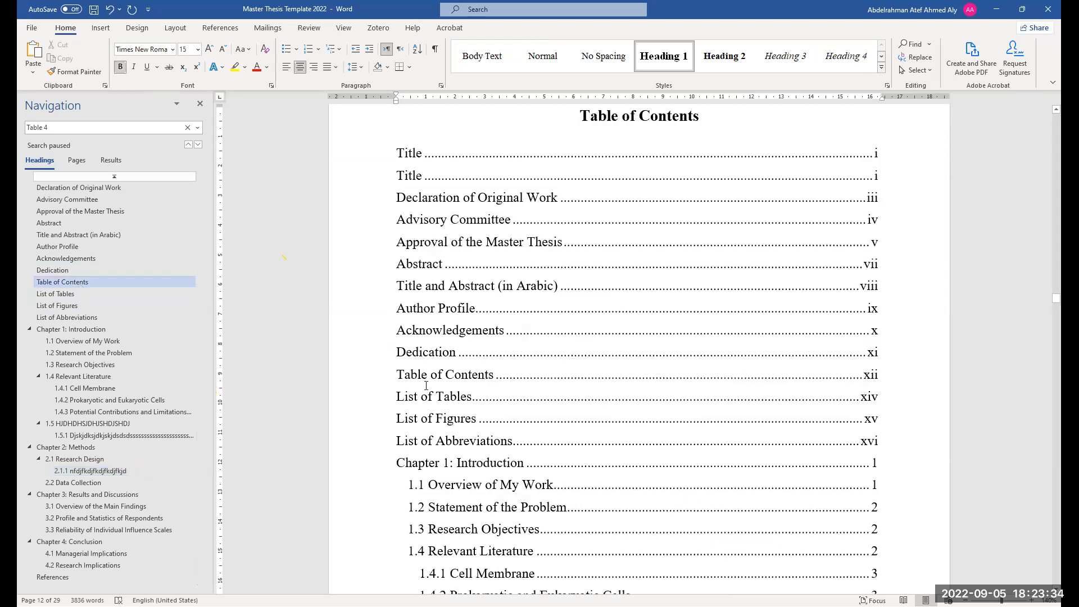
right_click(491, 374)
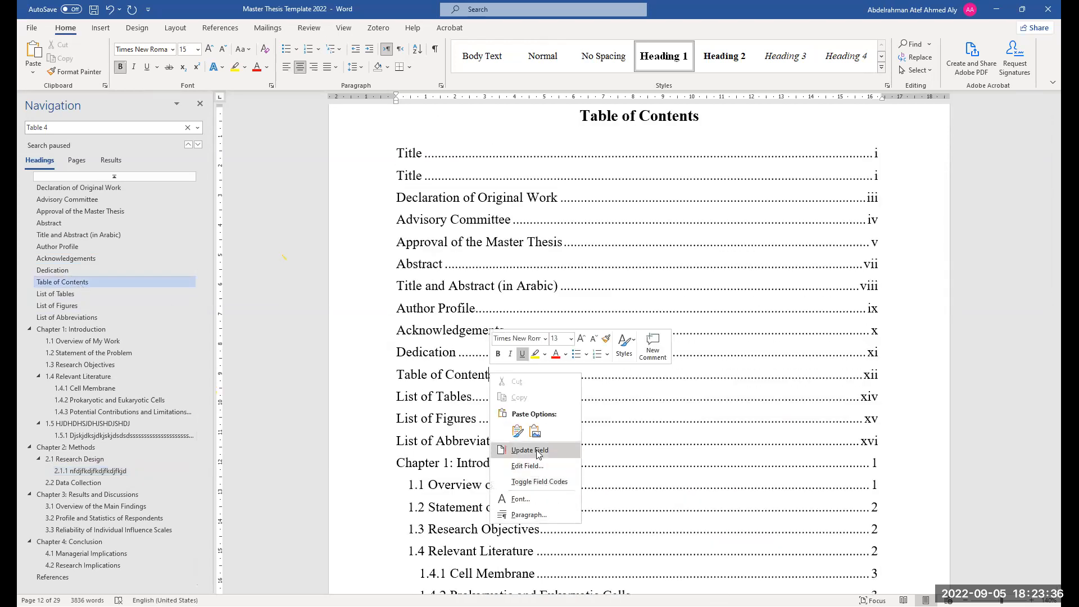
left_click(536, 450)
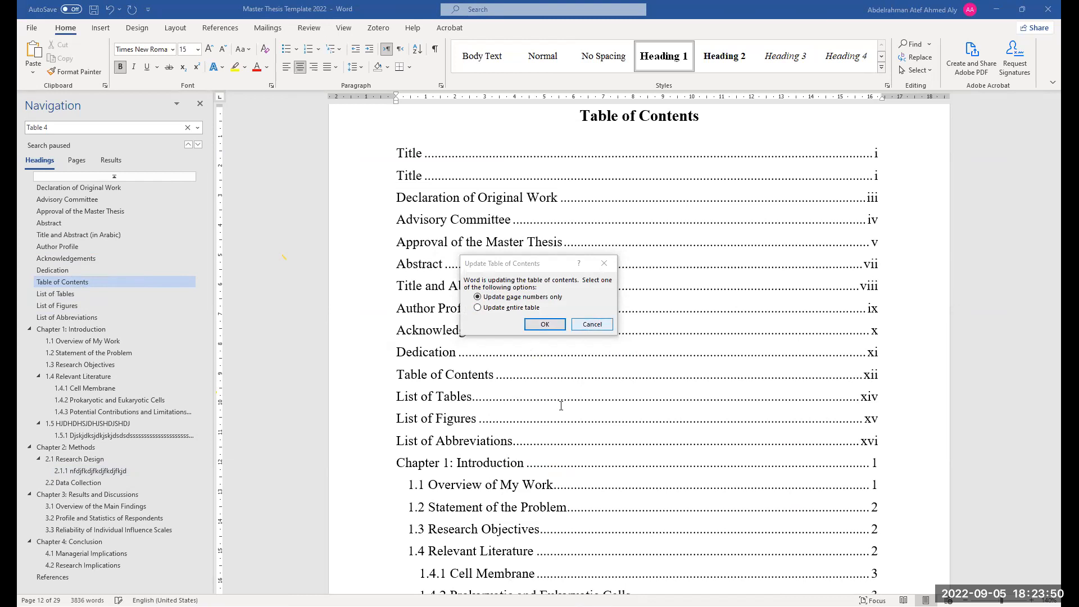
key("Return")
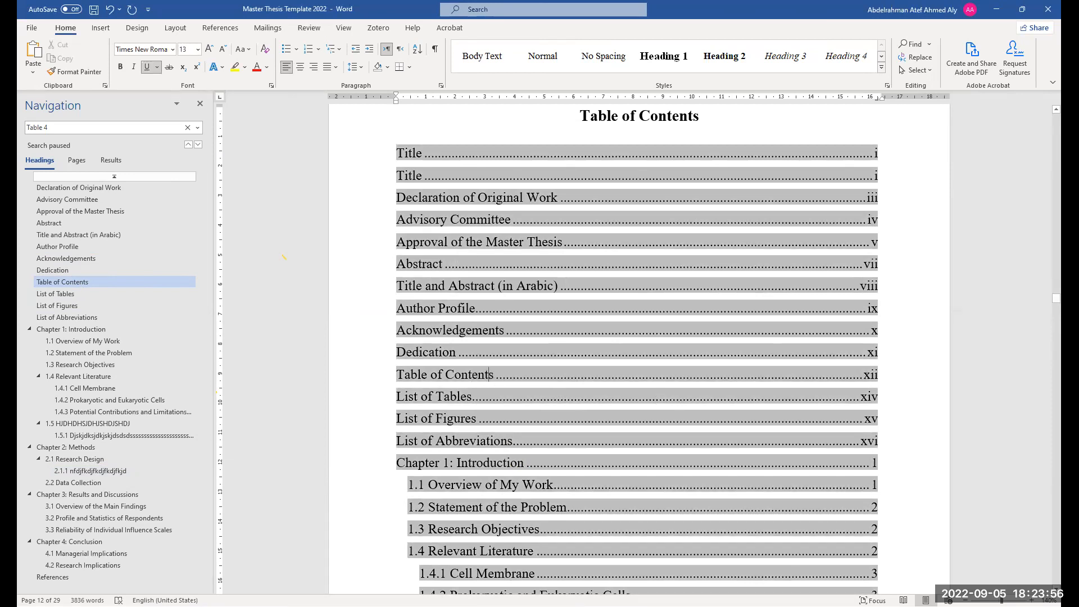
scroll(572, 410, "down", 8)
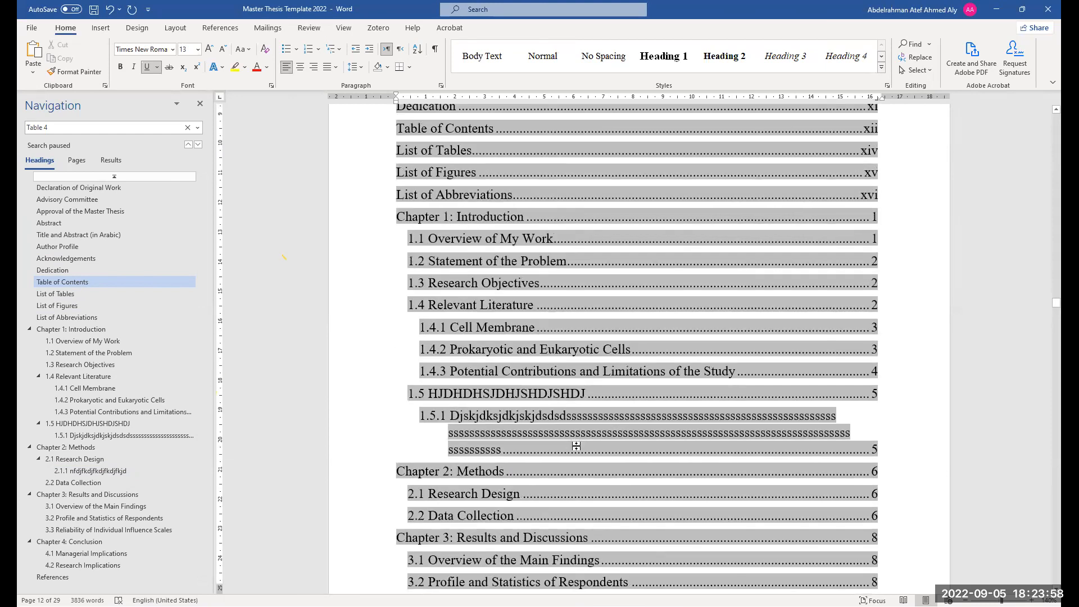
Browse the Bottom of Page page number designs from the List of Tables page without inserting one
scroll(591, 453, "down", 2, "ctrl")
scroll(584, 454, "down", 9)
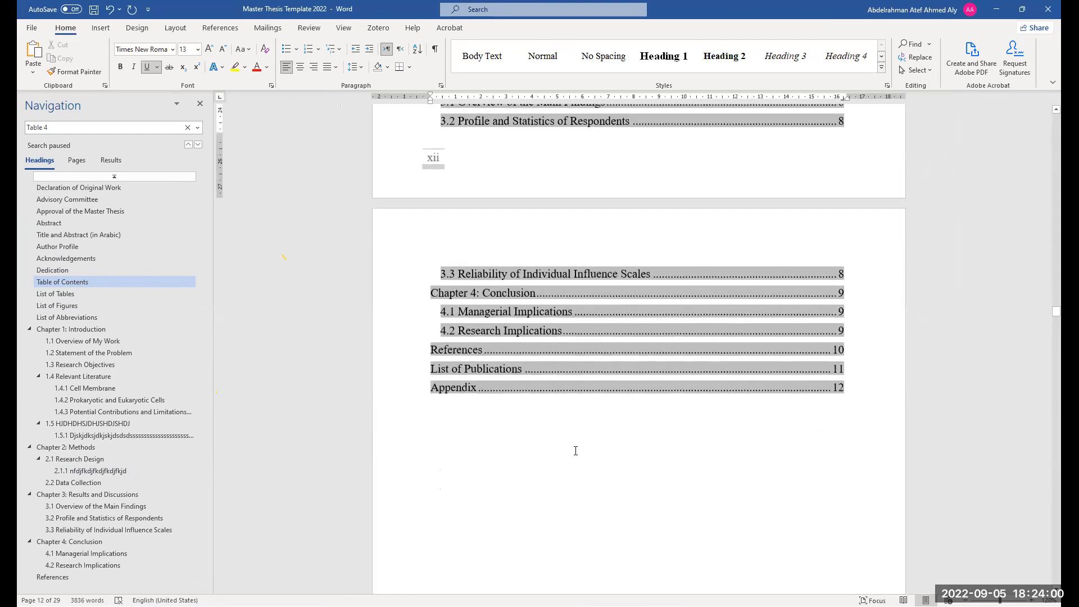
scroll(576, 454, "down", 3)
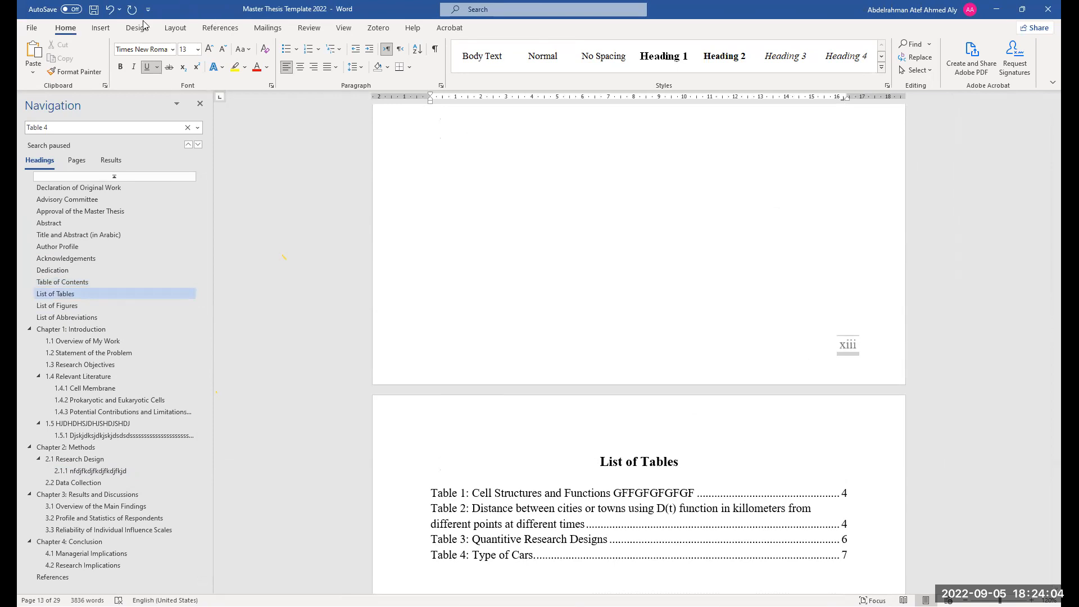
left_click(100, 27)
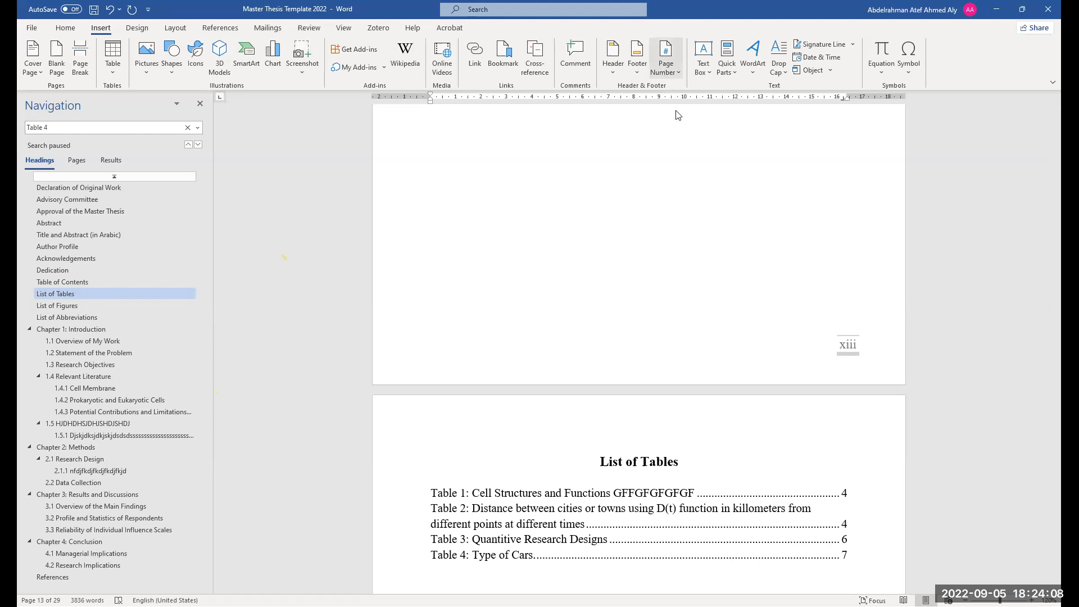
left_click(652, 56)
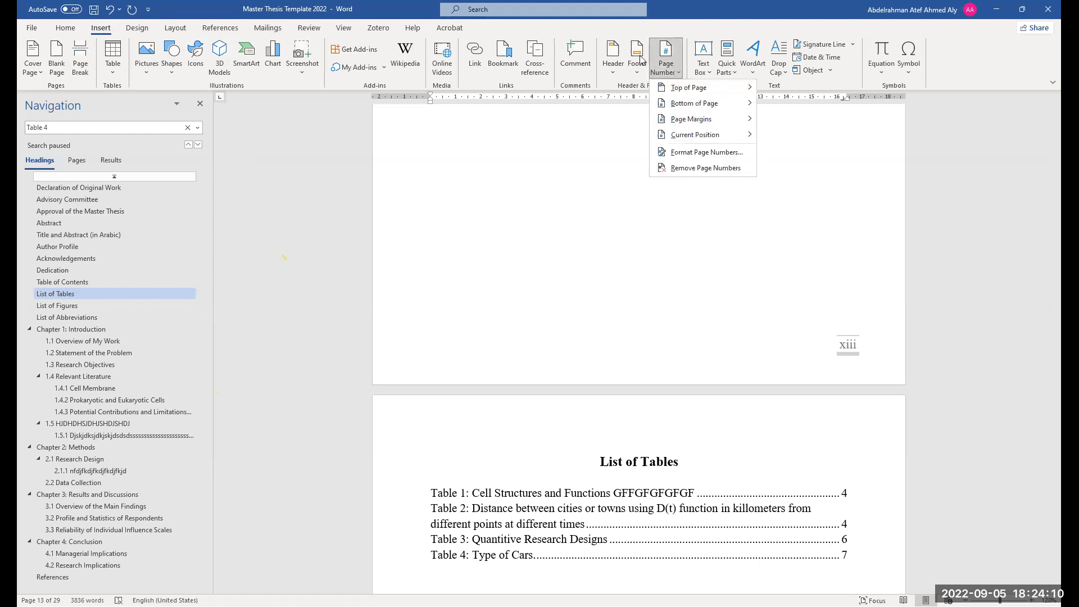
left_click(750, 103)
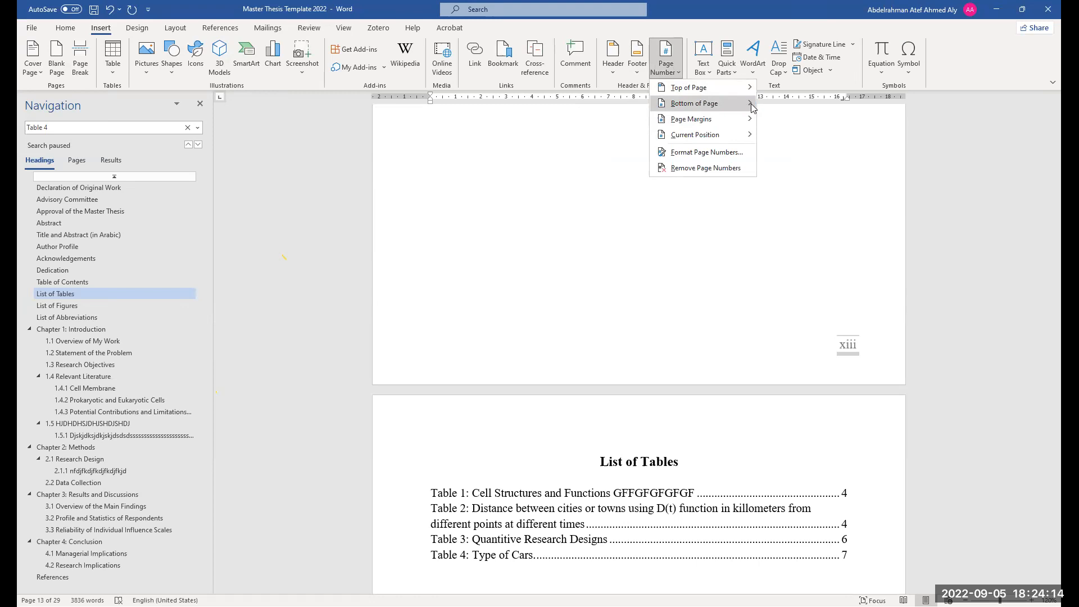
scroll(899, 333, "down", 6)
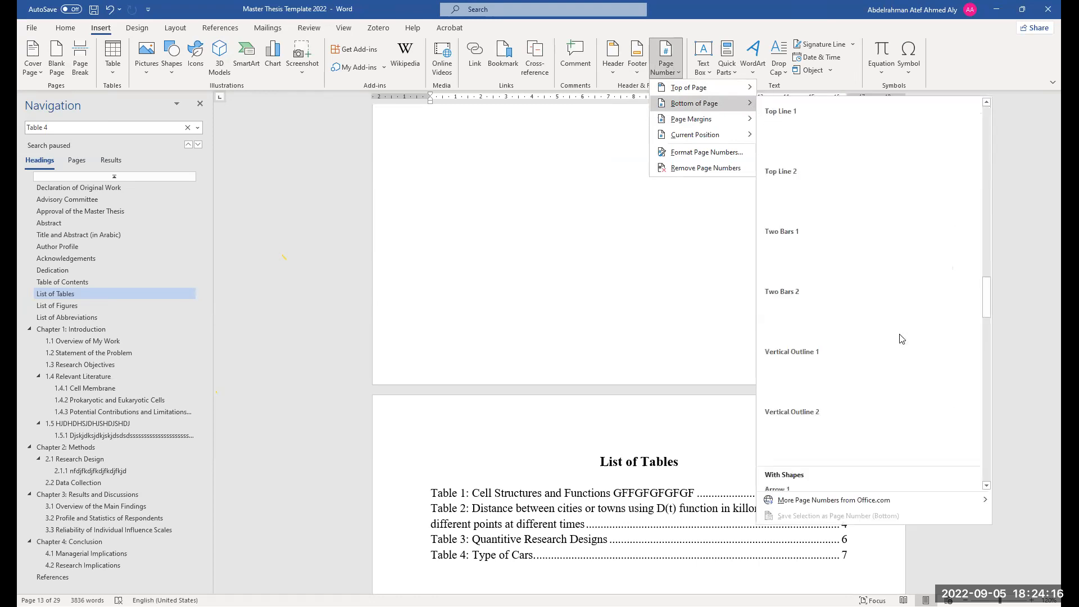
scroll(893, 382, "down", 10)
scroll(893, 368, "up", 10)
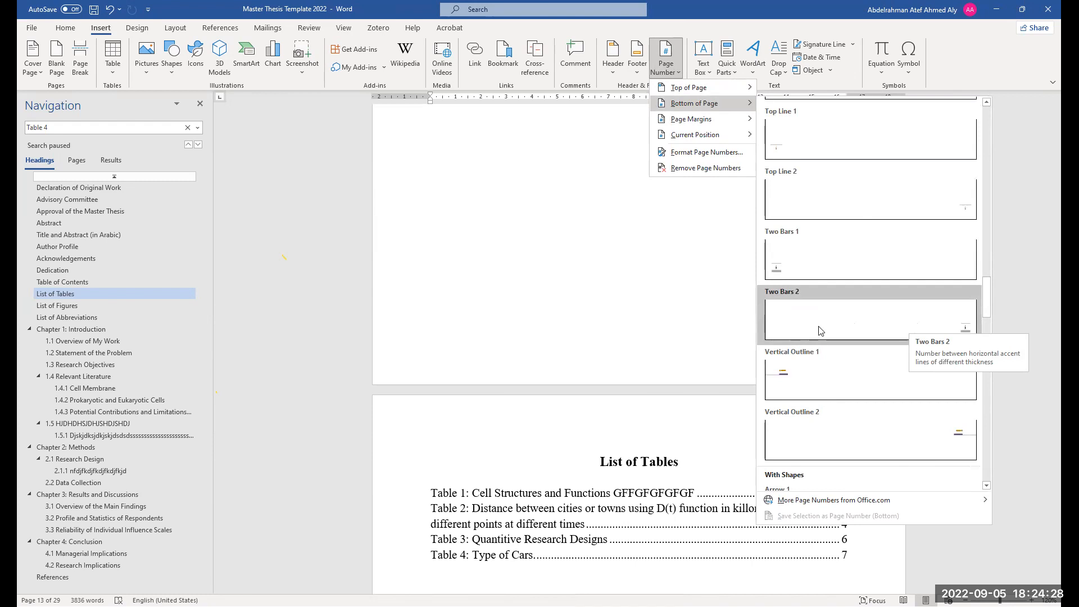
left_click(667, 384)
scroll(706, 431, "up", 8)
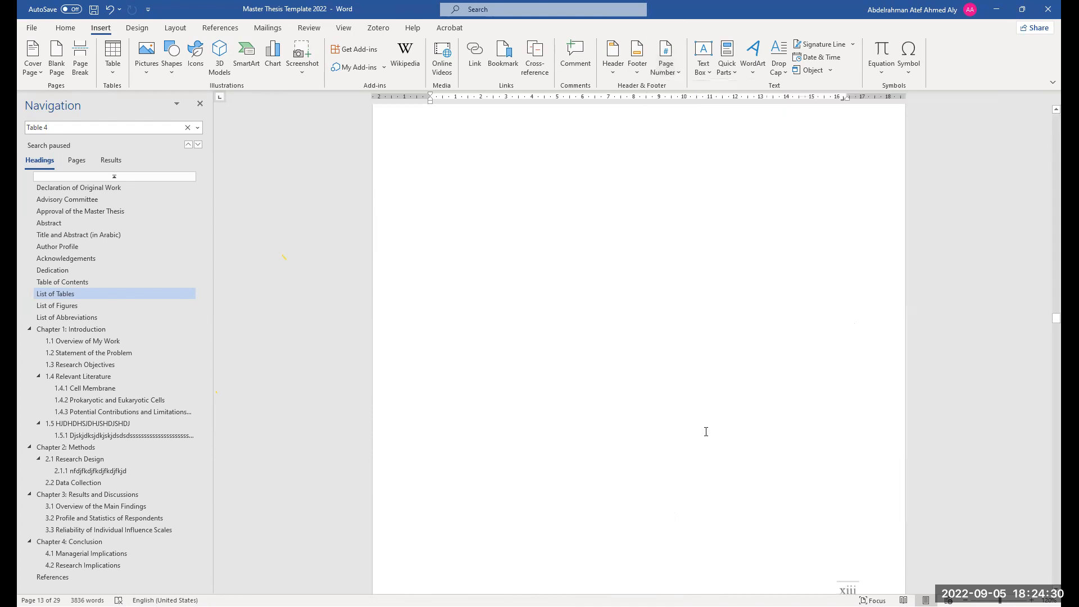
scroll(720, 391, "up", 8)
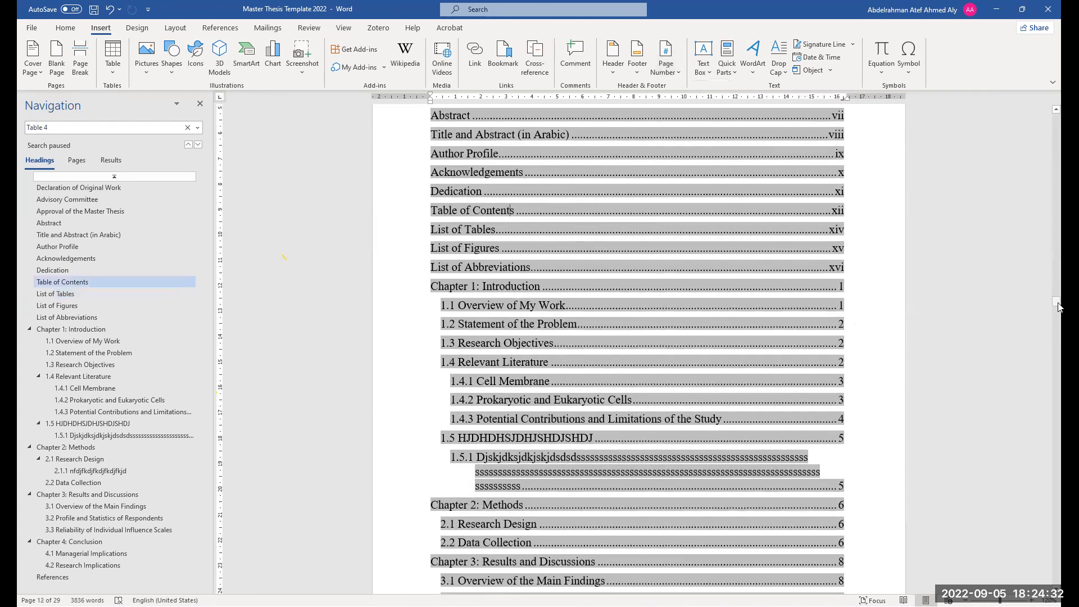
Scroll through the List of Tables and List of Figures, then go to the start of Chapter 1: Introduction
left_click_drag(1060, 307, 1058, 335)
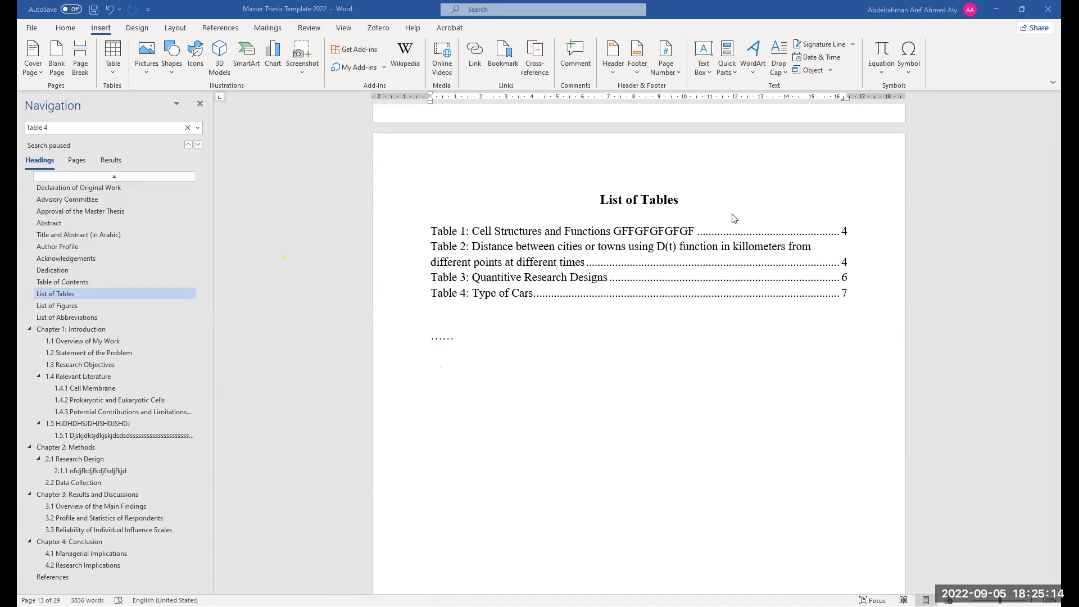
scroll(506, 349, "down", 10)
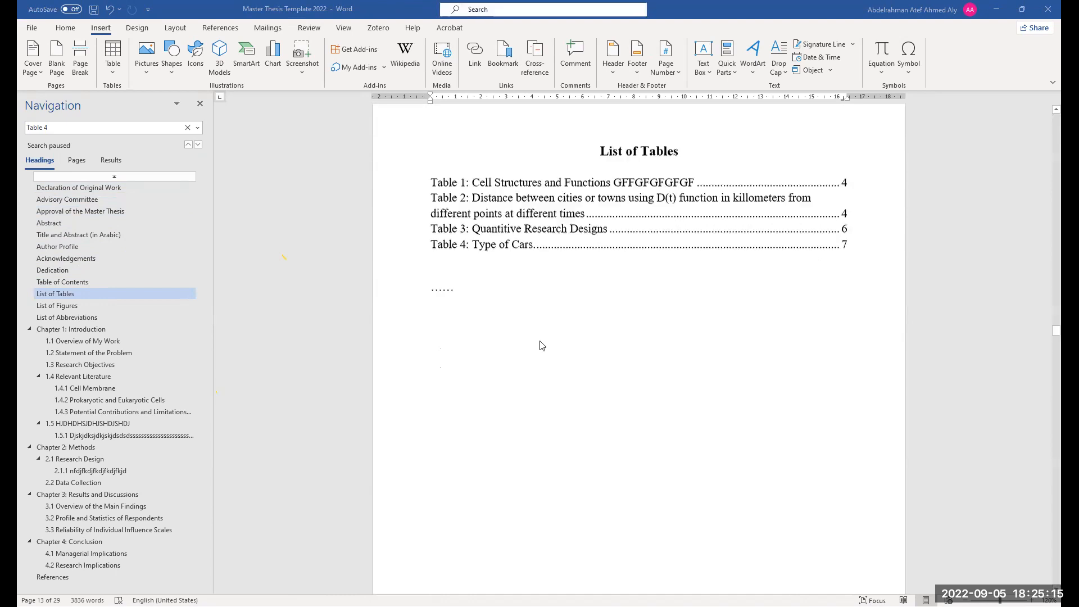
left_click(97, 330)
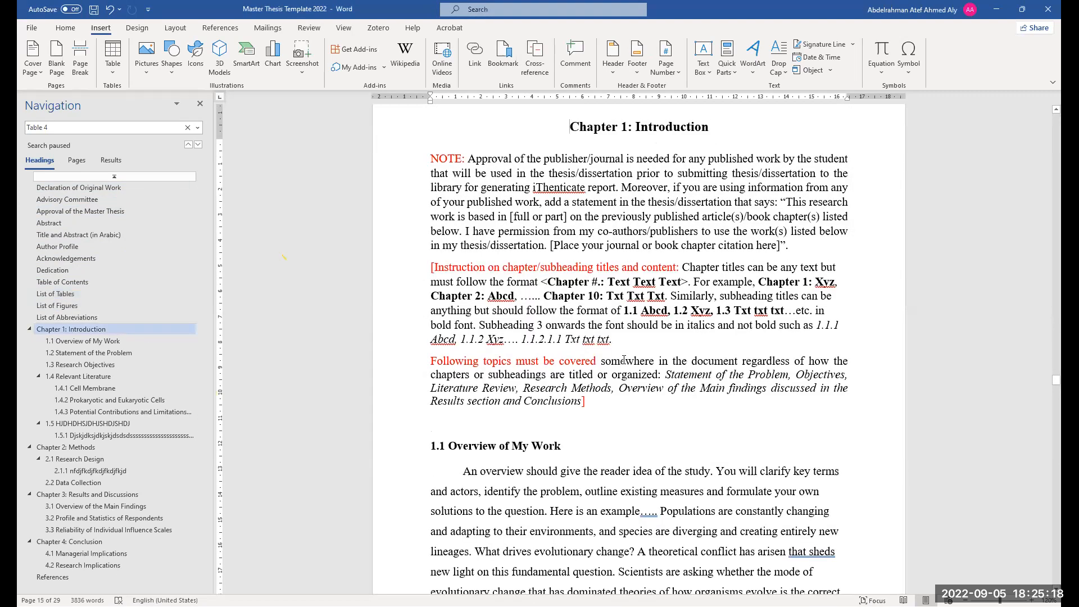
scroll(624, 360, "up", 3)
scroll(625, 365, "down", 1)
scroll(628, 377, "down", 3)
scroll(663, 290, "up", 2)
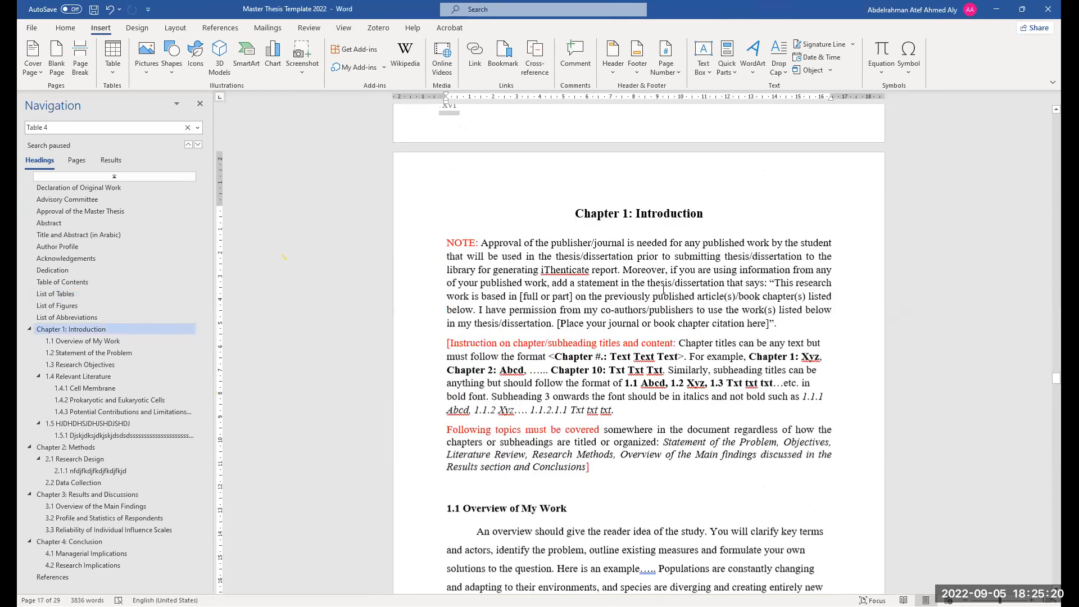
scroll(663, 290, "up", 2)
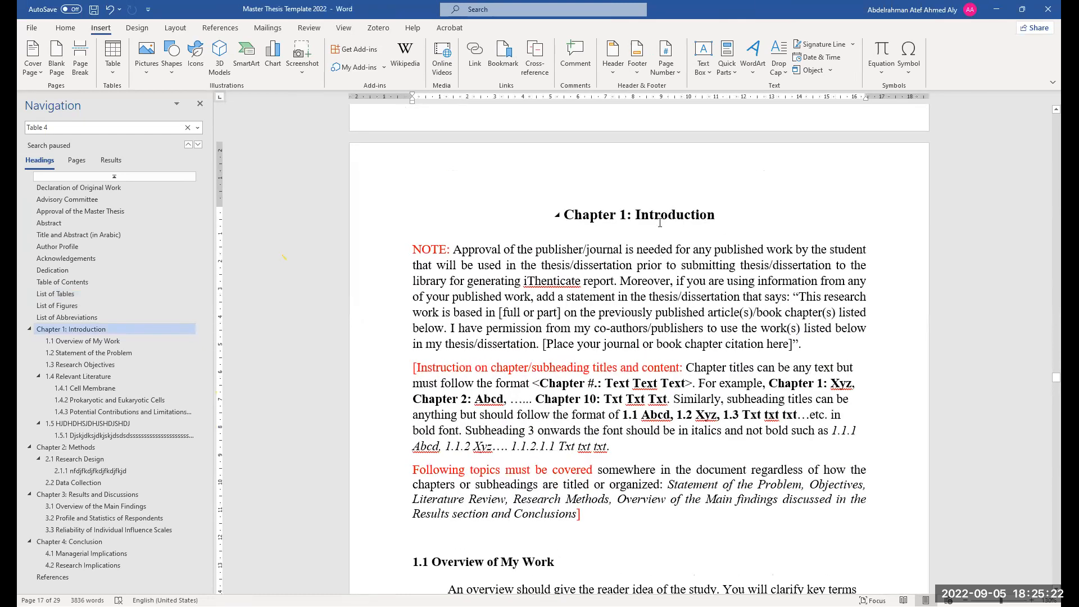
scroll(618, 393, "down", 2)
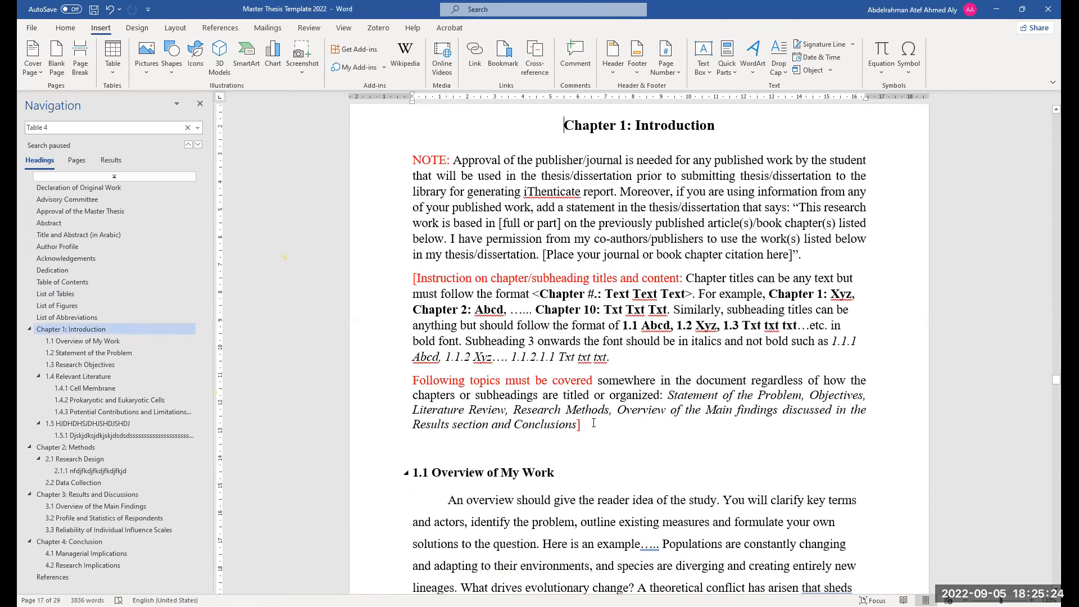
scroll(594, 423, "down", 5)
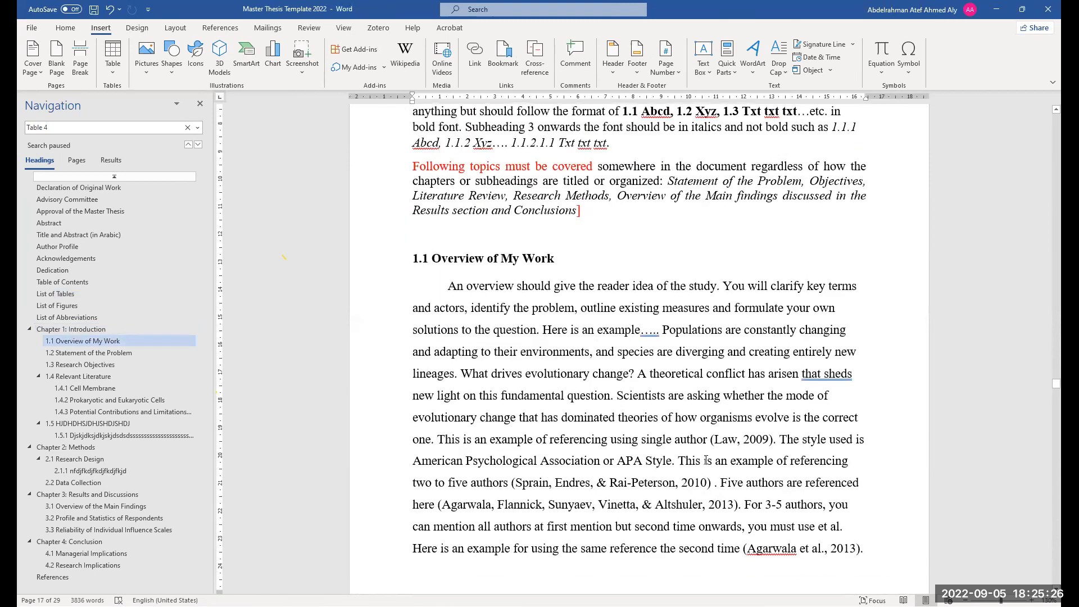
Delete the 1.1 Overview of My Work body text from "overview" up to the sentence beginning "For 6+ authors"
left_click_drag(450, 285, 537, 352)
left_click(841, 548)
left_click_drag(694, 509, 467, 293)
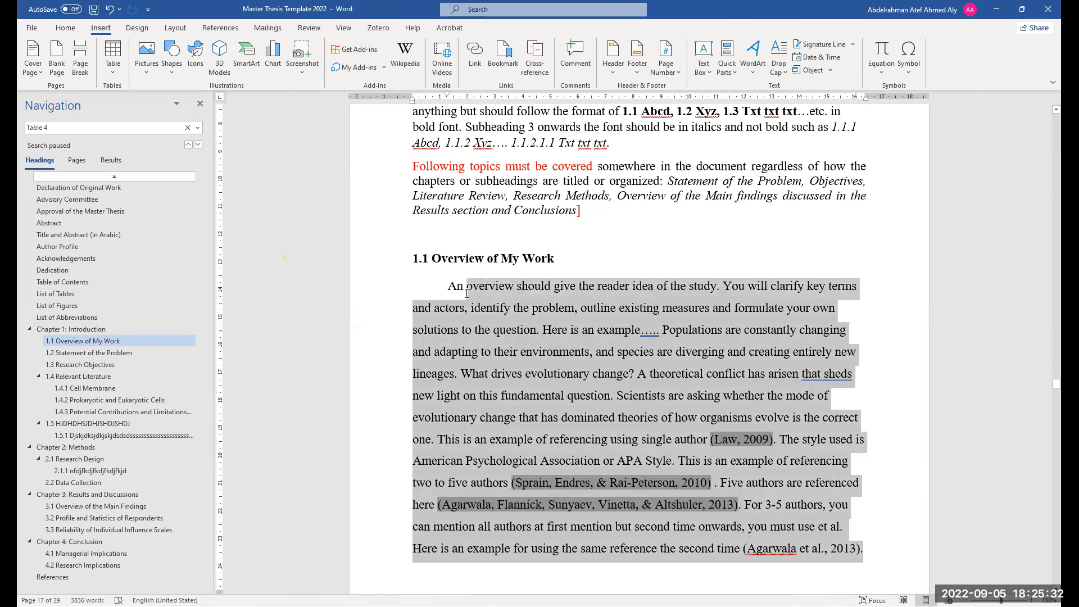
key("BackSpace")
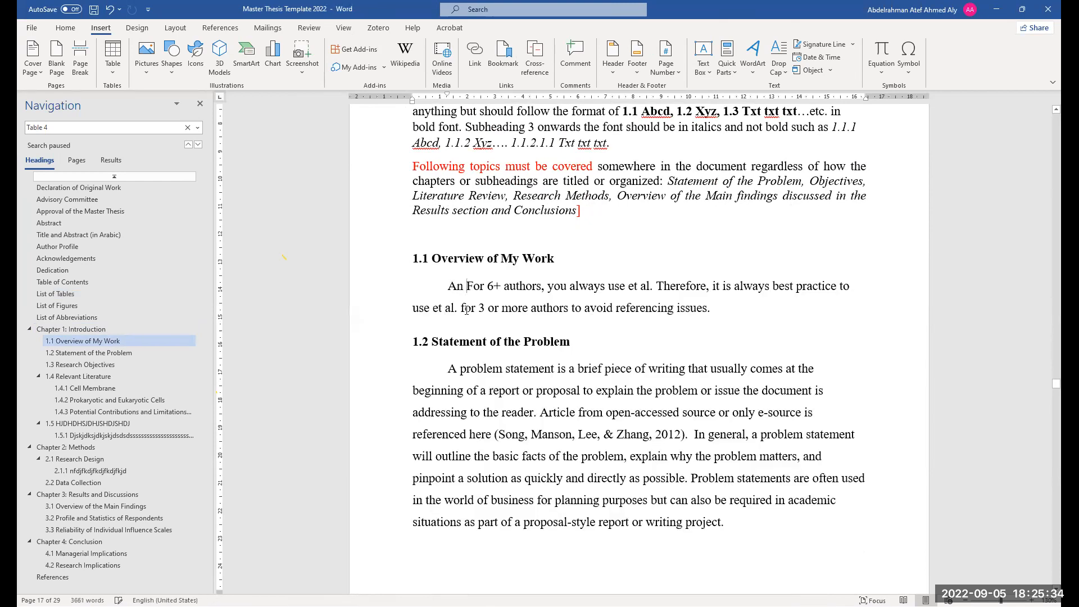
Try rewriting the remaining 1.1 text by deleting it, typing "An" and pasting the "For 6+ authors" sentence back
left_click_drag(714, 311, 465, 291)
key("ctrl+c")
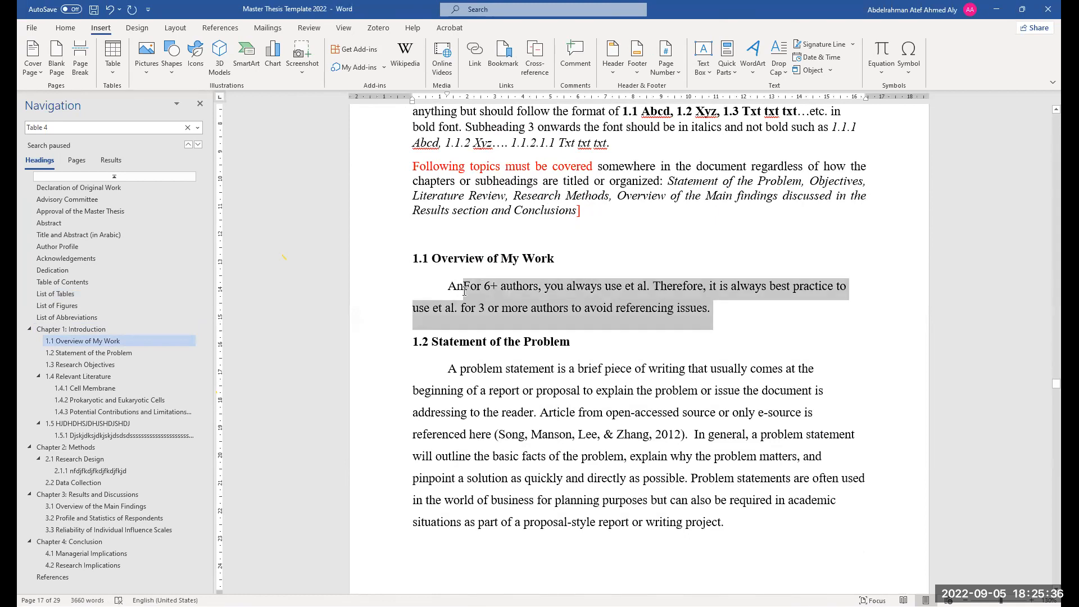
key("BackSpace")
key("BackSpace")
key("BackSpace")
type("ferr")
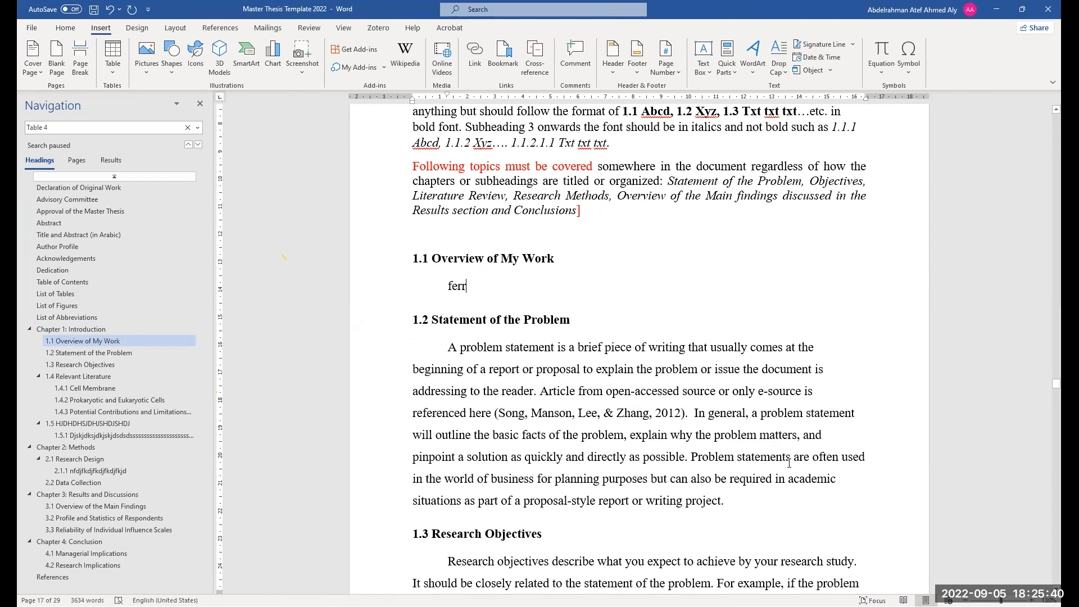
key("BackSpace")
key("BackSpace")
key("BackSpace")
key("BackSpace")
right_click(486, 287)
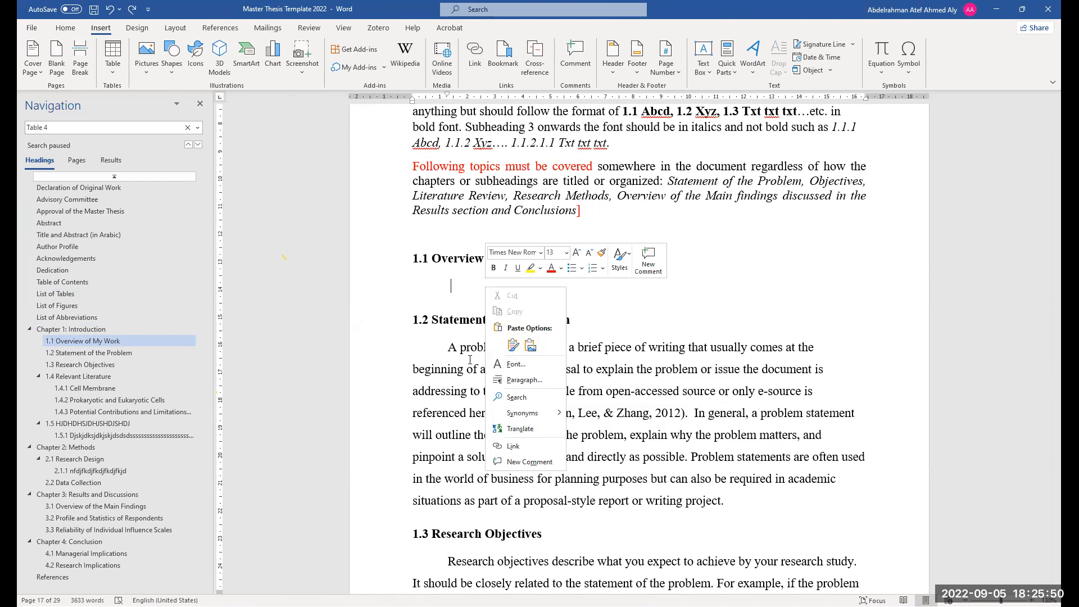
left_click(65, 27)
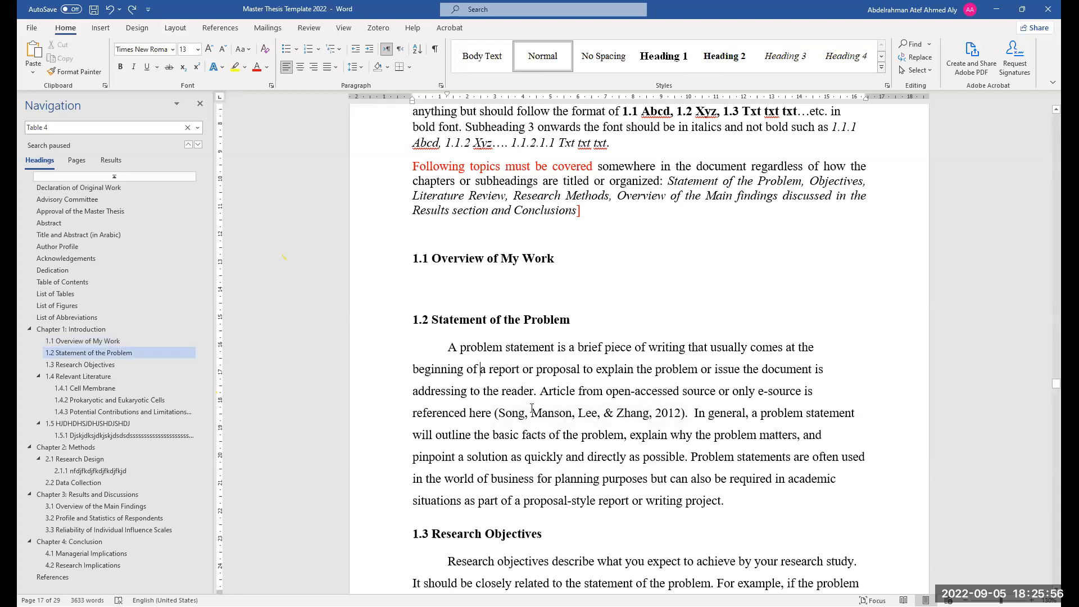
left_click(518, 283)
type("An")
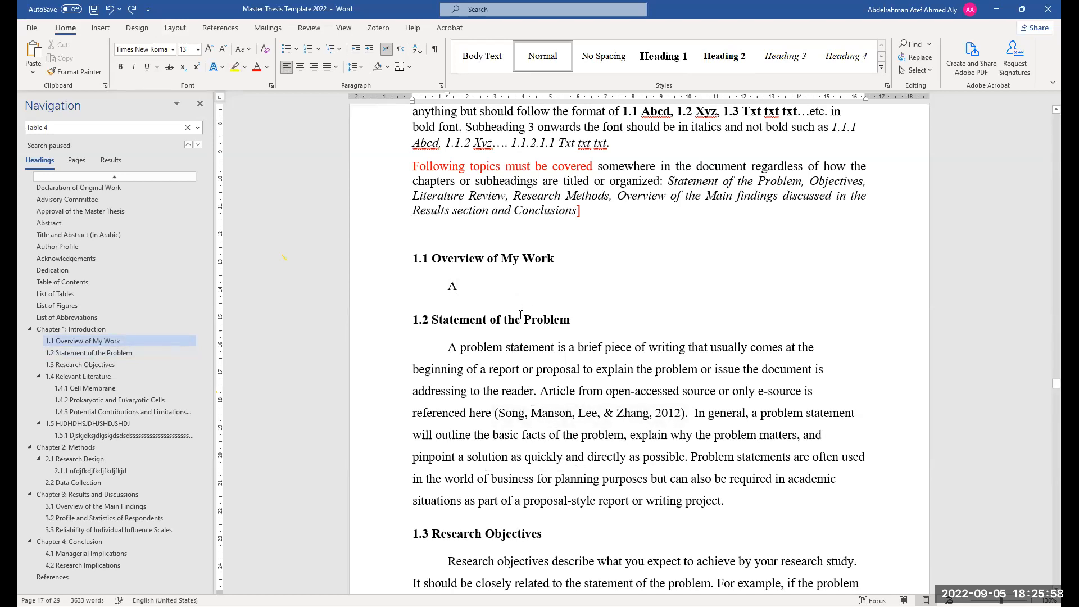
key("ctrl+v")
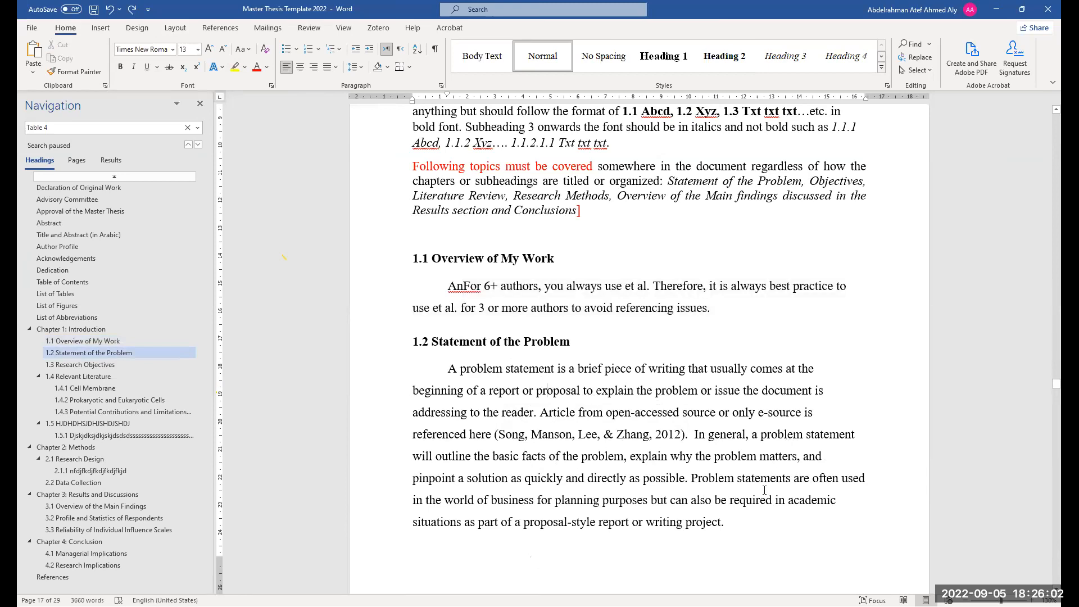
Remove the first-line indent of the 1.2 Statement of the Problem paragraph
scroll(775, 459, "down", 1)
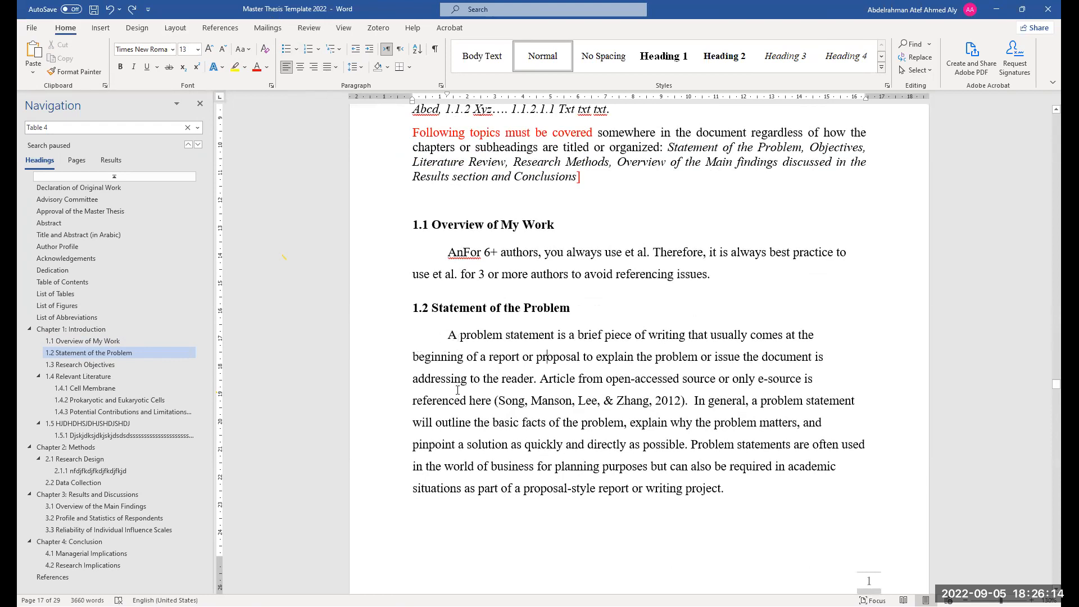
scroll(458, 389, "down", 1)
scroll(444, 334, "up", 1)
left_click(433, 334)
key("BackSpace")
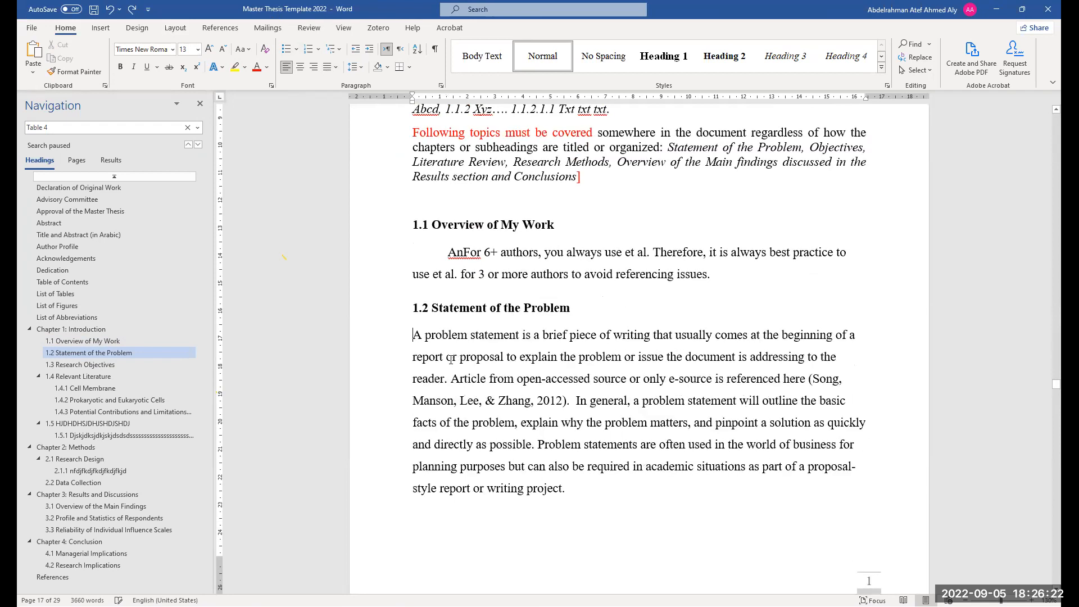
Delete the stray "An" at the start of the 1.1 paragraph and re-indent its first line
left_click(447, 252)
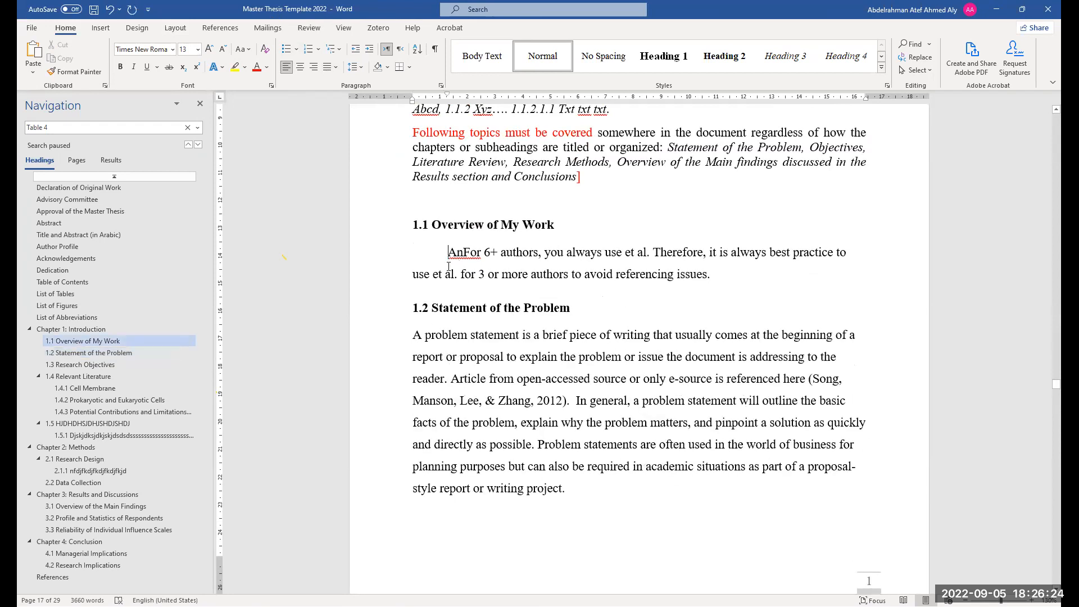
key("BackSpace")
left_click_drag(428, 253, 414, 256)
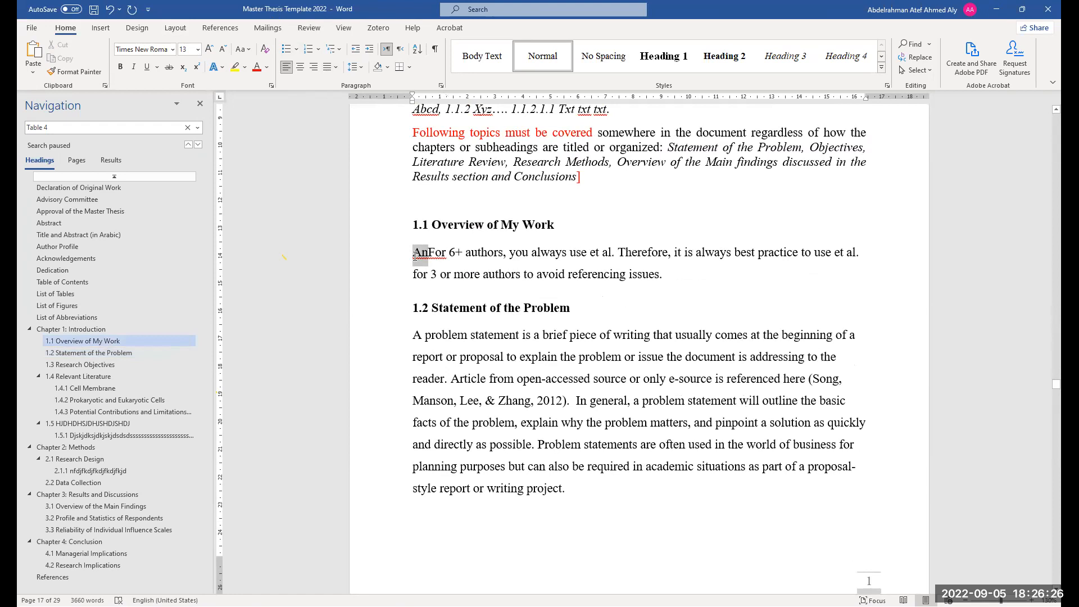
key("BackSpace")
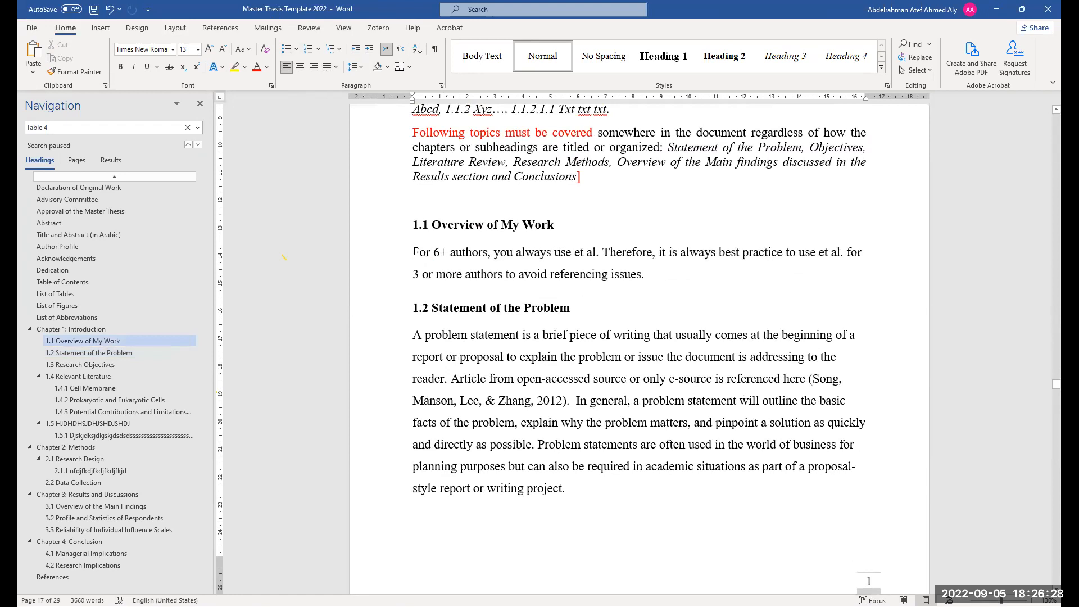
key("Tab")
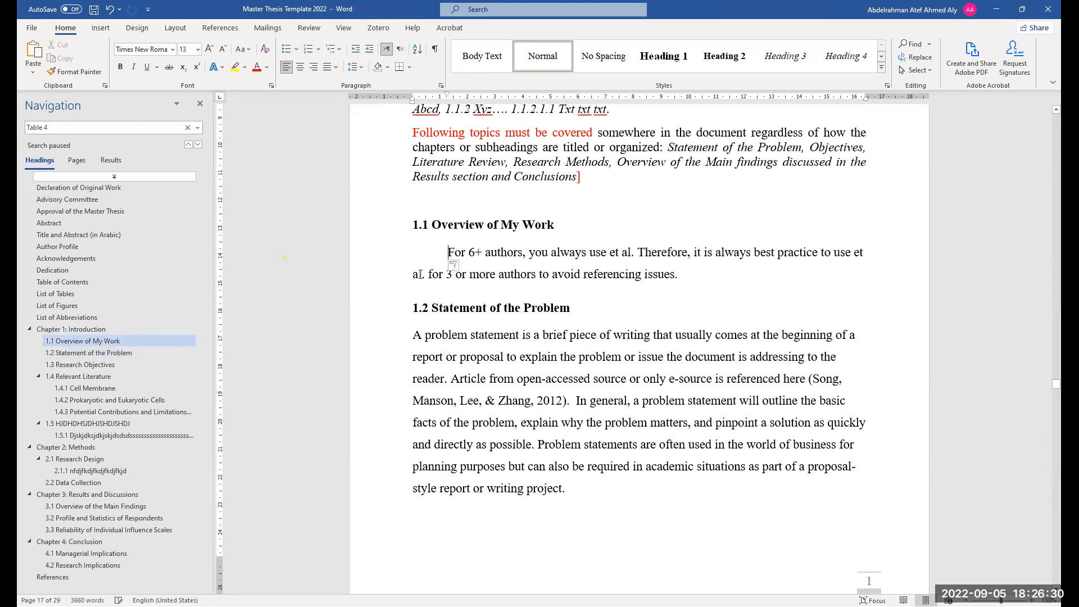
Restore the first-line indent of the 1.2 paragraph and select its Song et al. 2012 citation
left_click(414, 334)
key("Tab")
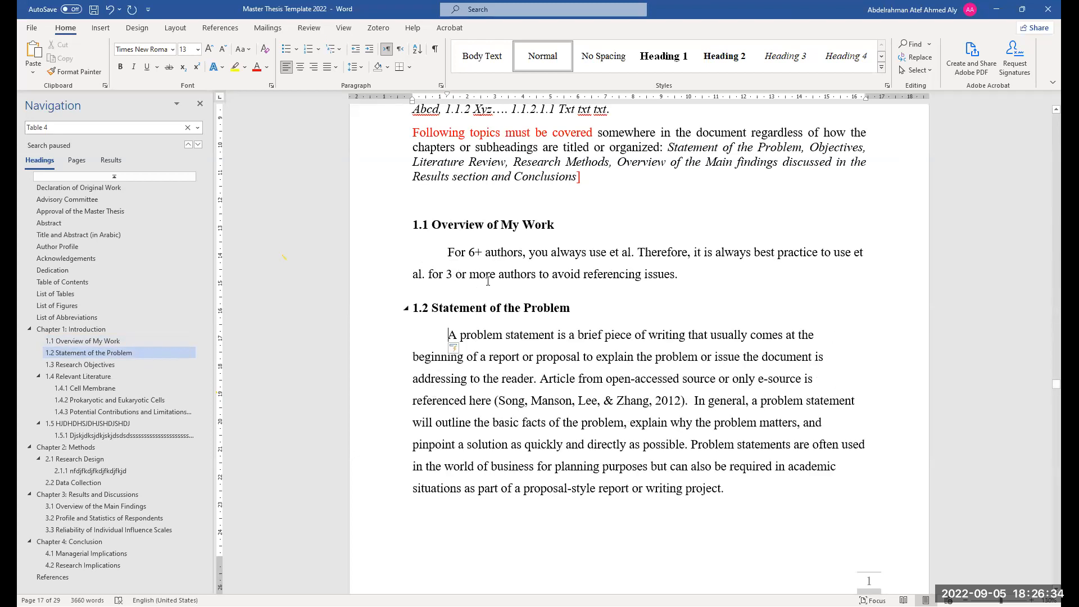
scroll(487, 276, "down", 3)
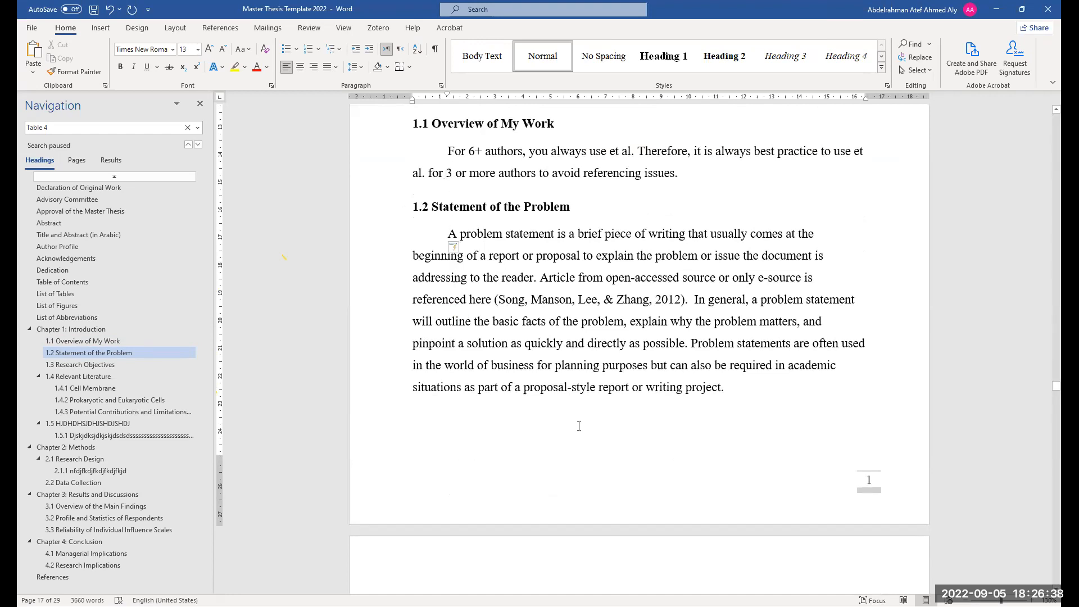
left_click(572, 304)
scroll(620, 393, "up", 2, "ctrl")
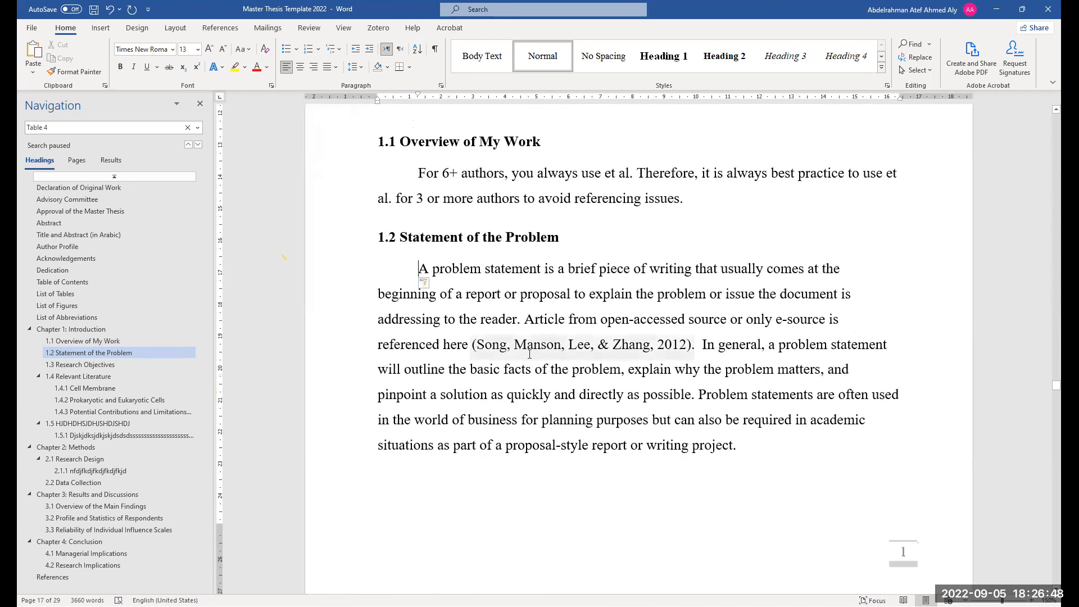
left_click(569, 346)
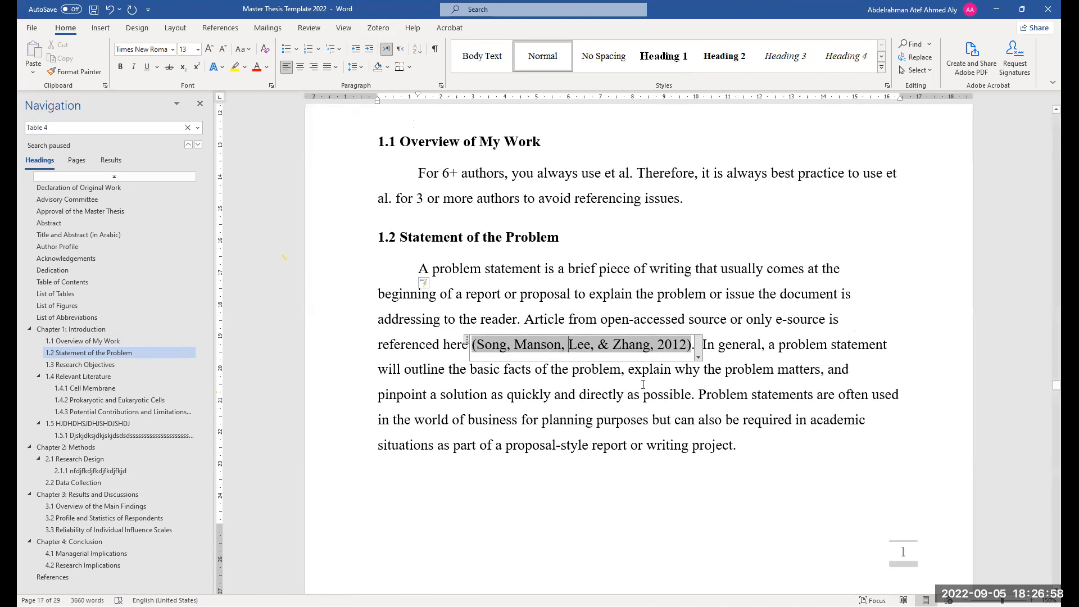
scroll(703, 409, "down", 1, "ctrl")
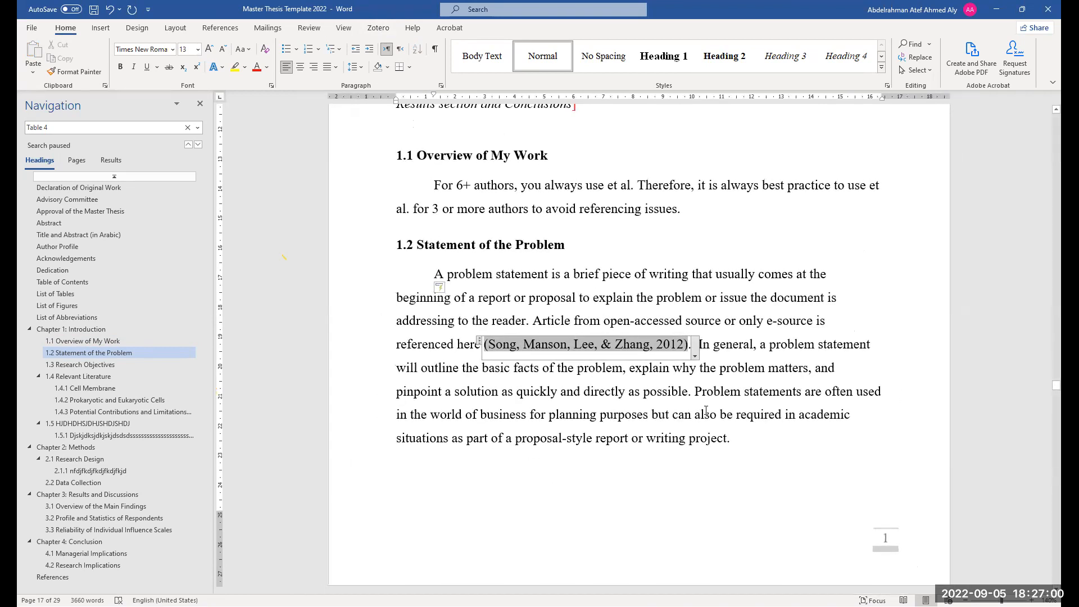
Compare the Song et al. 2012 citation in section 1.2 with its entry in the References list
scroll(613, 329, "up", 2, "ctrl")
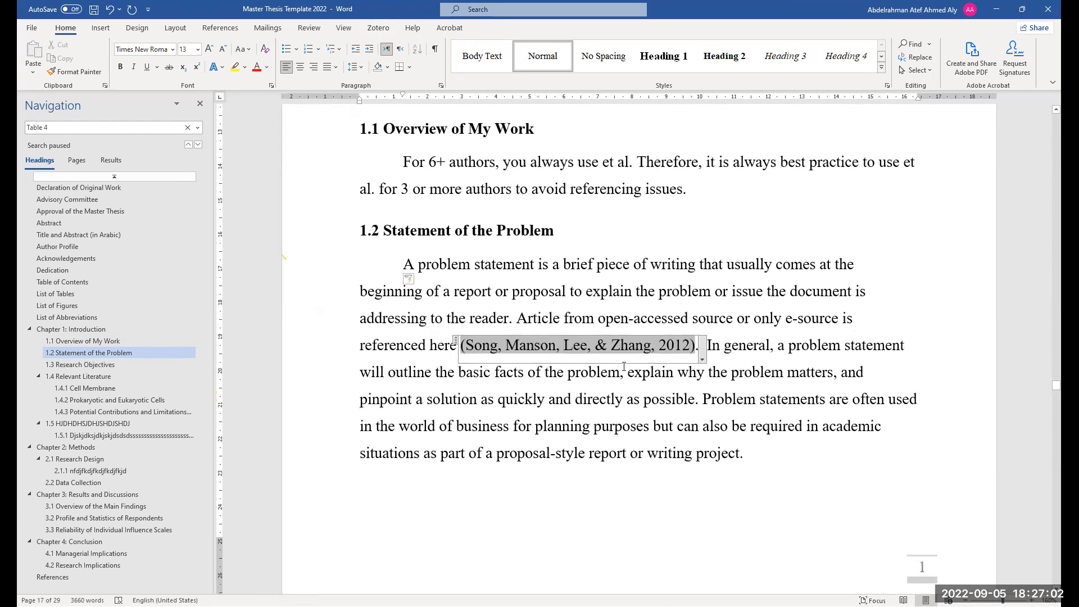
left_click(612, 372)
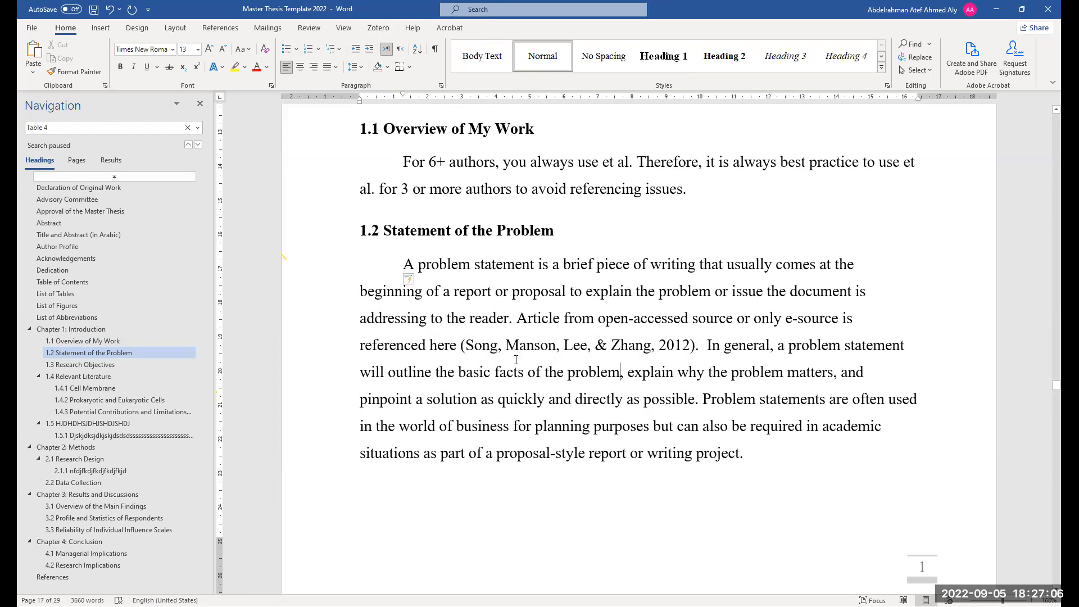
left_click_drag(498, 348, 466, 347)
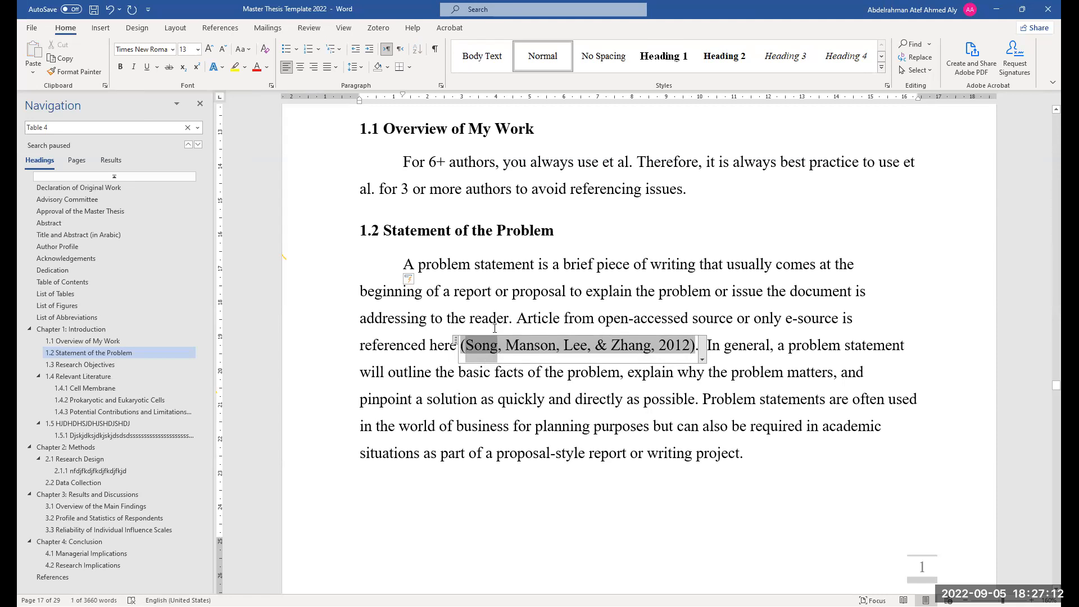
scroll(54, 553, "down", 2)
left_click(52, 557)
scroll(379, 462, "down", 5)
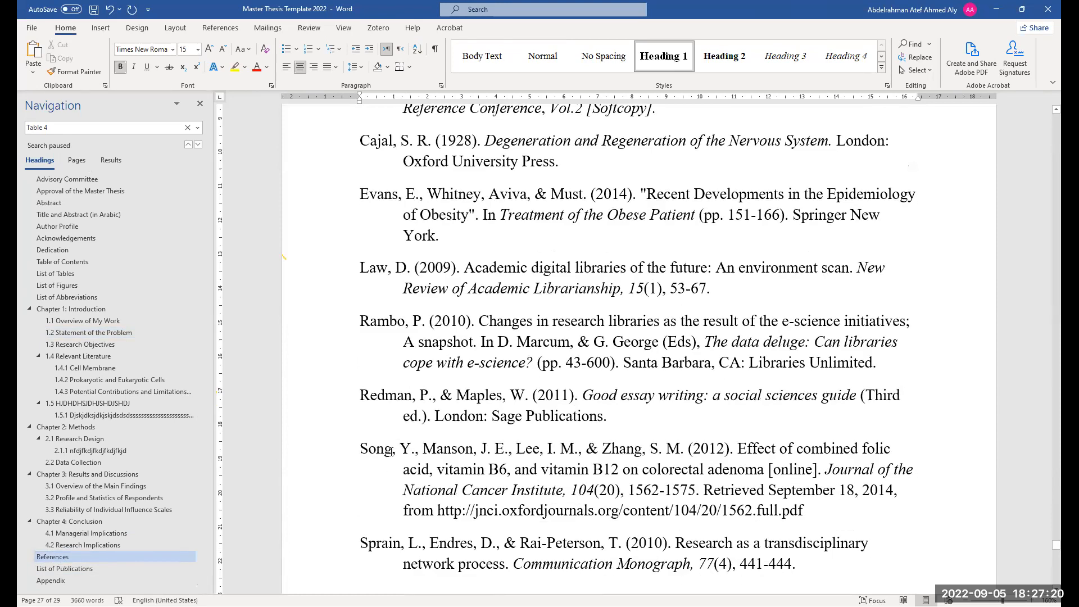
left_click_drag(391, 451, 361, 451)
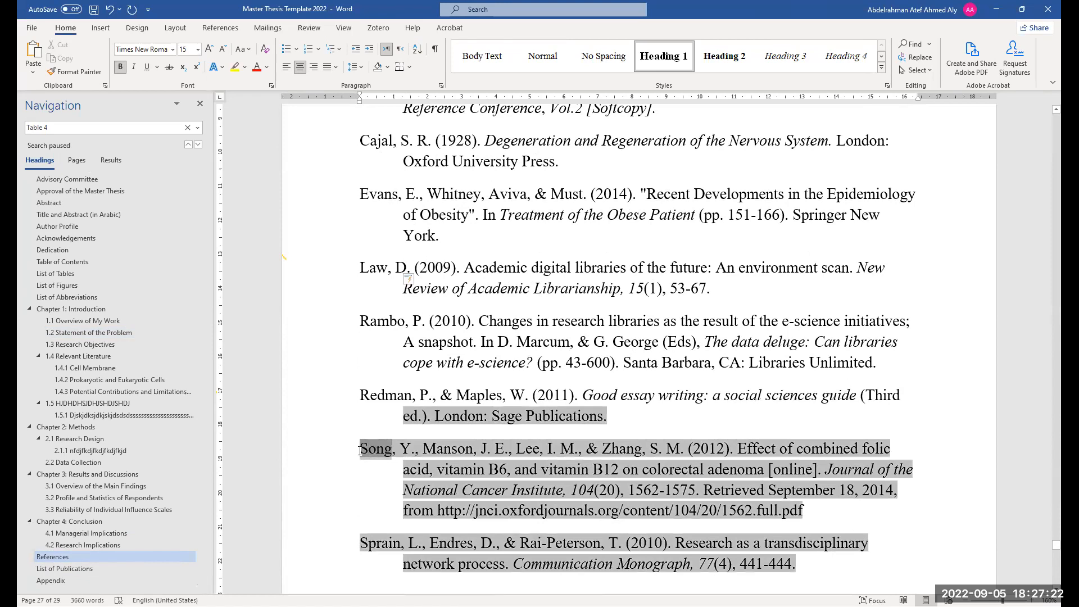
left_click(360, 451)
left_click(102, 330)
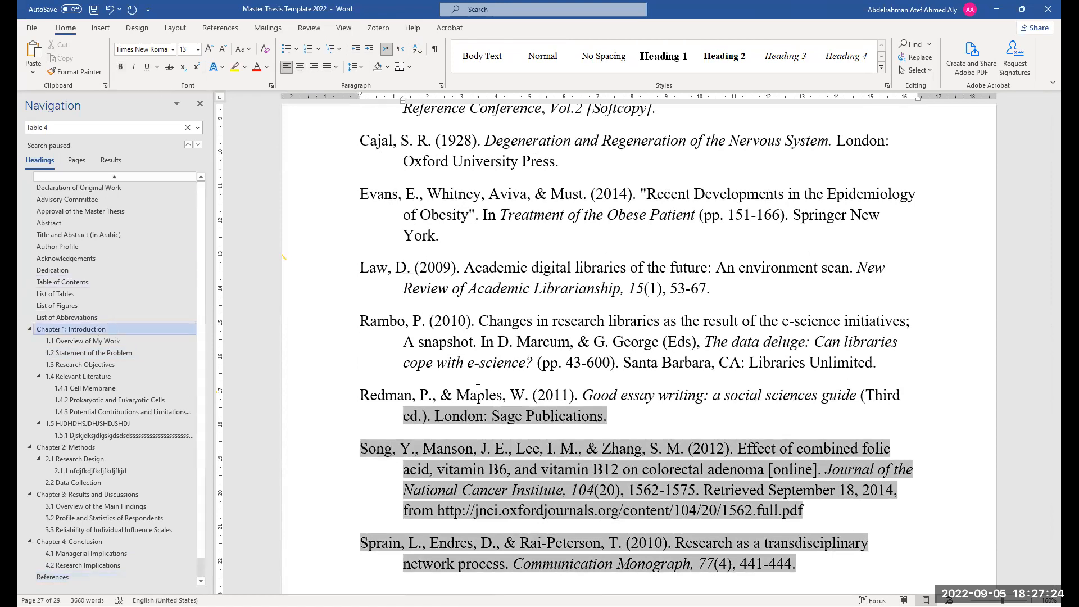
scroll(515, 333, "down", 7)
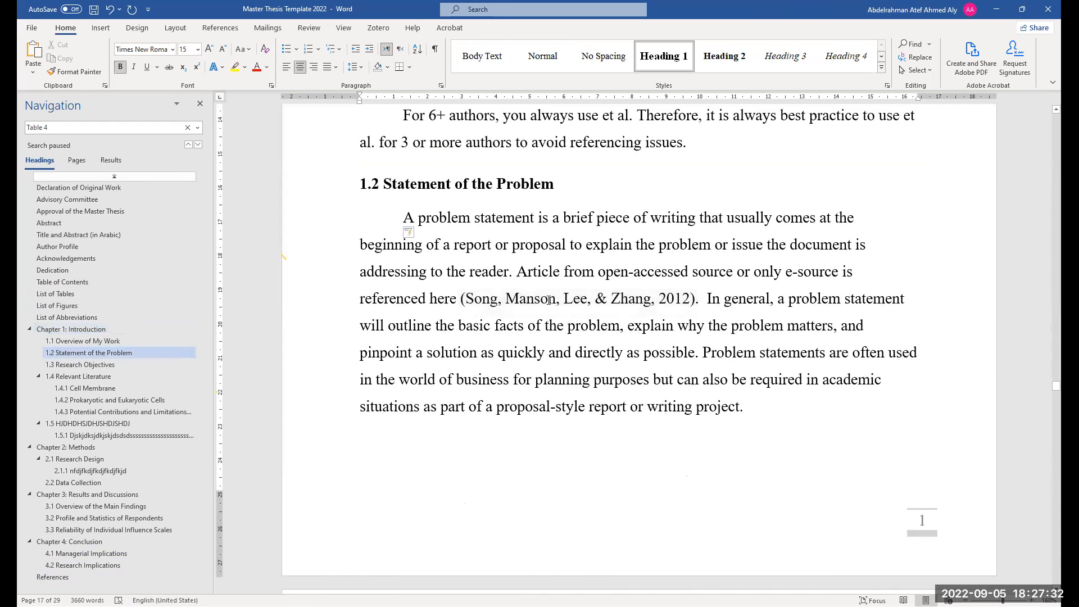
double_click(479, 302)
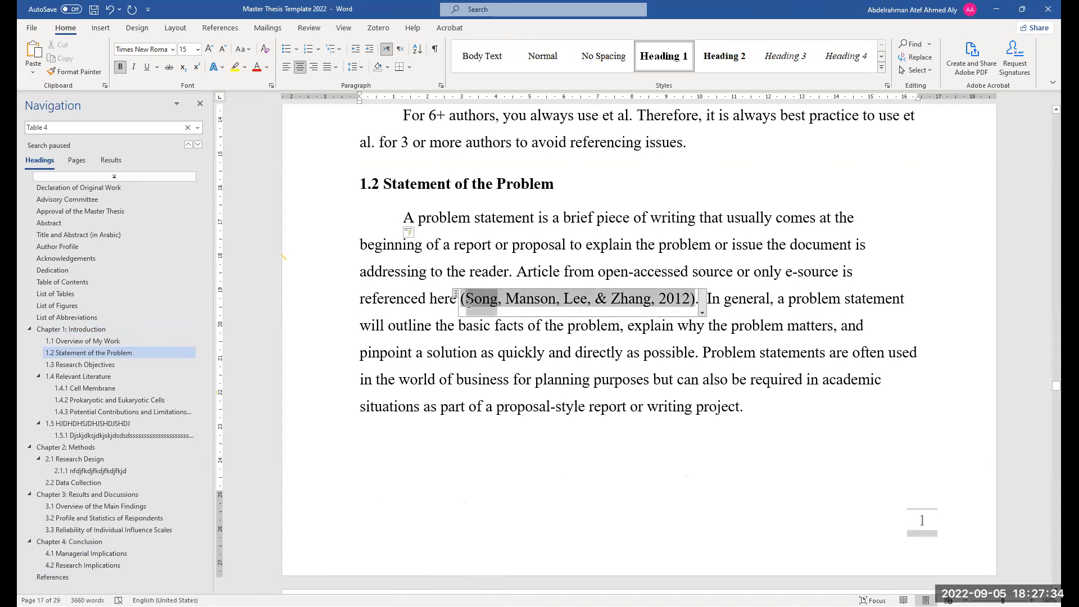
Scroll through the Chapter 1 pages from 1.2 Statement of the Problem to 1.4 Relevant Literature
scroll(818, 404, "down", 1)
scroll(818, 403, "down", 2)
scroll(448, 171, "up", 10)
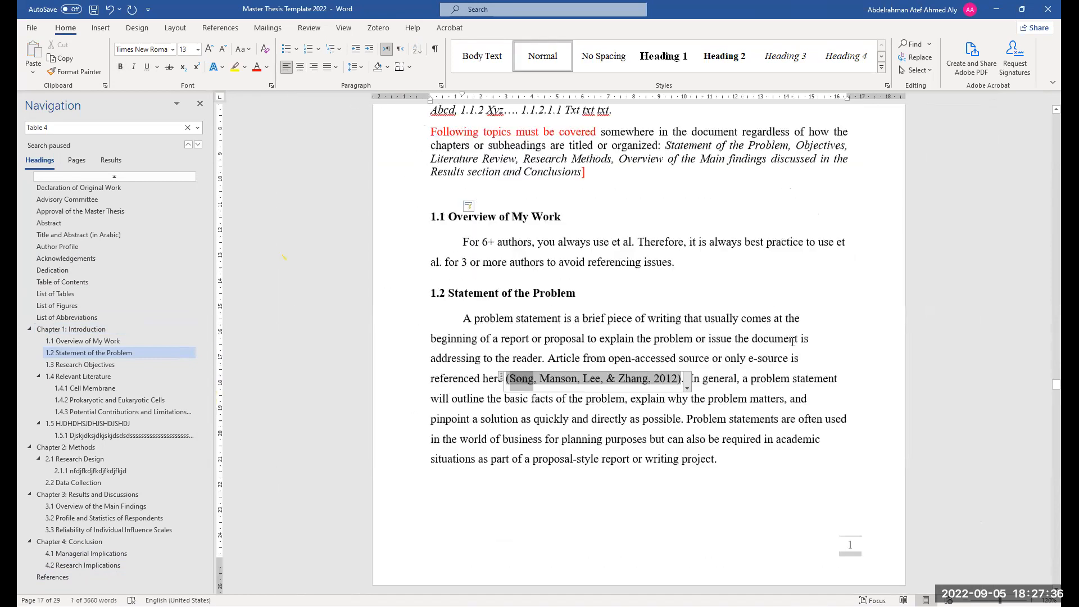
scroll(449, 171, "up", 2)
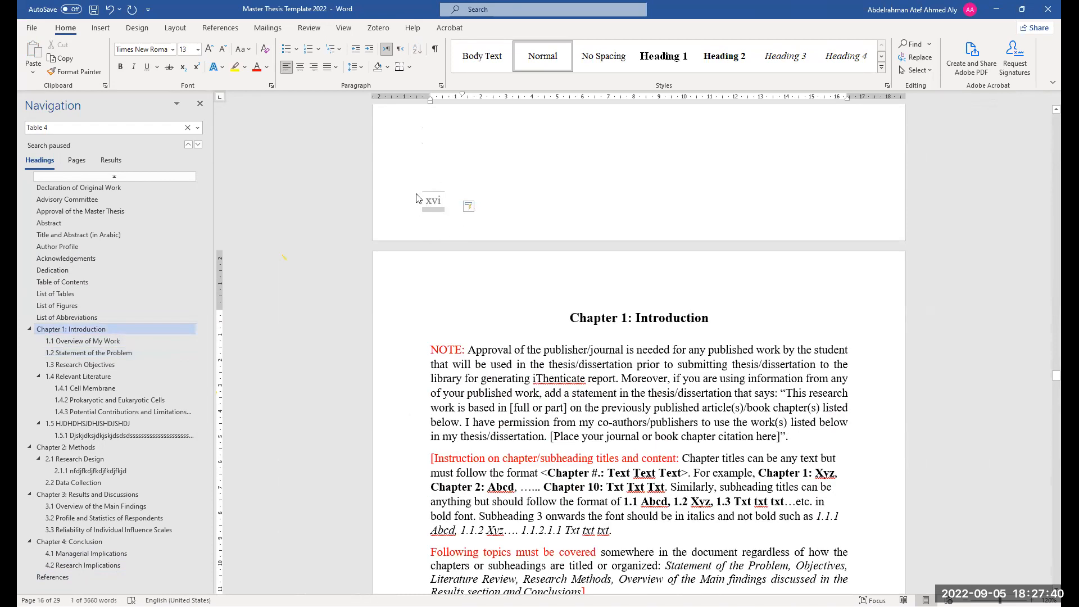
scroll(999, 505, "down", 8)
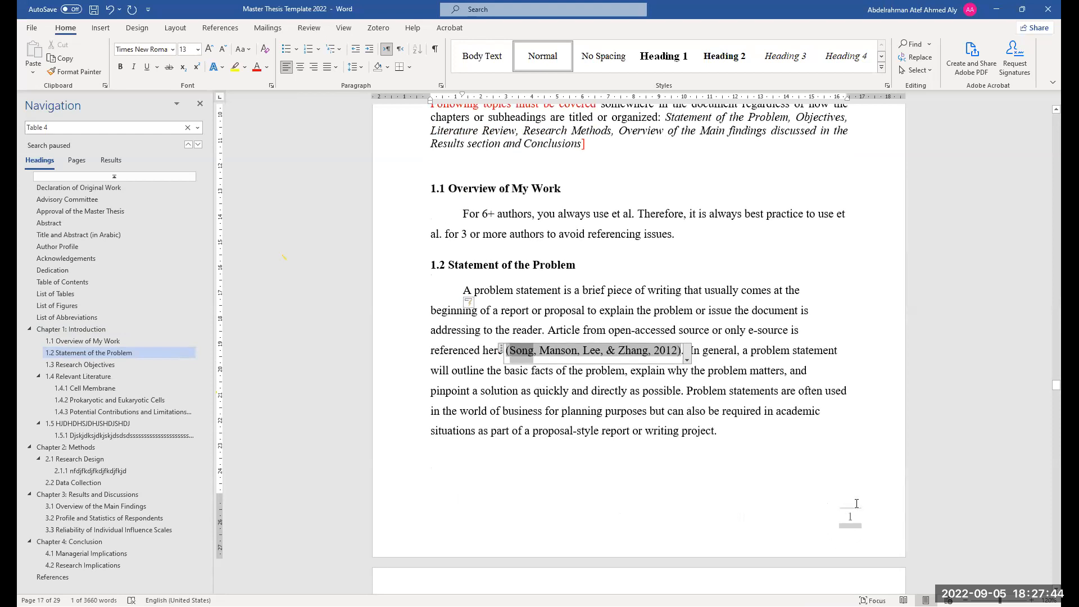
scroll(732, 443, "down", 1)
scroll(732, 443, "down", 3)
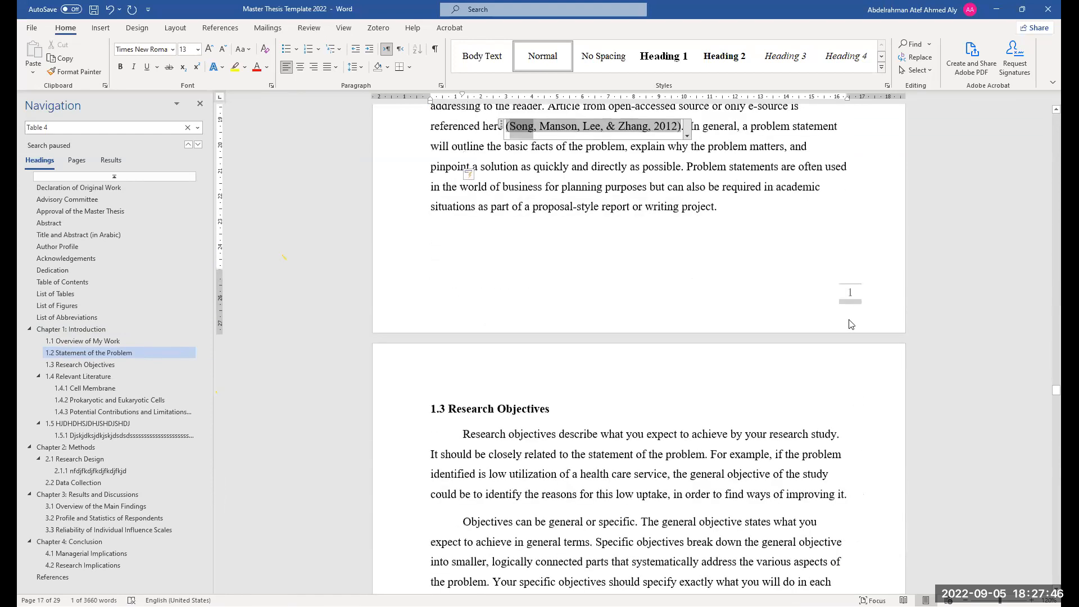
scroll(481, 430, "down", 10)
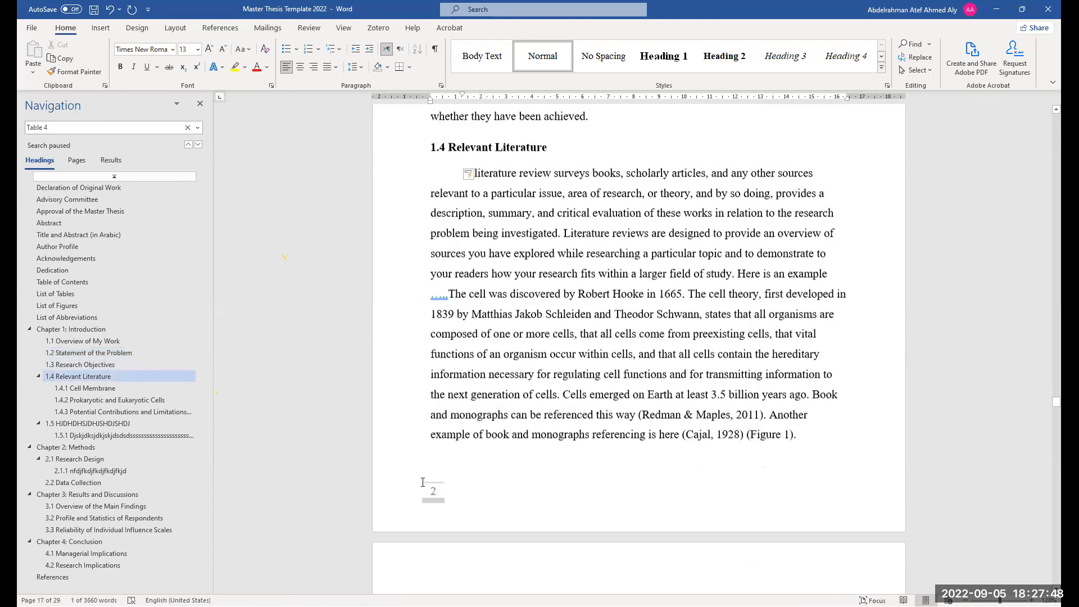
scroll(553, 376, "up", 7)
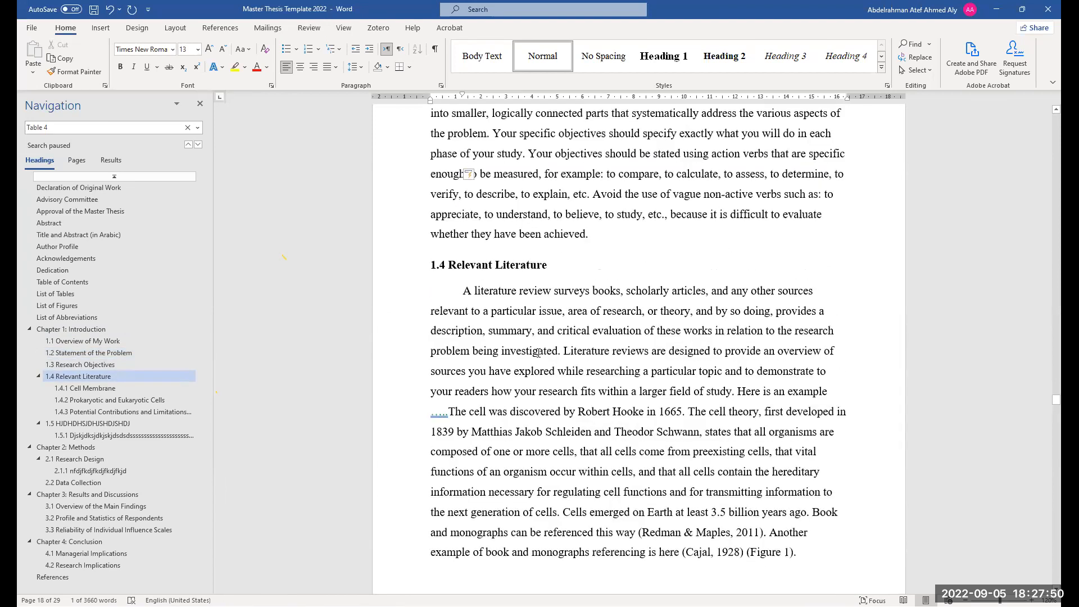
scroll(682, 296, "up", 1)
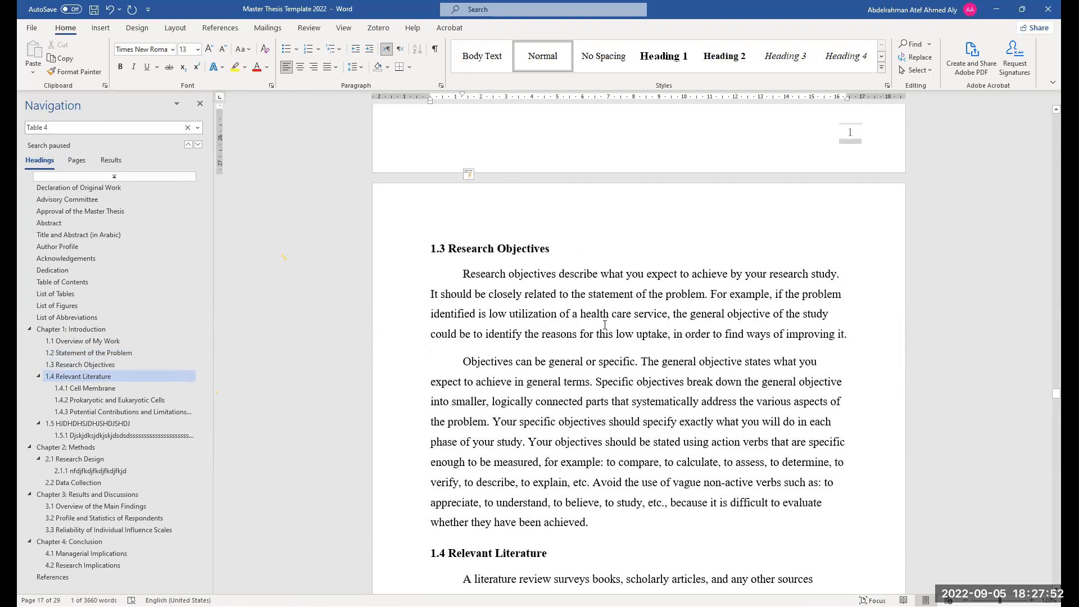
scroll(605, 325, "down", 4, "ctrl")
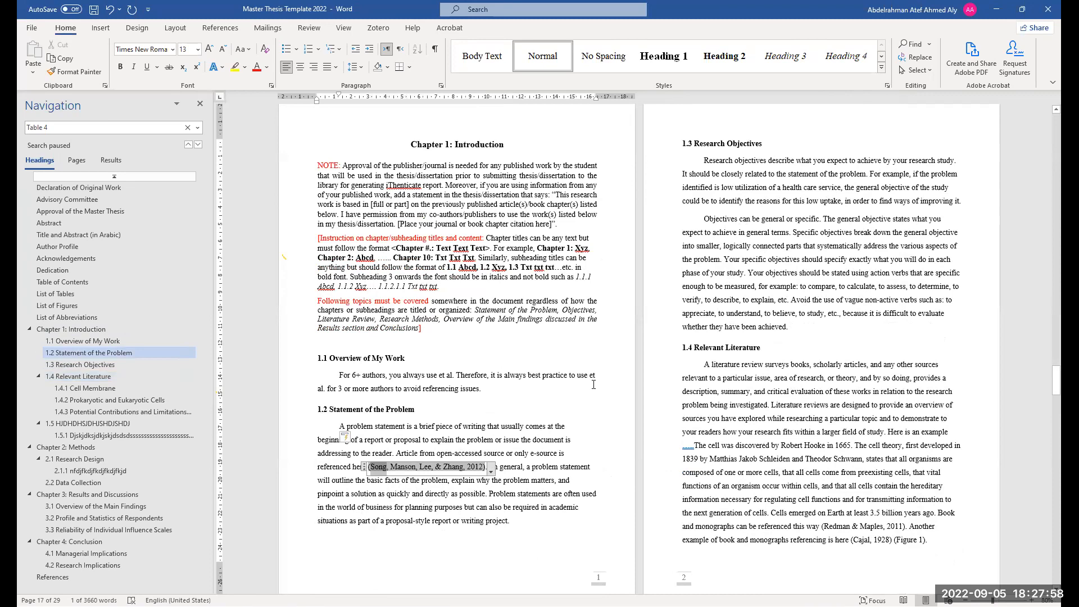
scroll(594, 384, "up", 2, "ctrl")
scroll(593, 385, "up", 1, "ctrl")
scroll(595, 387, "down", 10)
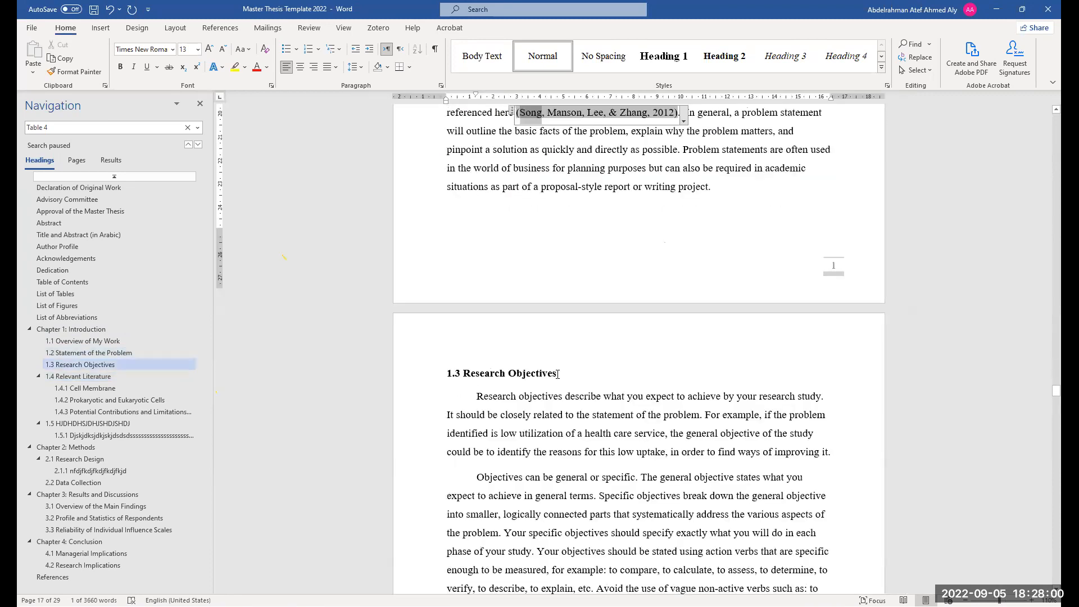
scroll(596, 393, "down", 7)
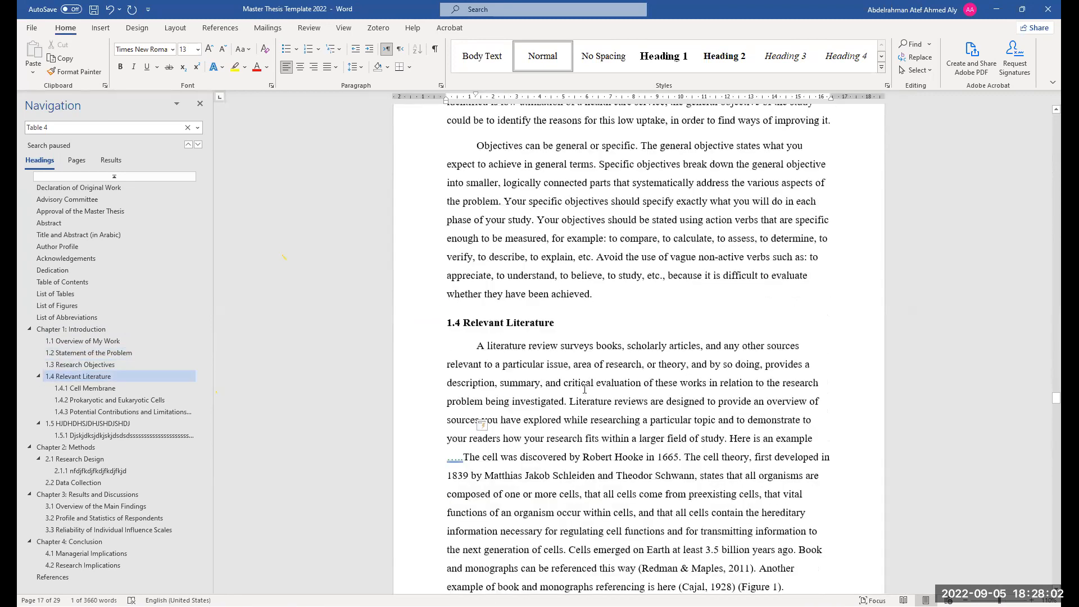
scroll(653, 368, "up", 6)
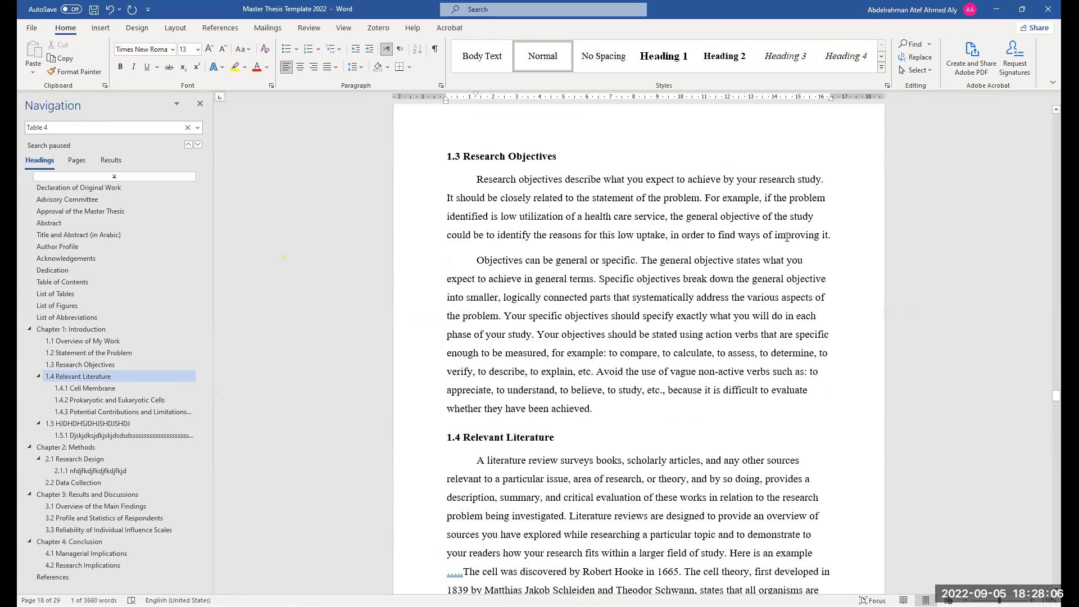
Inspect the paragraph spacing settings of the 1.3 Research Objectives paragraphs
left_click_drag(570, 238, 451, 236)
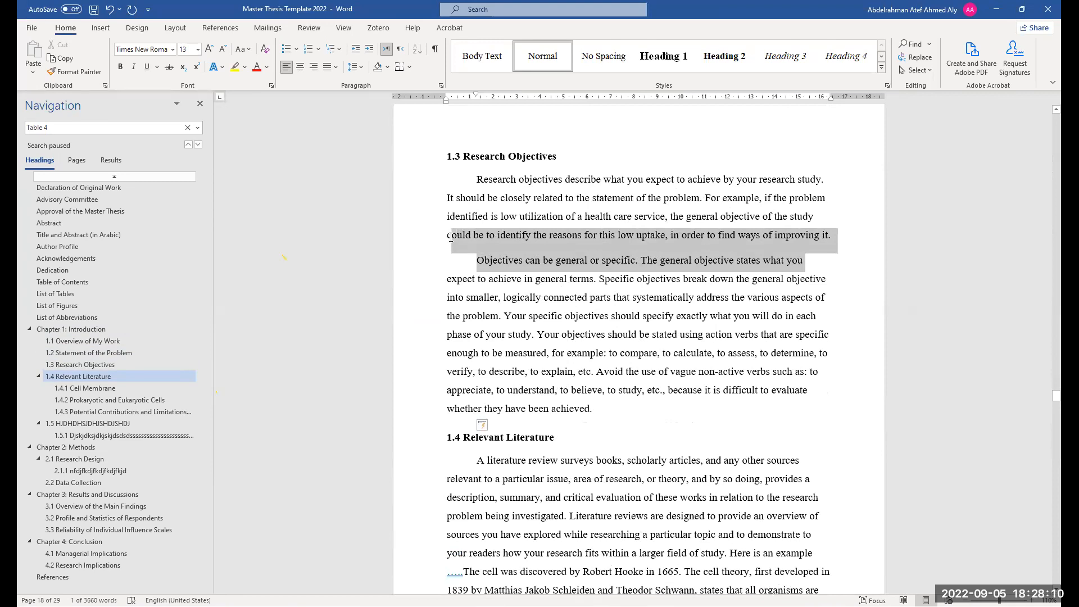
left_click(516, 235)
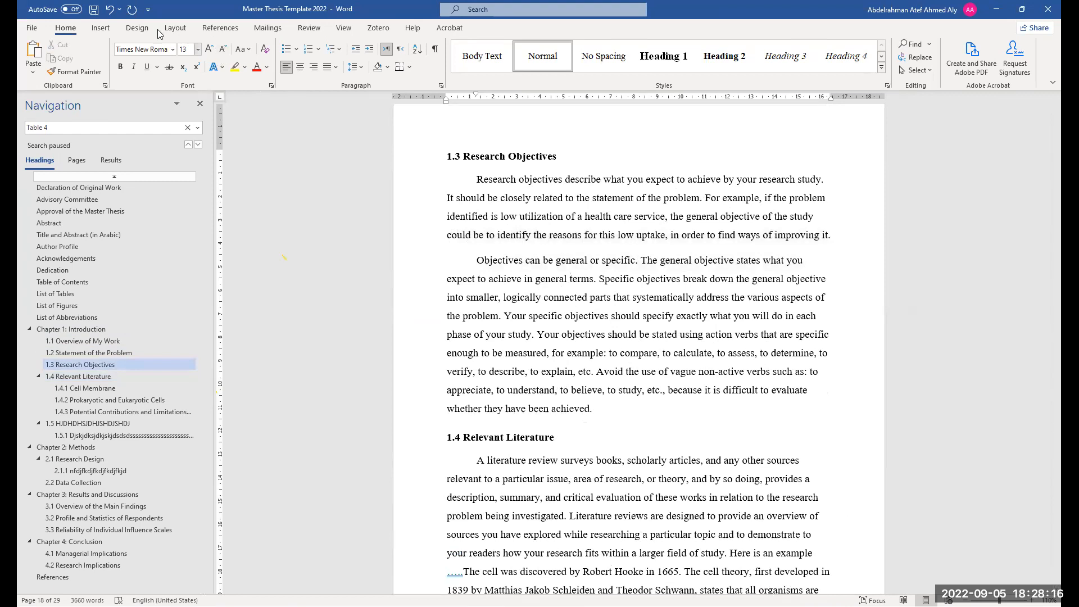
left_click(175, 28)
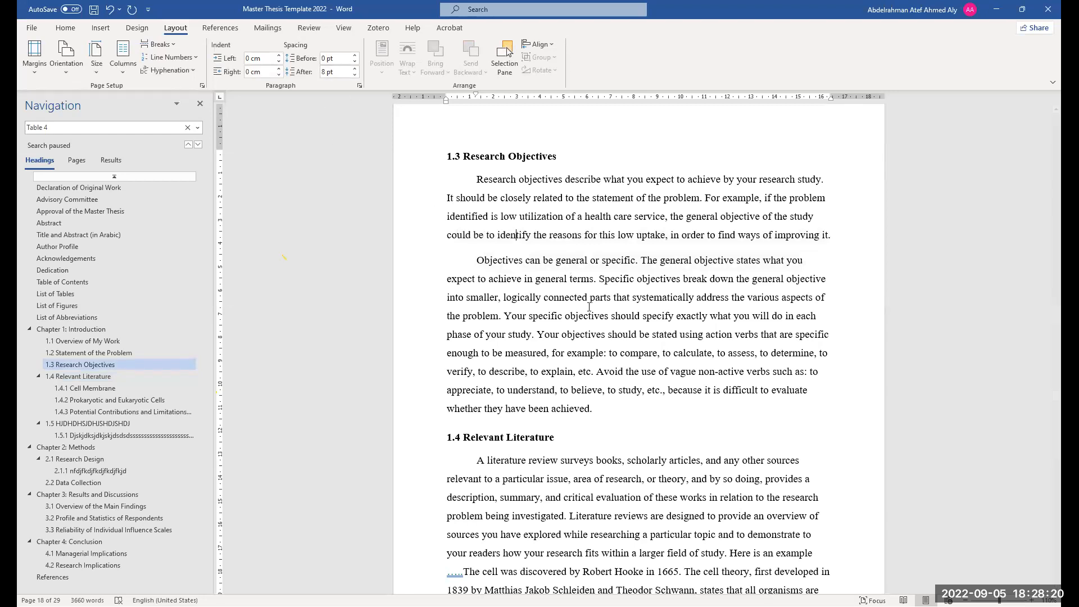
scroll(573, 393, "down", 3)
scroll(573, 393, "down", 6)
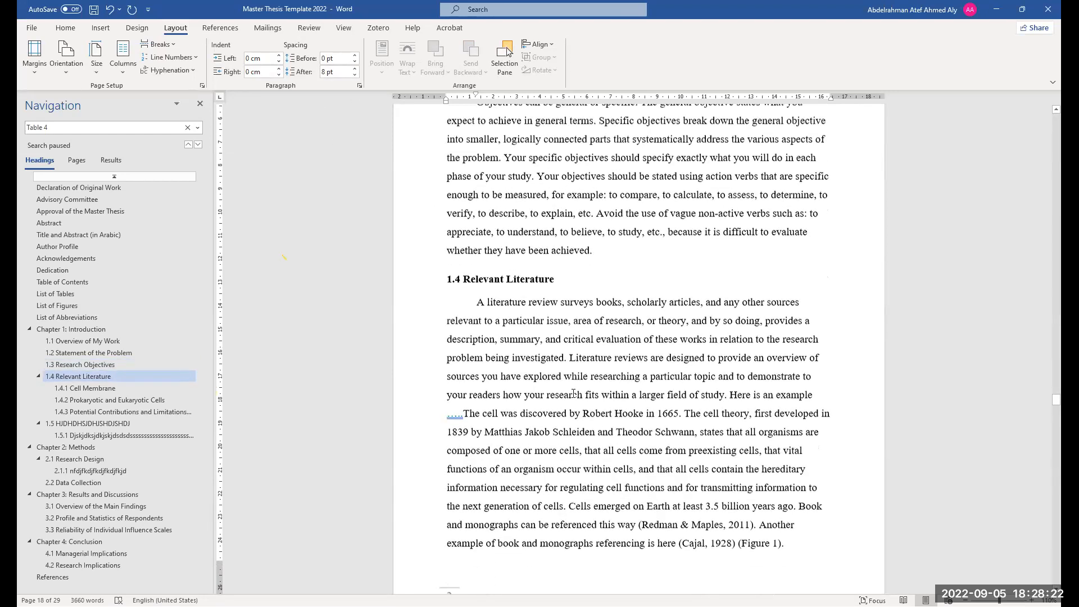
scroll(576, 363, "up", 7)
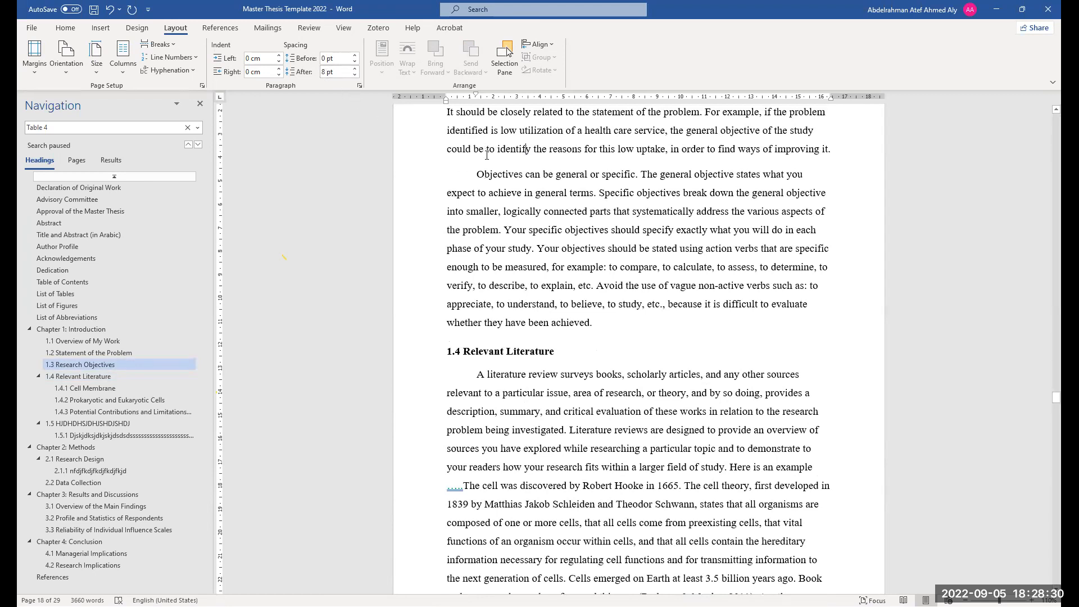
left_click(325, 73)
scroll(643, 399, "up", 2)
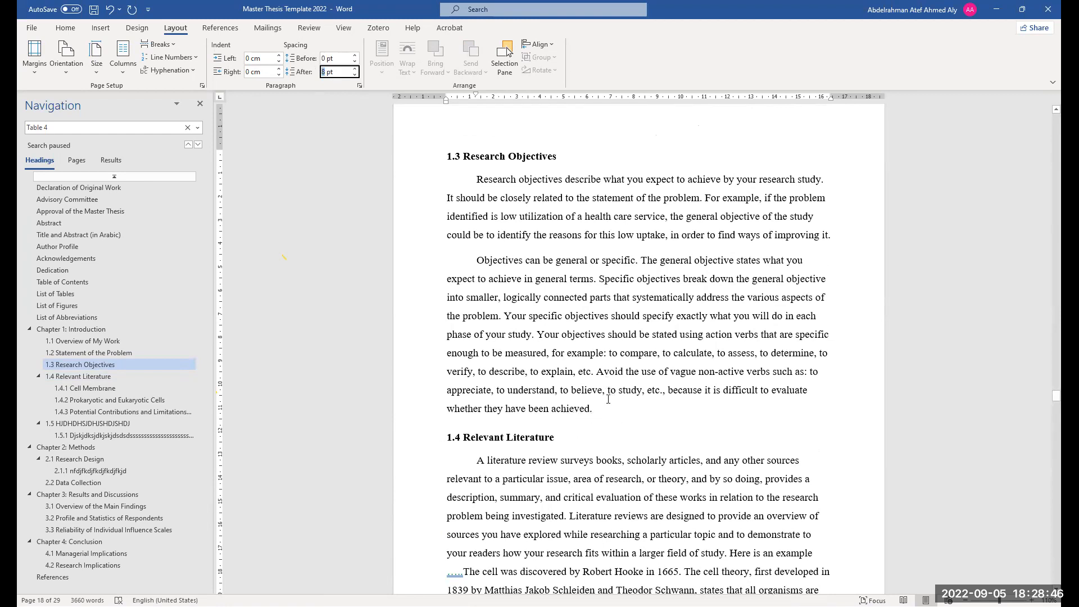
scroll(608, 394, "up", 1)
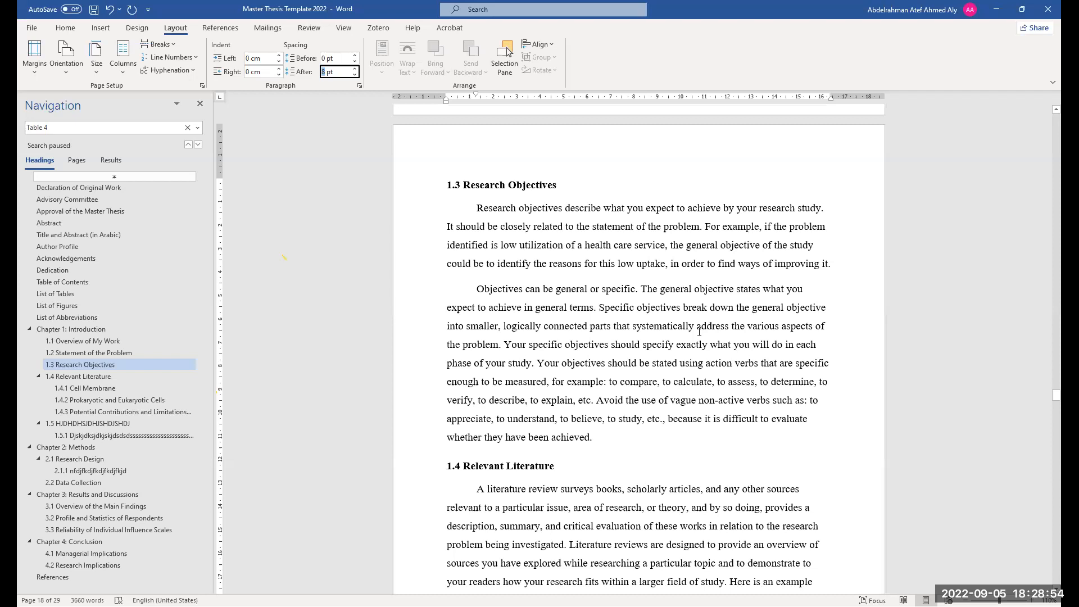
left_click(66, 29)
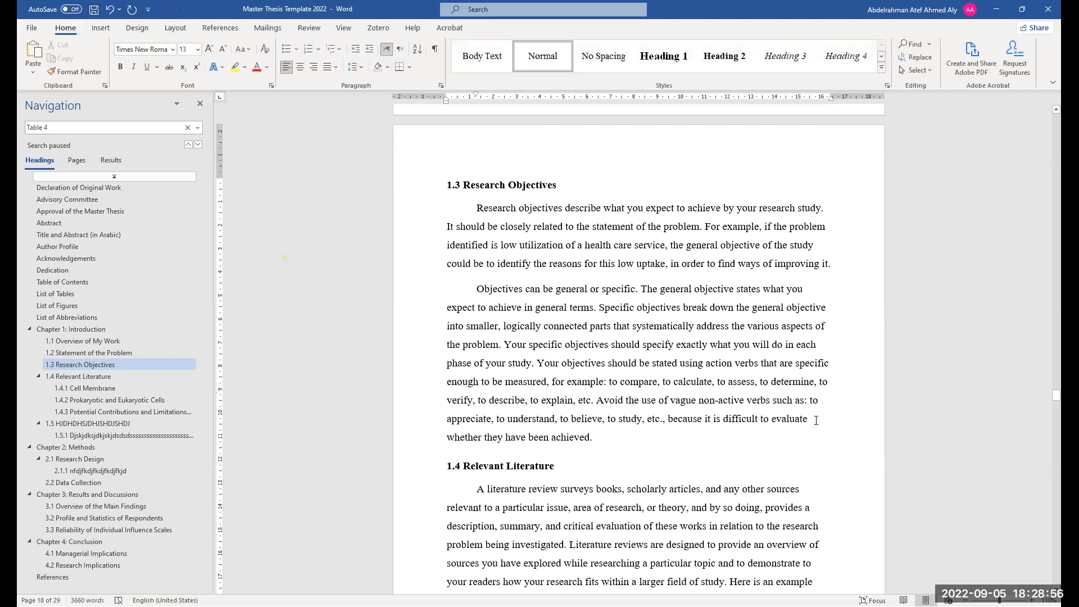
Insert two empty paragraphs after the last 1.3 Research Objectives paragraph ending in "achieved."
key("Return")
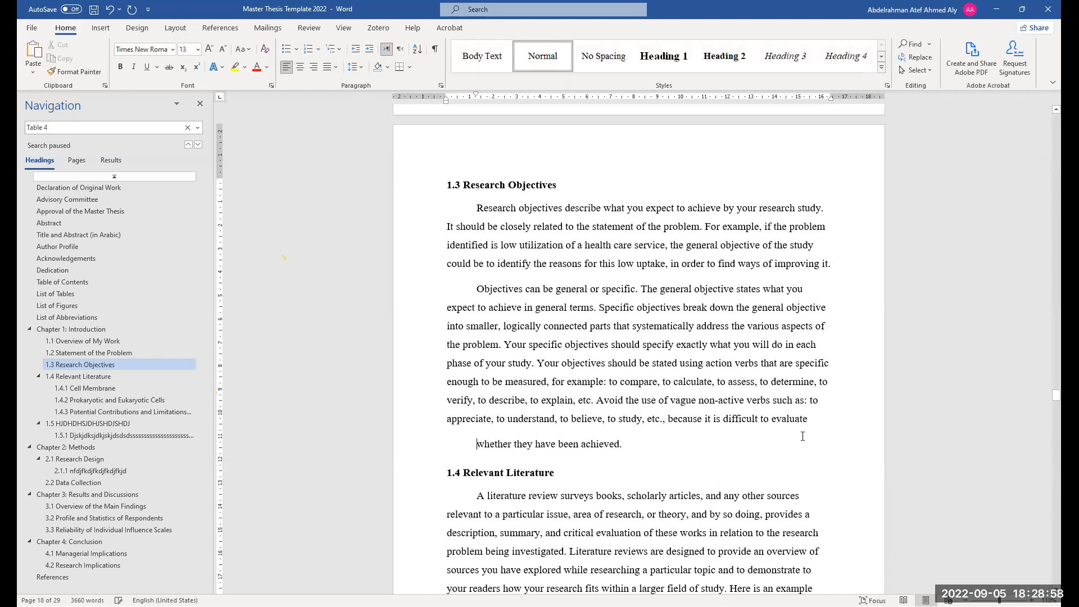
key("BackSpace")
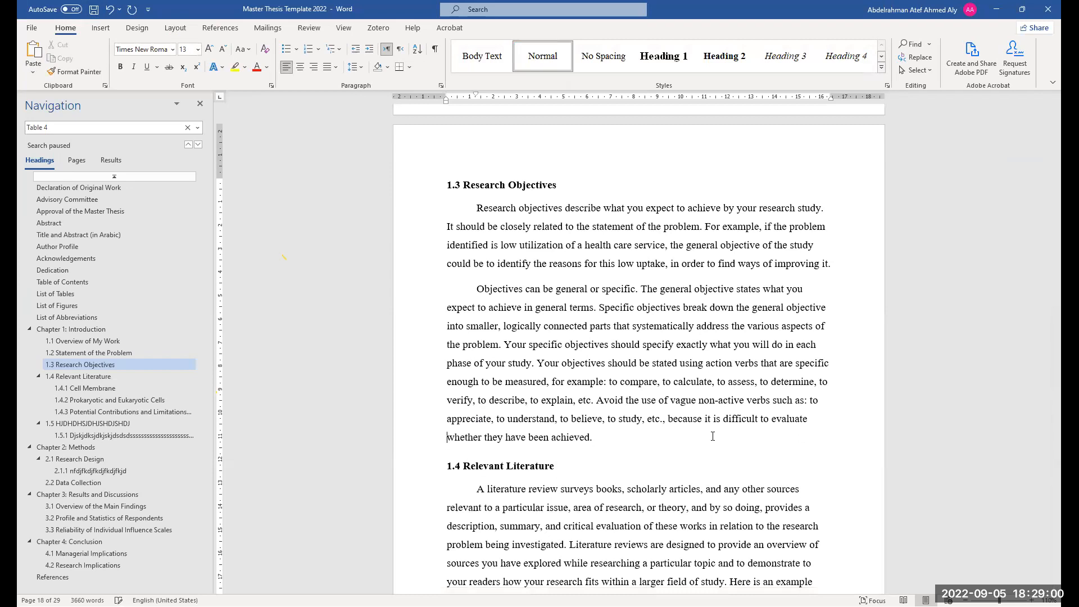
left_click(644, 444)
key("Return")
key("Return")
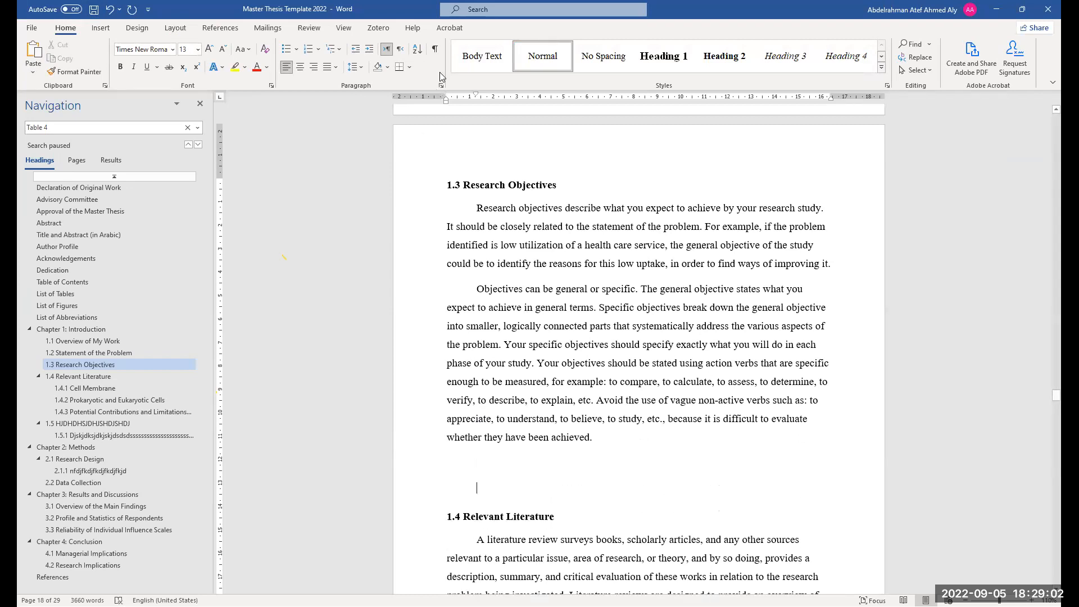
Show formatting marks and add a third empty paragraph before the 1.4 Relevant Literature heading
left_click(436, 49)
left_click(436, 50)
left_click(436, 50)
left_click(436, 49)
left_click(436, 49)
key("Return")
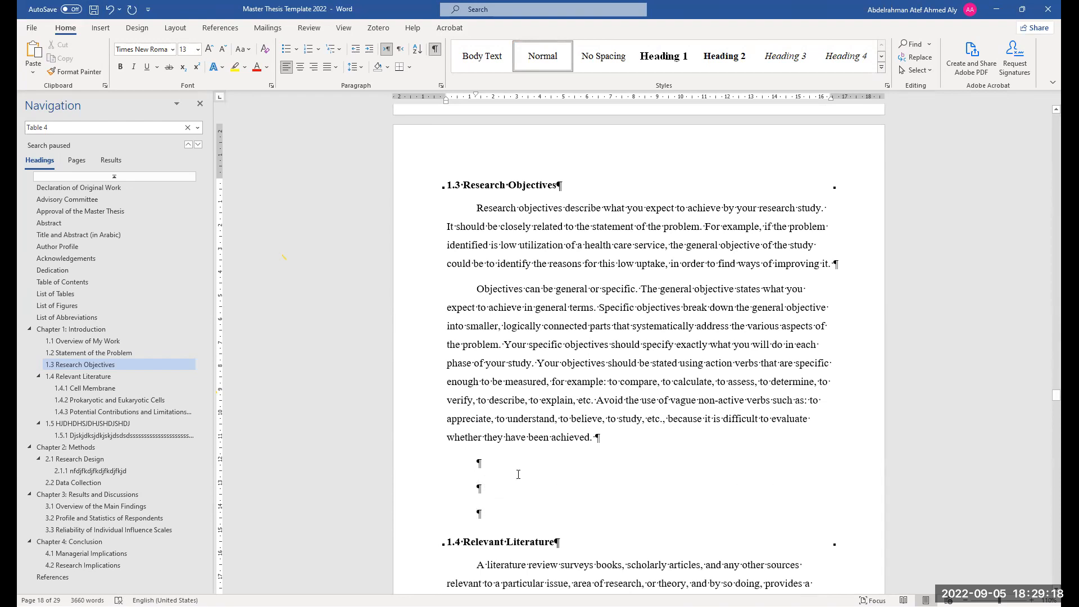
Set the spacing after the second empty paragraph below section 1.3 to 30 pt
scroll(518, 474, "down", 1)
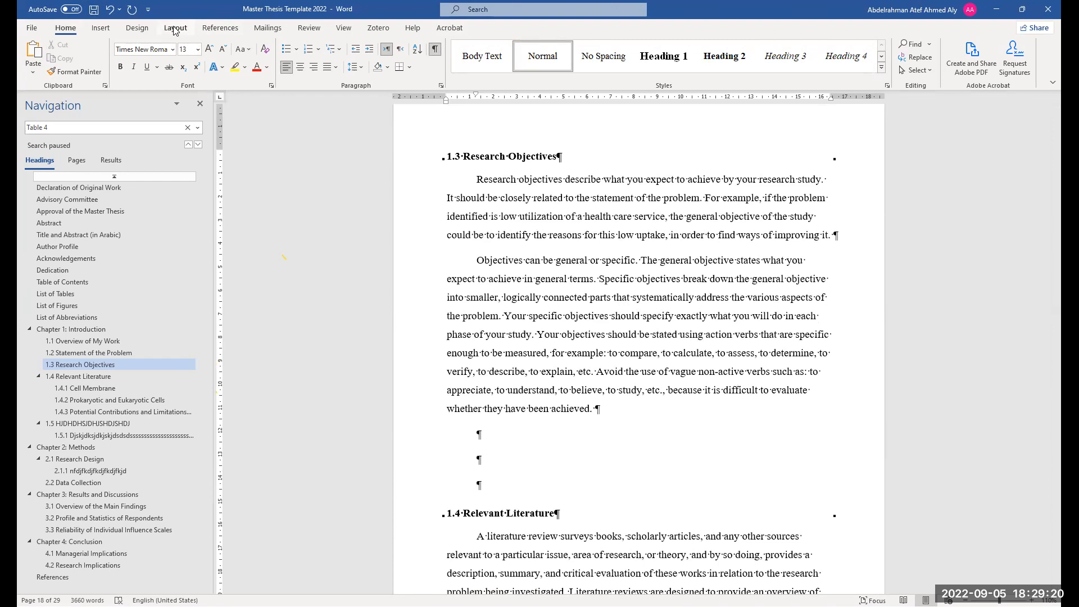
left_click(175, 29)
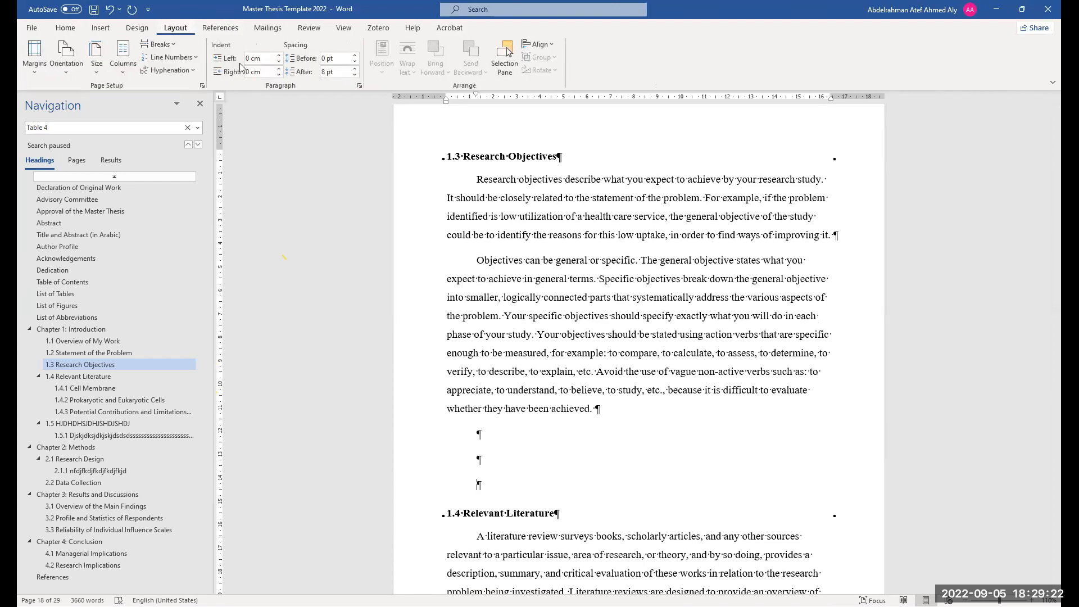
left_click_drag(474, 437, 482, 437)
left_click(494, 454)
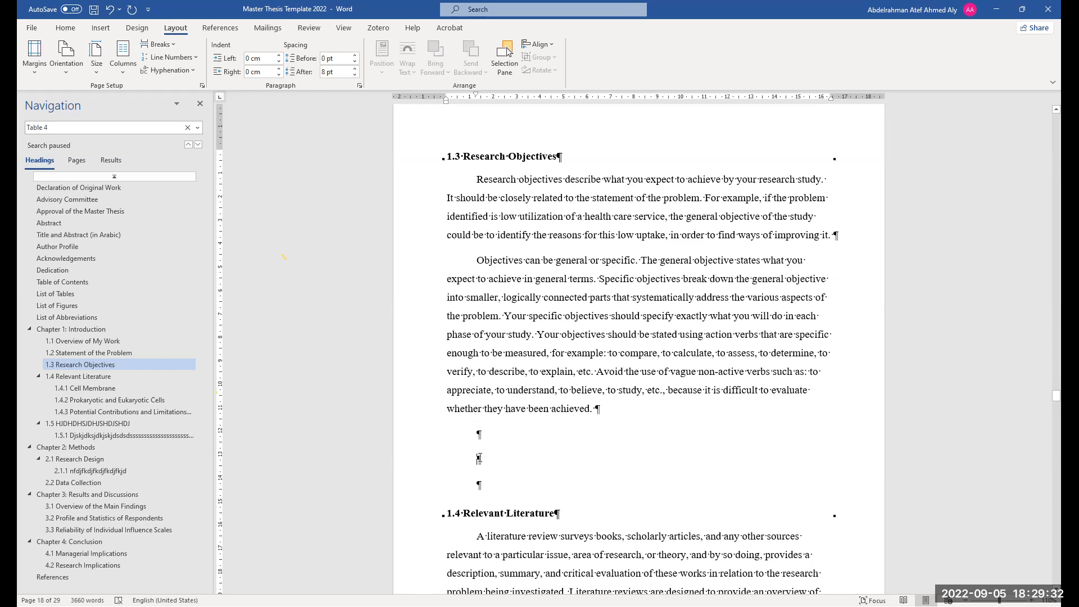
left_click(355, 69)
left_click(355, 69)
left_click(355, 69)
left_click(355, 69)
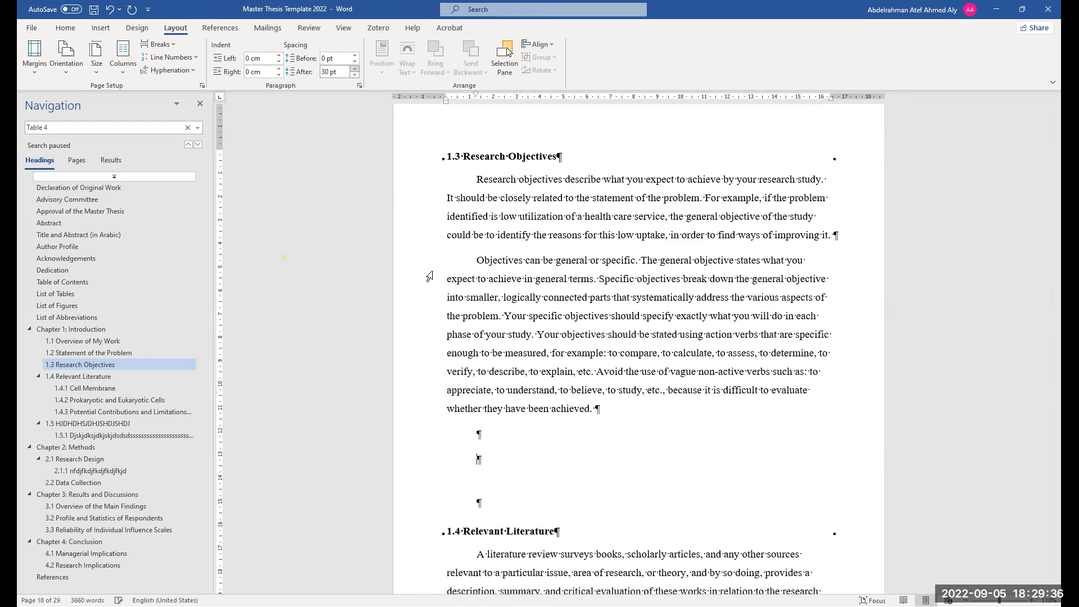
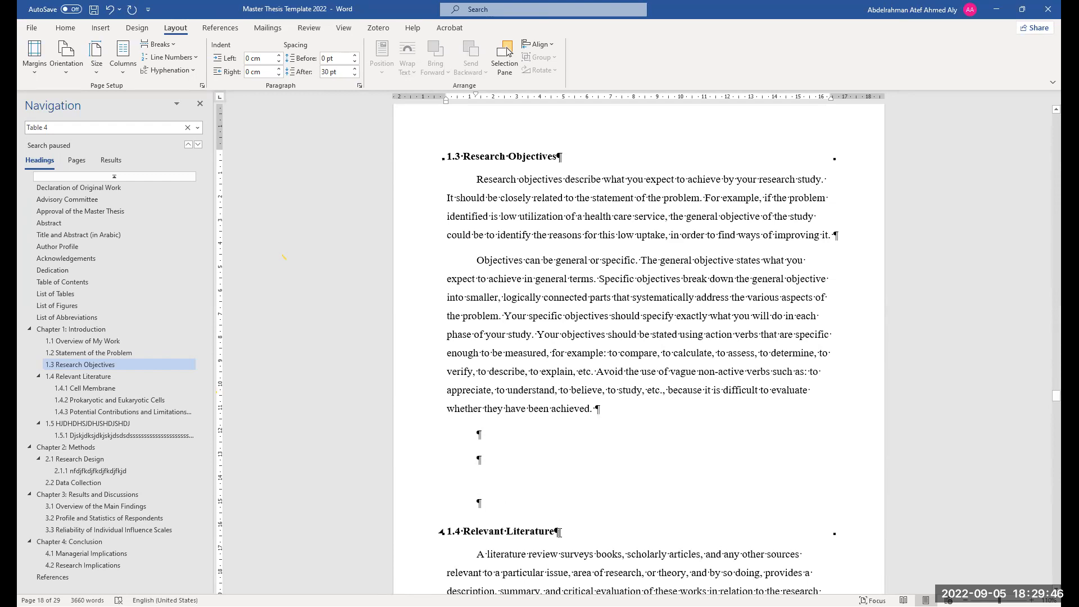
Undo the last five edits to the empty paragraphs below section 1.3 and redo one of them
left_click(549, 159)
scroll(509, 495, "down", 1)
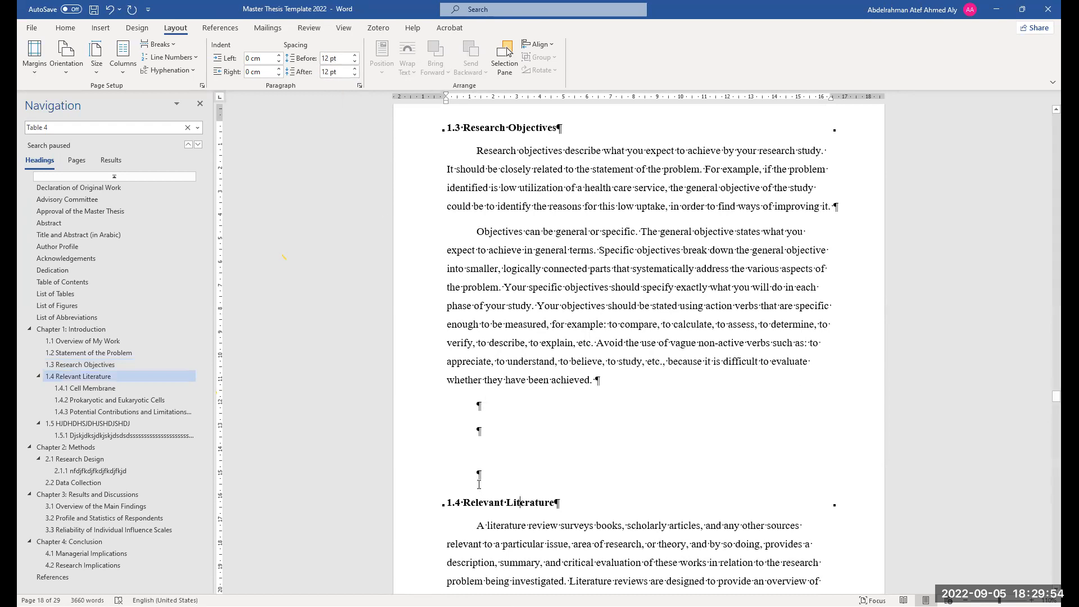
key("ctrl+z")
key("ctrl+z")
key("ctrl+z")
key("ctrl+z")
key("ctrl+z")
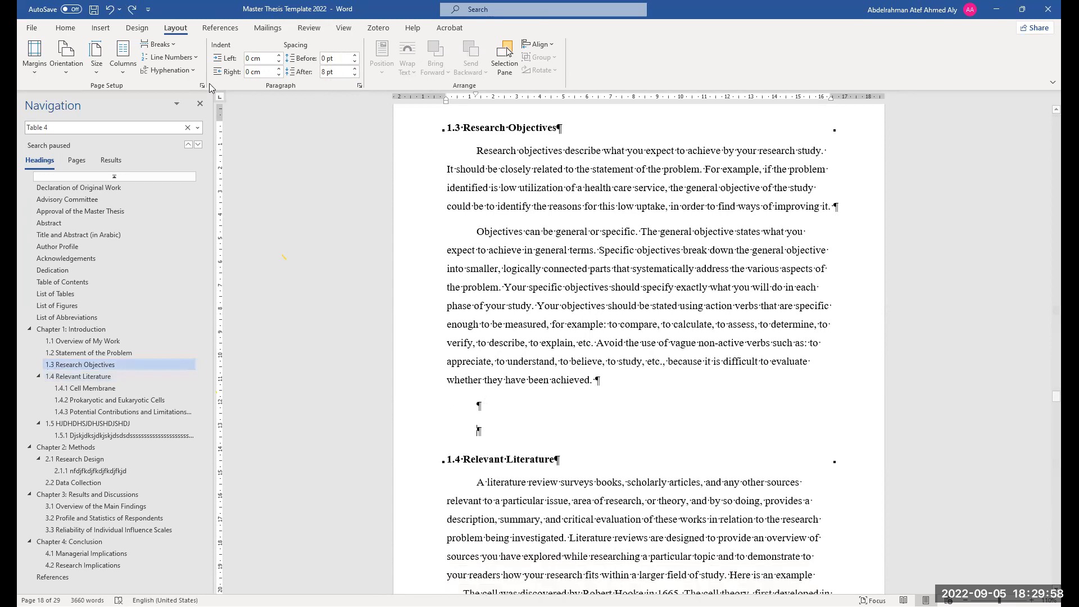
left_click(132, 9)
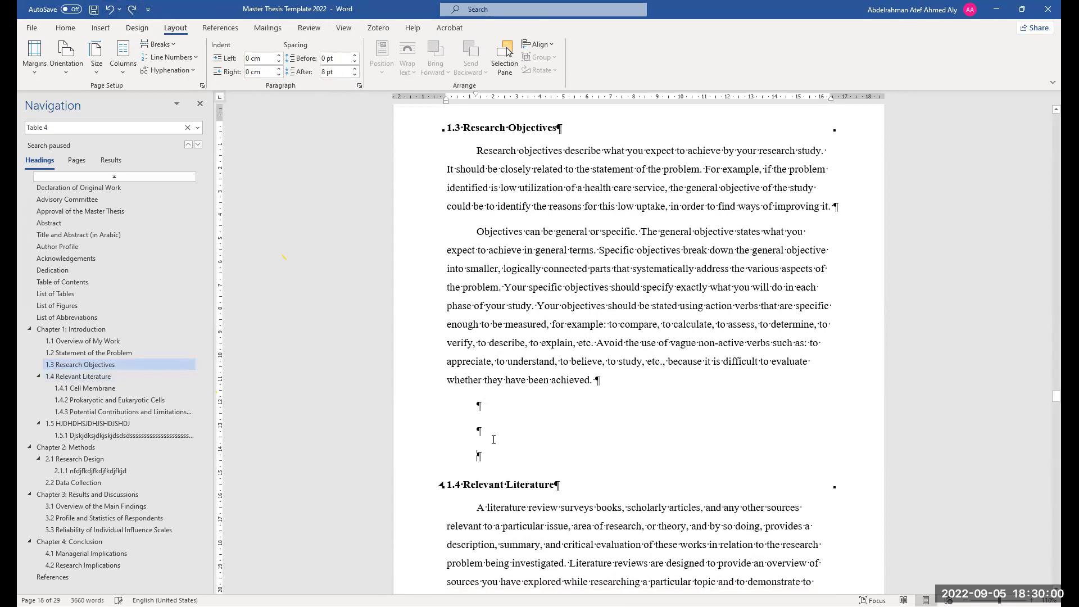
Set the line spacing of the second empty paragraph below section 1.3 to Double
double_click(479, 431)
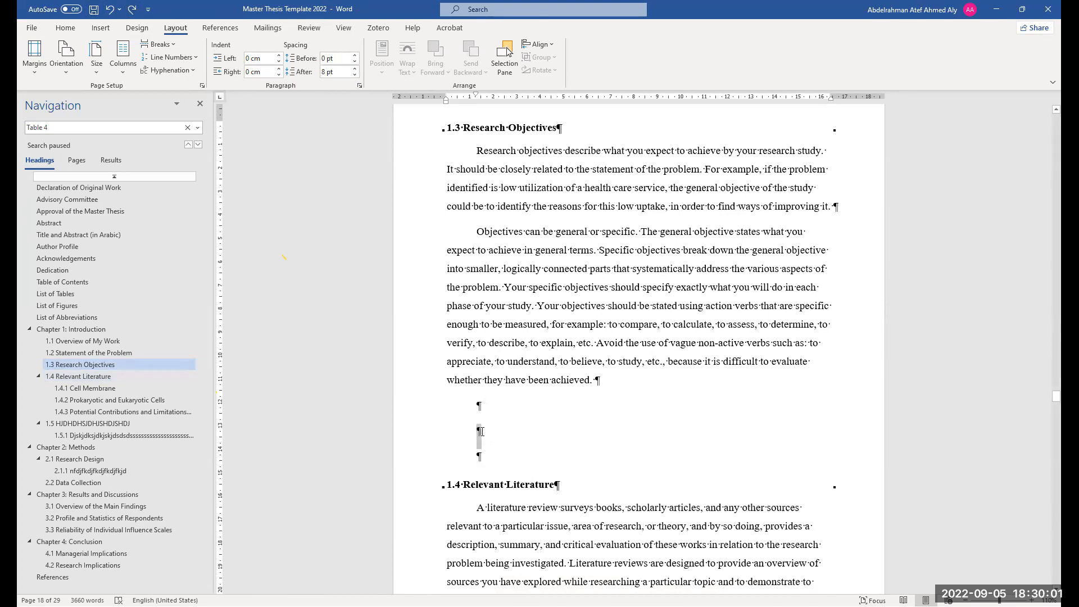
left_click(359, 86)
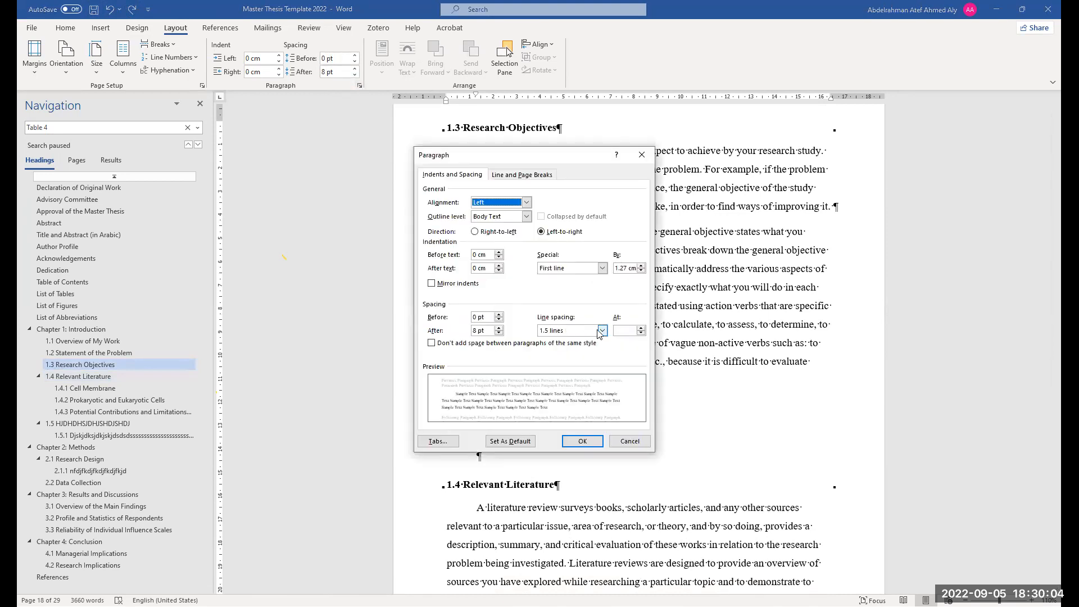
left_click(602, 330)
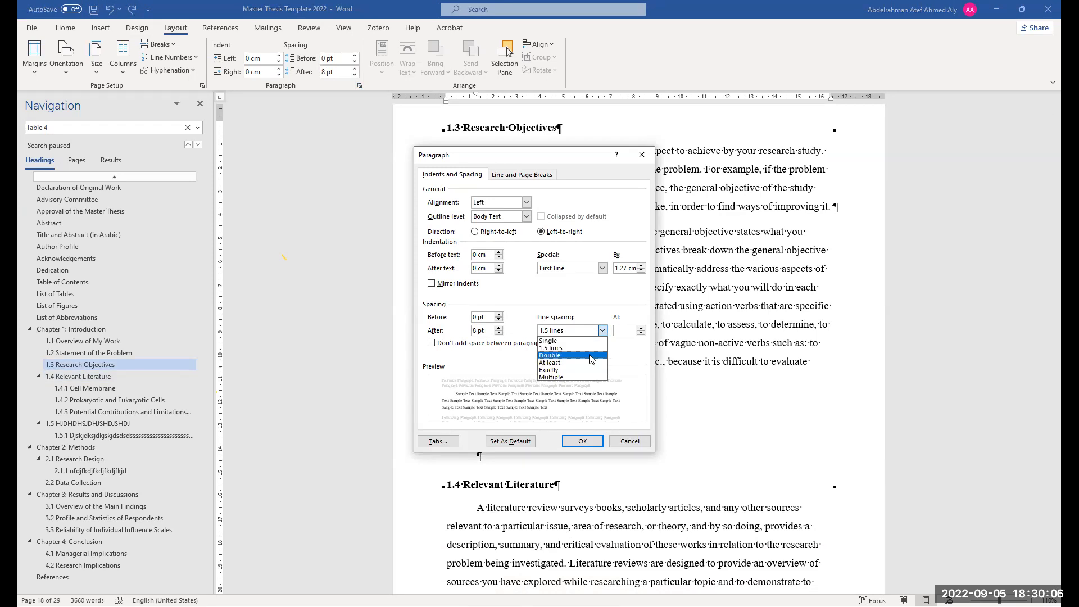
left_click(591, 359)
left_click(564, 444)
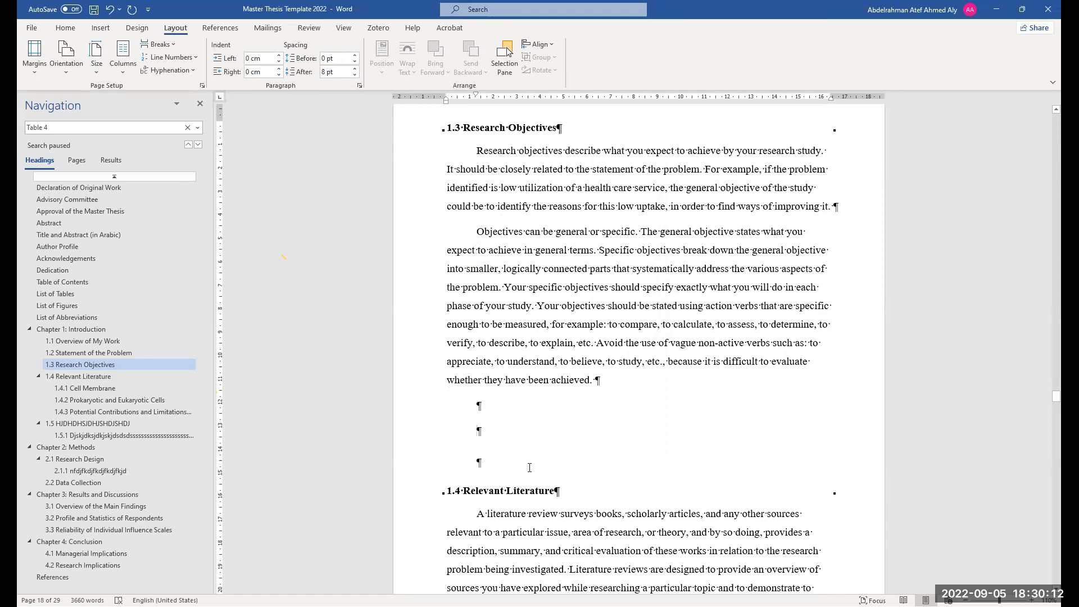
Review the document layout from section 1.3 through Chapter 2 down to Table 4
scroll(595, 495, "down", 4)
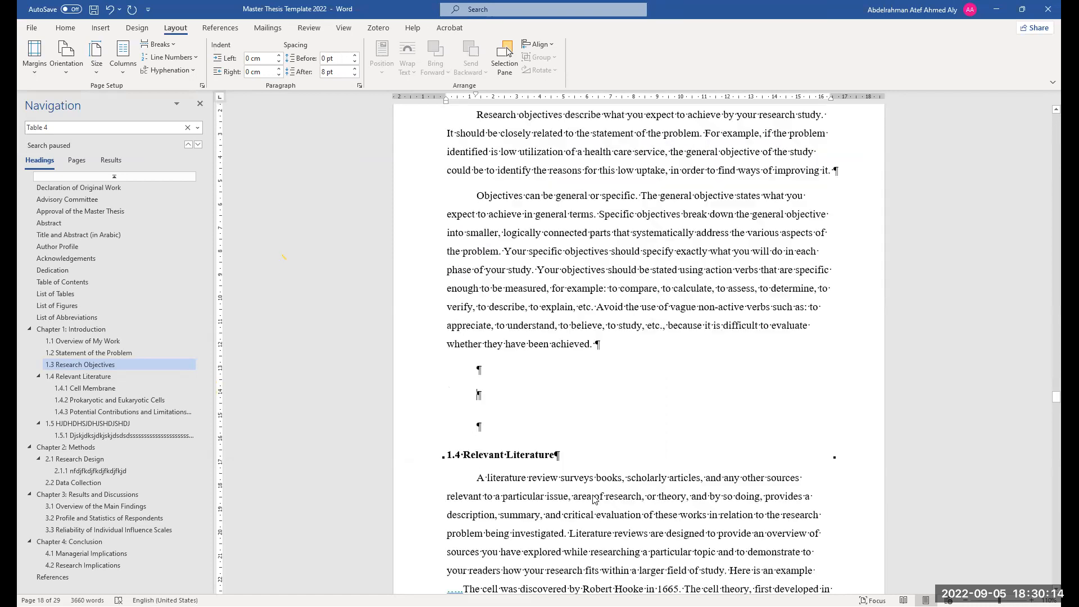
scroll(509, 418, "up", 2)
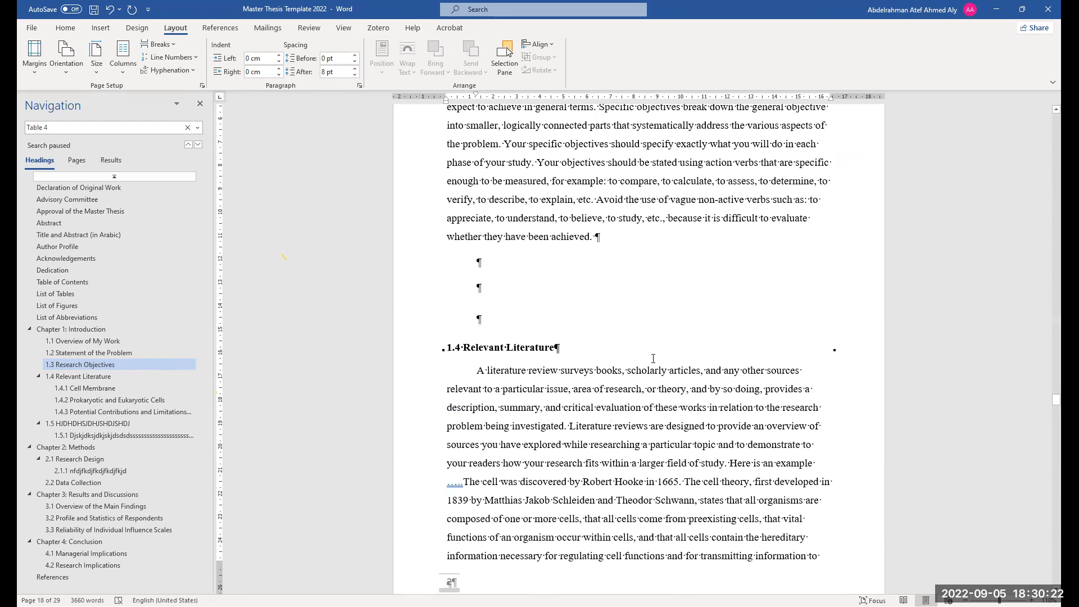
scroll(516, 340, "up", 1)
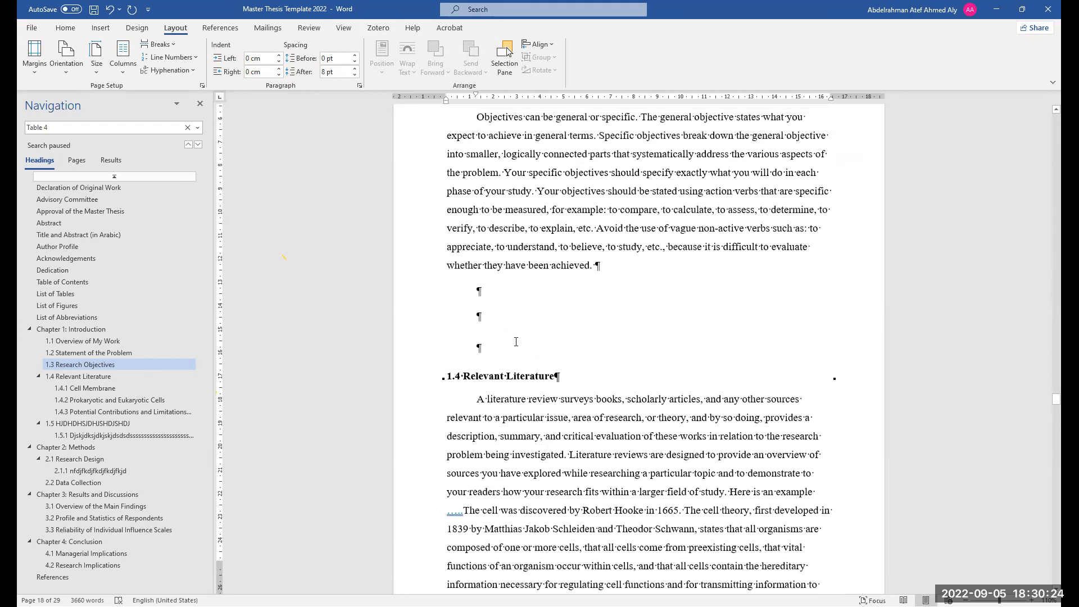
scroll(514, 334, "up", 2)
scroll(543, 399, "down", 1)
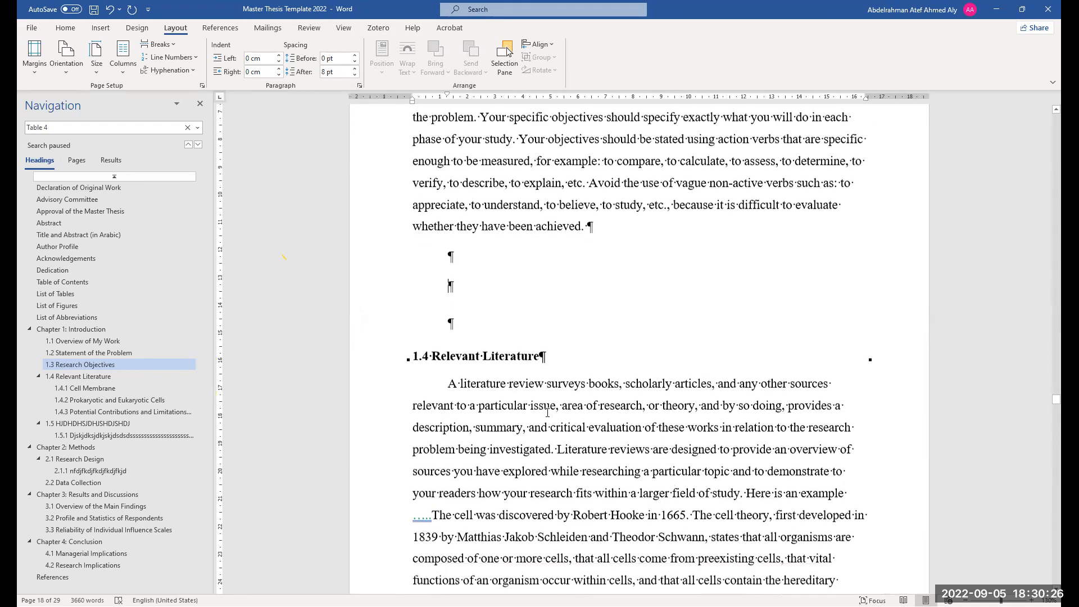
scroll(539, 385, "down", 2)
scroll(538, 386, "down", 2)
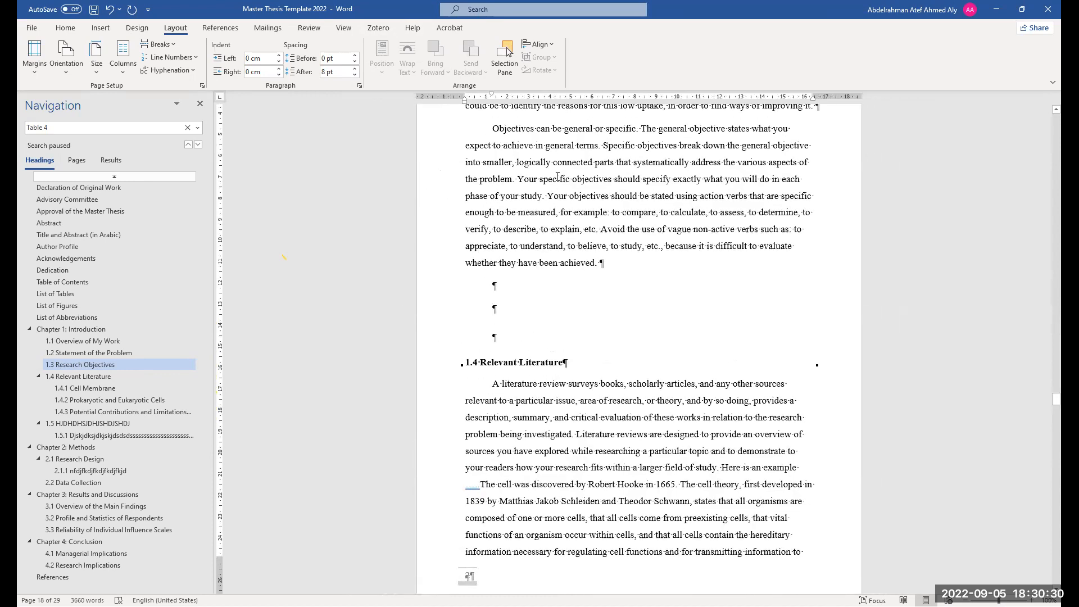
scroll(560, 178, "up", 2)
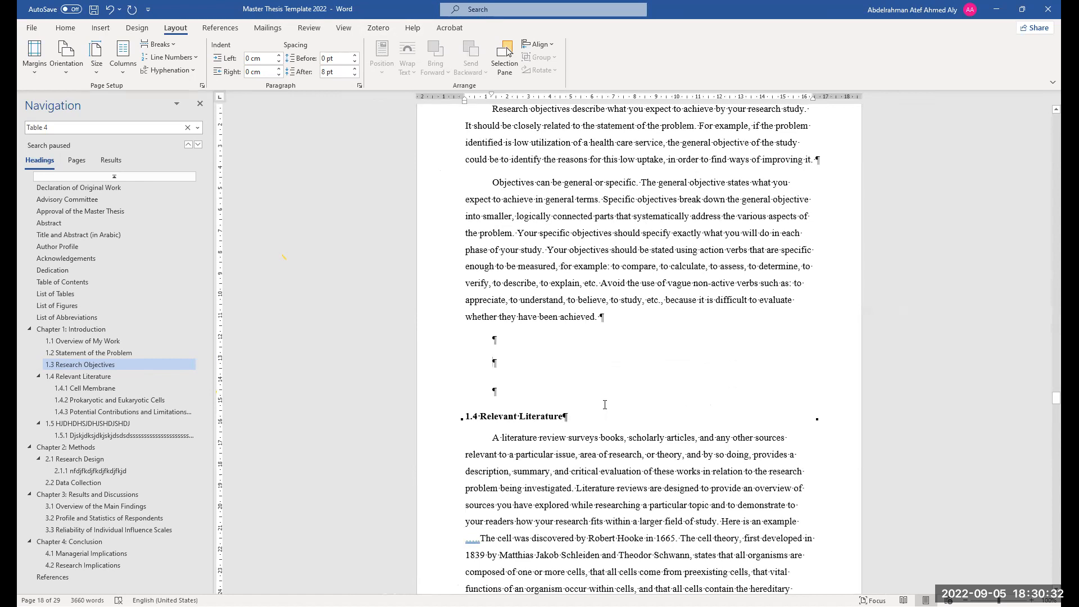
scroll(605, 405, "down", 6)
scroll(625, 395, "down", 5)
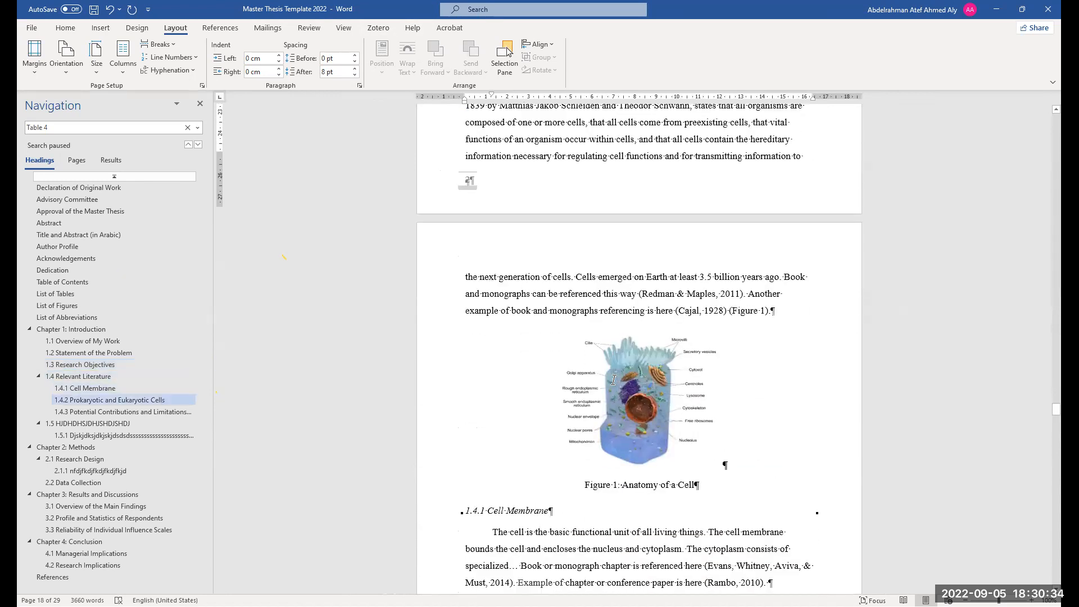
scroll(653, 369, "down", 15)
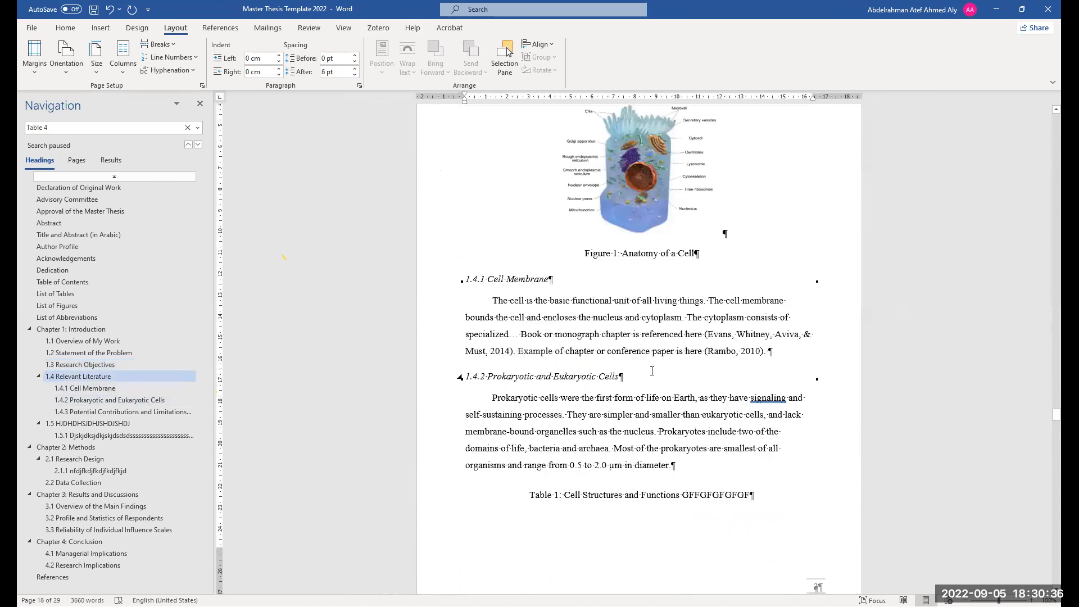
scroll(652, 374, "down", 12)
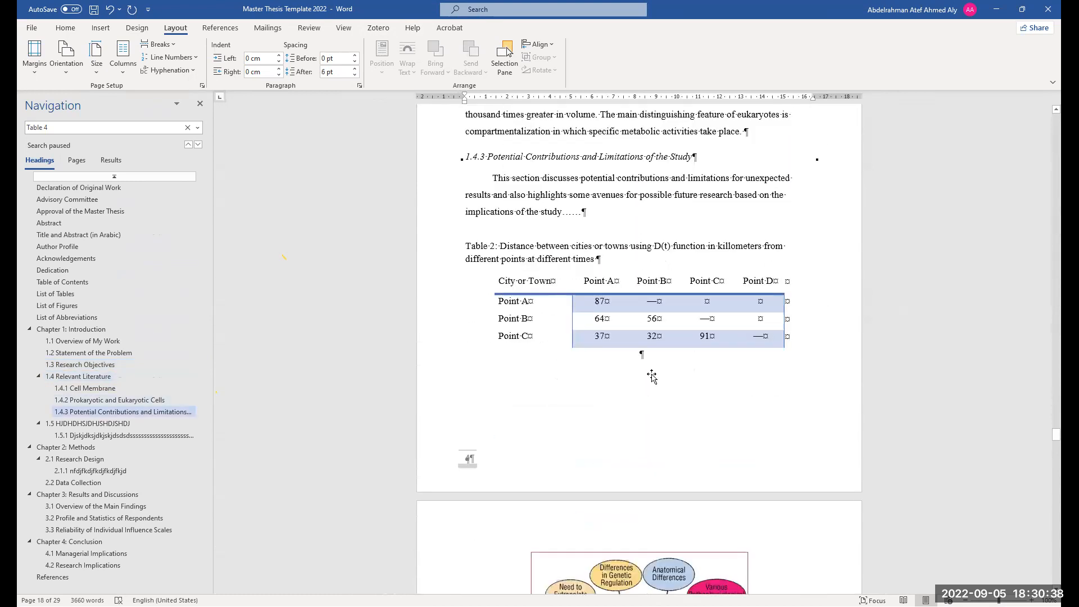
scroll(653, 376, "down", 12)
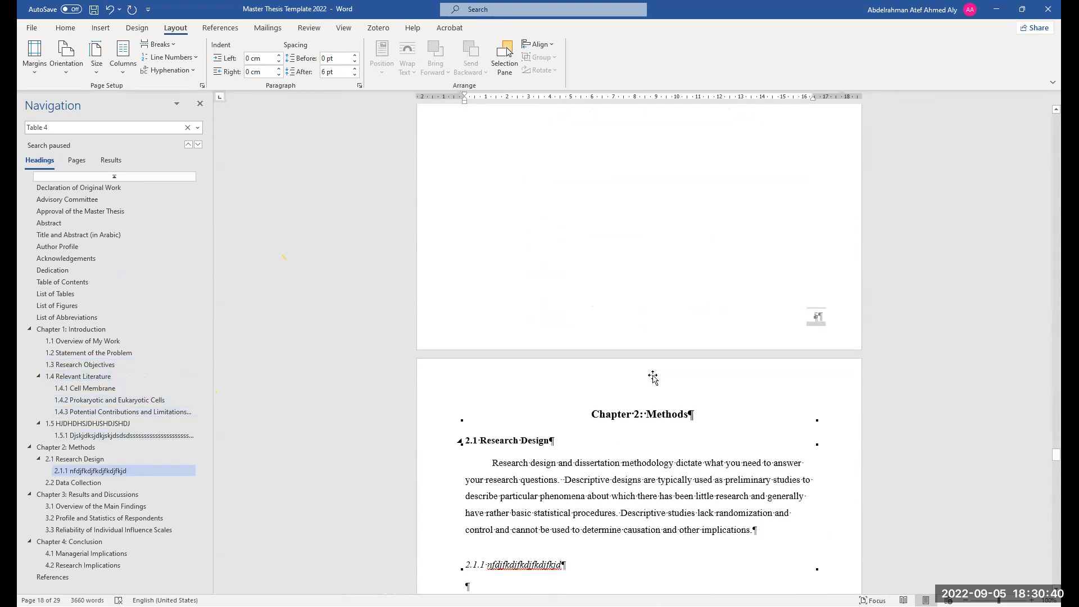
scroll(654, 374, "up", 3)
scroll(654, 374, "down", 15)
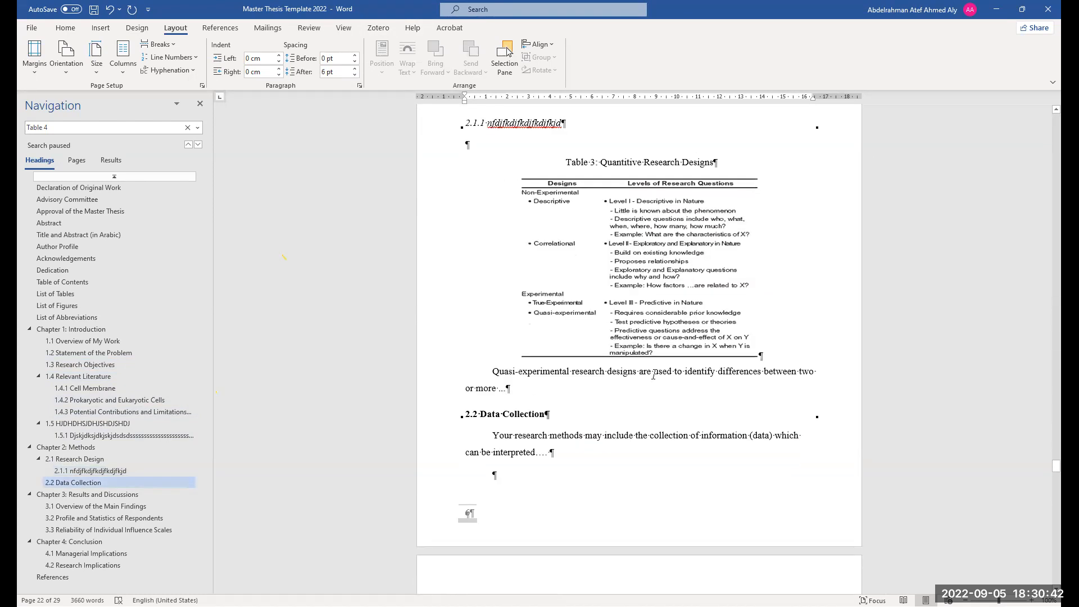
scroll(572, 419, "down", 3)
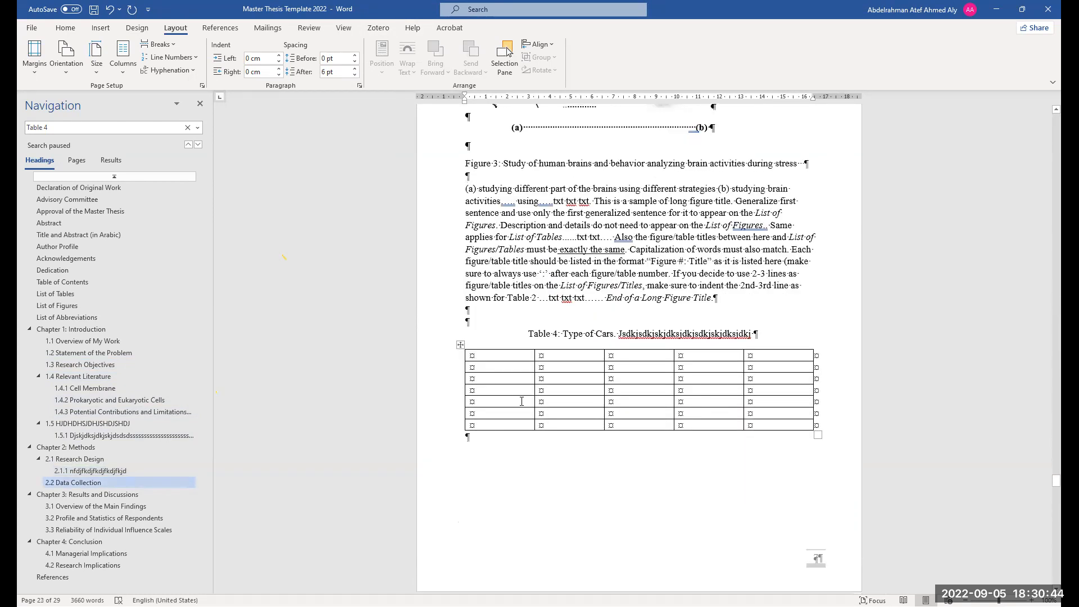
Insert five empty paragraphs after the long figure title paragraph, above the Table 4 caption
left_click(528, 399)
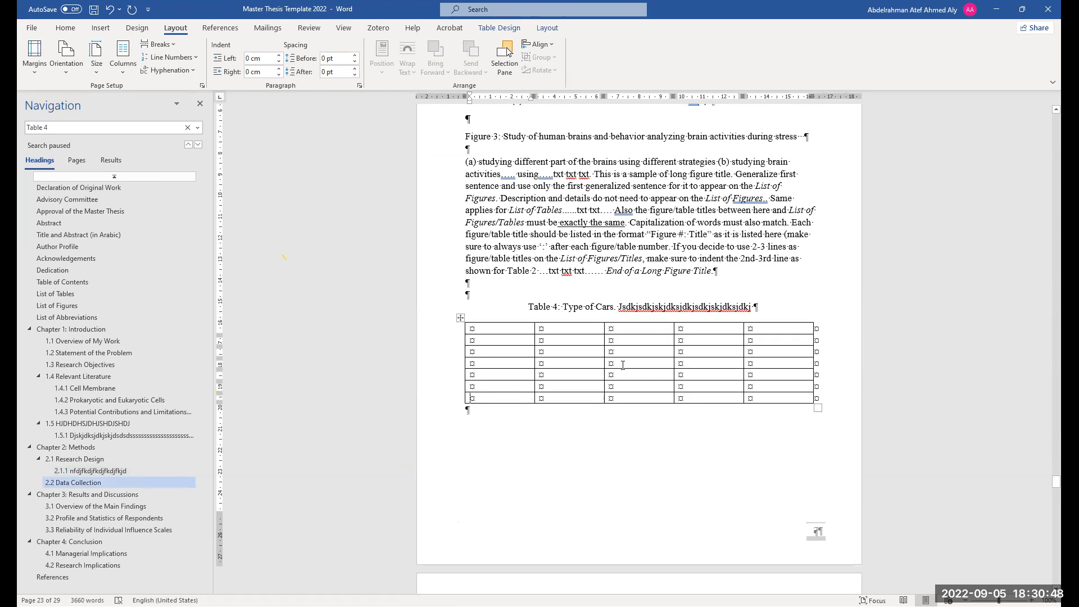
scroll(550, 325, "down", 3)
left_click(726, 192)
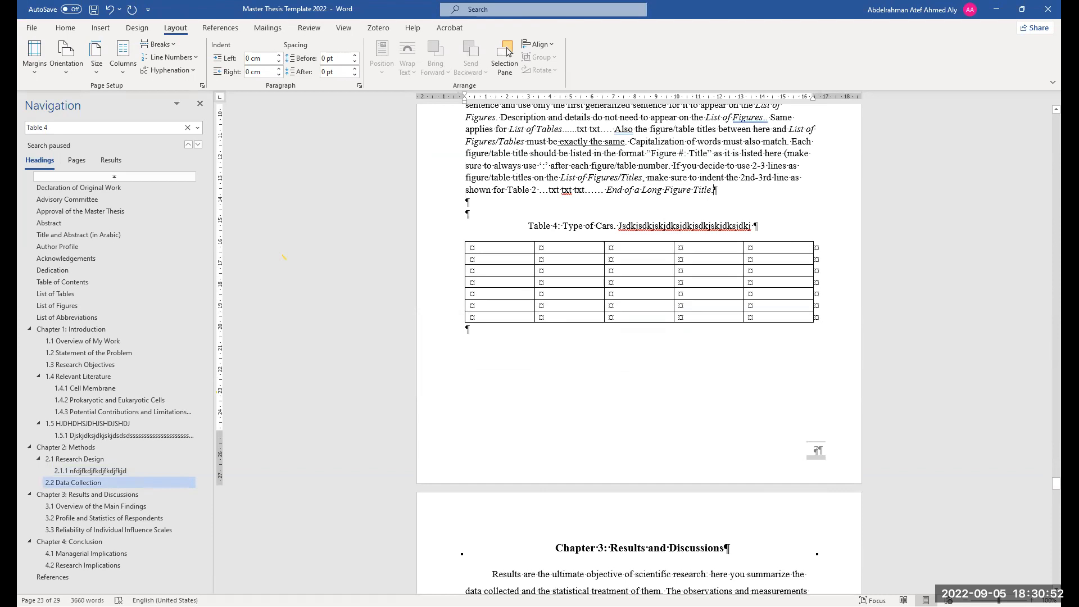
key("Return")
key("Return")
key("Return")
key("Return")
key("Return")
key("Return")
key("Return")
key("Return")
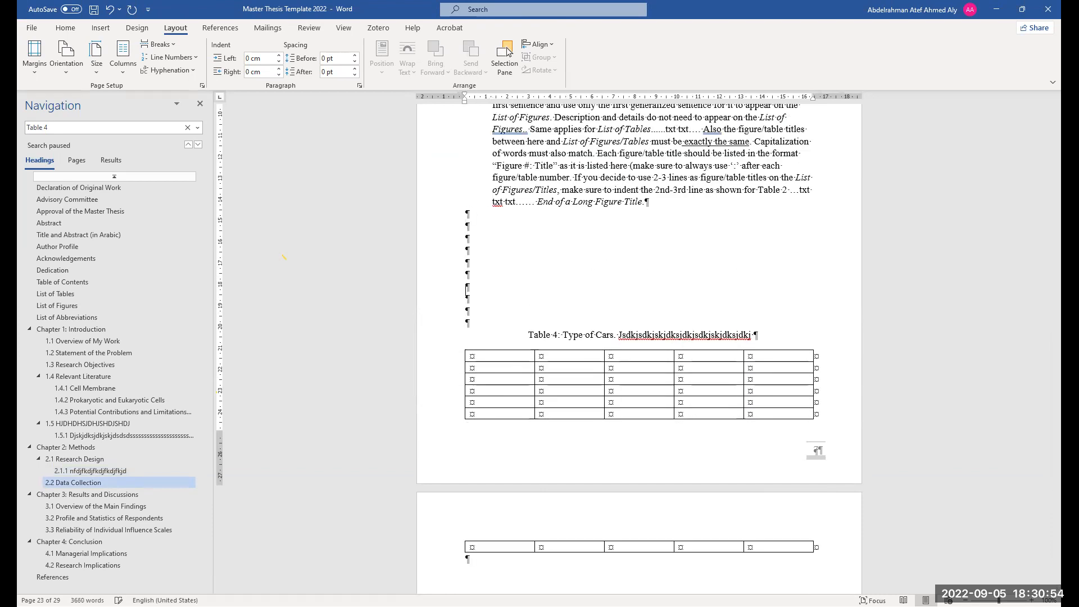
key("Return")
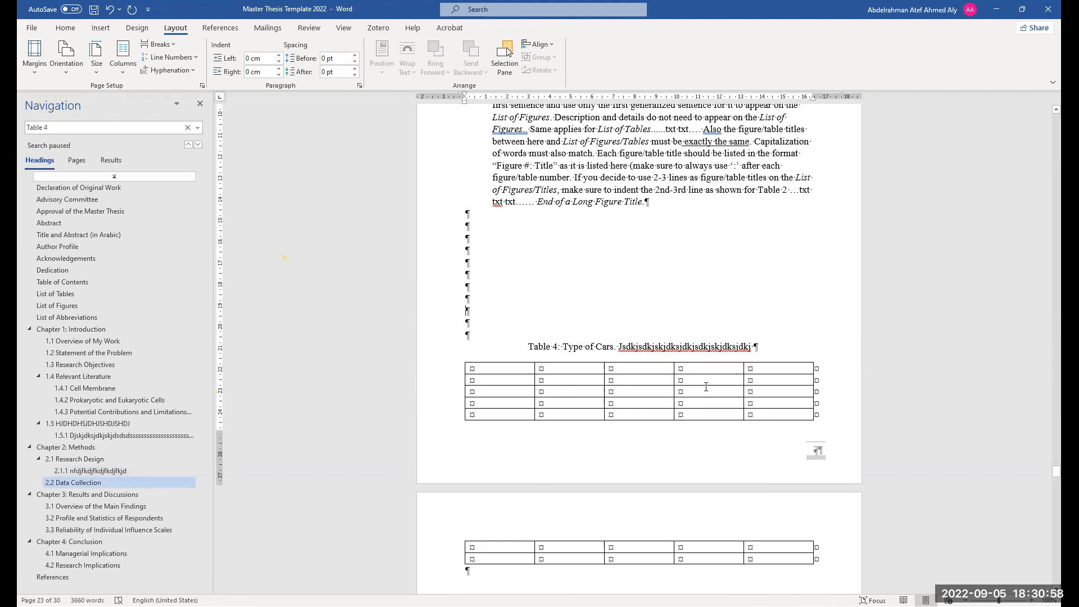
scroll(706, 386, "down", 2)
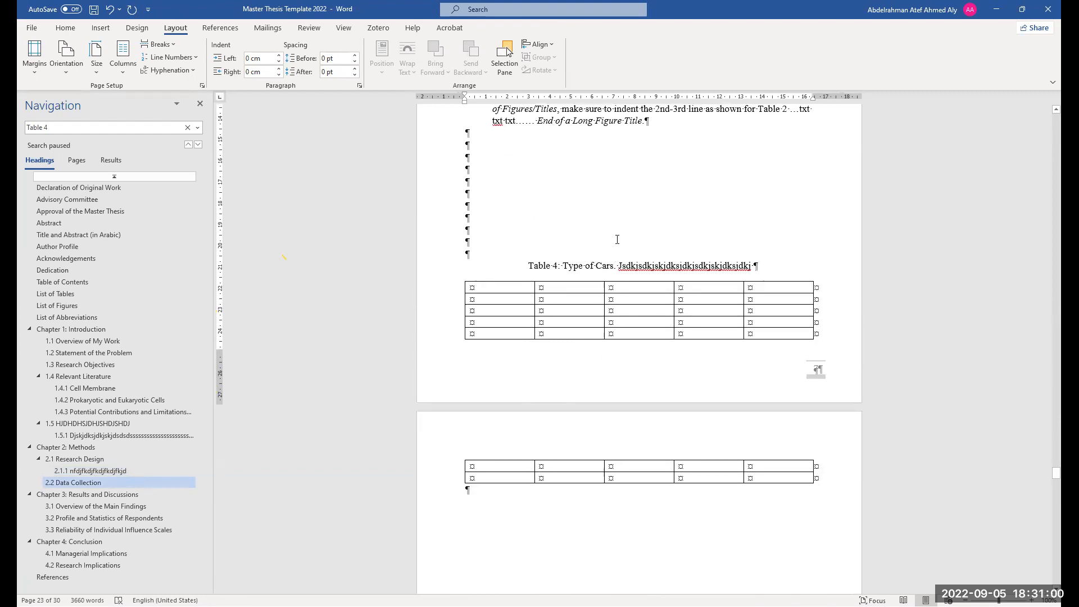
key("Return")
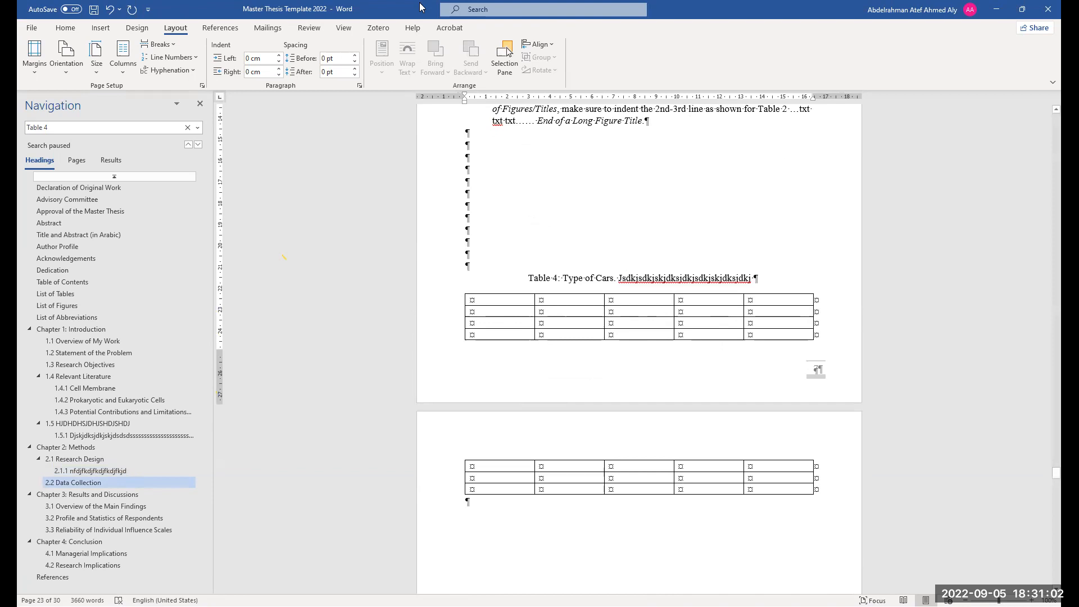
Hide the formatting marks
left_click(56, 28)
key("ctrl+shift+8")
scroll(723, 446, "down", 1)
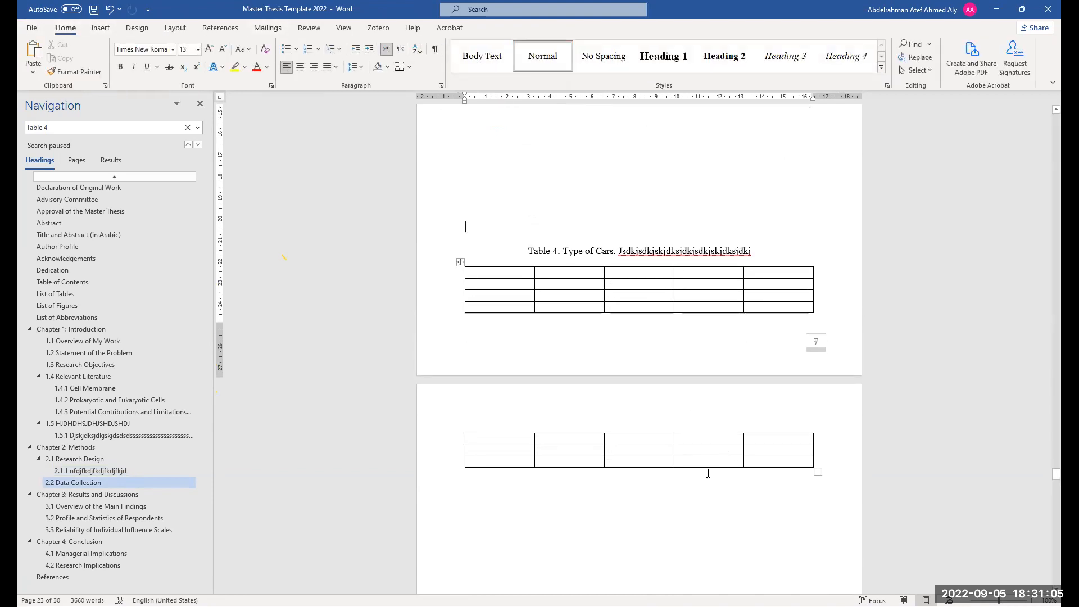
Split Table 4 where it continues onto the next page
left_click(717, 442)
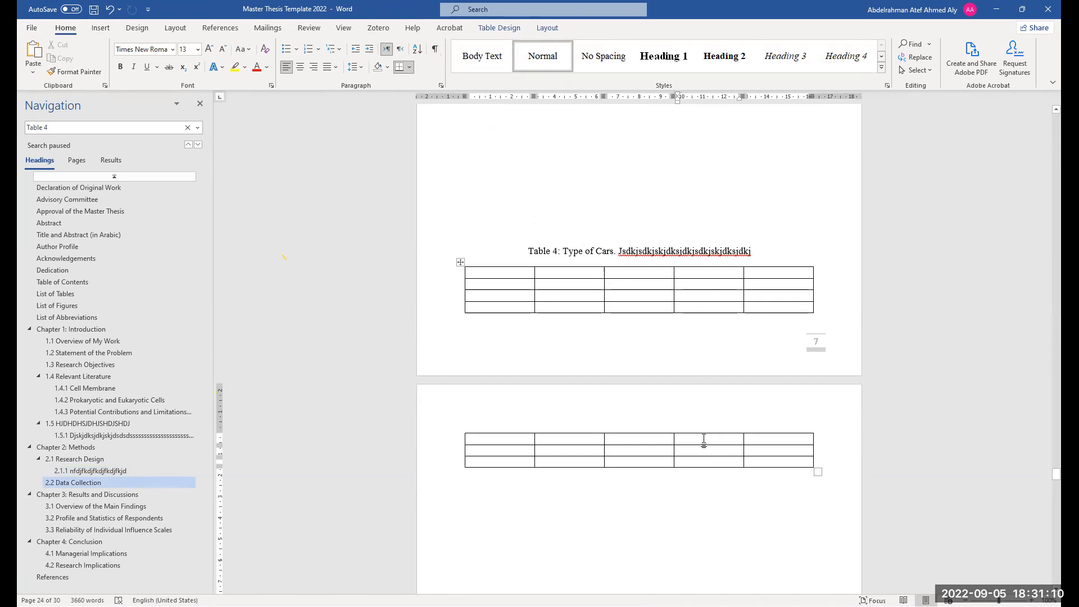
left_click(710, 312)
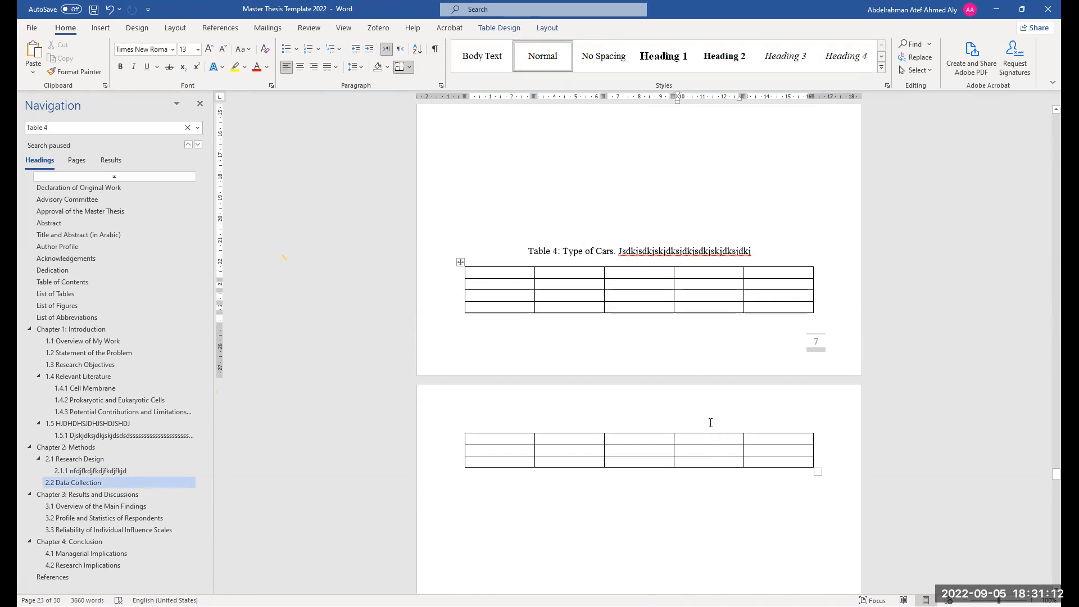
left_click(693, 441)
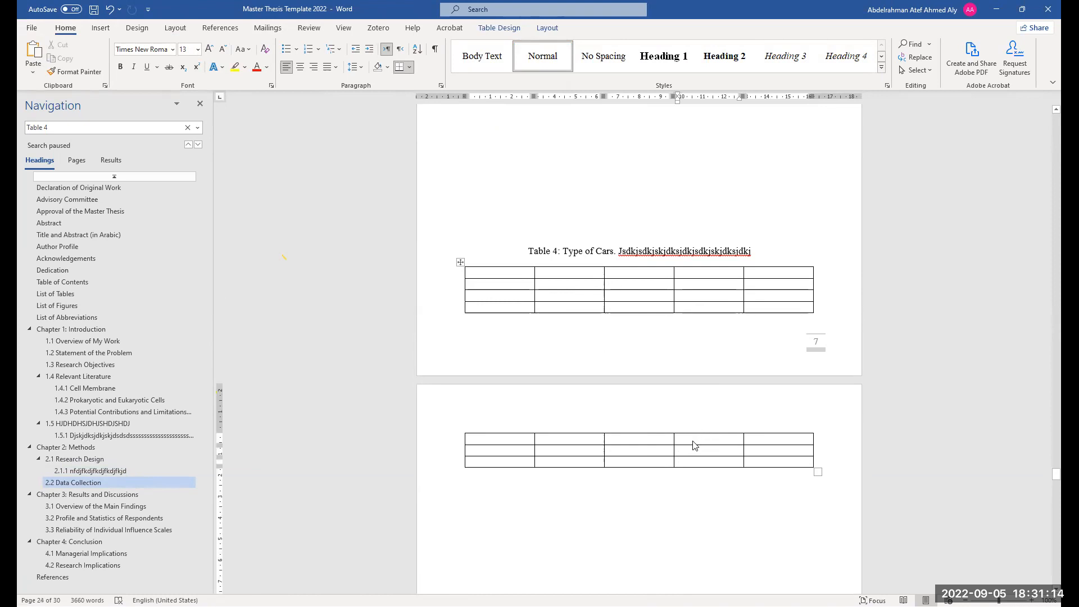
right_click(693, 445)
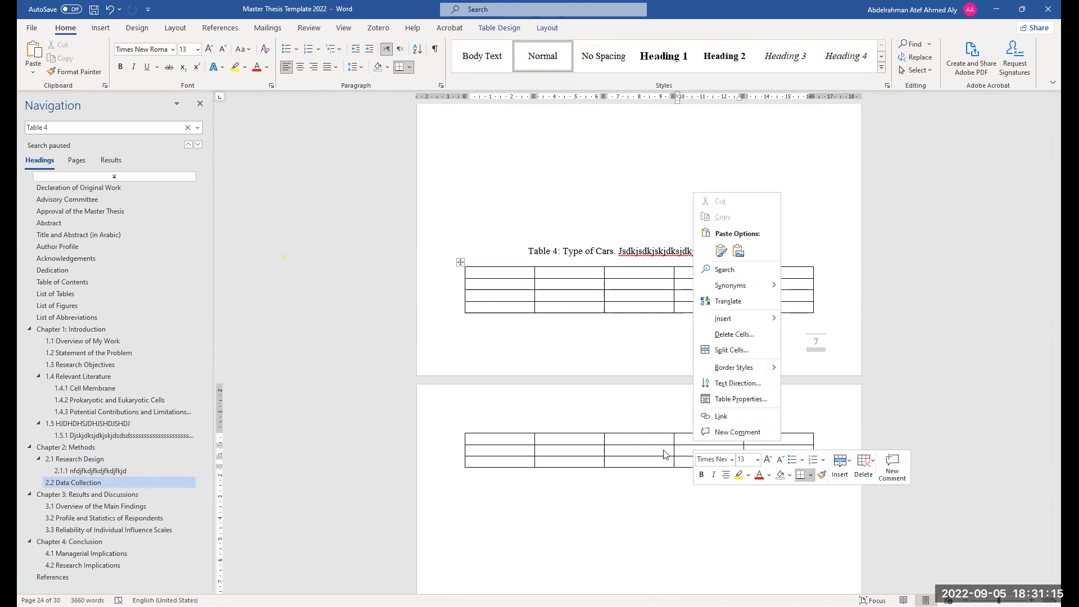
left_click(553, 31)
left_click(363, 68)
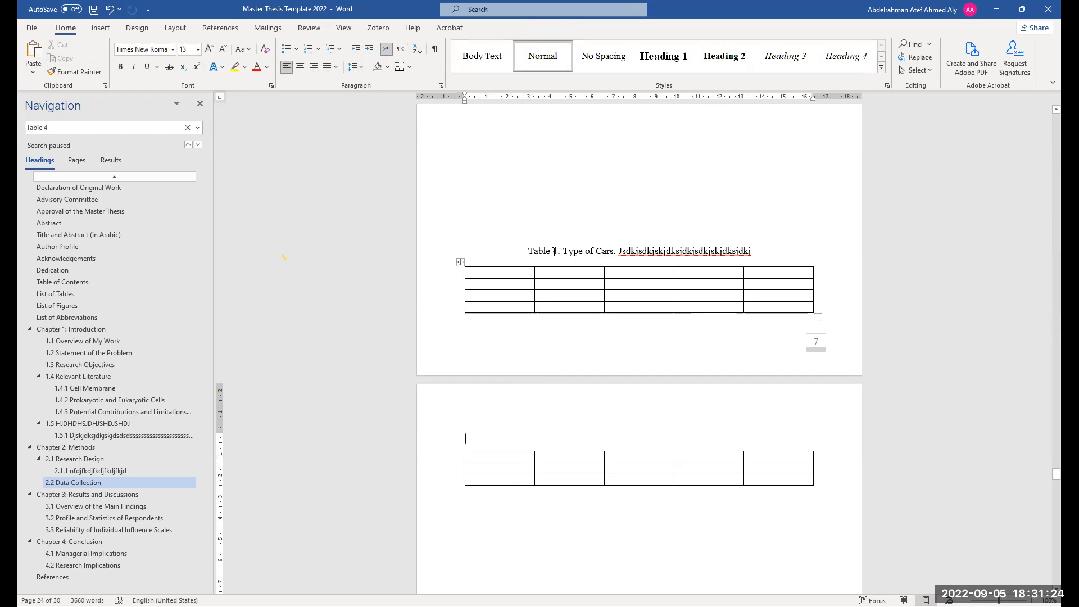
Enter the column headings Number, Name and Age in the first row of Table 4
left_click(518, 274)
type("h")
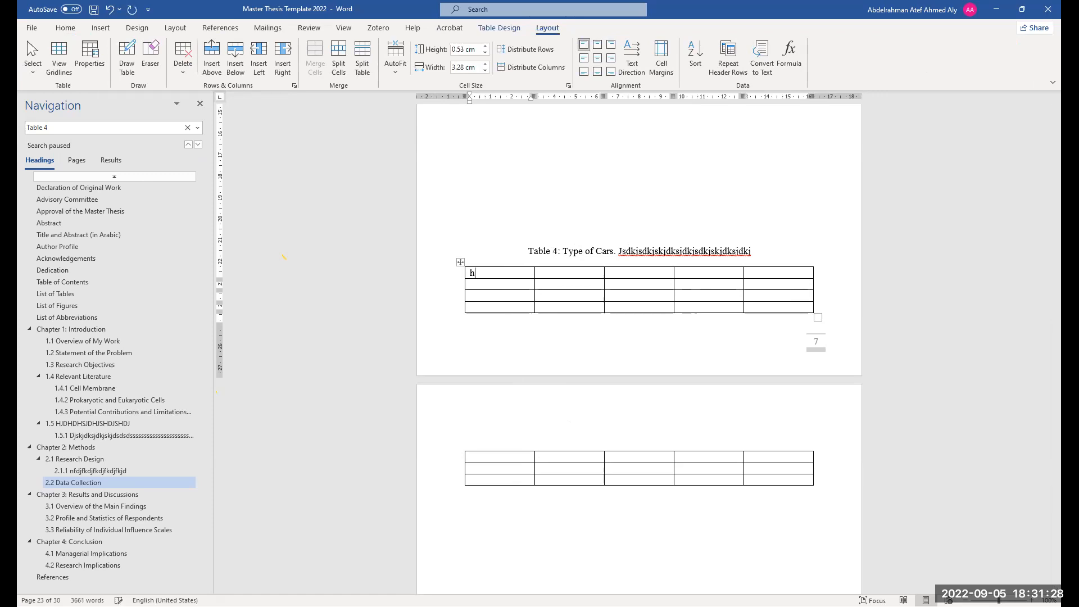
type("umber")
left_click(553, 272)
type("Nae")
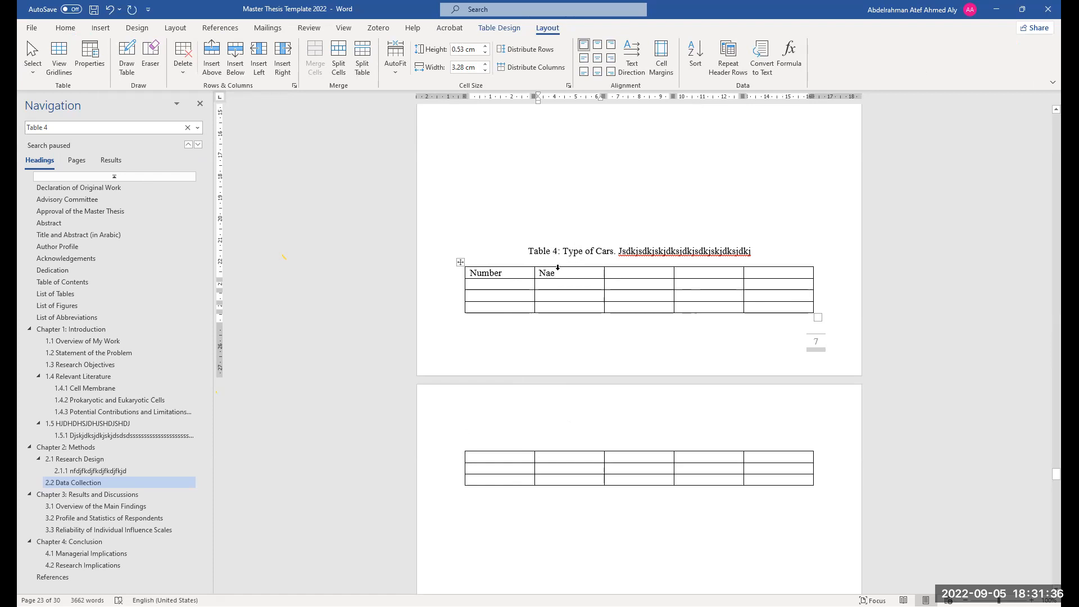
key("BackSpace")
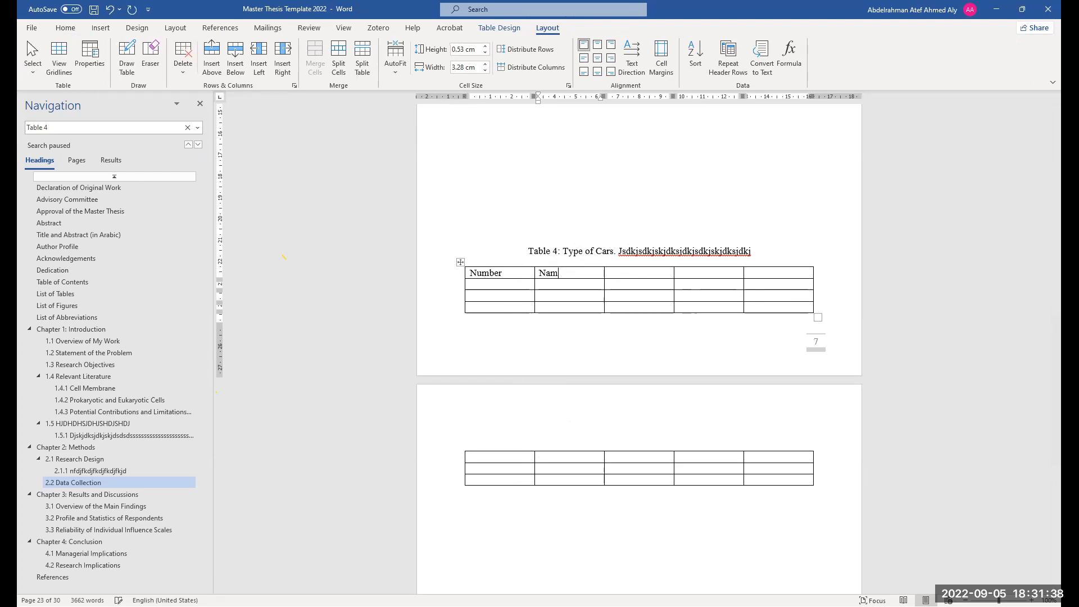
left_click(632, 276)
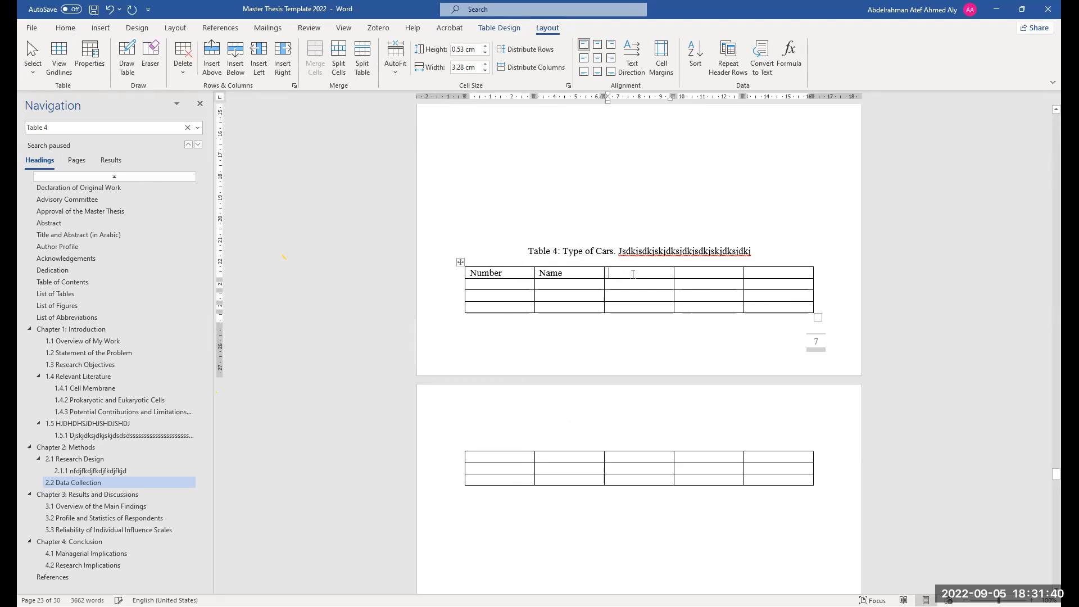
type("Age")
Copy the heading row into the first row of the continued part of Table 4 on the next page
left_click(529, 440)
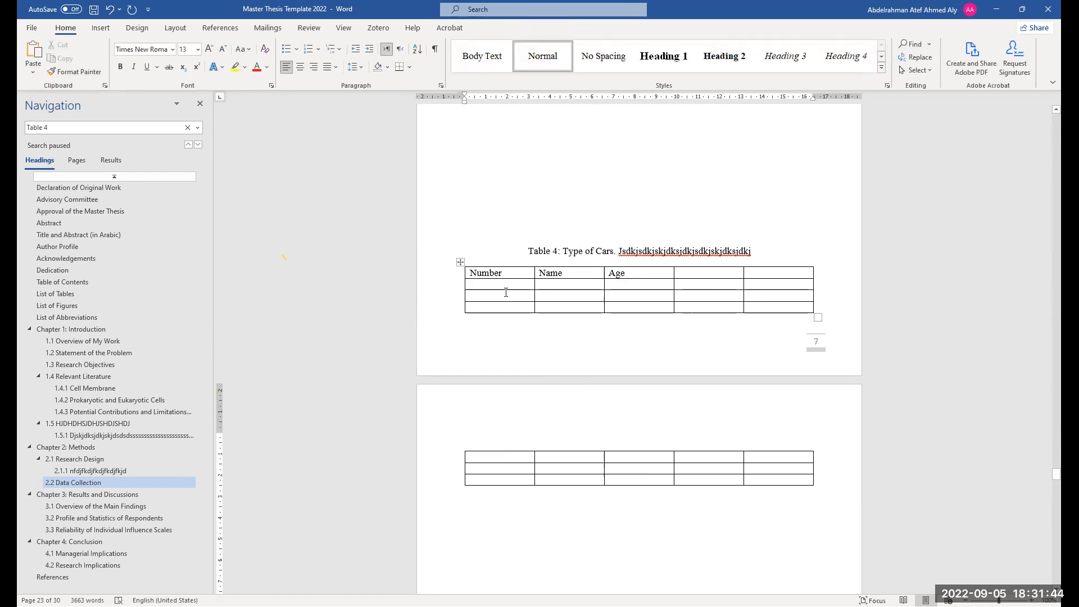
left_click_drag(471, 272, 640, 274)
key("ctrl+c")
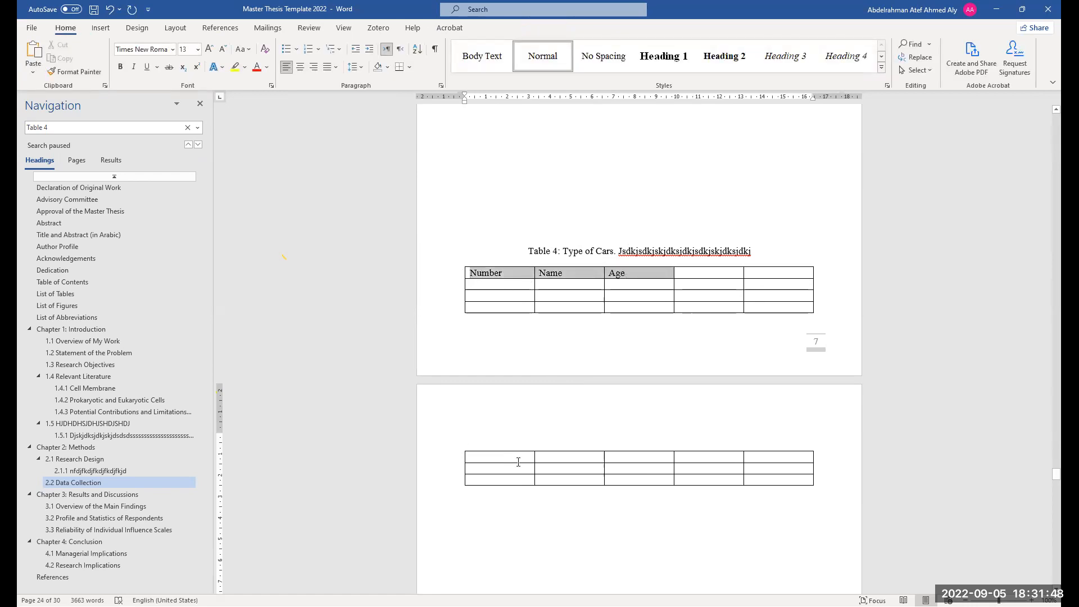
left_click(518, 462)
key("ctrl+v")
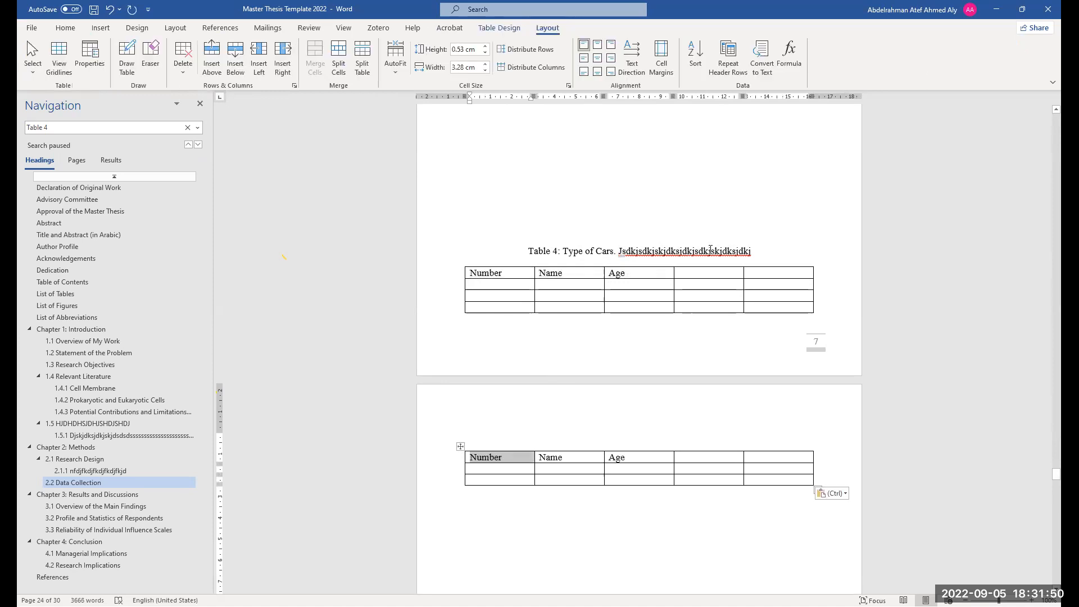
Add the full caption "Table 4: Type of Cars. Jsdkjsdkjskjdksjdkjsdkjskjdksjdkj" above the continued part of the table
left_click_drag(742, 251, 563, 251)
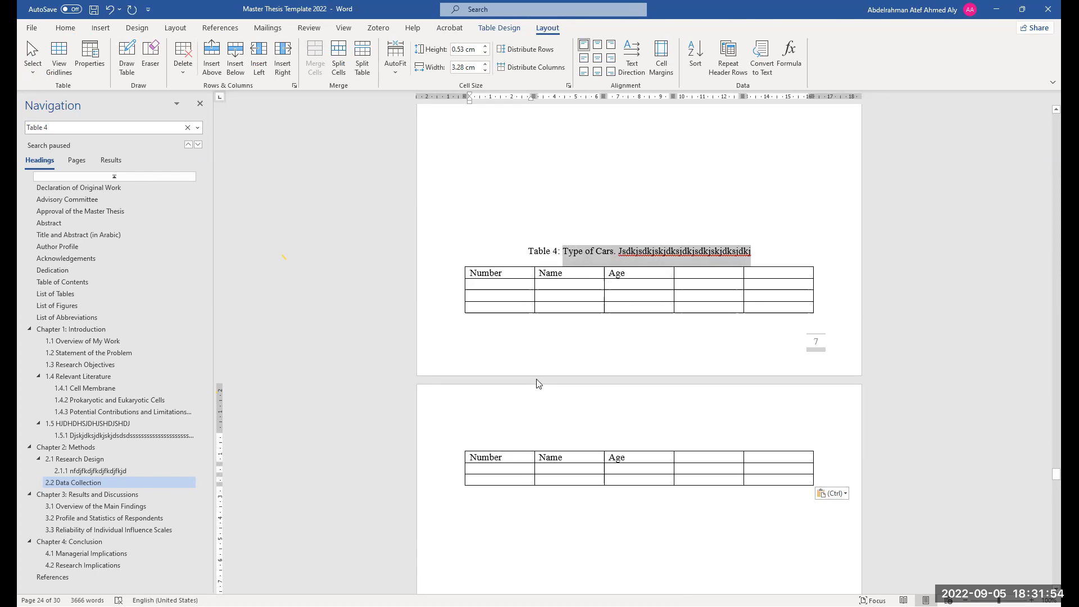
left_click(466, 439)
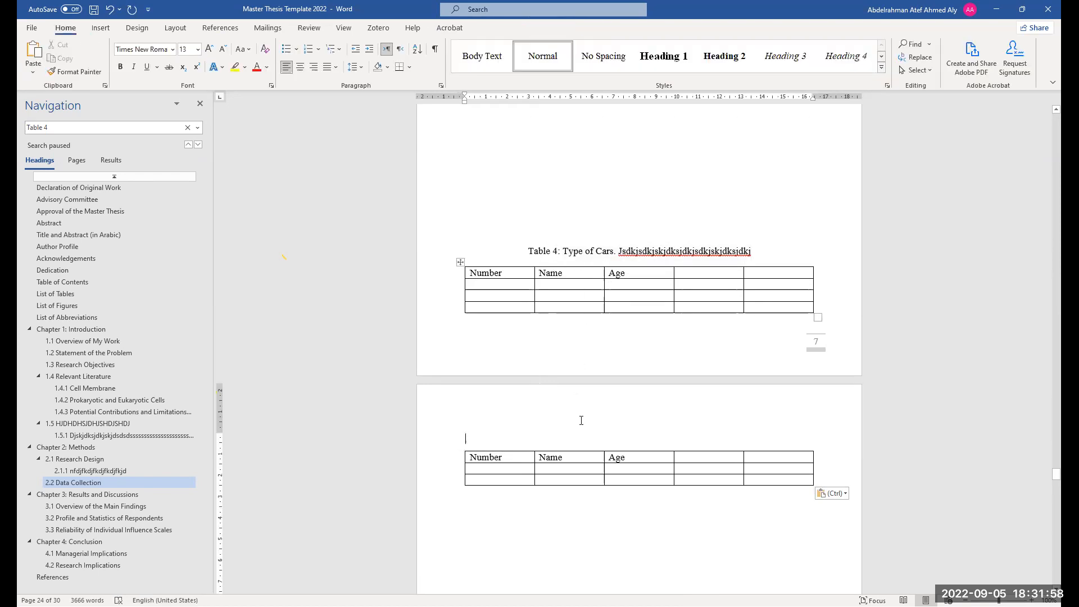
type("Table")
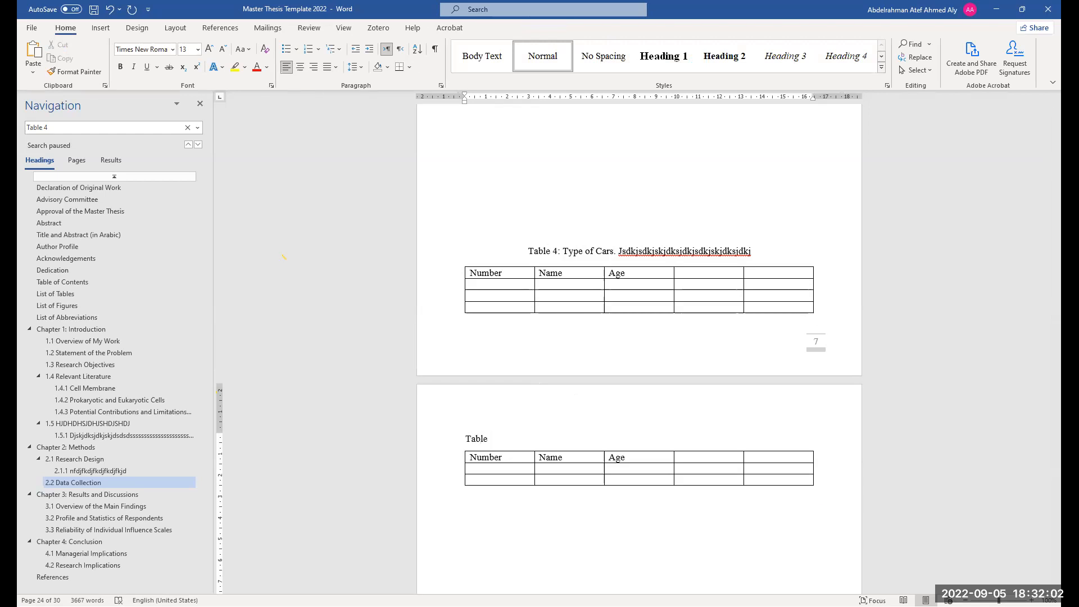
type(" 4:")
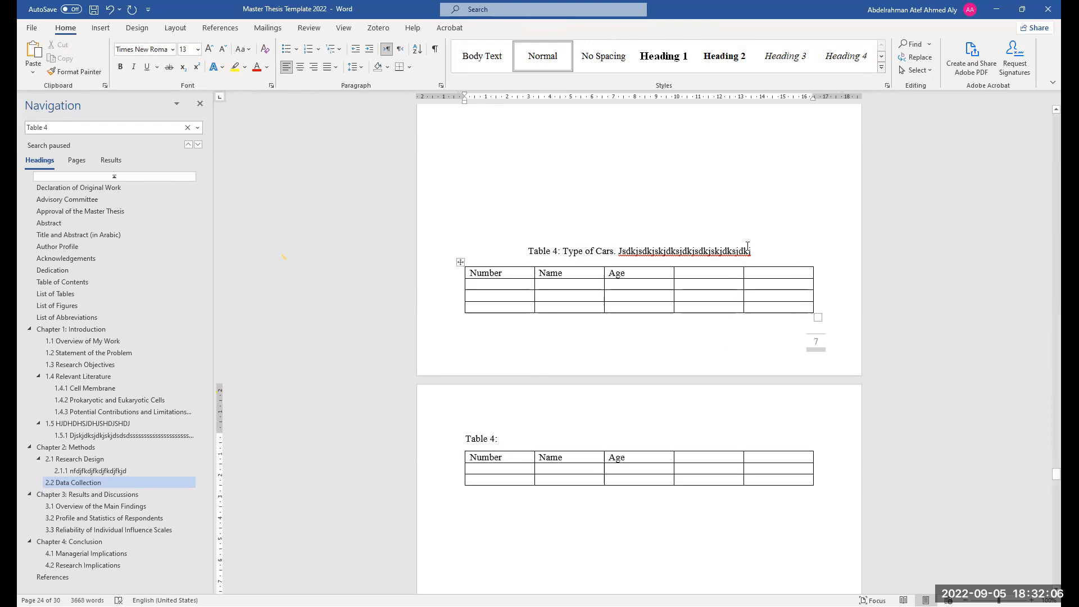
left_click_drag(754, 252, 562, 253)
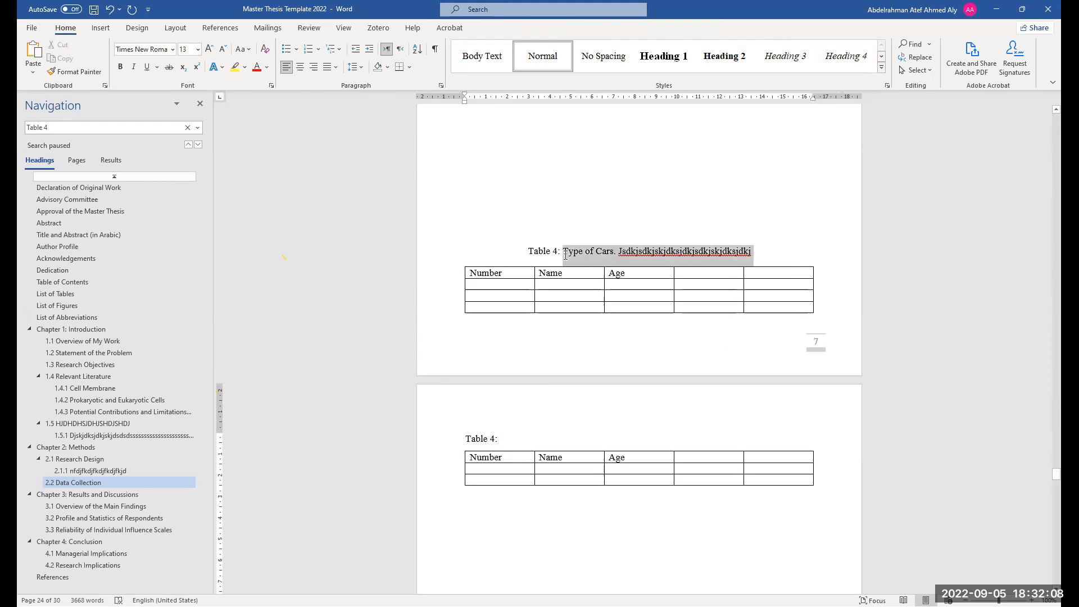
key("ctrl+c")
left_click(550, 438)
key("ctrl+v")
Left-align the original Table 4 caption on page 7
scroll(475, 475, "up", 5, "ctrl")
scroll(475, 475, "up", 1, "ctrl")
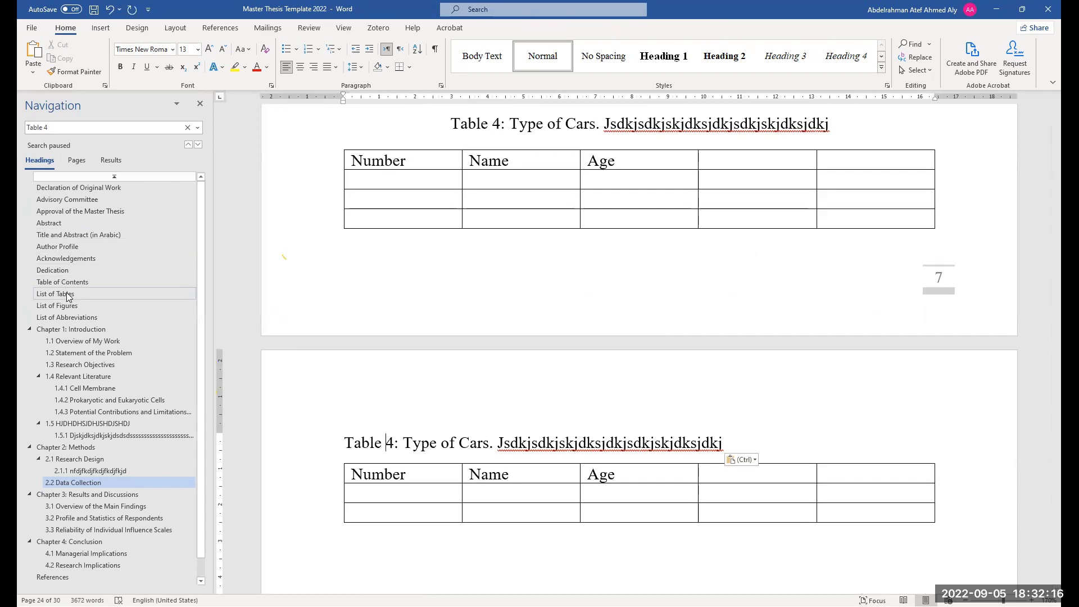
scroll(686, 477, "down", 2, "ctrl")
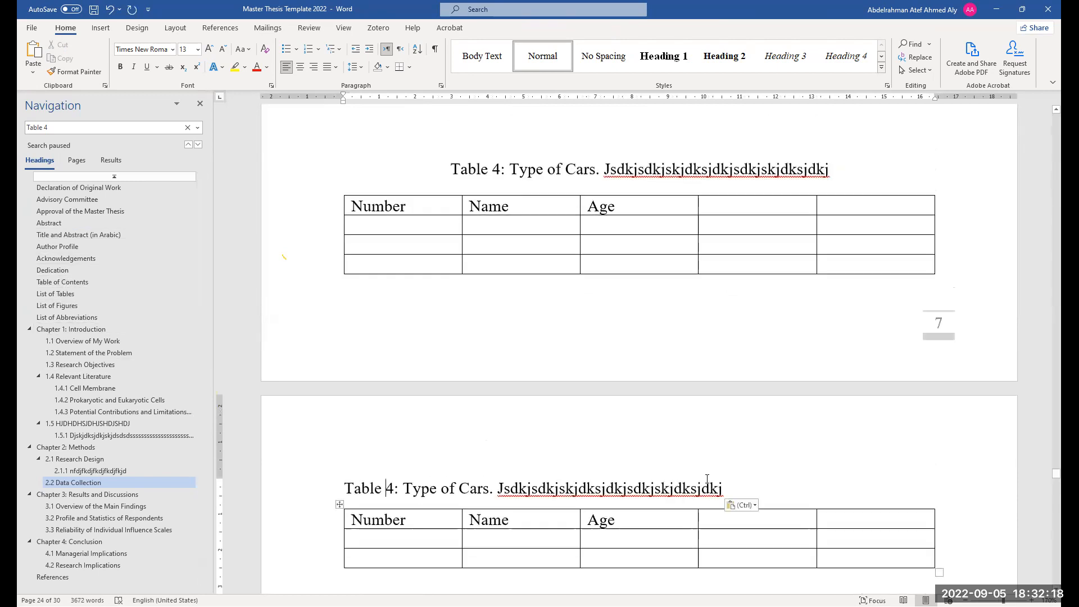
scroll(686, 477, "down", 3, "ctrl")
left_click(522, 262)
triple_click(551, 262)
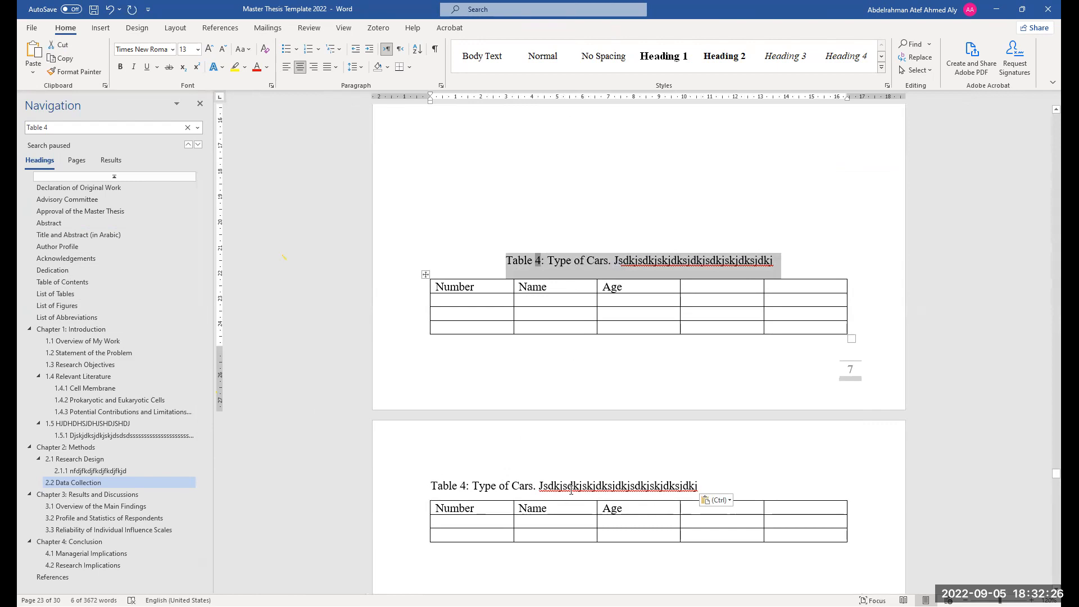
left_click(285, 68)
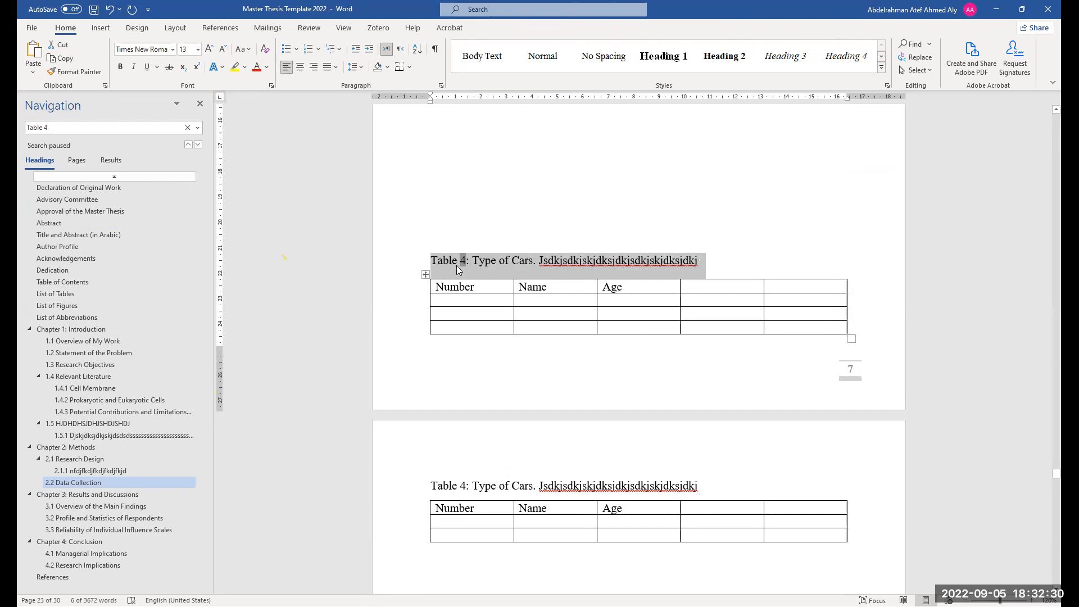
Append "(Continued)" to the caption of the continued table
left_click(715, 487)
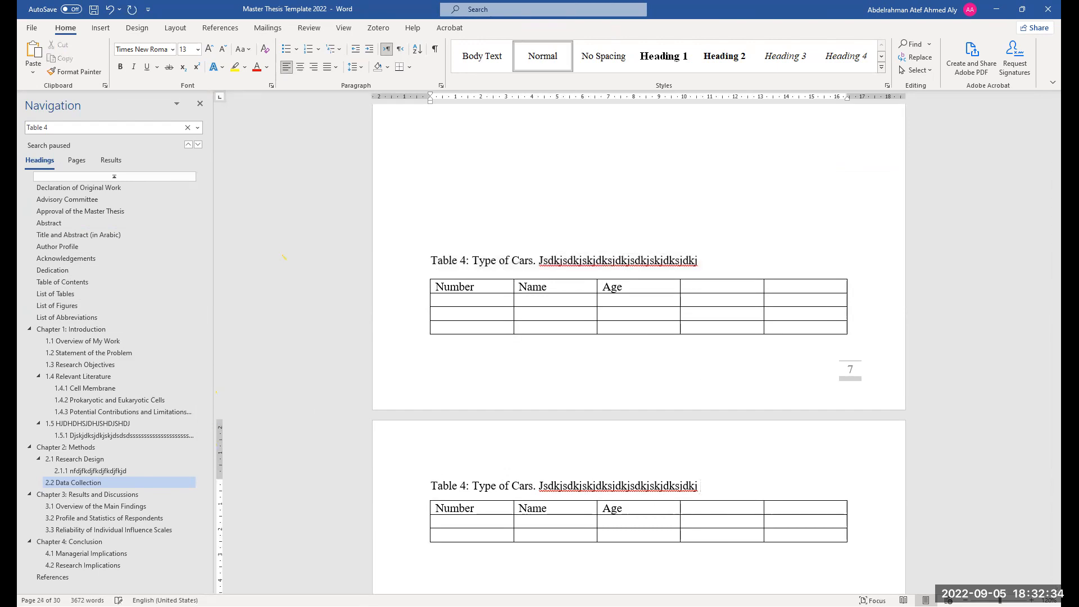
type("(Continued)")
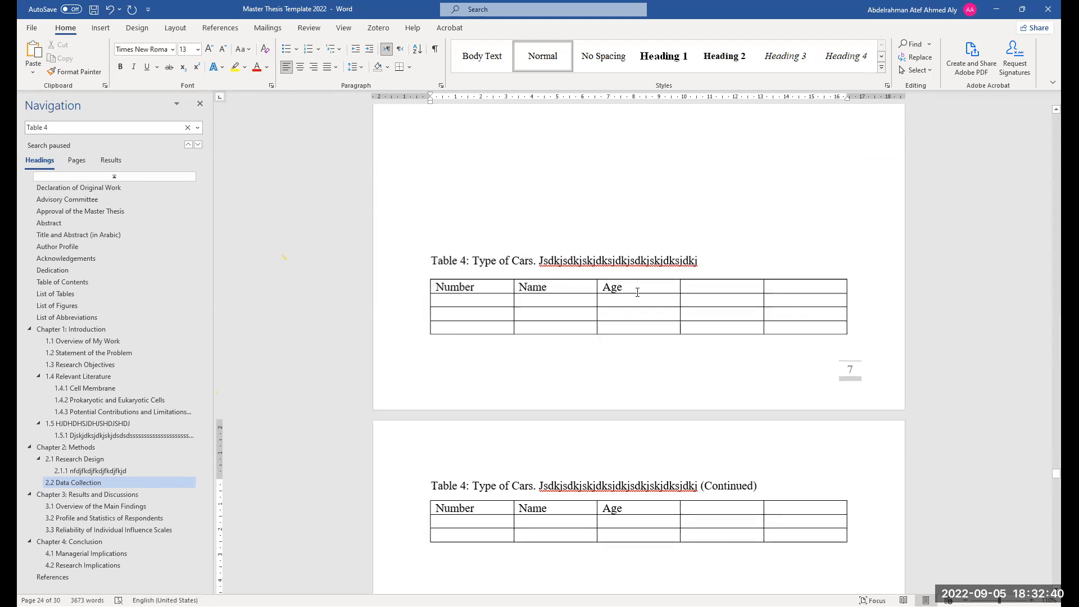
Try adding blank paragraphs above the Table 4 caption on page 7, then delete them
scroll(565, 321, "down", 1, "ctrl")
scroll(581, 400, "down", 1)
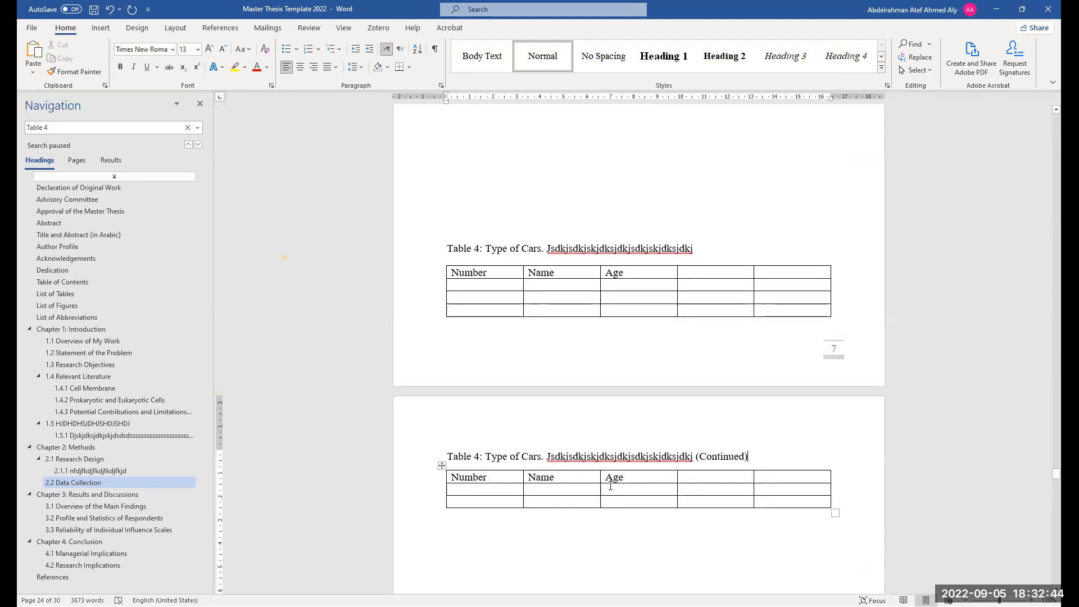
scroll(606, 445, "down", 6)
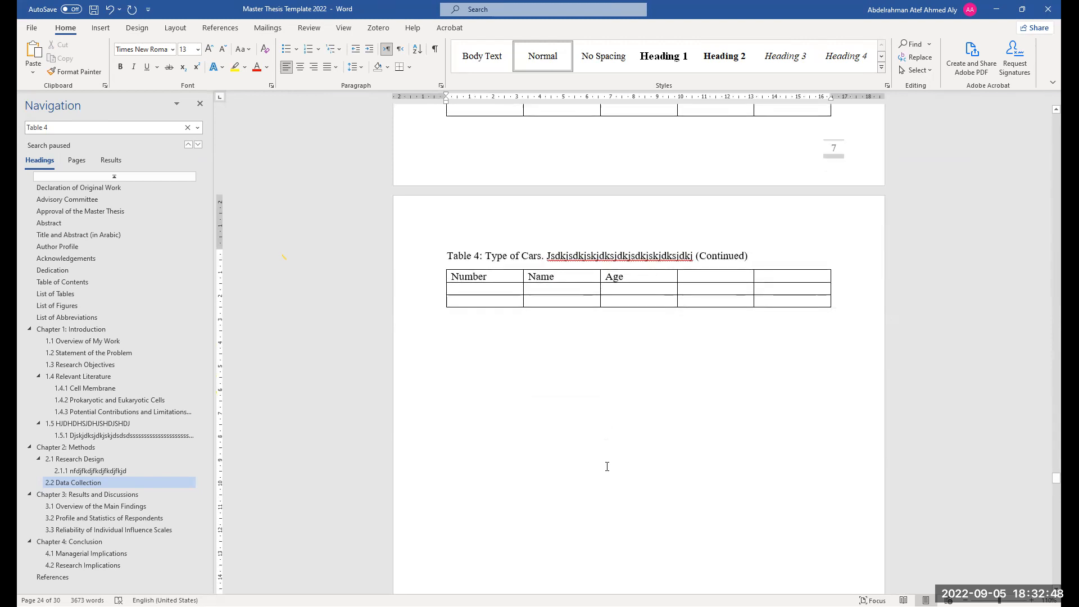
scroll(607, 467, "up", 5)
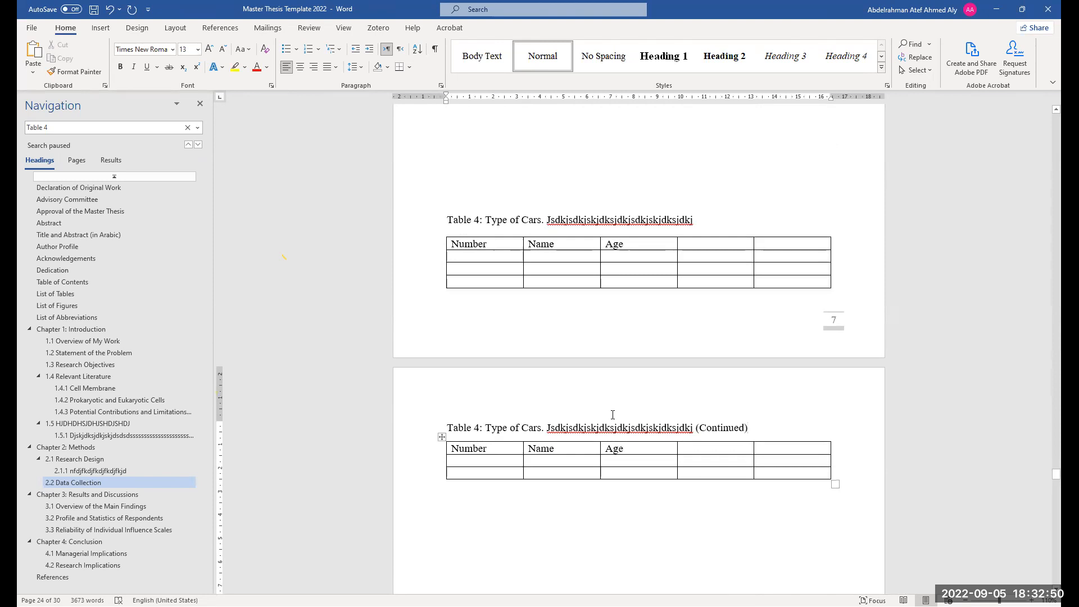
left_click(577, 194)
key("Return")
key("Return")
key("Return")
key("Return")
key("Return")
key("Return")
key("Return")
key("Return")
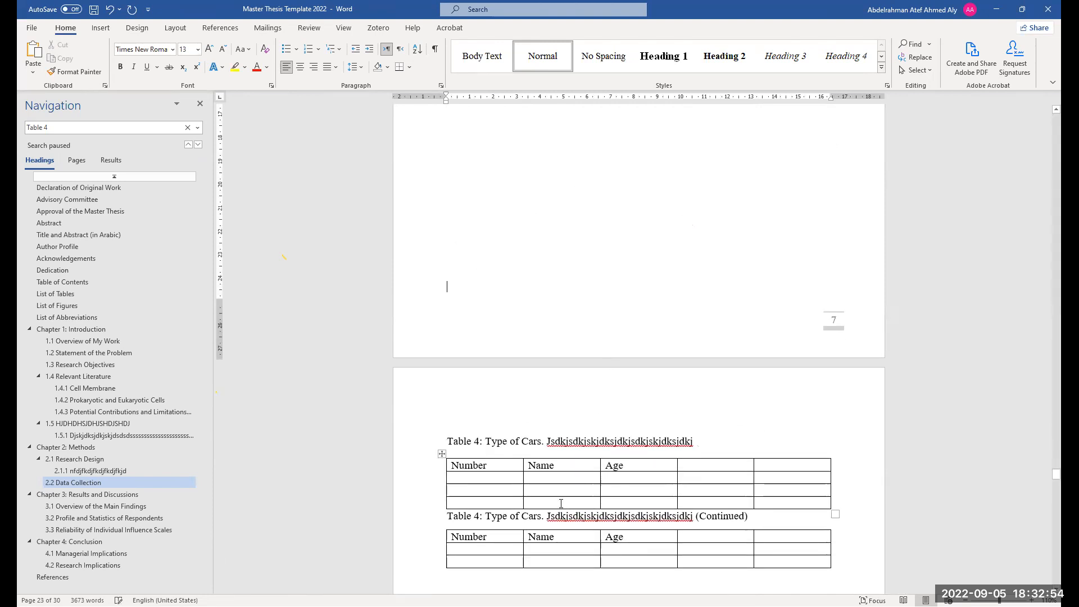
key("BackSpace")
key("Return")
key("BackSpace")
key("BackSpace")
key("BackSpace")
key("BackSpace")
key("BackSpace")
key("BackSpace")
key("BackSpace")
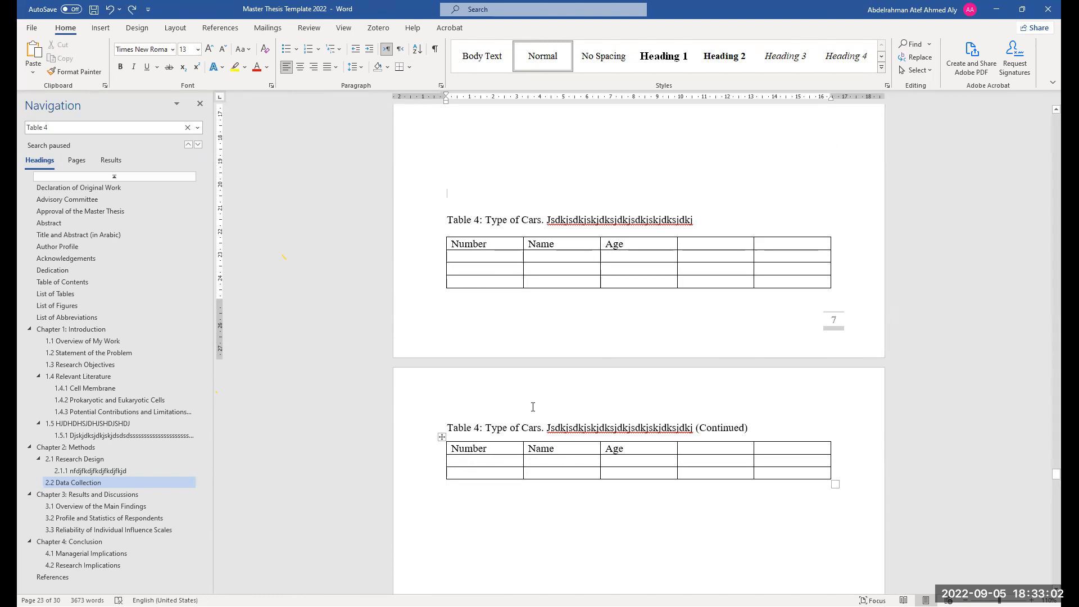
scroll(541, 444, "up", 1)
scroll(540, 444, "up", 1)
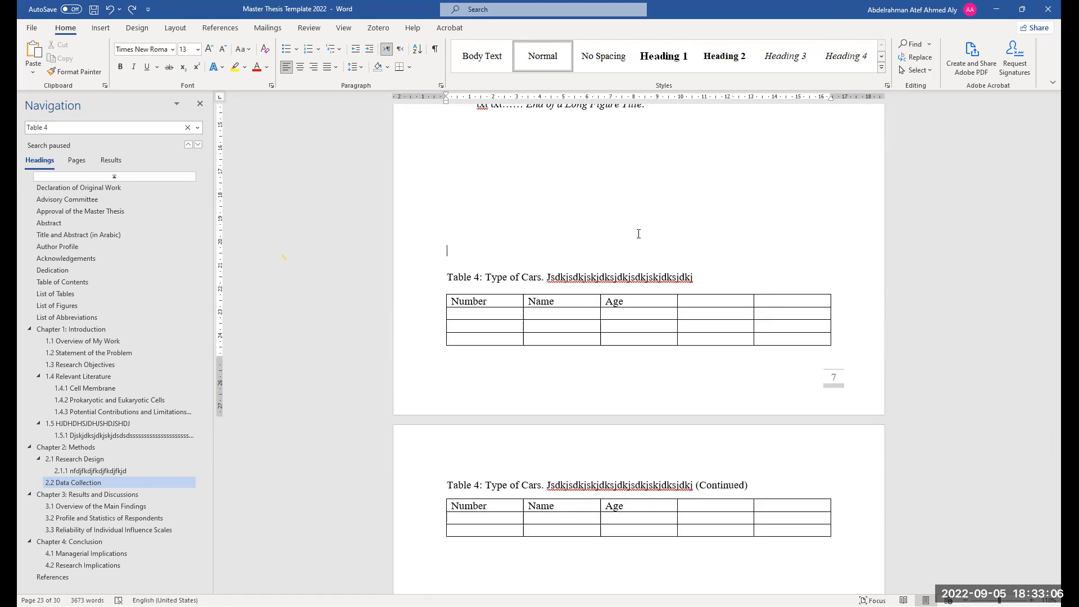
scroll(573, 433, "up", 7)
scroll(574, 428, "up", 7)
scroll(573, 433, "down", 19)
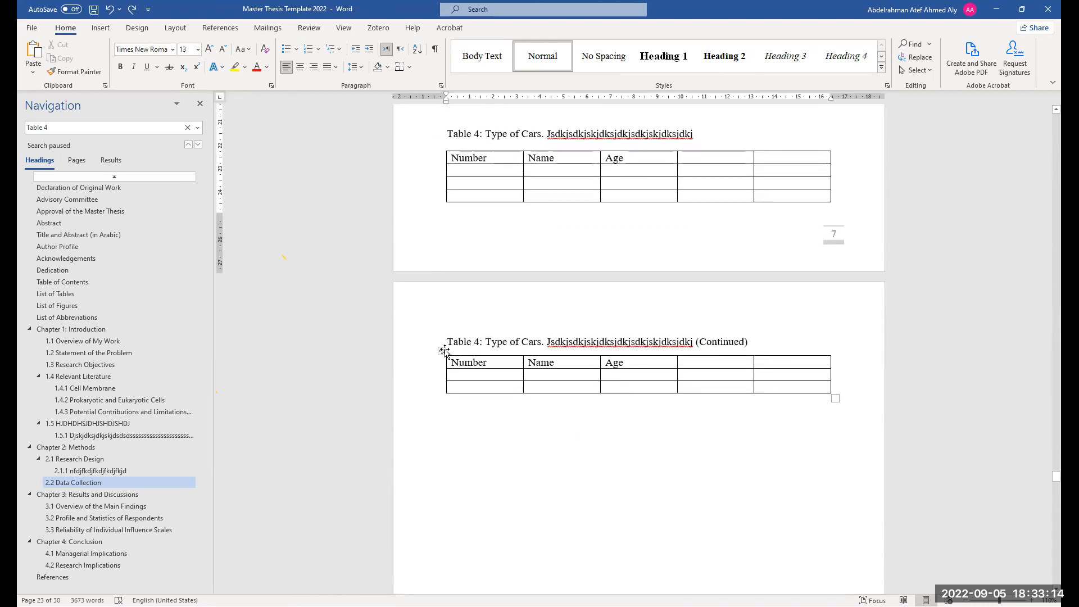
scroll(441, 147, "up", 2)
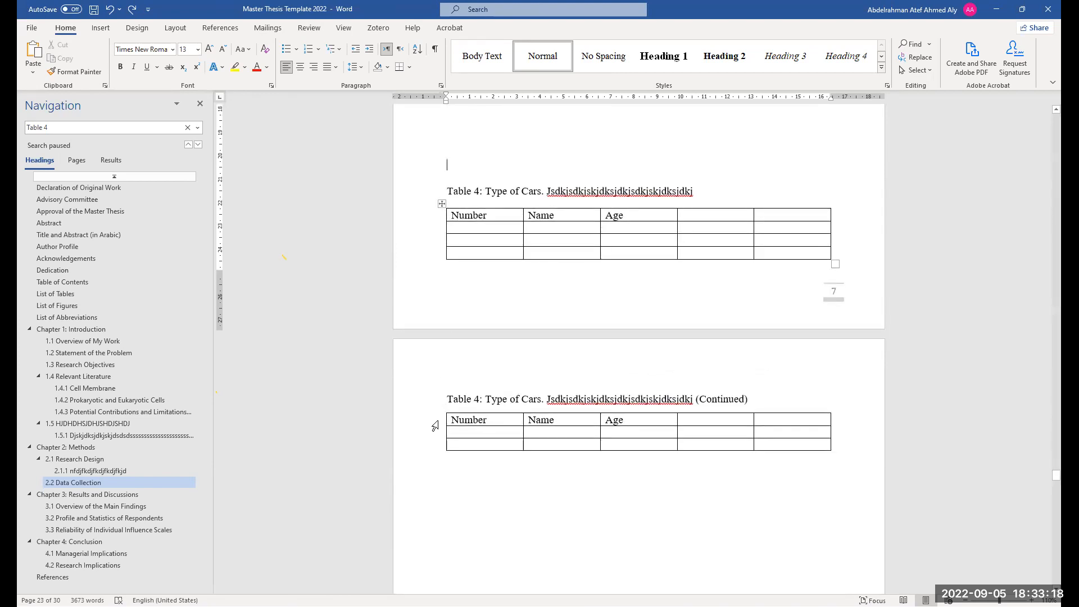
Try moving the continued part of Table 4, then undo the move
left_click_drag(471, 429, 487, 429)
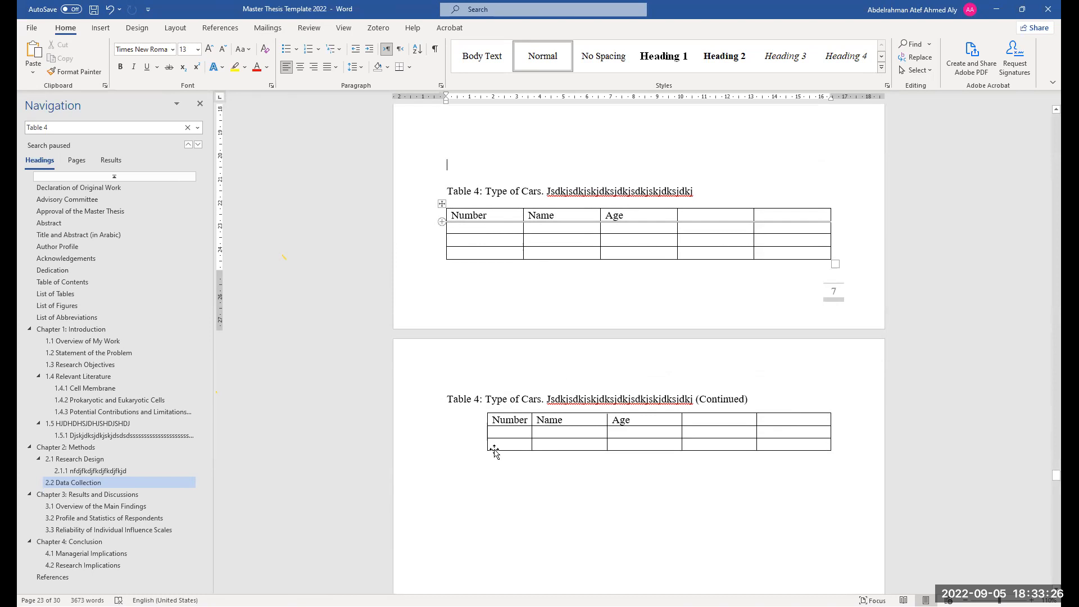
left_click(483, 409)
left_click(549, 29)
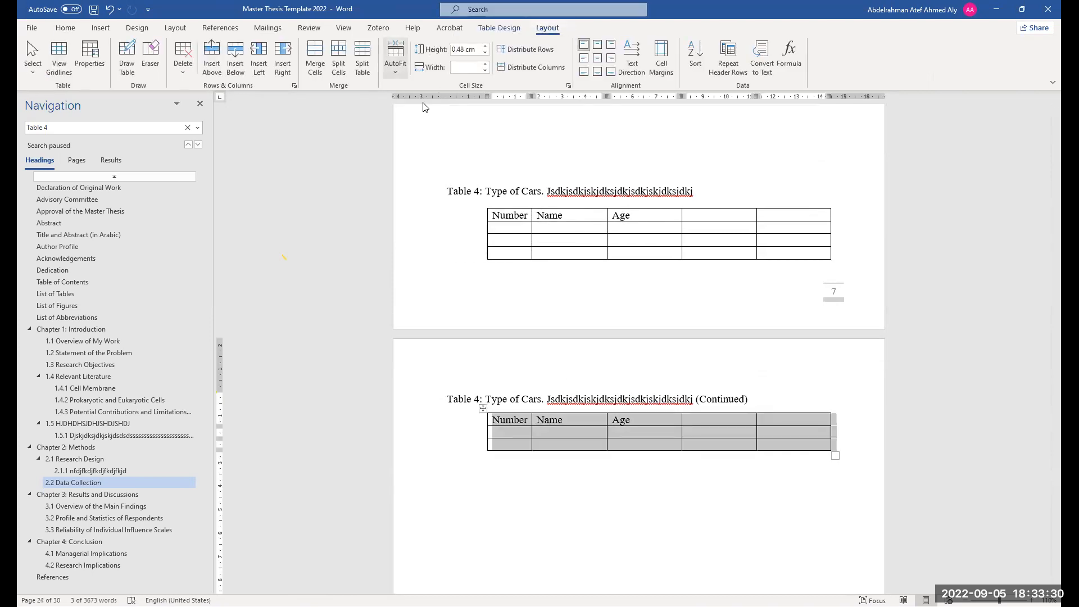
key("ctrl+z")
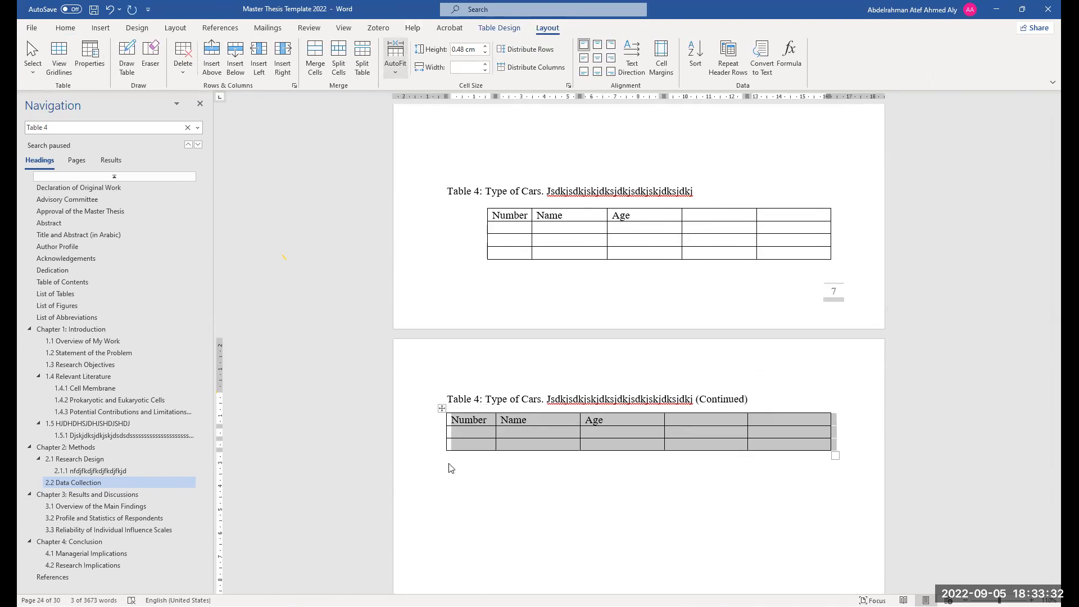
AutoFit the first part of Table 4 to the window width
left_click(397, 68)
left_click(489, 220)
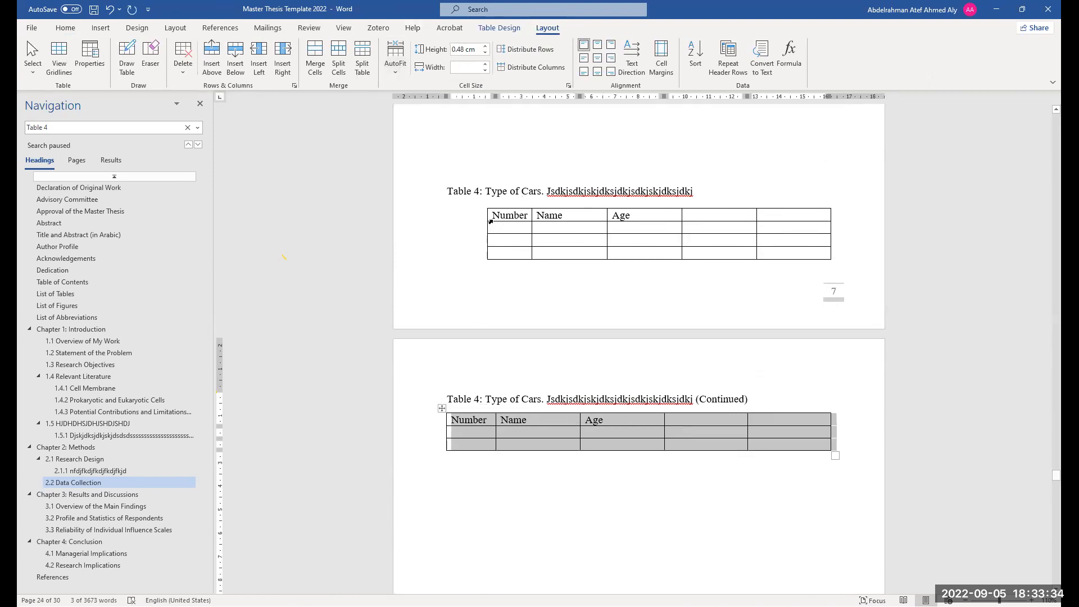
left_click(483, 203)
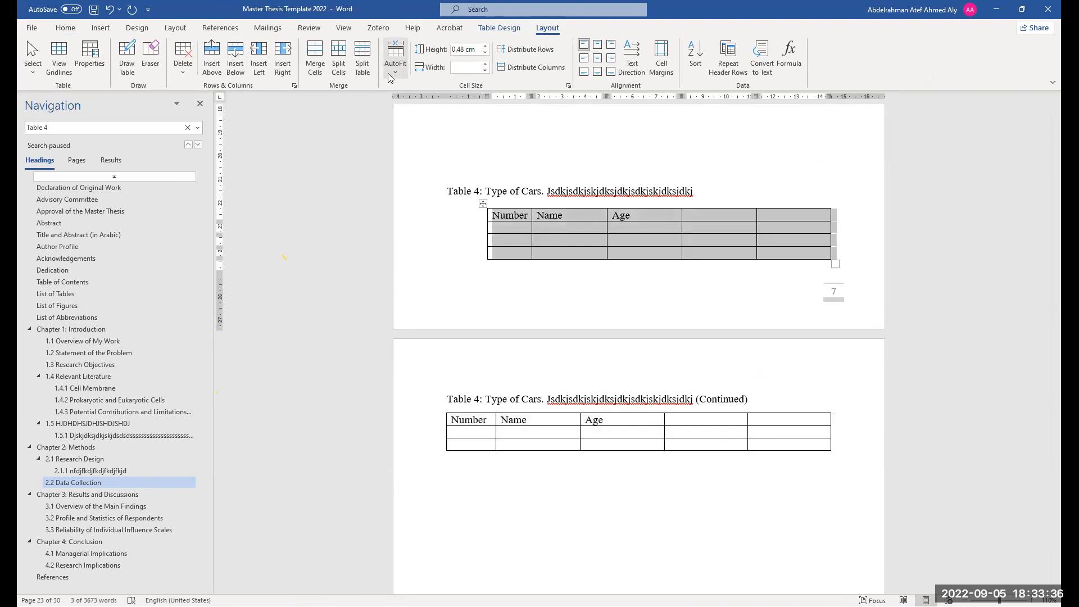
left_click(389, 74)
left_click(408, 108)
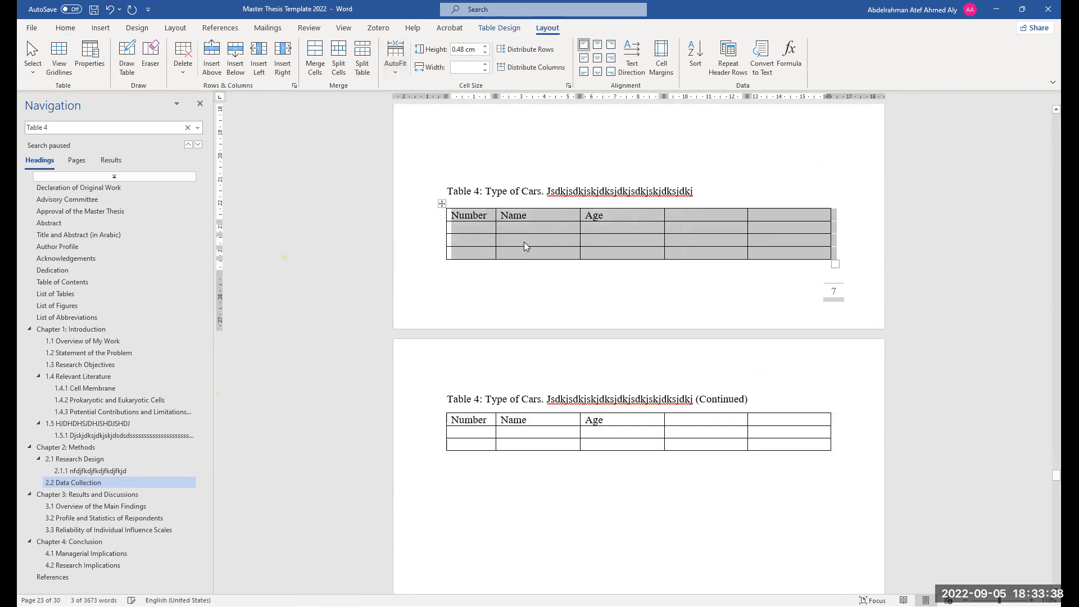
left_click(566, 255)
scroll(647, 447, "down", 1)
scroll(614, 437, "up", 1)
scroll(588, 445, "up", 2)
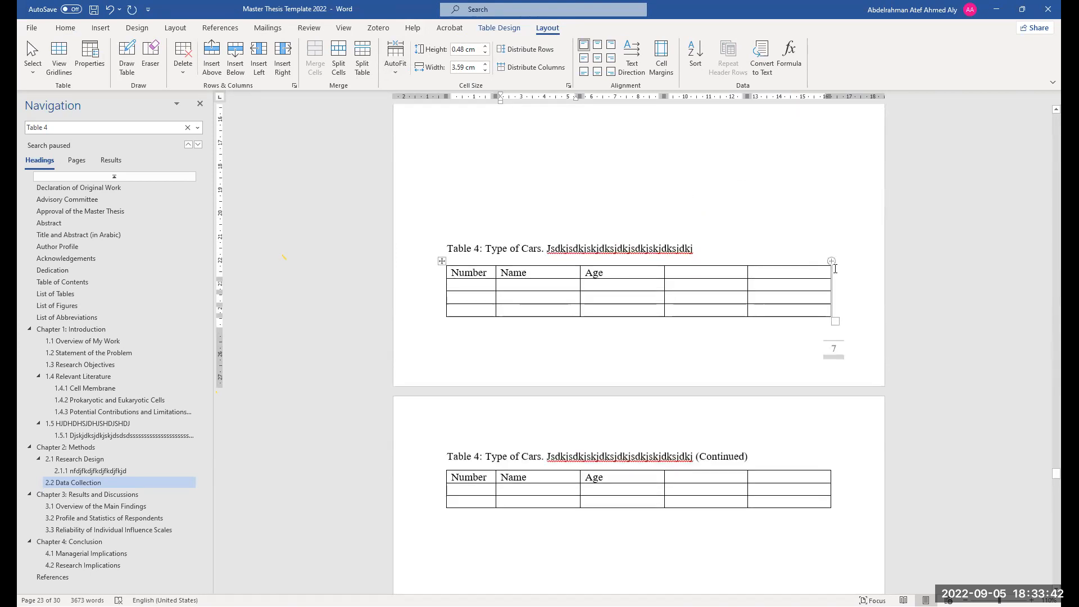
left_click(786, 272)
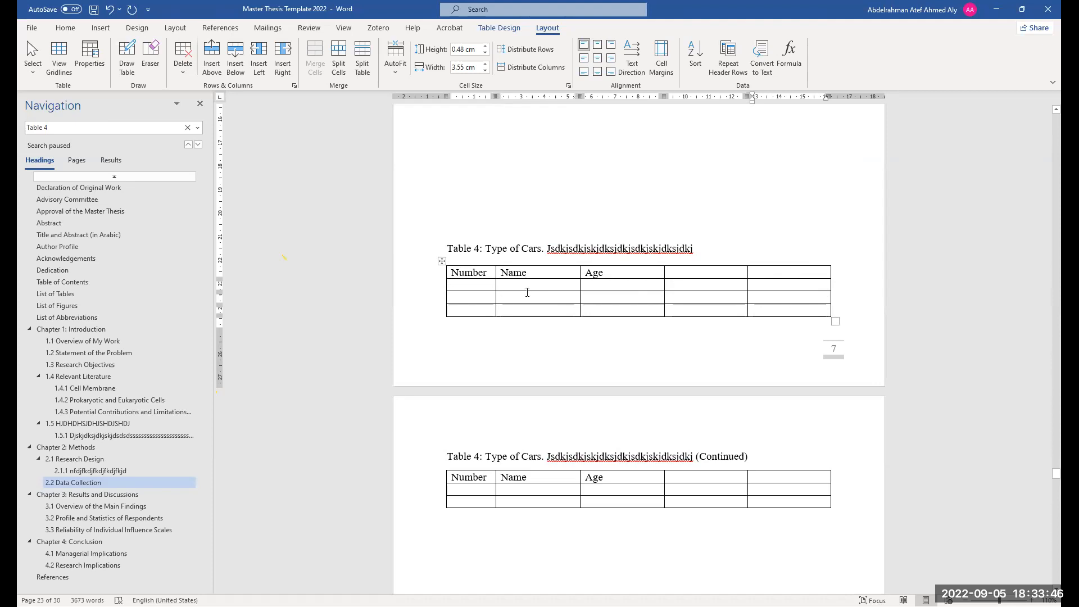
scroll(528, 293, "up", 6)
scroll(581, 315, "up", 6)
left_click(529, 388)
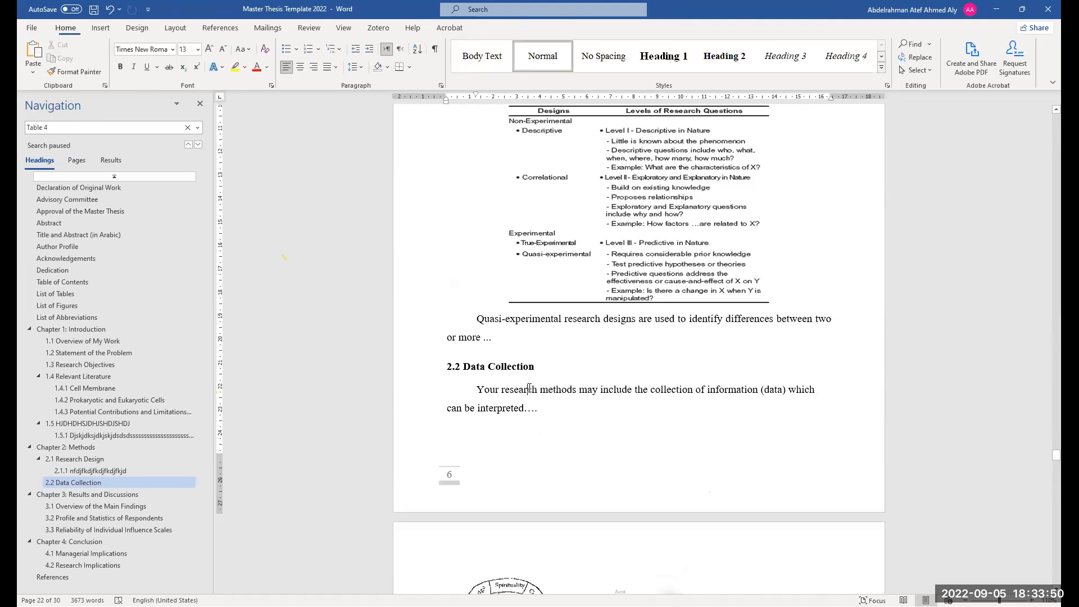
Enter a long test string in the fifth header cell of Table 4's first part on page 7
scroll(527, 410, "down", 12)
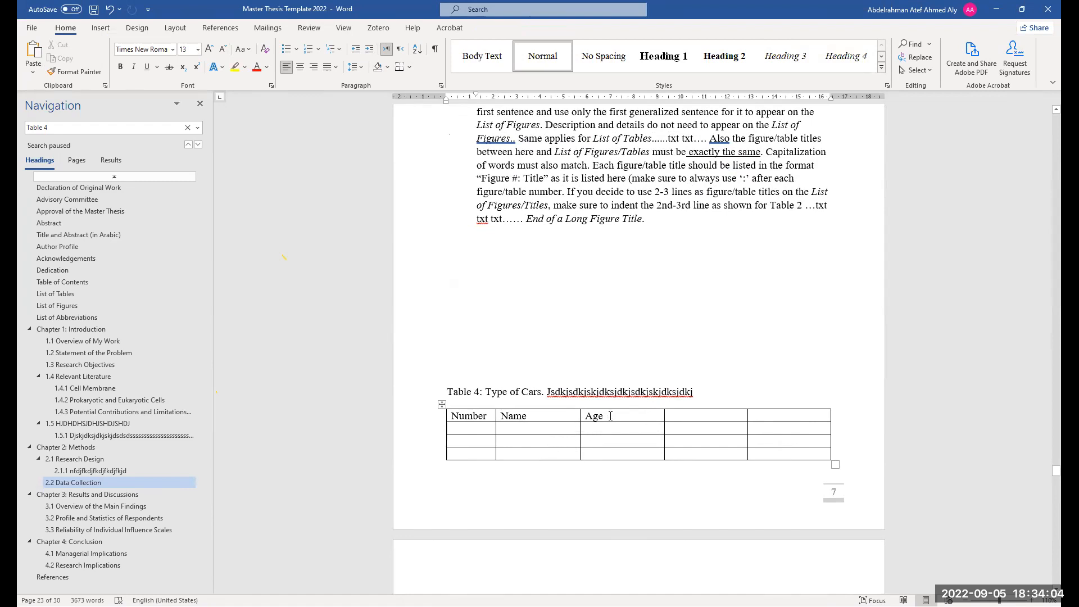
scroll(601, 419, "down", 1)
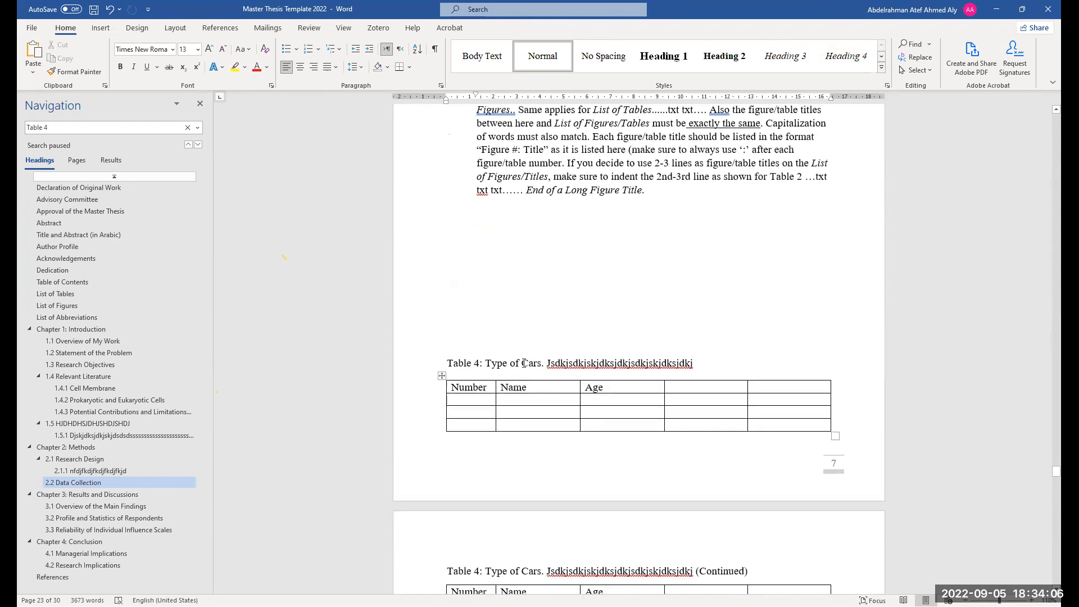
left_click_drag(524, 364, 635, 366)
left_click_drag(598, 402, 646, 365)
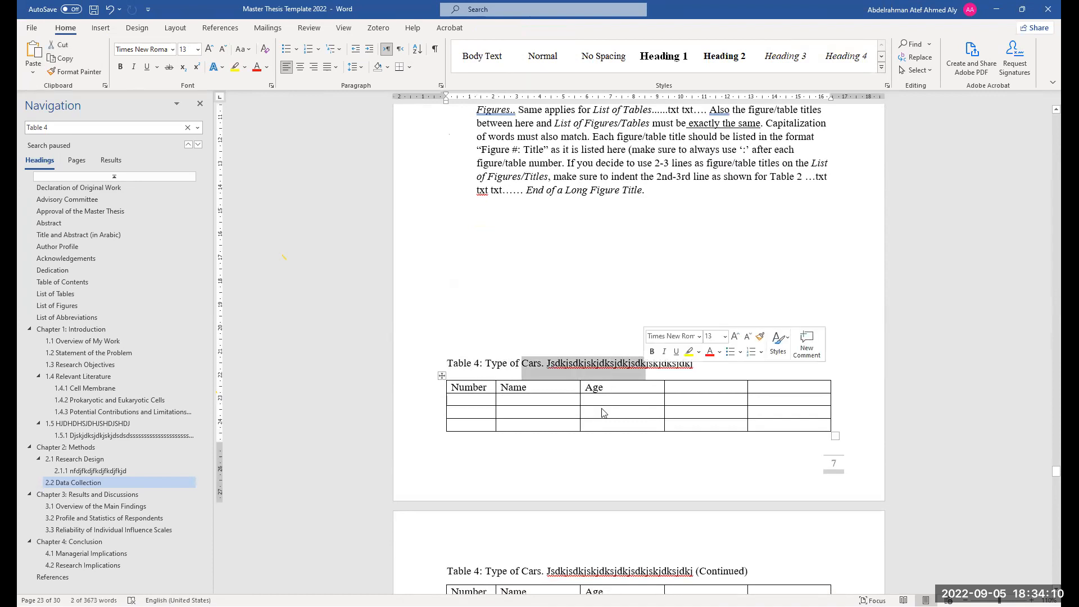
scroll(603, 413, "down", 2)
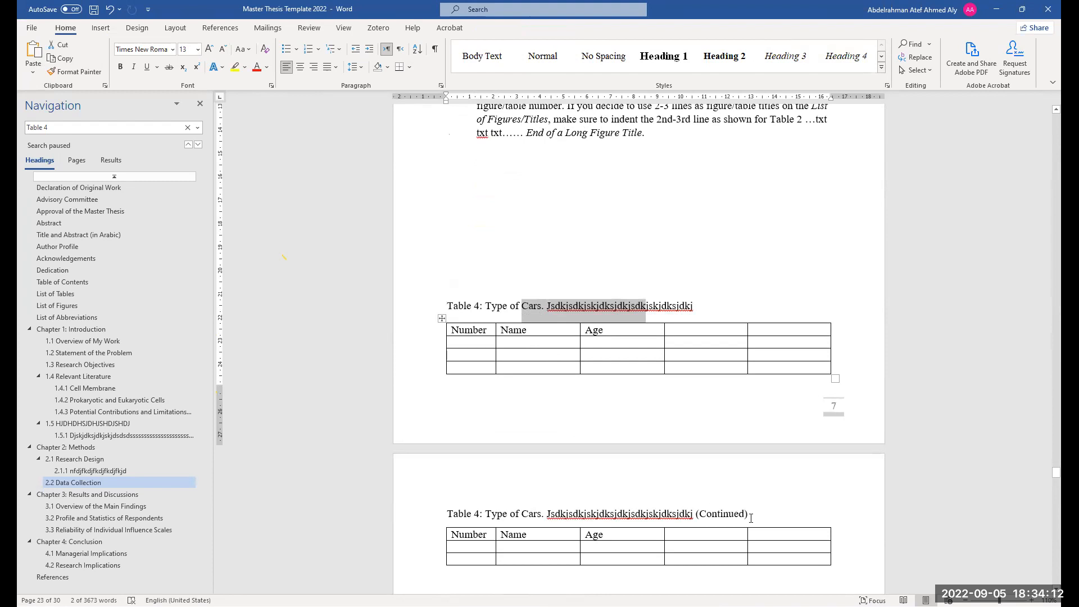
left_click(810, 329)
type("ddddddddddddd")
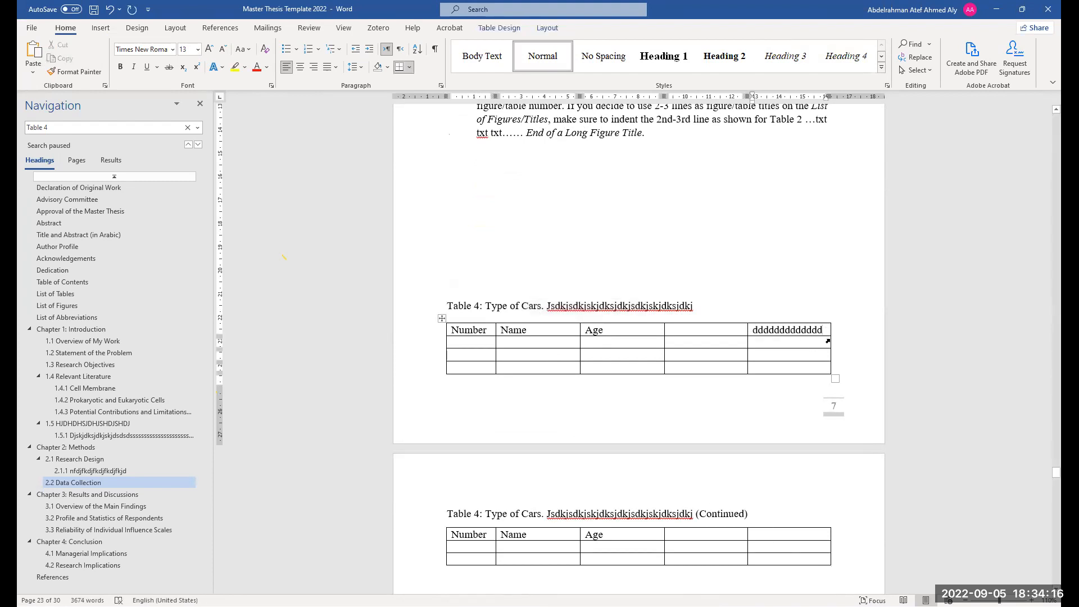
type("-")
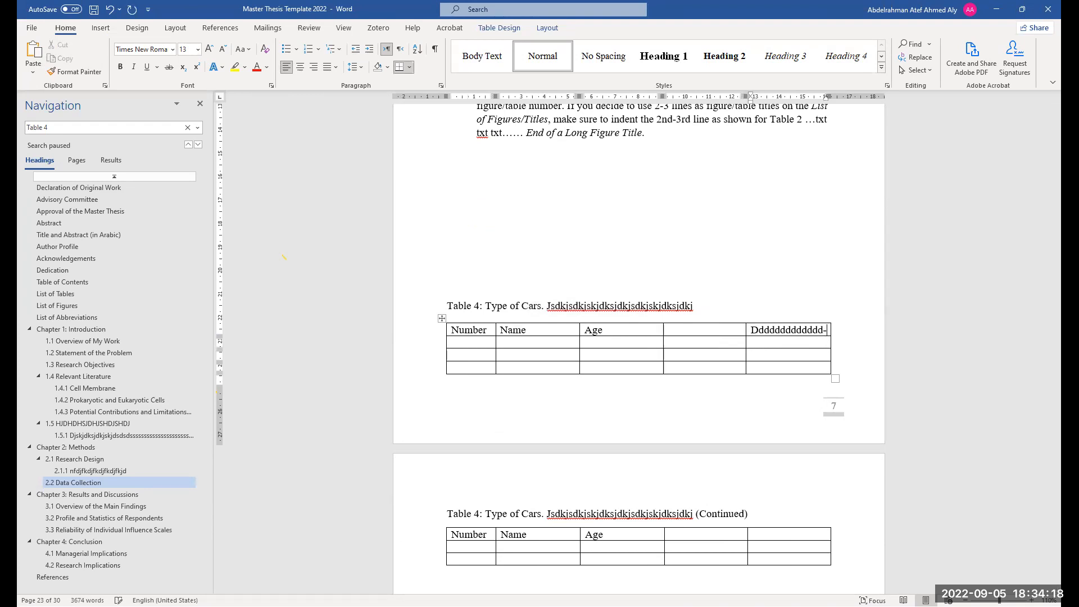
type("dddd")
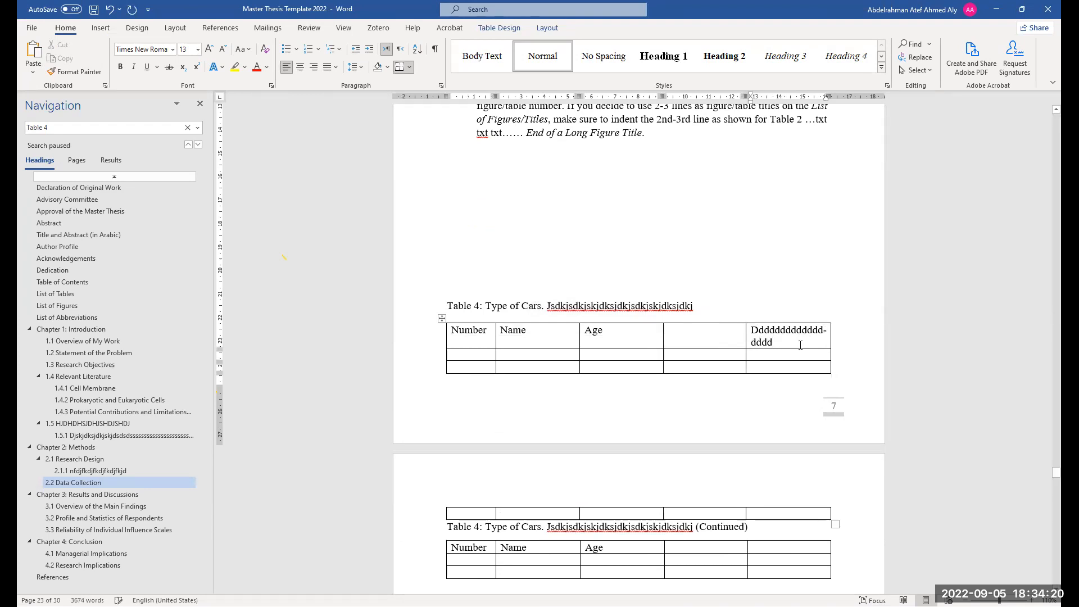
scroll(860, 344, "up", 2)
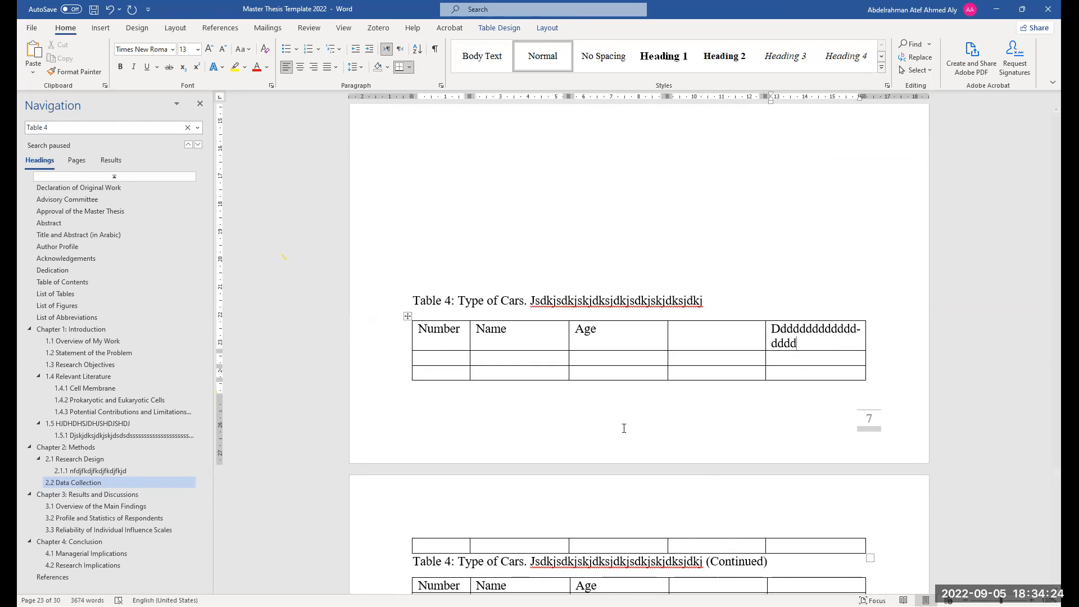
scroll(777, 356, "down", 1)
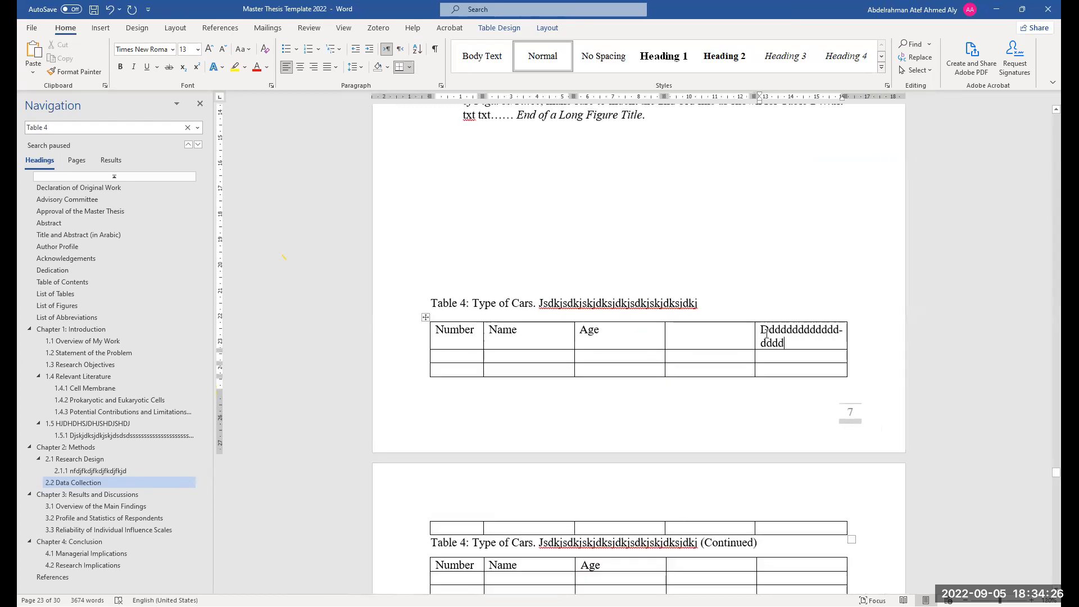
Replace the fifth header cell's text of Table 4 with "Percentage" and "%" on a second line
left_click_drag(784, 343, 761, 330)
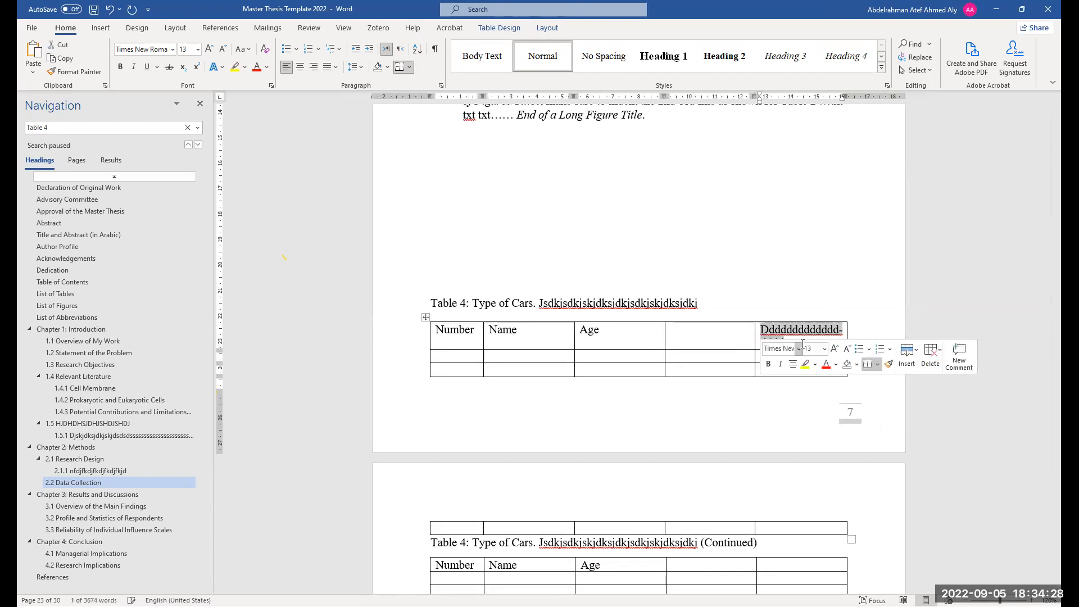
type("Percentg")
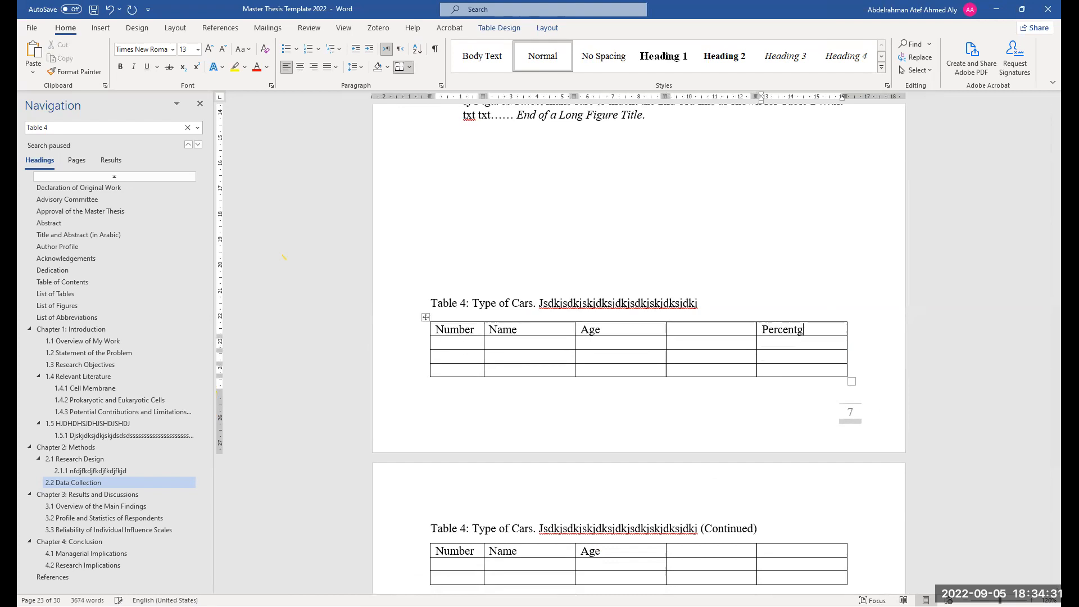
key("BackSpace")
type("age")
key("Return")
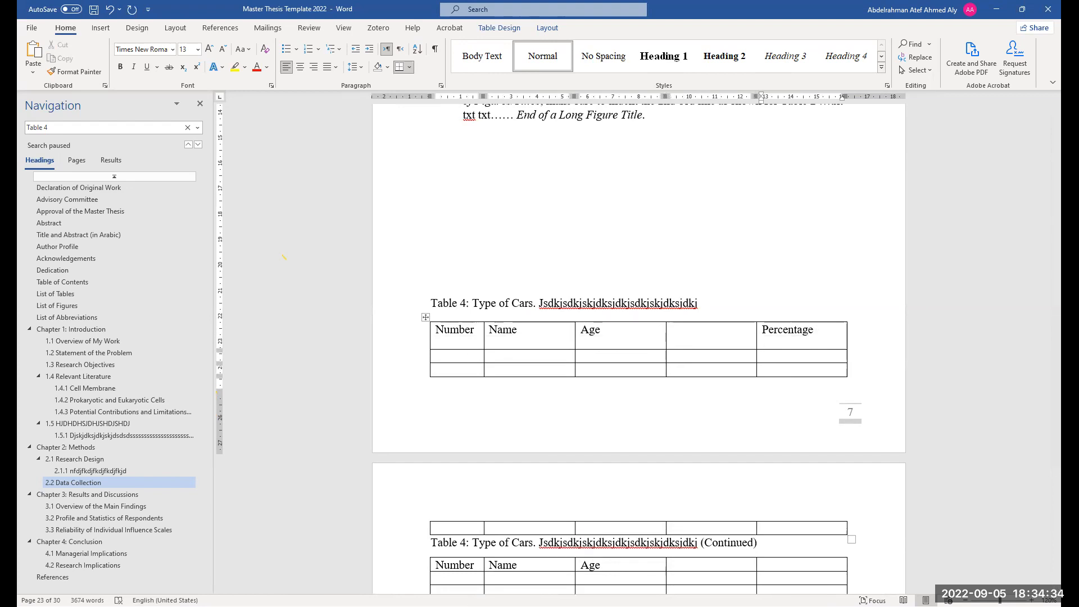
type("%")
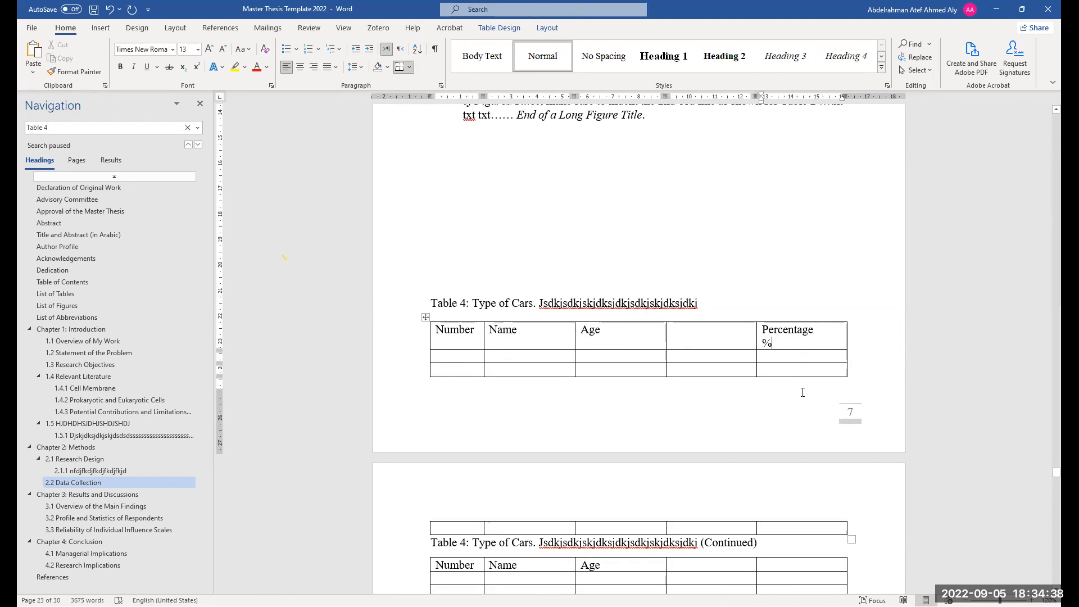
scroll(807, 432, "down", 1)
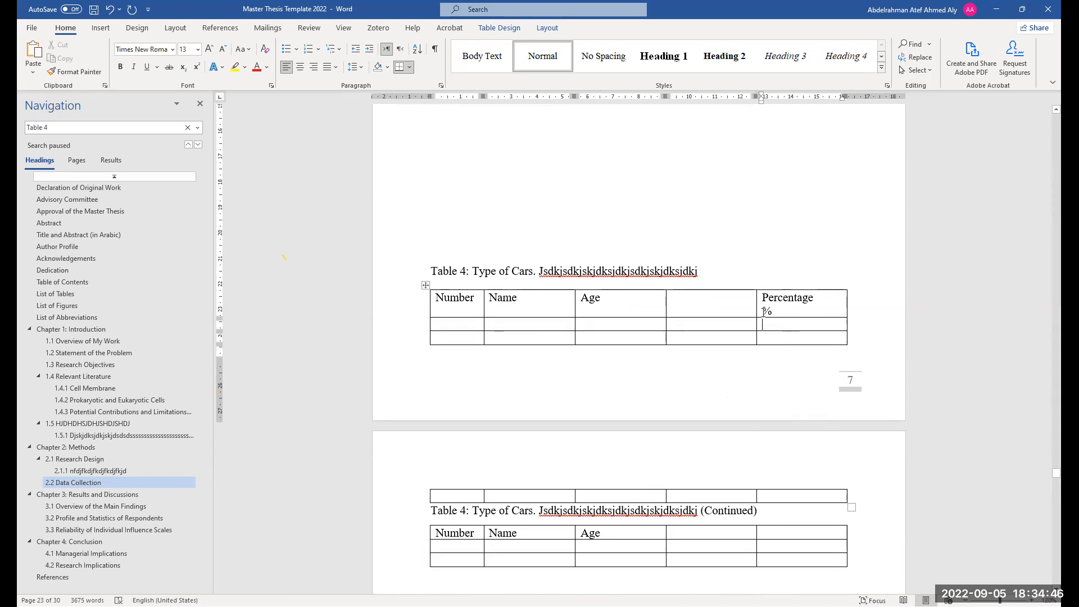
left_click_drag(778, 312, 762, 315)
scroll(759, 438, "up", 3)
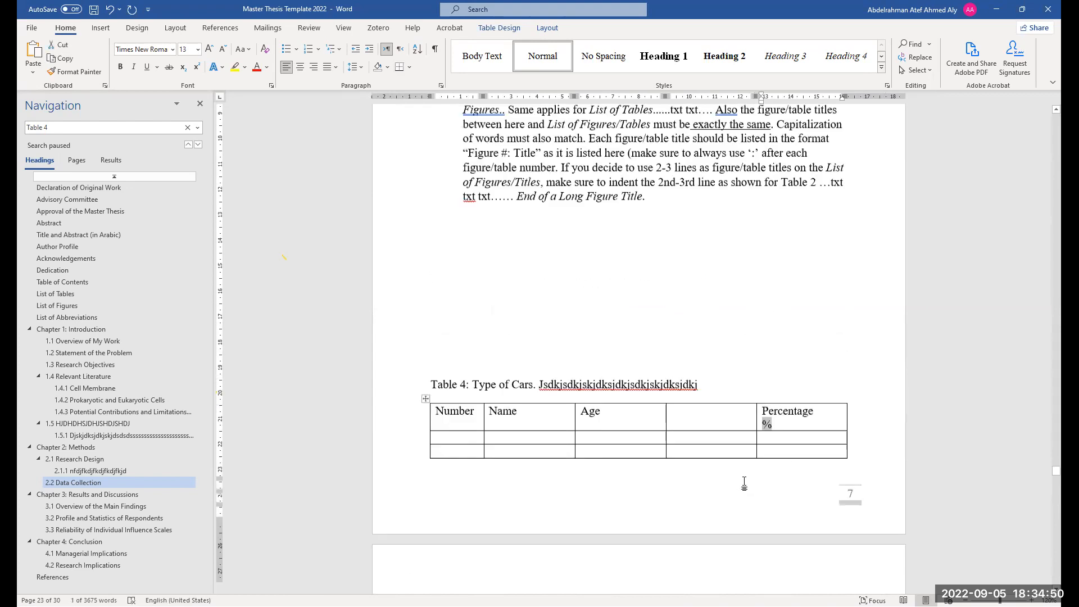
Enlarge picture (b) of Figure 3 by resizing it from its corner handle
scroll(644, 482, "up", 3)
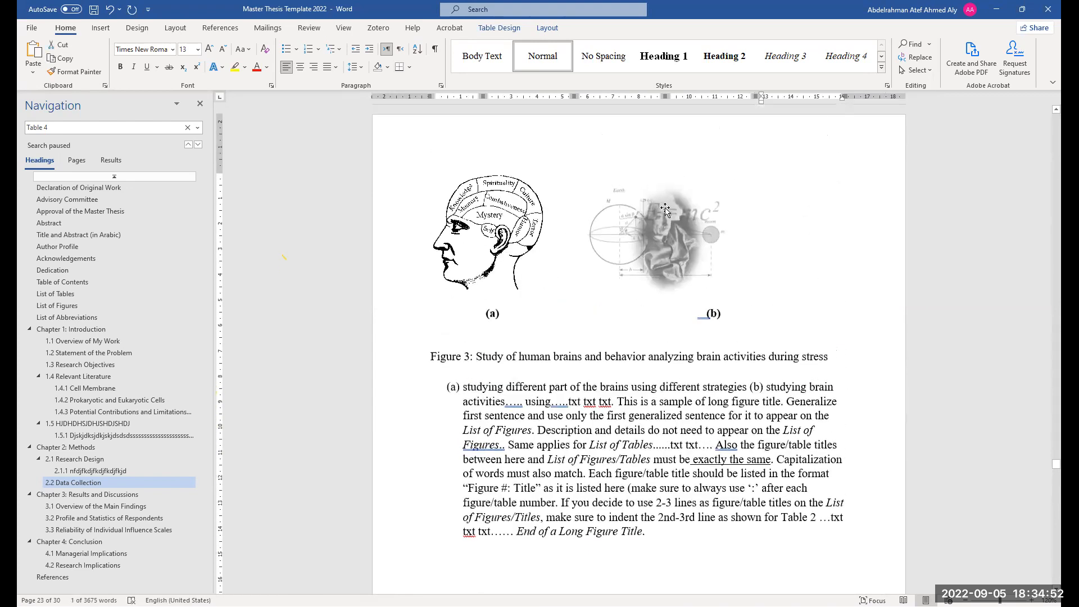
left_click(712, 204)
left_click_drag(799, 184, 872, 178)
left_click_drag(369, 538, 306, 562)
left_click_drag(174, 586, 528, 281)
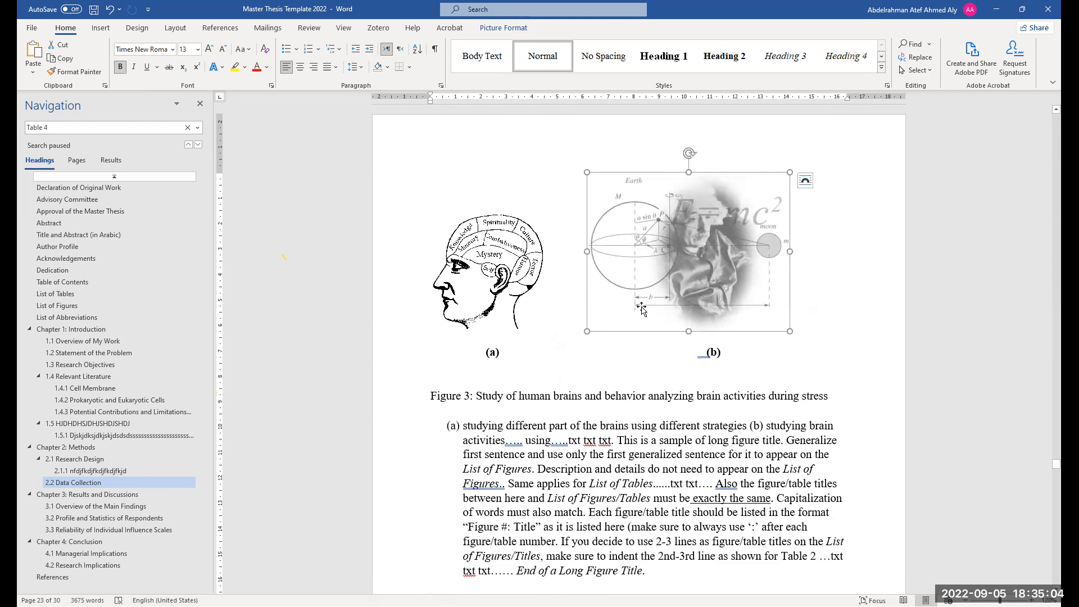
scroll(646, 332, "up", 3)
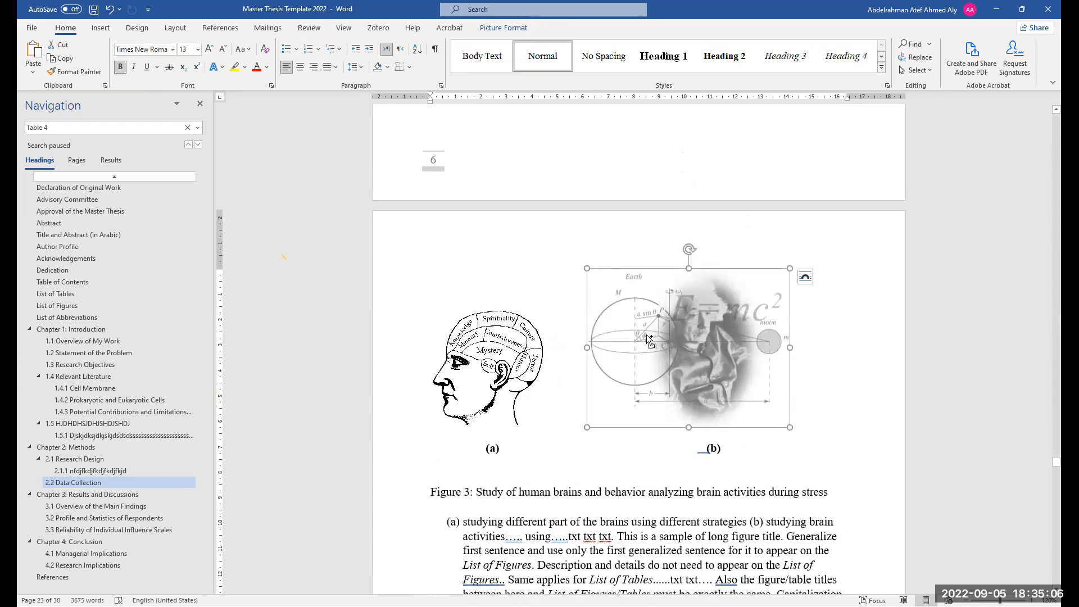
key("ctrl")
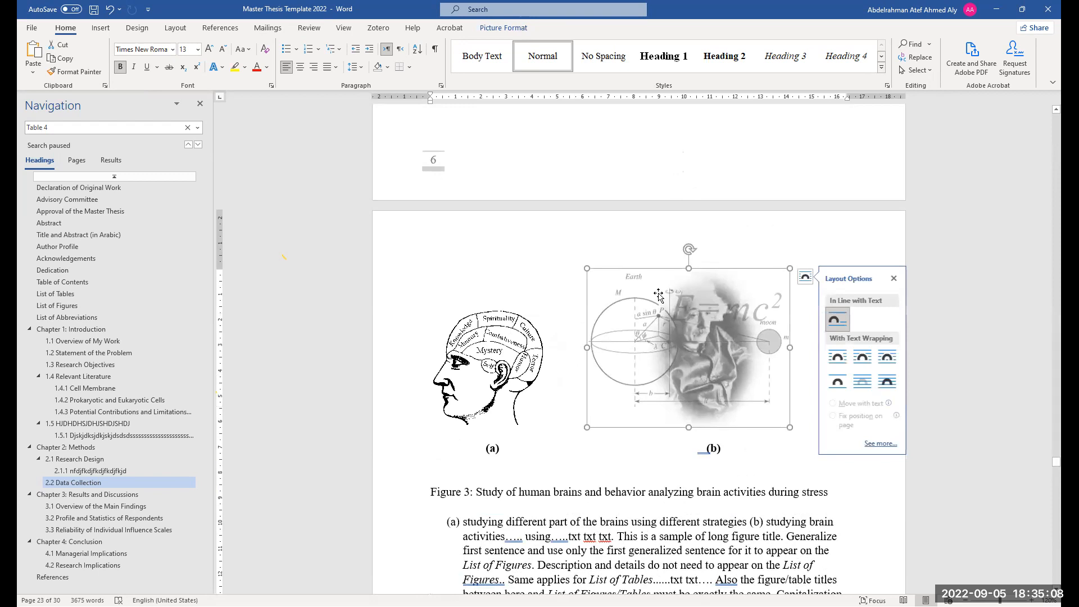
scroll(702, 468, "down", 2, "ctrl")
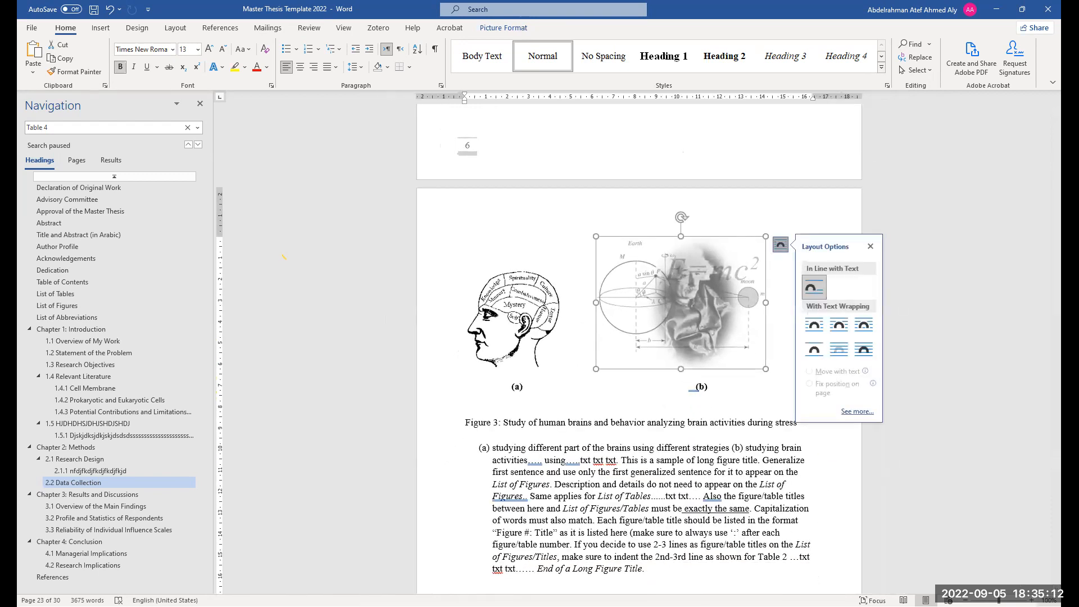
left_click(689, 393)
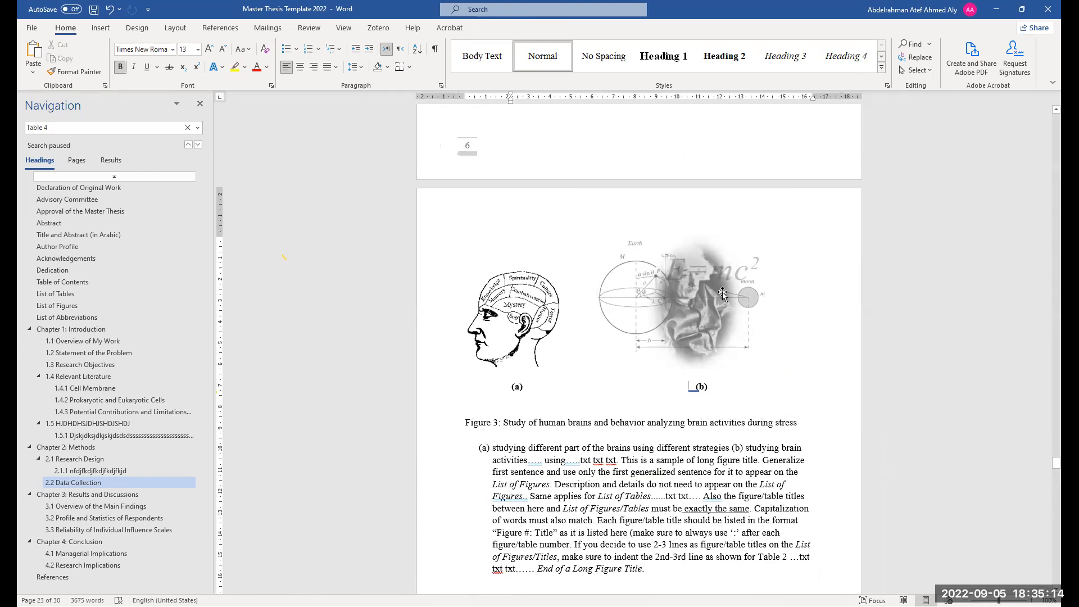
scroll(630, 363, "down", 1)
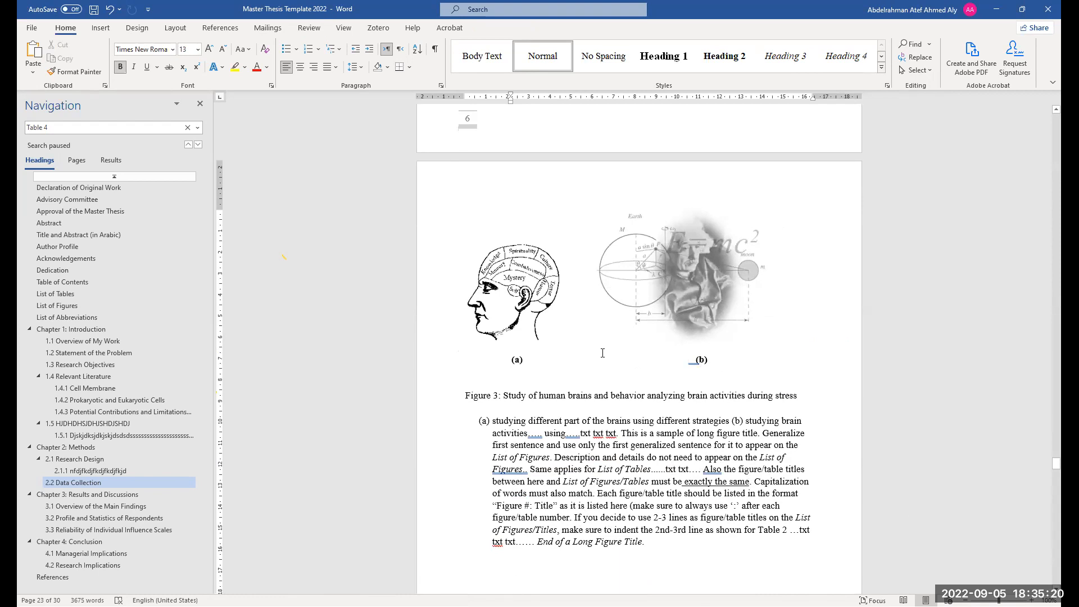
left_click(691, 298)
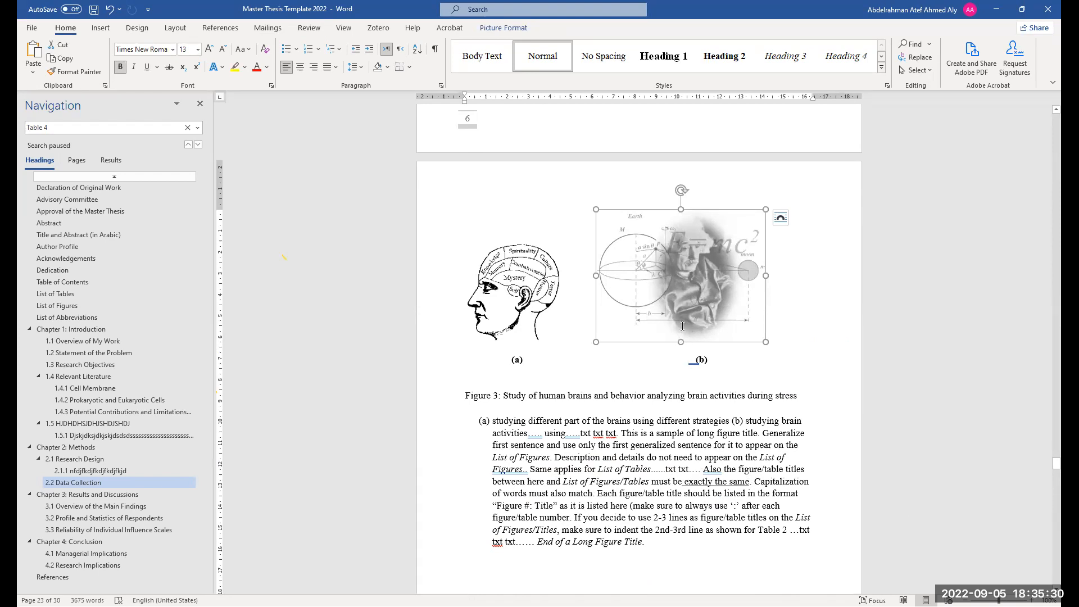
scroll(682, 326, "down", 4)
scroll(683, 224, "up", 3)
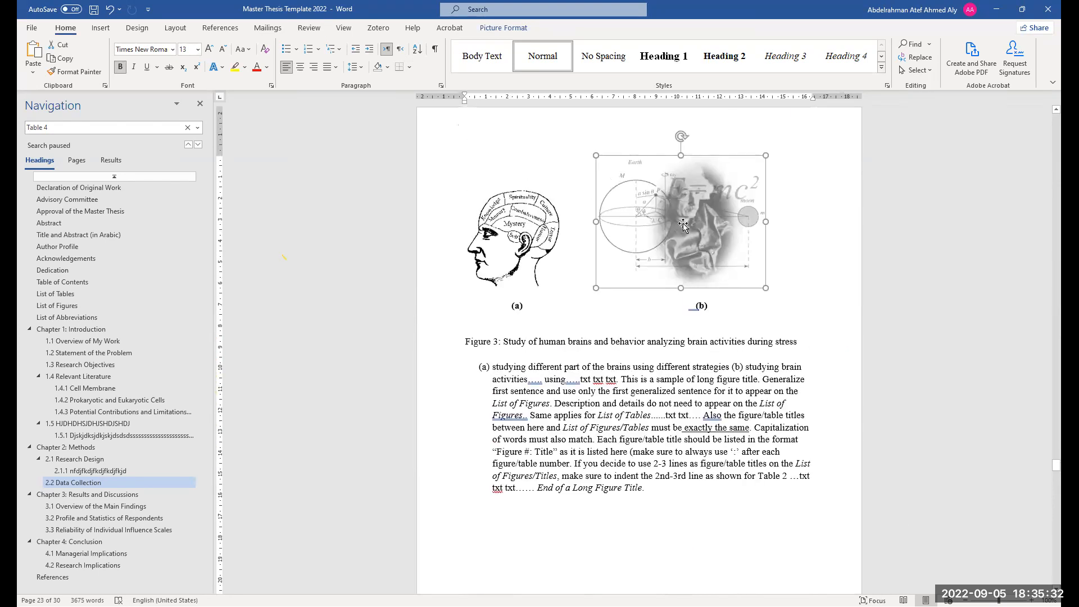
right_click(682, 224)
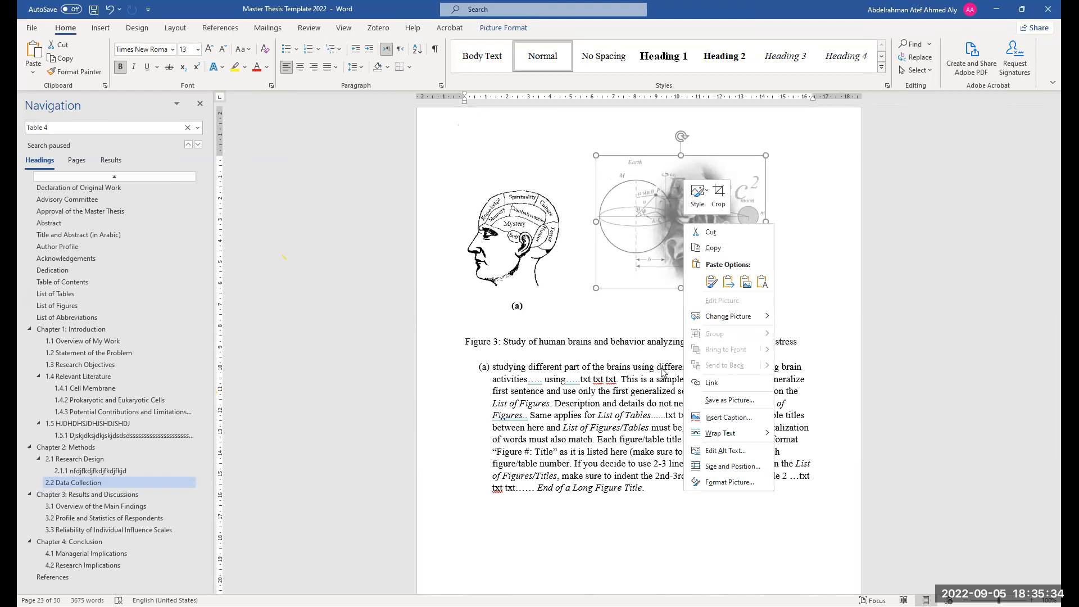
scroll(660, 388, "down", 1)
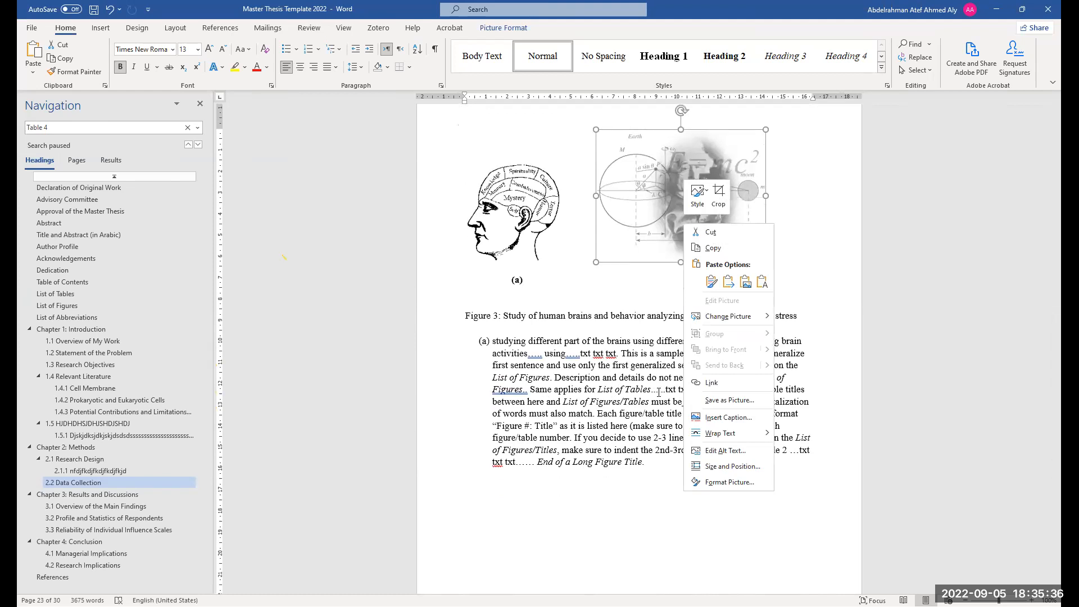
scroll(659, 393, "down", 5)
Insert three blank paragraphs above the Table 4 caption on page 7
left_click(619, 276)
key("Return")
key("Return")
key("Return")
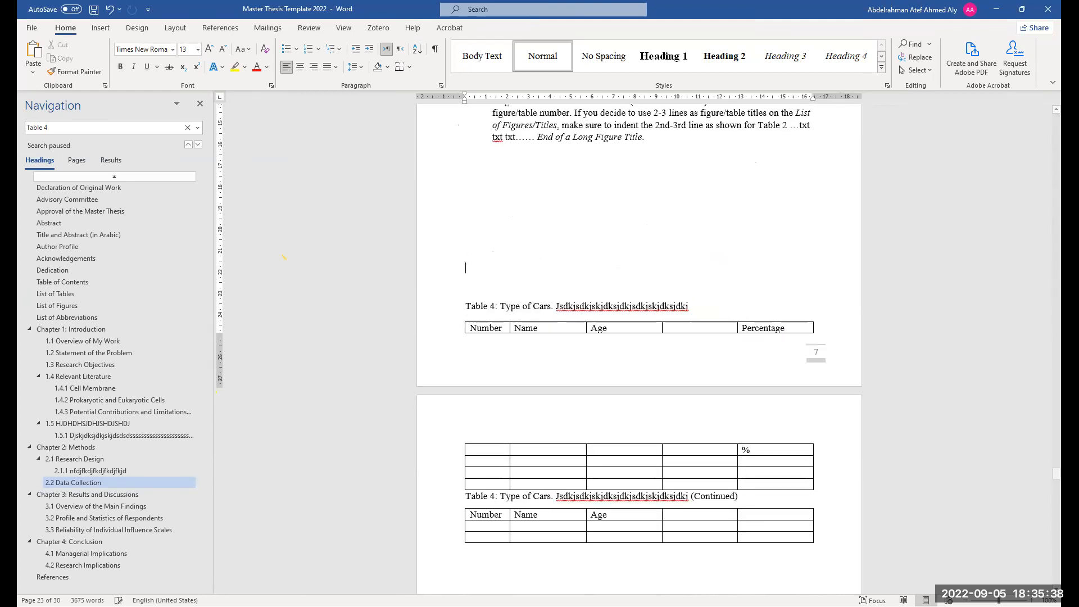
Replace the ellipsis after "implications of the study" in section 1.4.3 with the citation "(Table 2)"
scroll(655, 378, "up", 3)
scroll(655, 378, "up", 5)
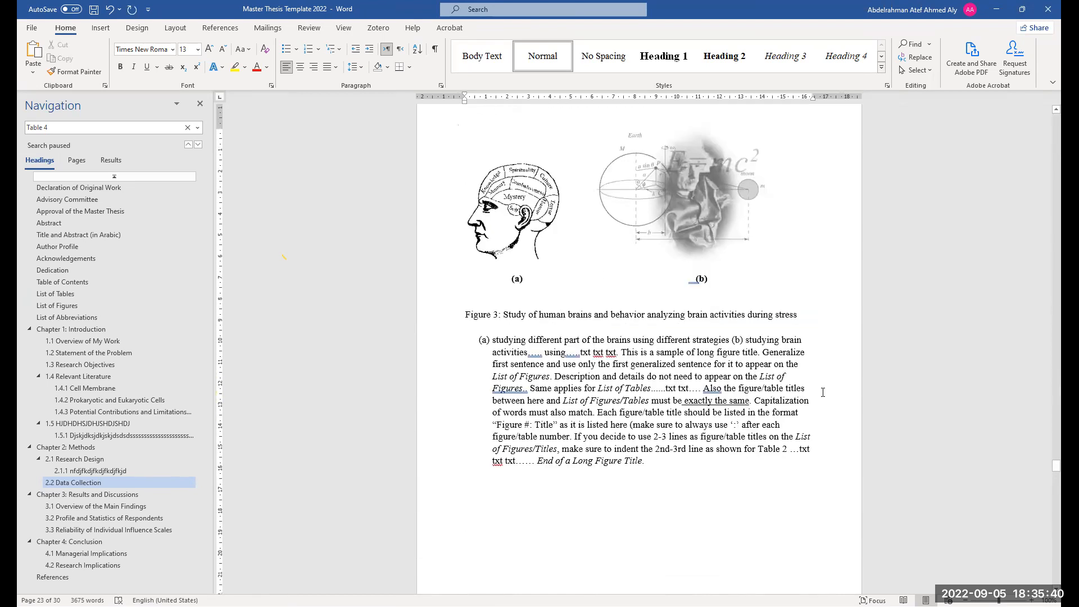
scroll(653, 506, "up", 2)
scroll(653, 519, "up", 6)
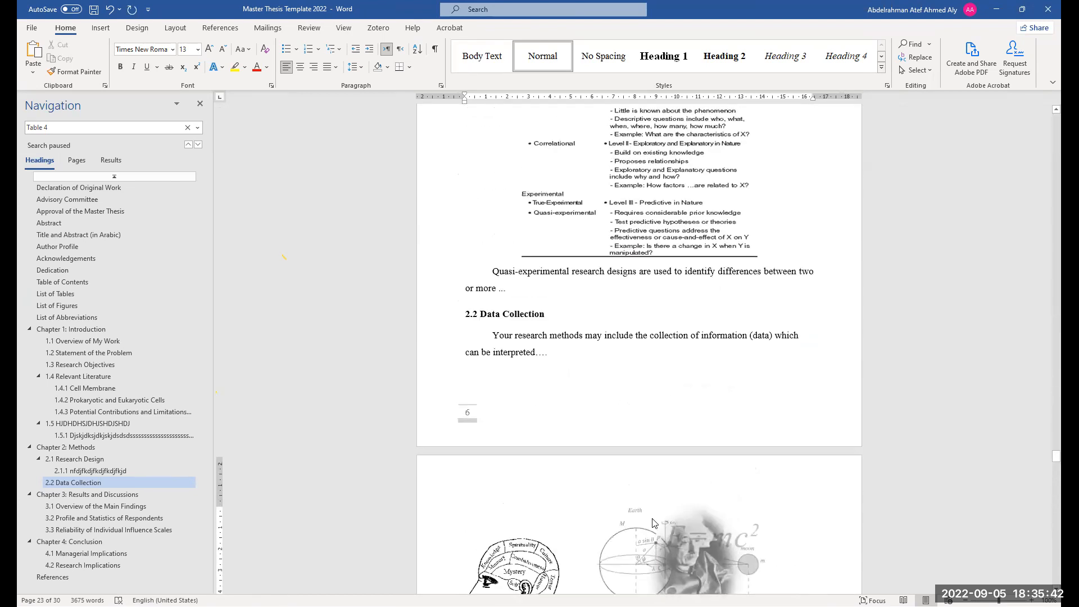
scroll(616, 439, "up", 2)
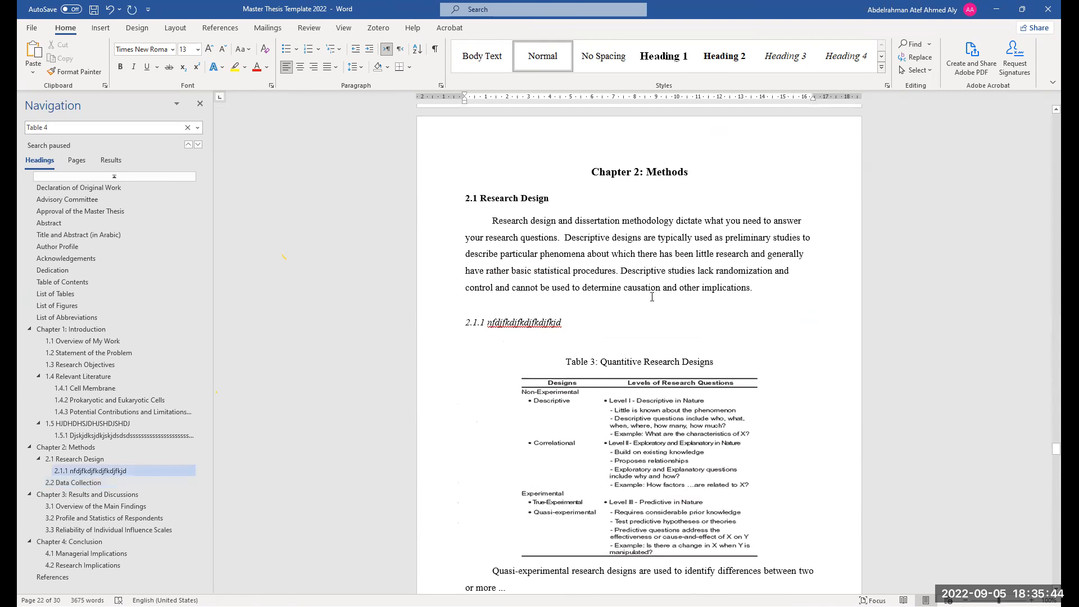
scroll(637, 405, "up", 12)
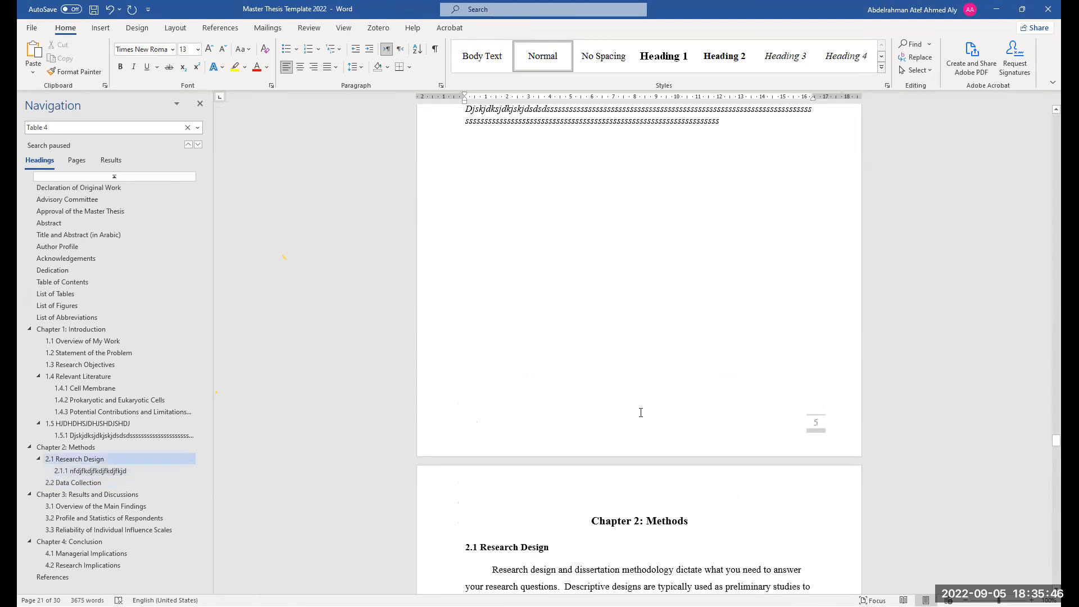
scroll(642, 413, "up", 6)
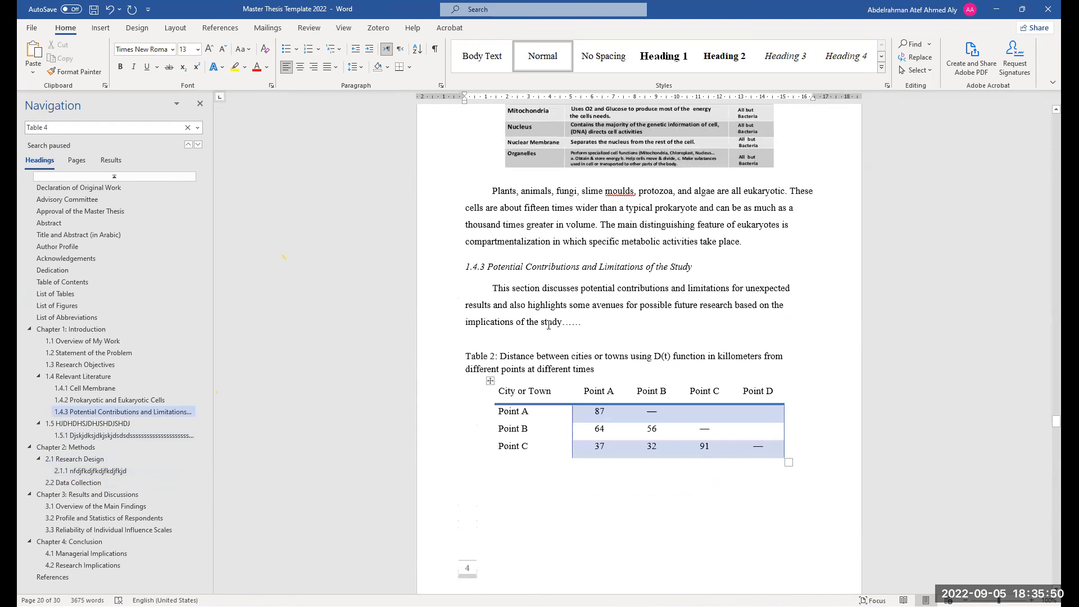
left_click(544, 311)
key("BackSpace")
key("BackSpace")
key("BackSpace")
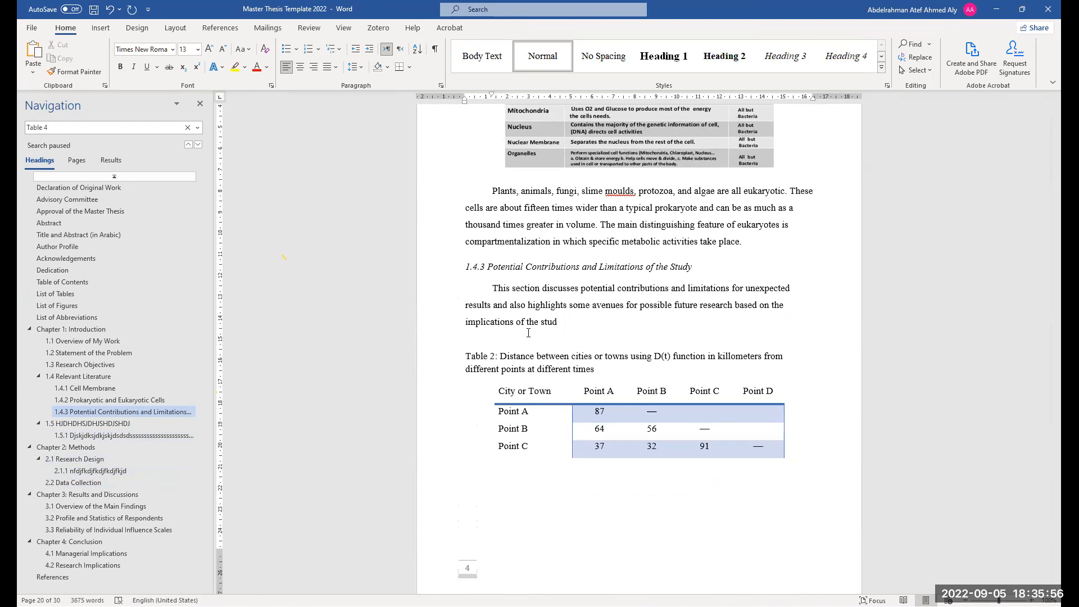
type("y (Tabk")
type(" 2")
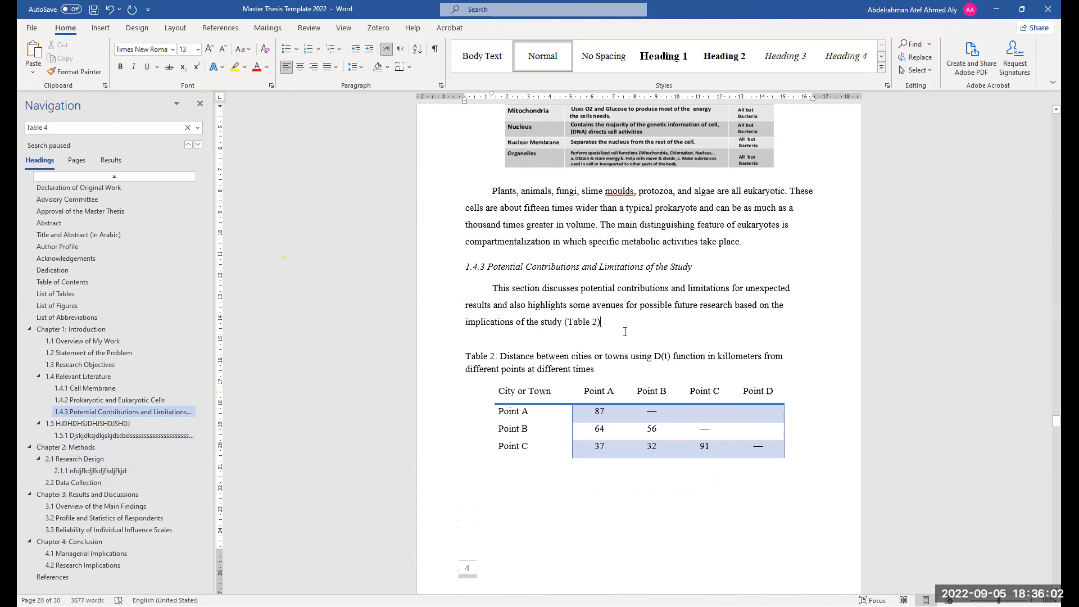
scroll(633, 374, "up", 3)
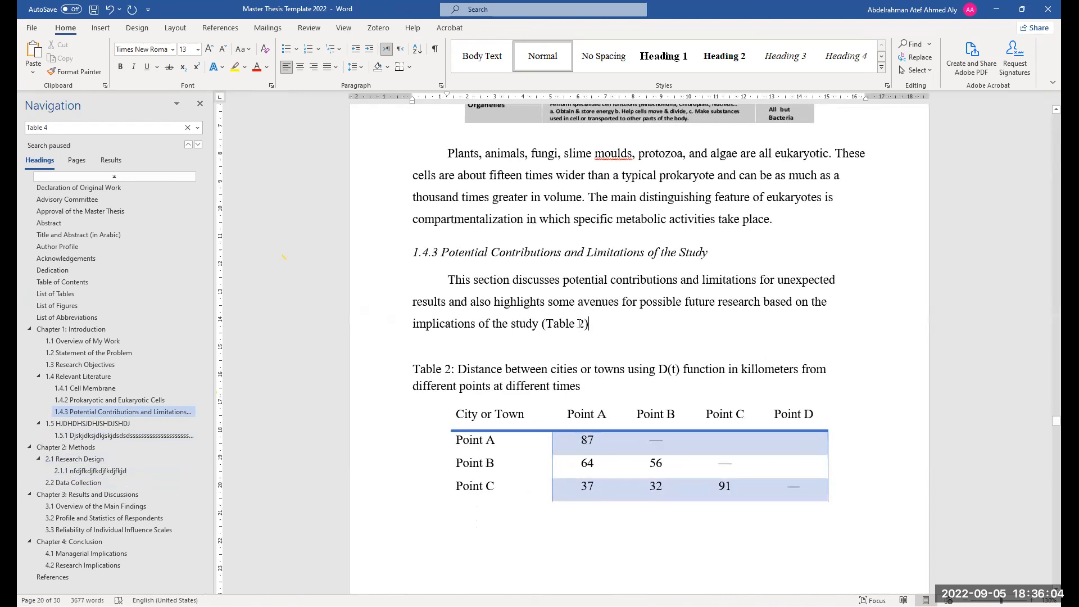
Search the document for "Table 2" and jump to its first two occurrences
scroll(563, 296, "up", 4)
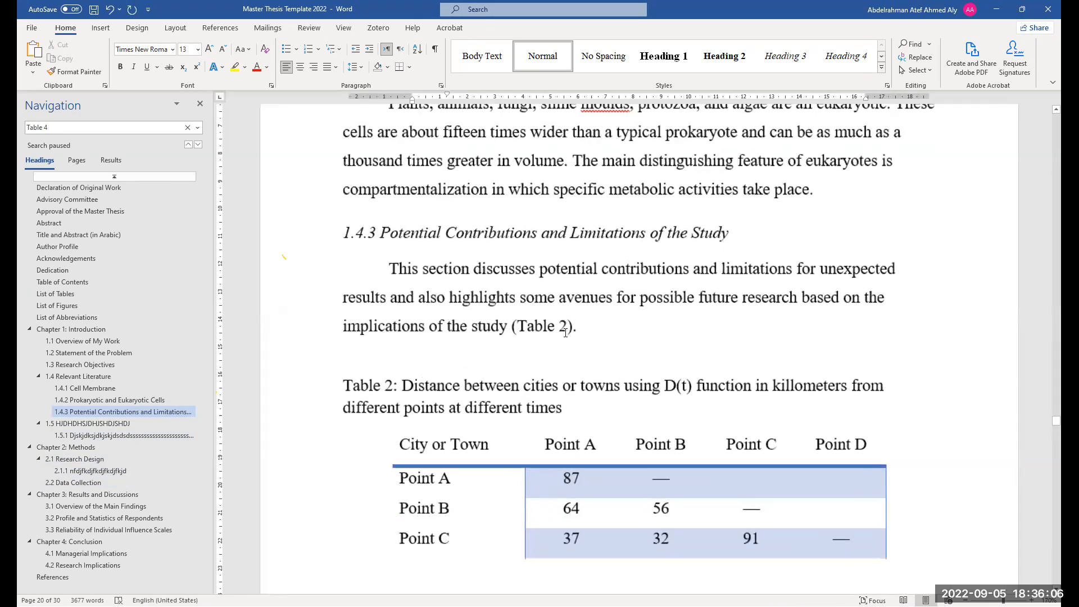
left_click_drag(569, 334, 520, 335)
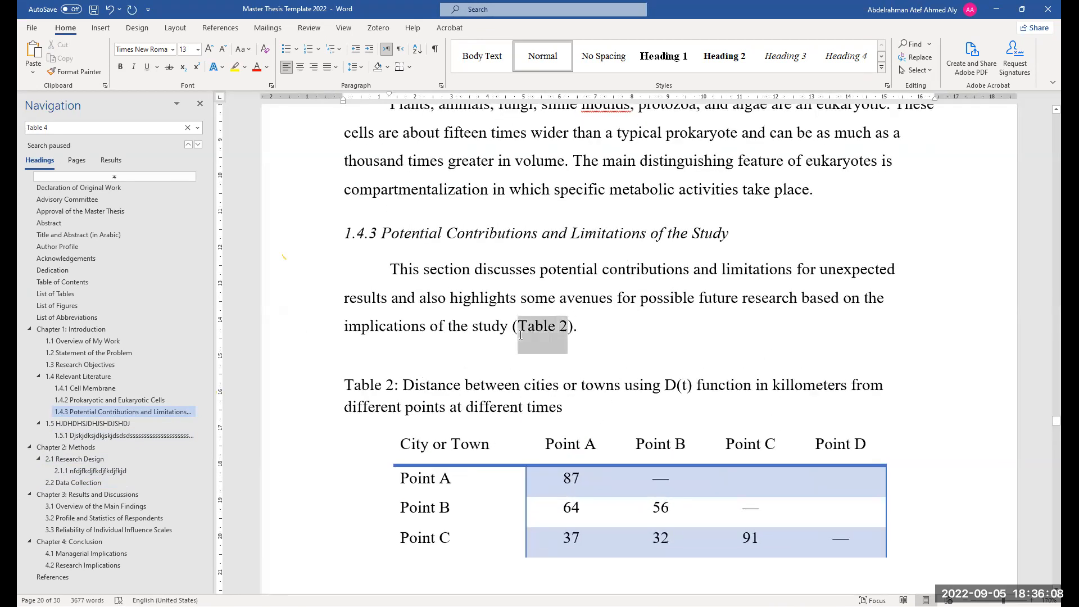
key("ctrl+f")
left_click(110, 160)
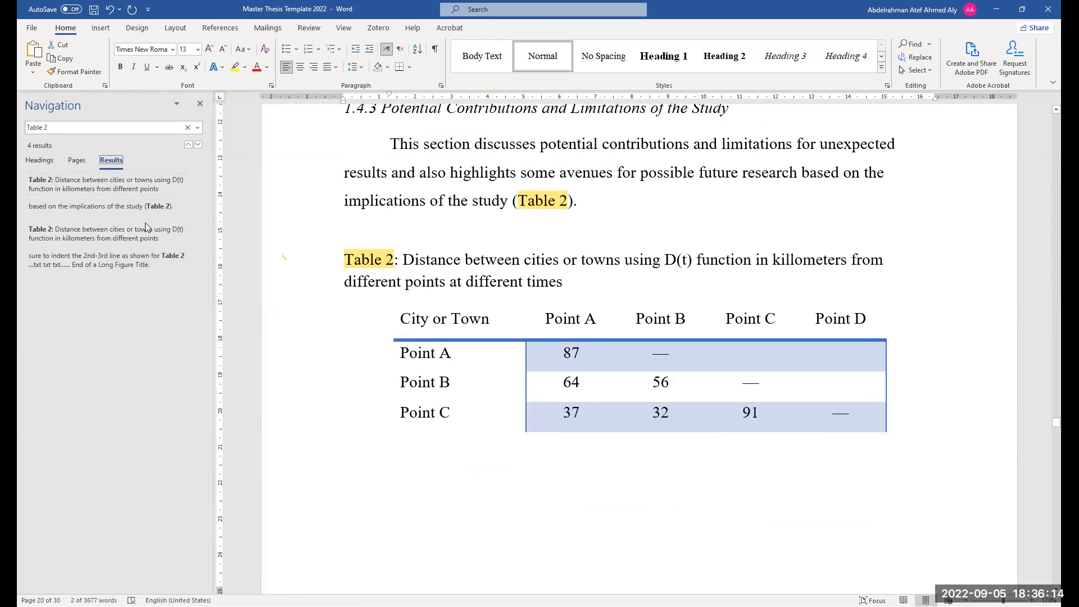
left_click(147, 192)
left_click(147, 192)
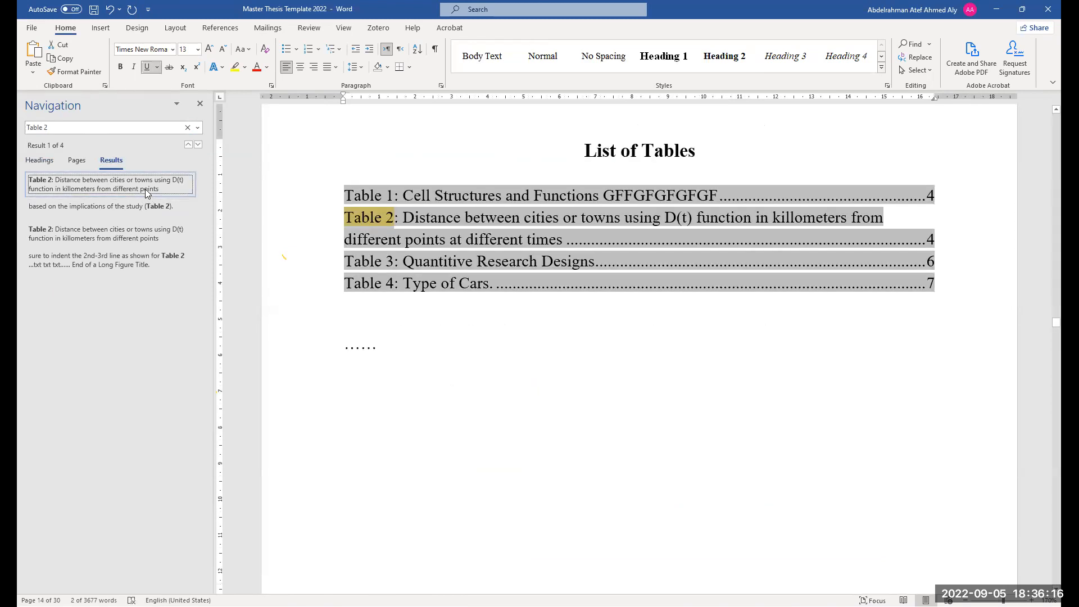
left_click(149, 207)
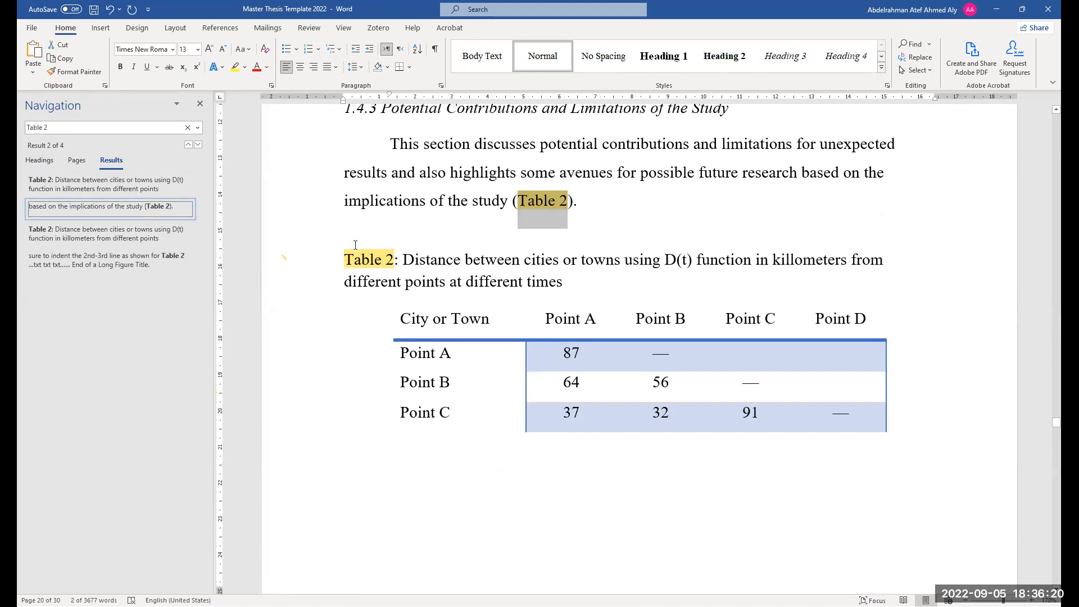
Scroll through the remaining chapters down to the References list to review the content
scroll(490, 353, "down", 3, "ctrl")
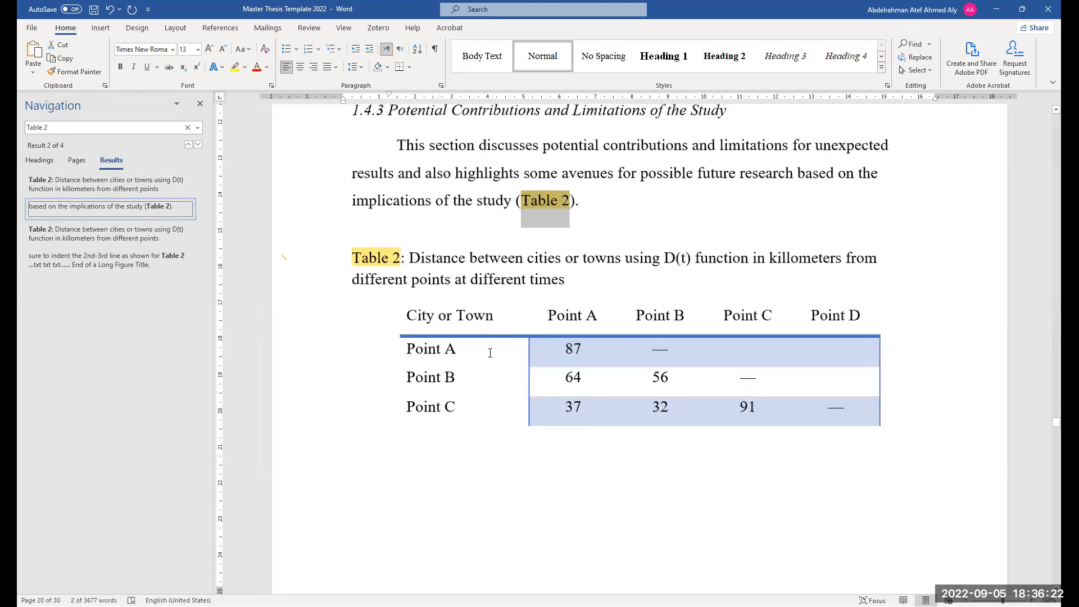
scroll(490, 353, "down", 3, "ctrl")
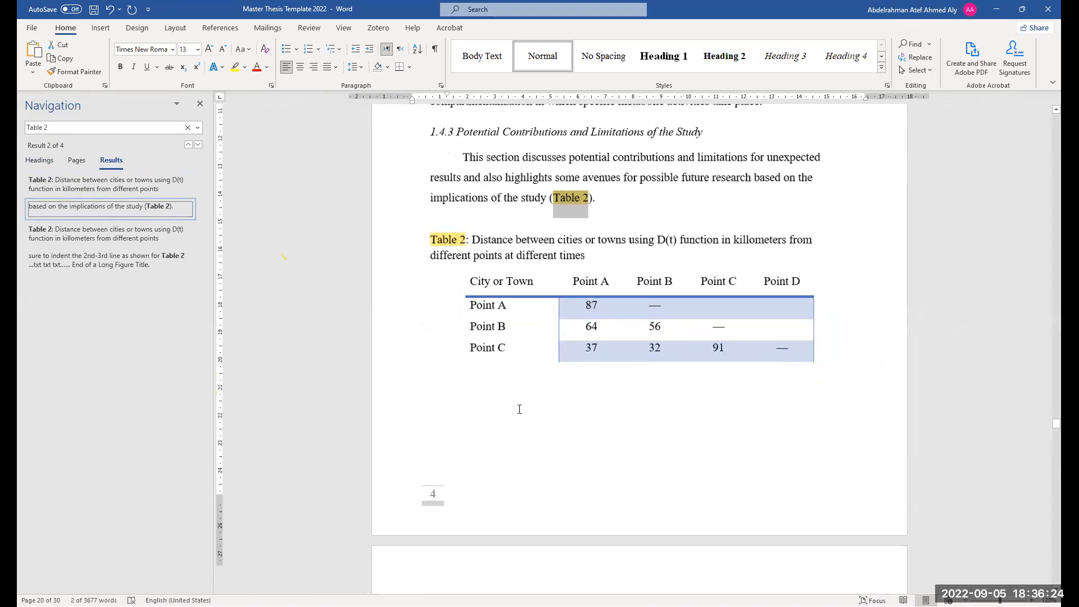
scroll(580, 398, "down", 10)
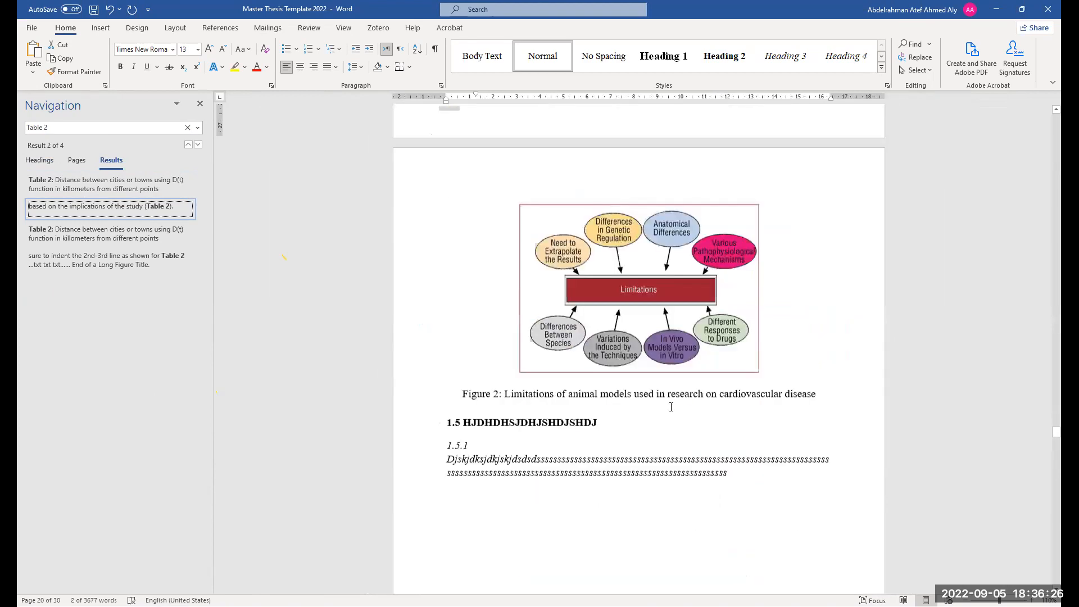
scroll(597, 427, "down", 1)
scroll(595, 449, "down", 7)
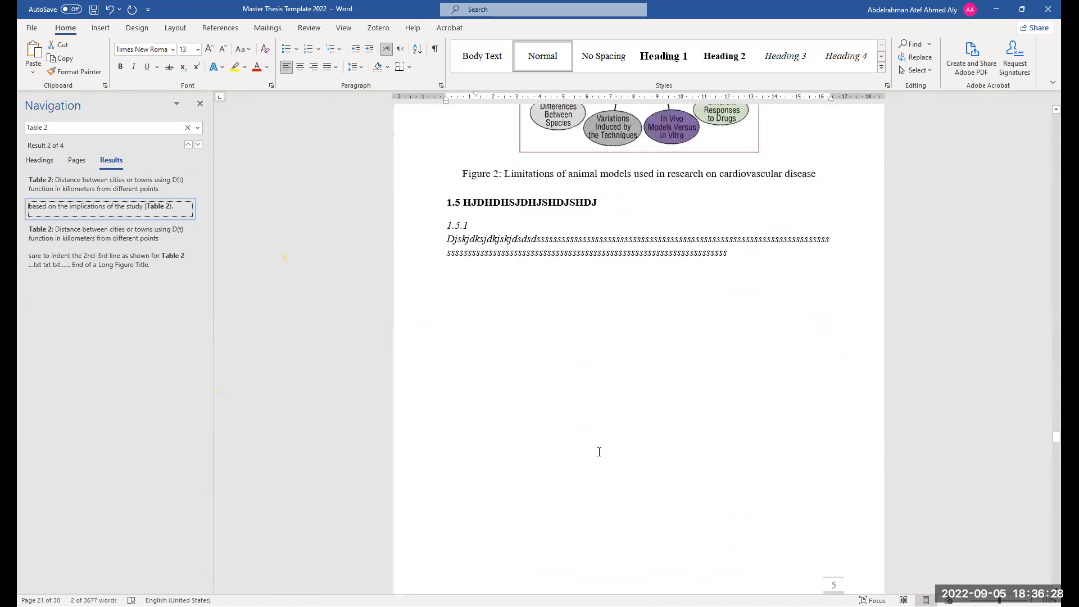
scroll(600, 451, "down", 2)
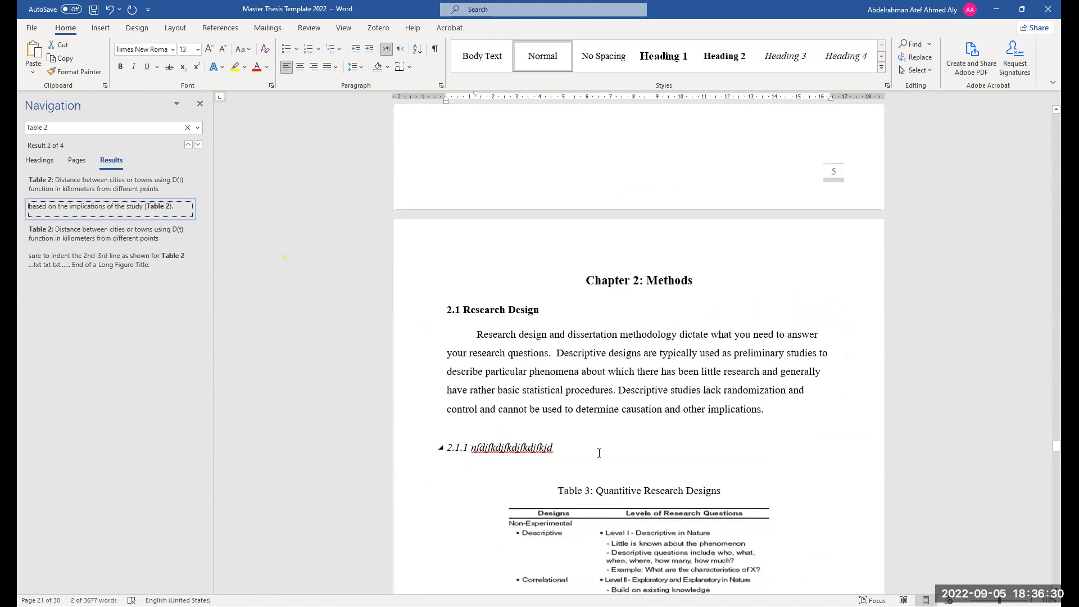
left_click(511, 280)
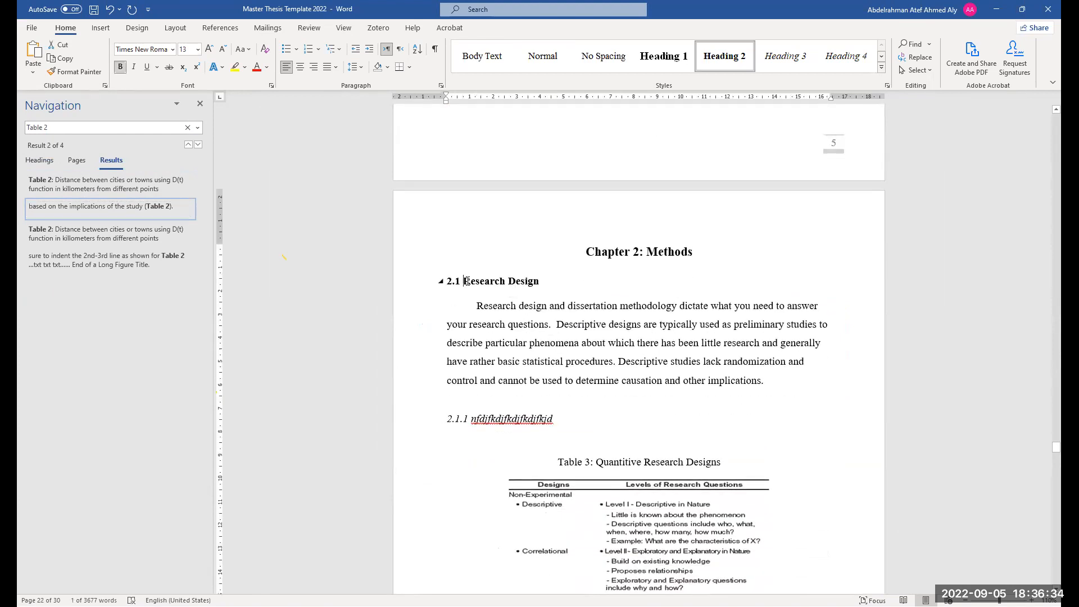
scroll(563, 355, "down", 8)
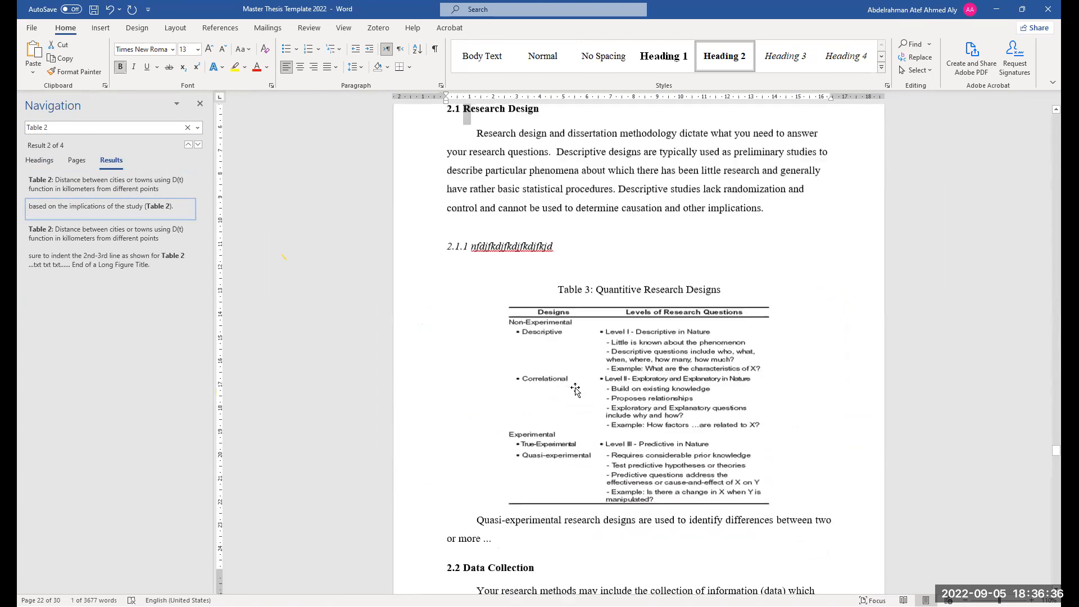
scroll(569, 396, "down", 12)
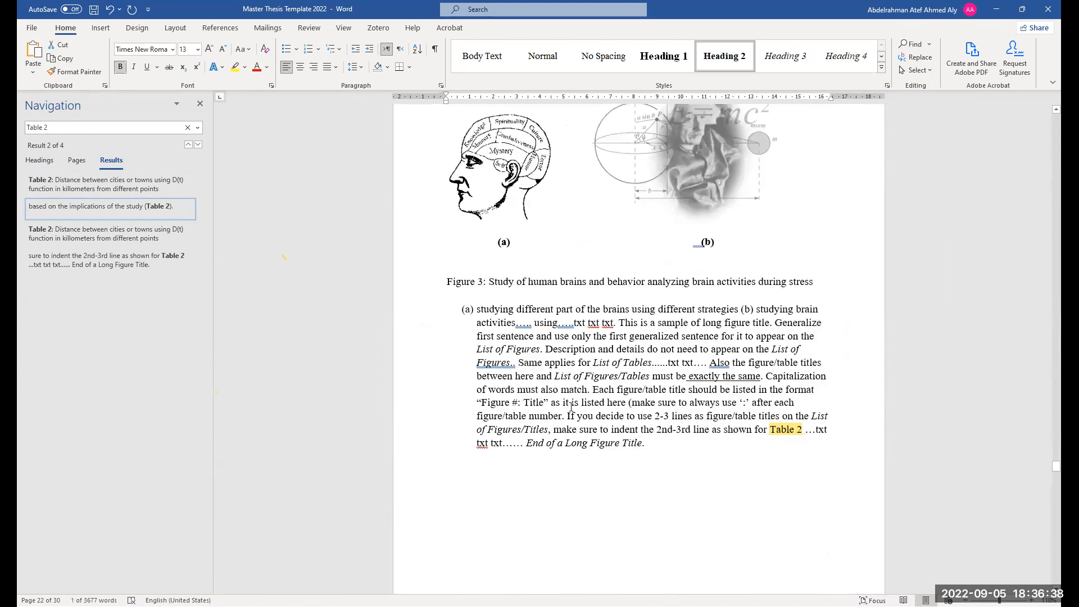
scroll(572, 407, "down", 3, "ctrl")
scroll(572, 407, "down", 8)
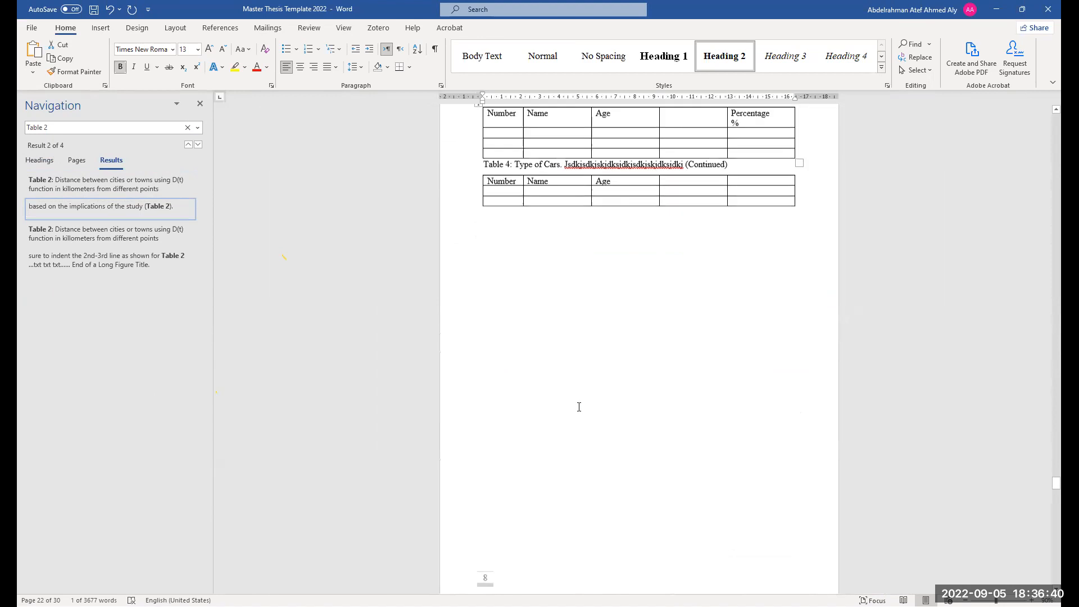
scroll(595, 403, "up", 1, "ctrl")
scroll(603, 395, "down", 18)
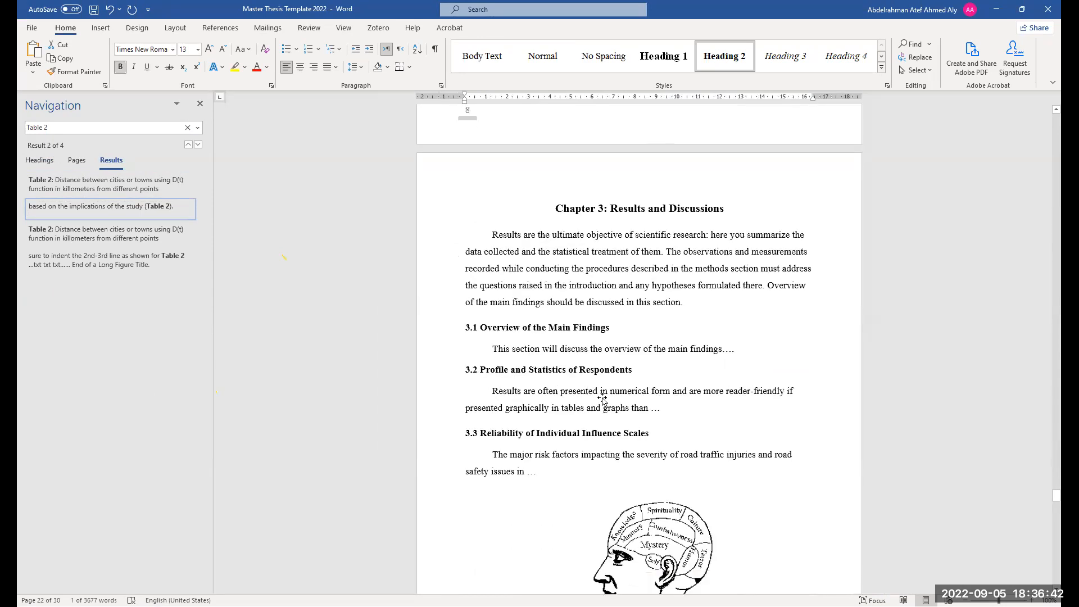
scroll(605, 397, "down", 10)
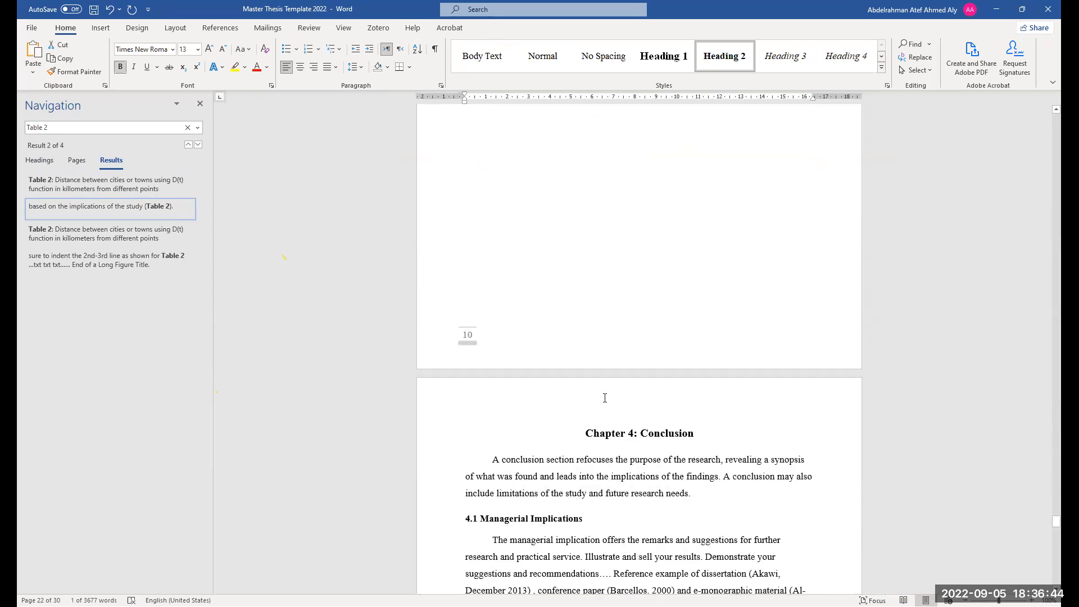
scroll(605, 396, "down", 8)
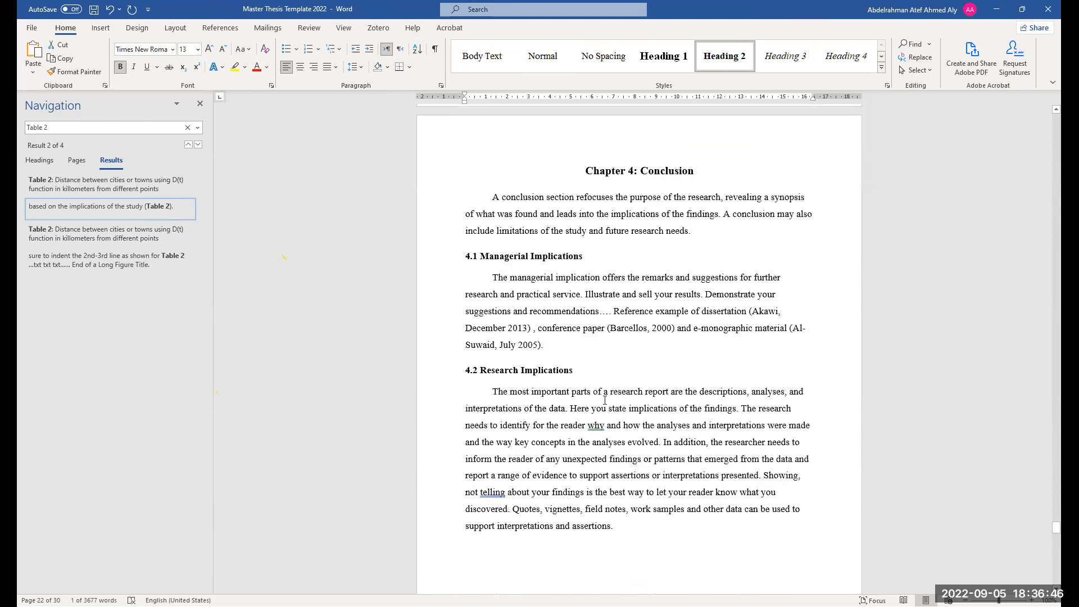
scroll(605, 396, "down", 2)
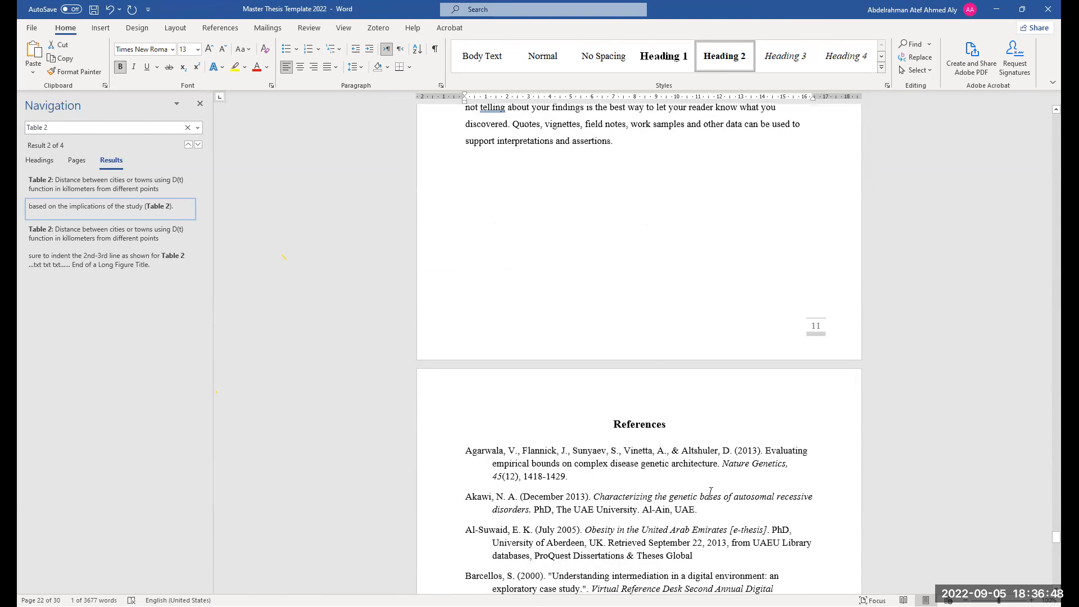
scroll(678, 481, "down", 1)
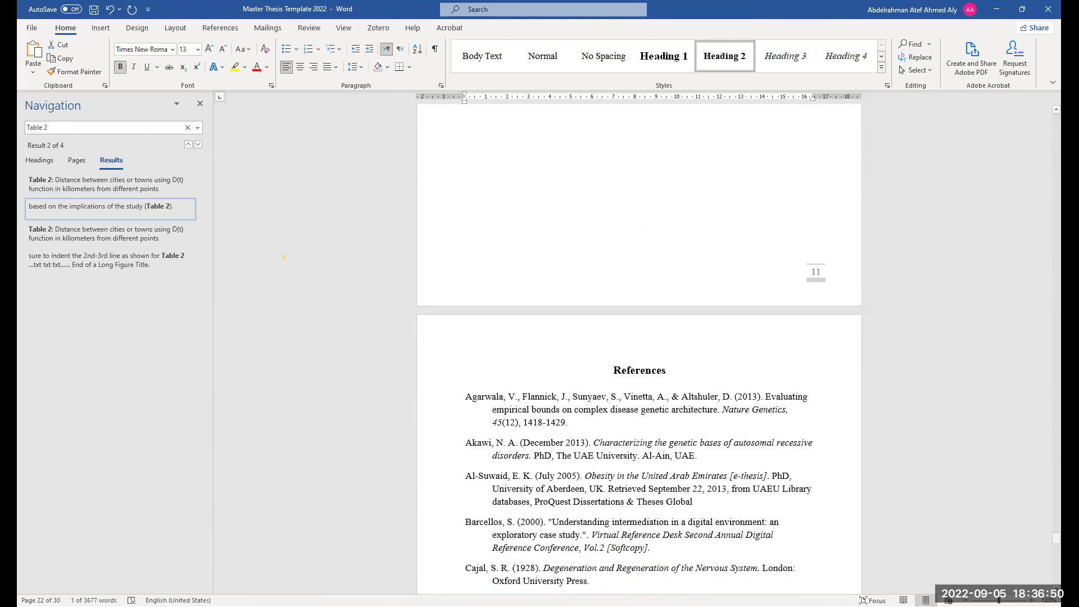
scroll(669, 455, "down", 3)
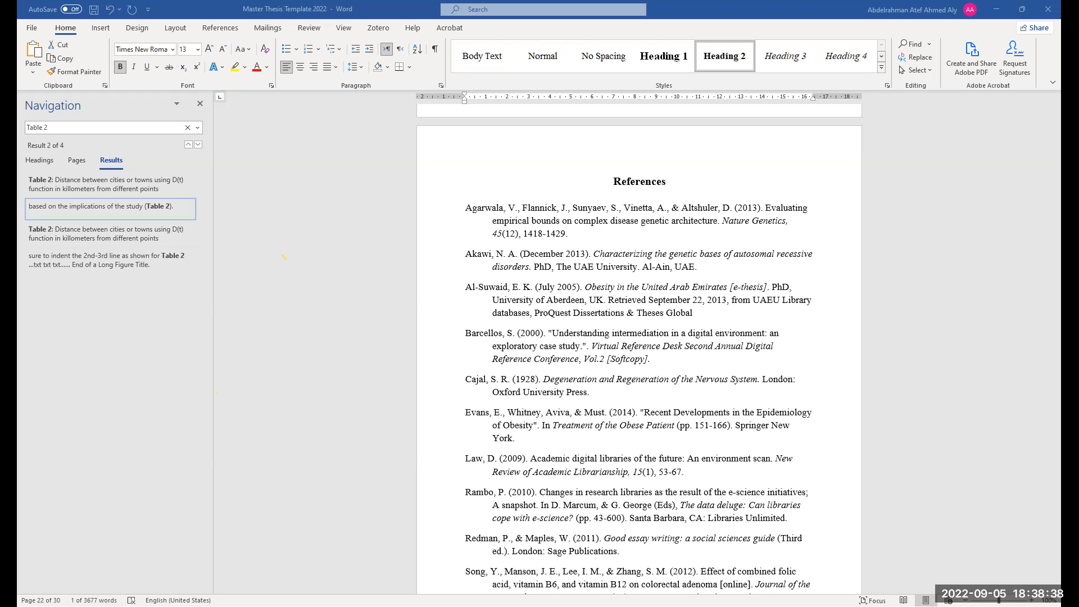
Type "dsdsdsd" into the Name cell of the second row of the continued Table 4
scroll(637, 449, "up", 10)
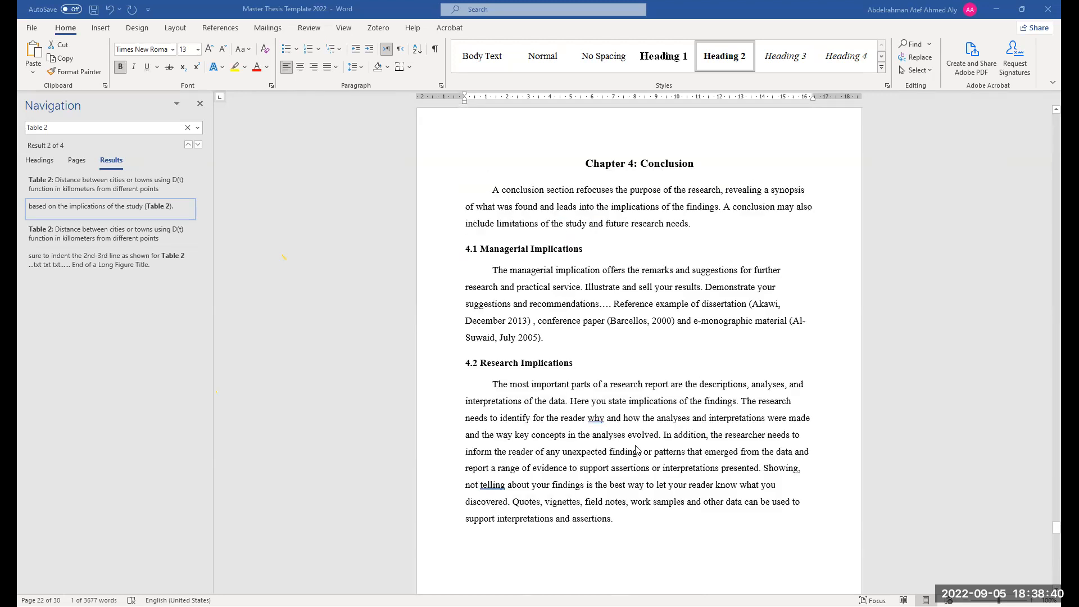
left_click_drag(647, 501, 523, 402)
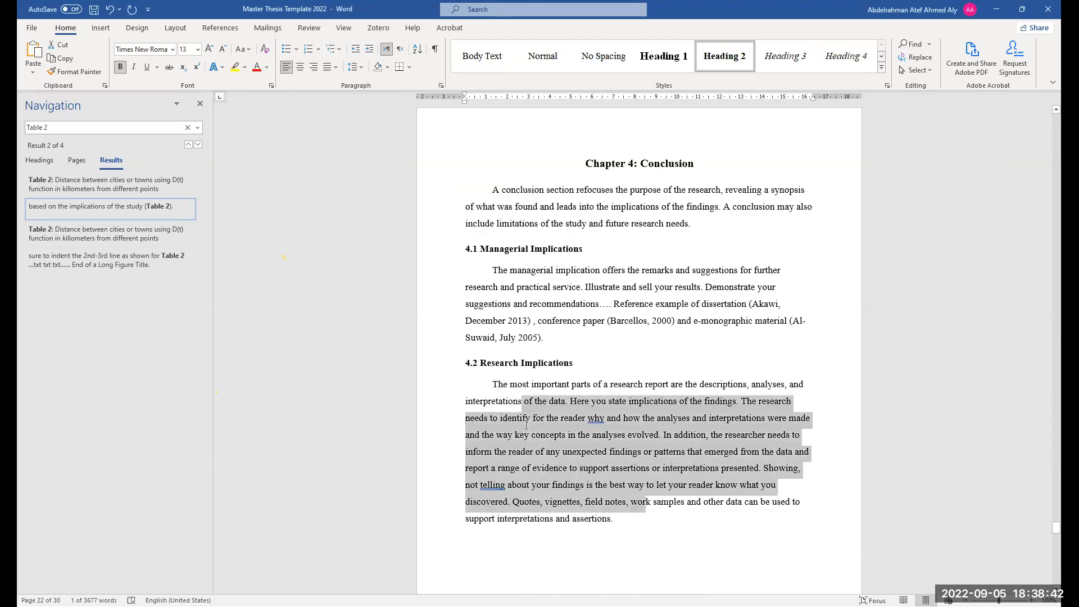
scroll(567, 457, "up", 2)
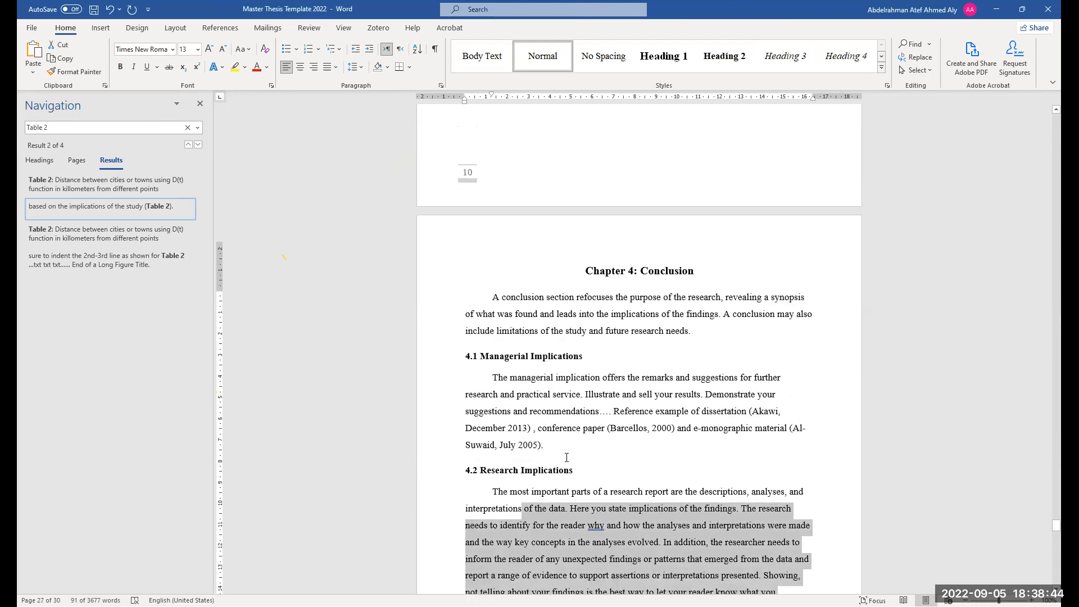
scroll(570, 465, "up", 18)
scroll(593, 496, "up", 20)
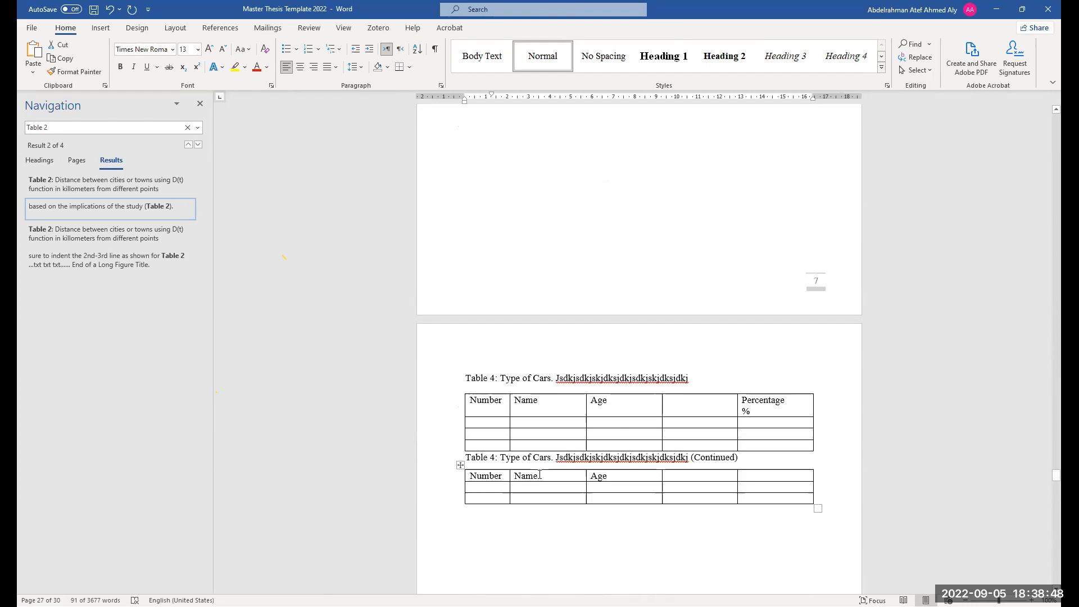
left_click(542, 488)
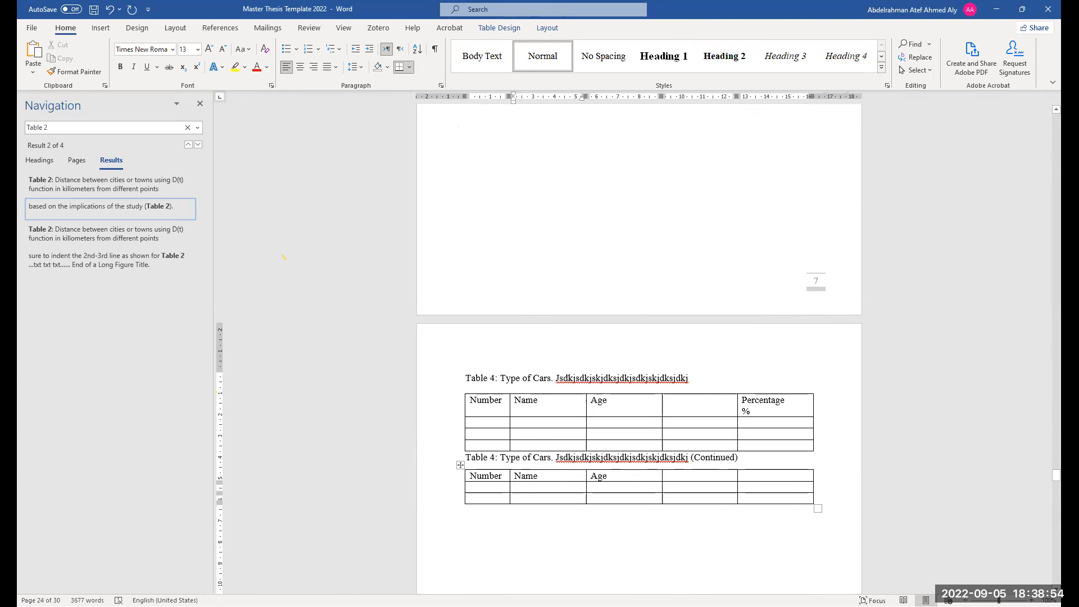
type("dsdsdsd")
double_click(512, 488)
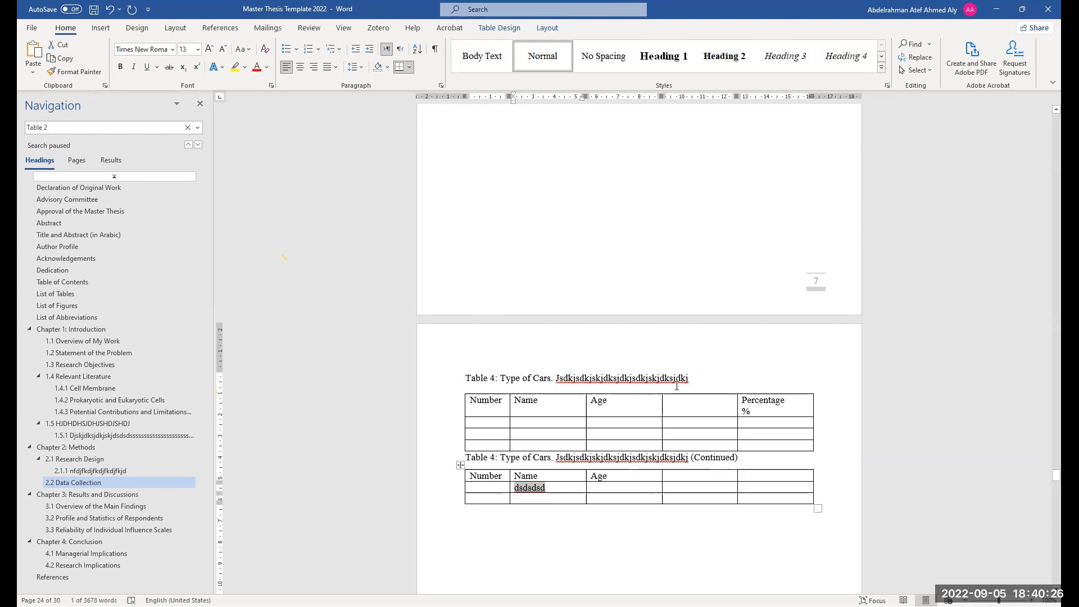
Append "REFERENCE" to the end of the Table 4 caption on page 8
left_click(702, 374)
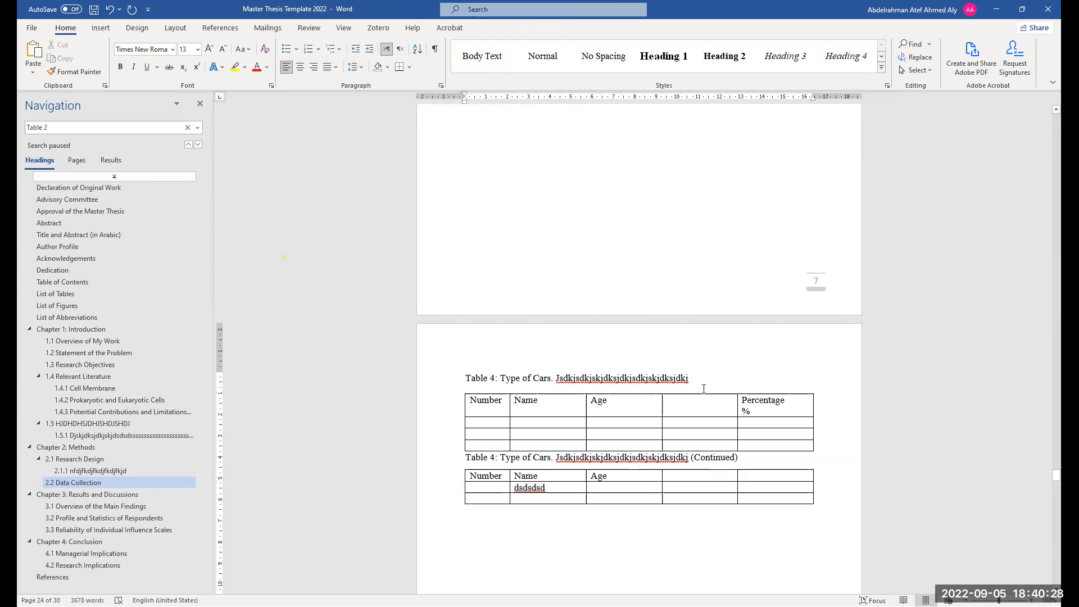
type("REFERENCE")
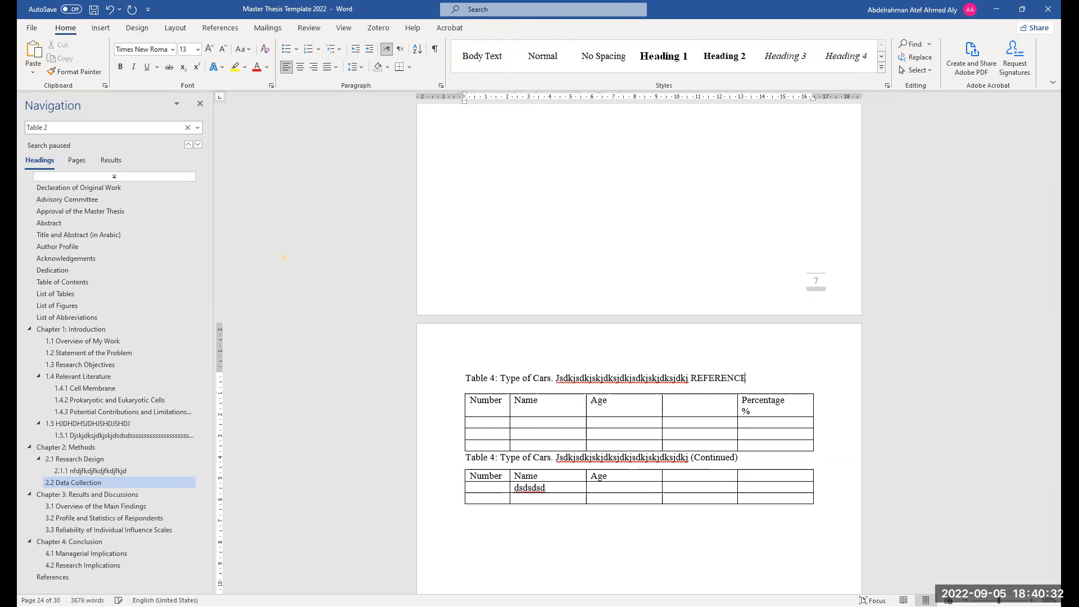
Select the trailing placeholder text of the Table 4 caption and review the References pages
left_click_drag(731, 378, 692, 378)
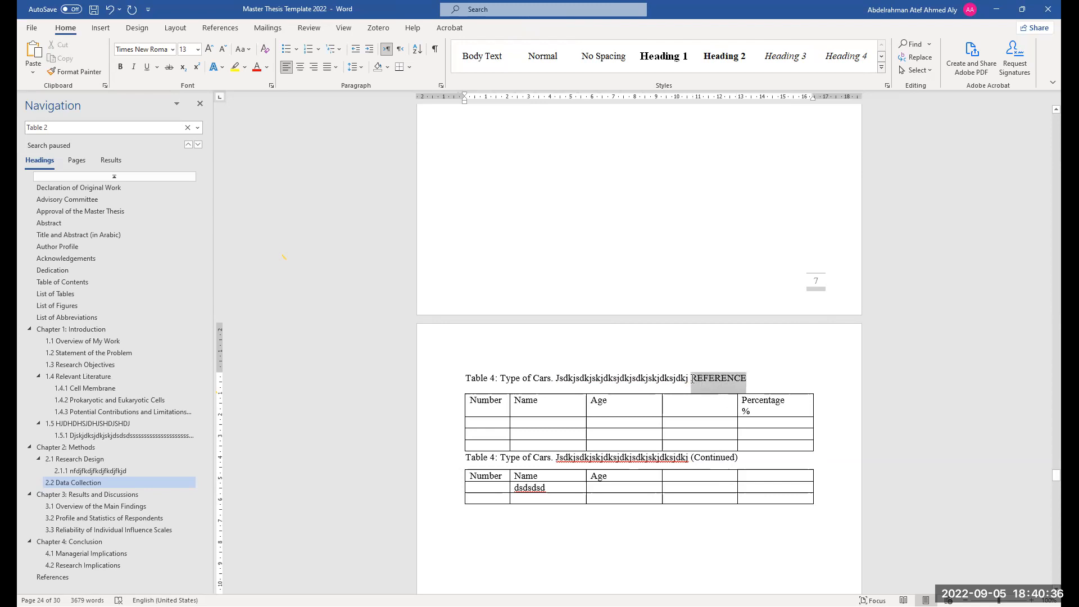
left_click_drag(692, 382, 557, 384)
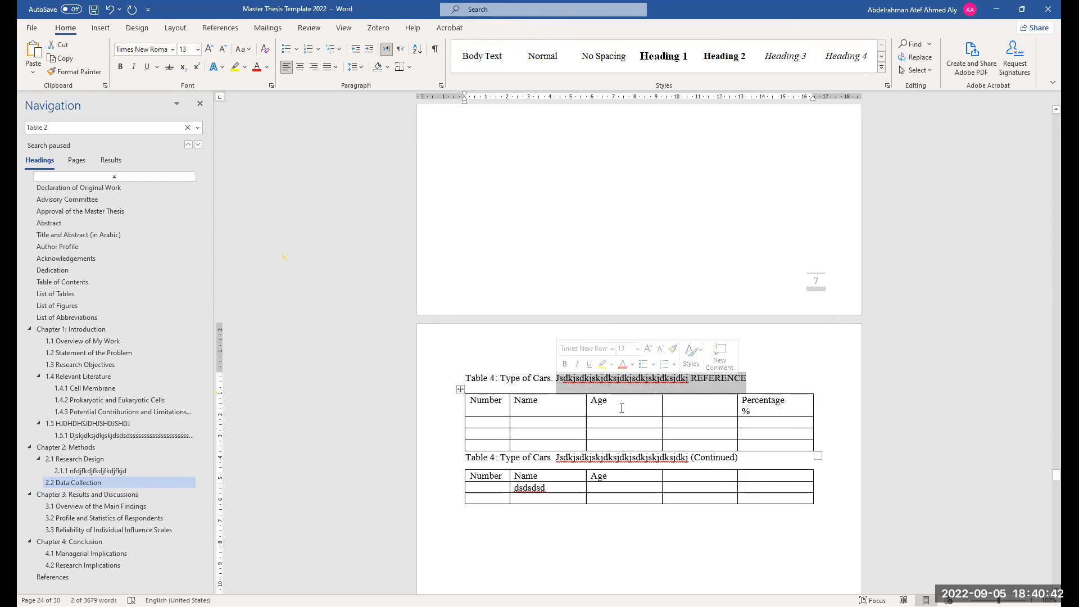
scroll(622, 408, "down", 1)
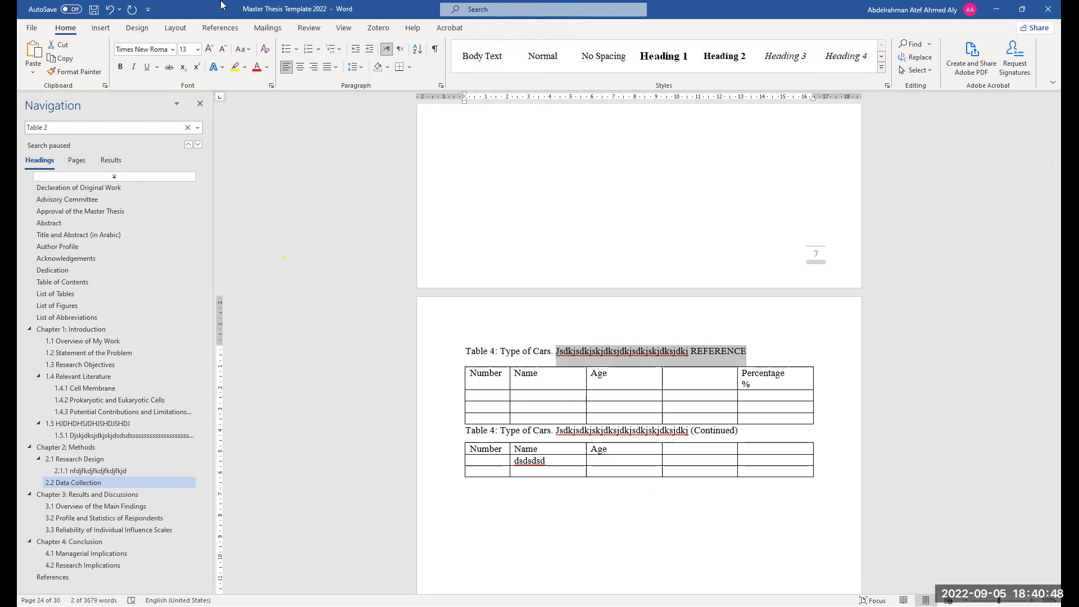
scroll(576, 436, "down", 6)
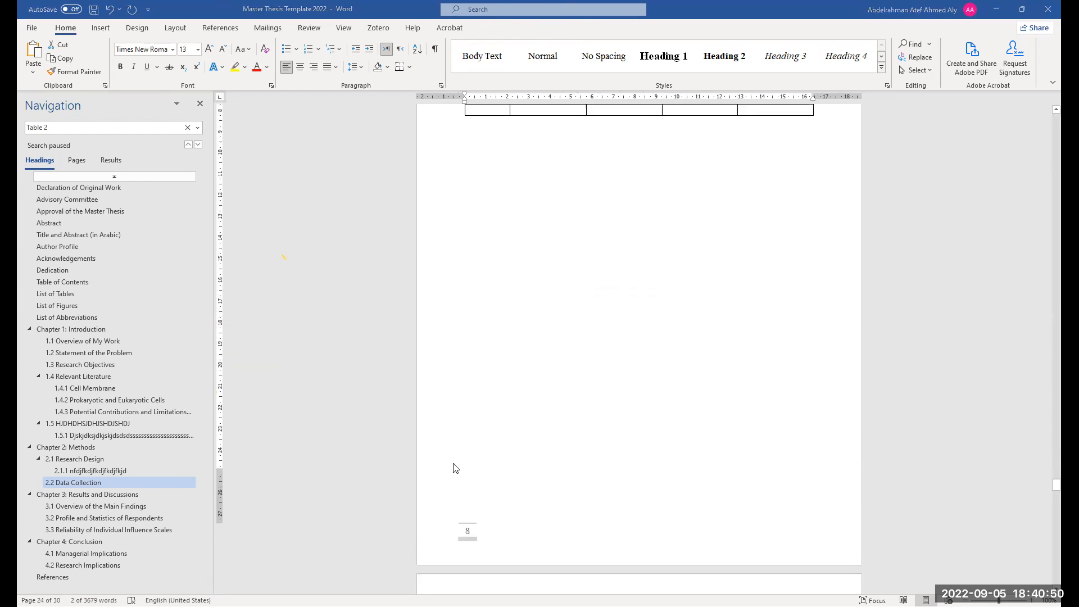
scroll(511, 446, "down", 20)
scroll(516, 447, "down", 17)
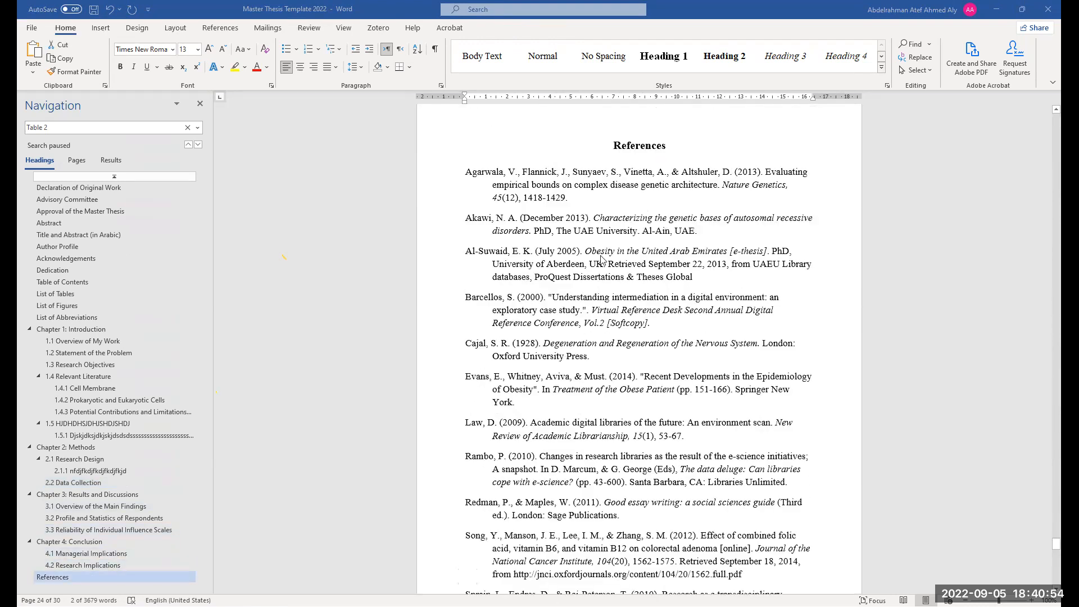
scroll(601, 260, "up", 2)
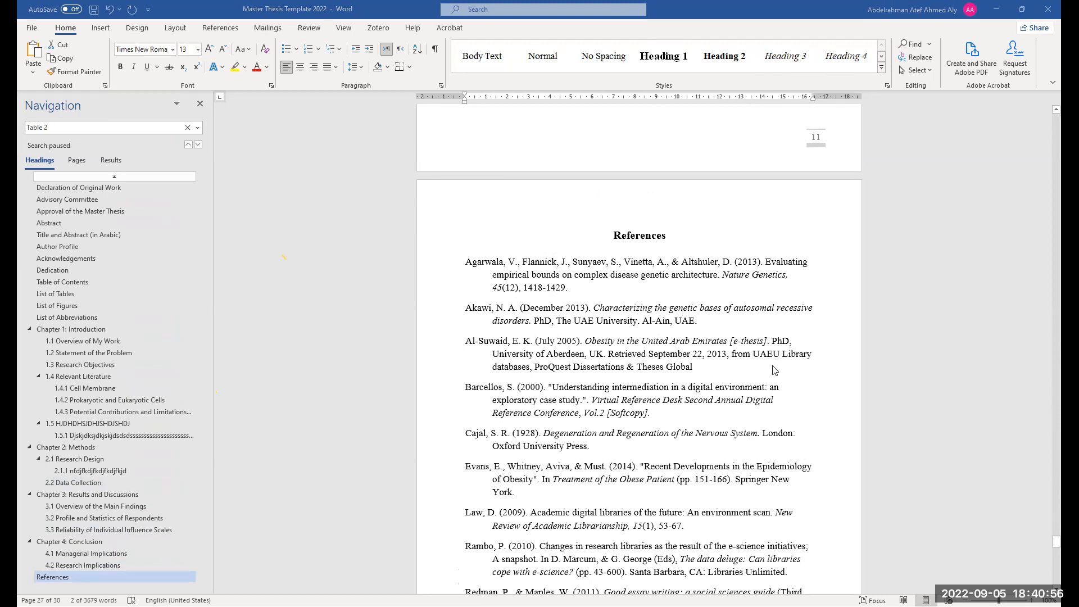
scroll(775, 370, "up", 8)
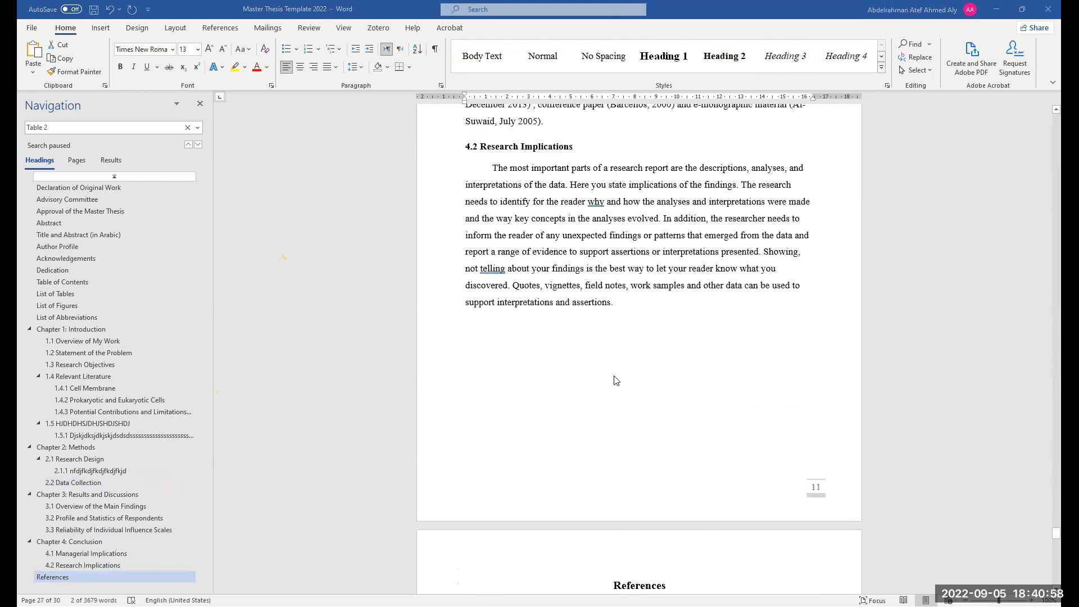
Search the document for Barcellos and move between the in-text citation and its reference entry
scroll(616, 381, "up", 3)
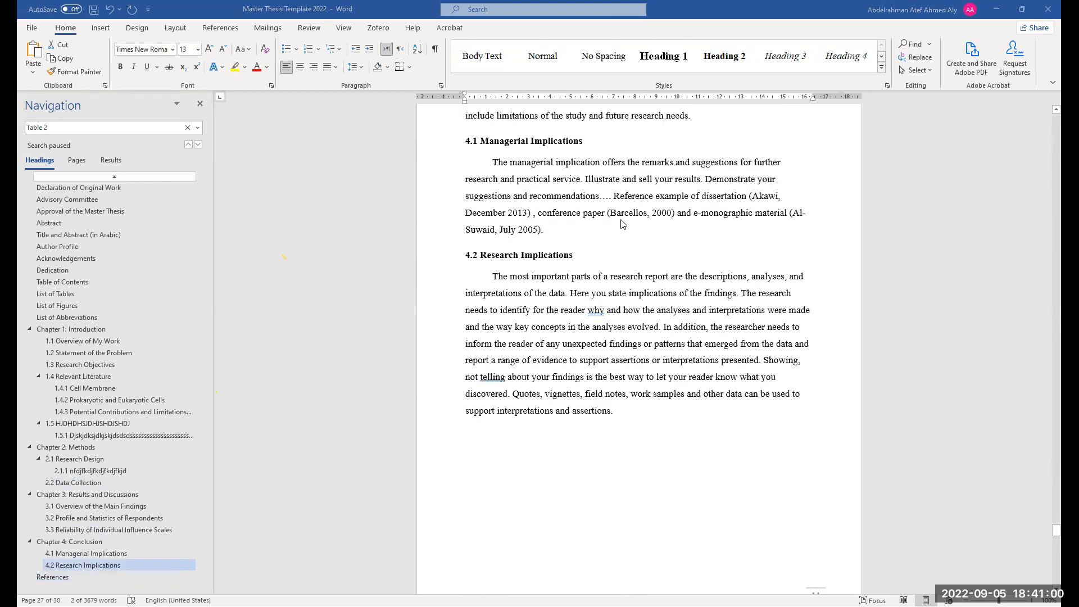
left_click(622, 212)
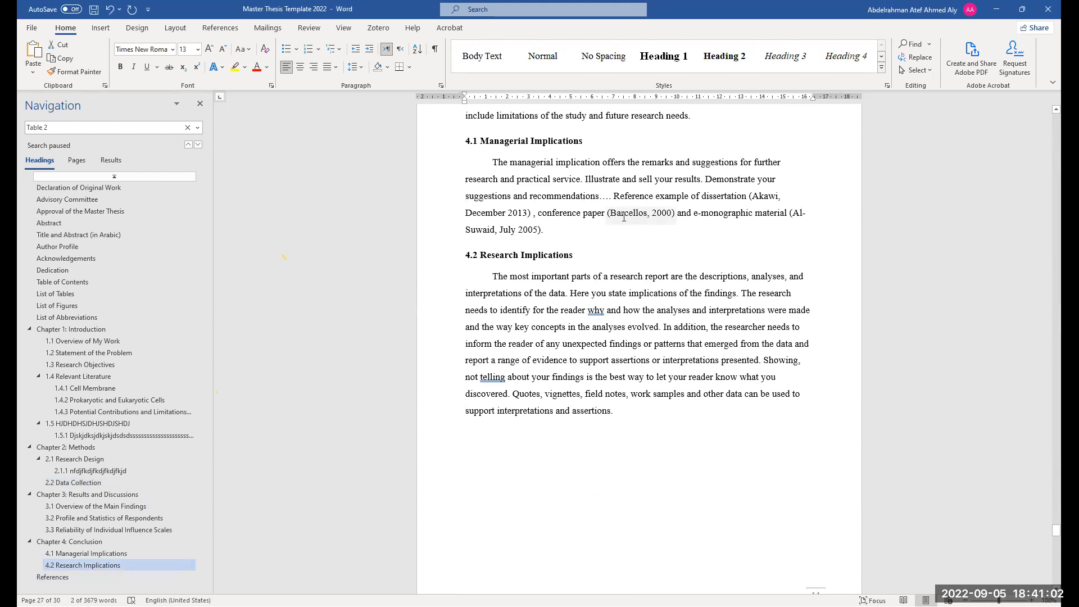
double_click(627, 212)
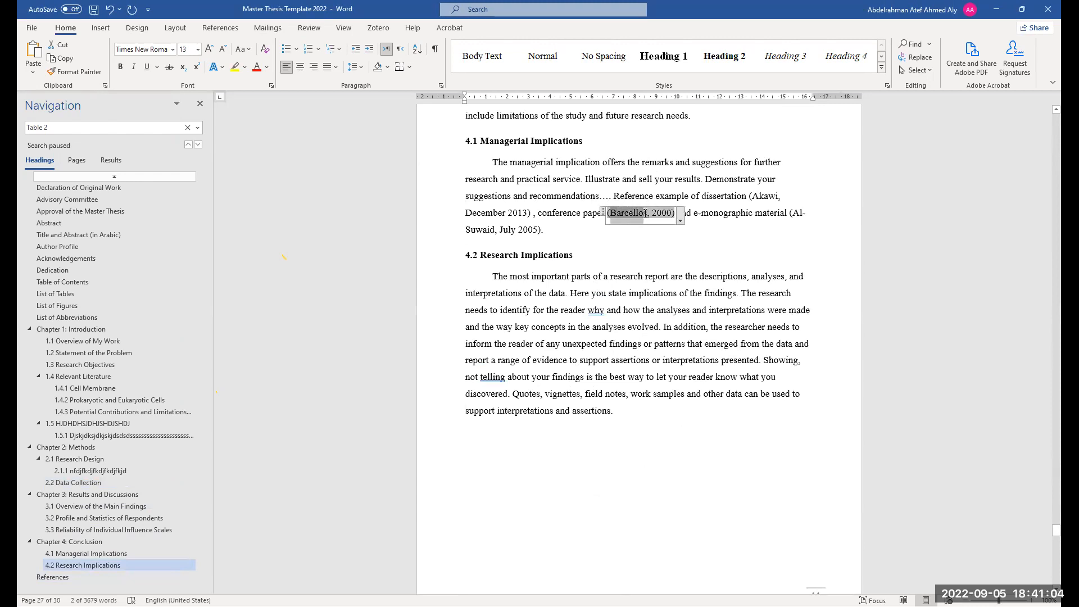
key("ctrl+f")
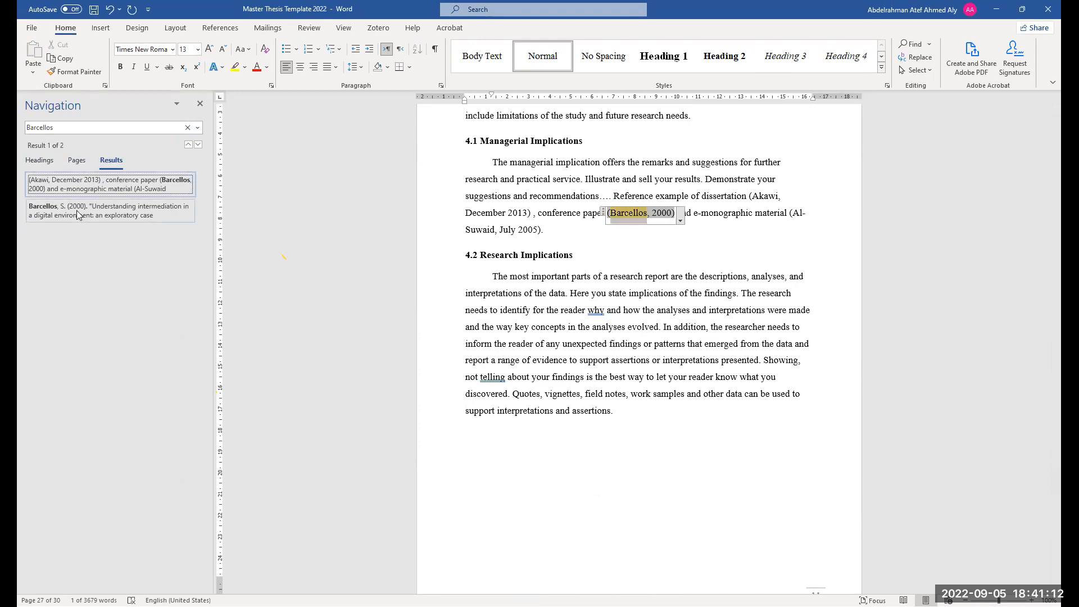
left_click(89, 212)
left_click(90, 194)
left_click(91, 209)
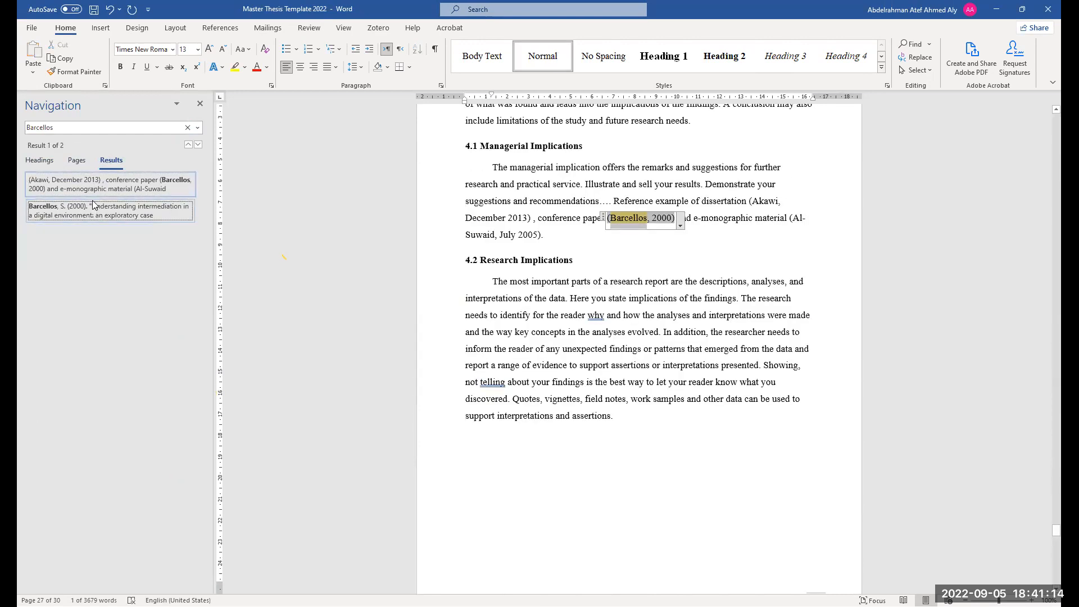
left_click(92, 190)
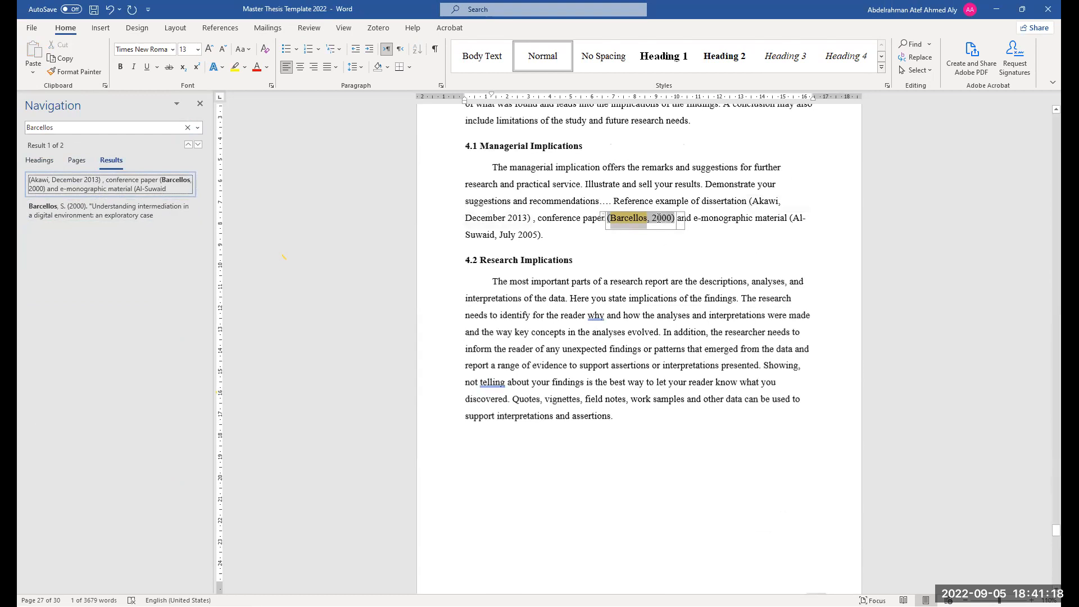
Scroll through and select the References list entries to review them
scroll(663, 216, "up", 10)
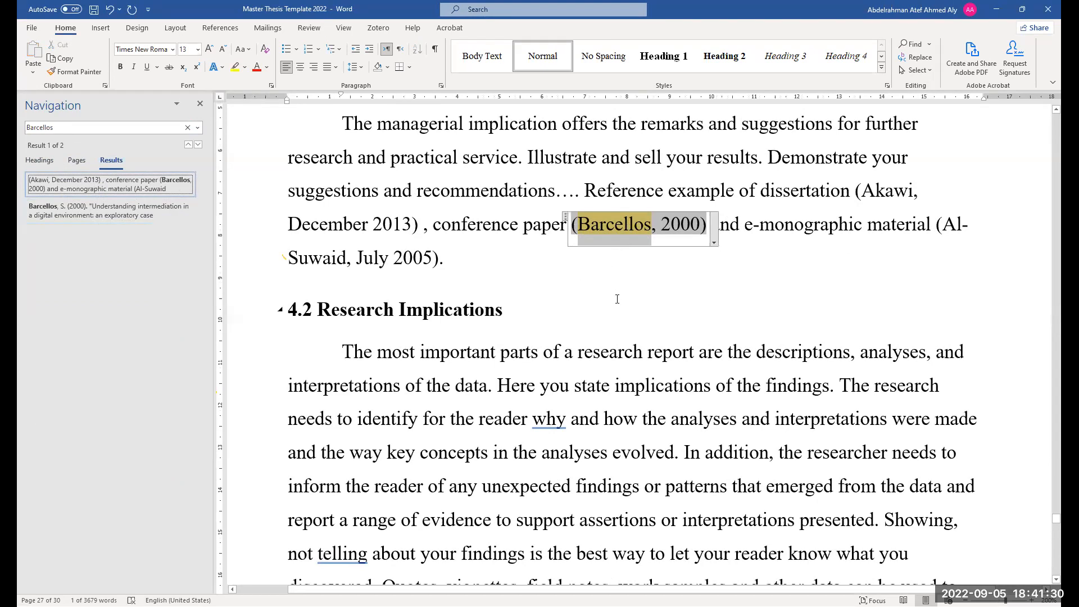
scroll(617, 299, "down", 5)
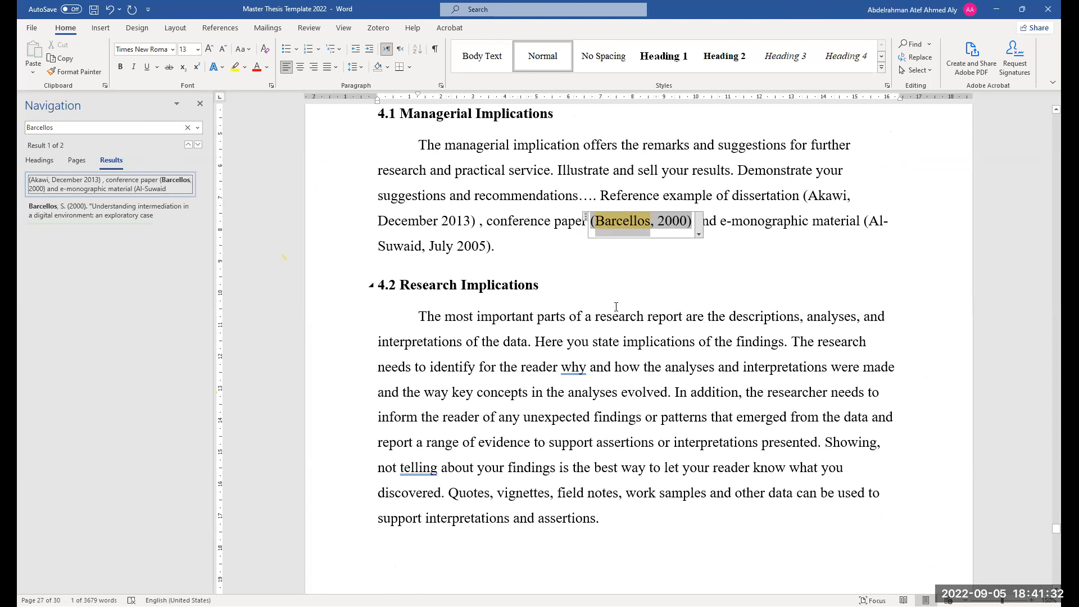
scroll(693, 425, "down", 1)
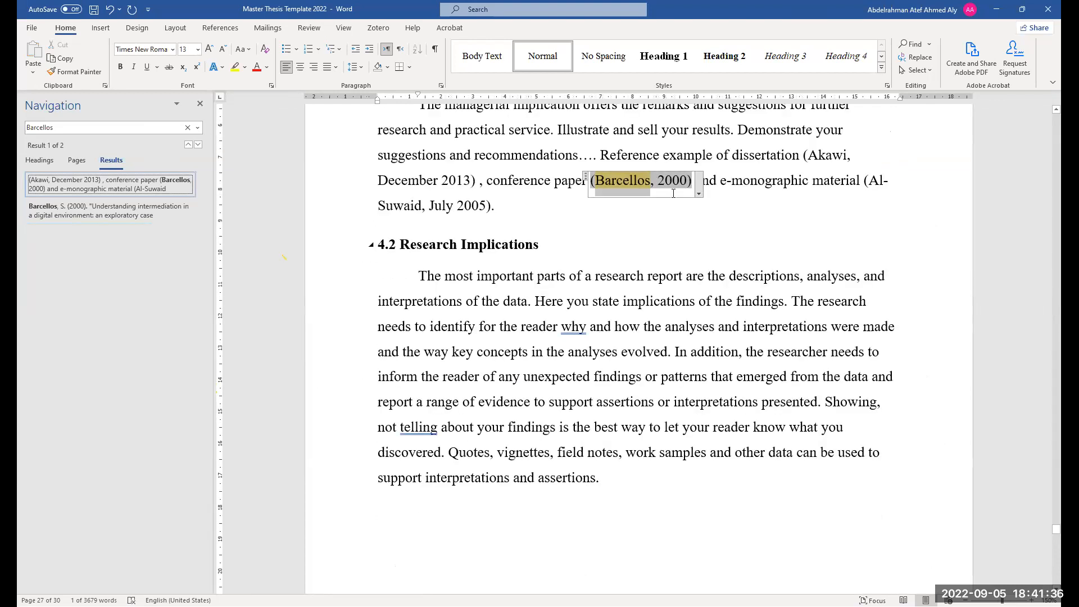
scroll(683, 215, "up", 2)
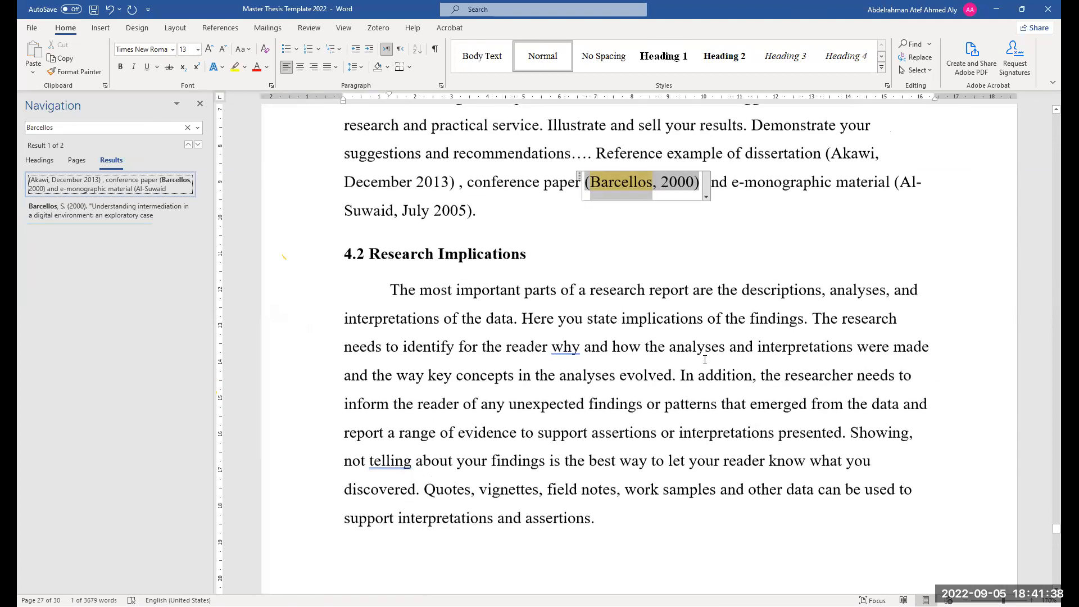
scroll(703, 359, "down", 10)
scroll(705, 360, "down", 4)
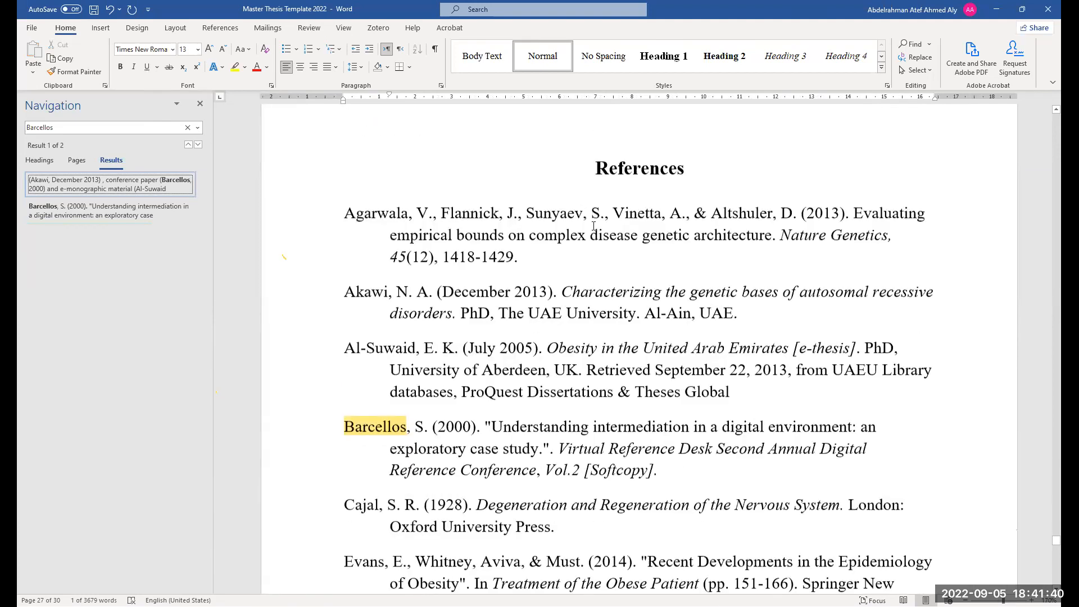
scroll(612, 361, "down", 2)
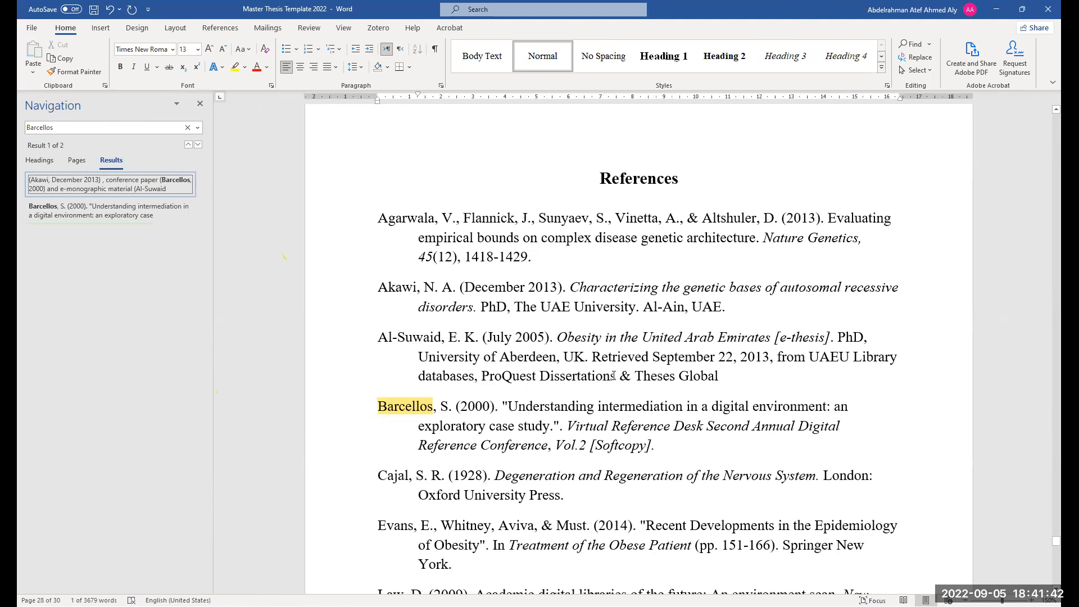
left_click_drag(532, 259, 382, 223)
left_click(541, 256)
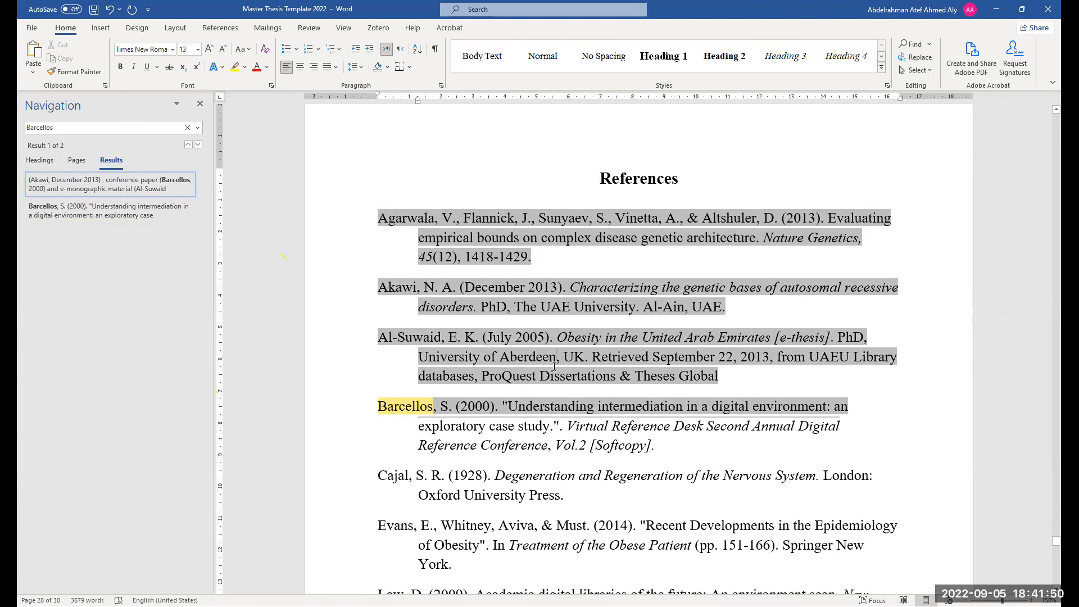
scroll(527, 343, "down", 3)
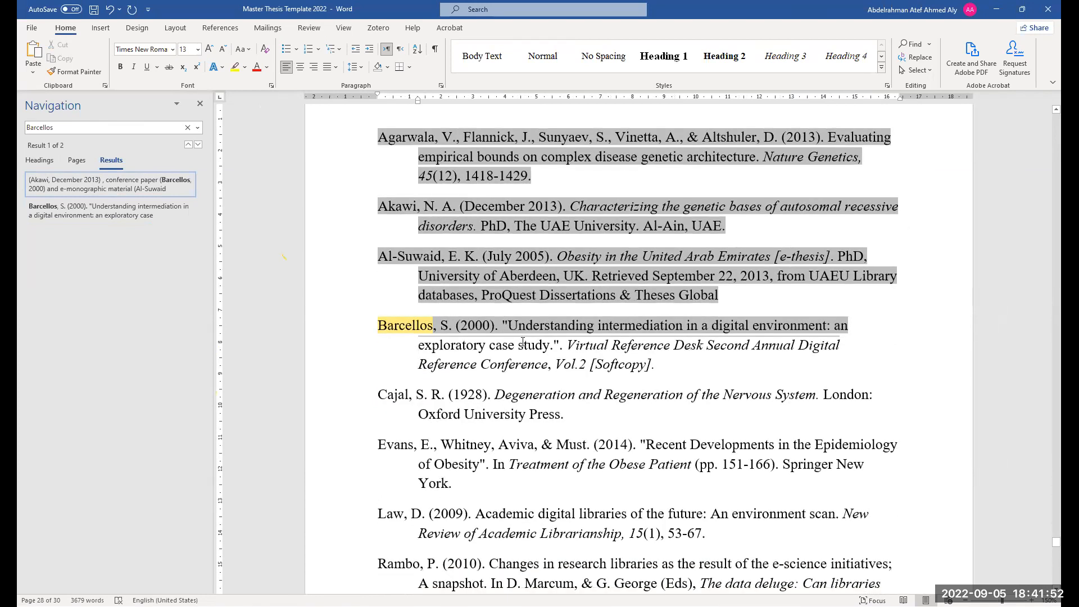
scroll(545, 353, "down", 2)
left_click_drag(523, 307, 533, 410)
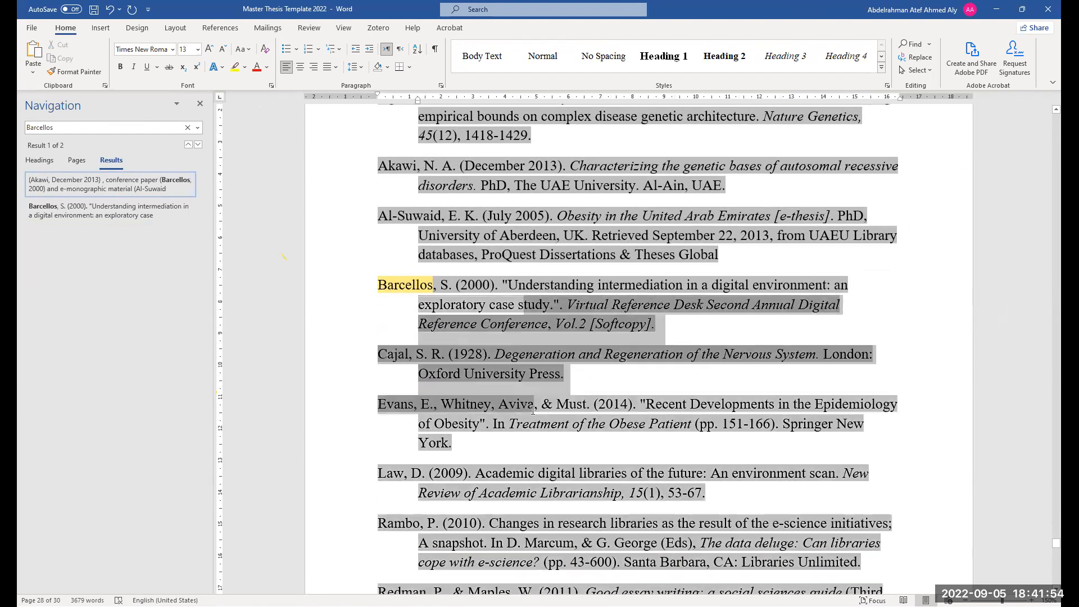
scroll(527, 256, "down", 3)
scroll(575, 462, "down", 1)
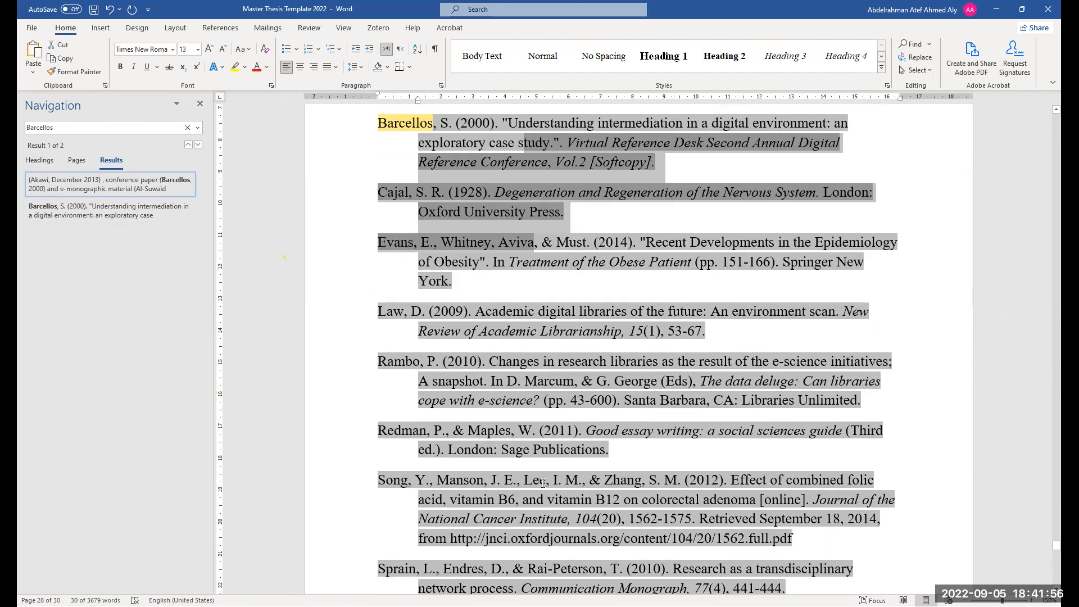
scroll(571, 459, "up", 4)
scroll(573, 452, "up", 3)
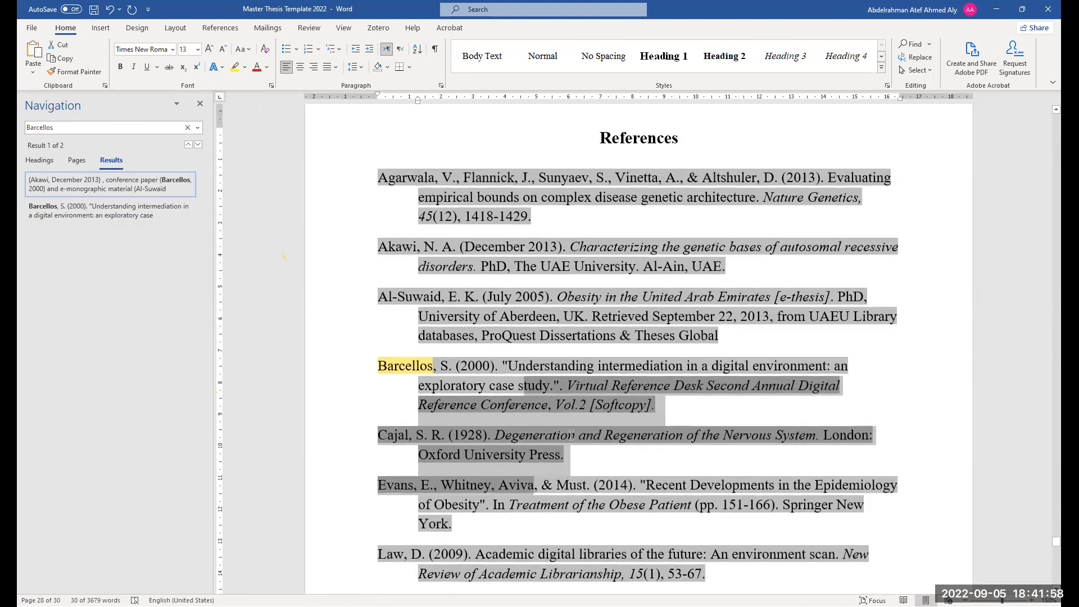
scroll(515, 295, "up", 1)
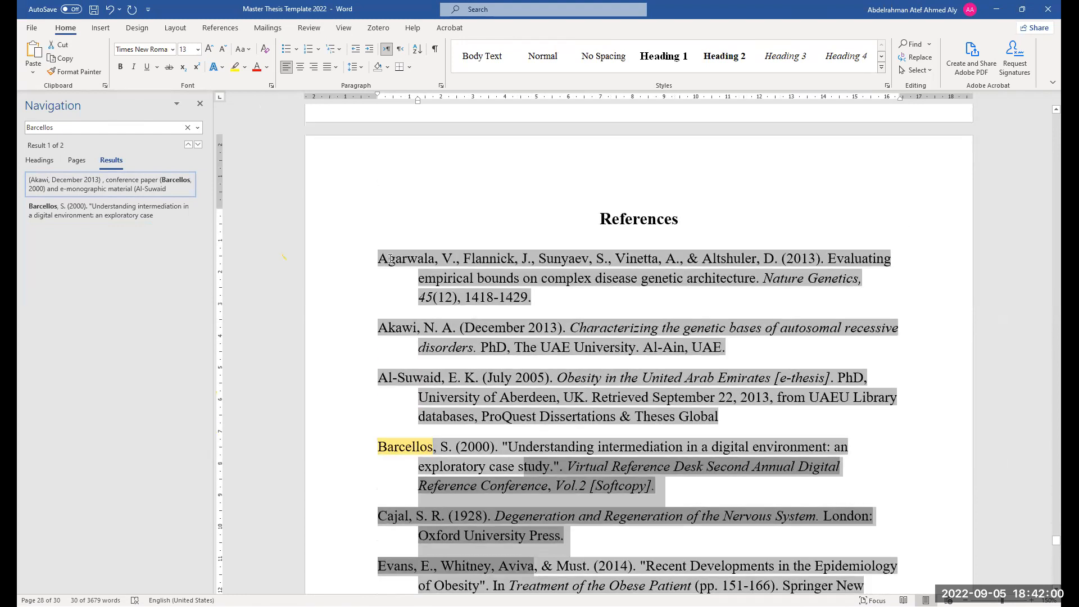
scroll(422, 348, "down", 1)
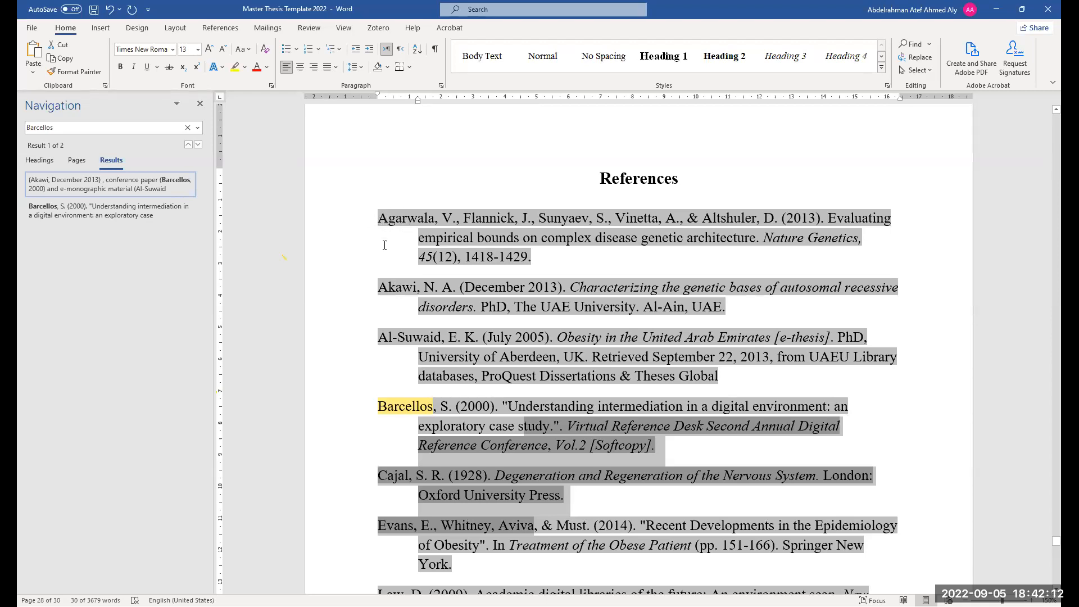
scroll(401, 216, "up", 1)
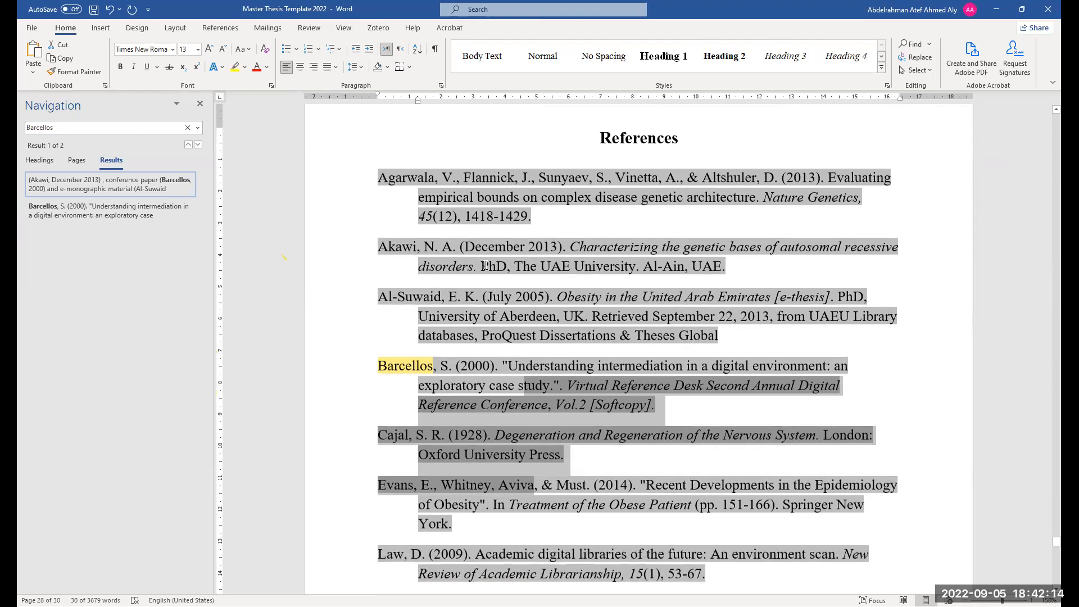
Replace the page range in the Agarwala reference with A4505
left_click_drag(532, 300, 489, 299)
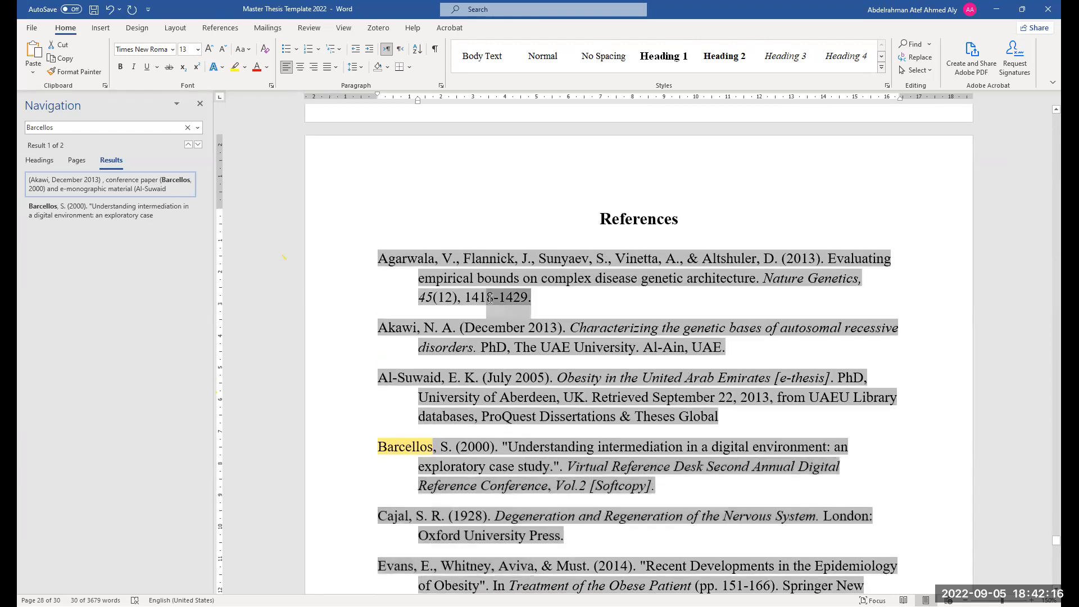
left_click_drag(763, 279, 860, 279)
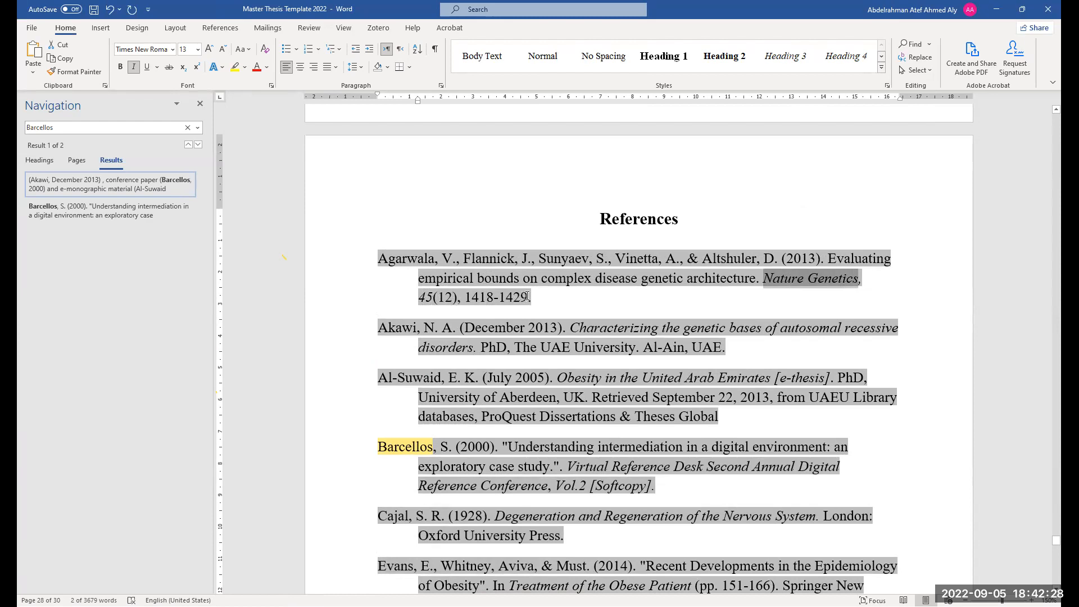
left_click_drag(530, 297, 466, 298)
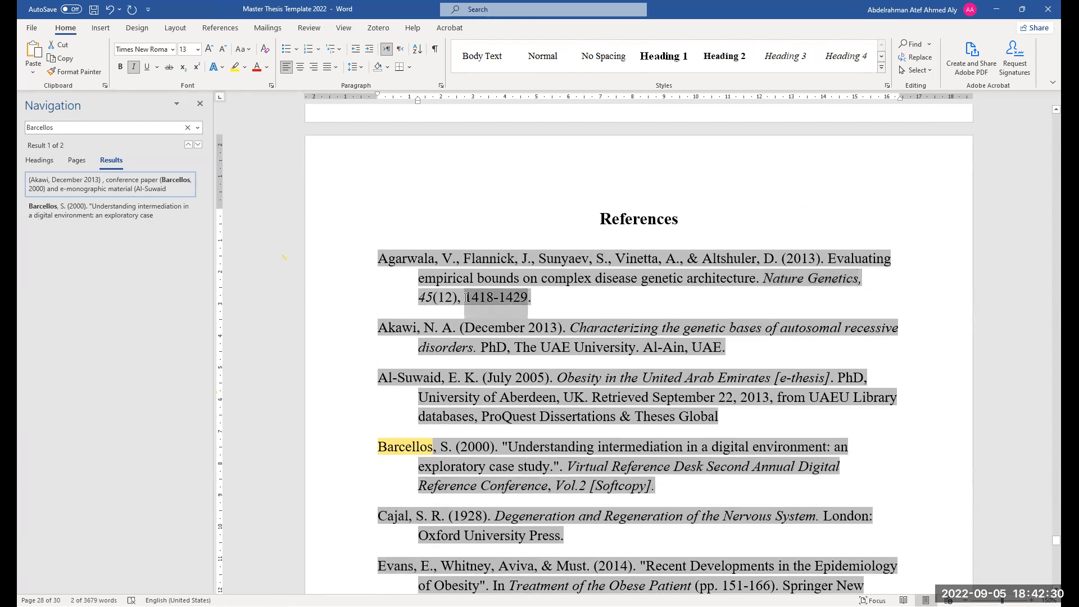
left_click_drag(531, 297, 485, 301)
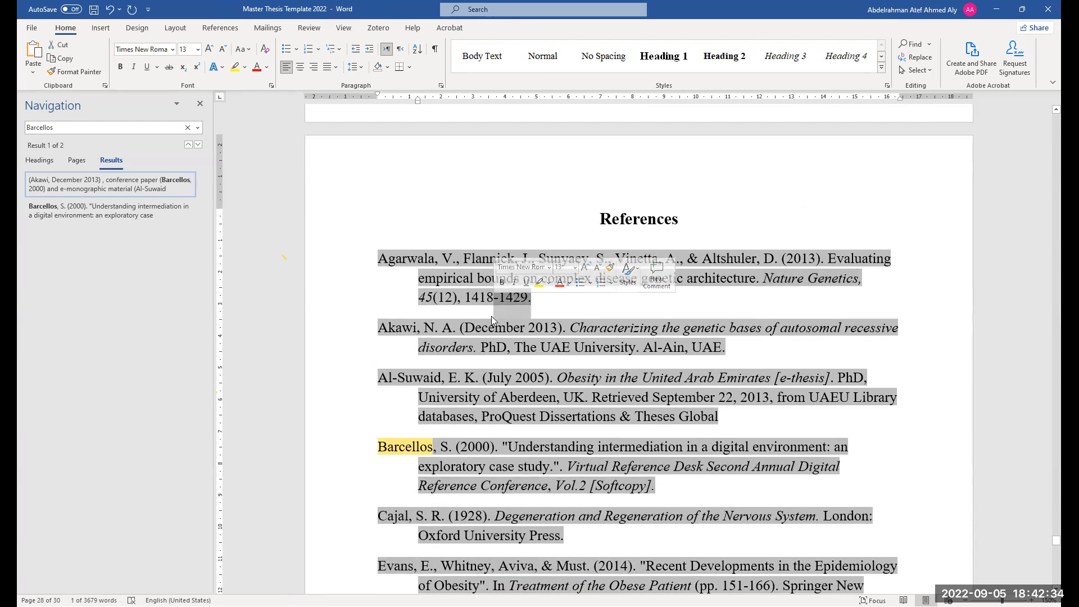
key("BackSpace")
key("BackSpace")
key("BackSpace")
key("BackSpace")
type("A4505.")
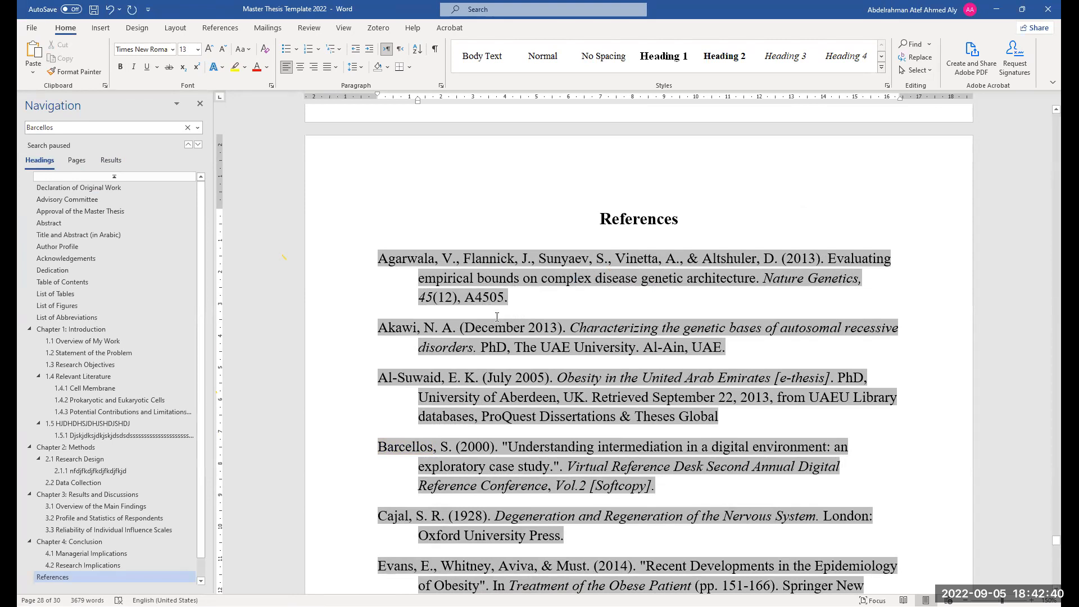
left_click_drag(510, 298, 471, 299)
left_click(468, 299)
Retype the comma after "PhD" in the Akawi reference
left_click(509, 352)
key("BackSpace")
type(",")
Select and examine parts of the Akawi and Al-Suwaid reference entries
left_click_drag(533, 346, 638, 352)
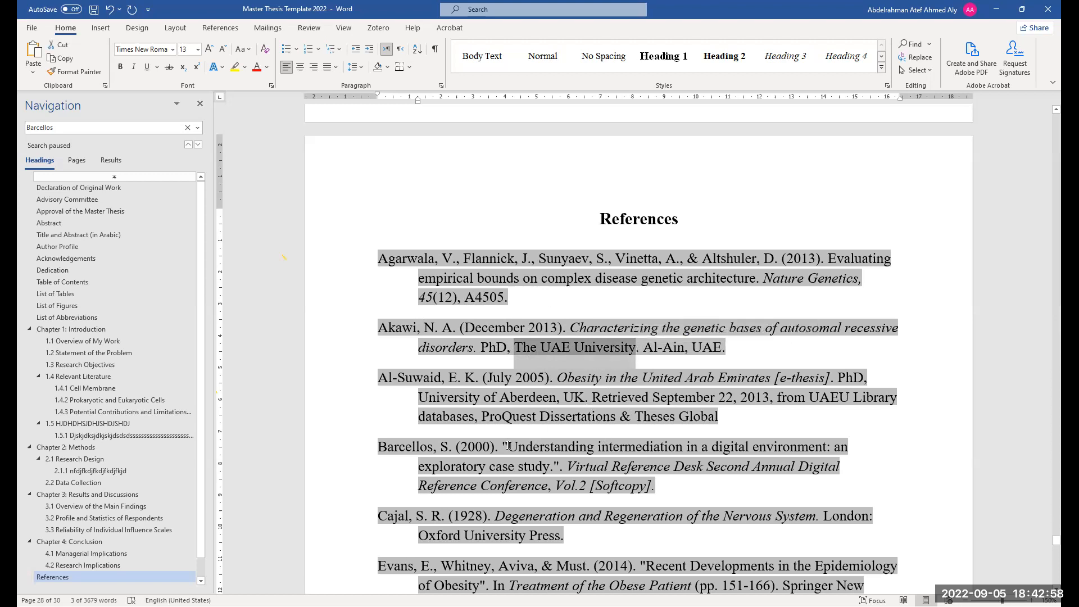
left_click_drag(418, 396, 562, 403)
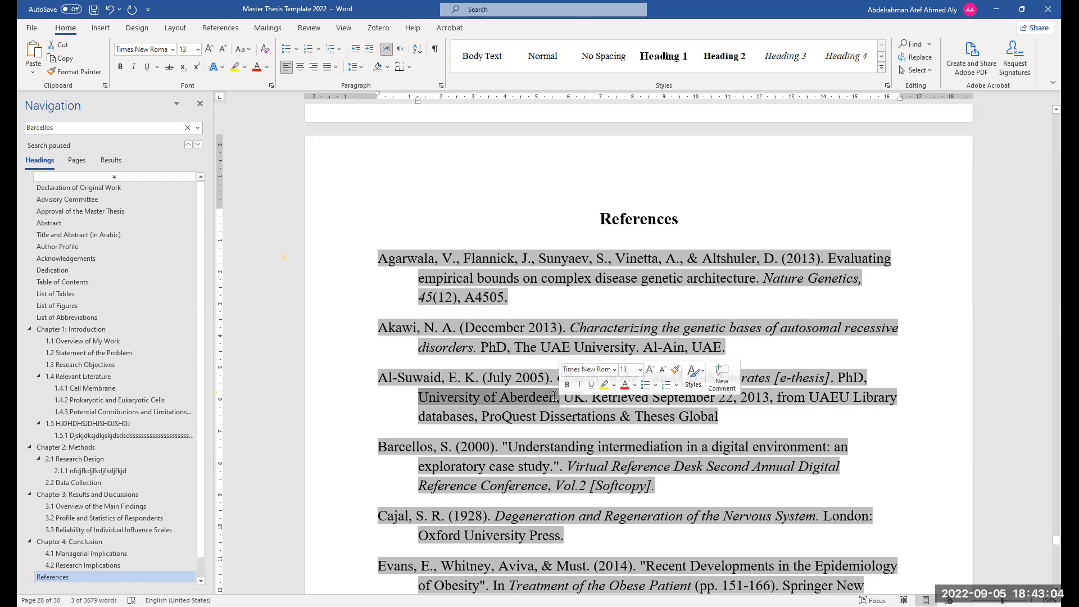
left_click(602, 398)
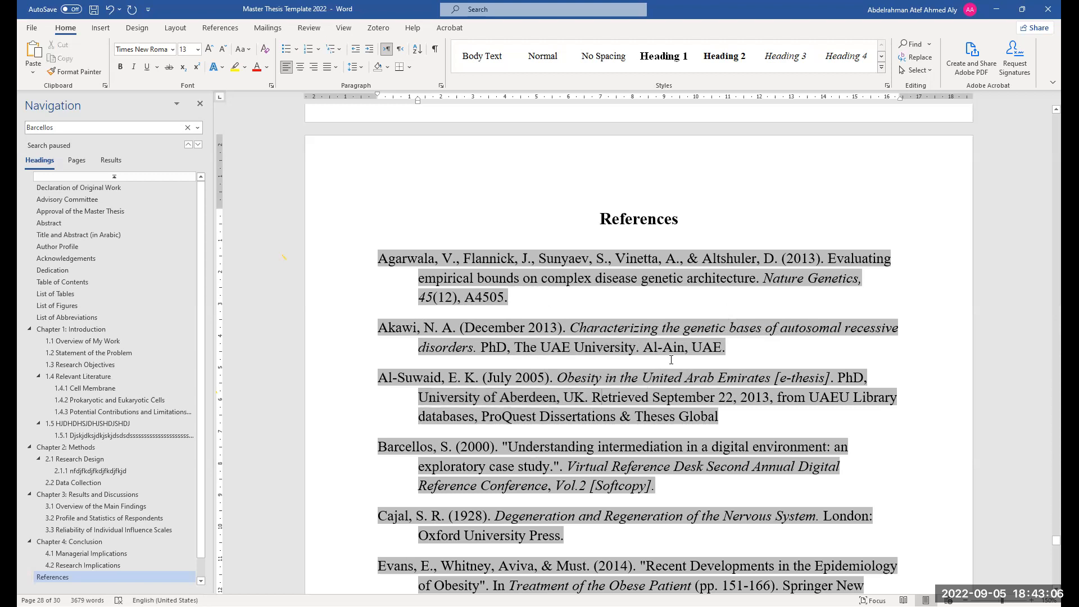
left_click_drag(597, 341, 568, 330)
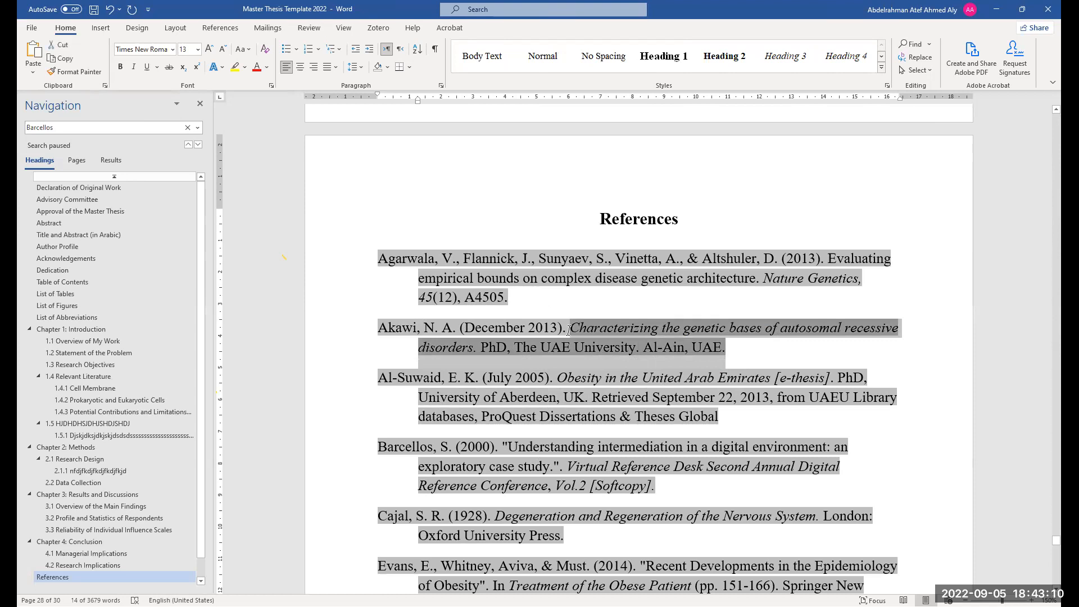
left_click_drag(686, 408, 596, 398)
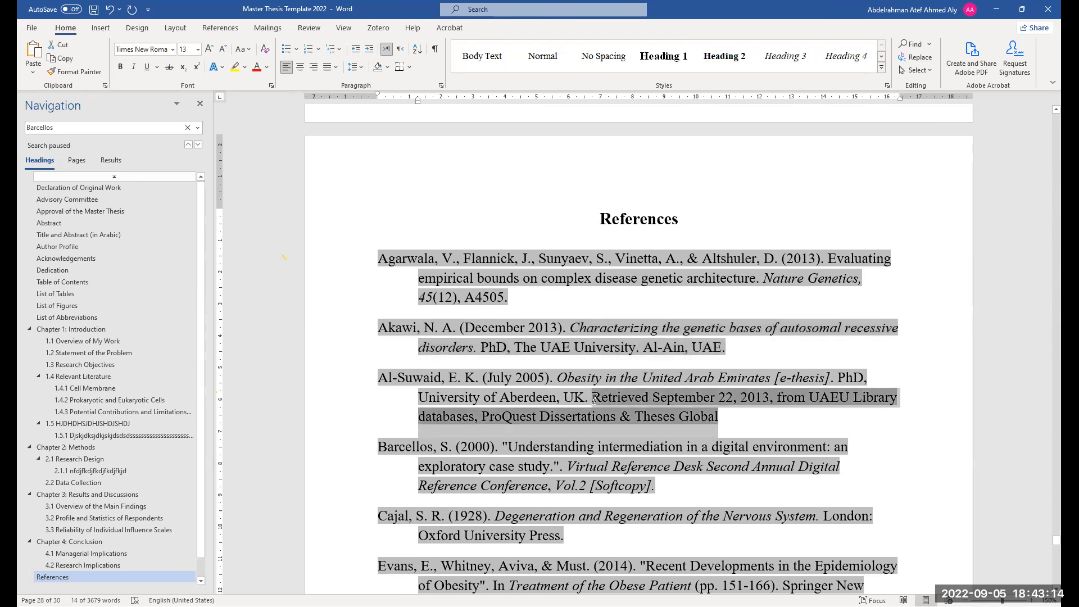
left_click(617, 403)
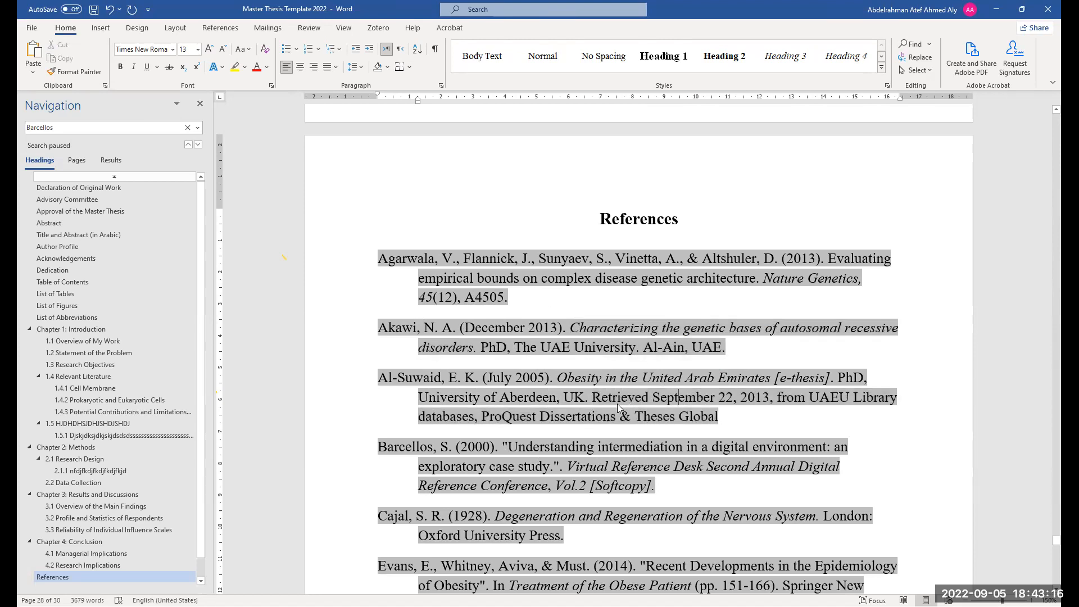
left_click_drag(596, 400, 769, 407)
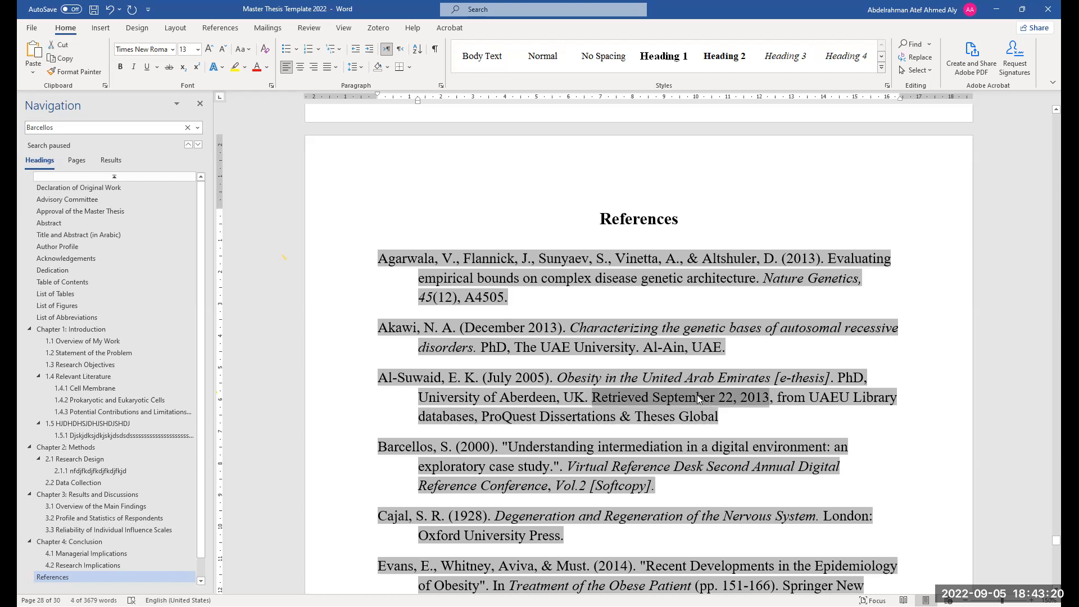
scroll(662, 396, "down", 1)
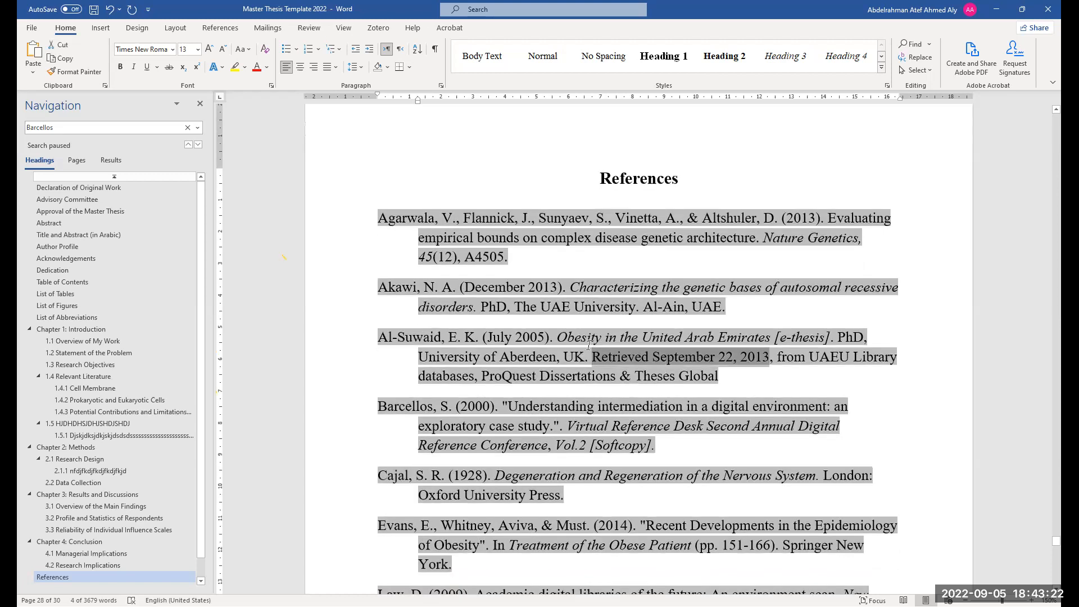
scroll(654, 366, "down", 1)
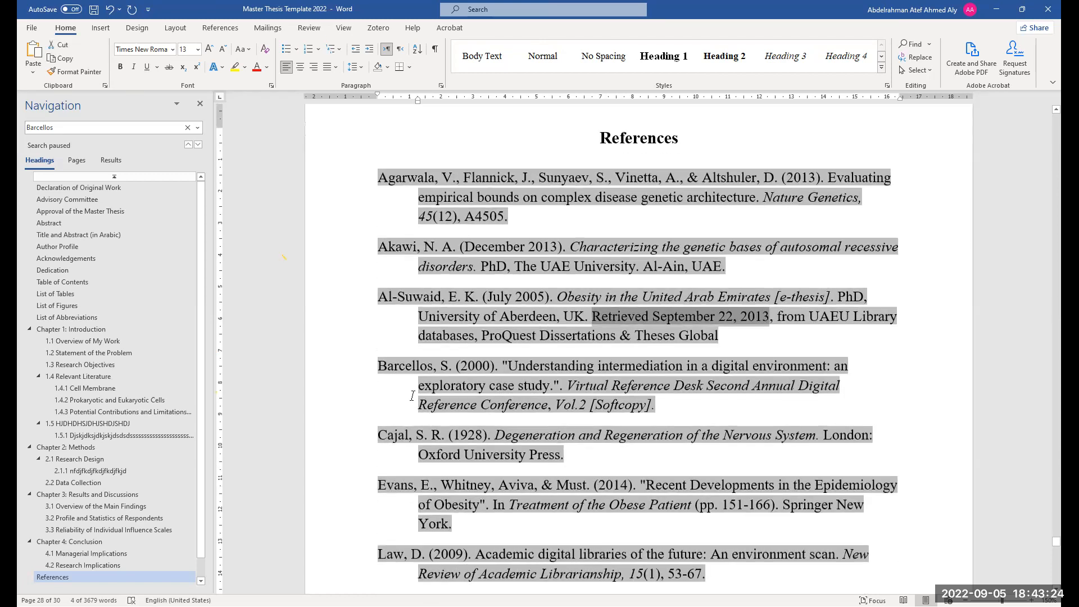
scroll(430, 365, "down", 1)
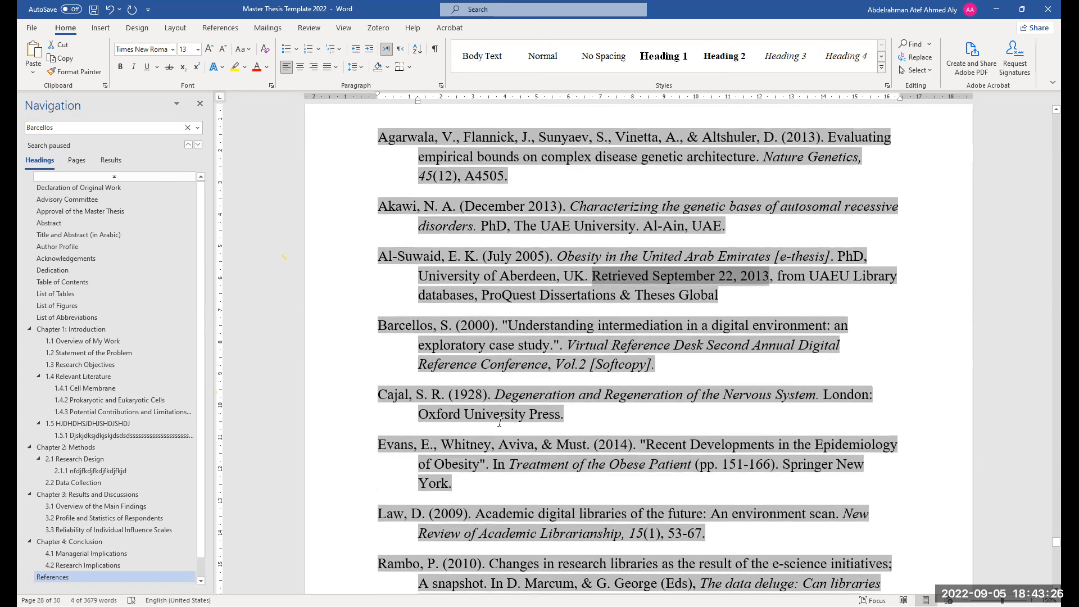
Select and examine parts of the Cajal, Evans and Song reference entries
left_click_drag(563, 414, 420, 416)
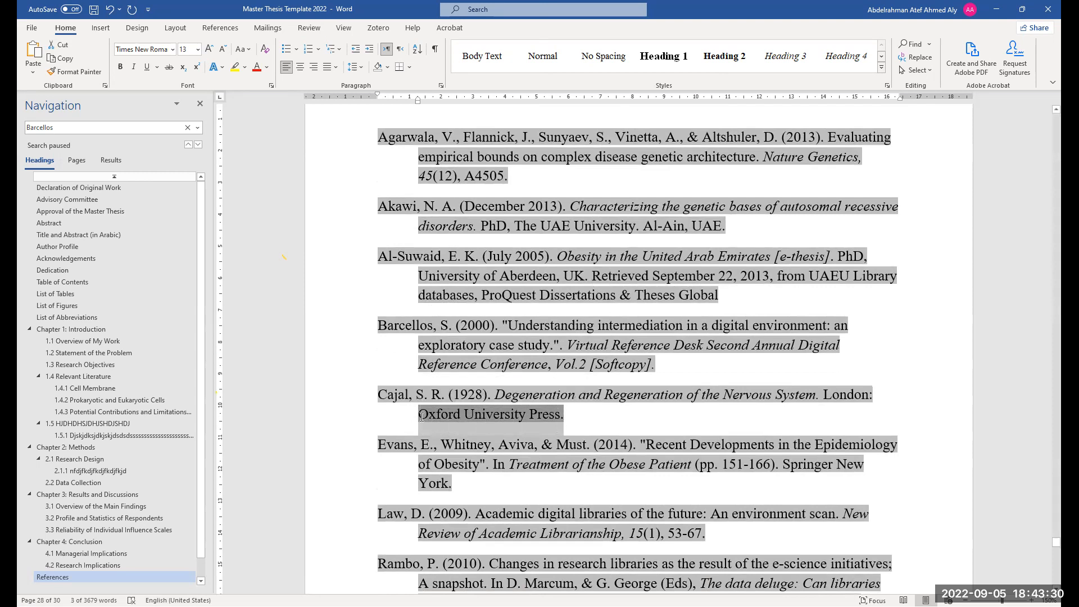
left_click(443, 414)
left_click_drag(442, 414, 565, 414)
scroll(469, 458, "down", 1)
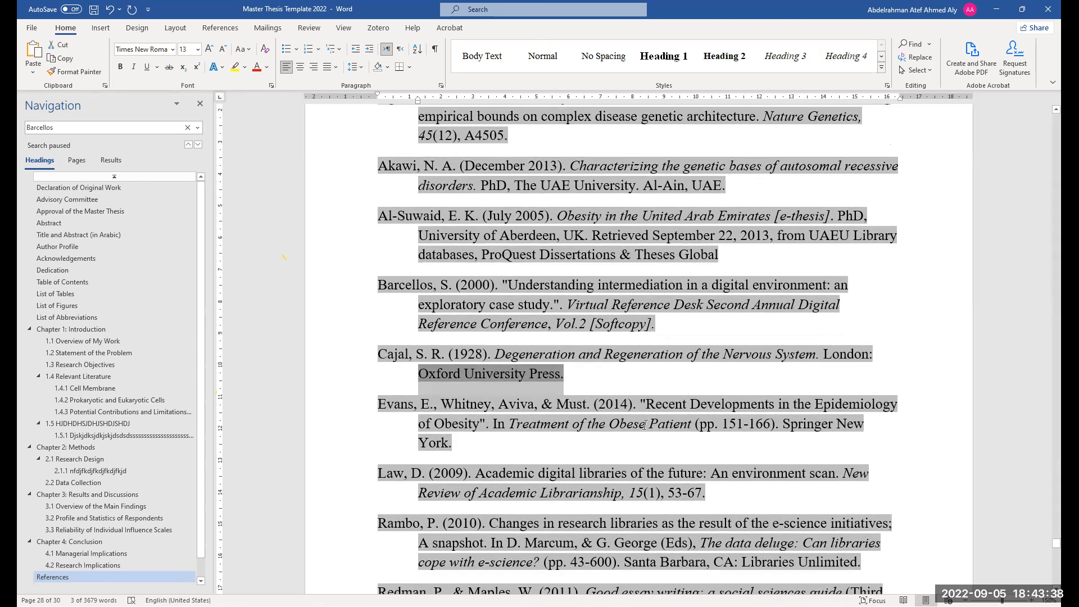
left_click_drag(647, 404, 898, 405)
left_click_drag(567, 424, 773, 422)
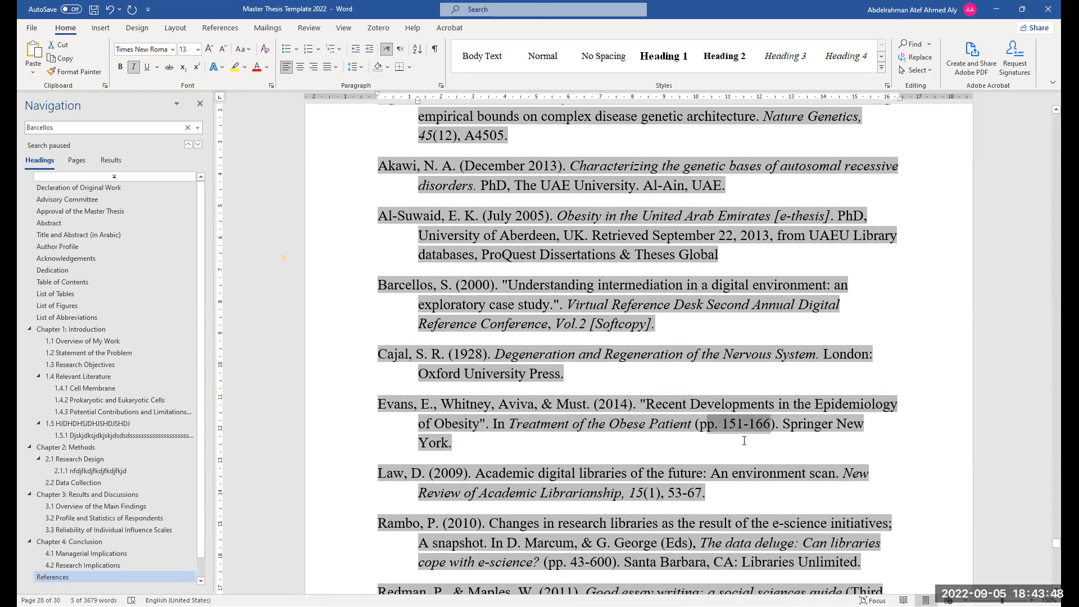
scroll(515, 161, "up", 2)
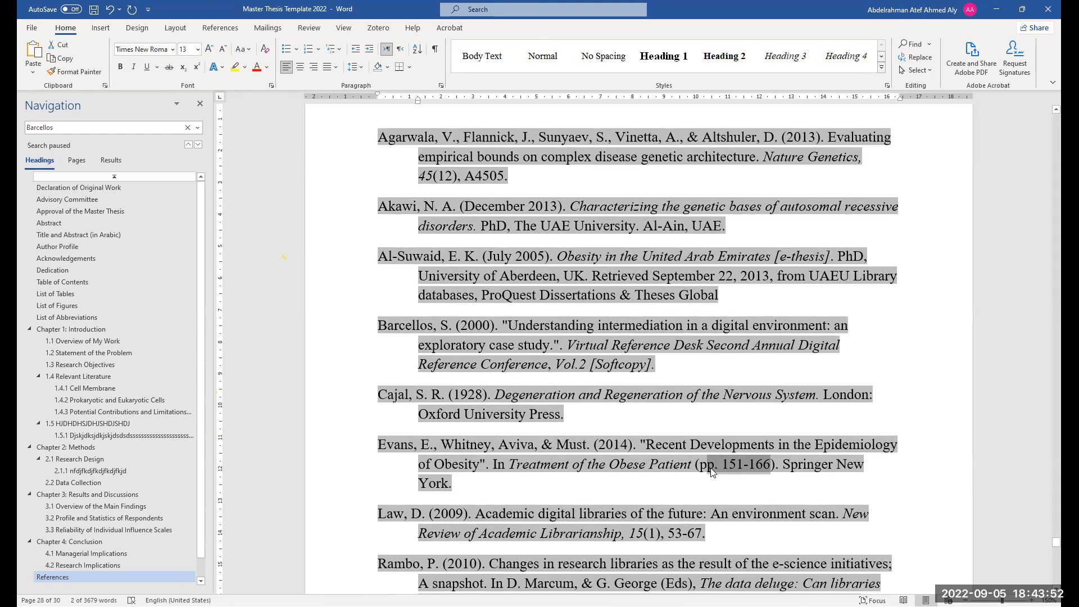
scroll(782, 438, "down", 1)
left_click_drag(784, 424, 532, 463)
left_click_drag(457, 454, 455, 454)
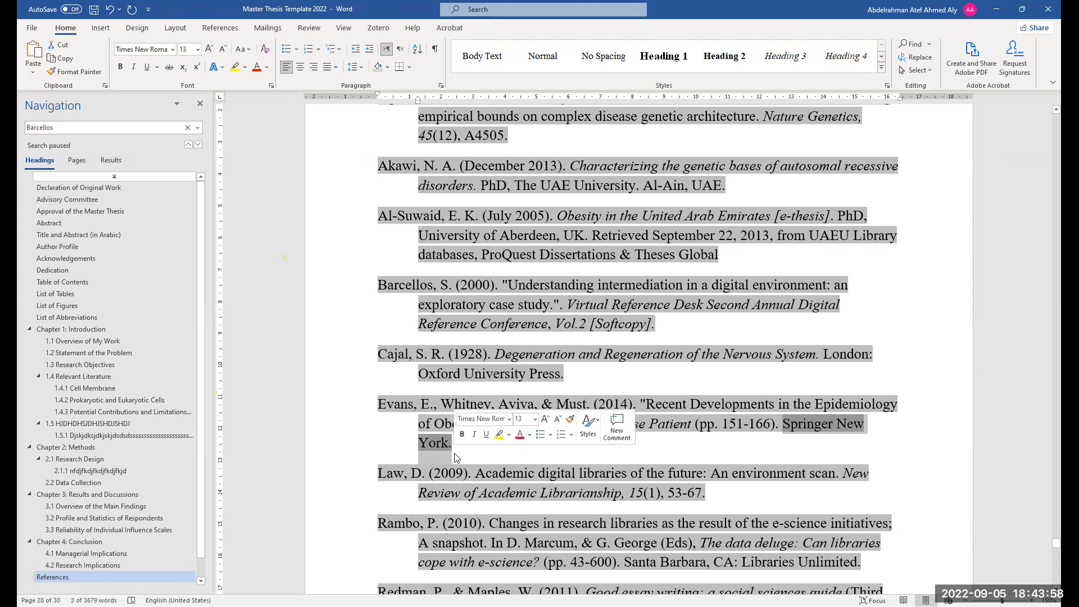
scroll(540, 494, "down", 2)
scroll(540, 495, "down", 2)
left_click(596, 461)
scroll(596, 460, "down", 2)
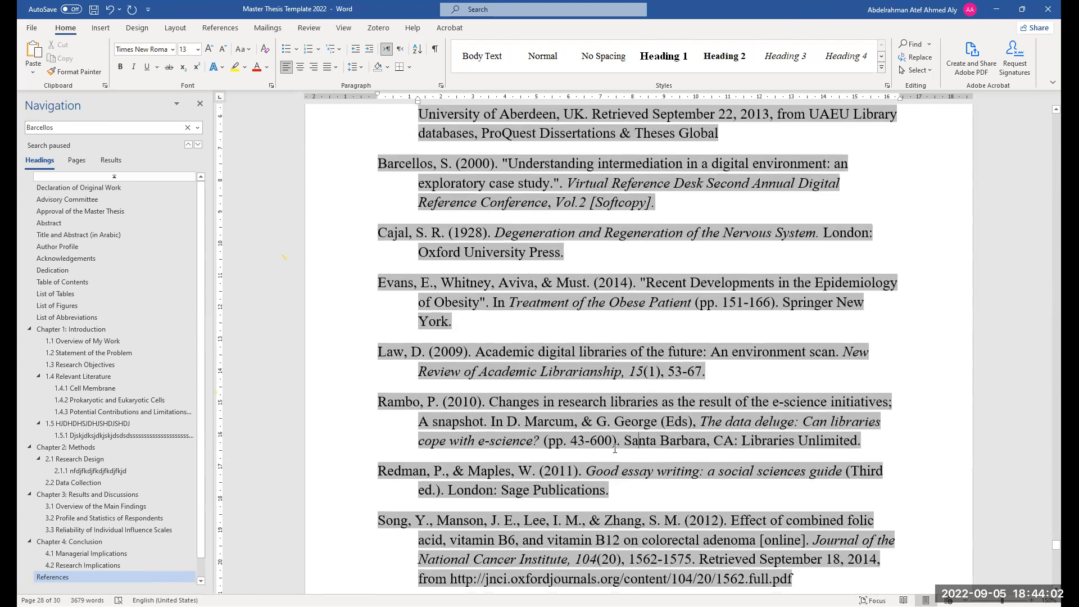
scroll(603, 409, "down", 2)
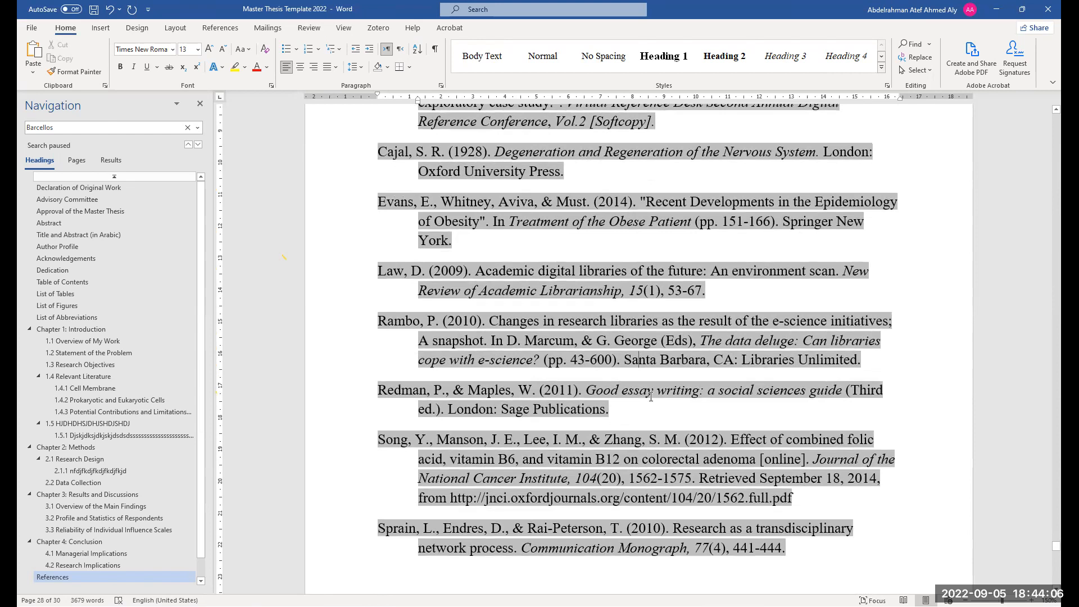
scroll(667, 441, "down", 1)
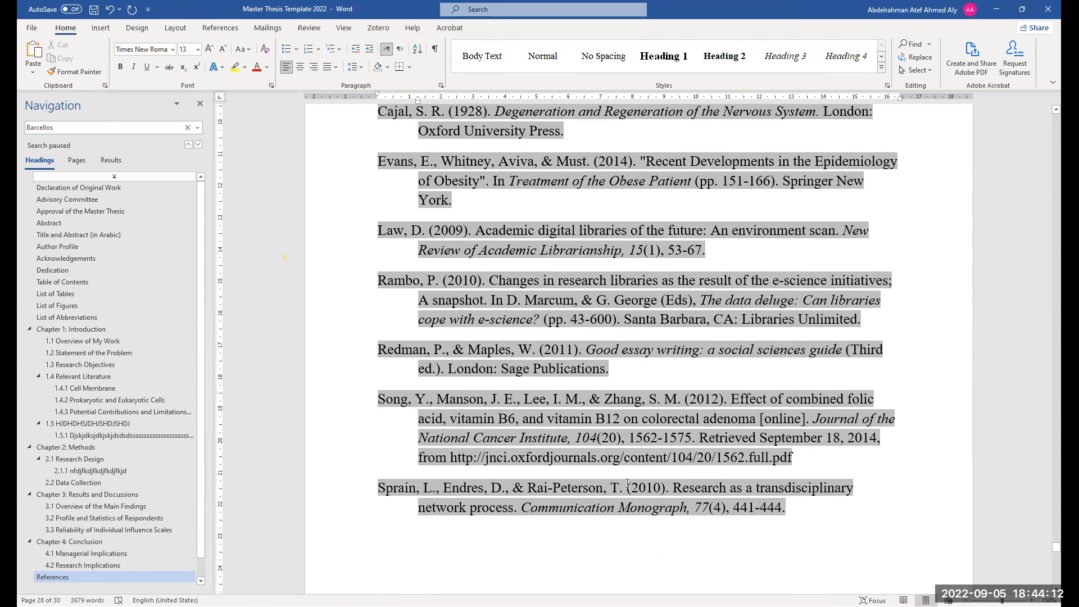
scroll(643, 463, "down", 1)
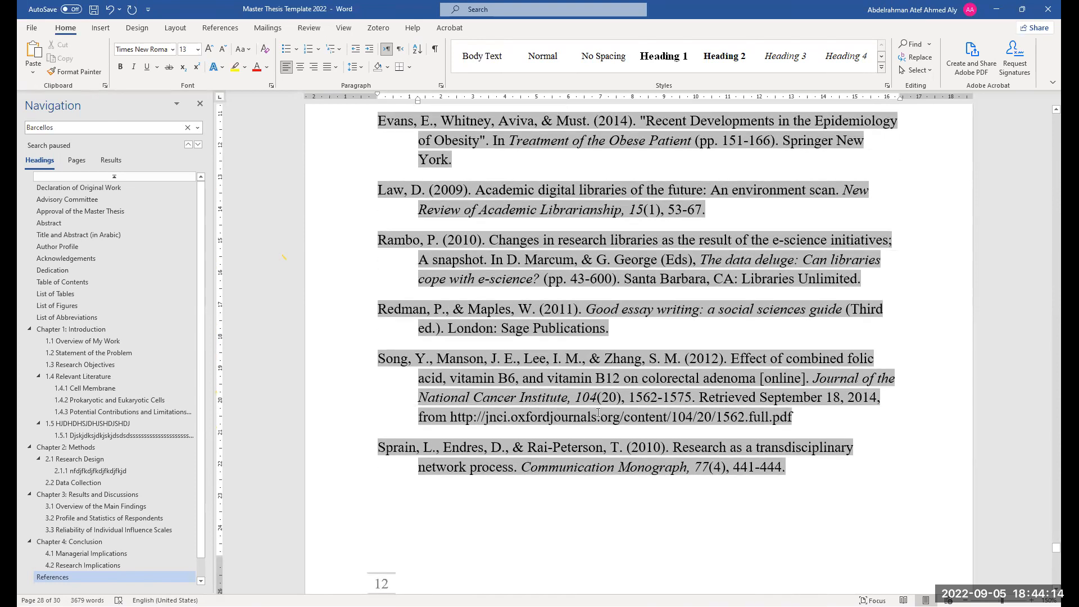
left_click_drag(713, 397, 878, 404)
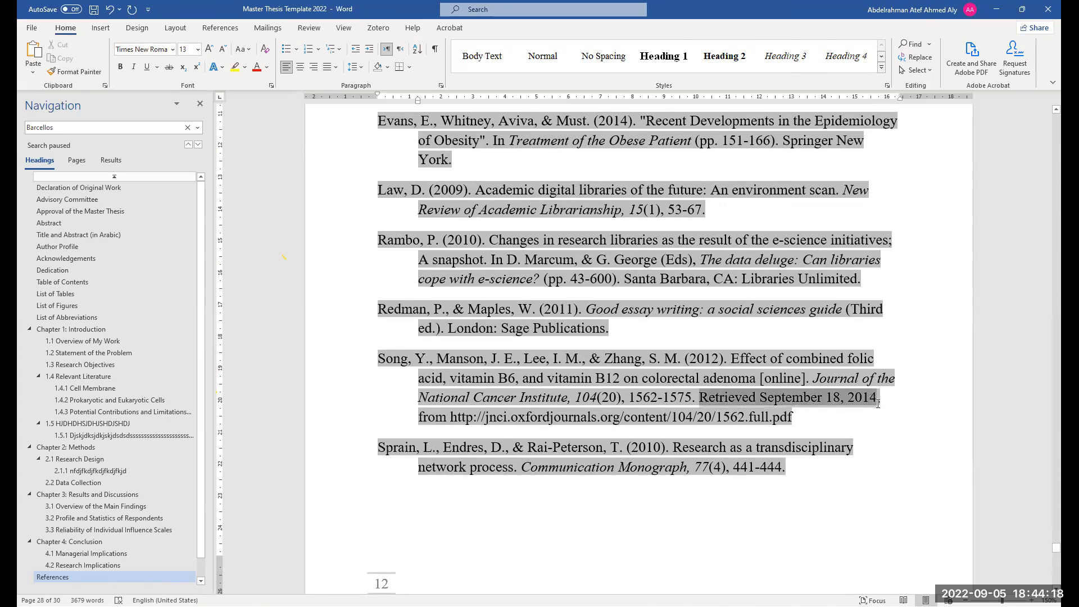
left_click_drag(793, 418, 451, 417)
left_click(770, 422)
left_click_drag(700, 398, 862, 398)
left_click_drag(422, 423, 463, 421)
left_click_drag(559, 421, 772, 422)
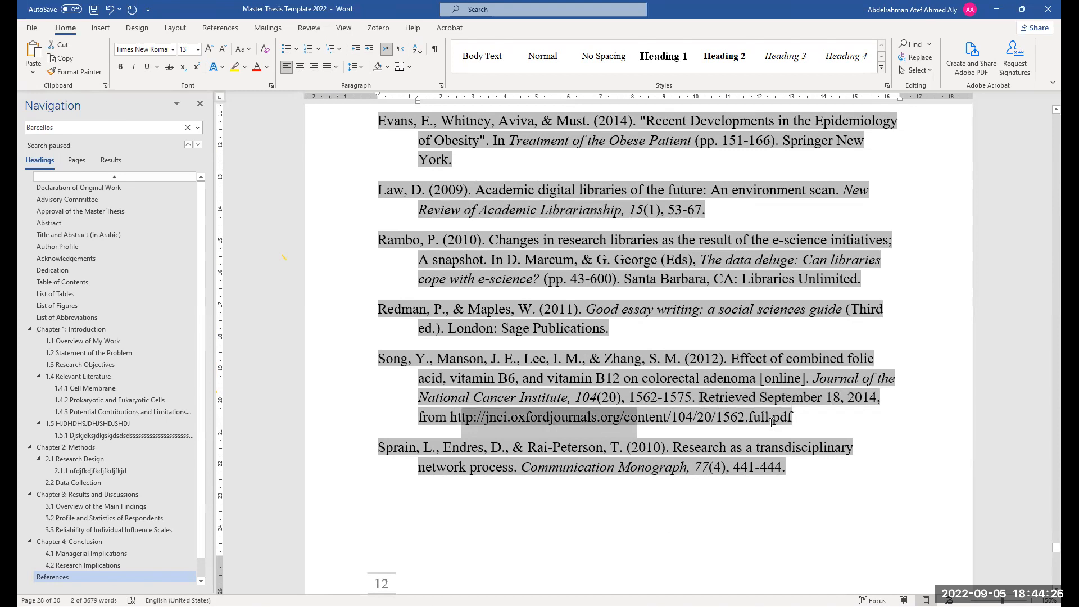
left_click(855, 397)
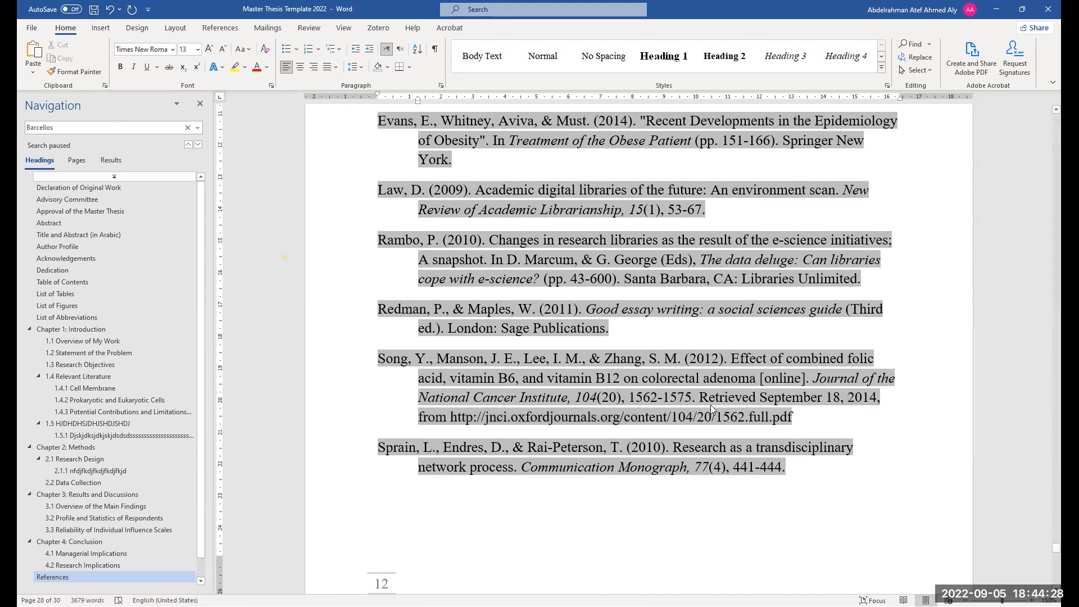
Scroll through the end of the References, the List of Publications, Patent and Appendix sections
scroll(722, 423, "down", 1)
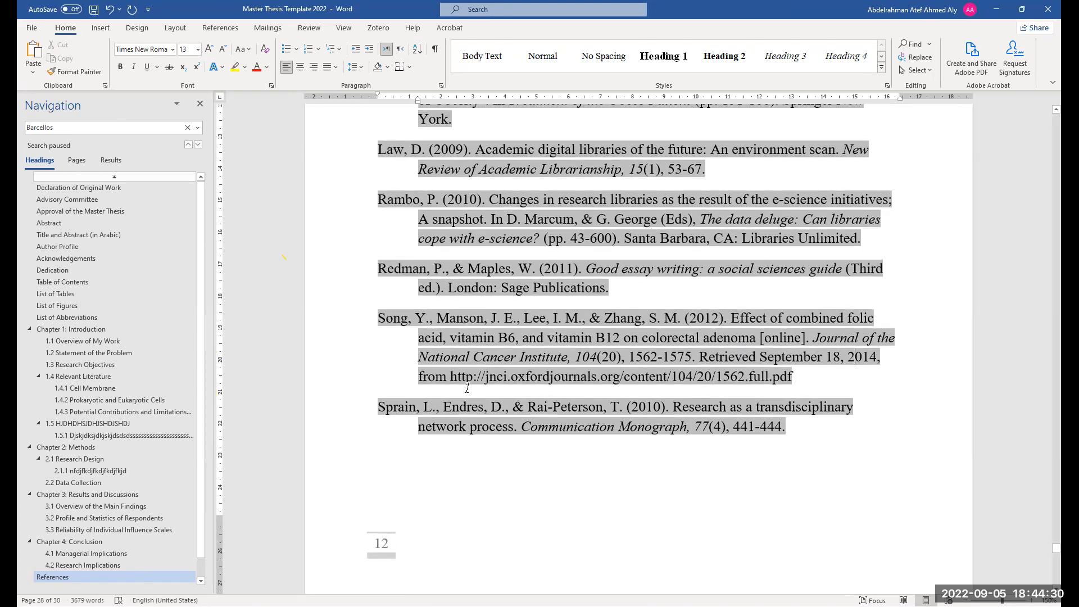
scroll(582, 373, "down", 1)
scroll(582, 374, "down", 3)
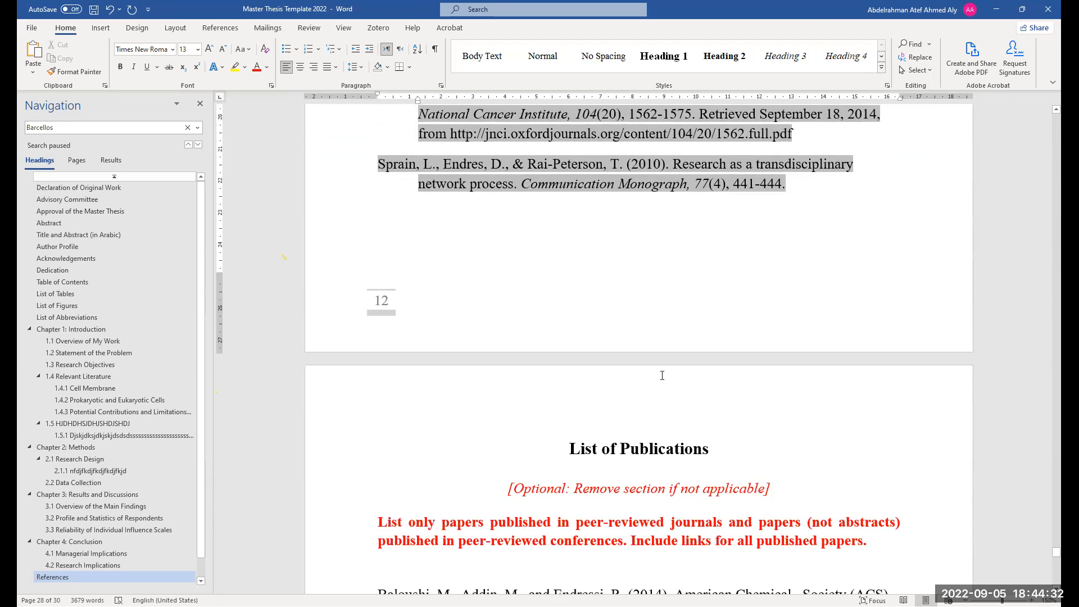
scroll(876, 408, "up", 3)
left_click_drag(794, 389, 378, 224)
scroll(449, 371, "up", 3)
scroll(427, 337, "up", 5)
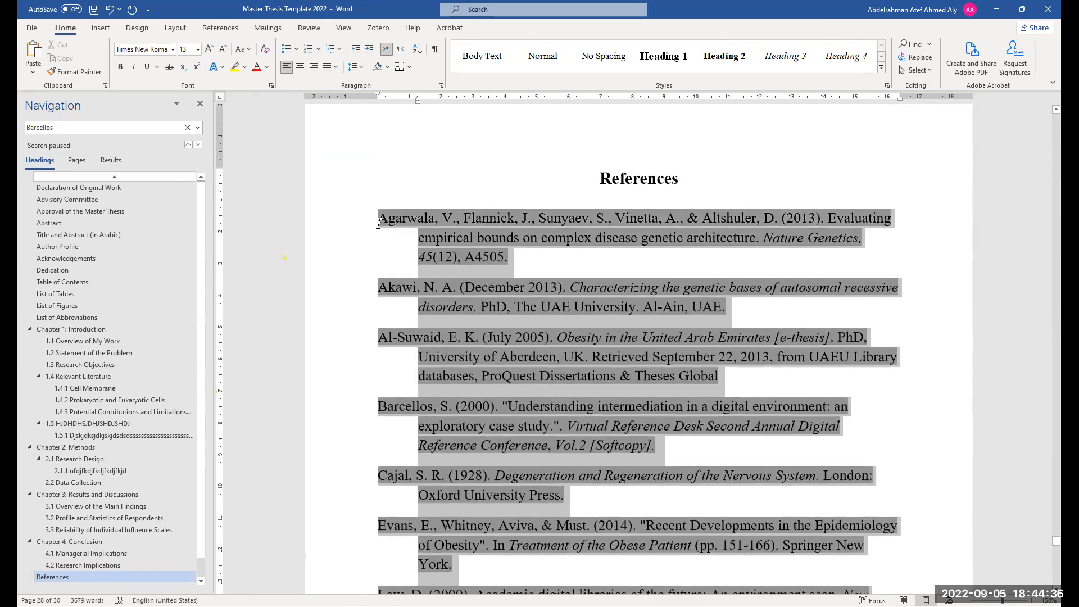
scroll(463, 395, "down", 7)
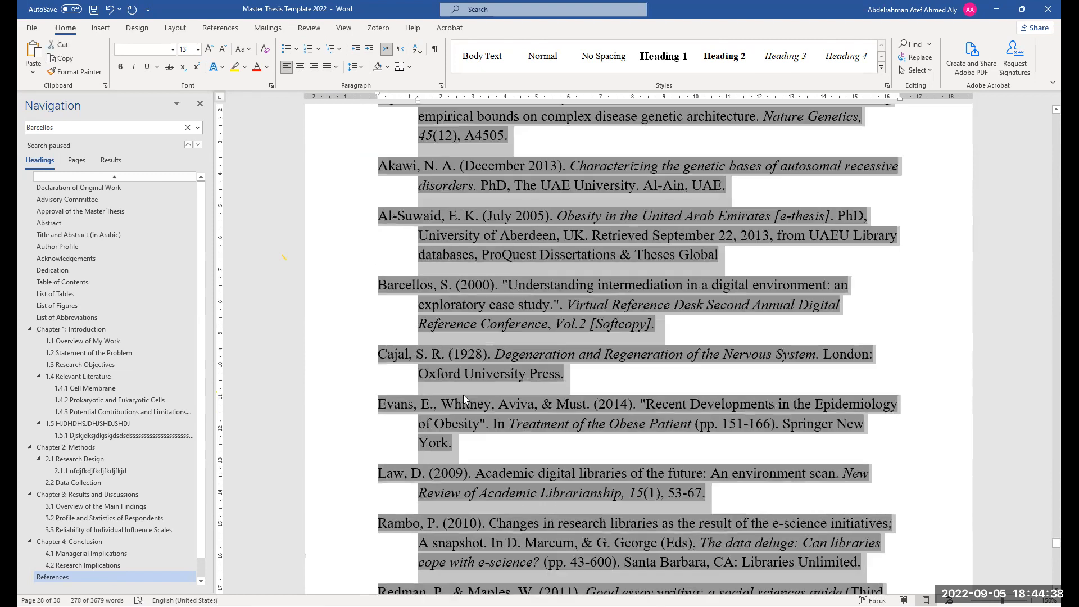
left_click(474, 431)
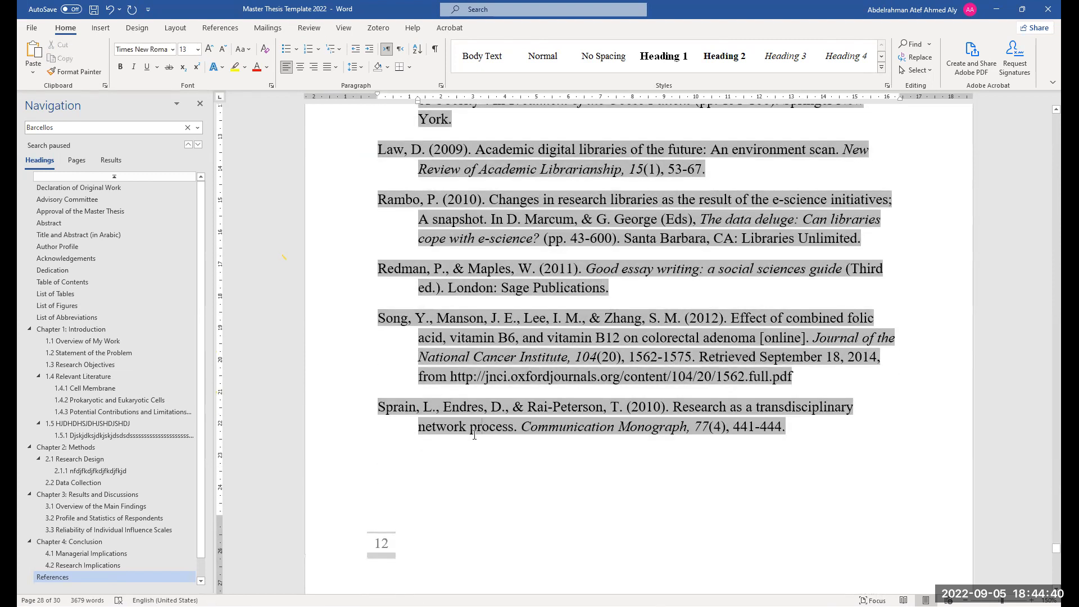
scroll(474, 435, "down", 2, "ctrl")
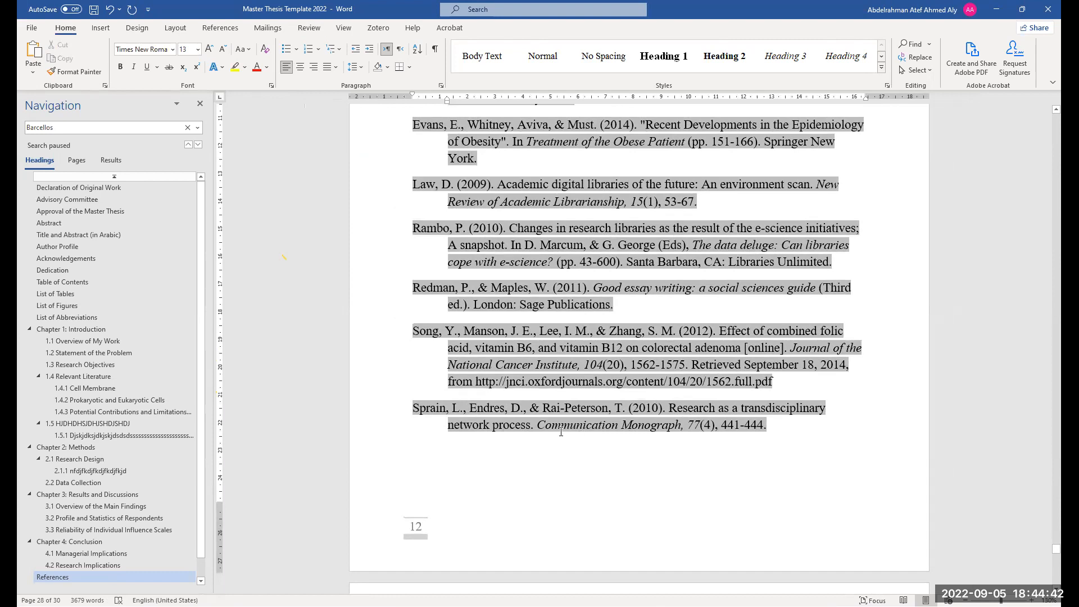
scroll(561, 431, "down", 4)
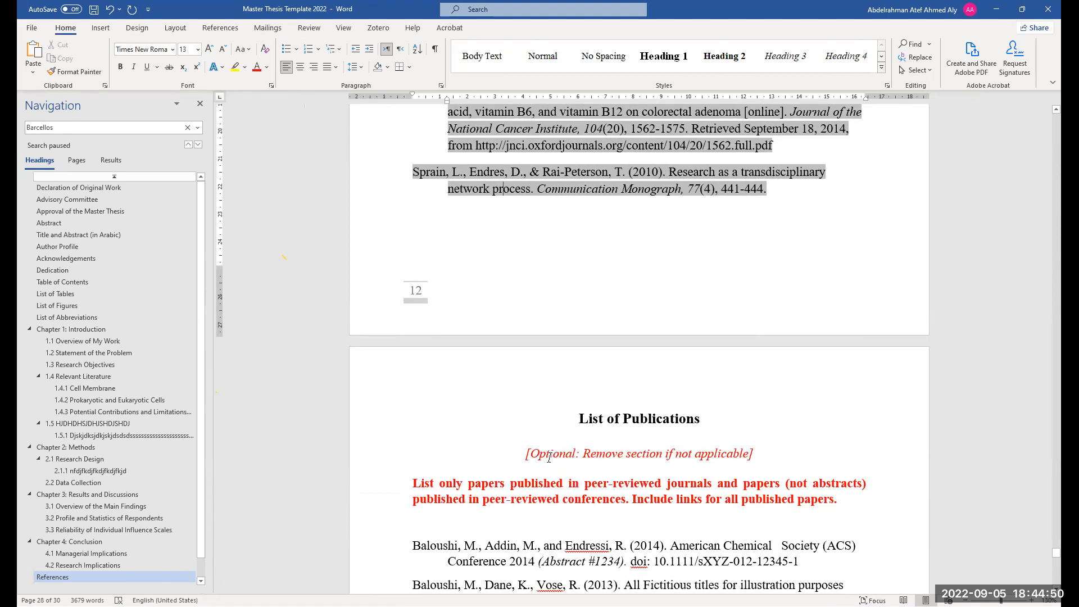
scroll(620, 424, "down", 3)
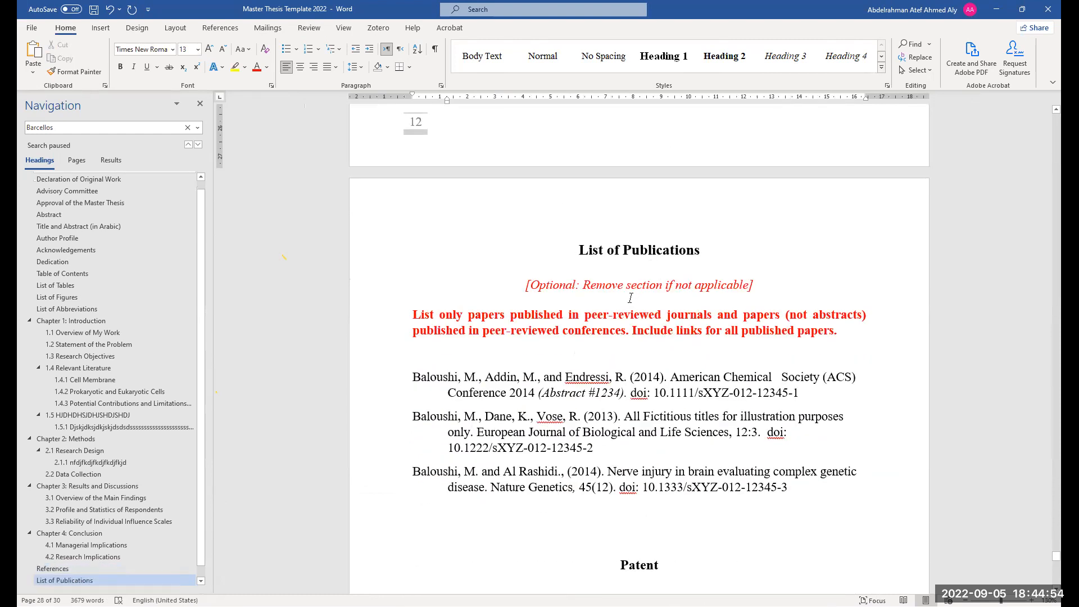
scroll(630, 299, "down", 1)
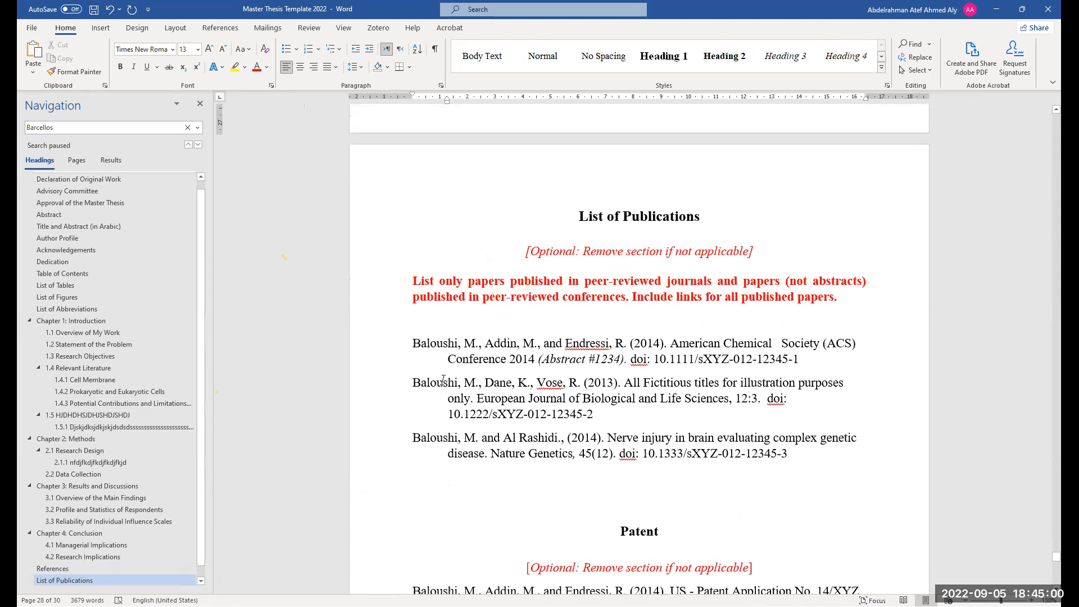
scroll(443, 366, "down", 2)
scroll(444, 376, "down", 1)
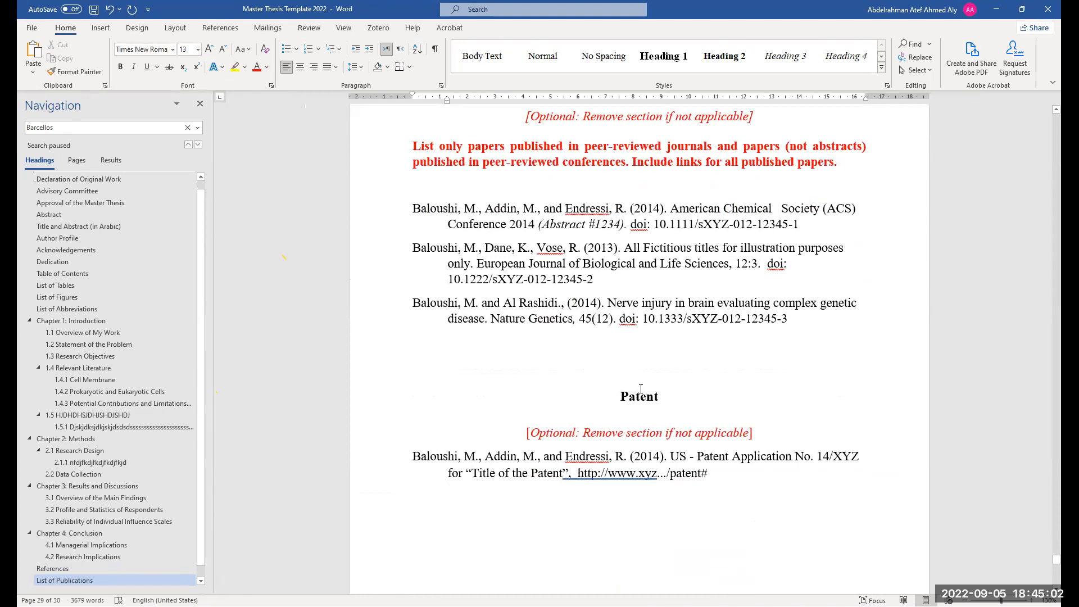
scroll(630, 382, "down", 8)
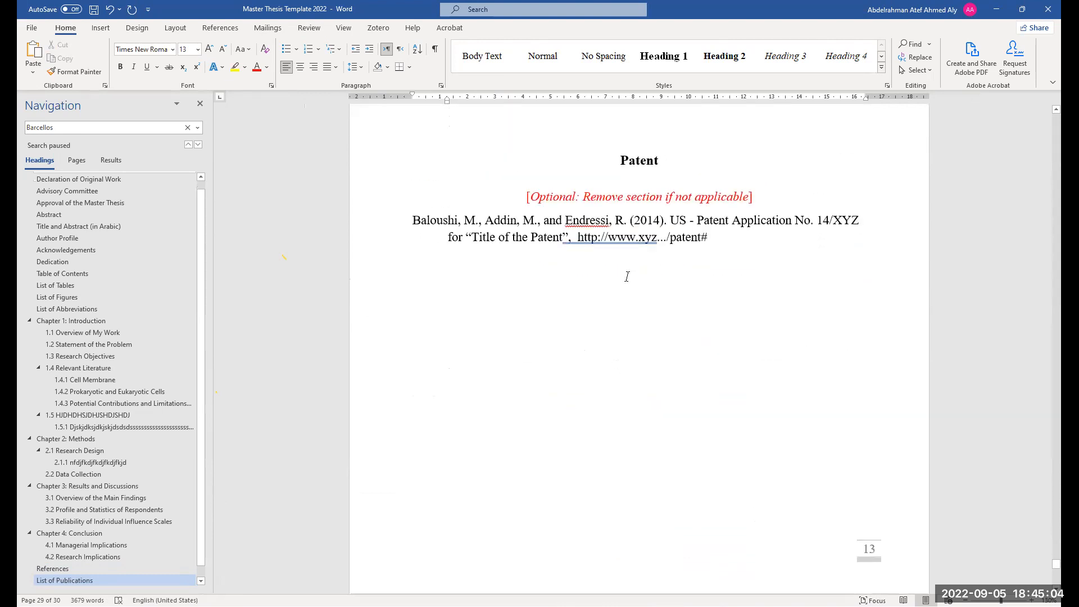
scroll(629, 393, "down", 1)
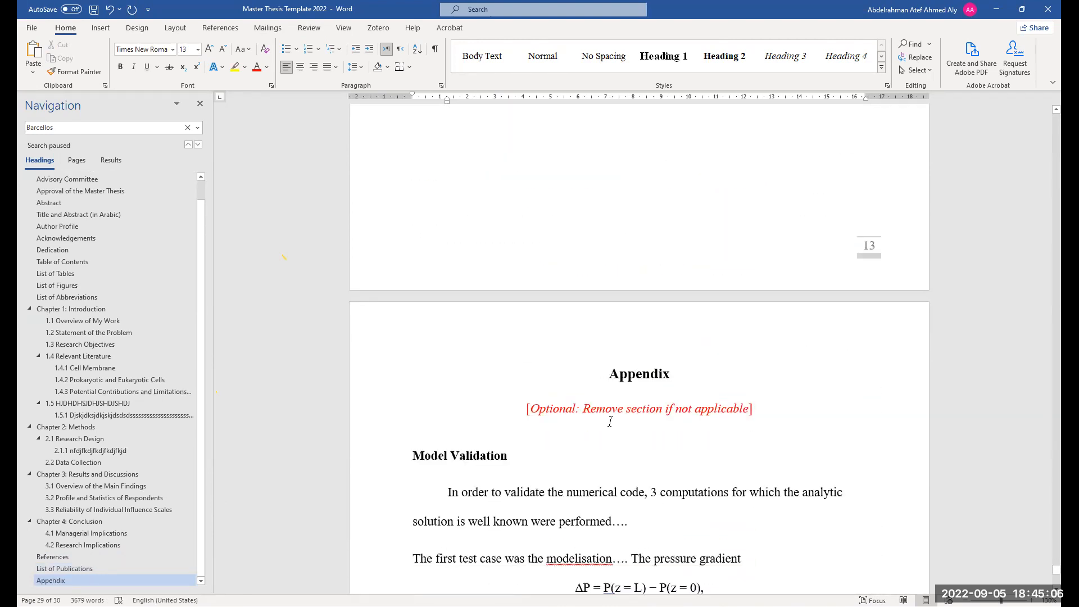
scroll(613, 427, "down", 3)
scroll(596, 393, "down", 1)
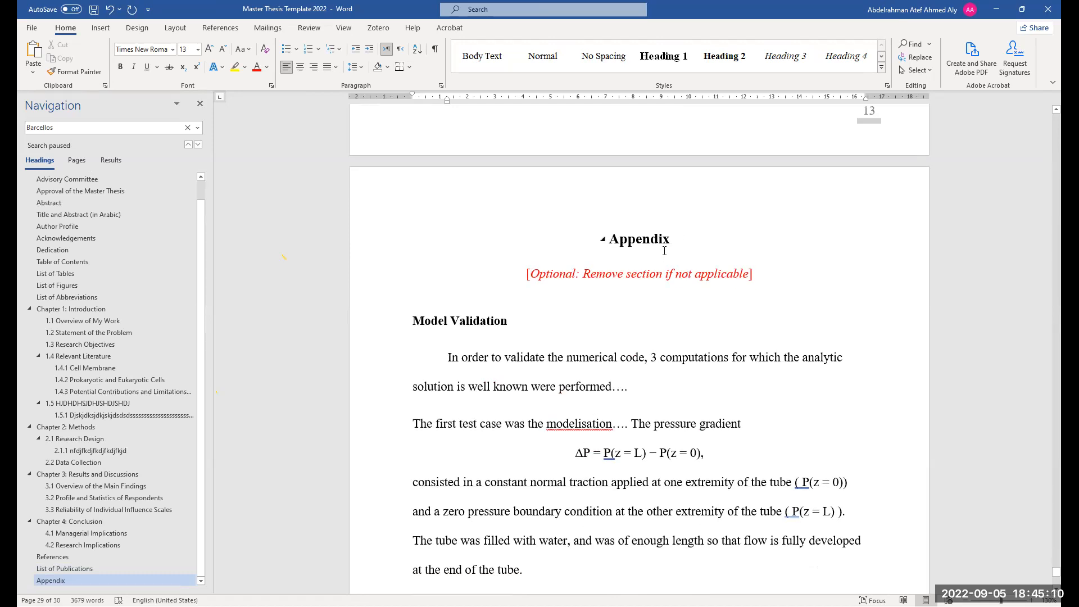
left_click_drag(670, 245, 666, 243)
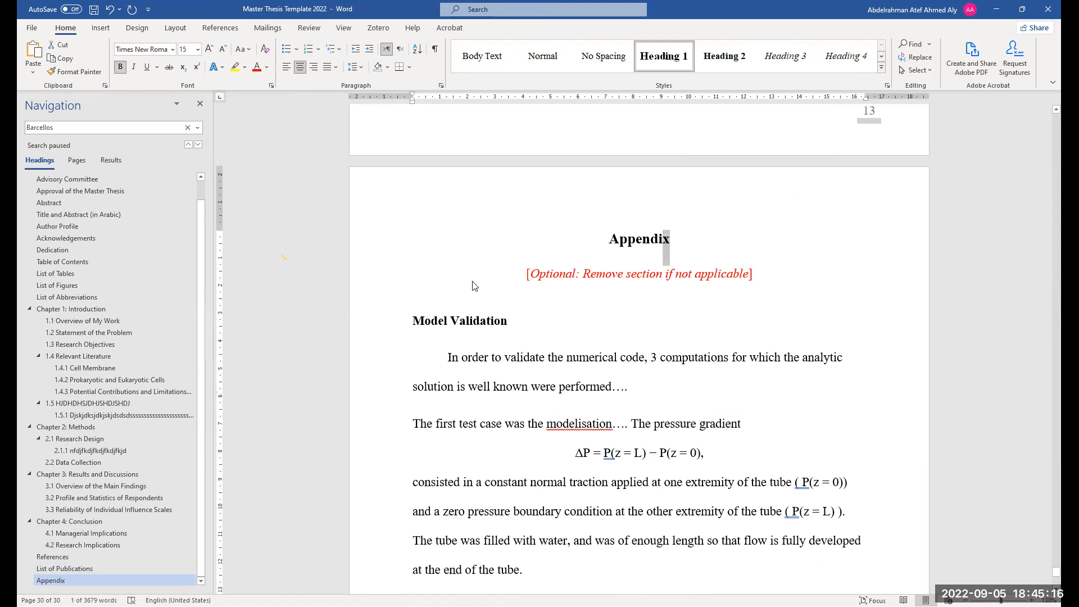
Insert an "Appendix A" subheading above Model Validation and apply the Heading 2 style to it
left_click(424, 303)
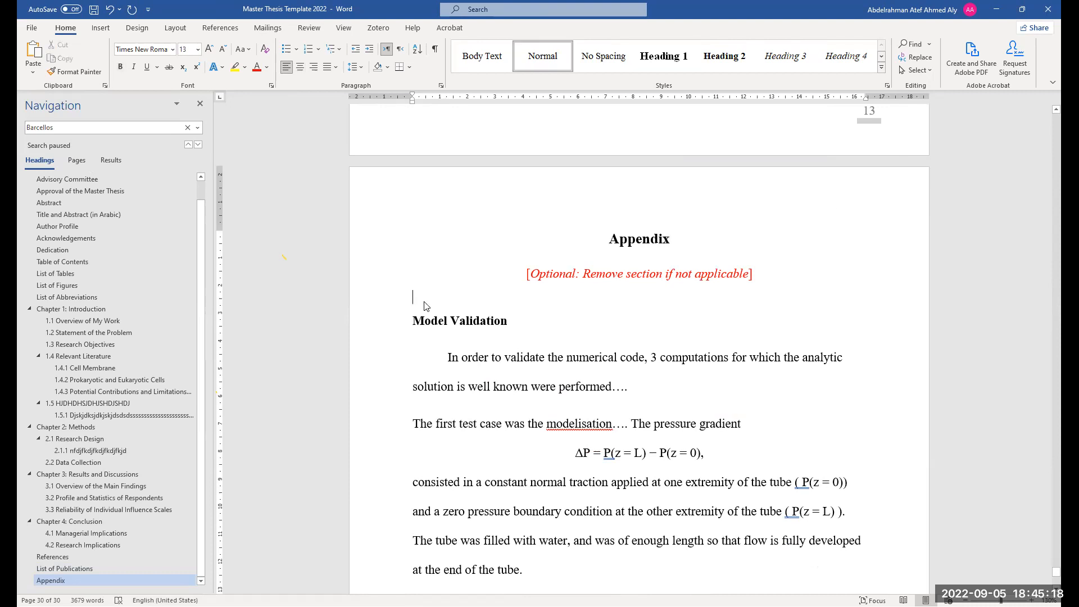
type("Appendix ")
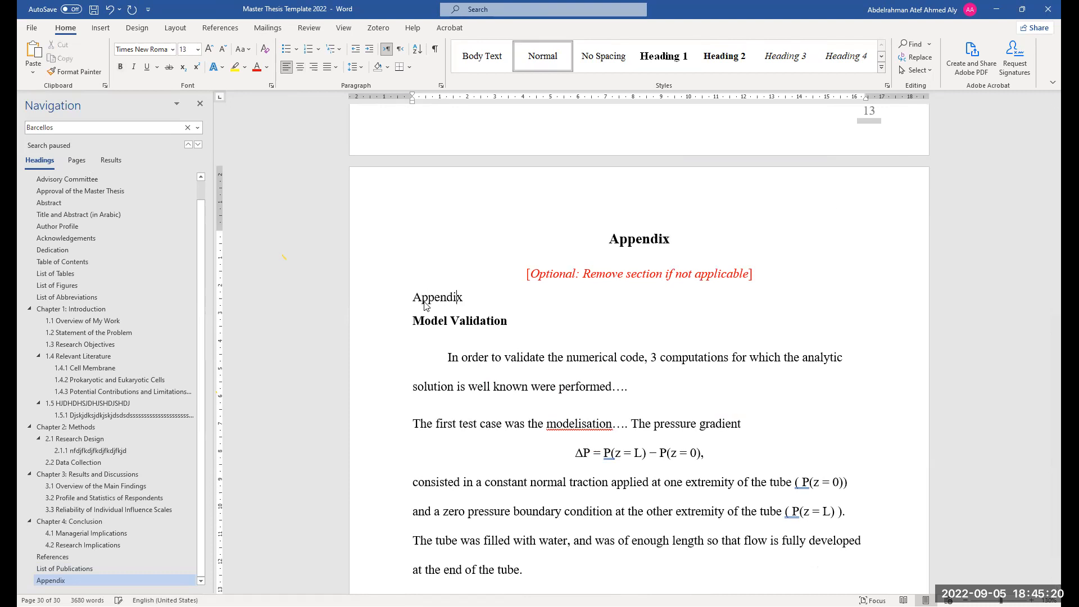
type("A")
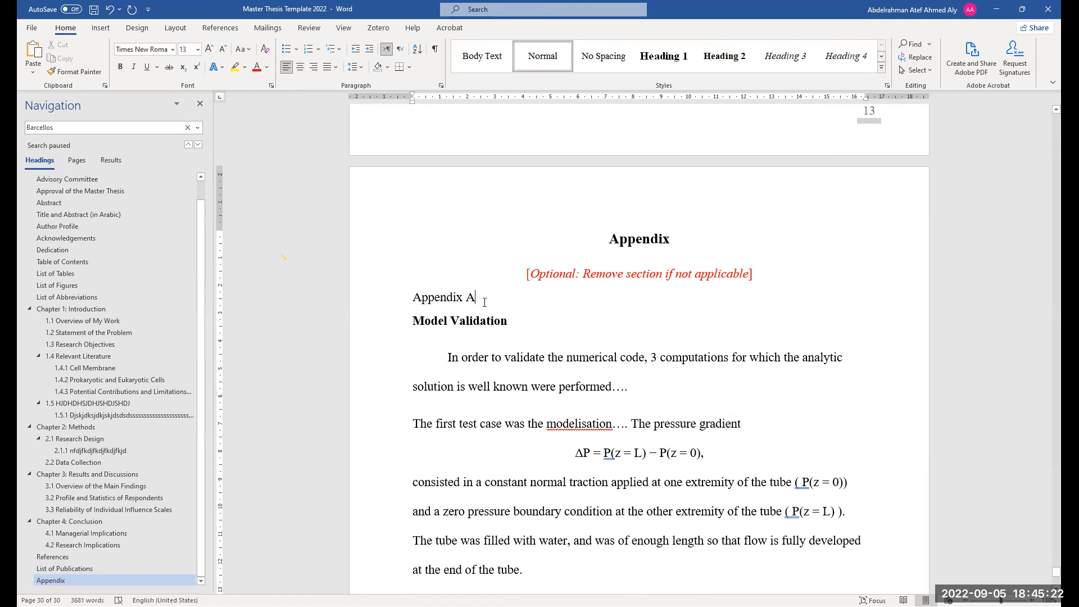
left_click_drag(479, 299, 414, 301)
left_click(725, 55)
left_click(445, 301)
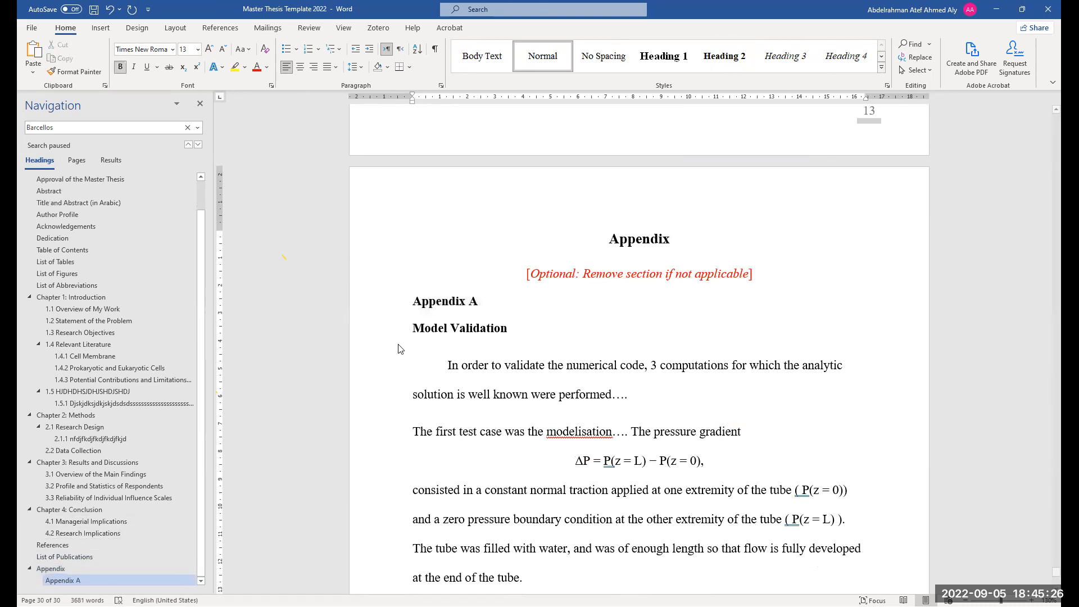
Check the styles of the Model Validation and Comparison headings in the appendix
left_click(494, 319)
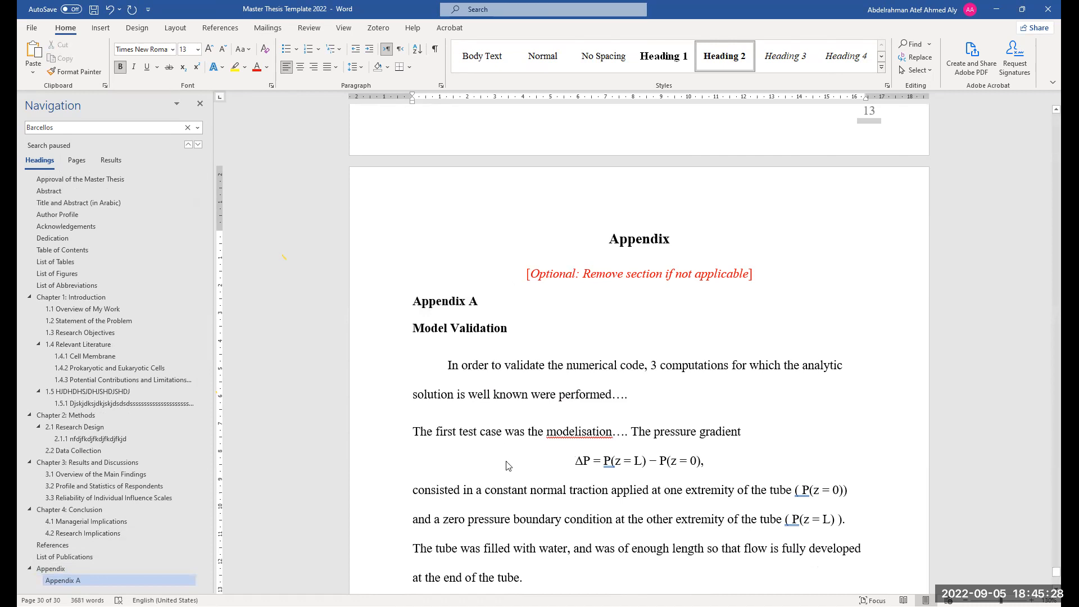
scroll(506, 460, "down", 3)
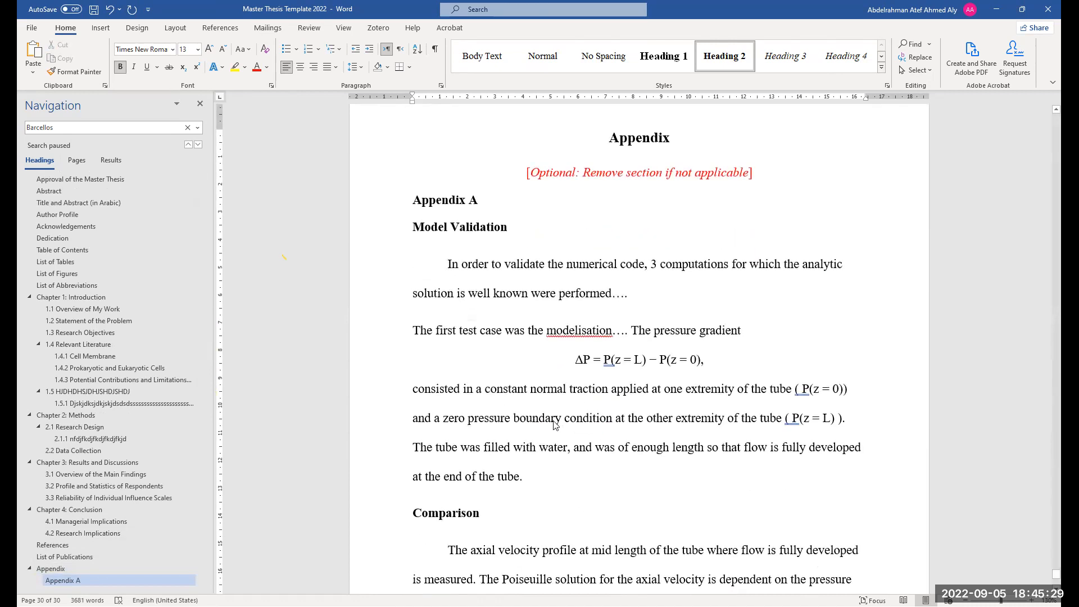
left_click_drag(480, 512, 412, 515)
left_click(495, 513)
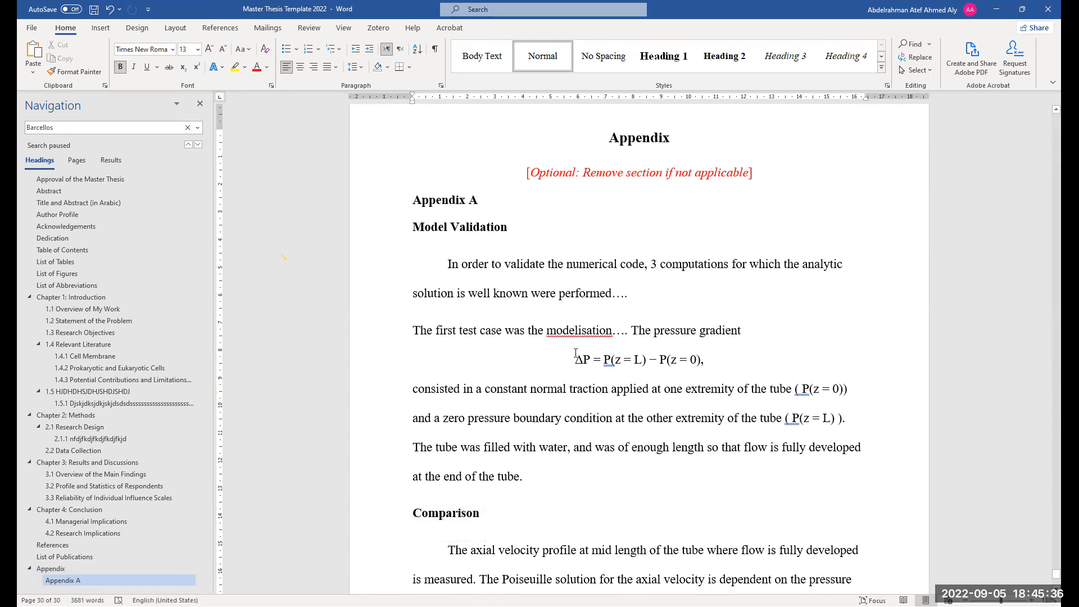
scroll(576, 353, "down", 5)
scroll(593, 483, "up", 3)
scroll(593, 486, "up", 3)
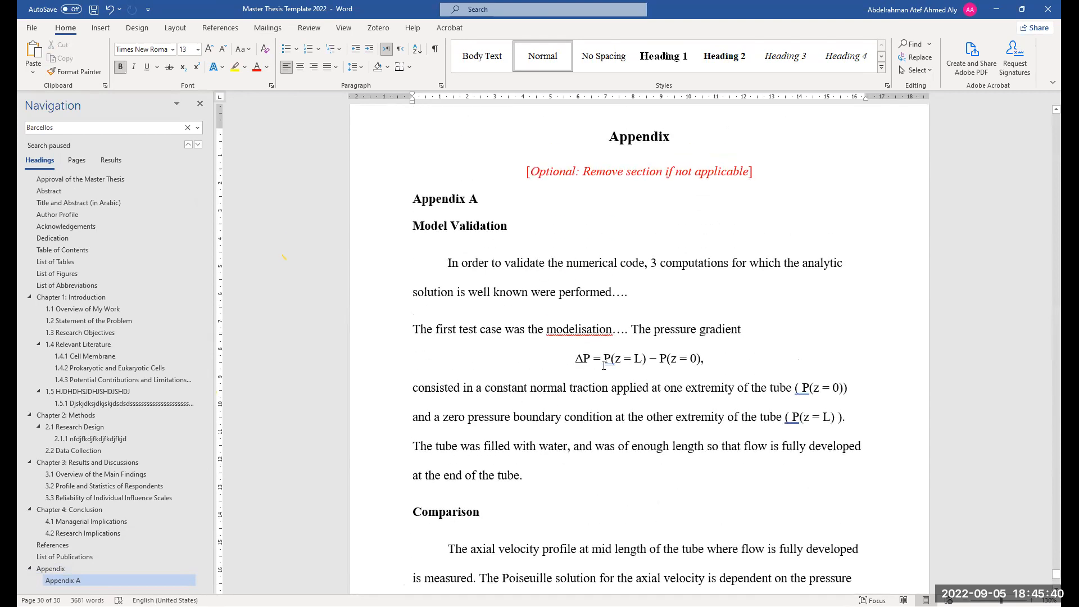
scroll(604, 366, "up", 3)
scroll(594, 438, "down", 2, "ctrl")
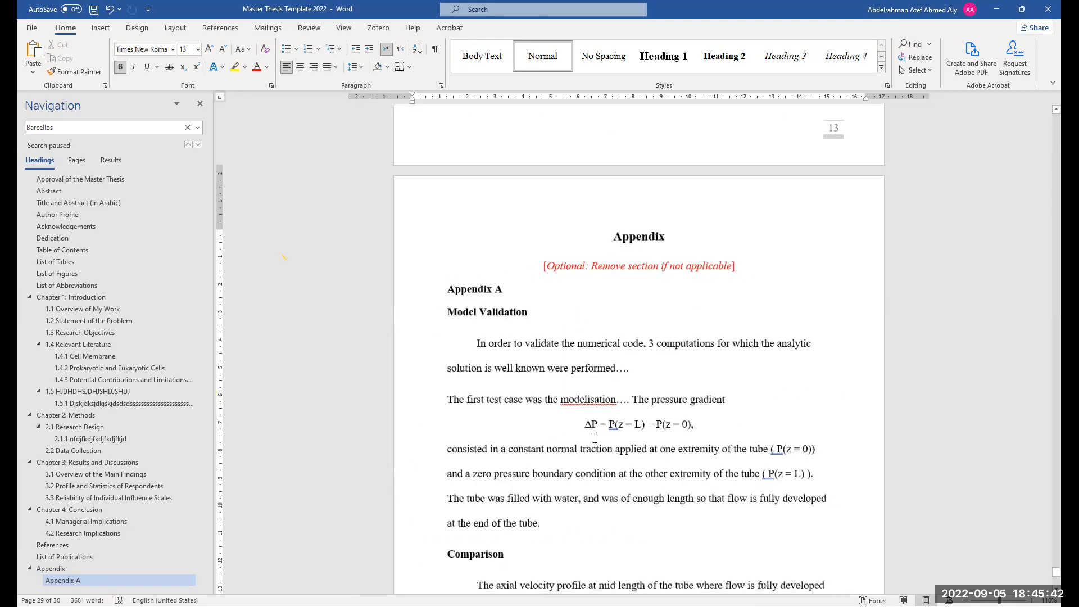
Review the end of the appendix, then return to the title page at the start of the document and look it over
scroll(569, 511, "down", 7)
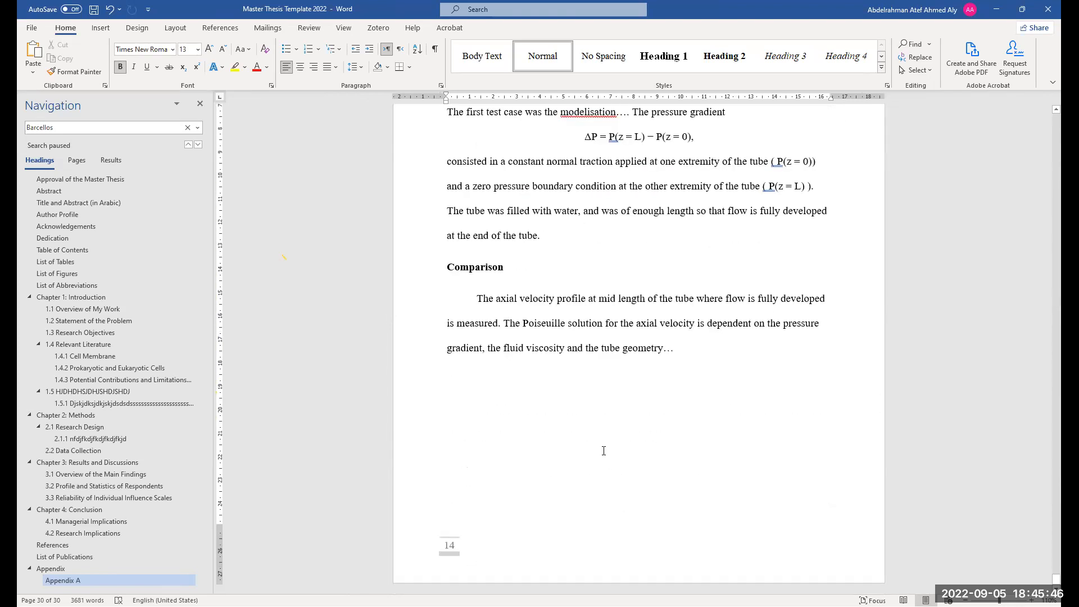
scroll(604, 450, "up", 8)
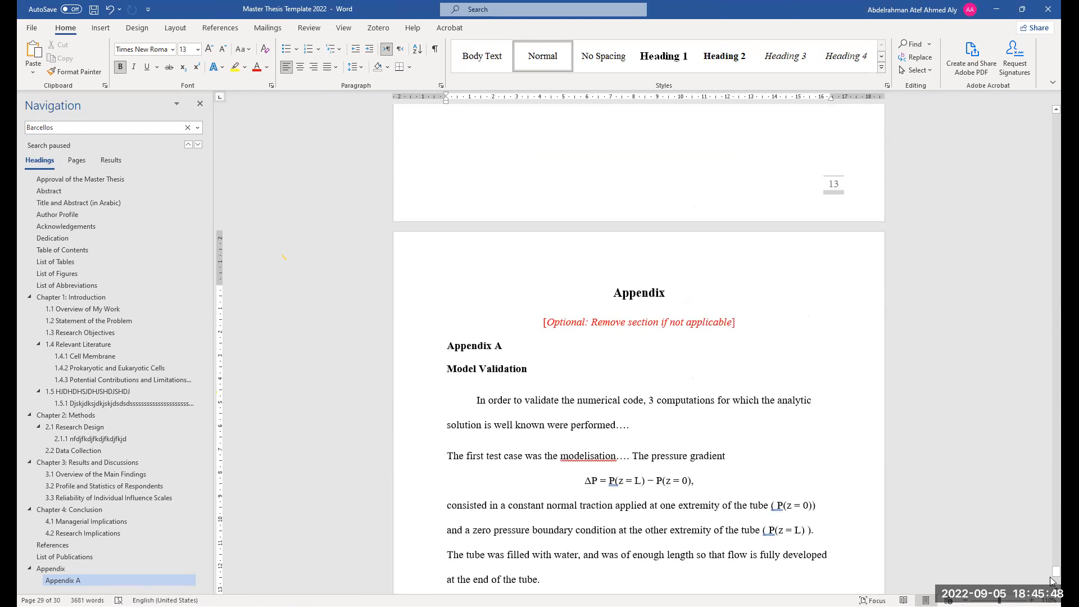
left_click_drag(1058, 573, 1056, 115)
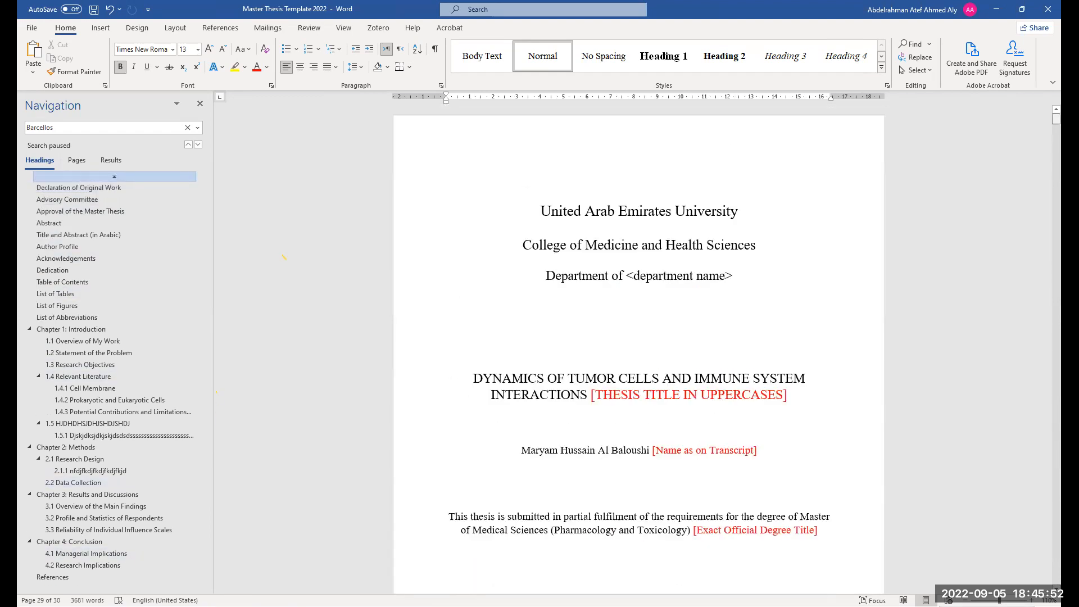
scroll(652, 347, "down", 1)
scroll(645, 428, "up", 2)
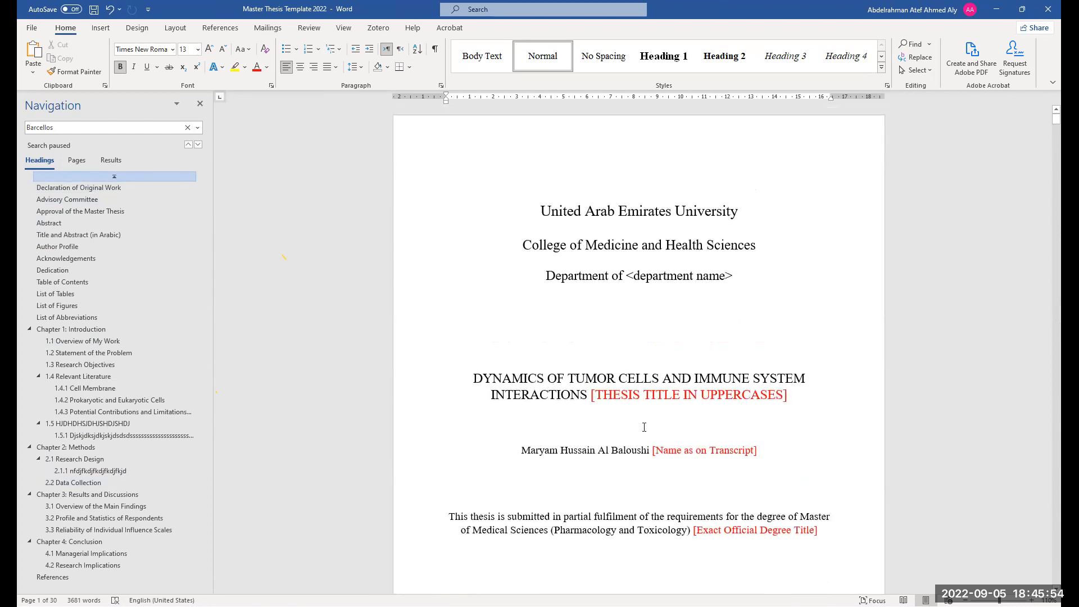
scroll(632, 451, "down", 1, "ctrl")
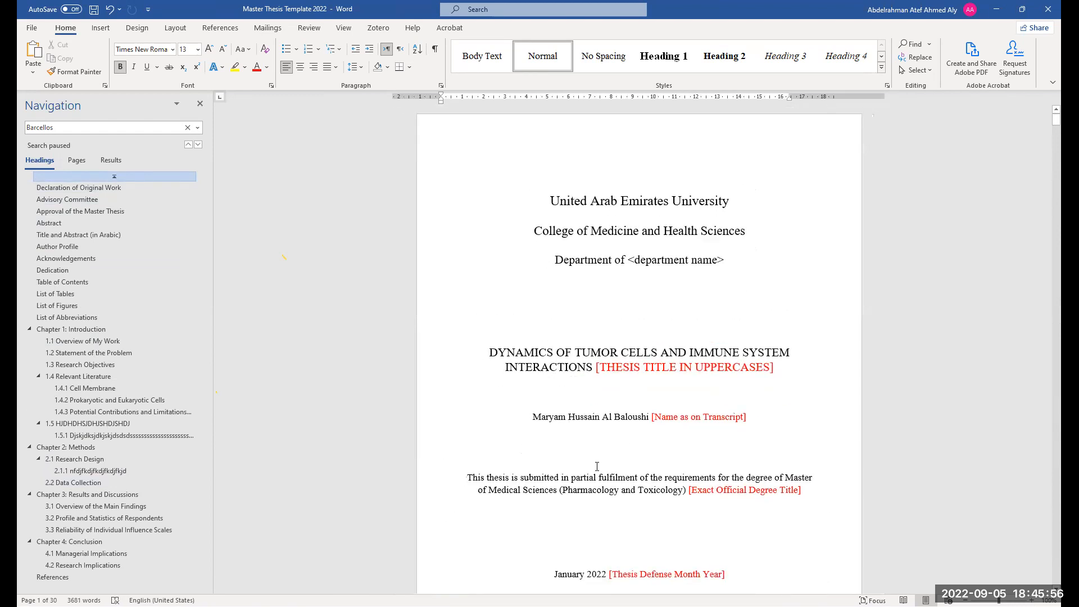
scroll(544, 460, "down", 1)
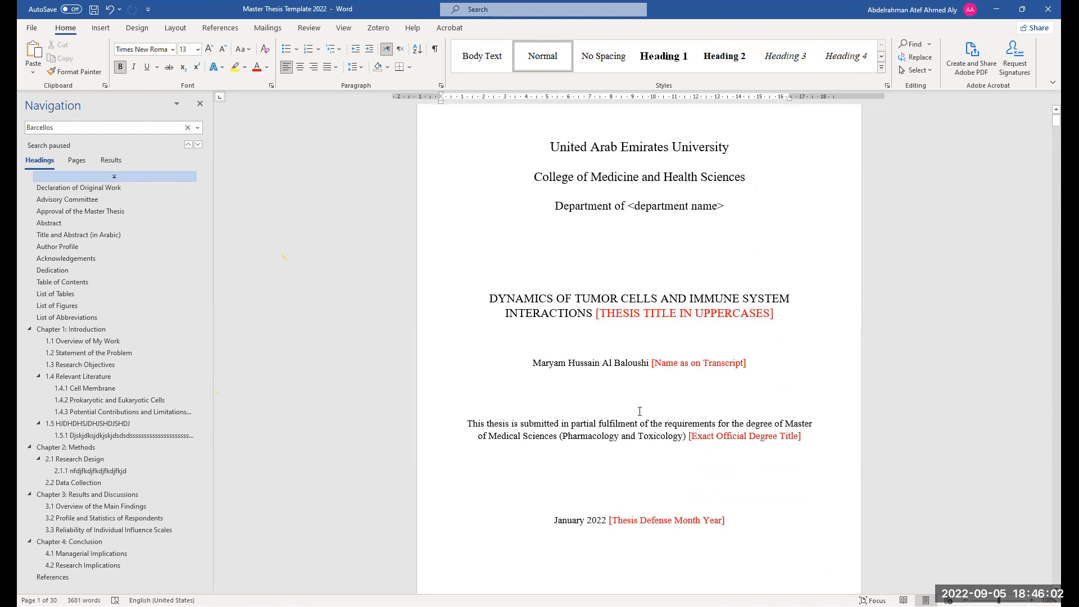
scroll(640, 411, "up", 1)
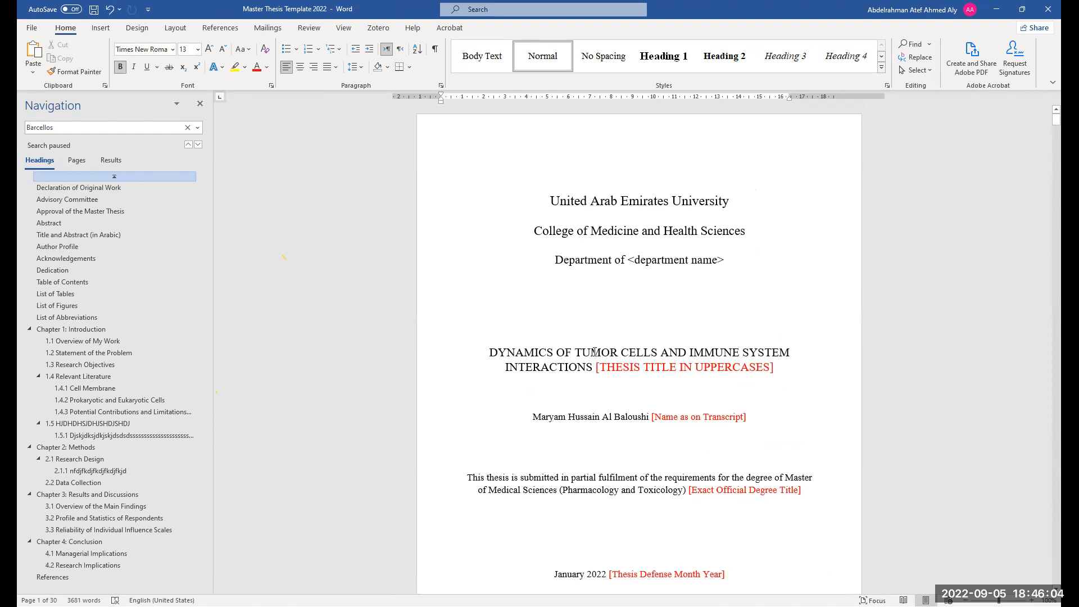
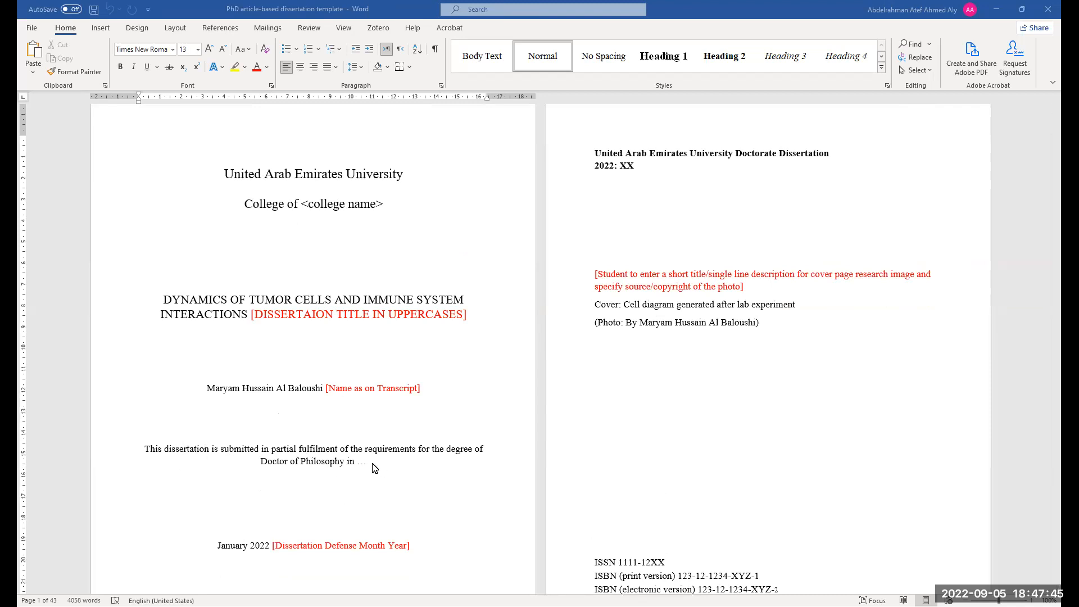
Scroll through the title page, copyright page, Declaration of Original Work and Advisory Committee pages
scroll(392, 469, "up", 1)
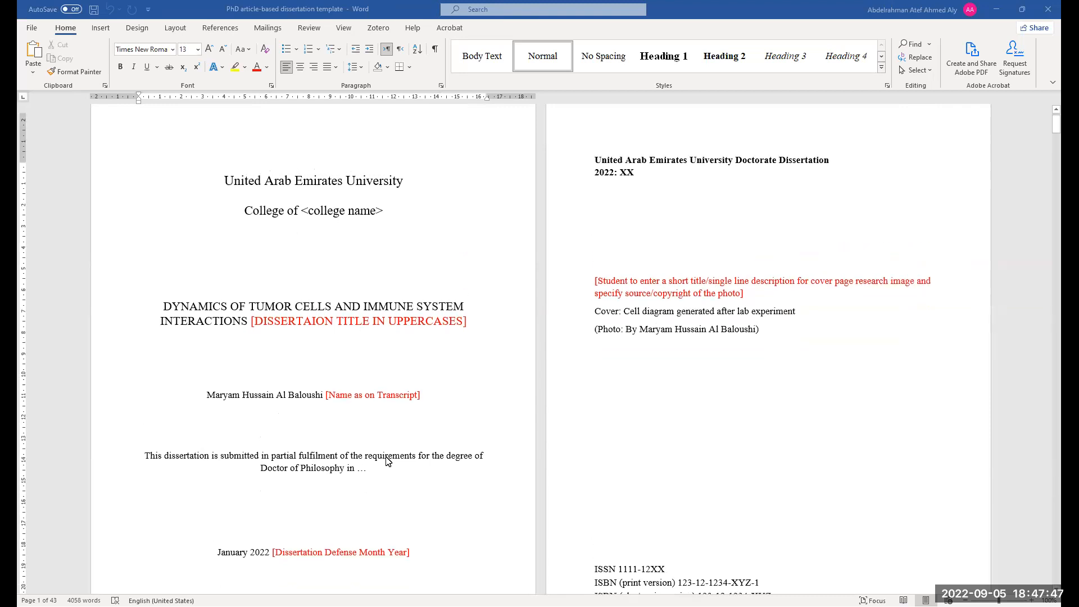
scroll(381, 504, "down", 1)
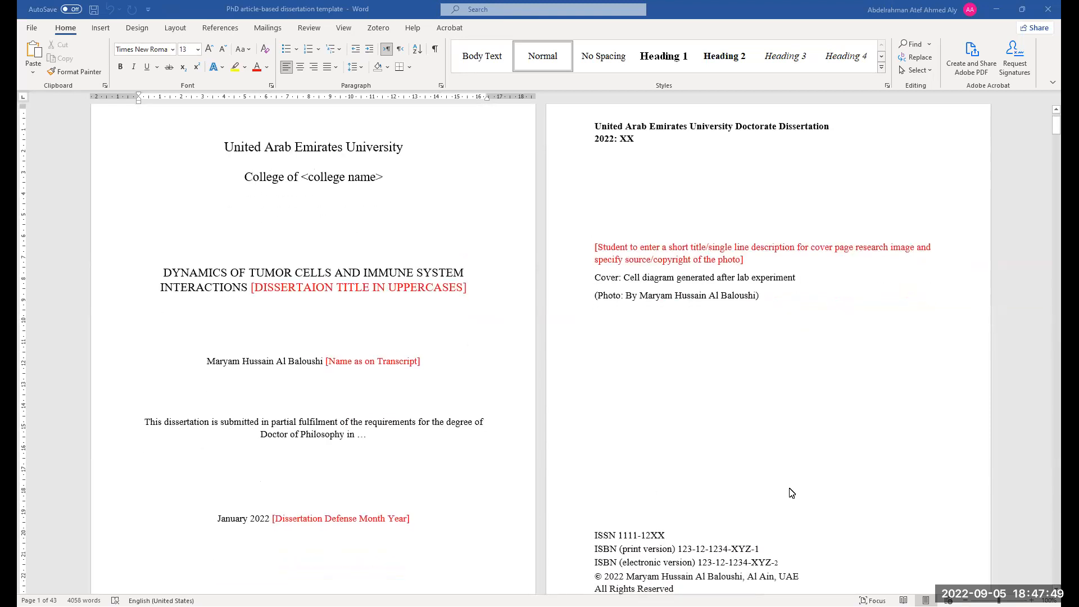
scroll(726, 184, "down", 12)
scroll(318, 369, "down", 4)
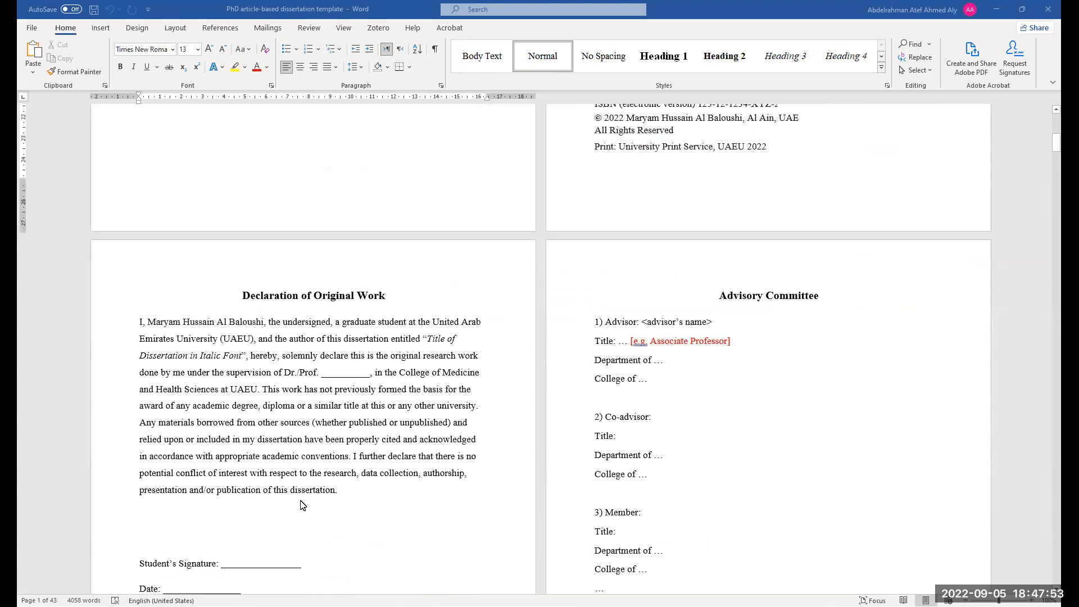
scroll(218, 387, "down", 9)
scroll(258, 414, "down", 14)
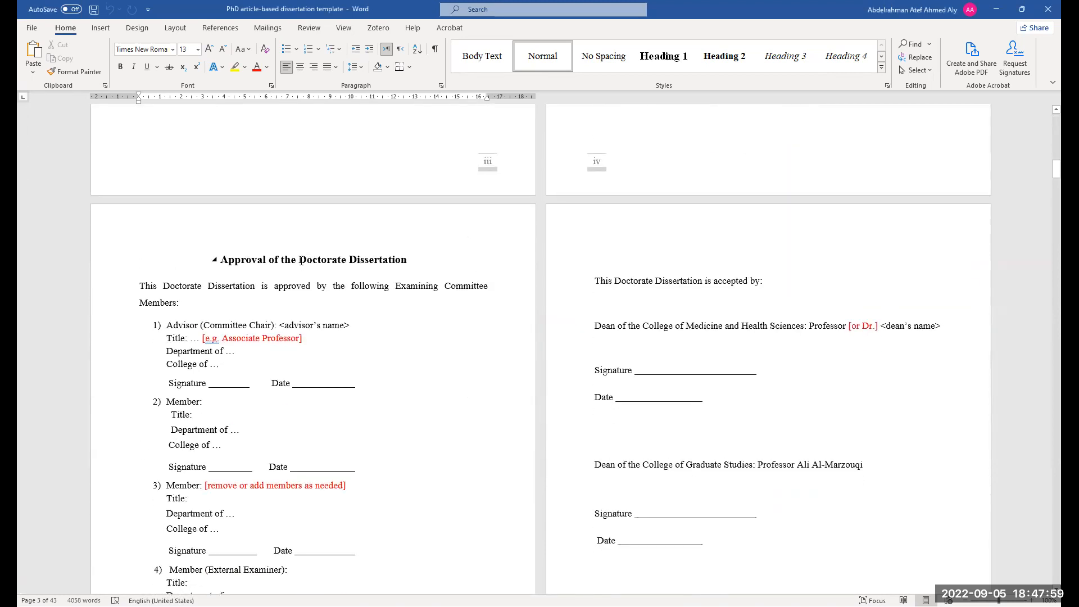
Highlight the words "Doctorate Dissertation" in the approval page heading and in the acceptance statement to examine the wording
left_click_drag(300, 260, 366, 281)
scroll(322, 321, "down", 1)
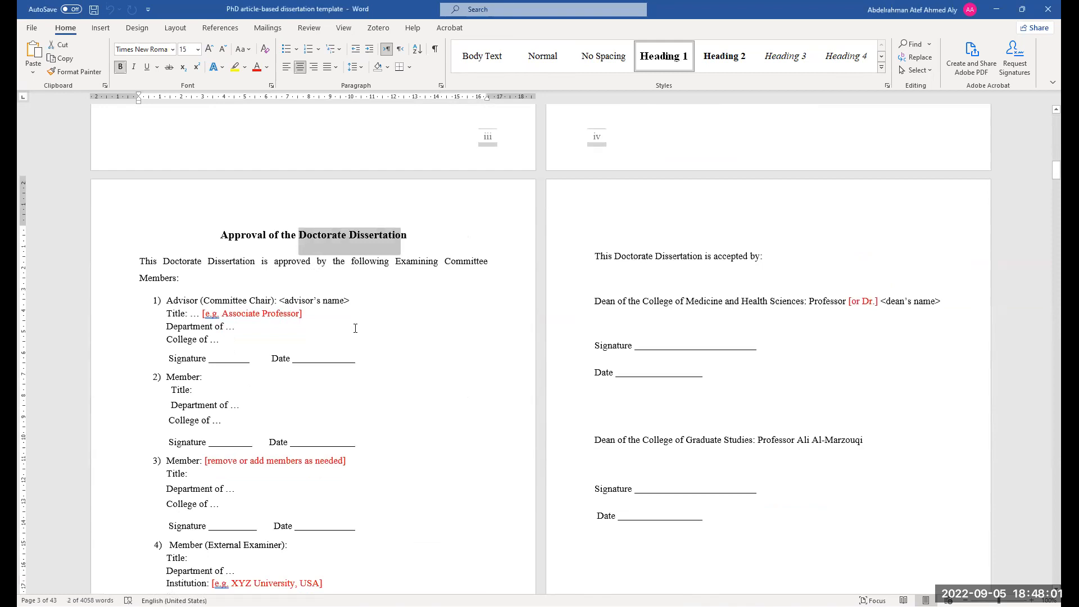
left_click(395, 373)
scroll(568, 409, "down", 6)
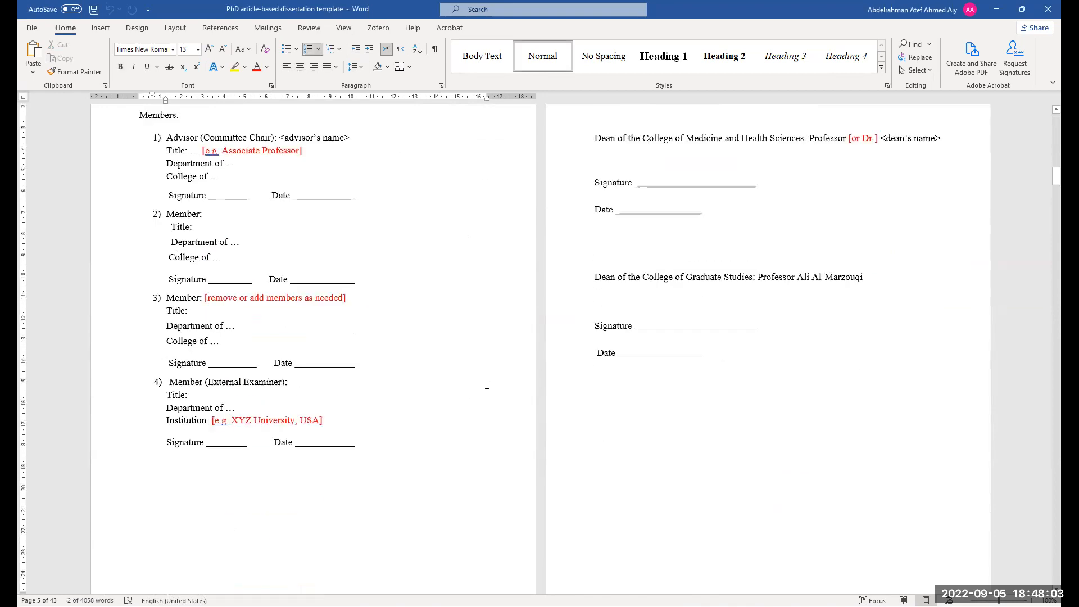
scroll(495, 374, "up", 3)
left_click_drag(614, 173, 703, 174)
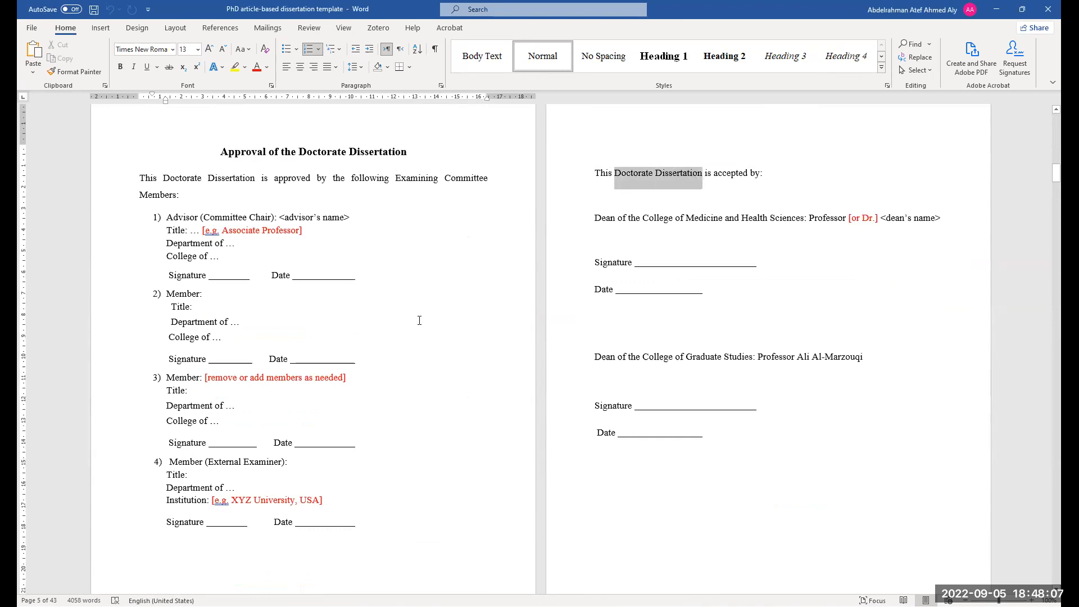
Scroll to the List of Publications and highlight the red italic instruction paragraph about publisher permission to examine it
scroll(419, 320, "down", 20)
scroll(429, 366, "down", 15)
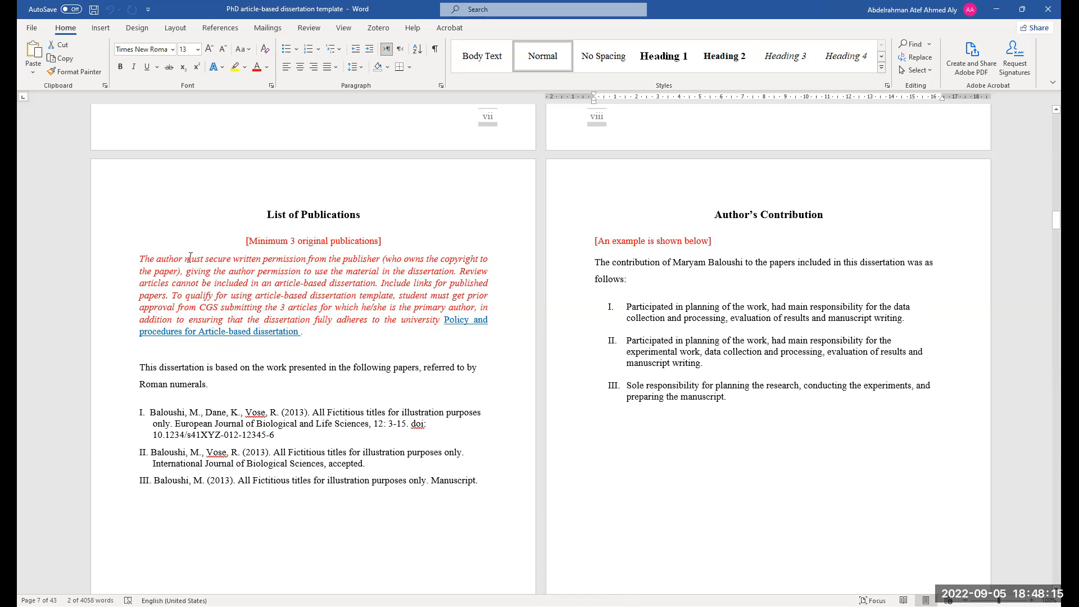
left_click_drag(138, 262, 467, 324)
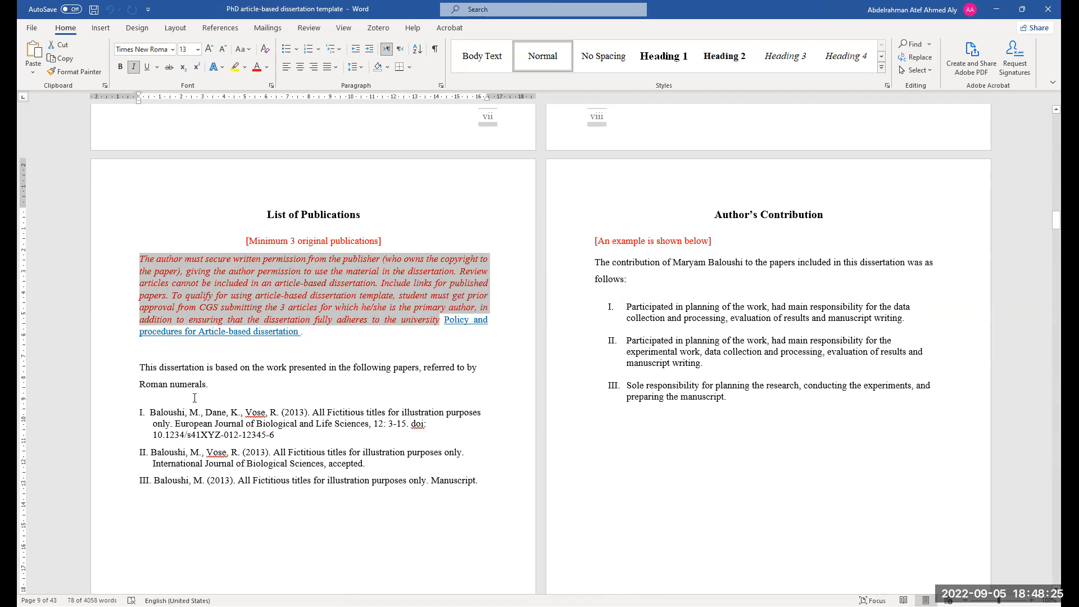
scroll(195, 398, "down", 1)
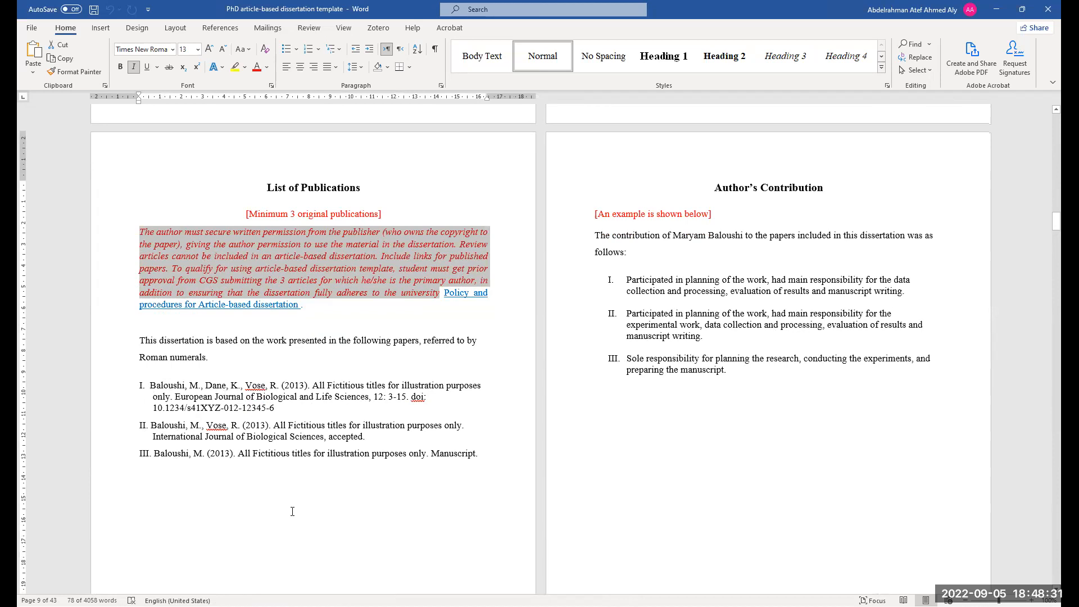
left_click(479, 514)
Scroll through the List of Publications, Author's Contribution, Author Profile and Acknowledgements pages
scroll(494, 339, "up", 2)
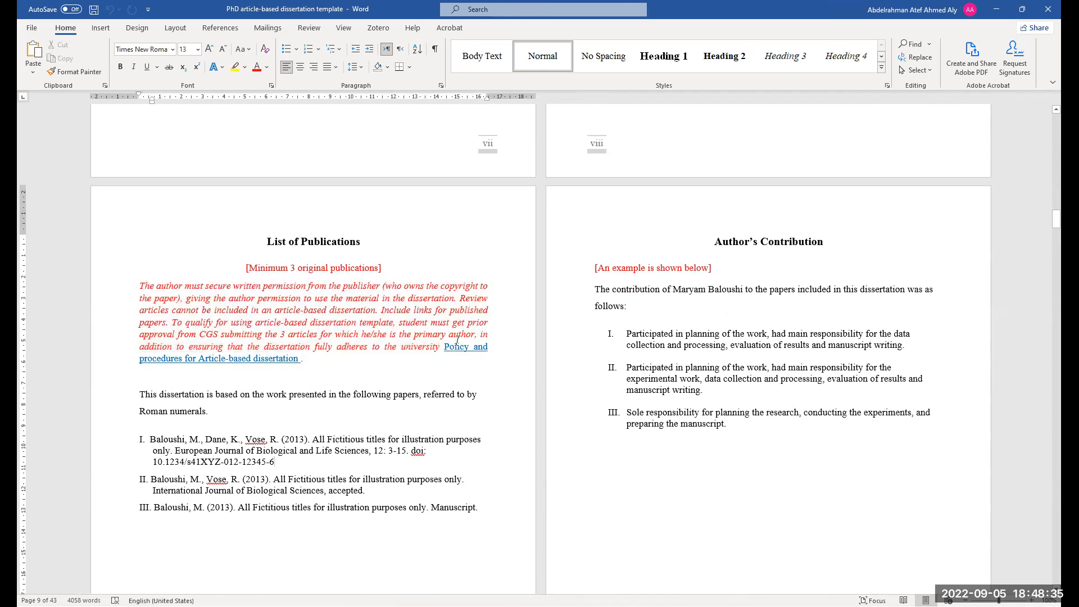
scroll(849, 296, "down", 2)
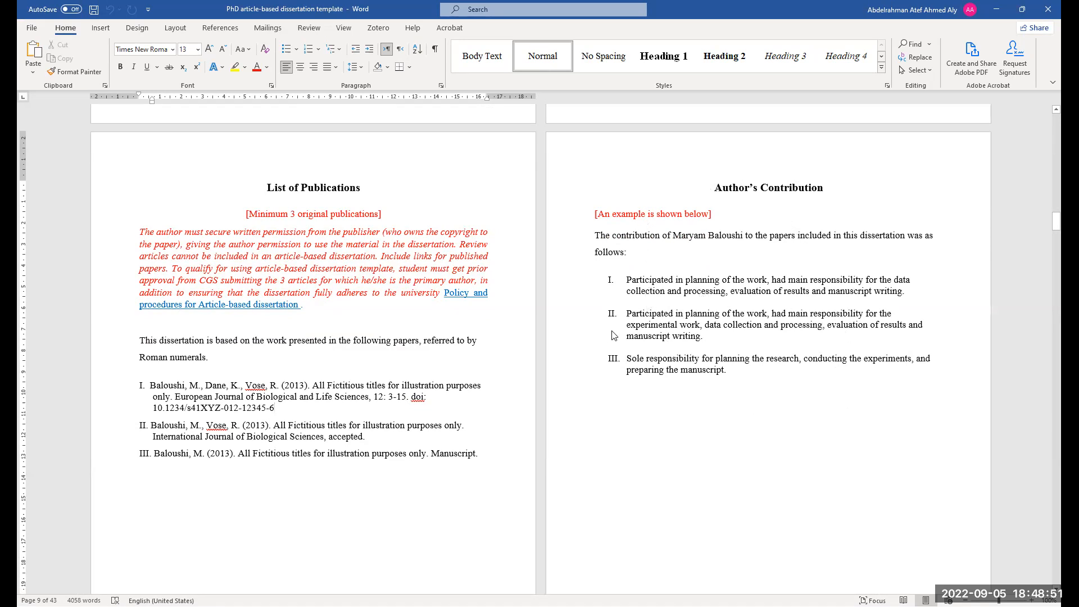
scroll(705, 390, "down", 1)
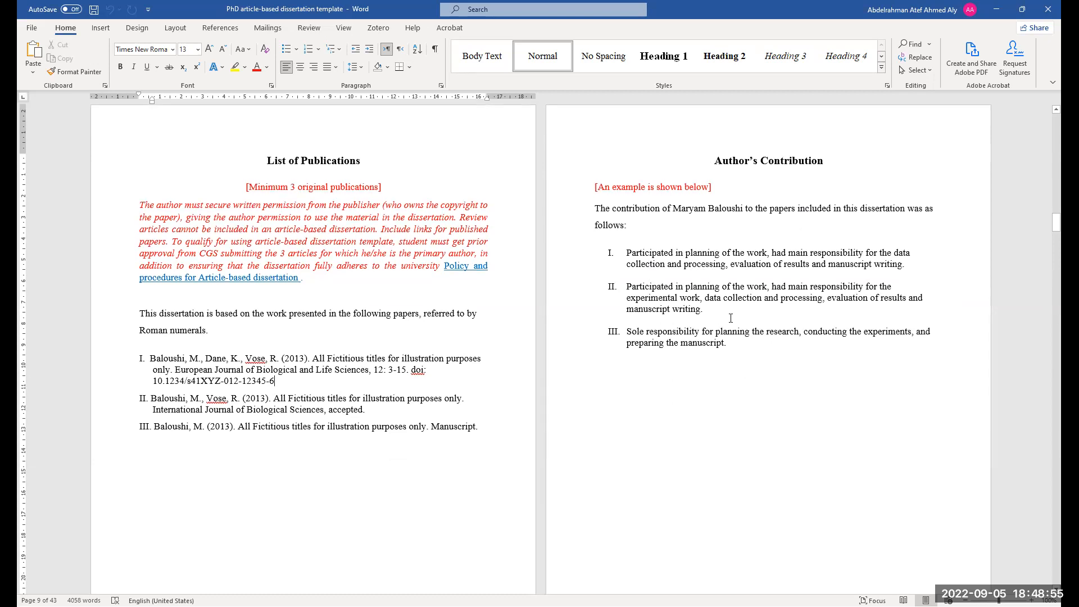
scroll(731, 318, "down", 10)
scroll(675, 327, "up", 6)
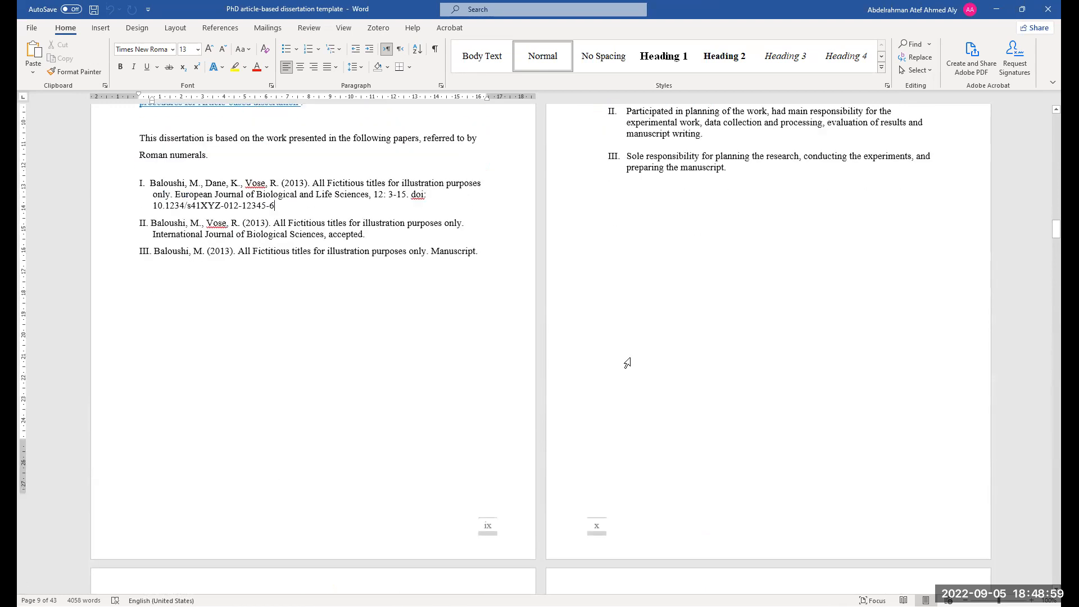
scroll(628, 363, "down", 8)
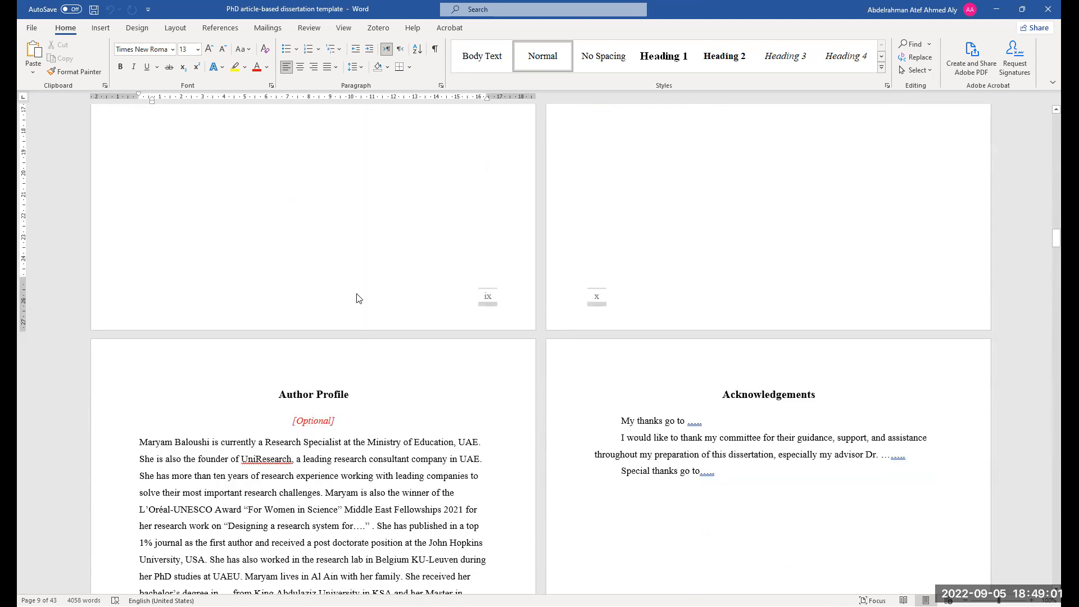
scroll(298, 436, "down", 4)
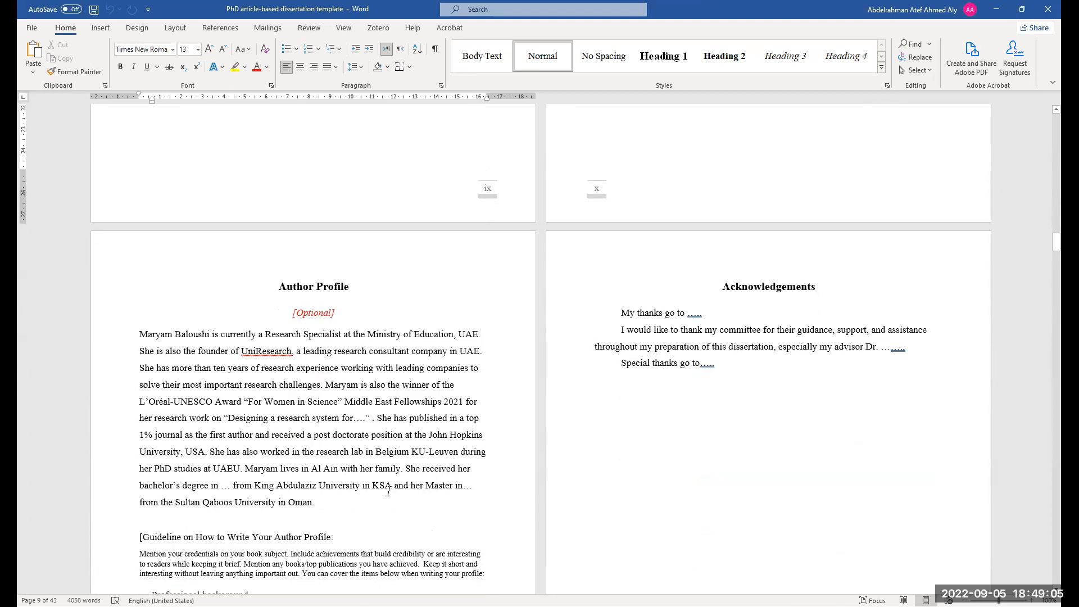
scroll(511, 407, "down", 5)
Scroll through the Dedication, Table of Contents, List of Tables, List of Figures and List of Abbreviations
scroll(335, 378, "down", 14)
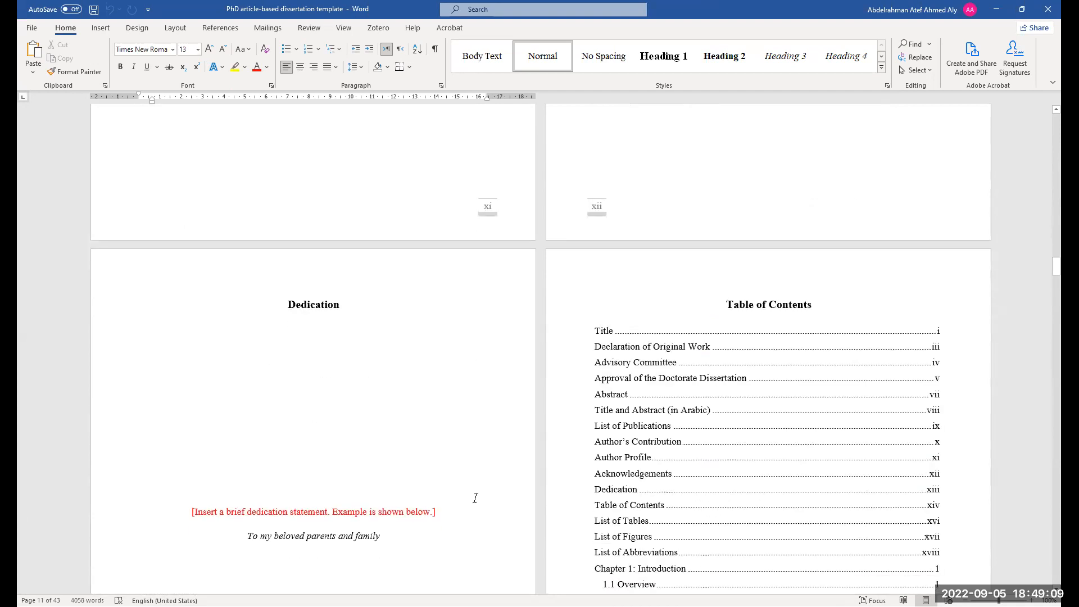
scroll(475, 498, "down", 3)
scroll(672, 270, "down", 18)
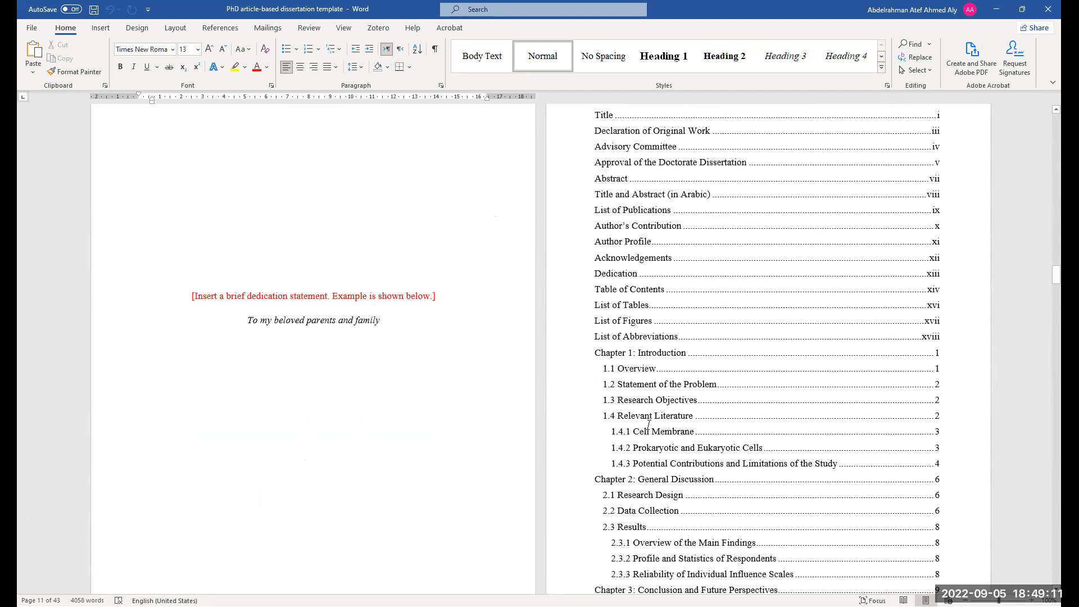
scroll(644, 446, "down", 20)
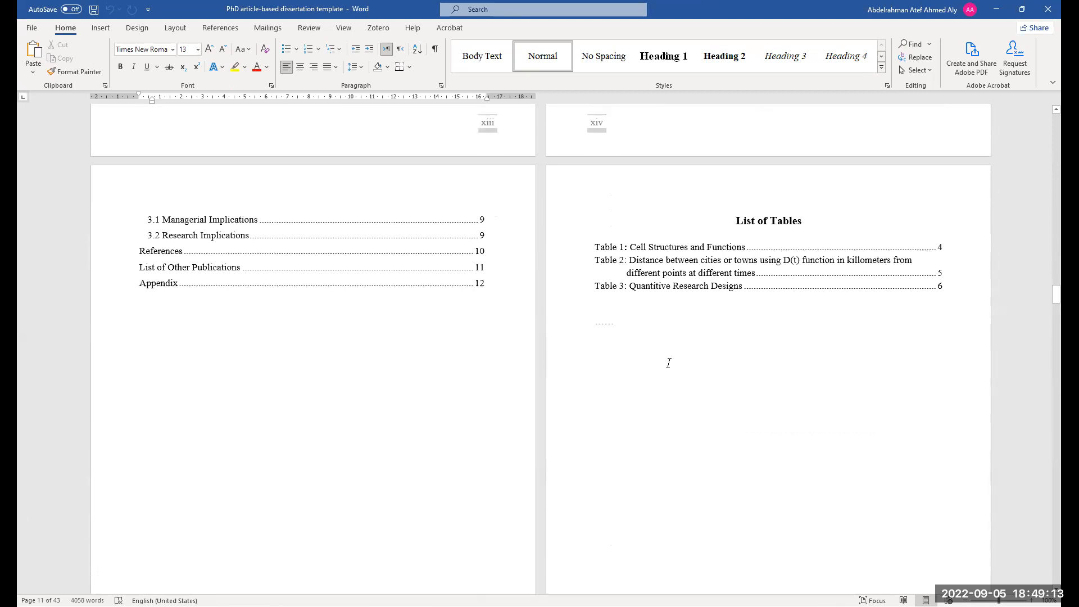
scroll(703, 404, "down", 20)
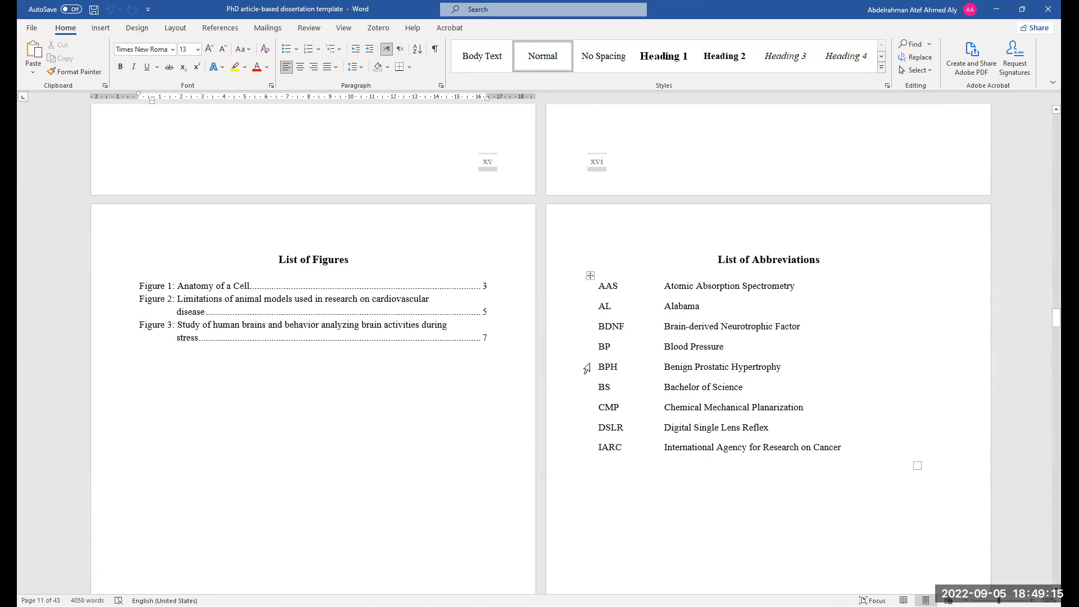
scroll(569, 370, "down", 15)
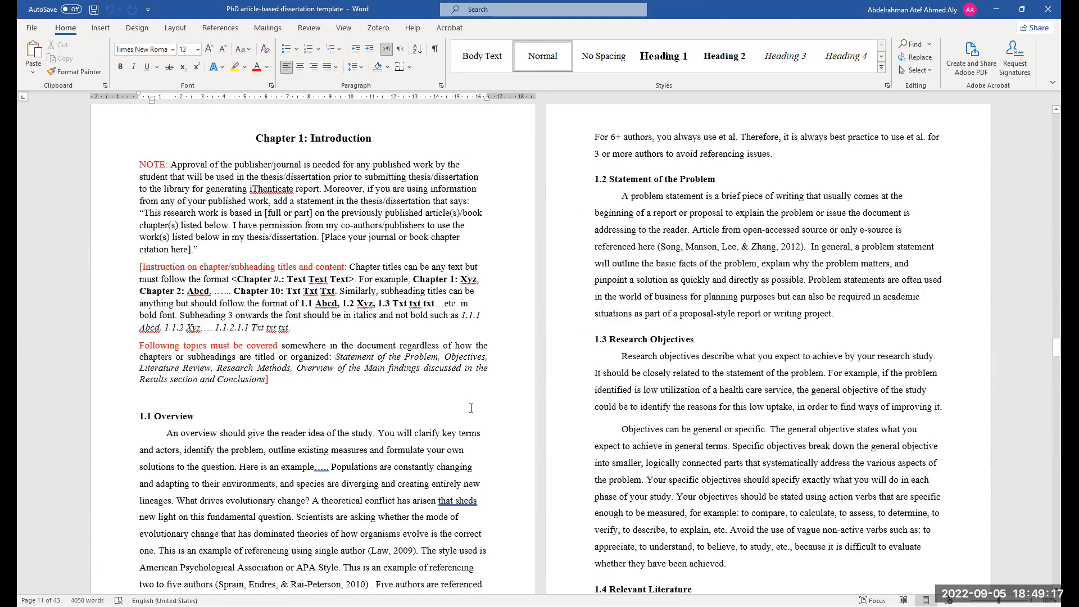
Scroll through the chapters, References, List of Other Publications and Appendix pages
scroll(373, 238, "up", 3)
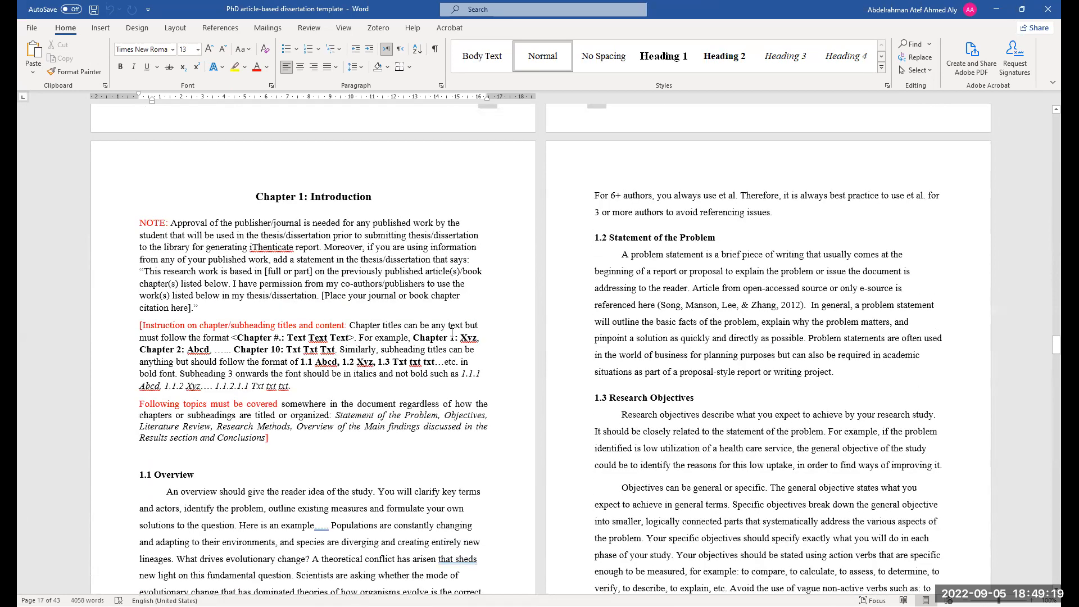
scroll(434, 395, "down", 20)
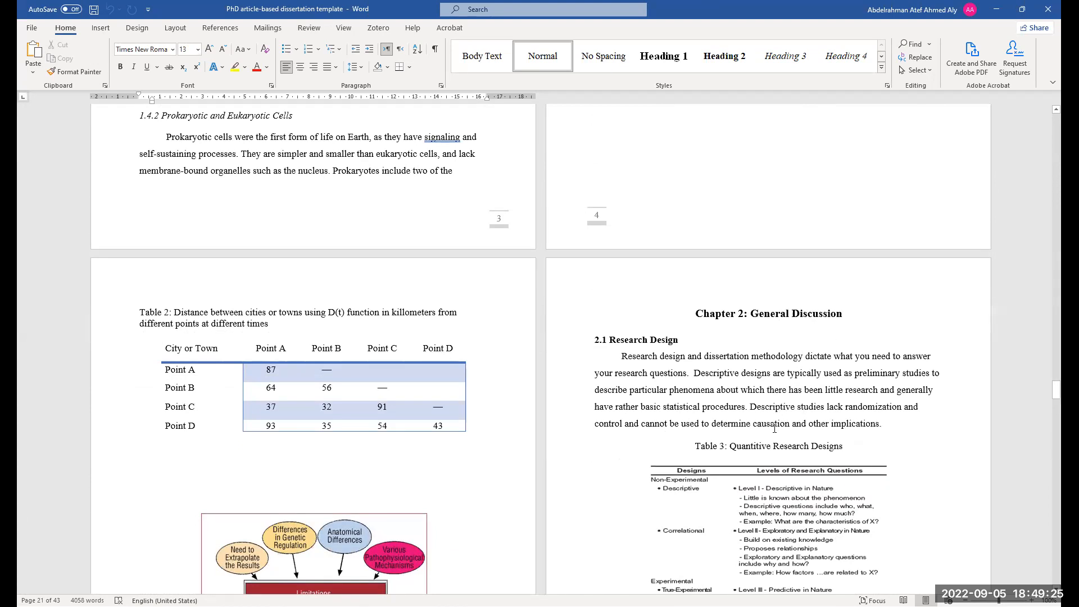
scroll(763, 370, "down", 1)
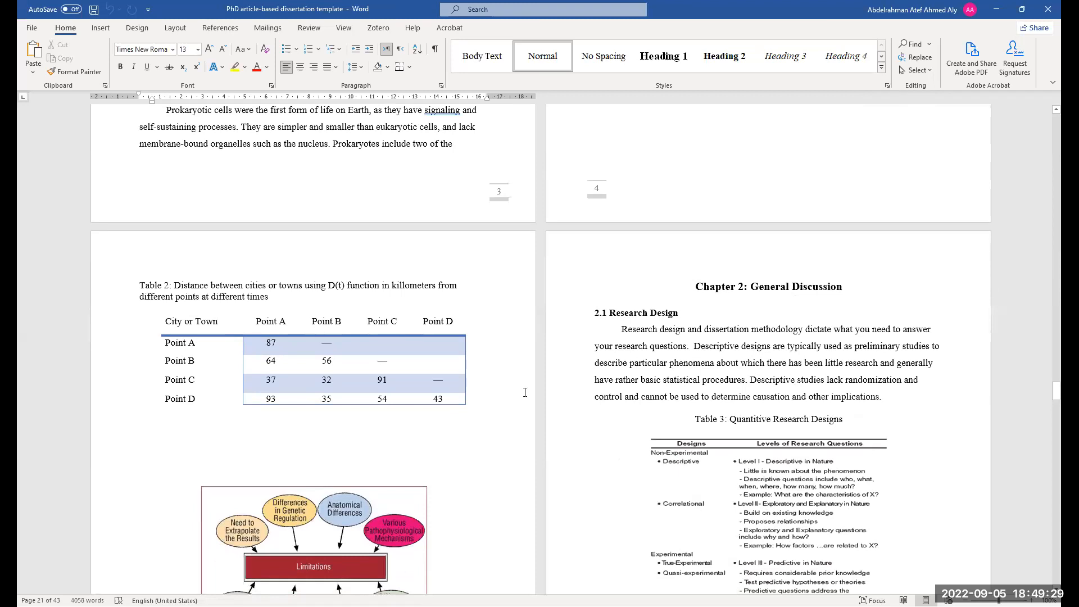
scroll(763, 368, "down", 20)
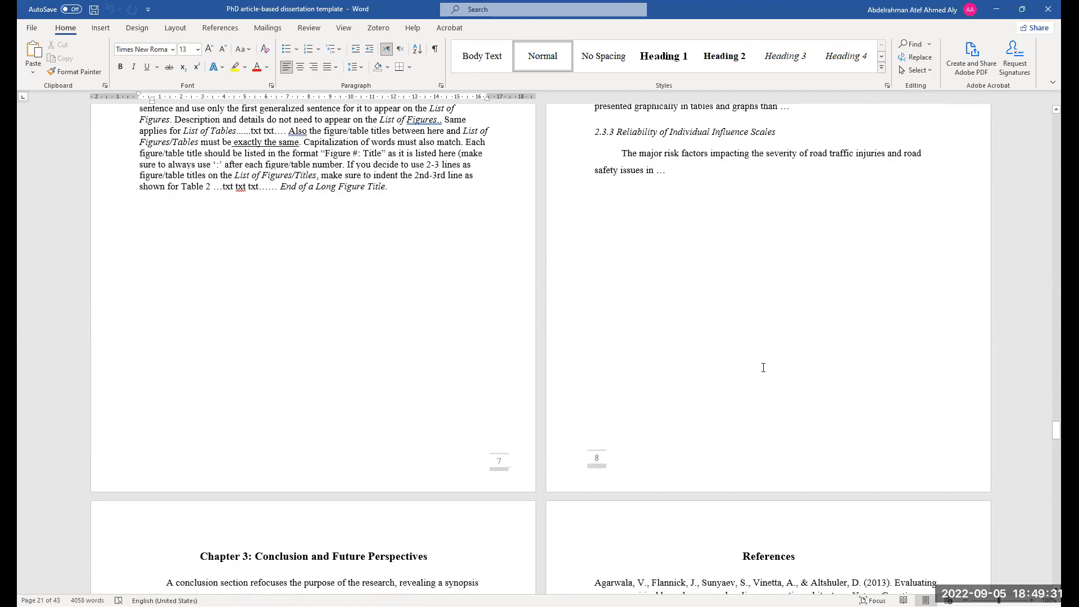
scroll(764, 368, "down", 9)
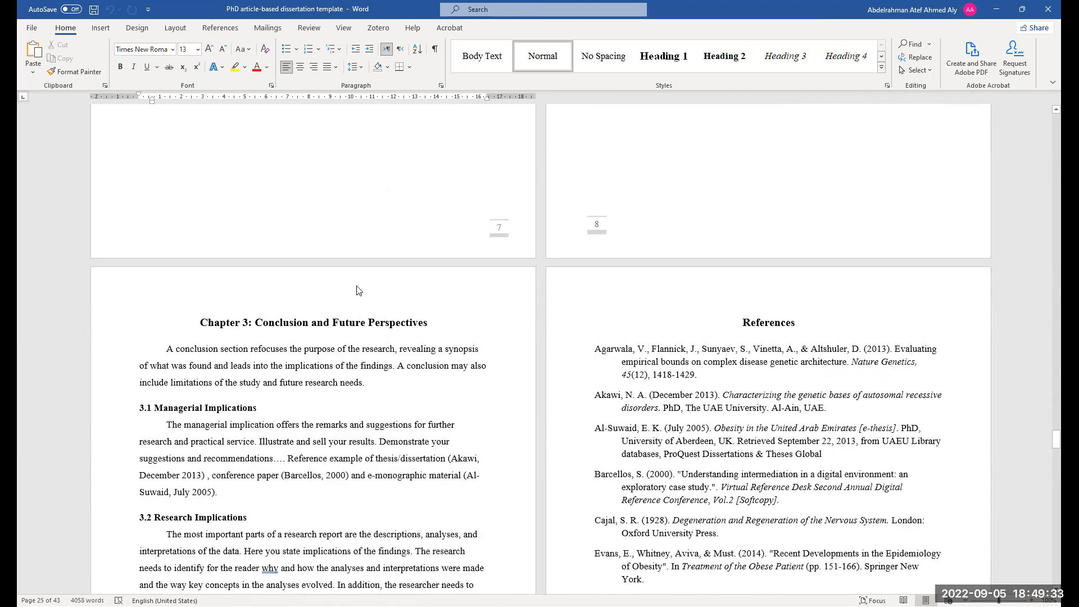
scroll(348, 388, "down", 20)
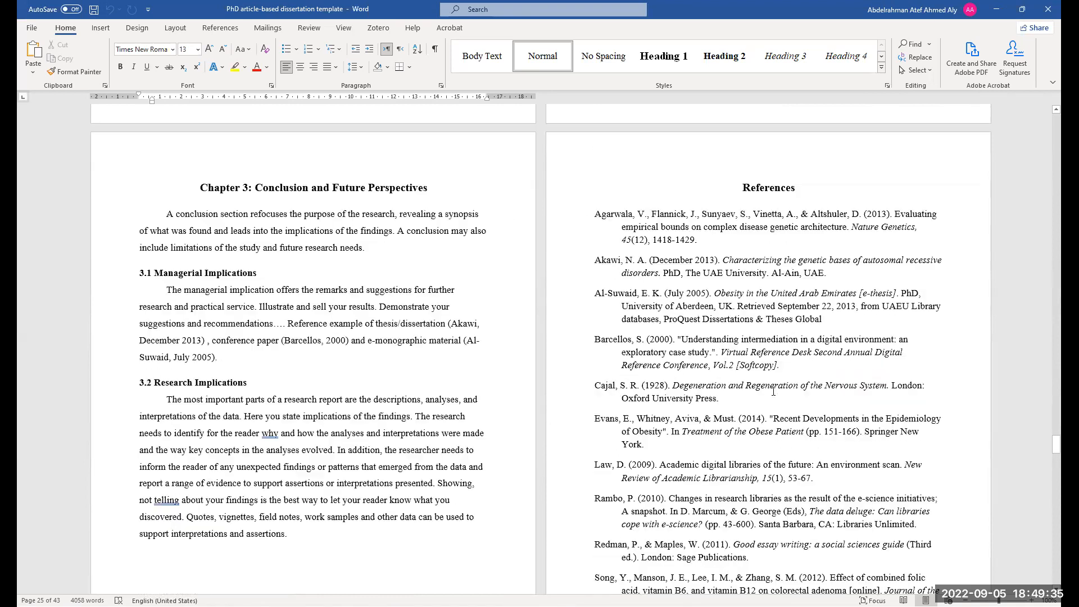
scroll(384, 376, "down", 2)
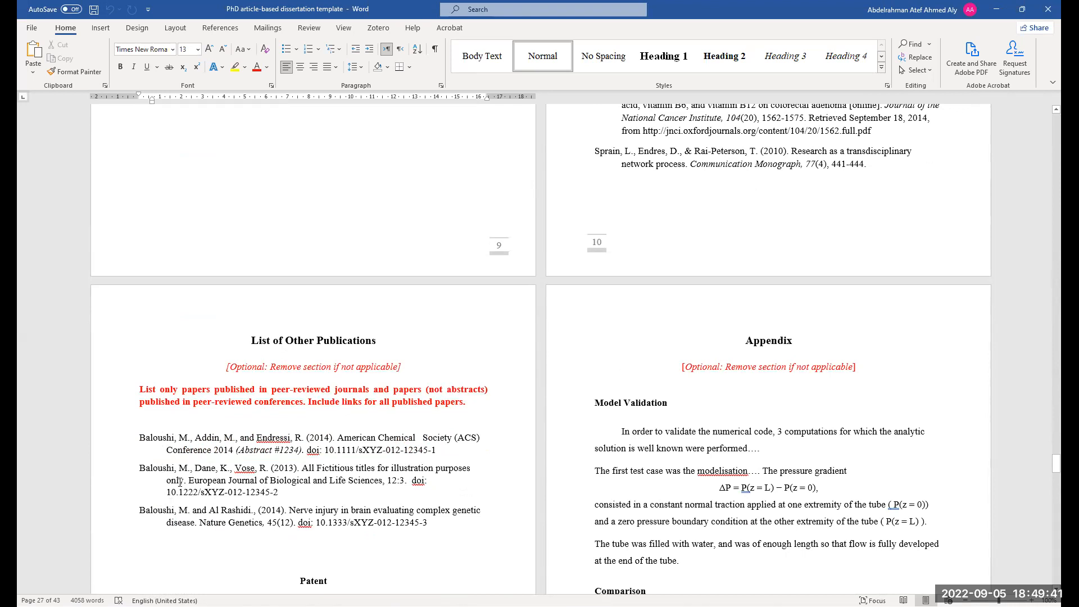
scroll(174, 450, "down", 1)
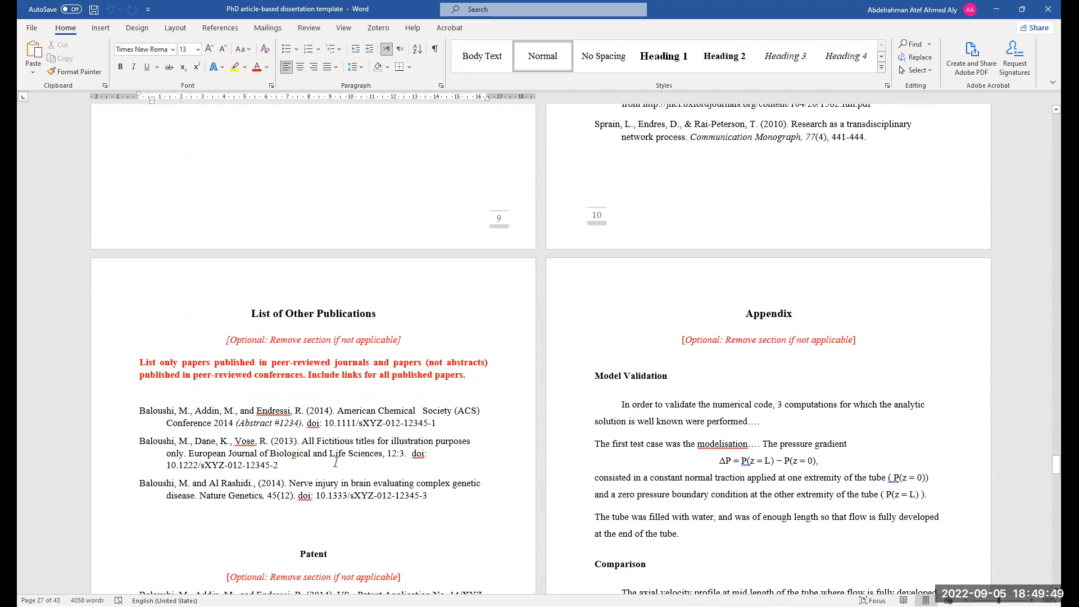
Review the List of Other Publications, Patent and Appendix pages and continue down to the Publications divider page
scroll(335, 462, "up", 10)
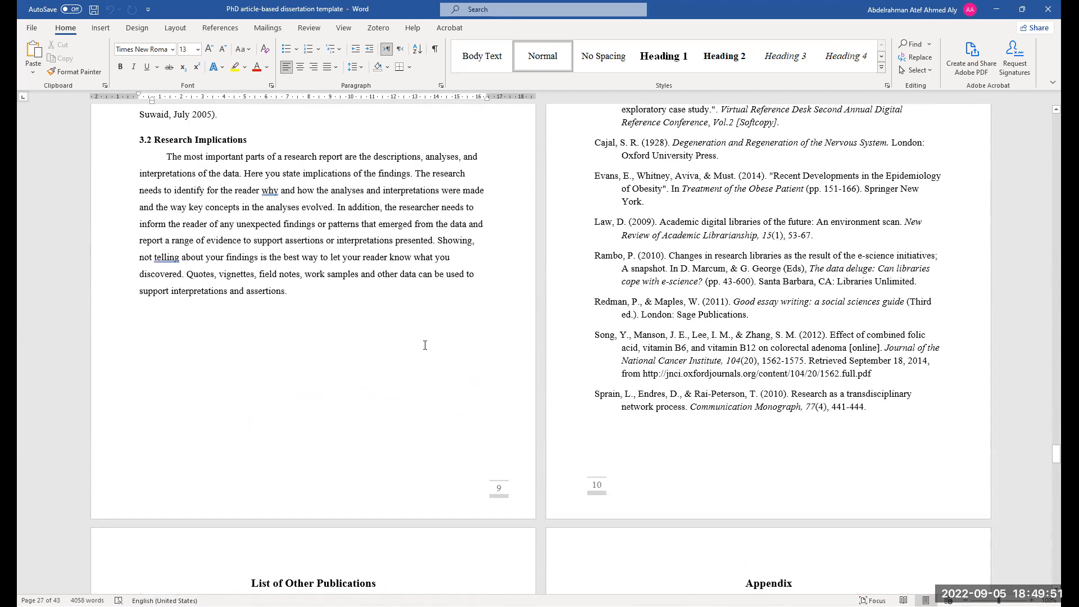
scroll(424, 345, "down", 3)
scroll(344, 479, "down", 5)
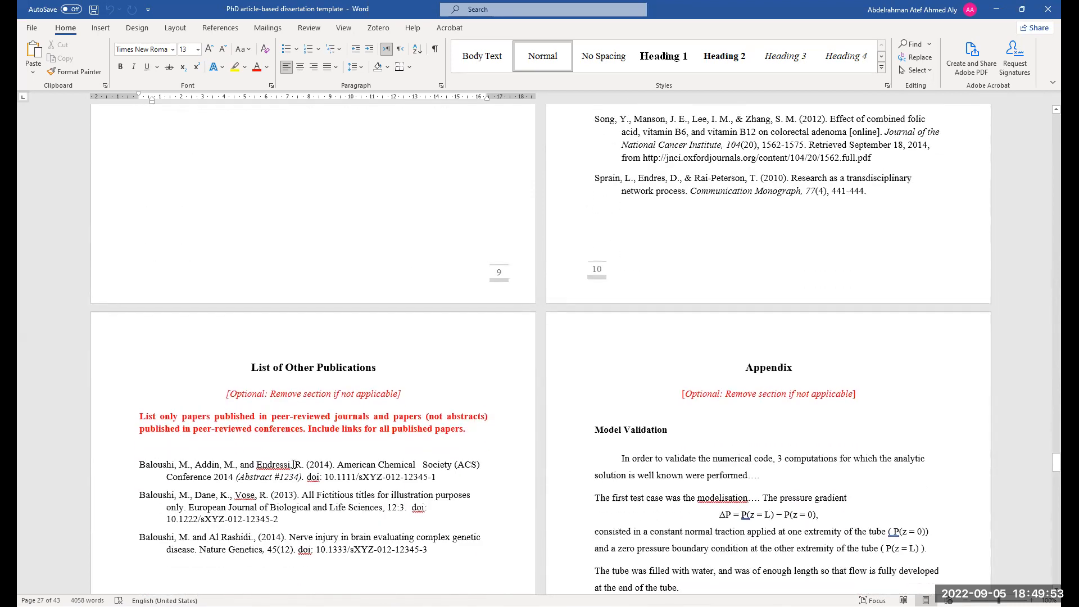
scroll(312, 477, "down", 1)
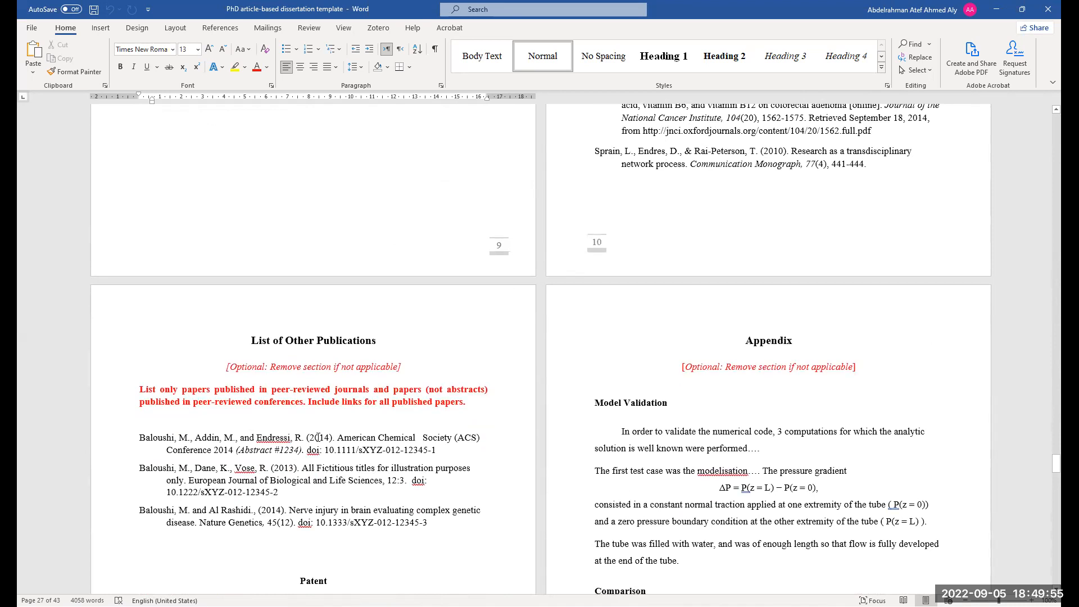
scroll(318, 437, "down", 4)
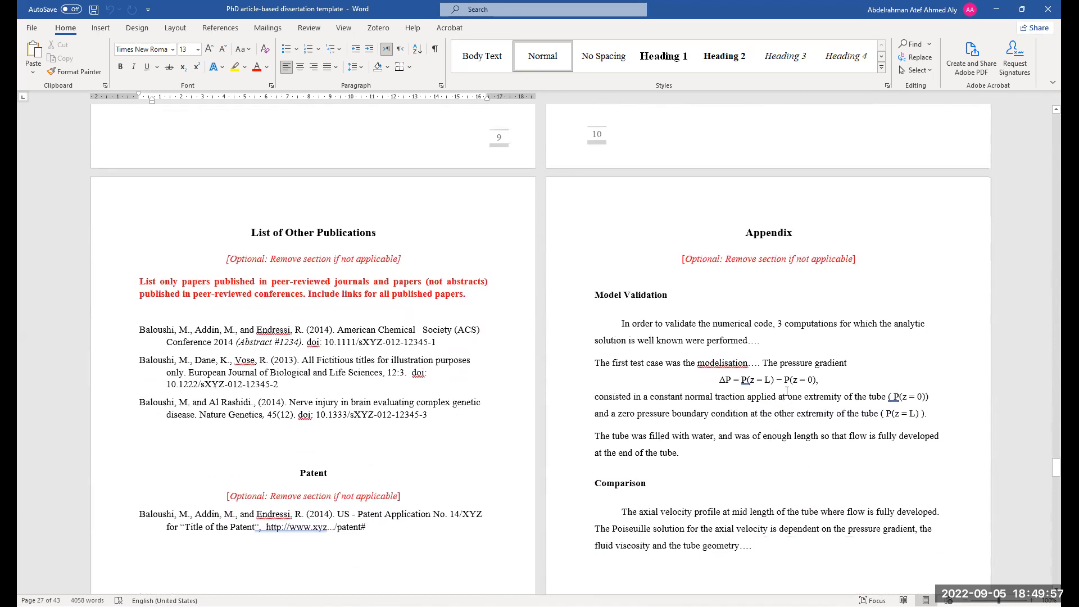
scroll(787, 392, "down", 8)
scroll(734, 346, "down", 13)
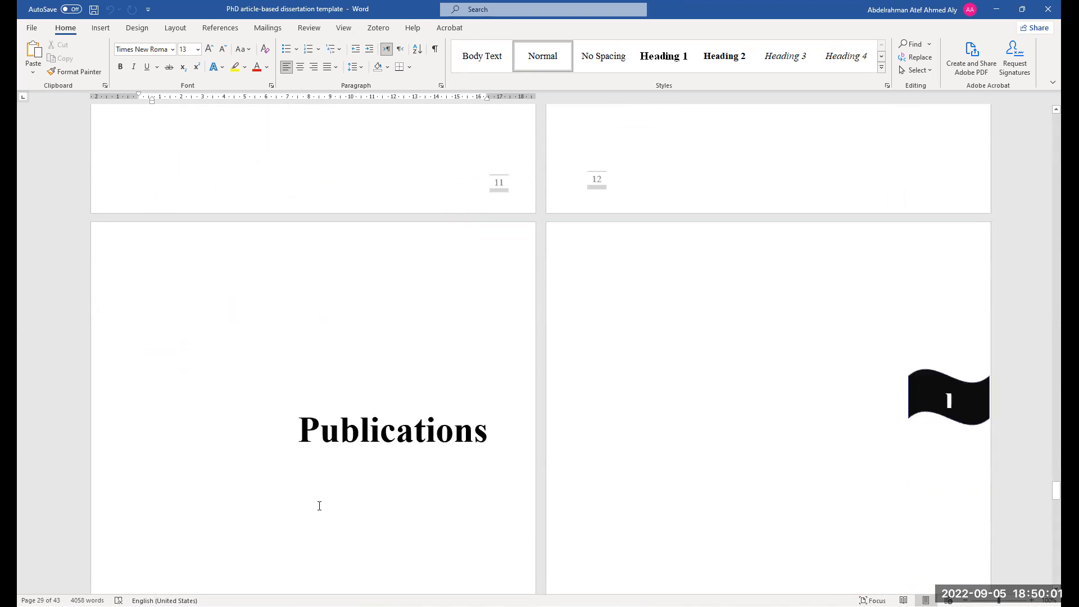
scroll(315, 450, "down", 4)
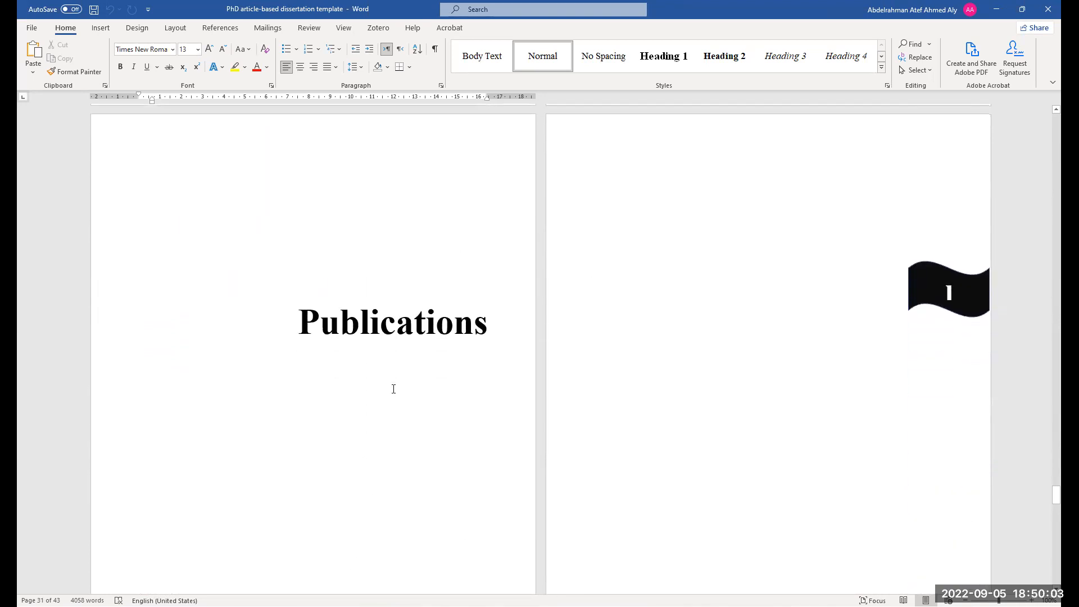
Show formatting marks on the Publications divider page to inspect its layout, then hide them again
left_click(394, 337)
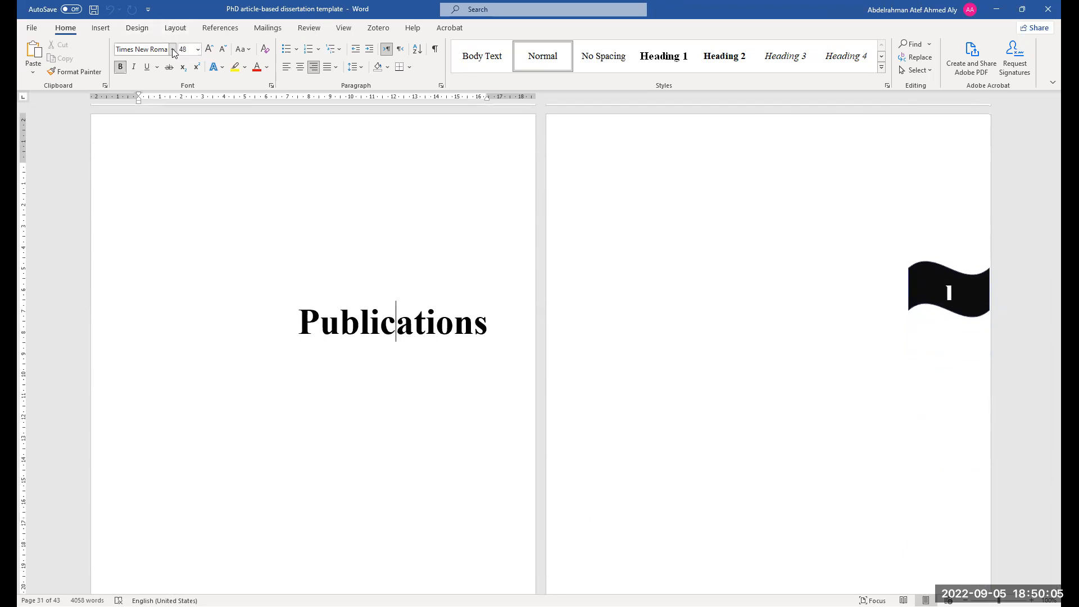
key("ctrl+shift+8")
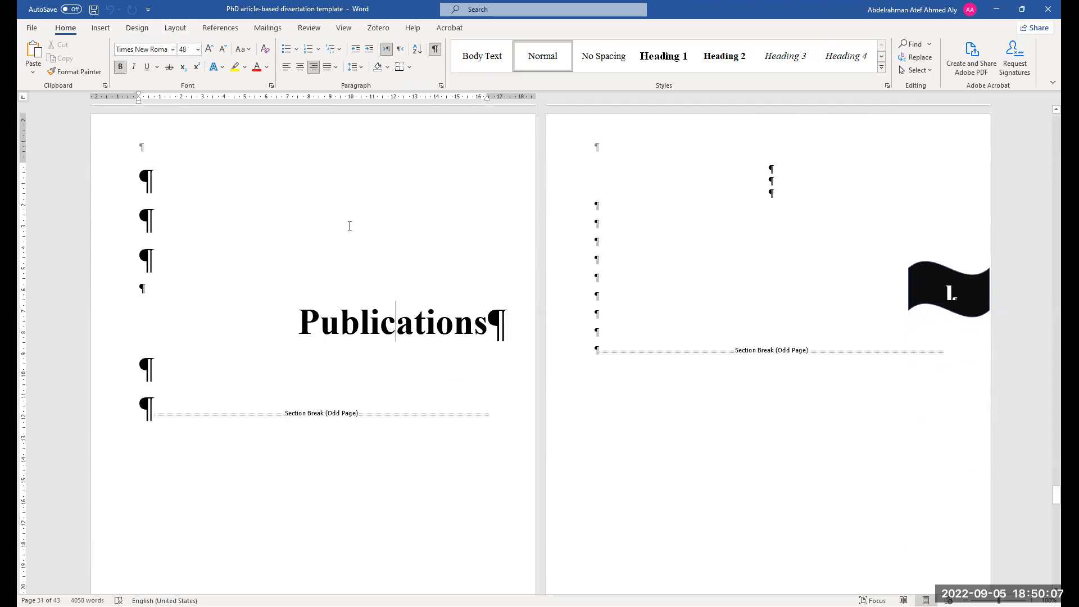
scroll(330, 290, "up", 1)
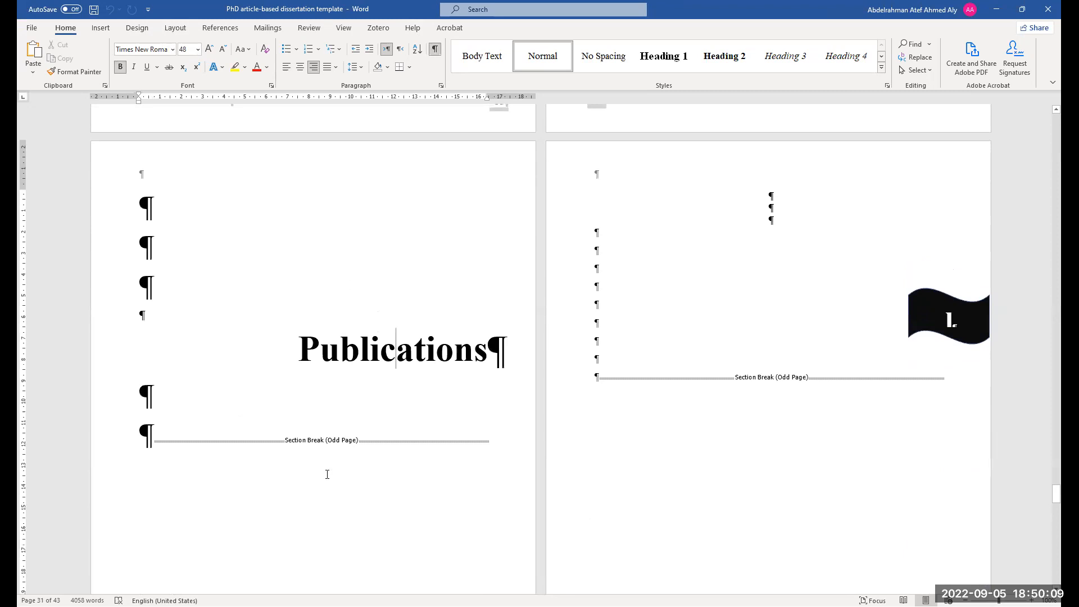
scroll(344, 440, "down", 1, "ctrl")
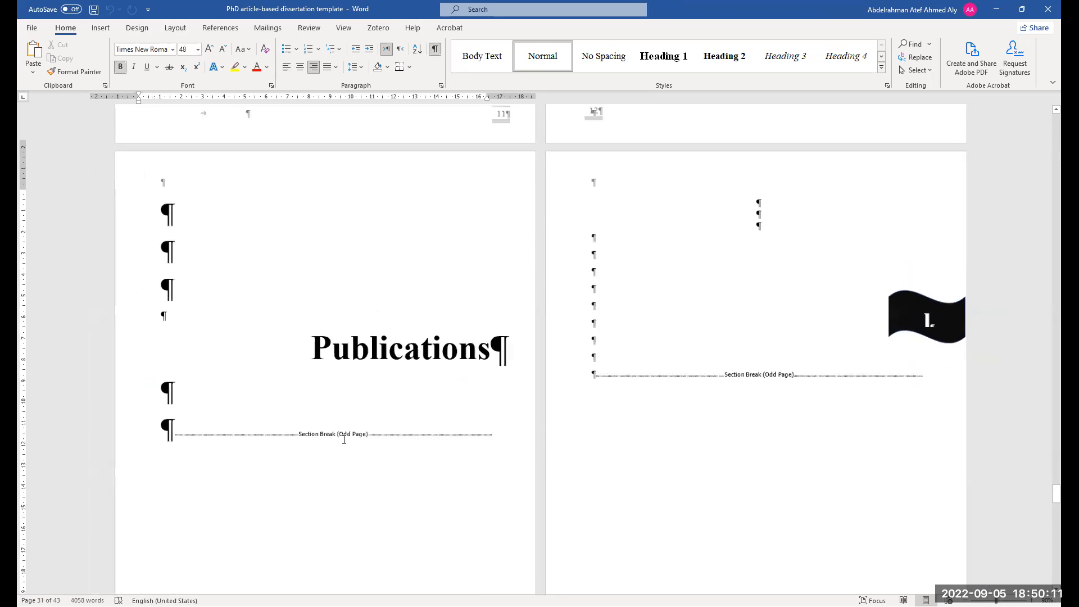
scroll(344, 440, "down", 2, "ctrl")
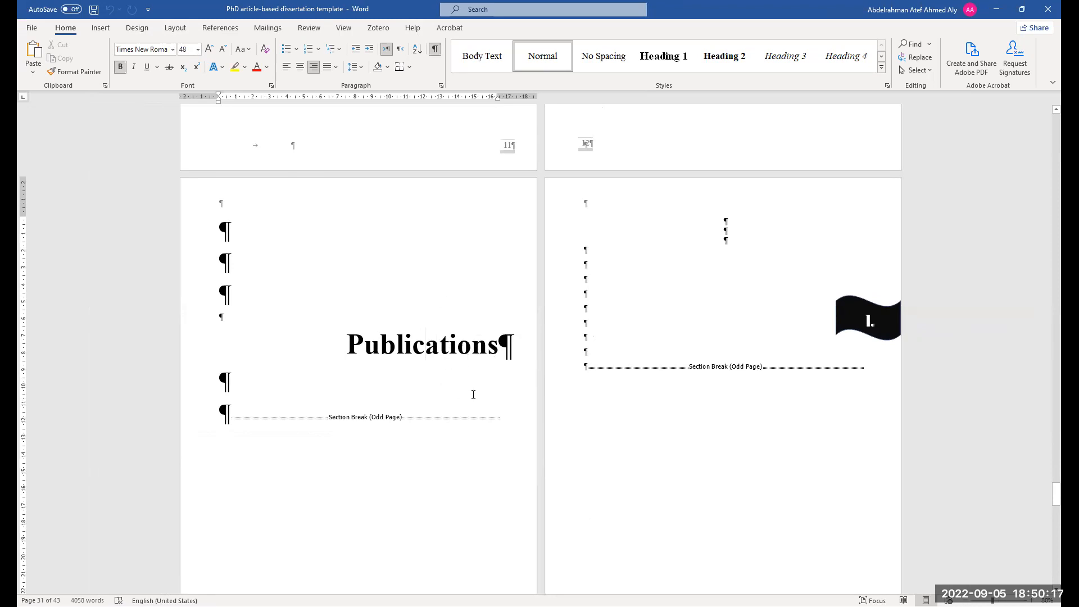
left_click(434, 48)
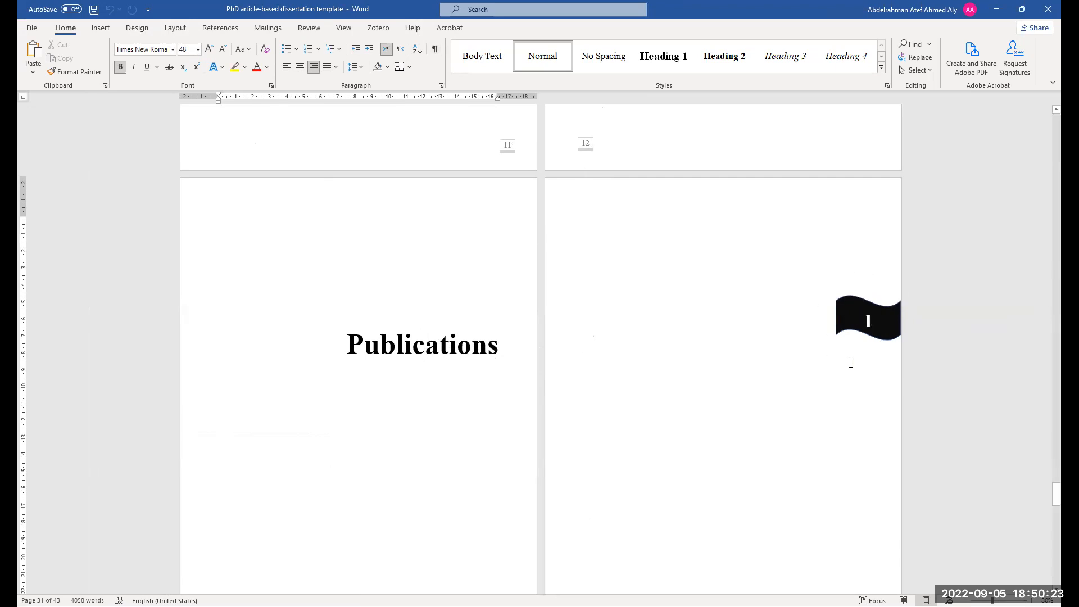
Scroll through the Article 1, Article 2 and Article 3 pages of the Publications section and back
scroll(601, 415, "down", 5)
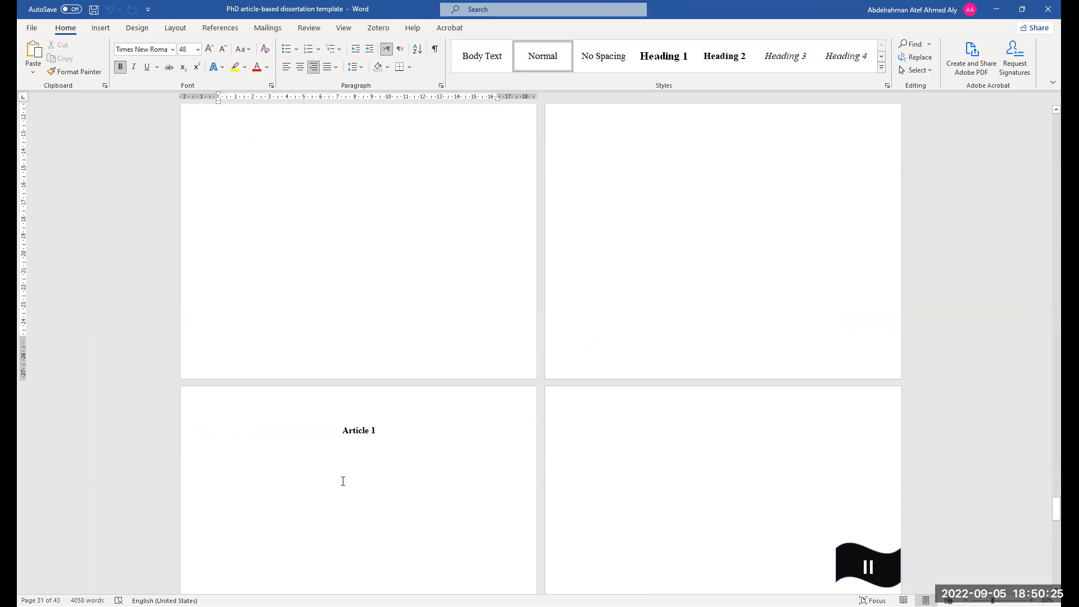
scroll(349, 462, "down", 7)
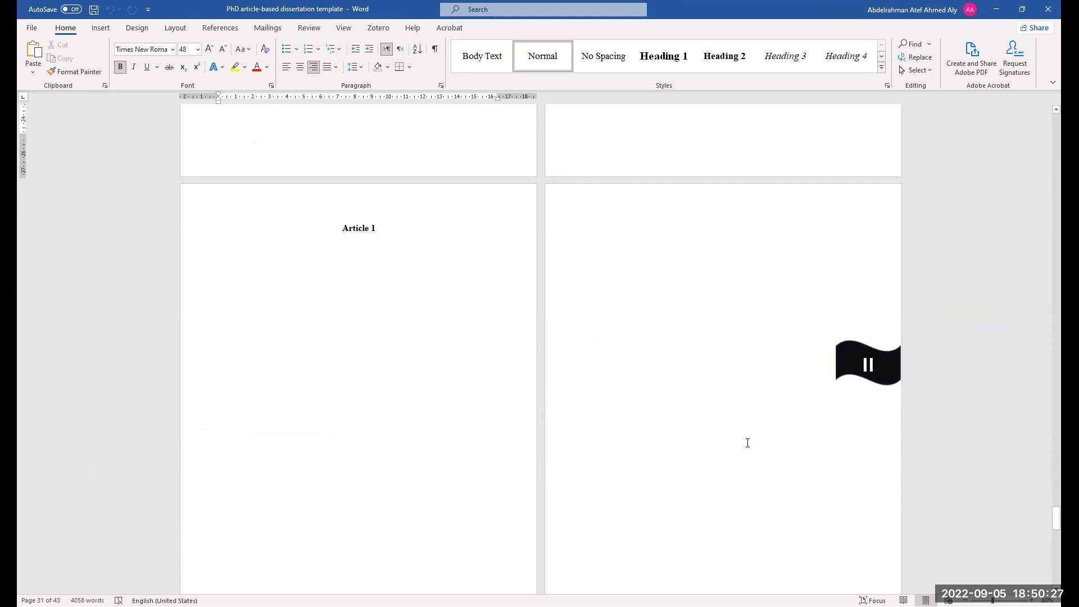
scroll(354, 529, "down", 12)
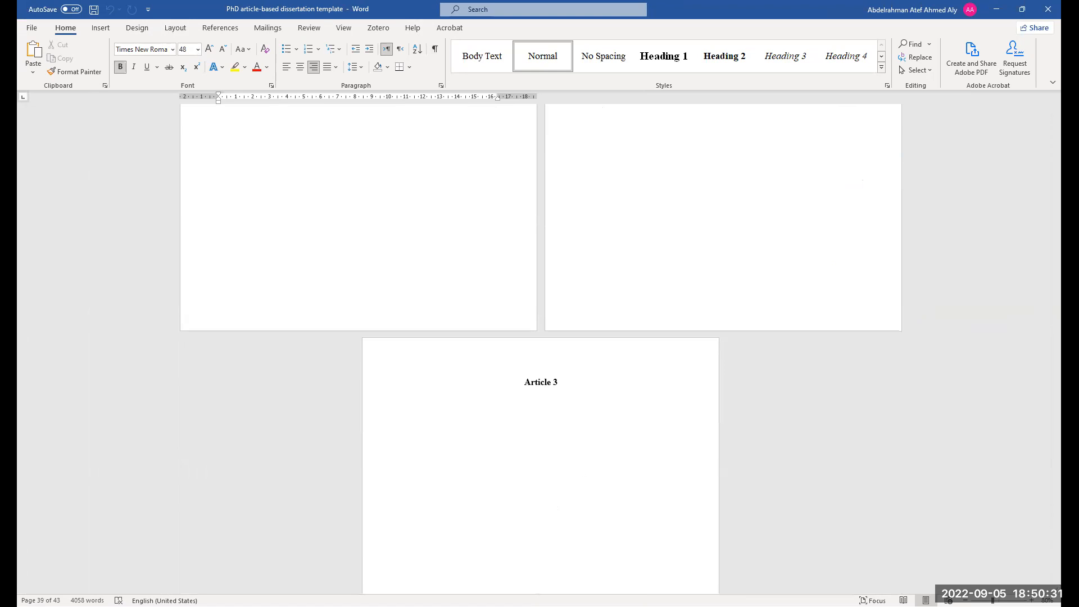
scroll(534, 424, "down", 4)
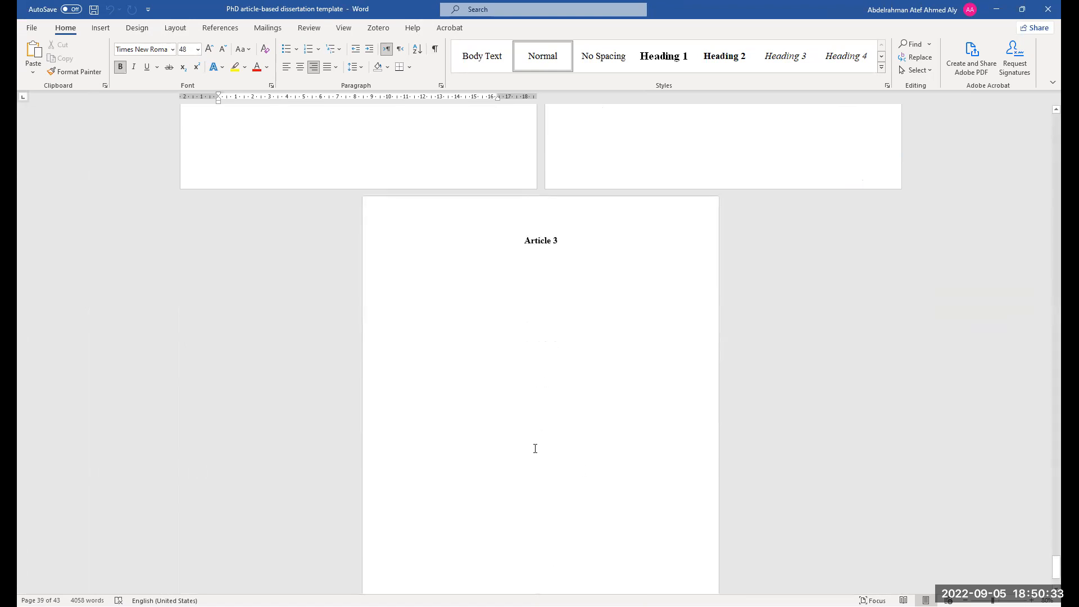
scroll(534, 444, "up", 5)
scroll(533, 437, "up", 15)
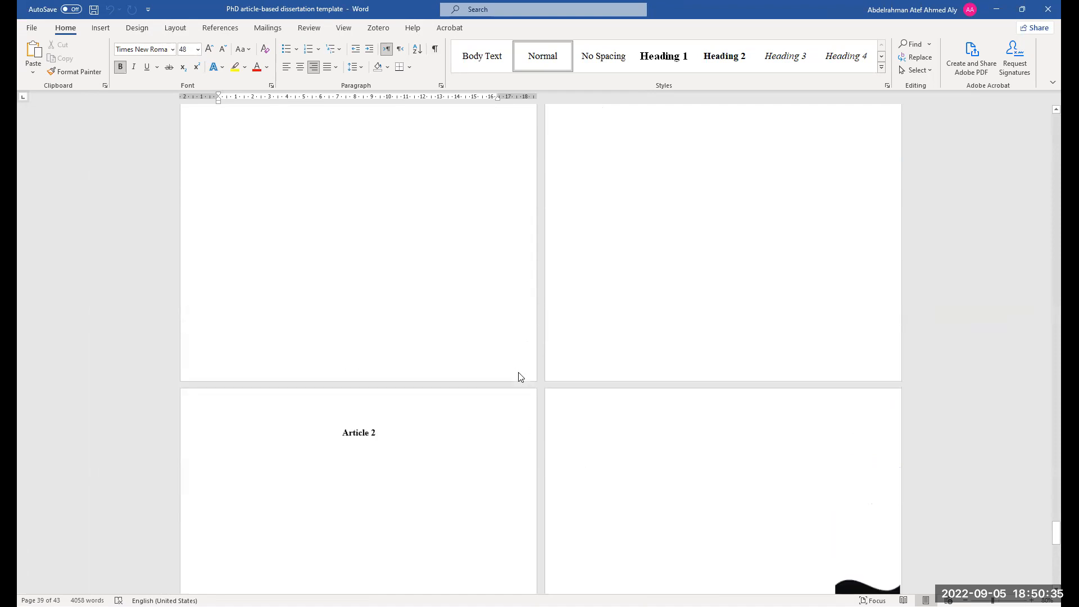
scroll(521, 391, "up", 10)
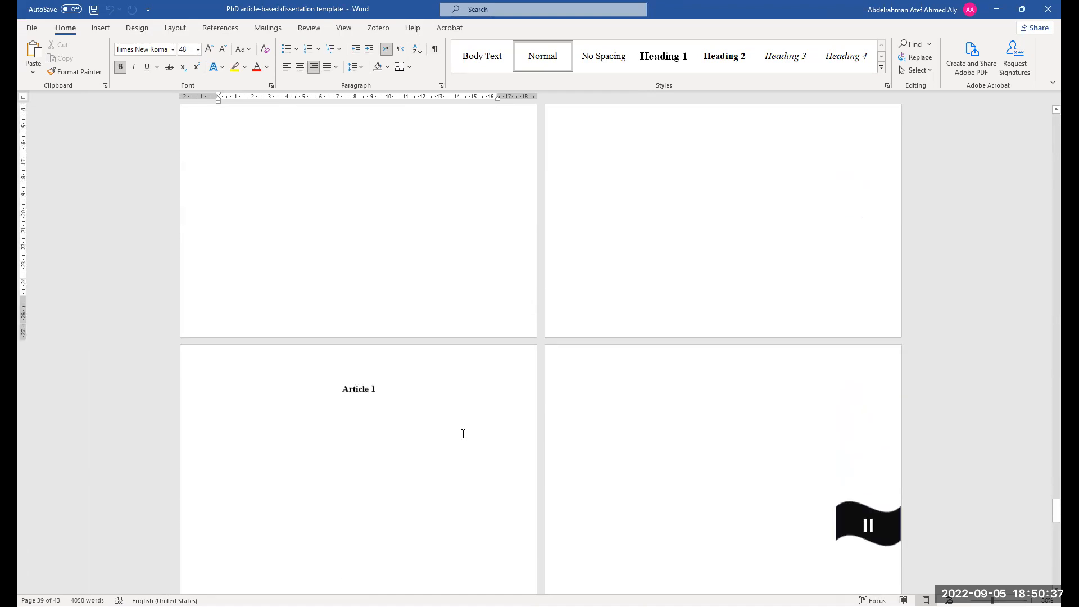
scroll(468, 440, "up", 3)
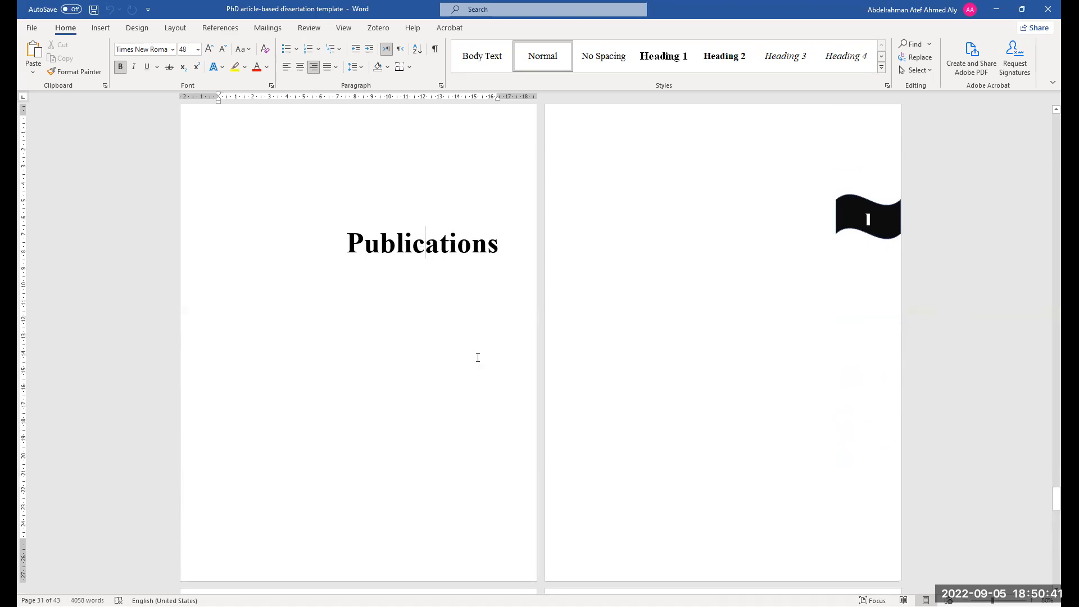
scroll(636, 286, "up", 1)
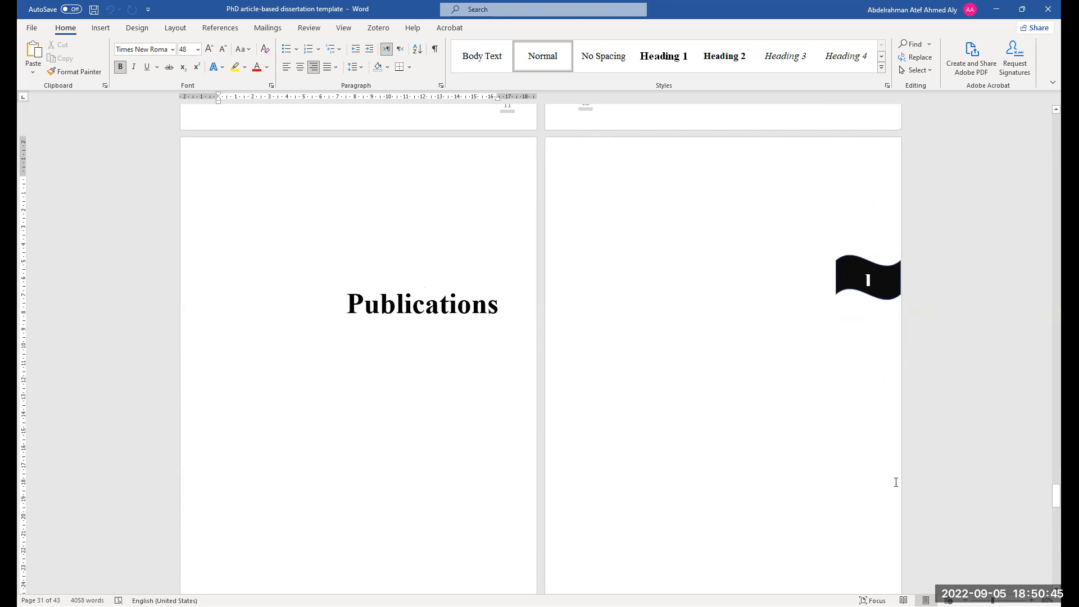
scroll(686, 521, "down", 1)
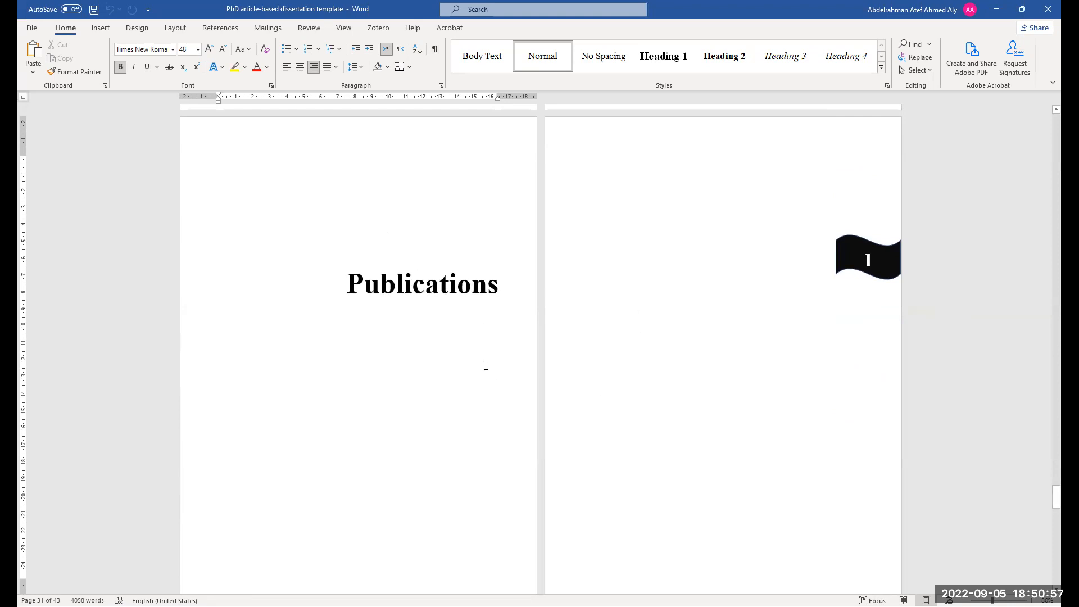
scroll(539, 225, "up", 3)
scroll(541, 259, "down", 3)
scroll(804, 454, "down", 15)
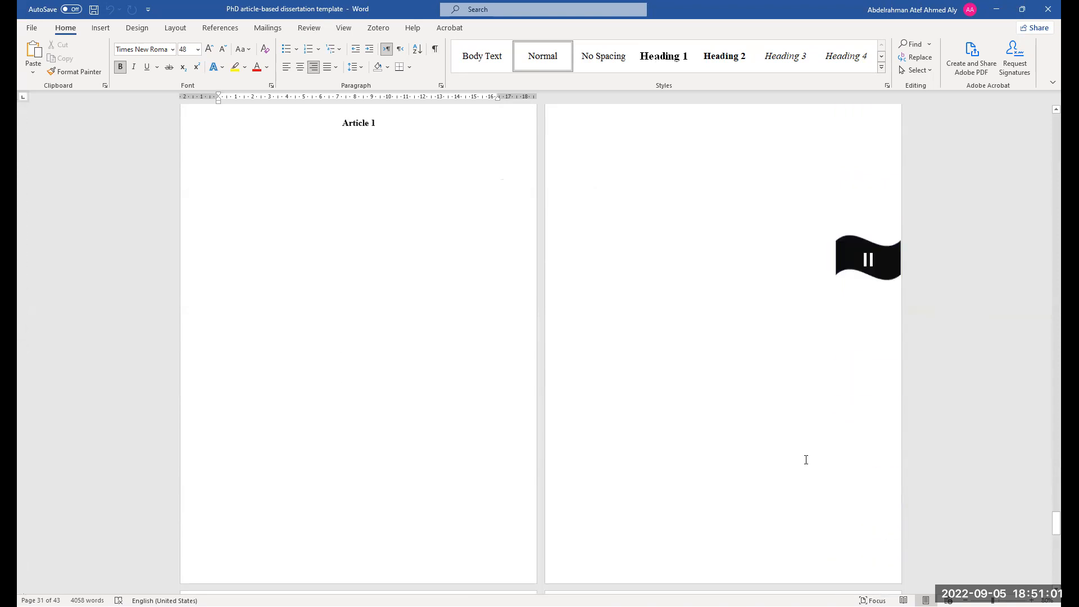
scroll(812, 486, "down", 3)
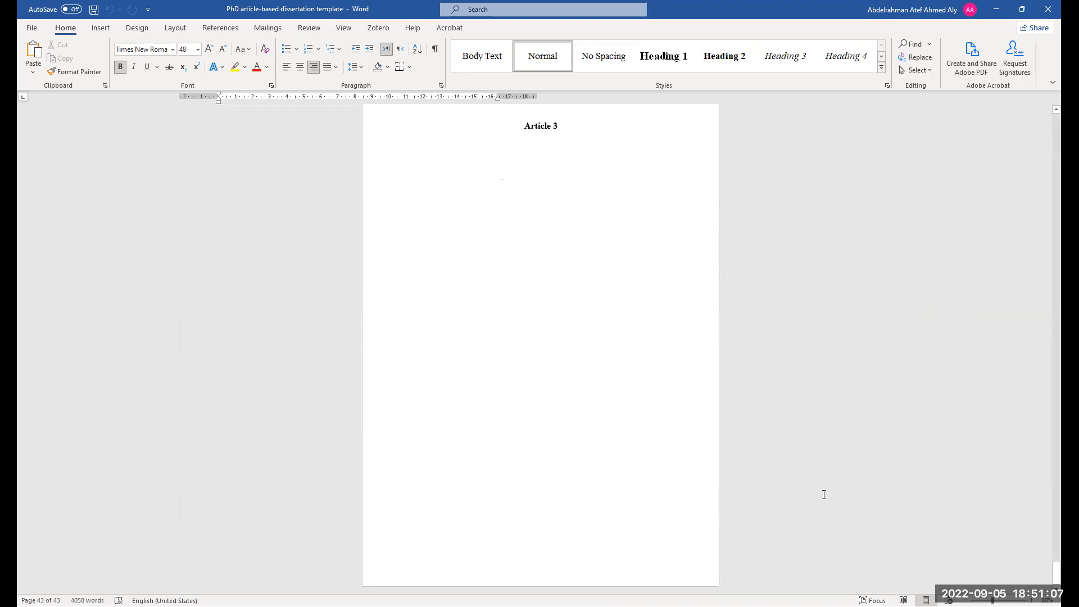
Navigate from the cover page through the front matter to the chapter pages containing the tables and figures
left_click_drag(1055, 572, 1055, 108)
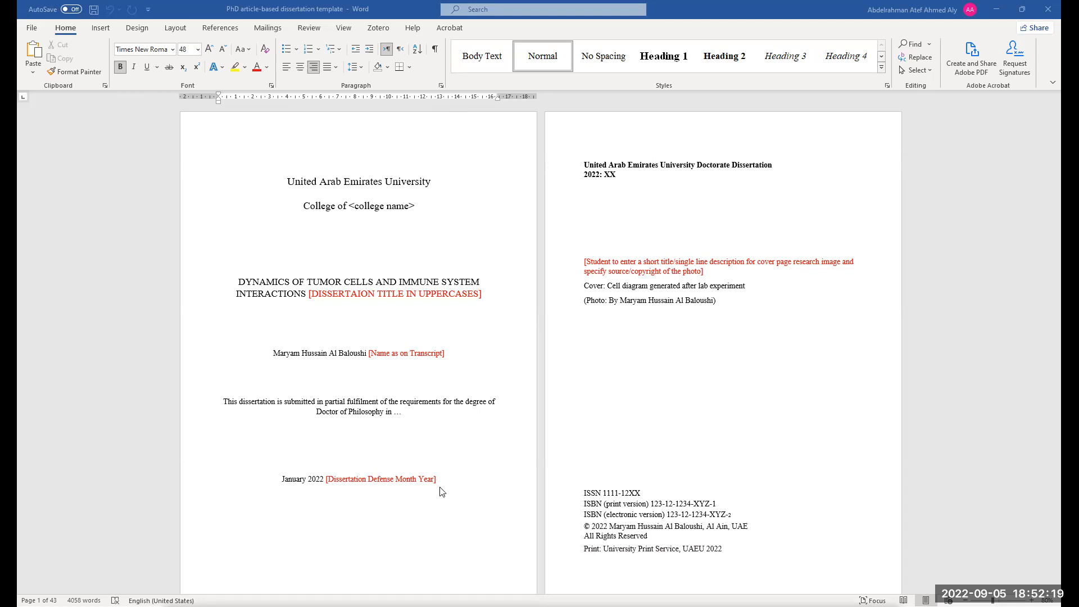
scroll(500, 466, "down", 3)
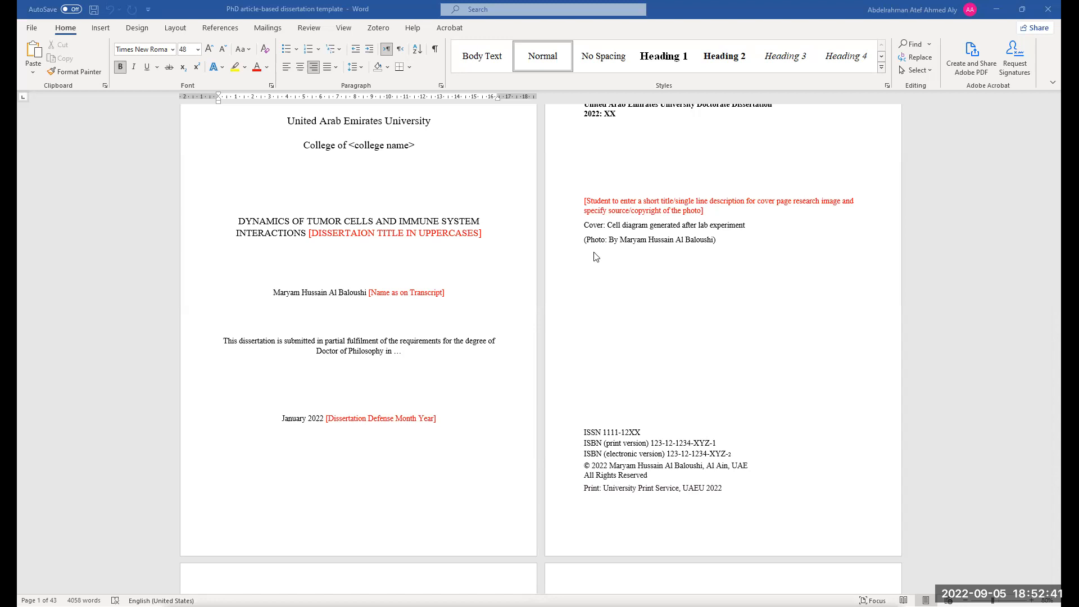
scroll(590, 332, "down", 10)
scroll(595, 458, "down", 8)
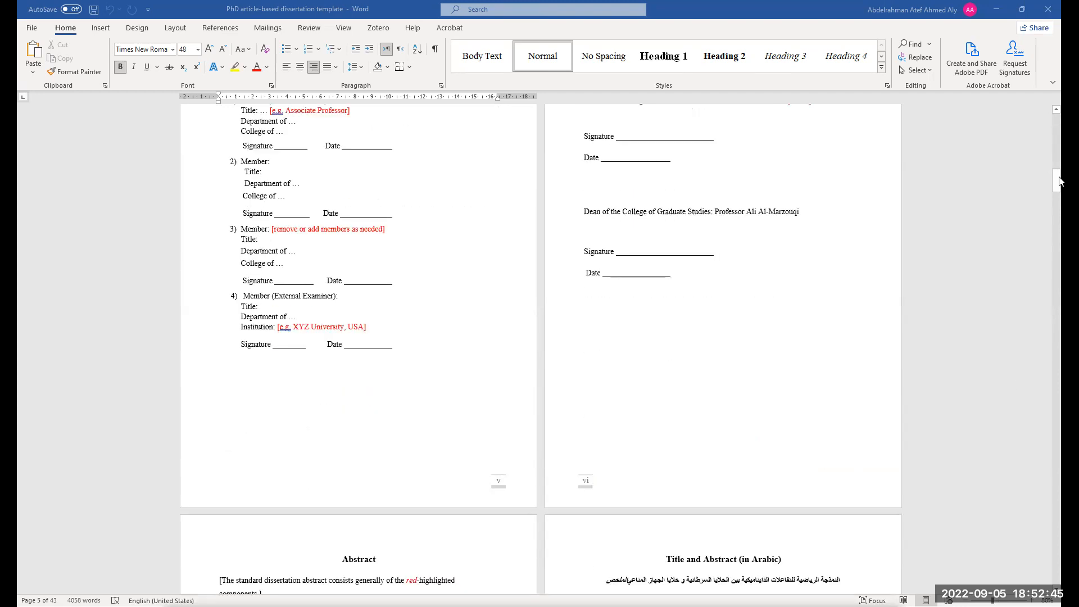
left_click_drag(1057, 186, 1055, 368)
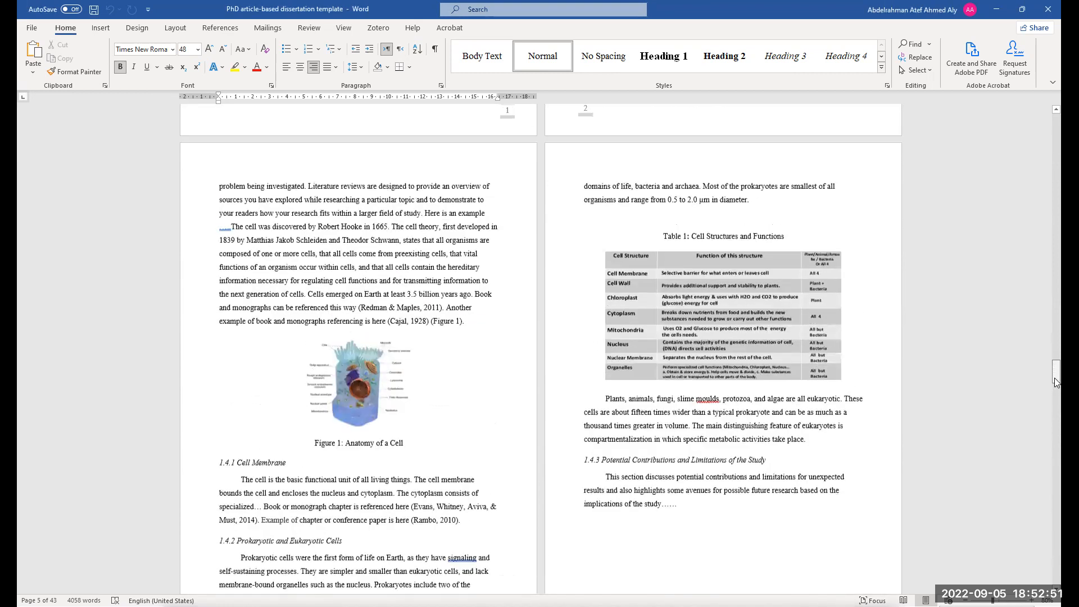
left_click(1056, 394)
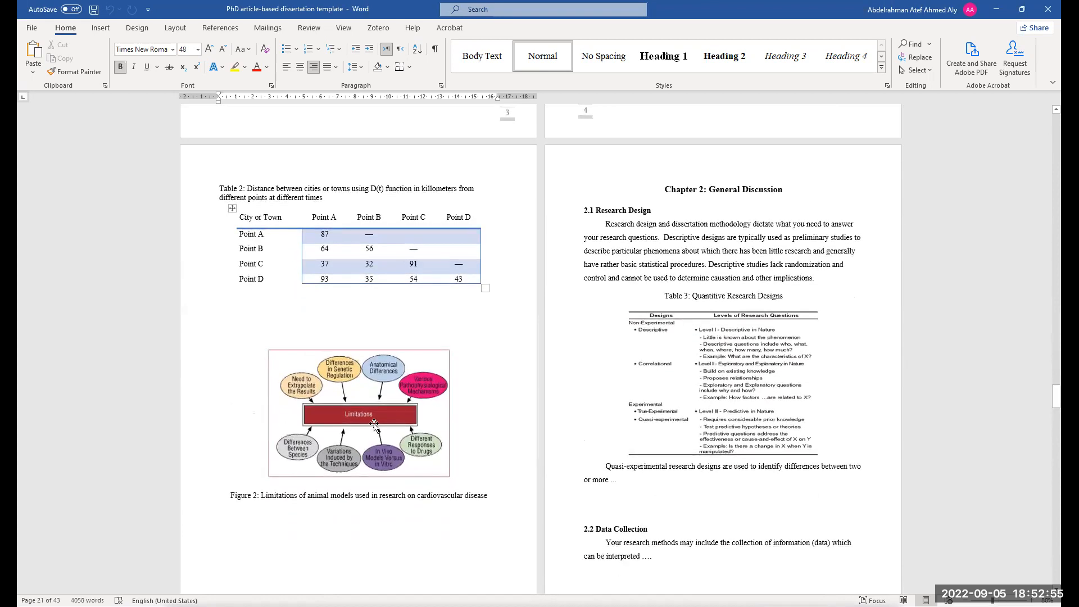
Rotate the Figure 2 image by 90 degrees and enlarge it slightly
left_click(361, 393)
scroll(371, 349, "down", 2)
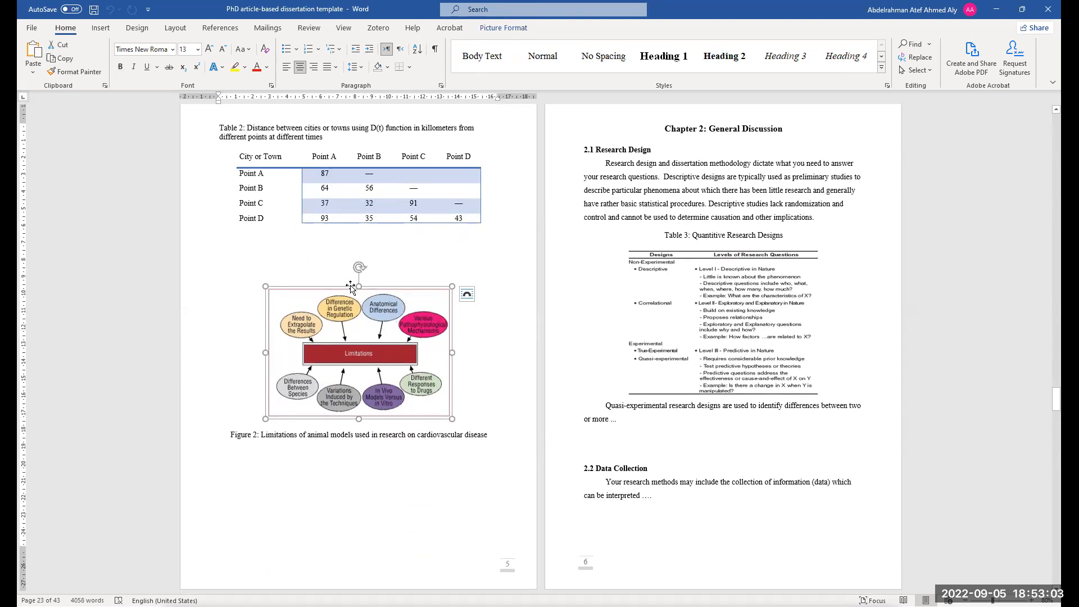
left_click_drag(358, 269, 304, 351)
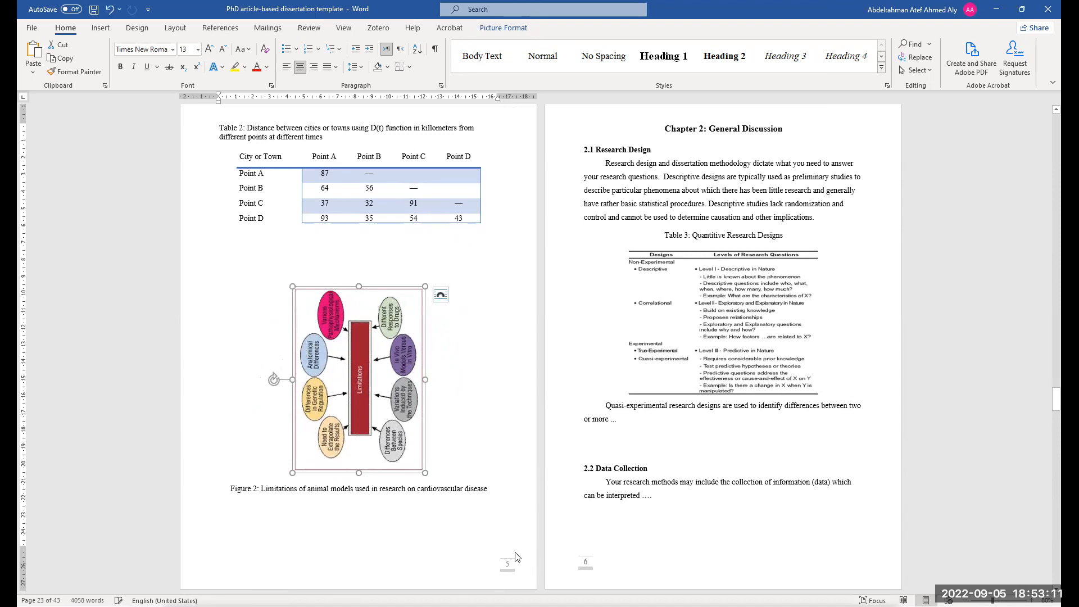
scroll(511, 493, "down", 1)
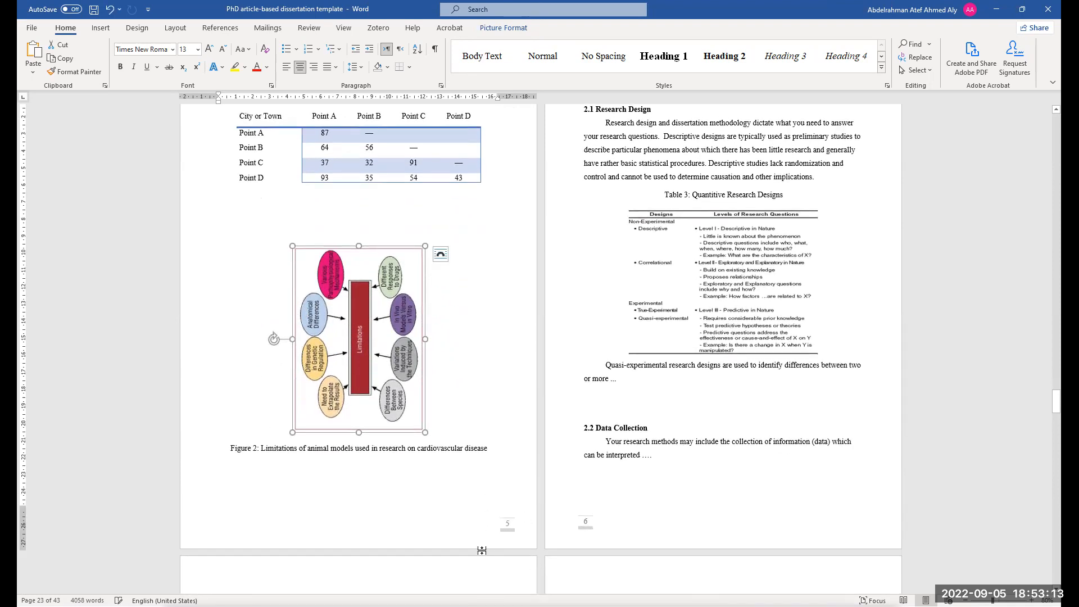
scroll(420, 340, "up", 2)
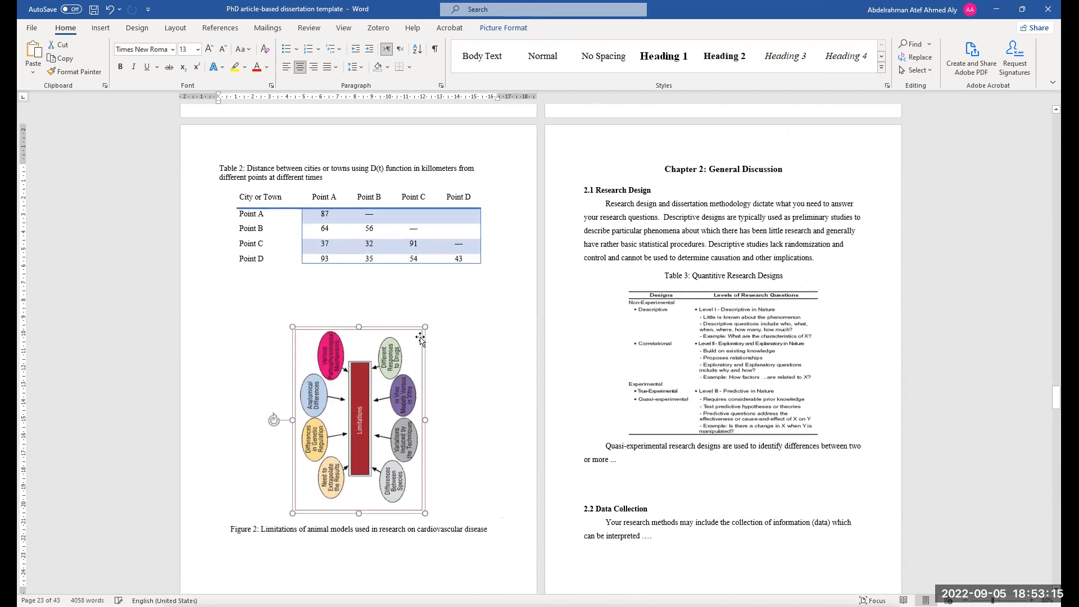
left_click_drag(424, 326, 439, 284)
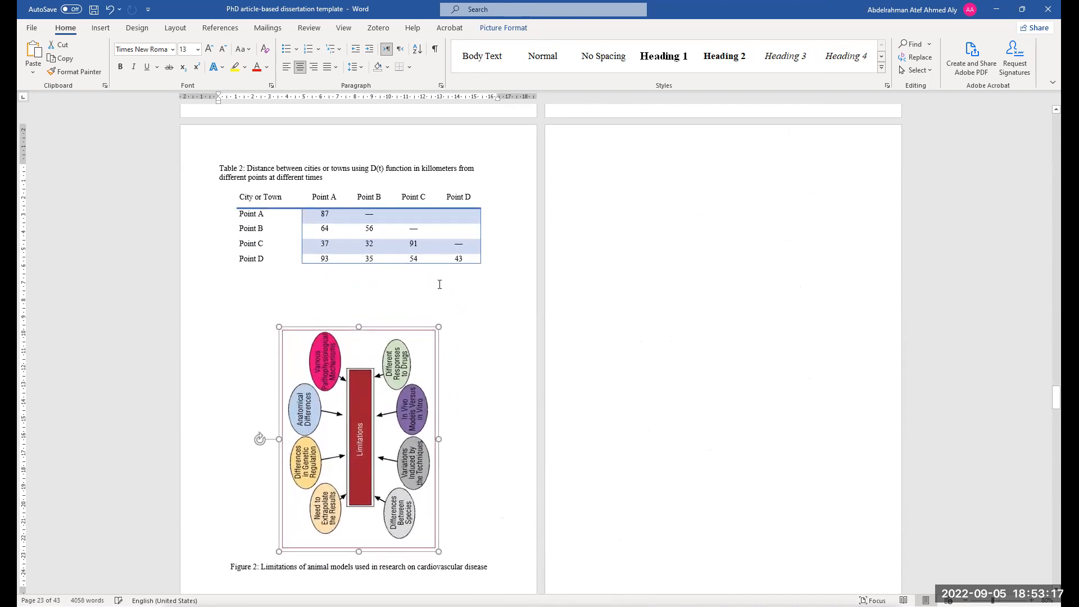
Insert three blank paragraphs below Table 2 so Figure 2 and its caption move to the next page
scroll(386, 374, "down", 2)
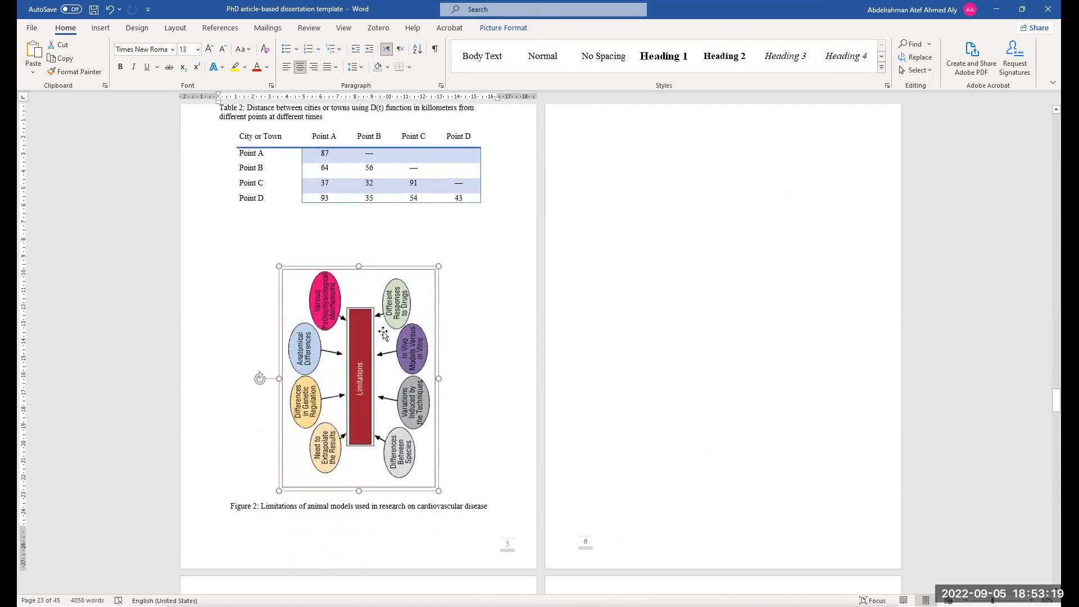
left_click(386, 238)
key("Return")
key("Return")
key("Return")
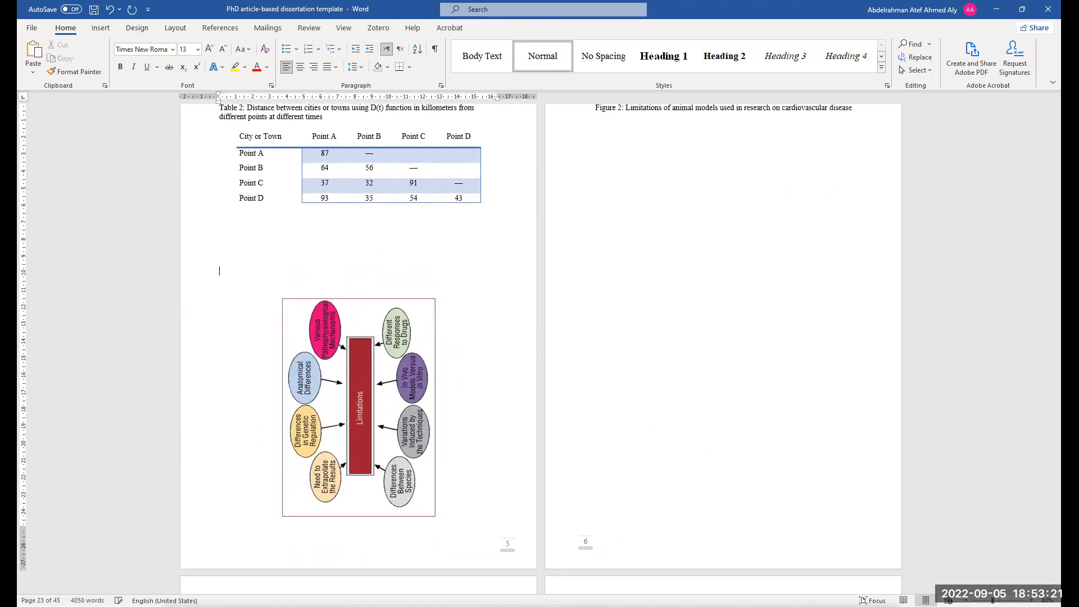
Enlarge the rotated Figure 2 image to fill most of its page
scroll(645, 409, "up", 2)
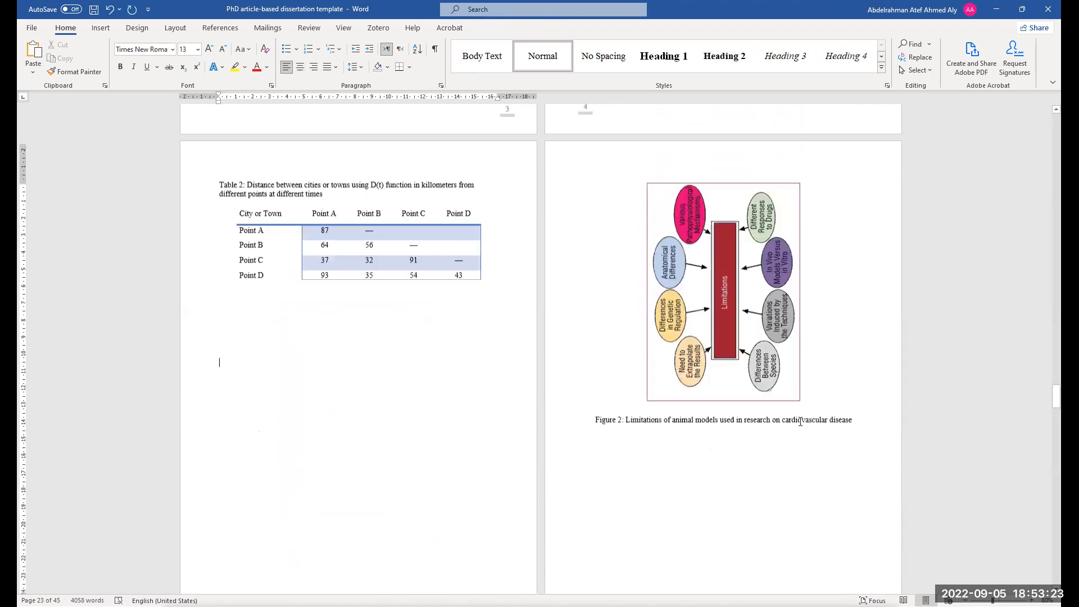
left_click_drag(645, 410, 622, 522)
scroll(691, 470, "down", 4)
scroll(691, 470, "up", 3)
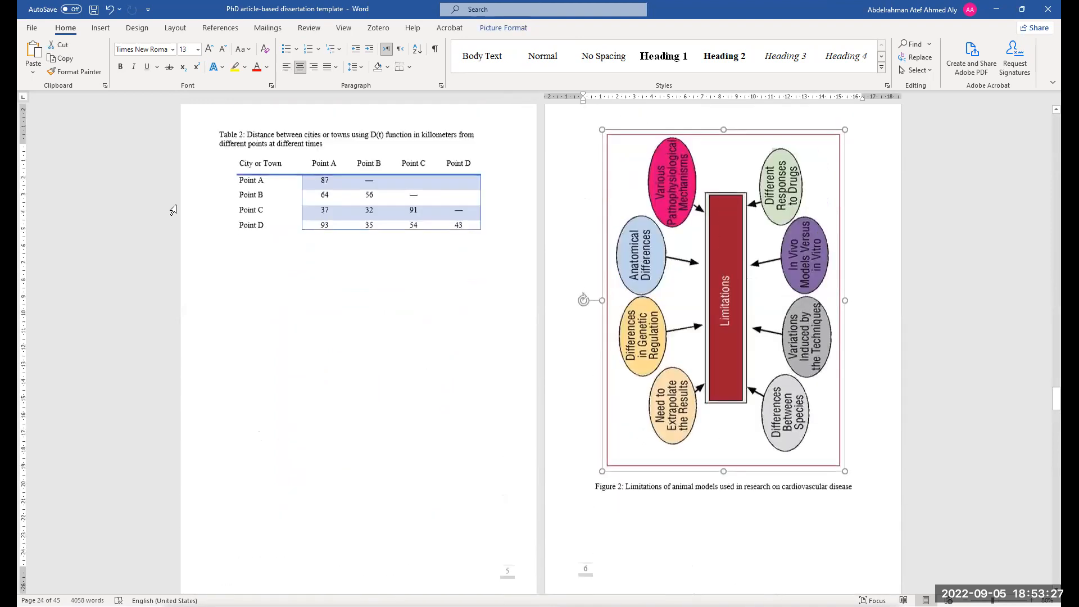
Select the whole Table 2 and change its text direction to vertical
left_click(229, 177)
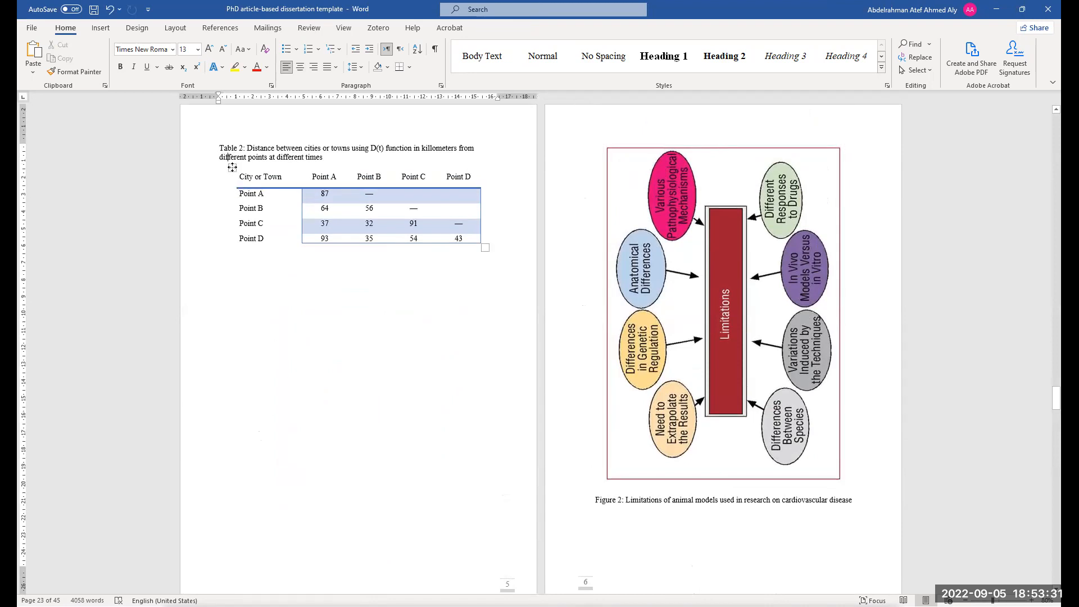
left_click(232, 167)
left_click(506, 28)
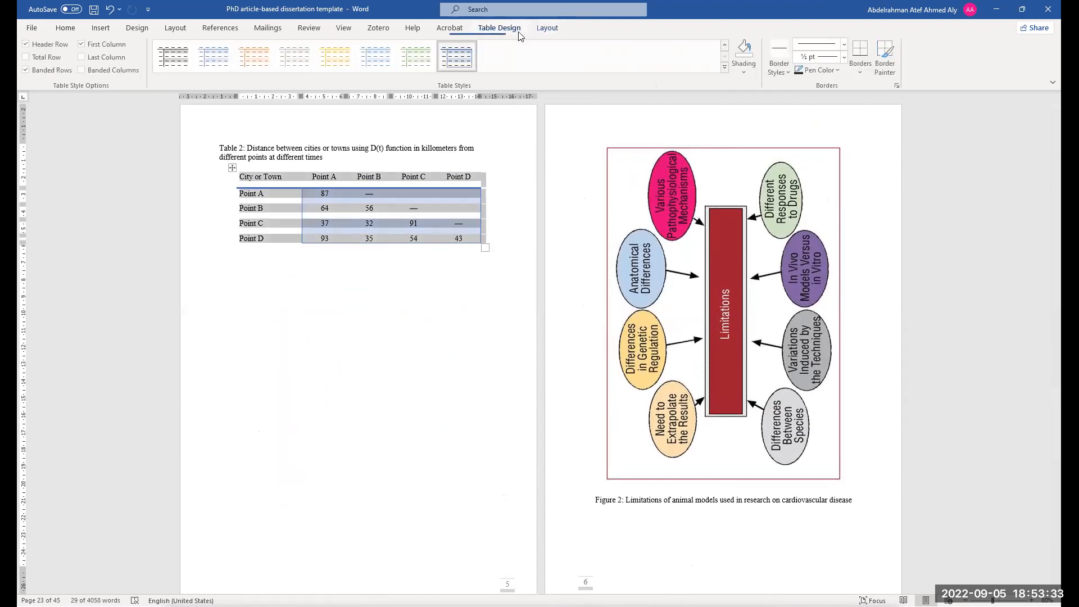
left_click(548, 28)
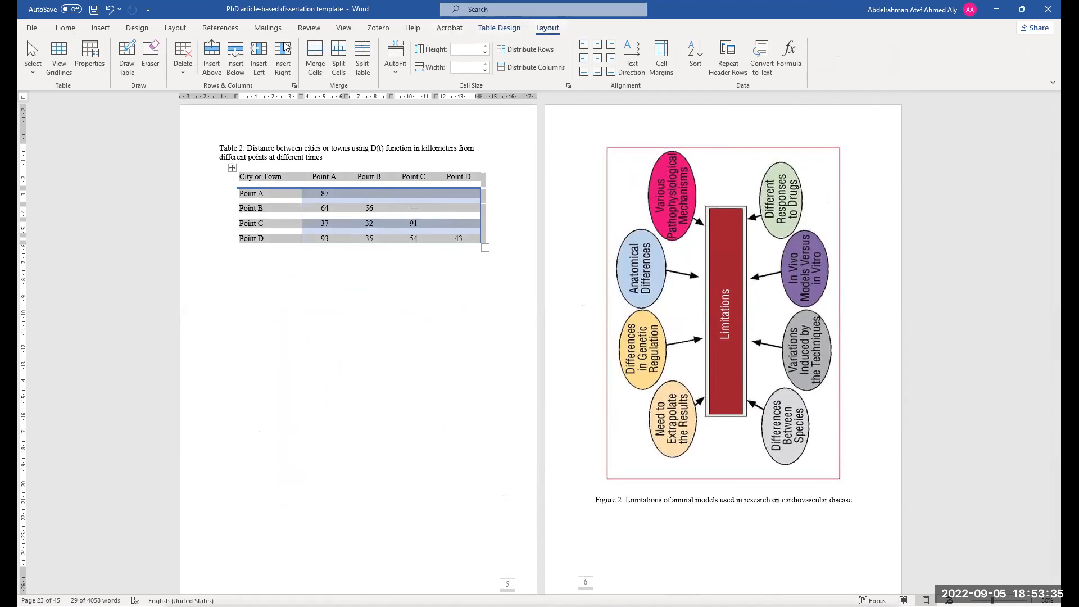
left_click(631, 57)
left_click(635, 66)
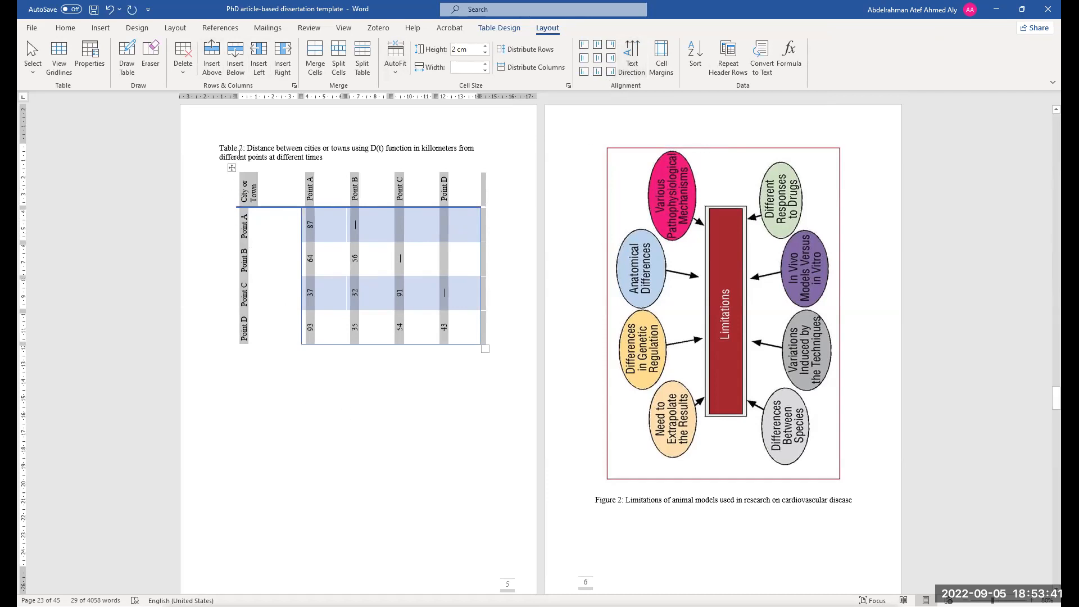
Try moving the Table 2 caption into a new text box, then undo the attempt
left_click(244, 195)
left_click(244, 167)
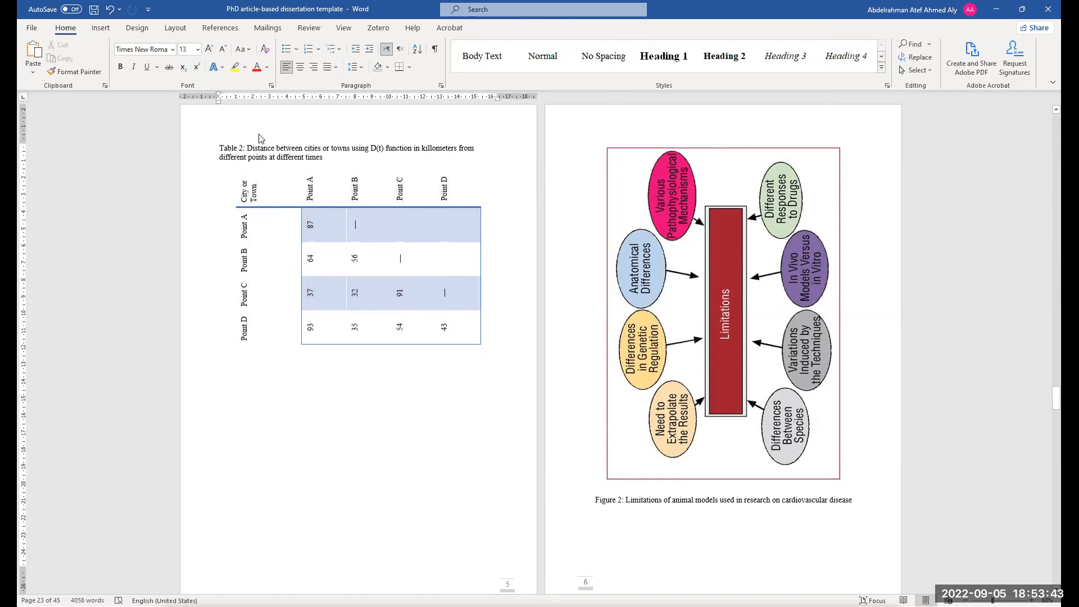
left_click_drag(328, 156, 221, 149)
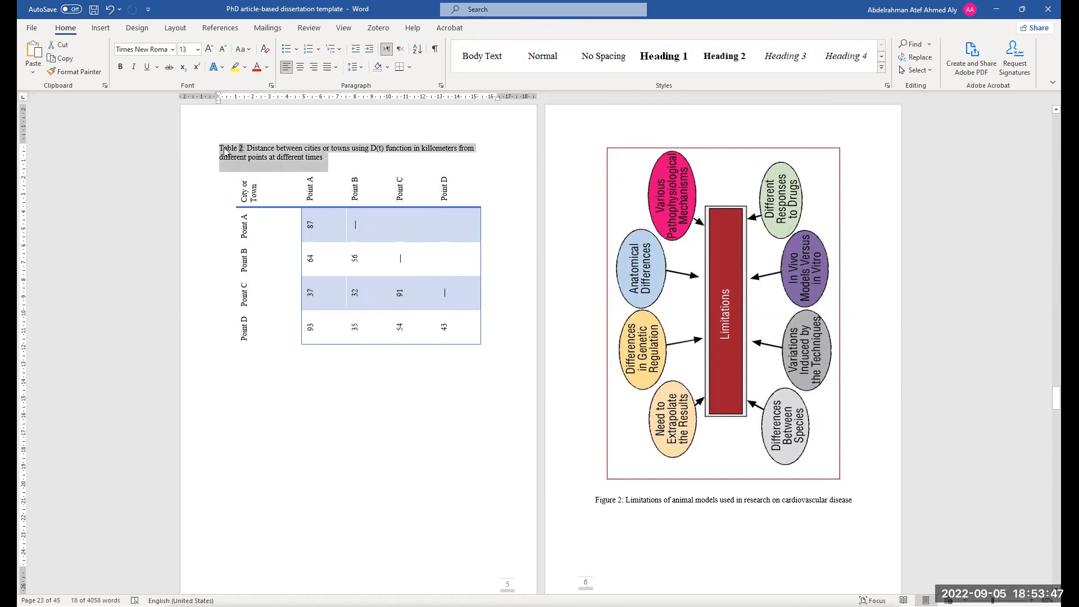
right_click(224, 151)
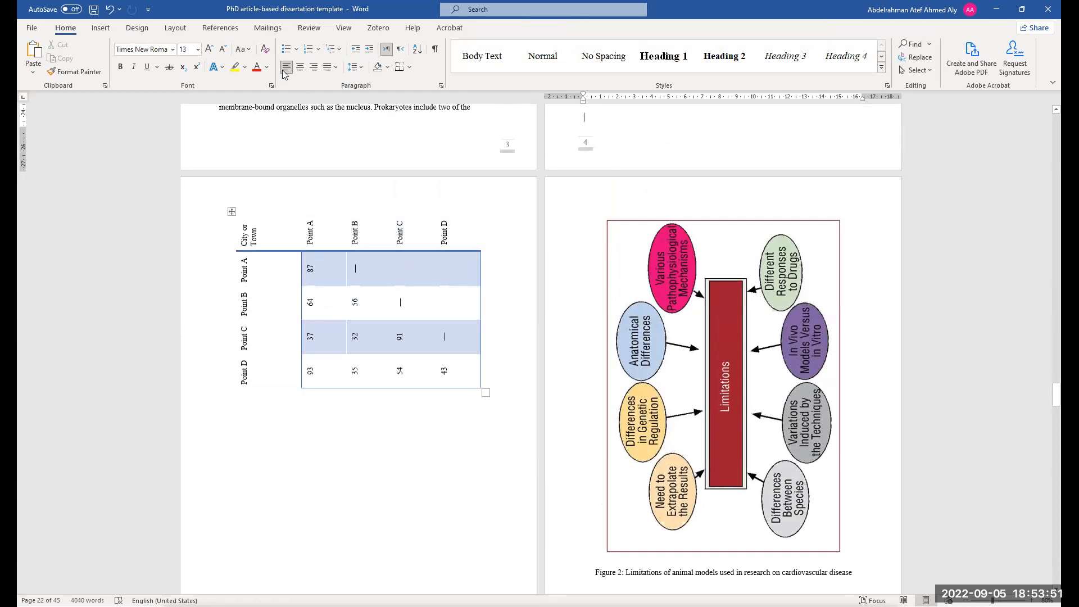
left_click(101, 27)
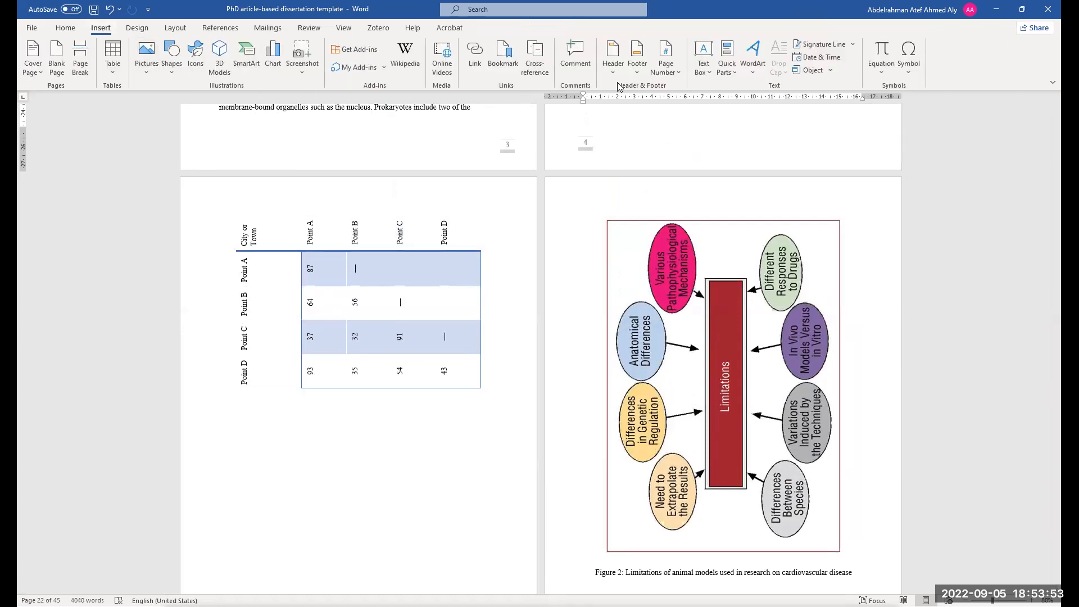
left_click(741, 119)
key("ctrl+c")
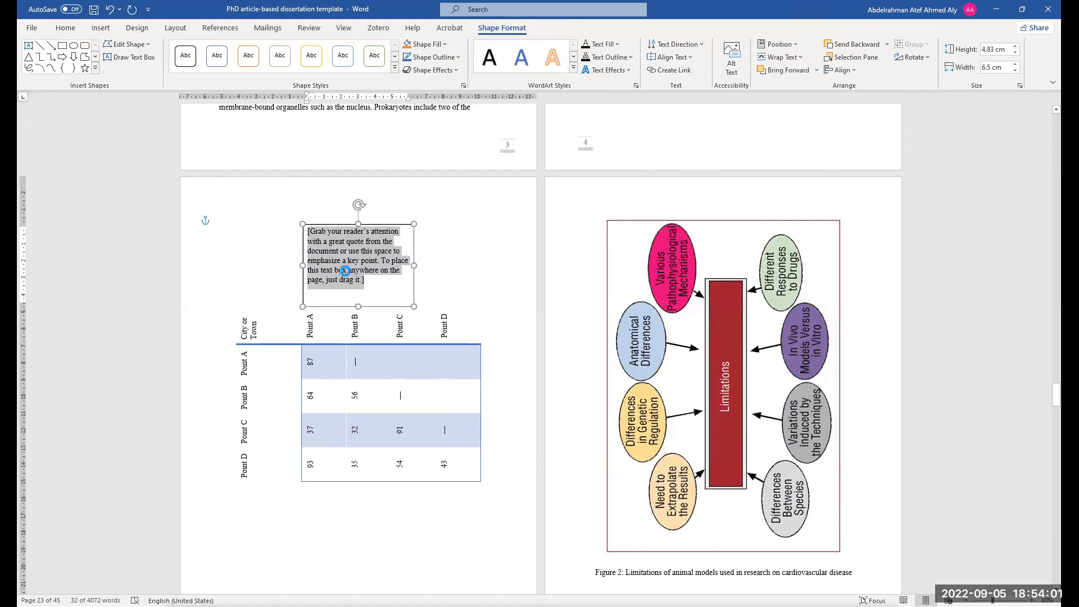
key("Delete")
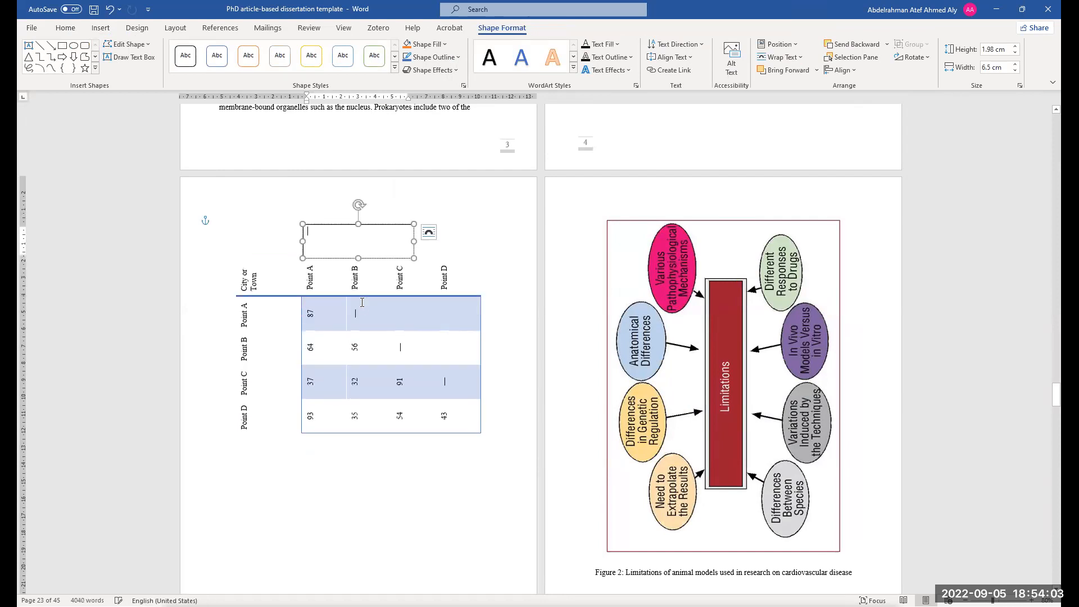
key("ctrl+v")
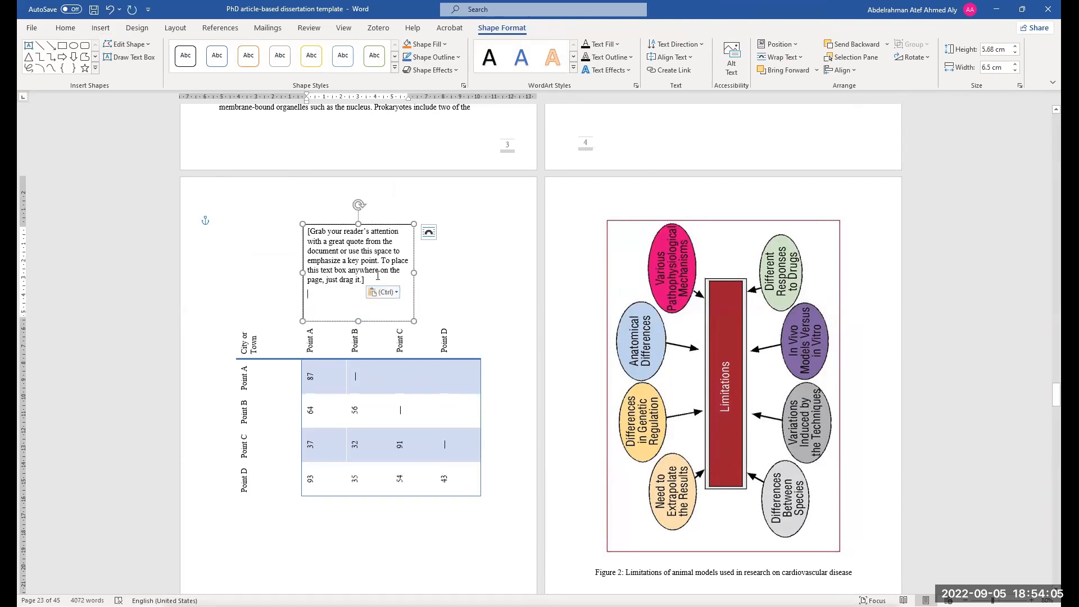
key("ctrl+z")
key("ctrl+z")
key("ctrl+z")
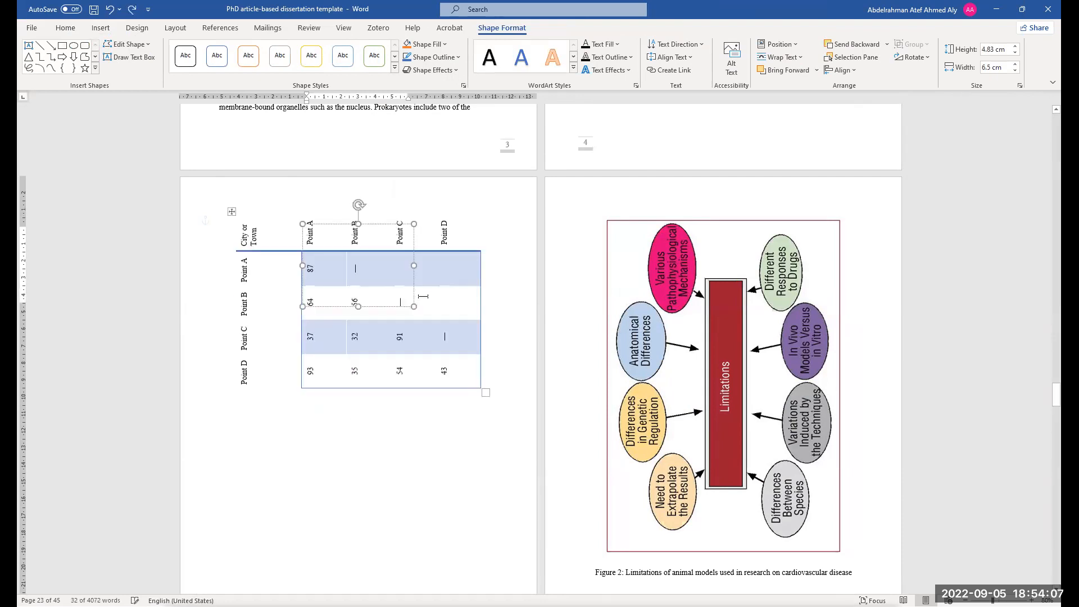
key("ctrl+z")
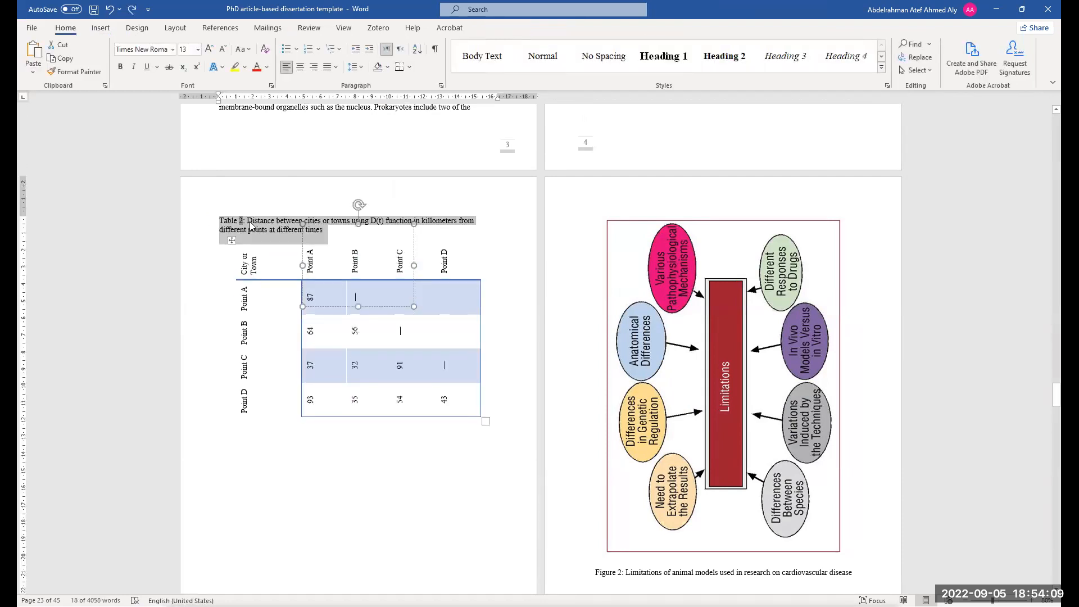
Try cutting the Table 2 caption and pasting it into the table, then undo it
key("ctrl+x")
left_click(349, 247)
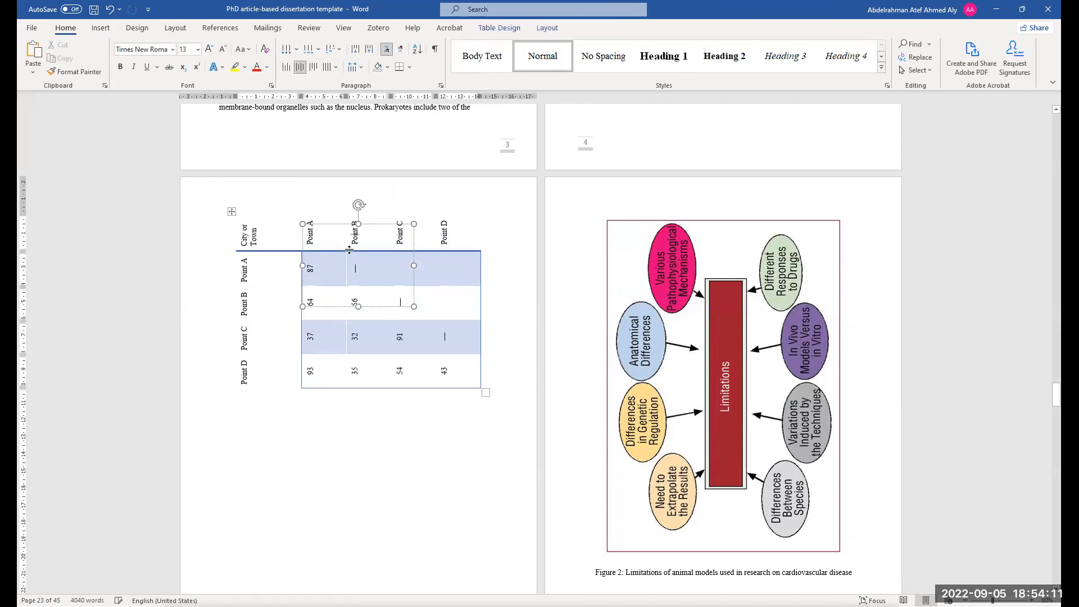
key("ctrl+v")
key("ctrl+z")
key("ctrl+z")
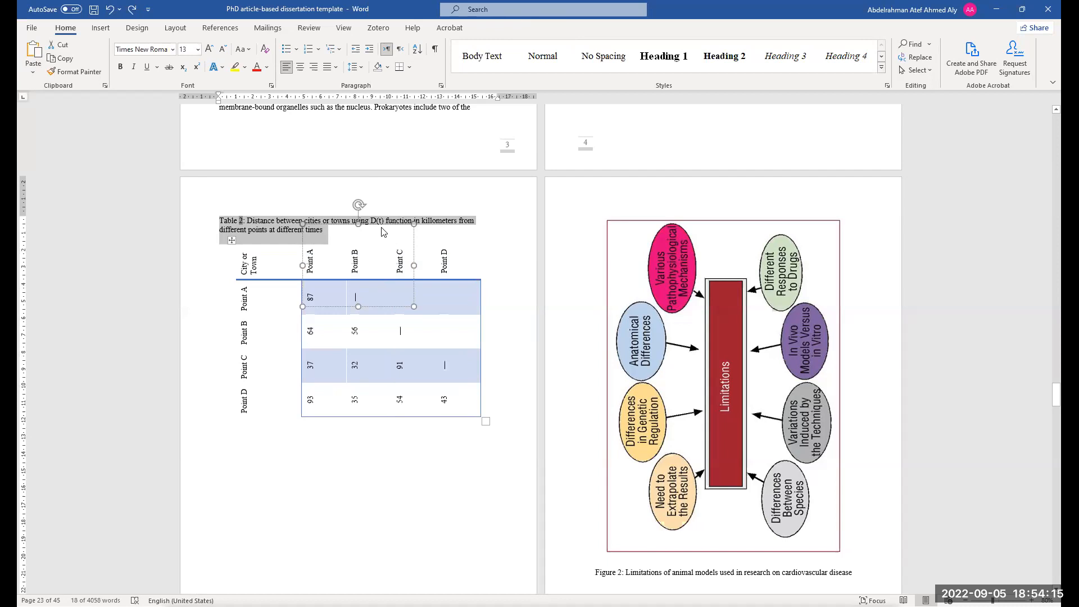
Undo the recent edits to Table 2's text direction and the Figure 2 image
left_click_drag(366, 226, 378, 273)
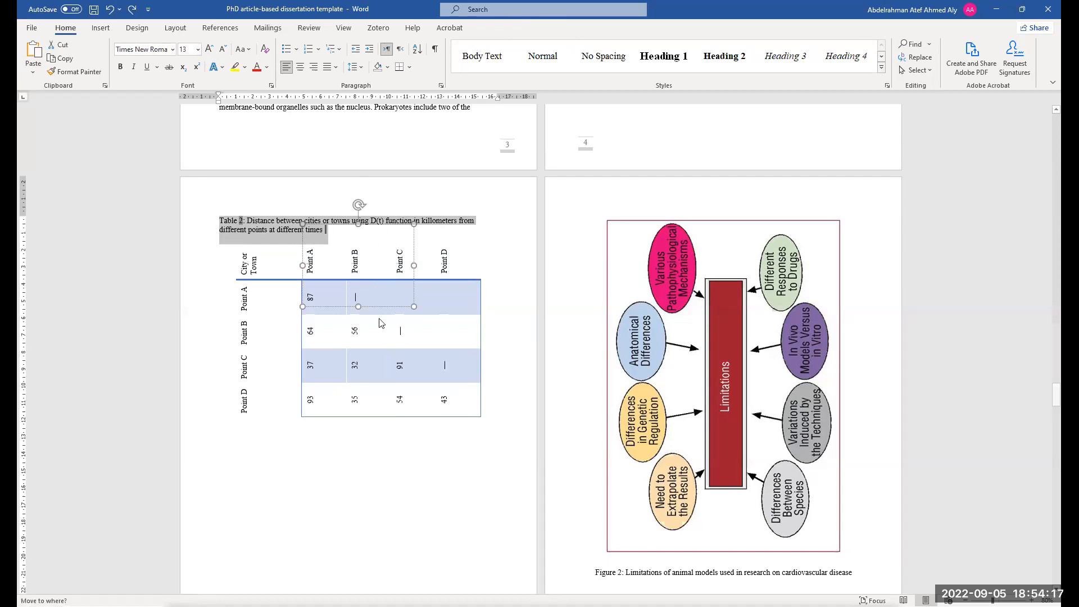
key("ctrl+z")
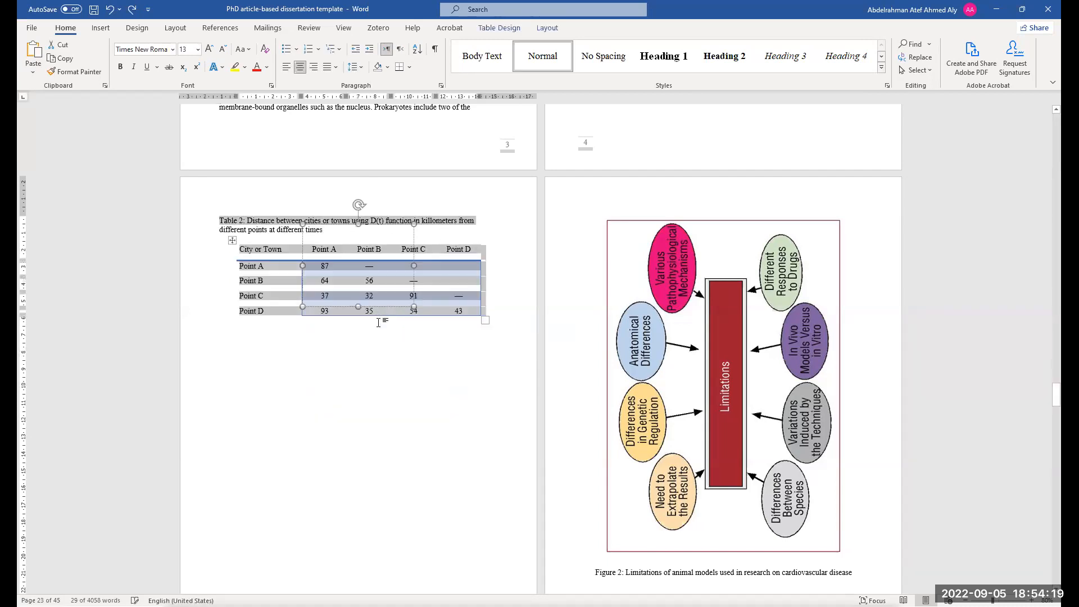
key("ctrl+z")
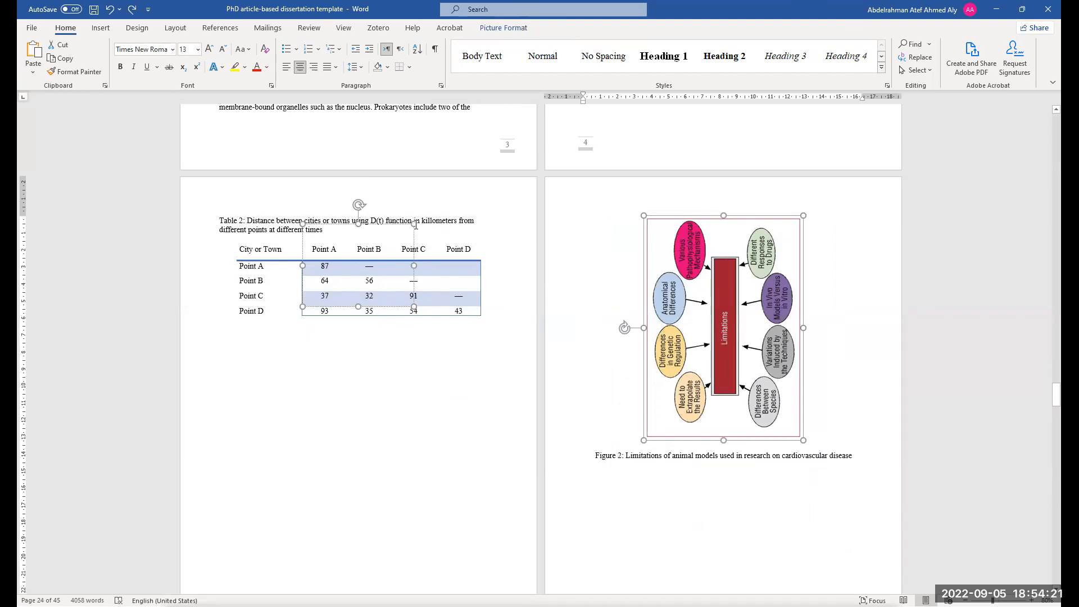
left_click(333, 228)
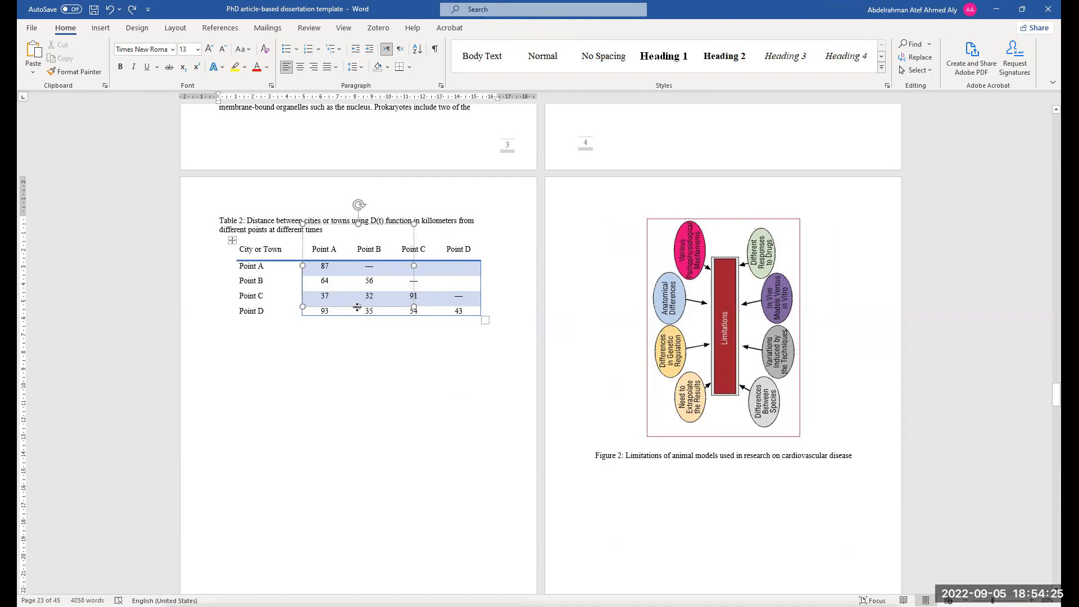
key("ctrl+z")
key("ctrl+z")
key("ctrl+z")
key("ctrl+z")
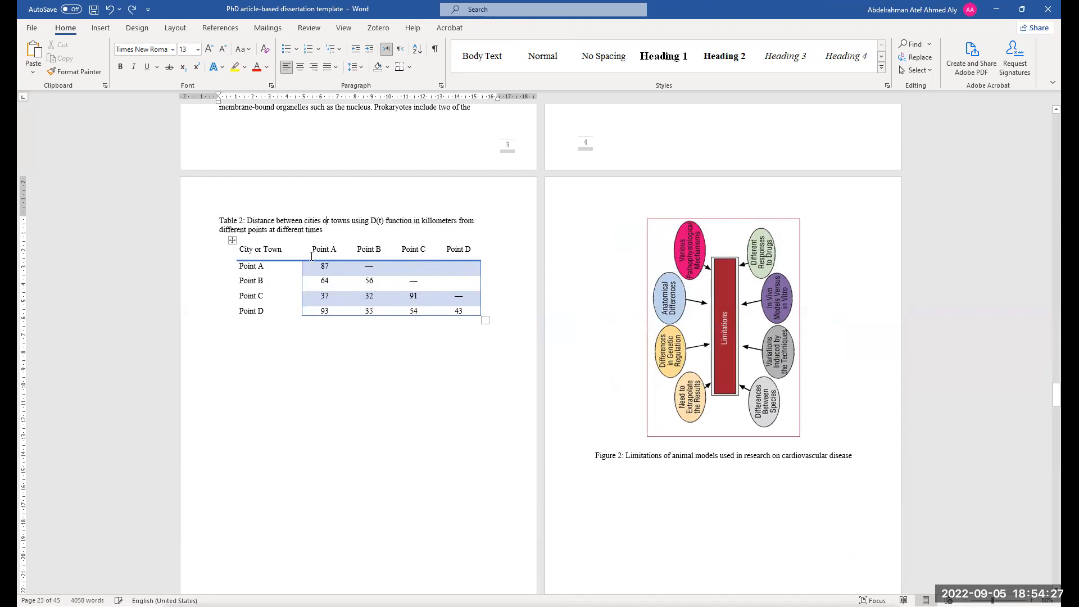
key("ctrl+z")
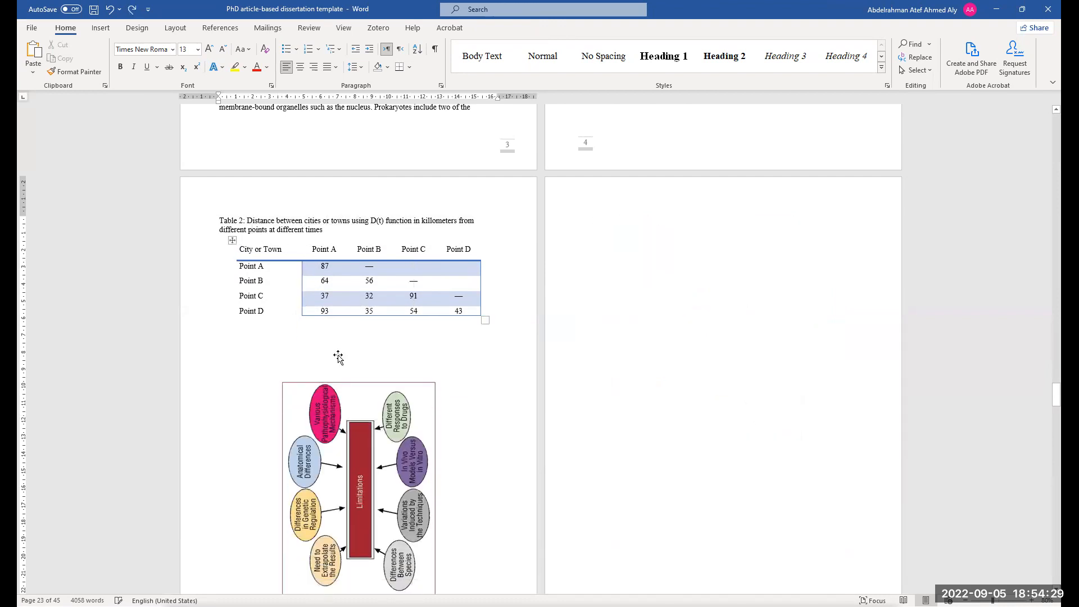
key("ctrl+z")
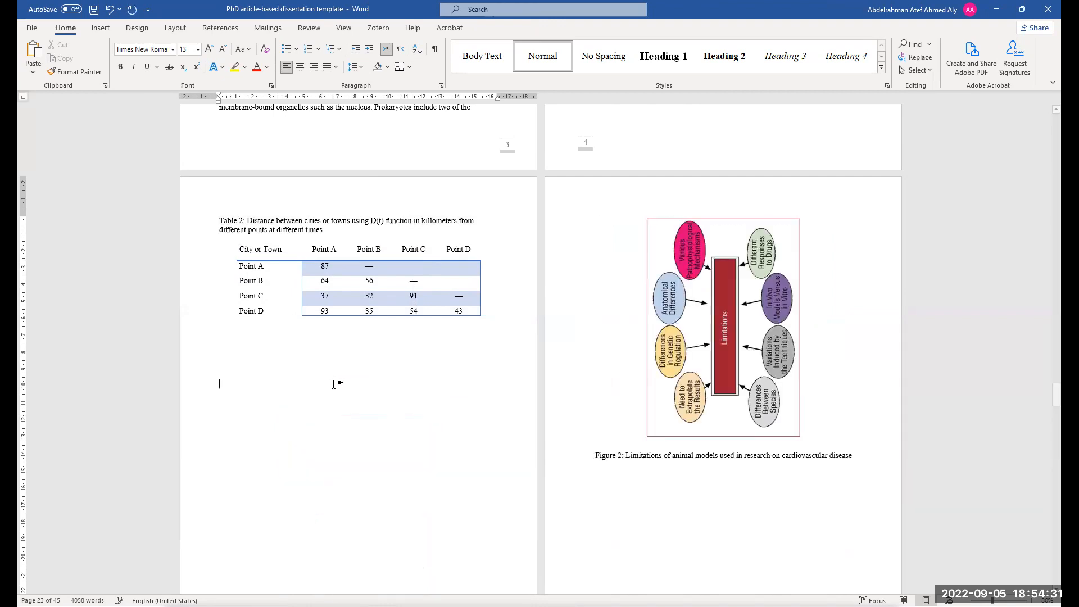
key("ctrl+z")
Cut the Table 2 caption from above the table
left_click_drag(326, 231, 221, 221)
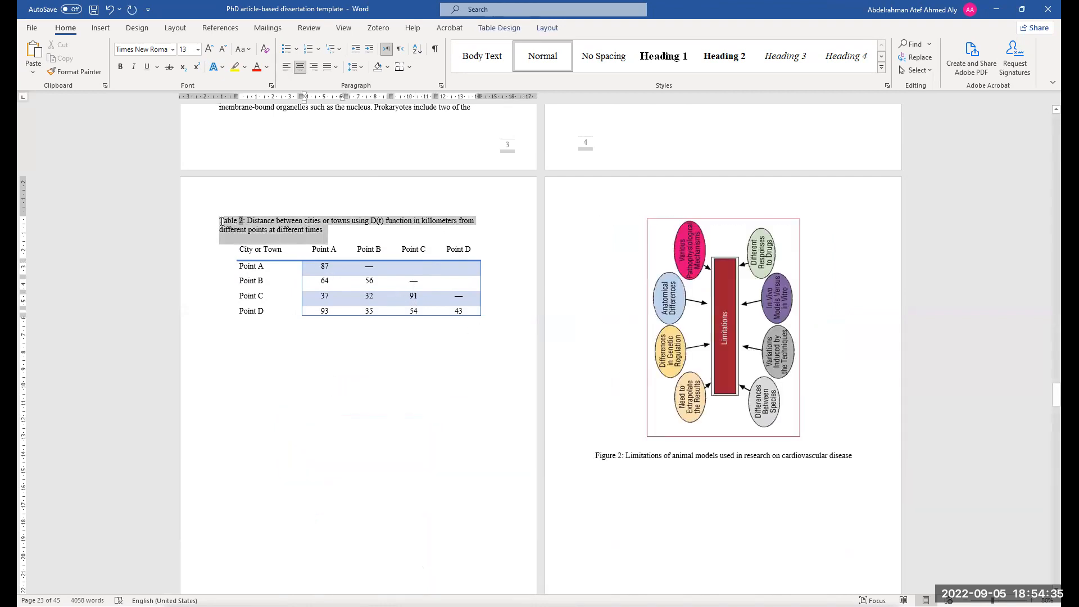
right_click(222, 225)
left_click(241, 228)
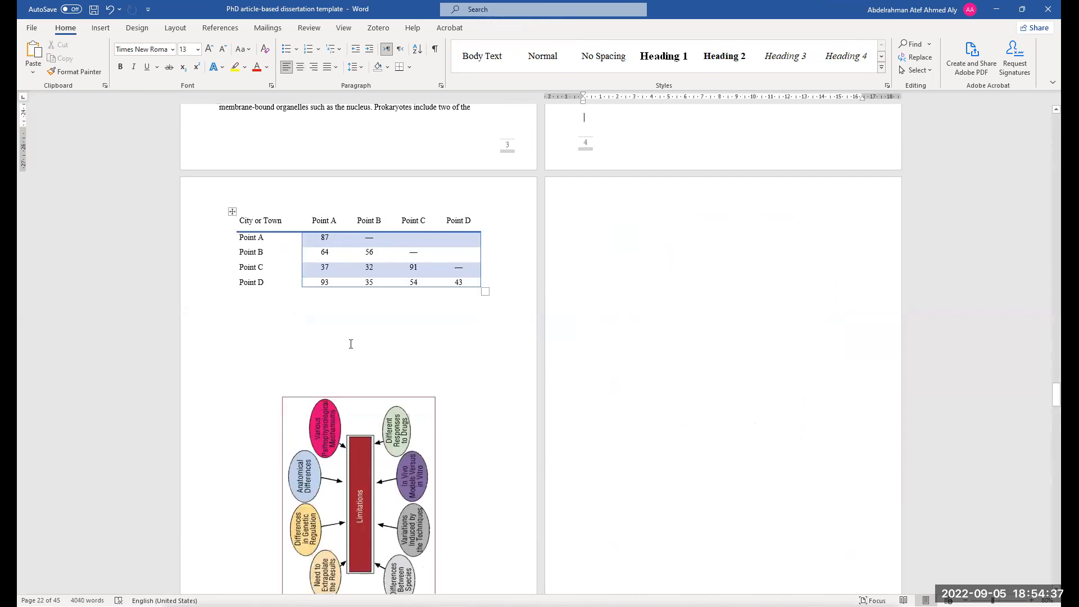
Select the whole Table 2 and change its text direction to vertical
left_click(232, 212)
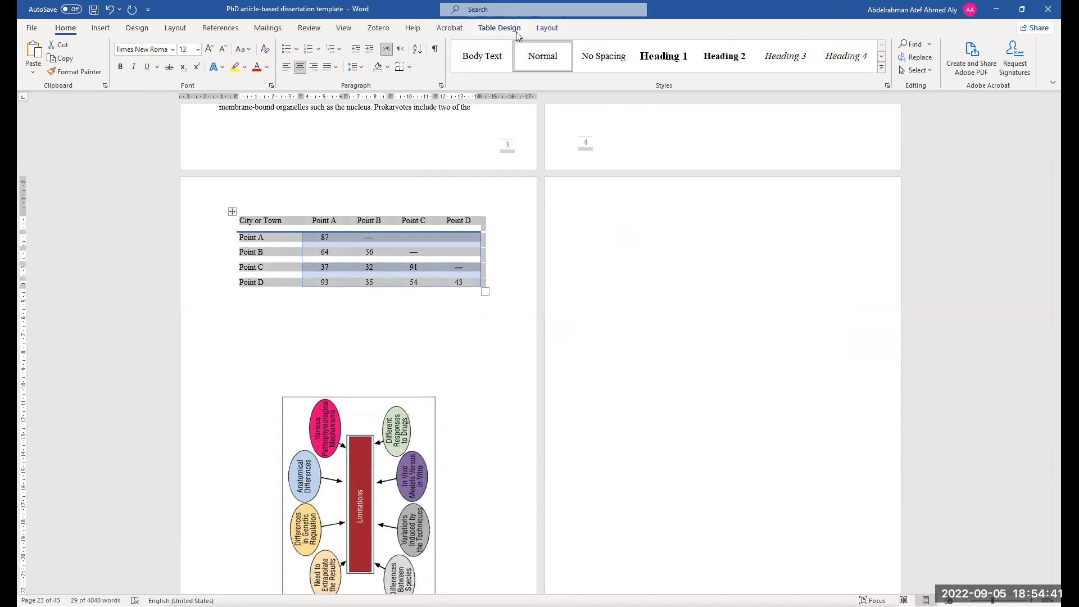
left_click(509, 29)
left_click(549, 30)
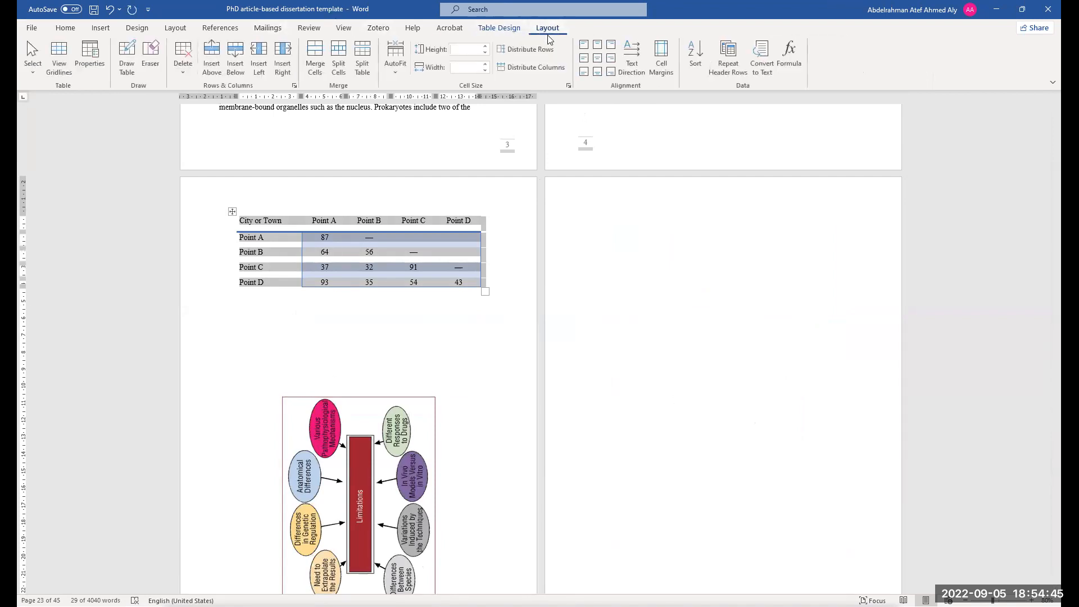
left_click(632, 68)
left_click(632, 71)
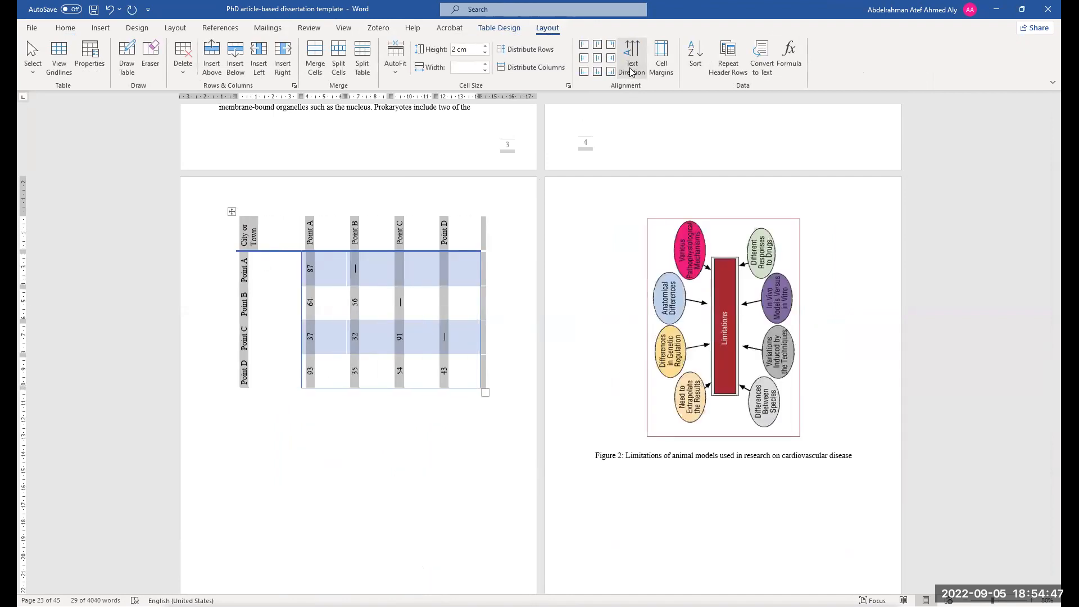
left_click(262, 367)
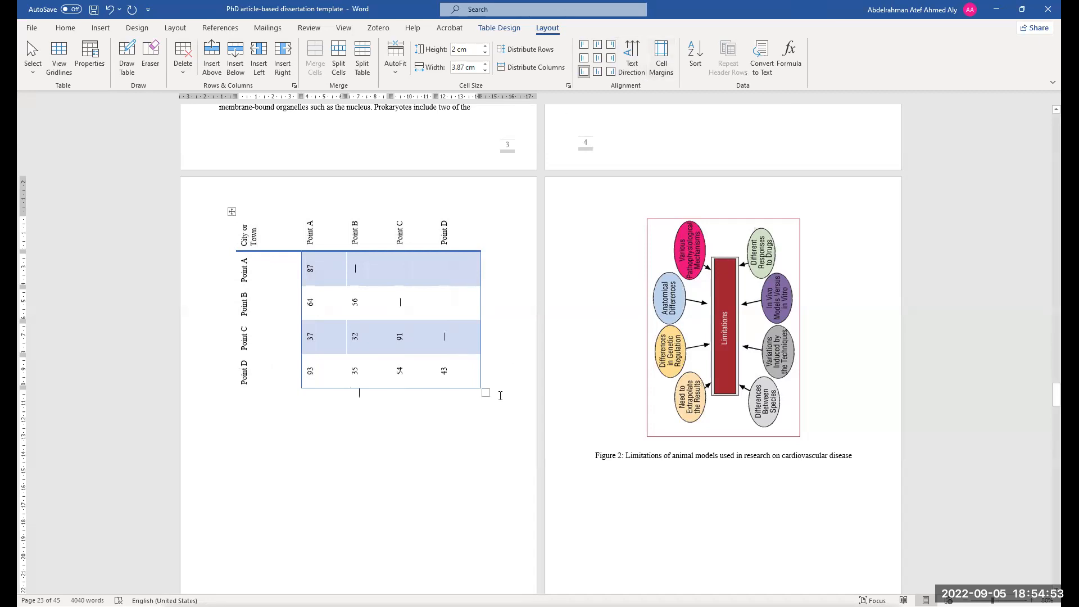
left_click(501, 396)
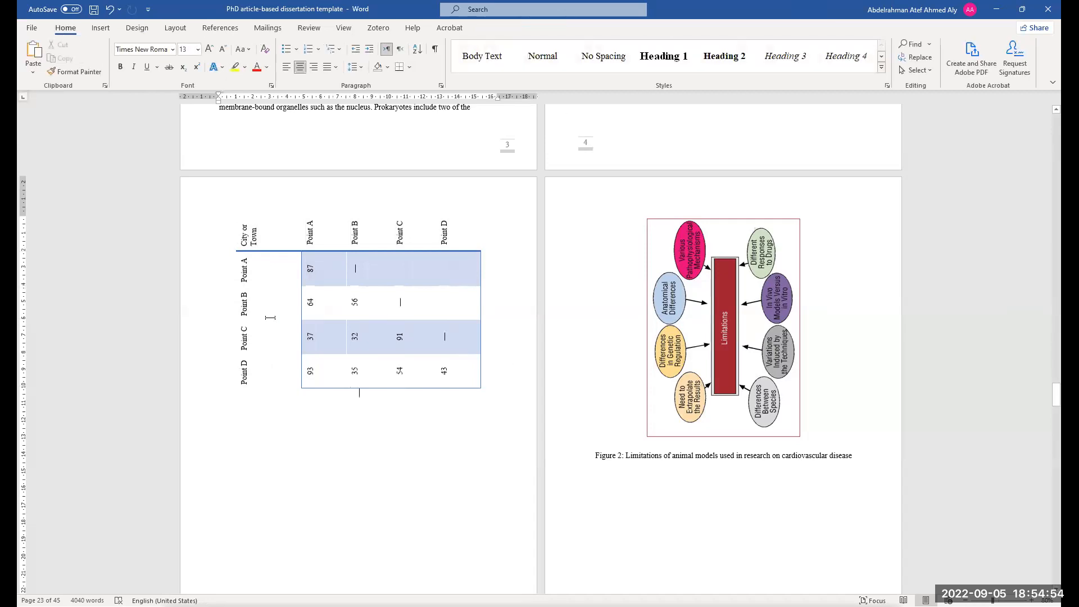
Insert a simple text box below Table 2 and replace its placeholder with the cut caption
left_click(100, 30)
left_click(694, 74)
left_click(728, 129)
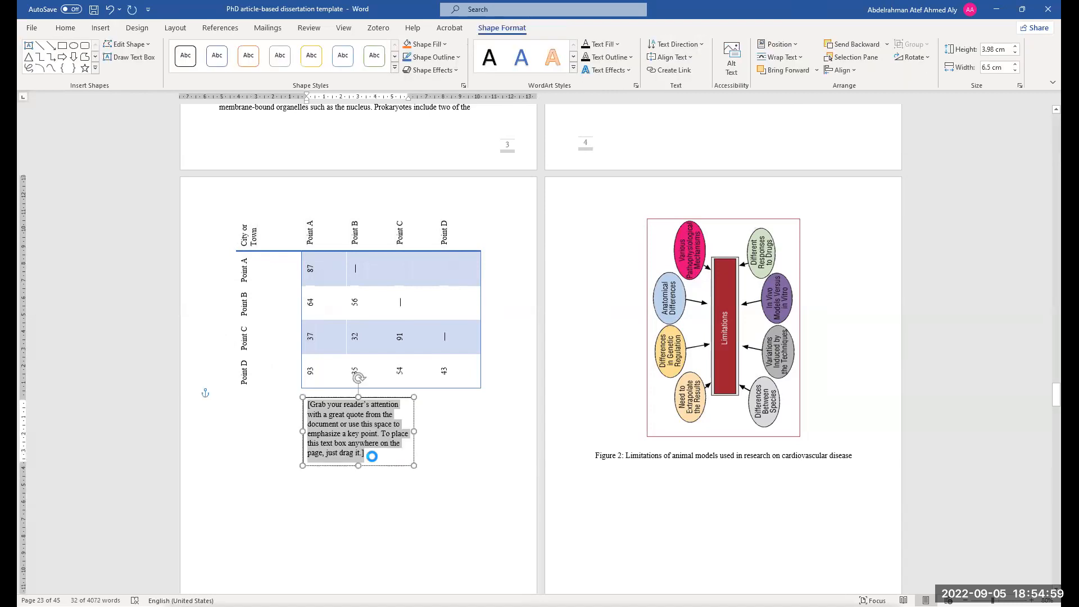
left_click(364, 456)
left_click(355, 459)
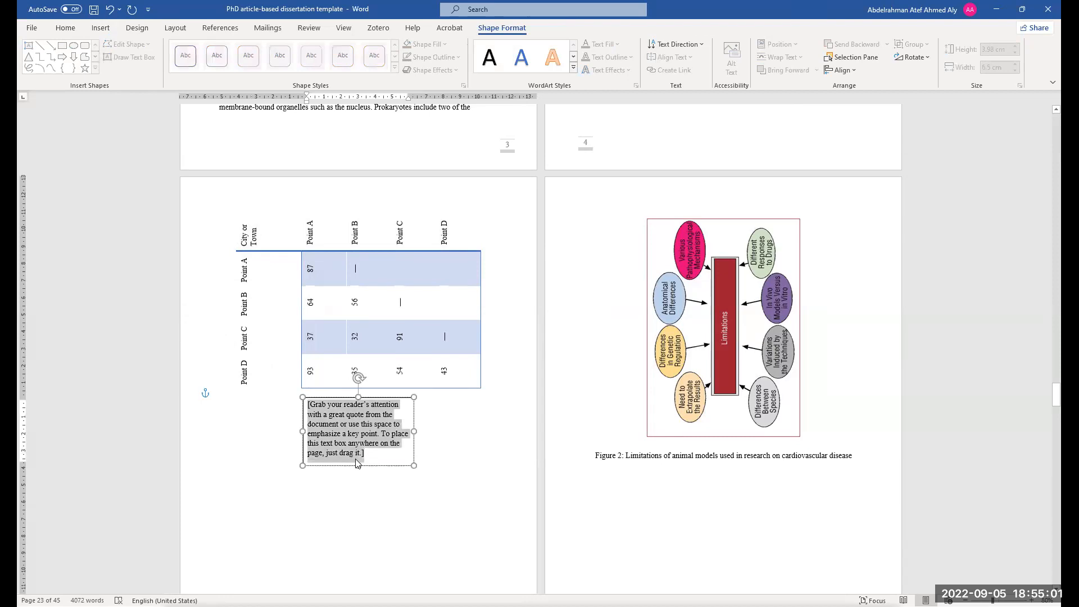
key("BackSpace")
key("ctrl+v")
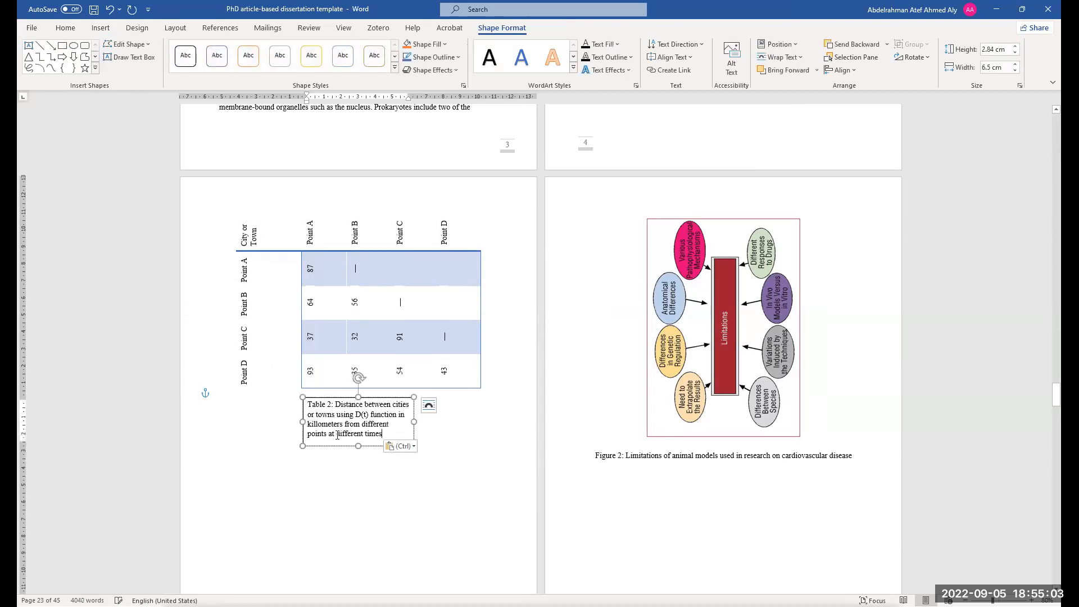
Turn the caption text box's text vertical and move the box beside the table's left edge
left_click_drag(374, 400, 202, 331)
left_click(224, 387)
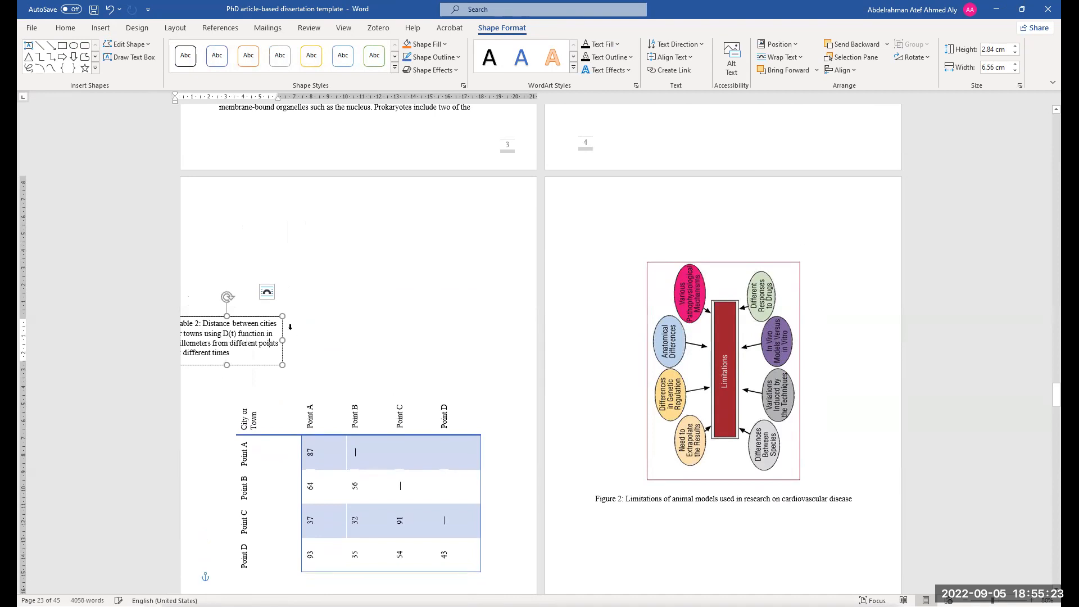
left_click(258, 336)
left_click(229, 333)
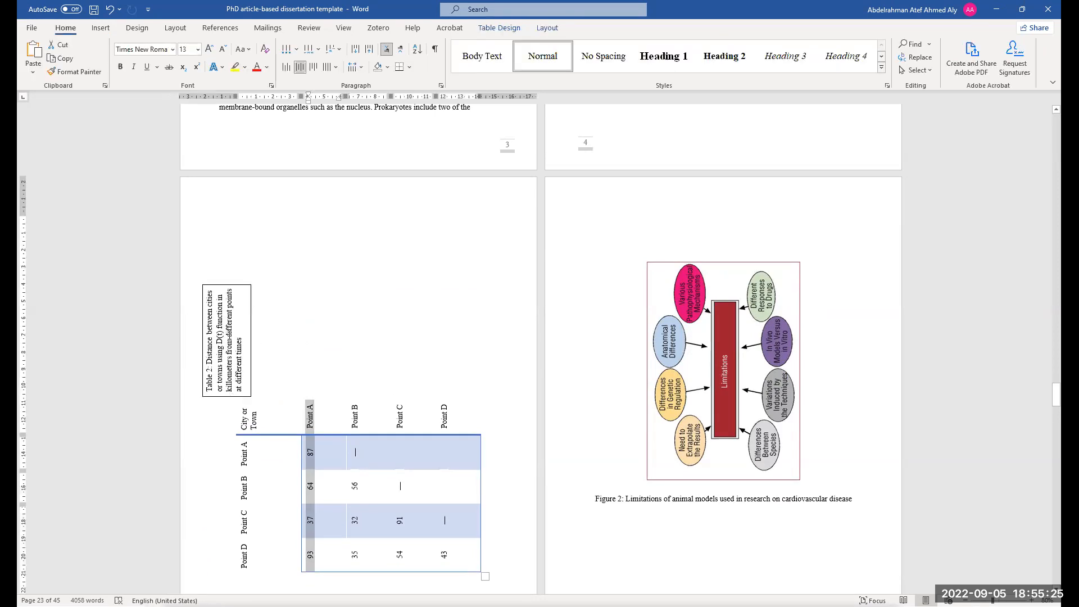
left_click(273, 342)
left_click_drag(283, 340, 229, 202)
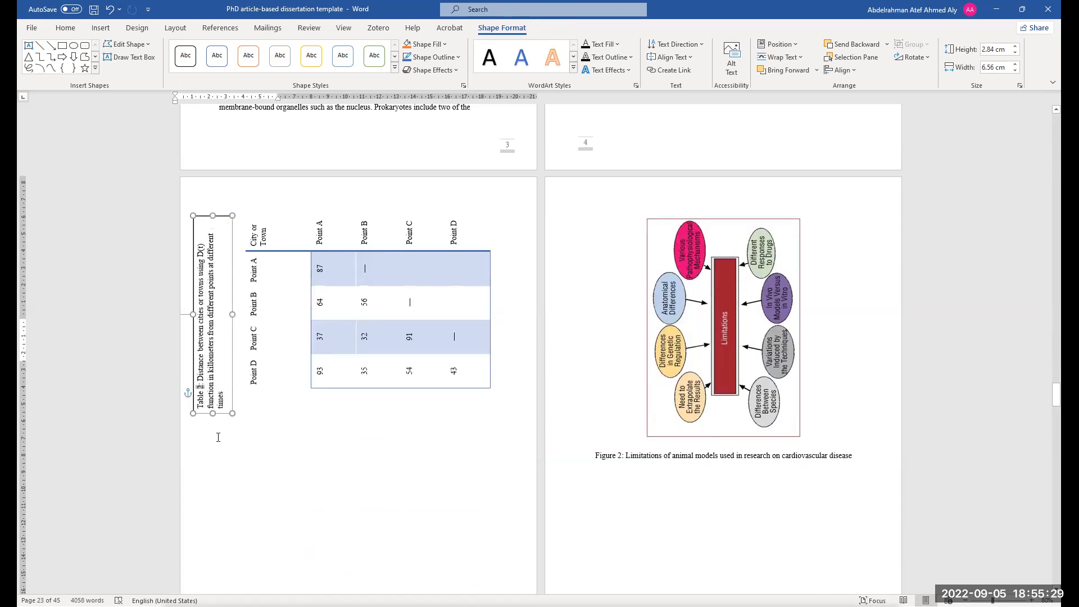
Stretch the caption text box along the table's side to about 16 cm long
left_click_drag(213, 413, 221, 492)
left_click_drag(208, 230, 234, 239)
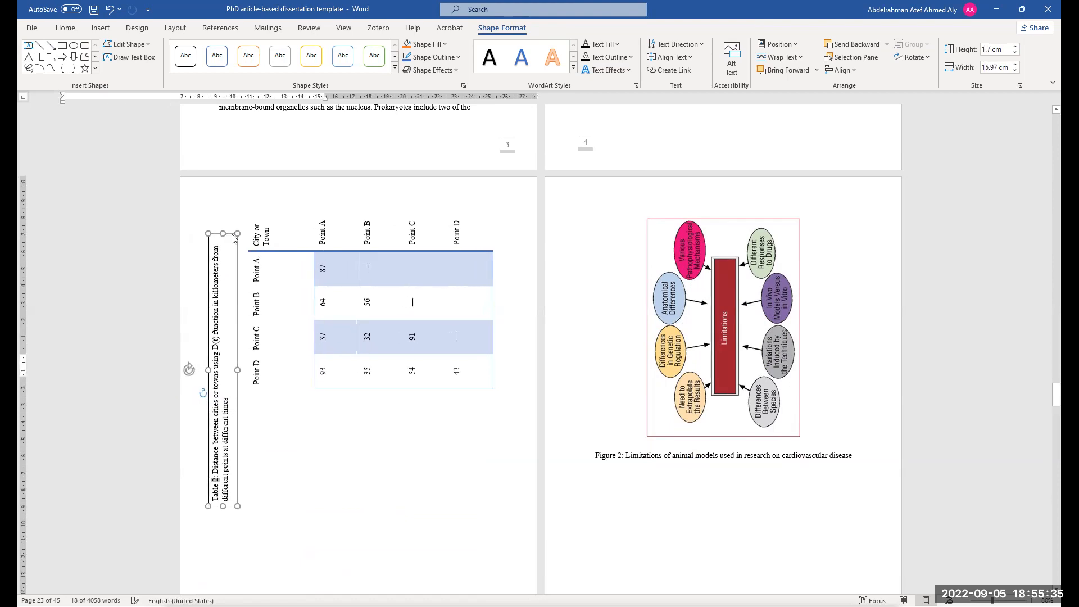
left_click(420, 465)
scroll(219, 108, "down", 1)
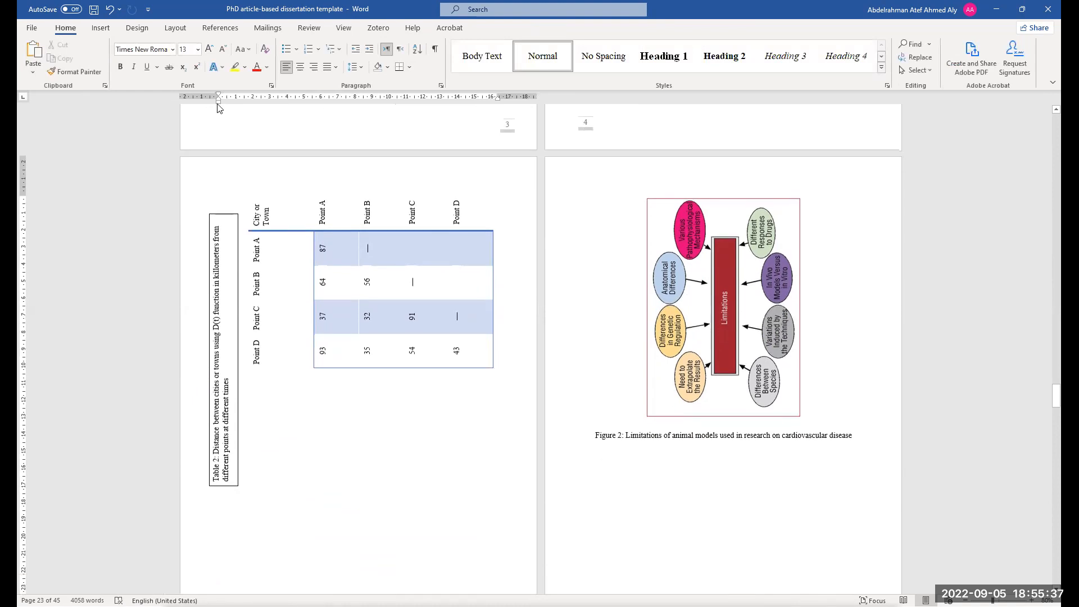
scroll(218, 118, "down", 5)
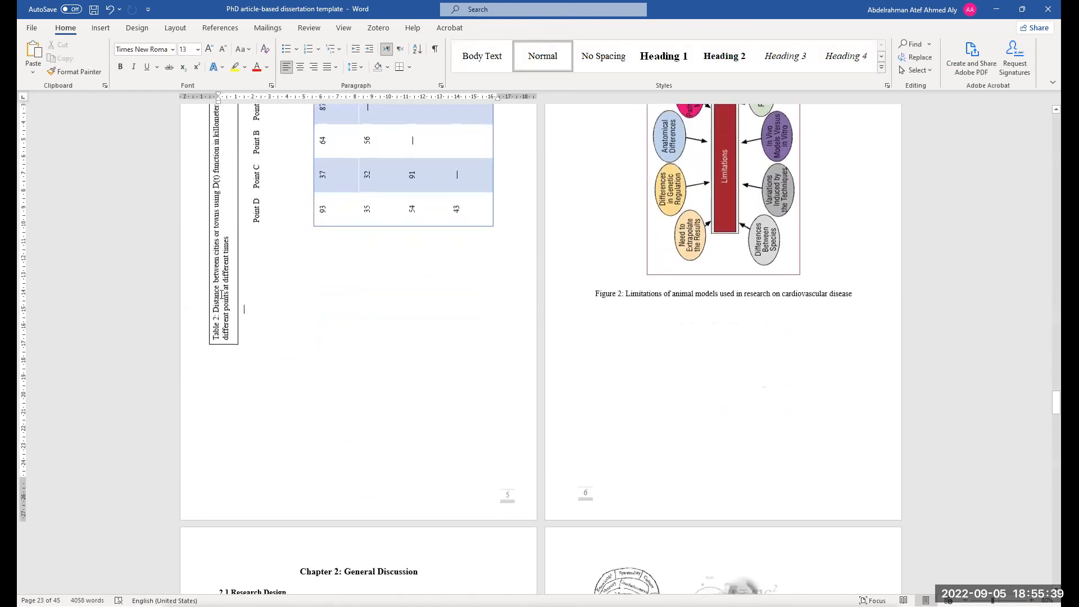
scroll(595, 413, "up", 3)
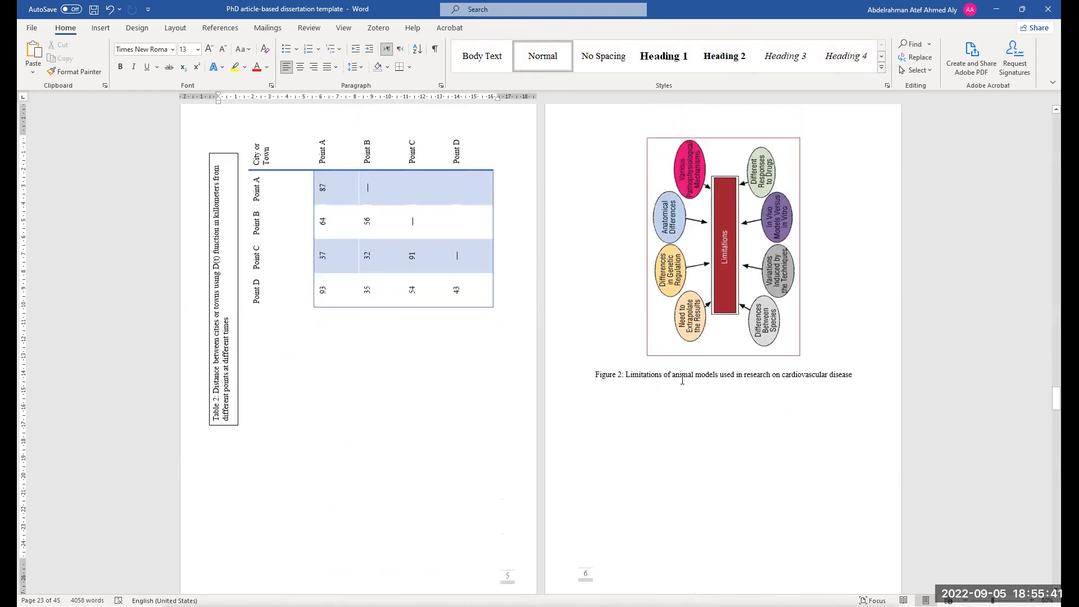
Inspect the vertical caption text box placed beside Table 2
scroll(682, 380, "up", 1)
left_click(743, 395)
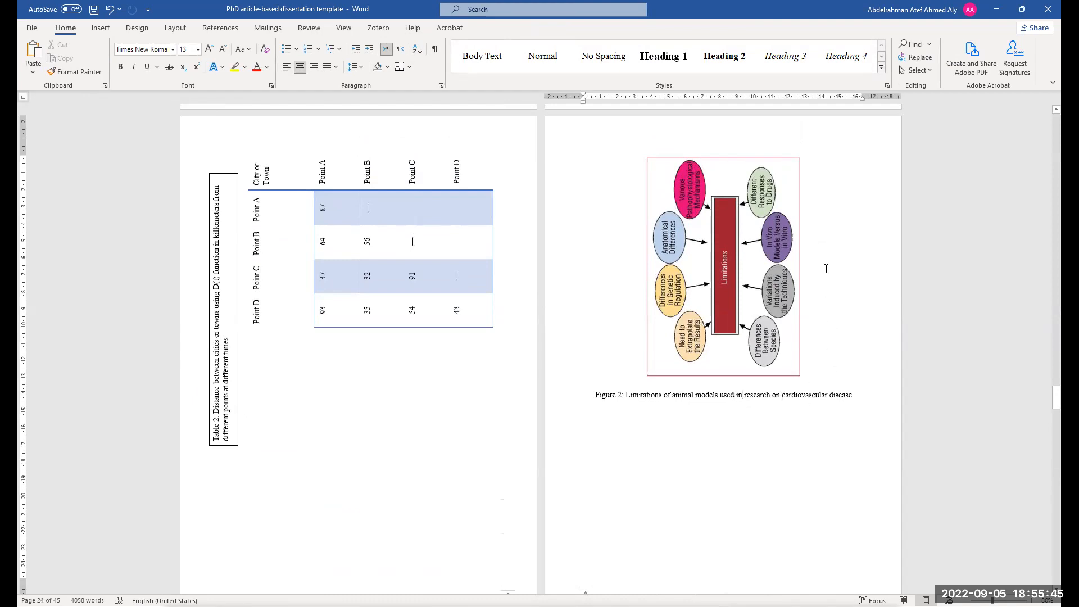
left_click(233, 275)
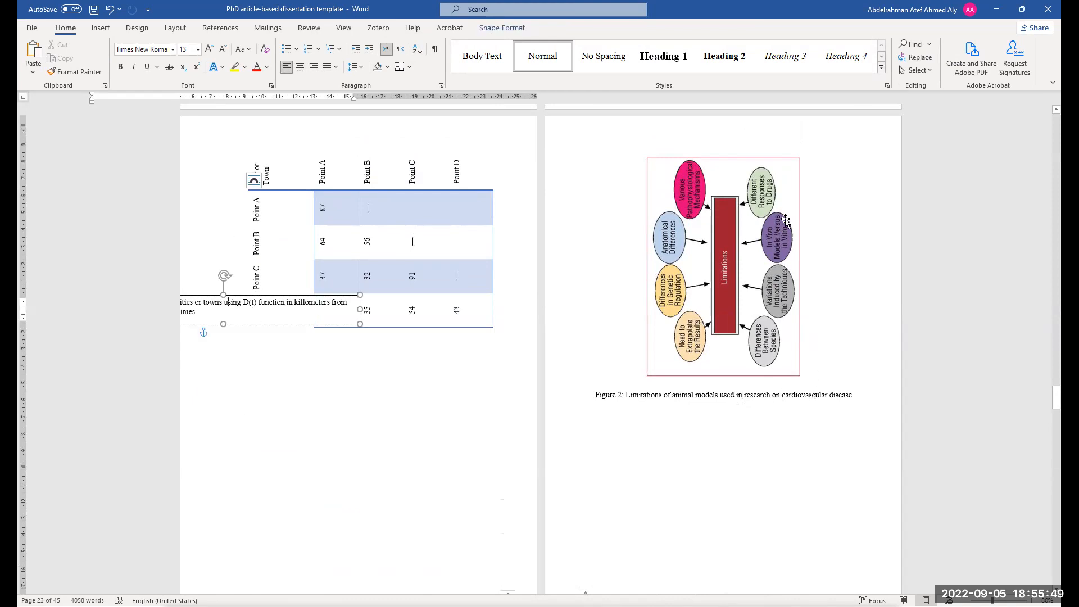
scroll(416, 462, "down", 2)
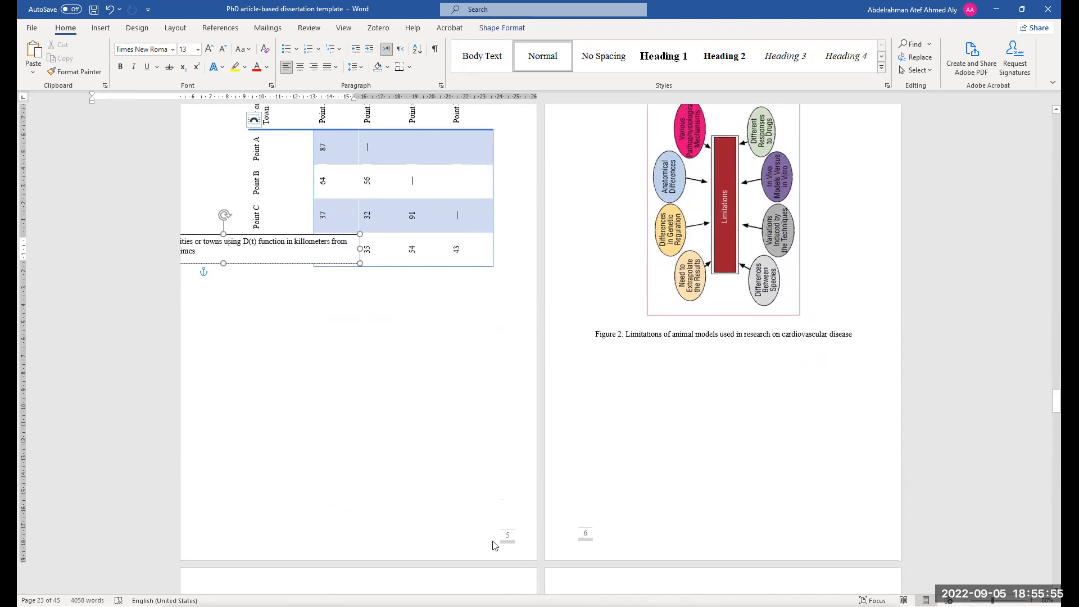
left_click(376, 360)
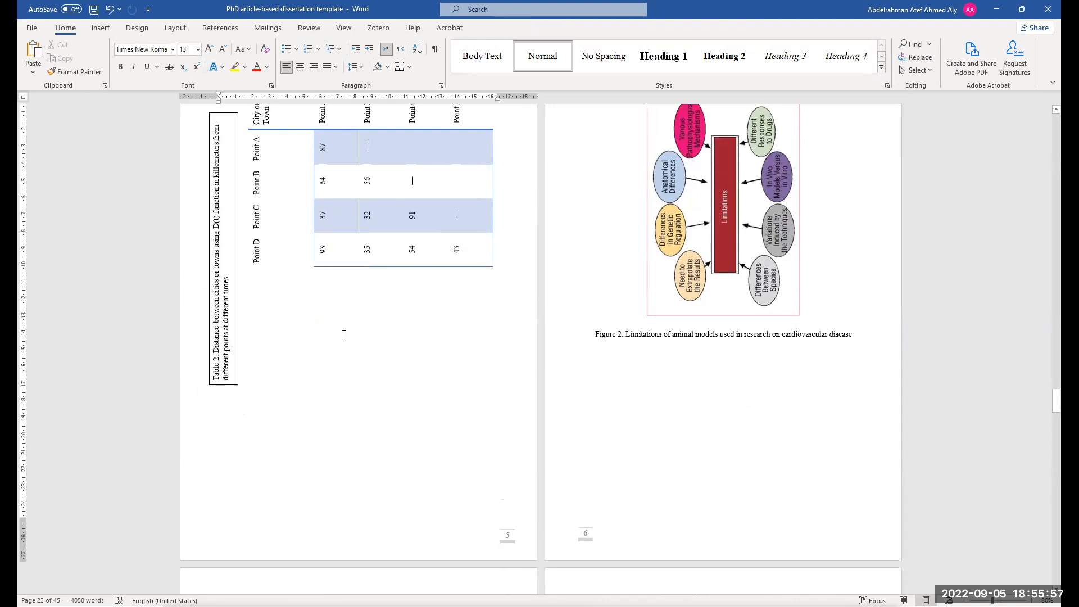
scroll(342, 338, "up", 2)
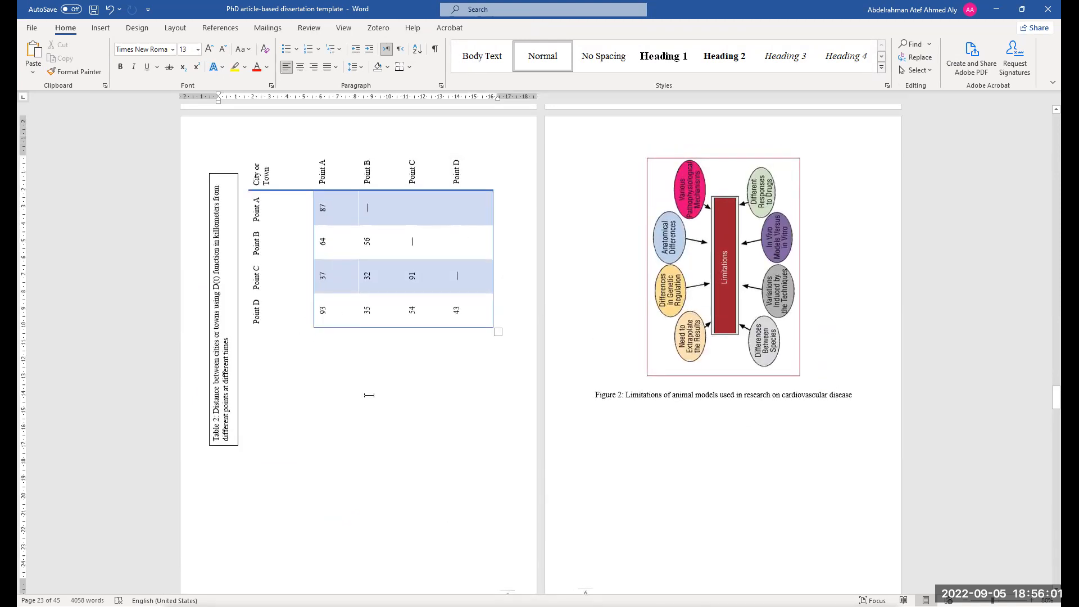
Undo the caption text box and vertical text direction changes to restore Table 2's horizontal layout
key("ctrl+z")
key("ctrl+z")
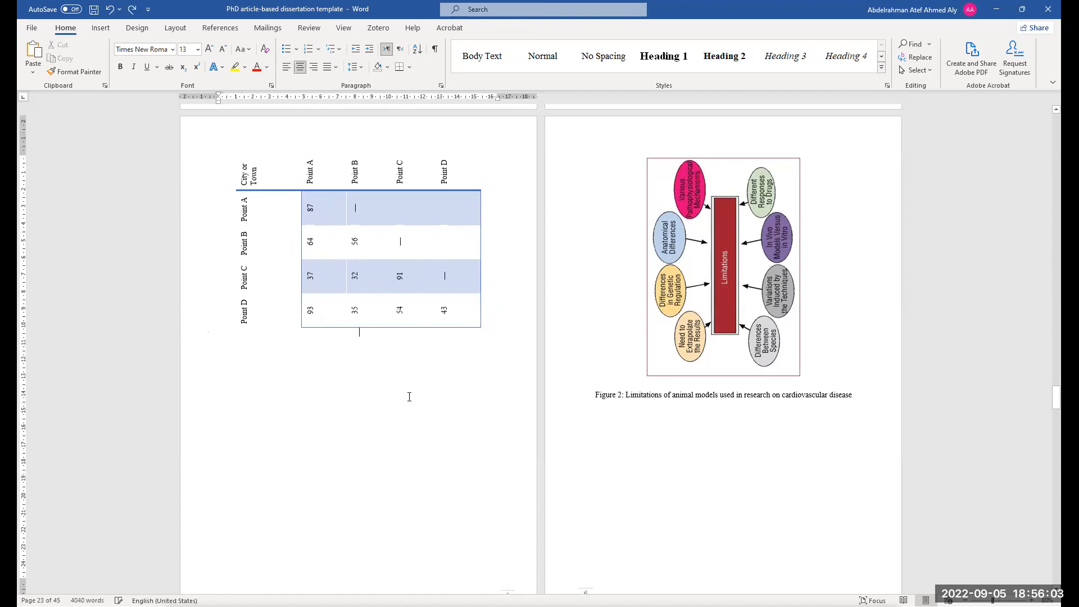
key("ctrl+z")
key("ctrl+z")
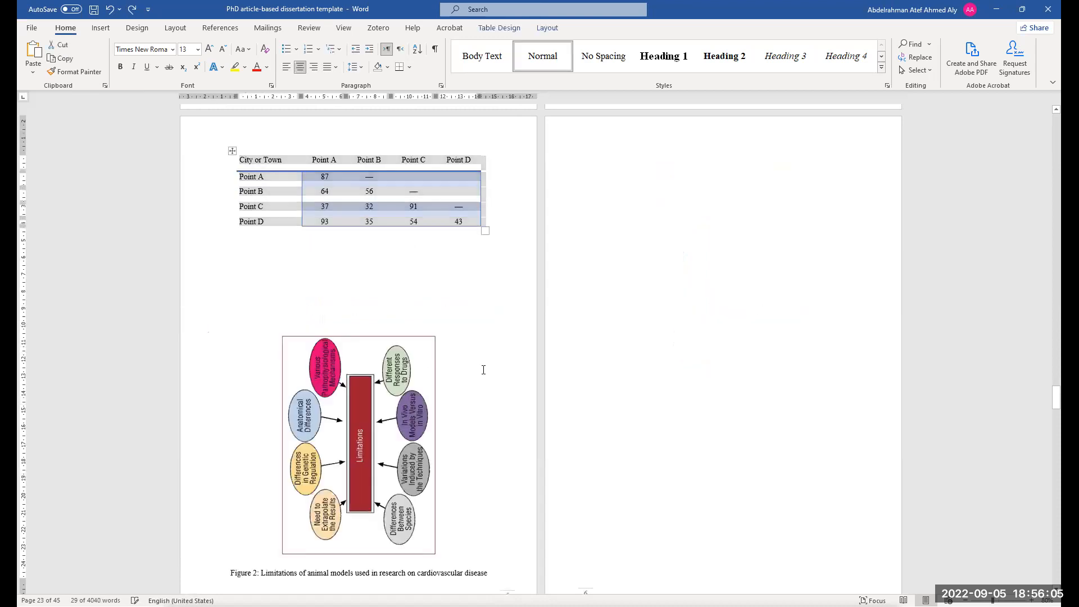
key("ctrl+z")
key("ctrl+z")
key("ctrl+z")
Delete the blank lines below Table 2 and undo one more change to restore Figure 2's original orientation
left_click(435, 317)
scroll(412, 360, "up", 1)
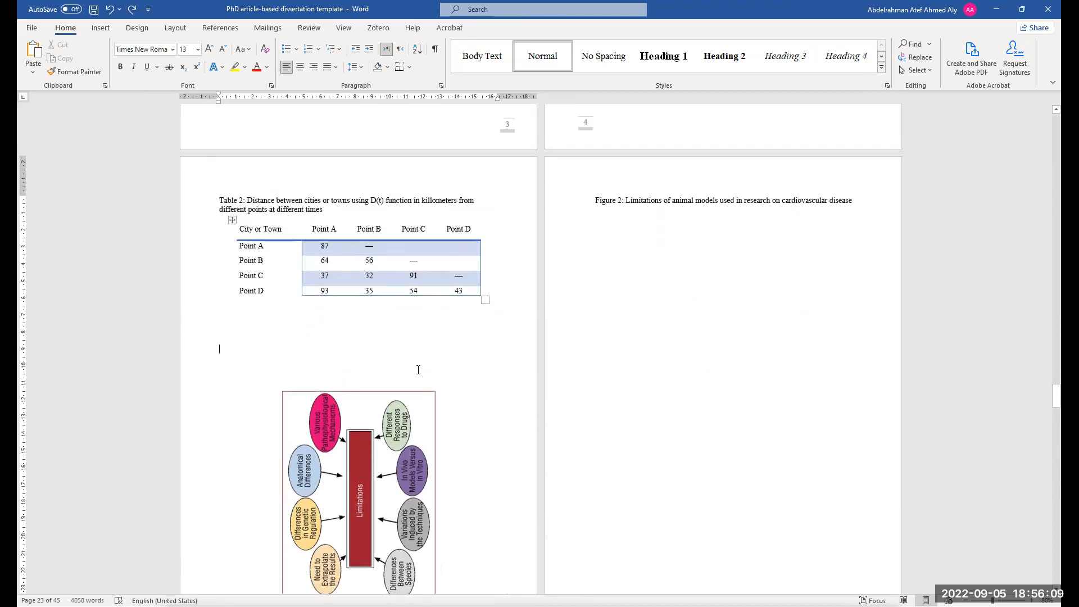
key("BackSpace")
key("BackSpace")
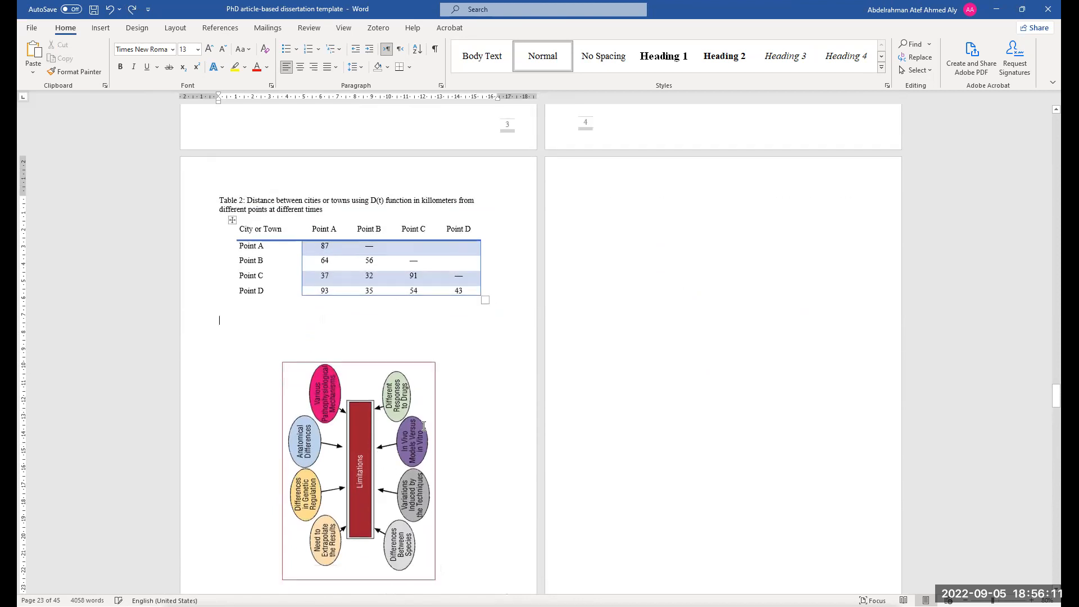
key("ctrl+z")
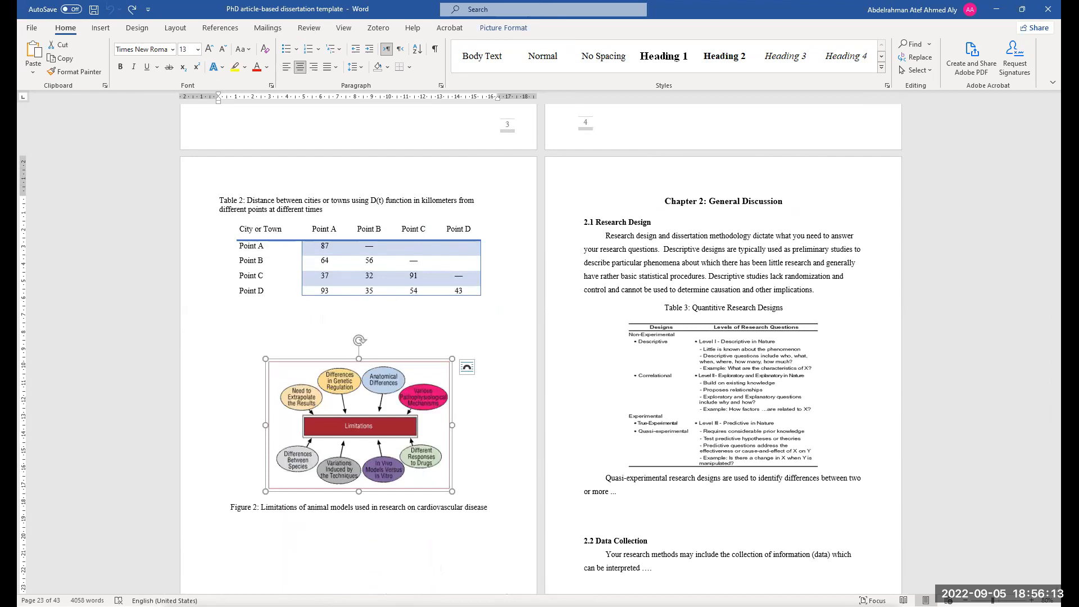